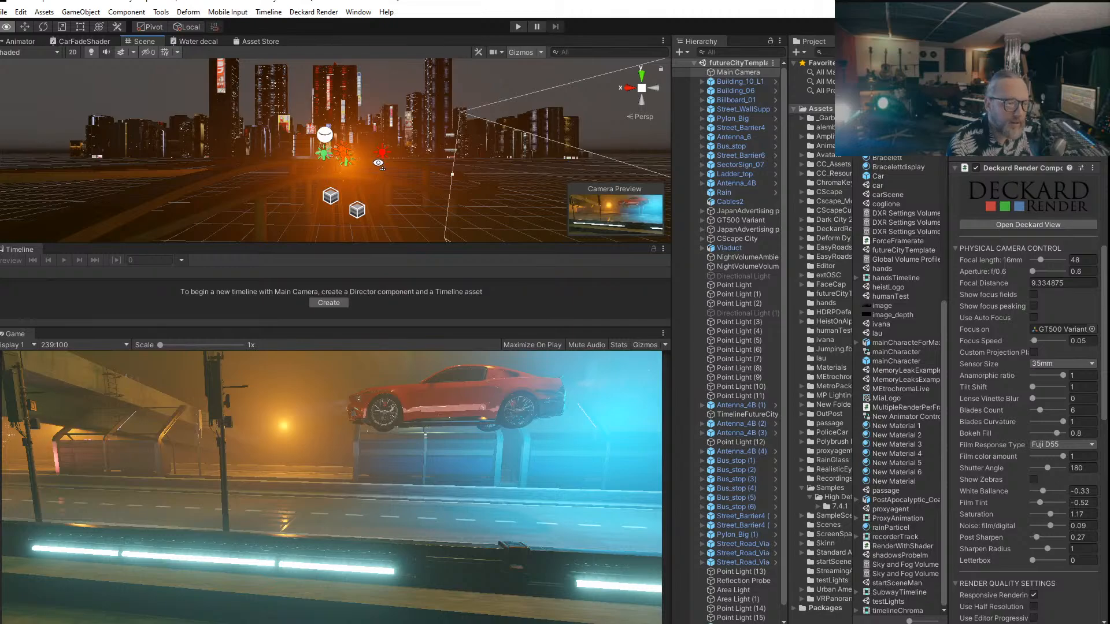
Step: Examine the futuristic street scene from several angles in the Scene view, ending on the red car beside the camera frustum
scroll(379, 162, down, 3)
scroll(379, 164, down, 3)
middle_drag(380, 163, 409, 162)
scroll(409, 162, up, 3)
alt+drag(409, 166, 212, 199)
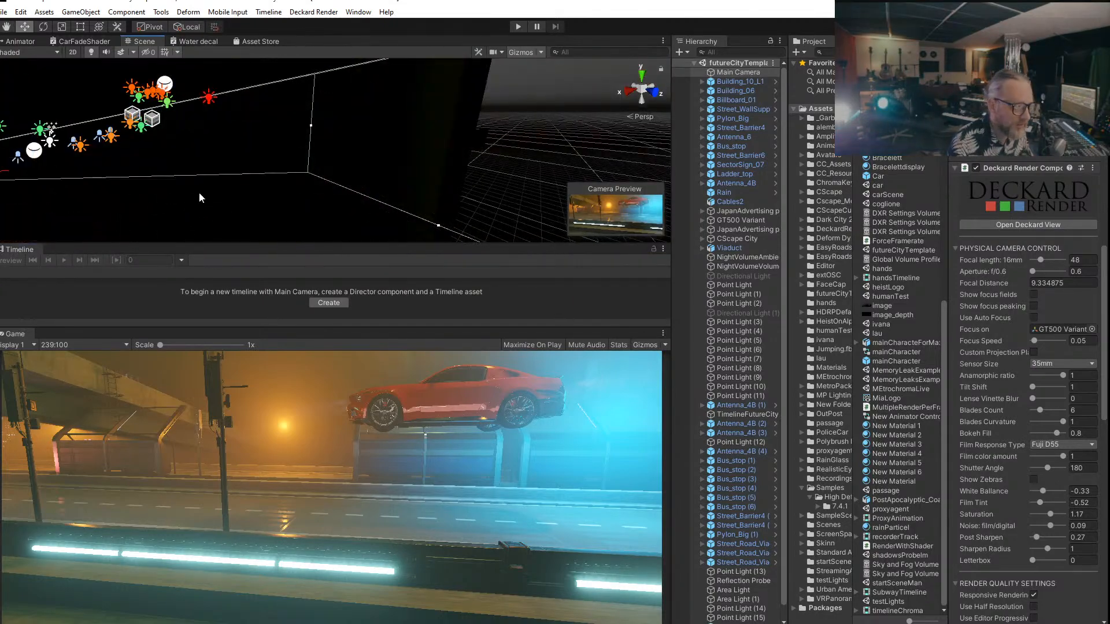
middle_drag(197, 188, 342, 180)
alt+drag(250, 188, 486, 184)
middle_drag(486, 183, 538, 192)
scroll(344, 188, down, 5)
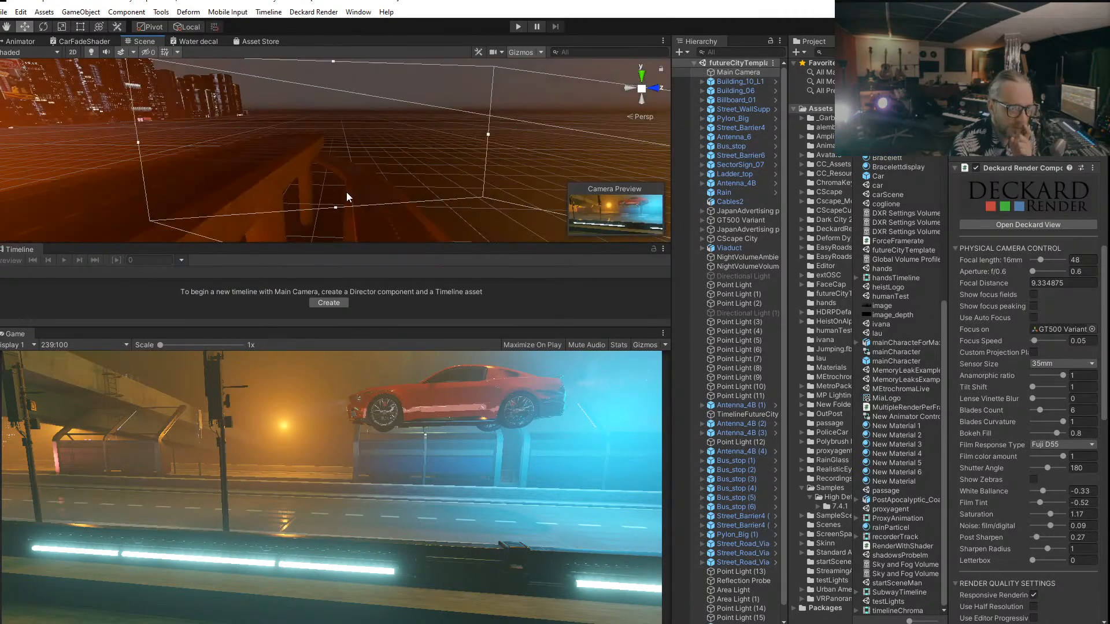
scroll(348, 189, down, 4)
middle_drag(390, 188, 208, 172)
scroll(336, 167, up, 3)
middle_drag(370, 164, 231, 155)
scroll(233, 158, up, 5)
scroll(233, 159, down, 3)
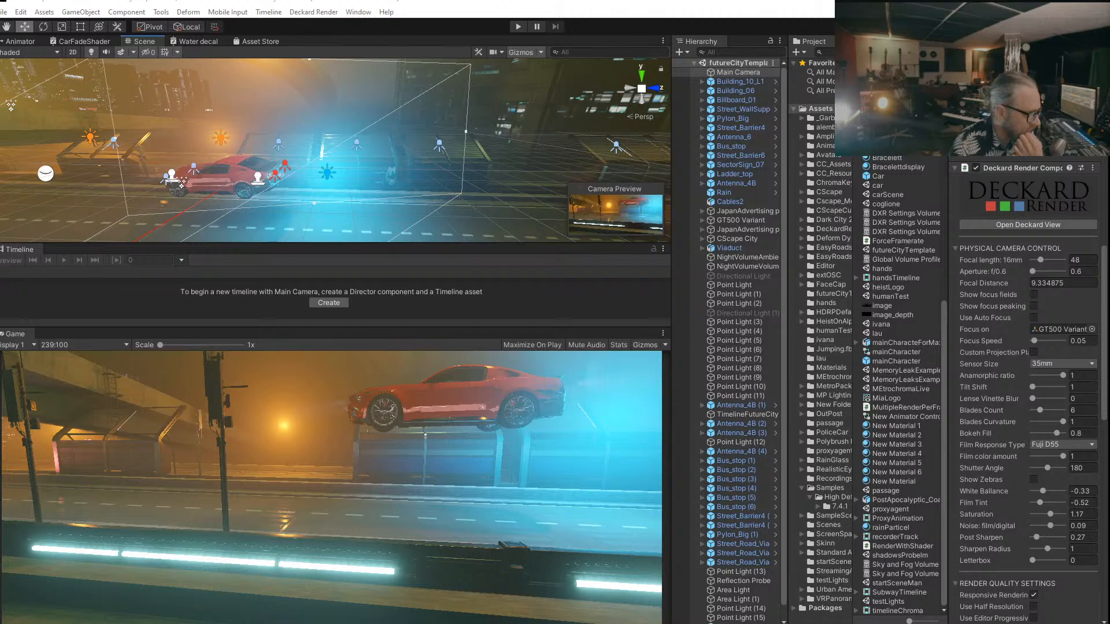
Step: Open the HeistOnAlpha_SHIFT_TEASER_04OCT_v6_FINAL video from a file explorer window
key(super+e)
key(alt+F4)
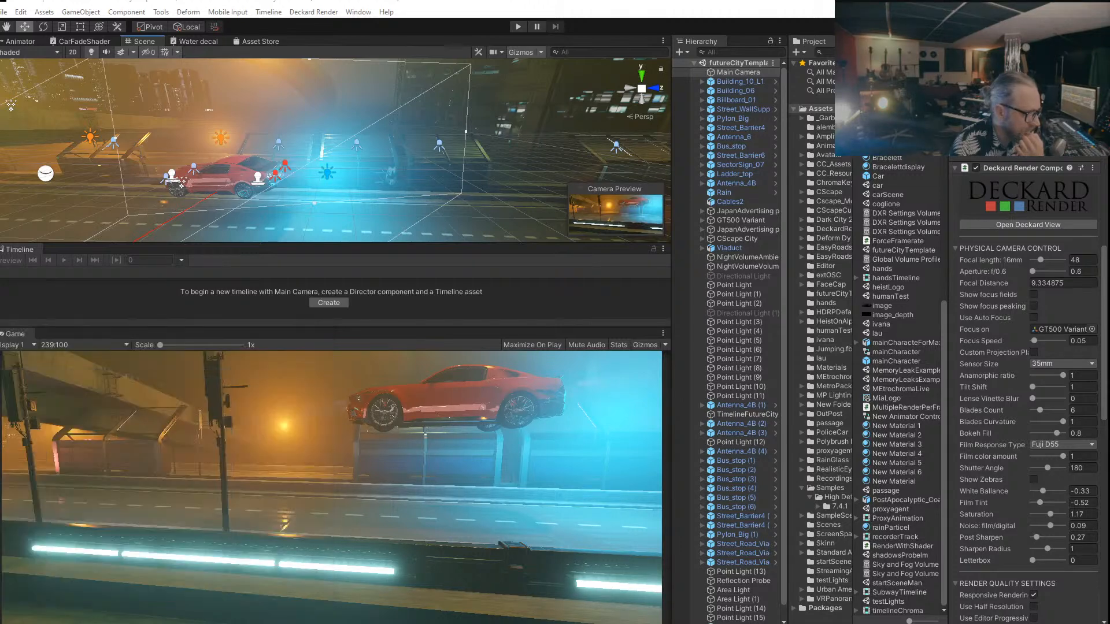
key(super+e)
drag(174, 334, 0, 290)
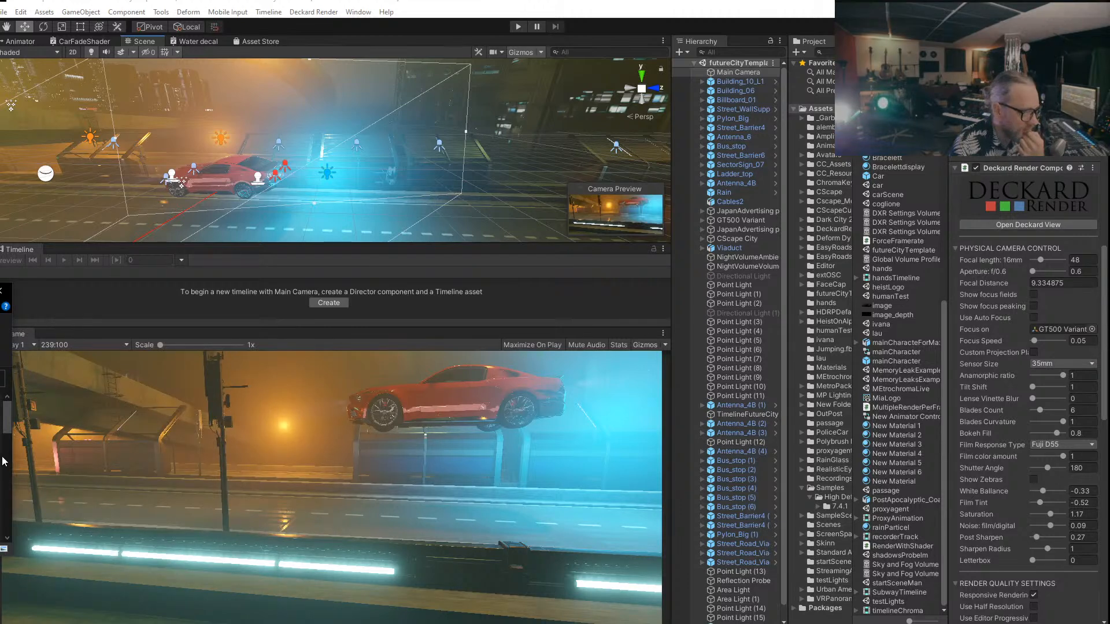
drag(13, 466, 0, 466)
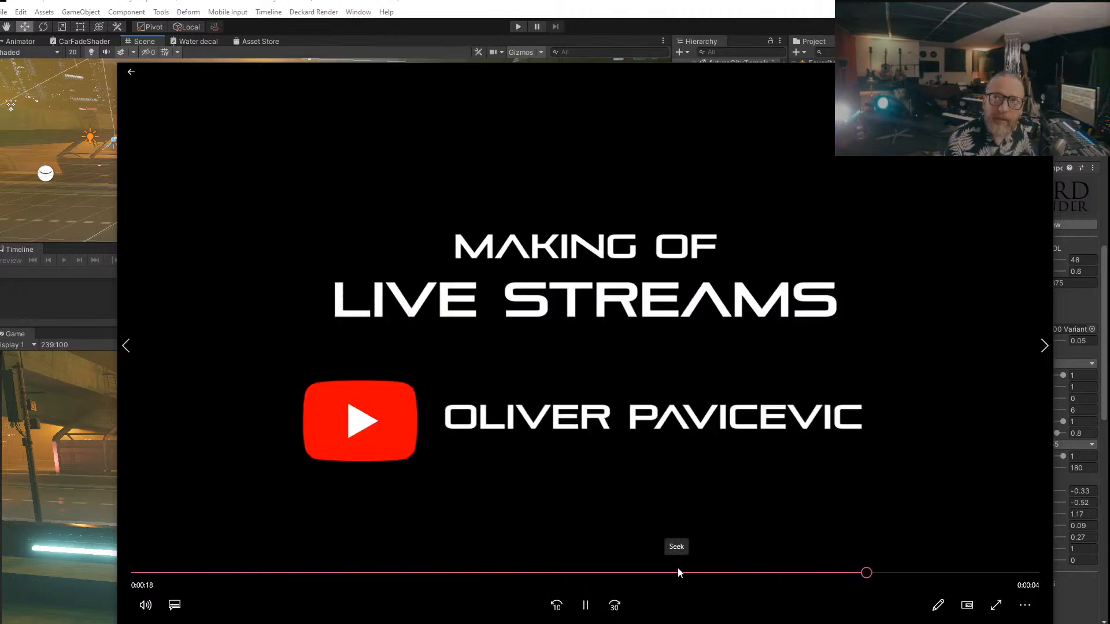
Step: Rewind the teaser to the dark tunnel car shot, replay it up to the title logo, and close the video player
click(586, 605)
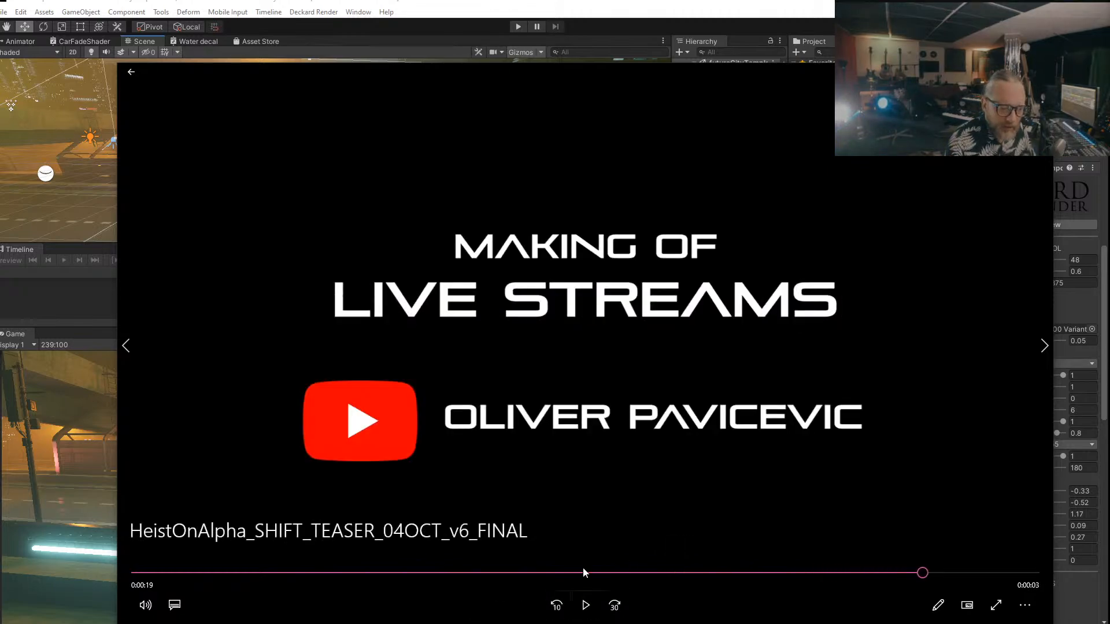
click(551, 573)
drag(552, 577, 505, 573)
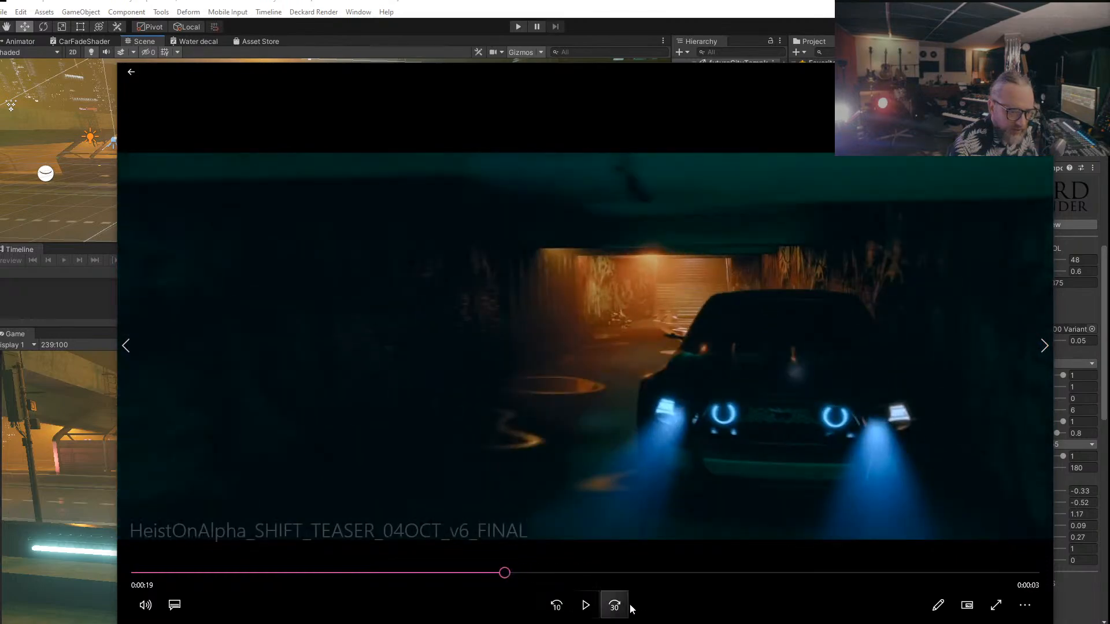
click(586, 605)
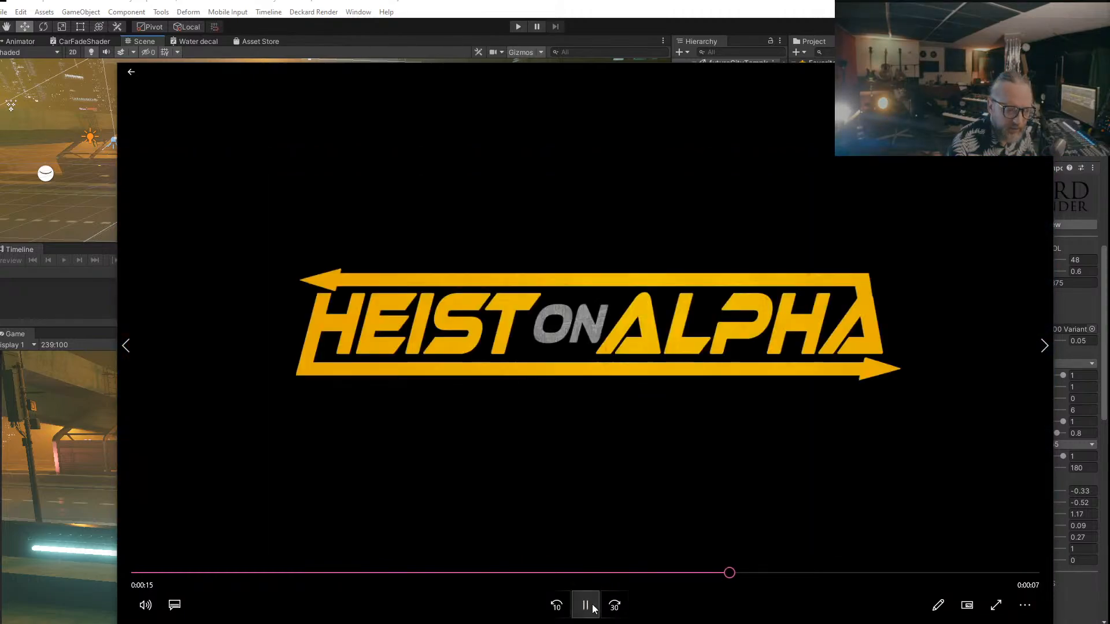
click(590, 608)
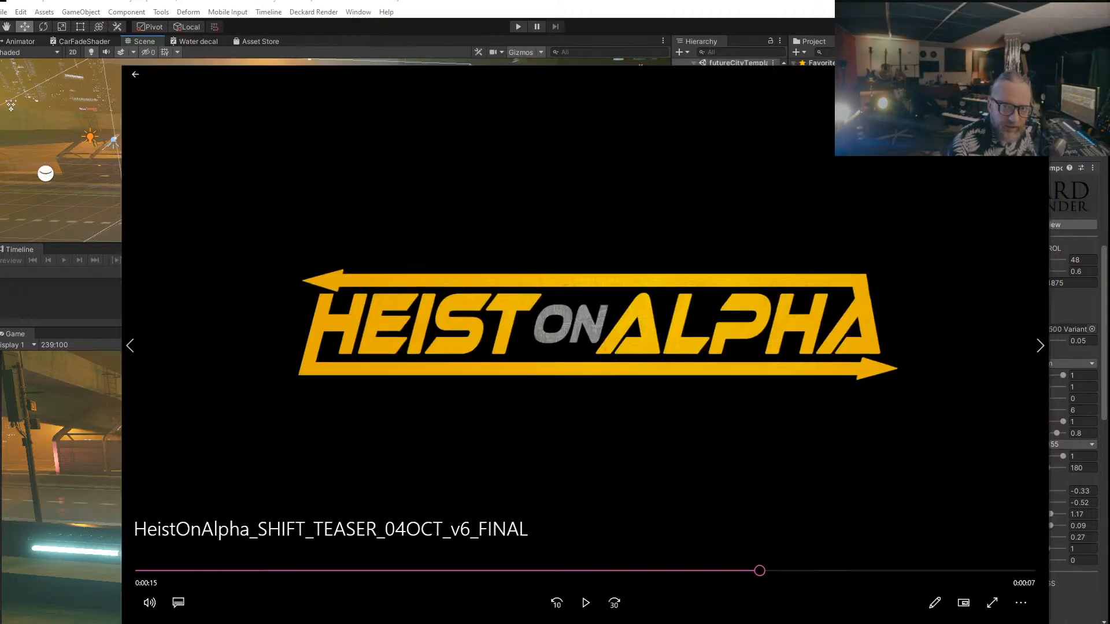
click(1040, 71)
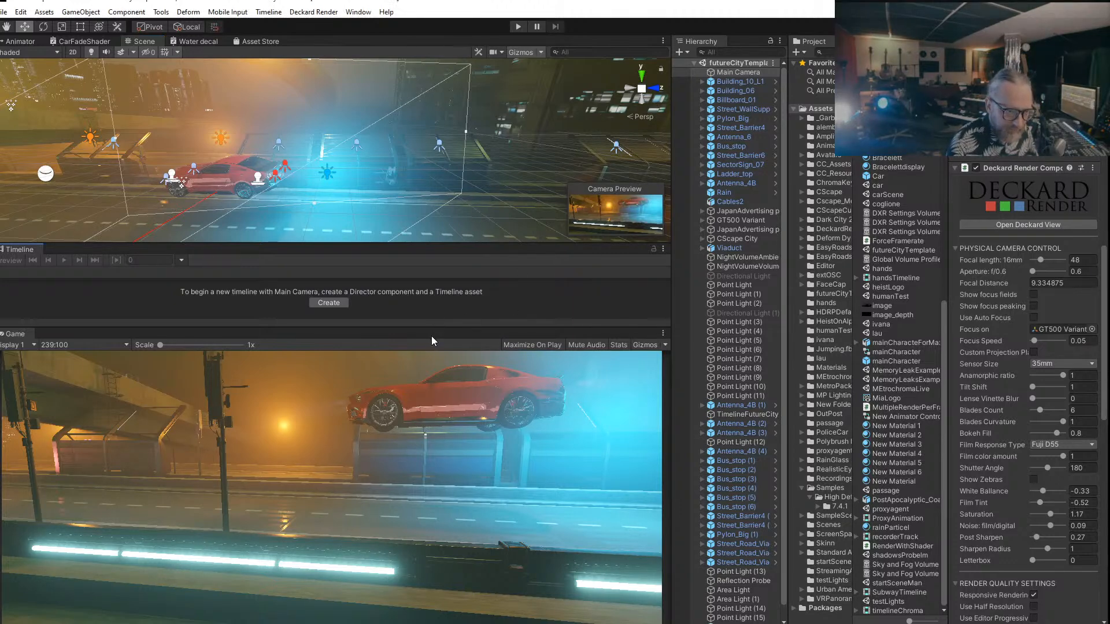
Step: Move the TimelineFutureCity object above Main Camera in the Hierarchy and select it to load its timeline
drag(431, 329, 432, 337)
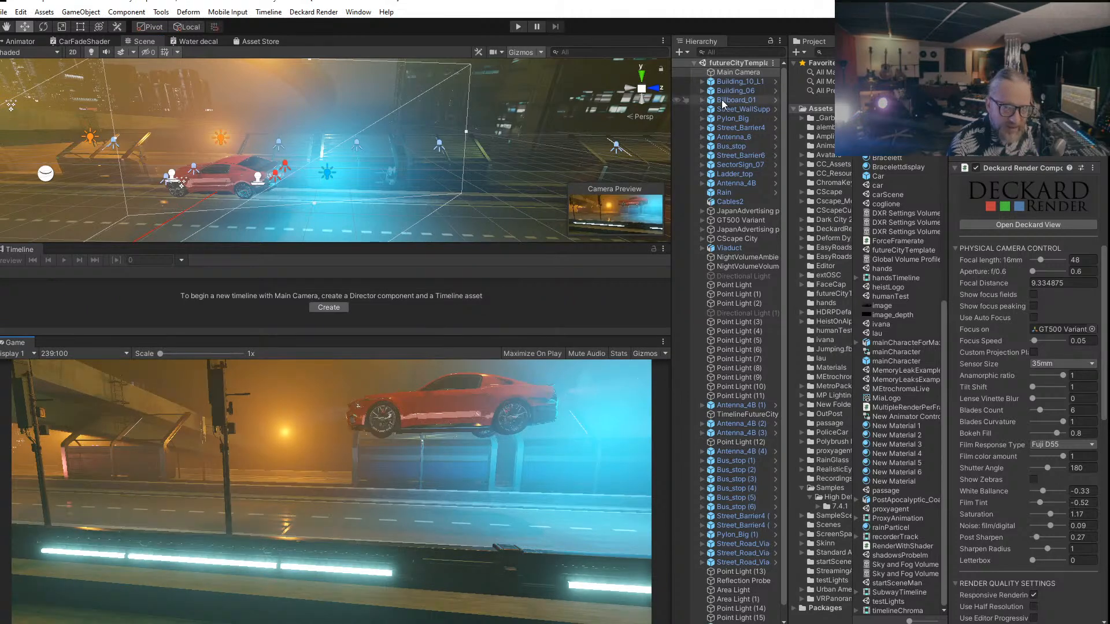
click(750, 75)
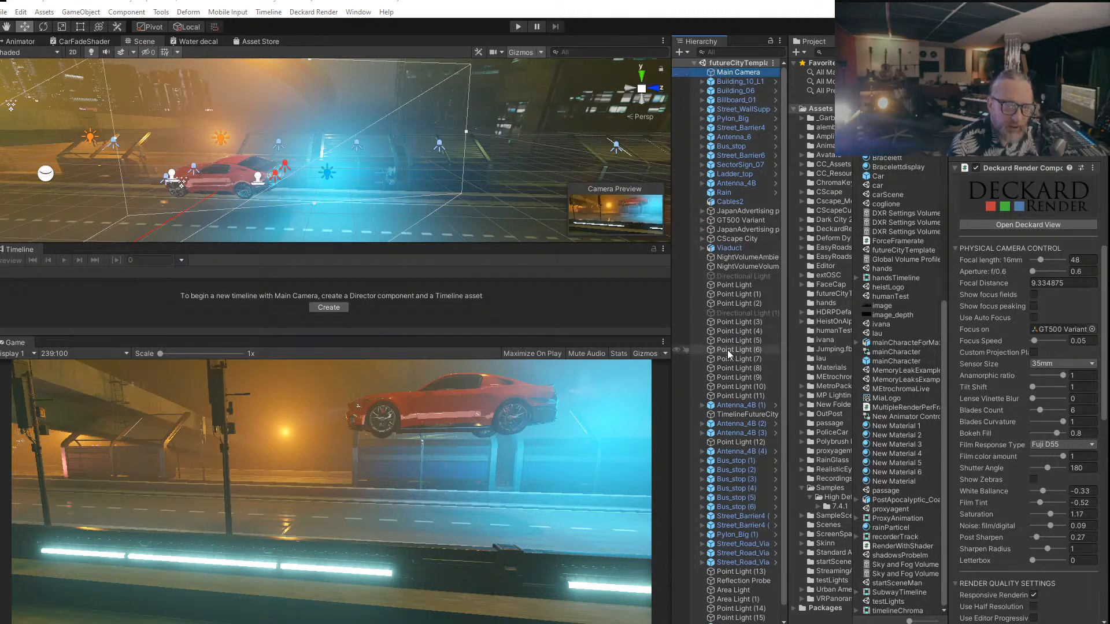
scroll(730, 405, down, 1)
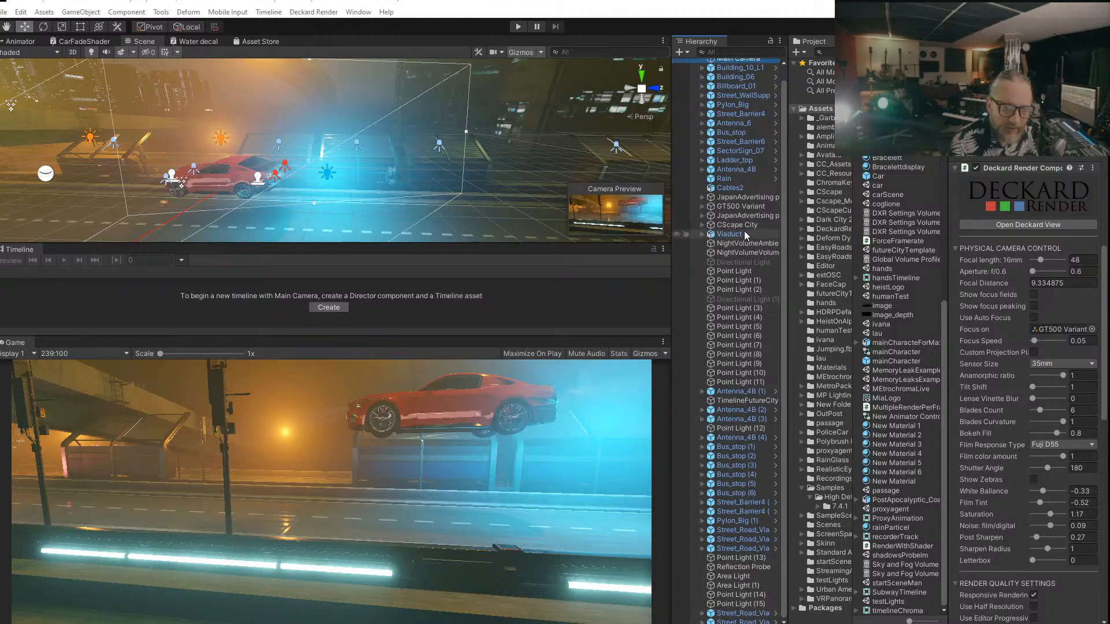
click(754, 400)
drag(722, 401, 723, 68)
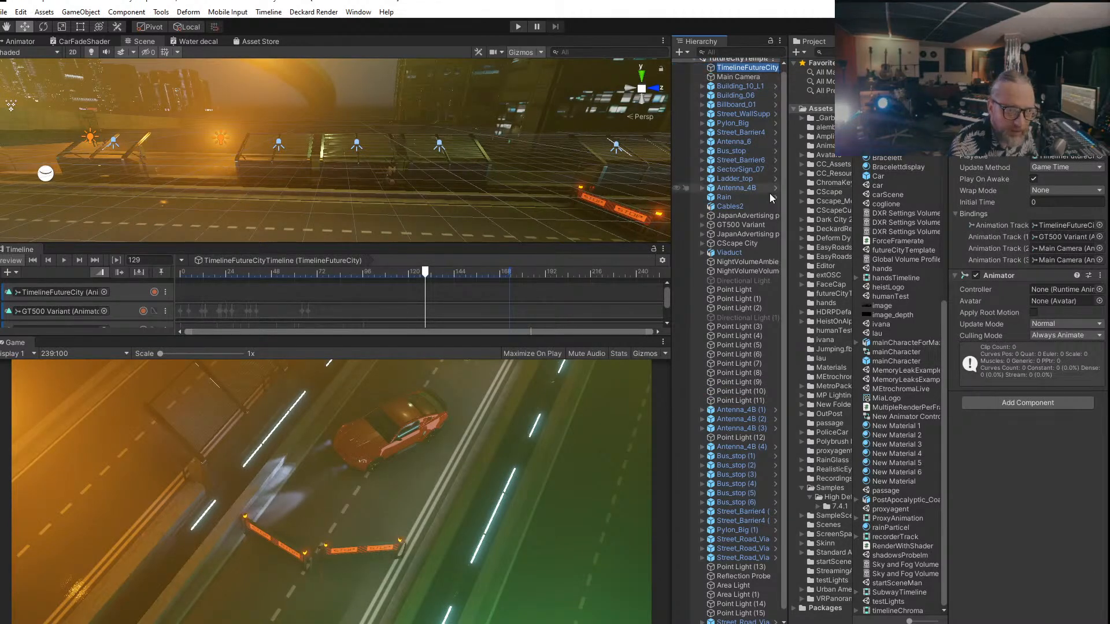
click(714, 71)
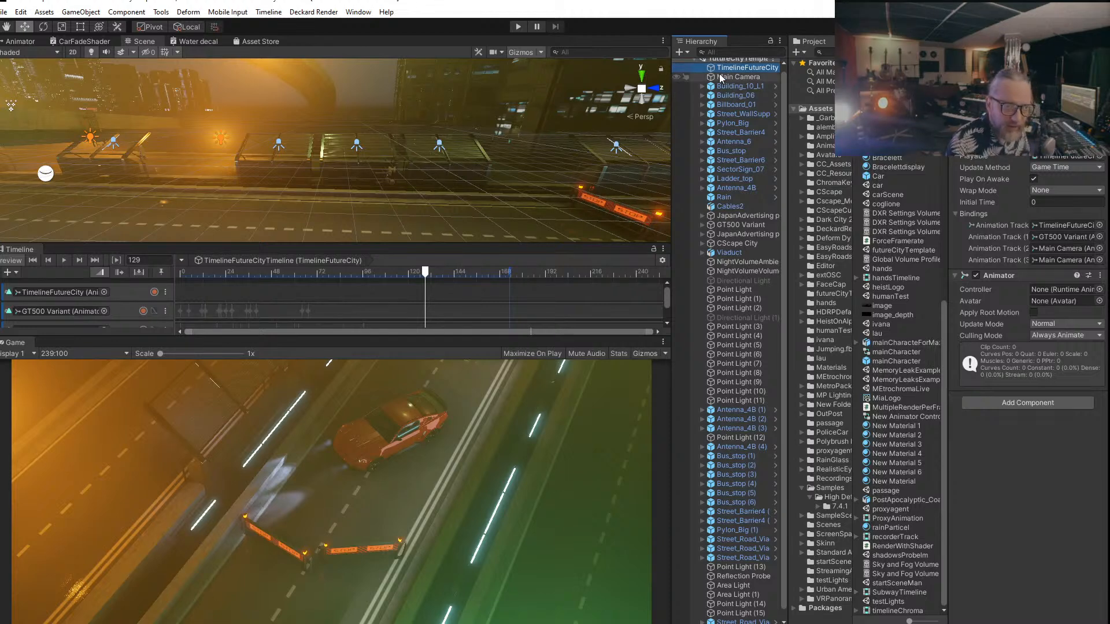
Step: Play the TimelineFutureCity animation from the start and return the playhead to frame 0
drag(425, 273, 158, 273)
click(64, 260)
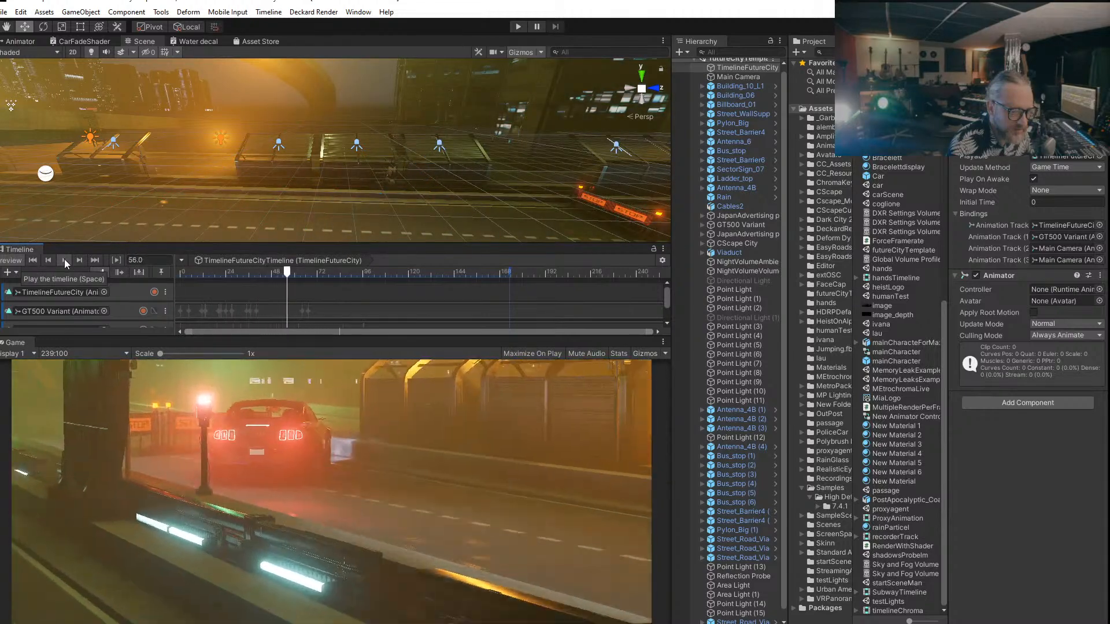
click(64, 260)
drag(213, 270, 162, 290)
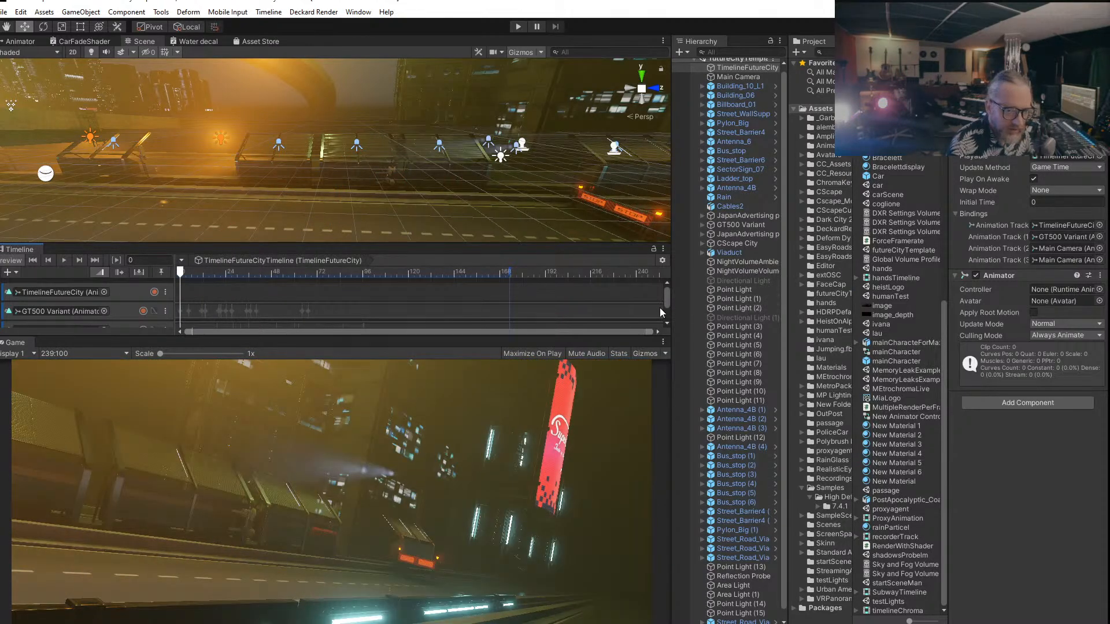
Step: Enlarge the Scene view, frame the road, and preview the car's drive on the timeline before rewinding to frame 0
drag(624, 343, 621, 363)
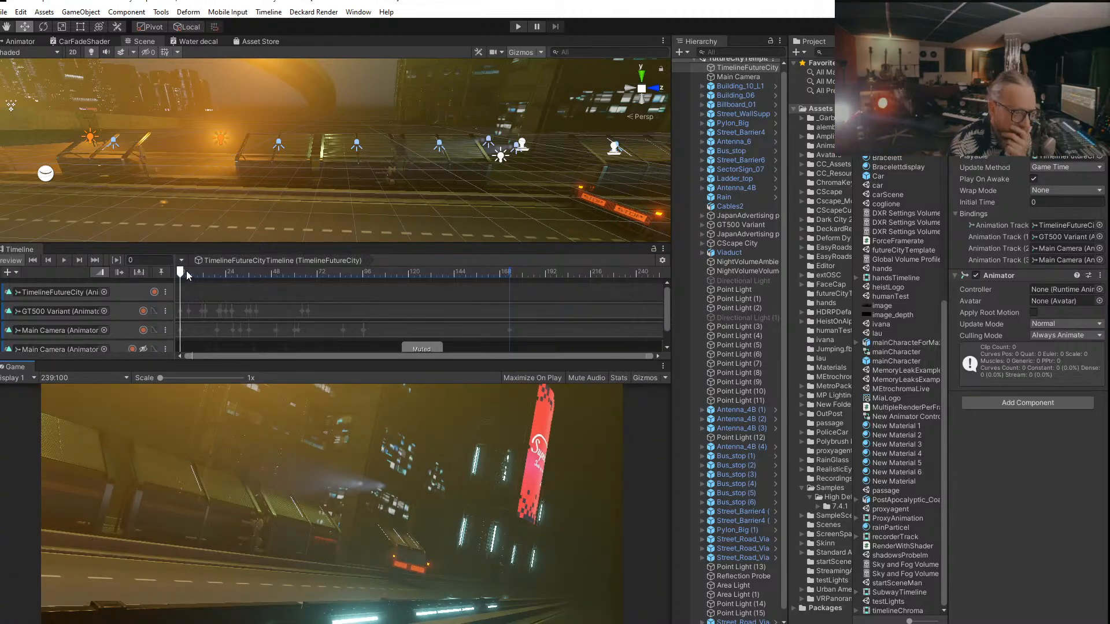
alt+drag(294, 177, 339, 187)
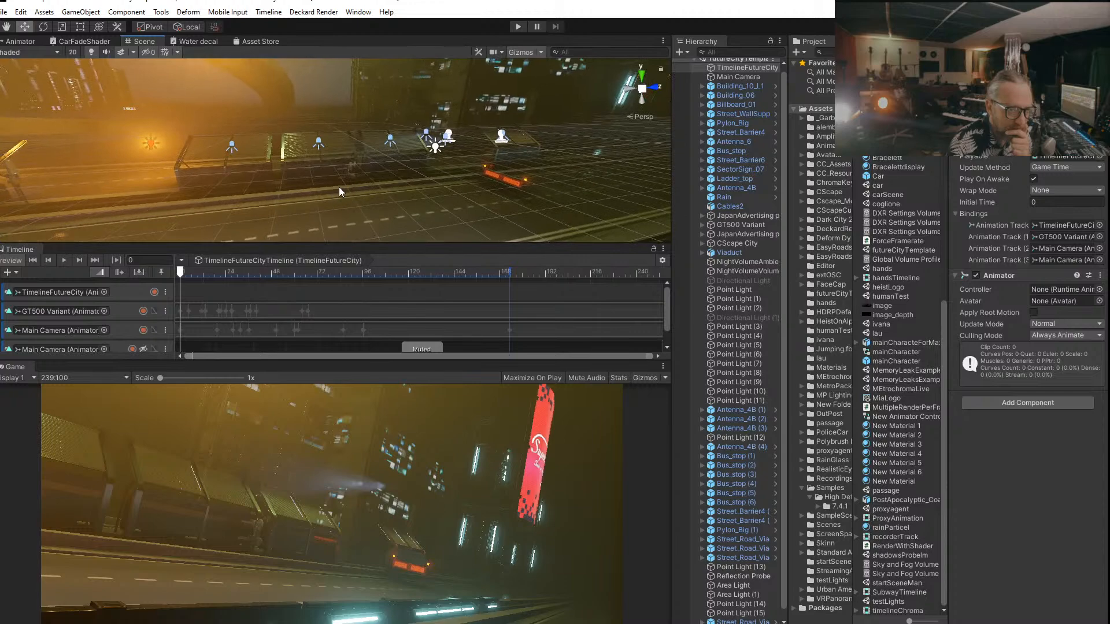
drag(308, 245, 317, 388)
mouse_move(278, 270)
alt+mouse_down()
mouse_move(352, 212)
mouse_move(278, 274)
alt+mouse_up()
middle_drag(278, 274, 373, 259)
click(62, 403)
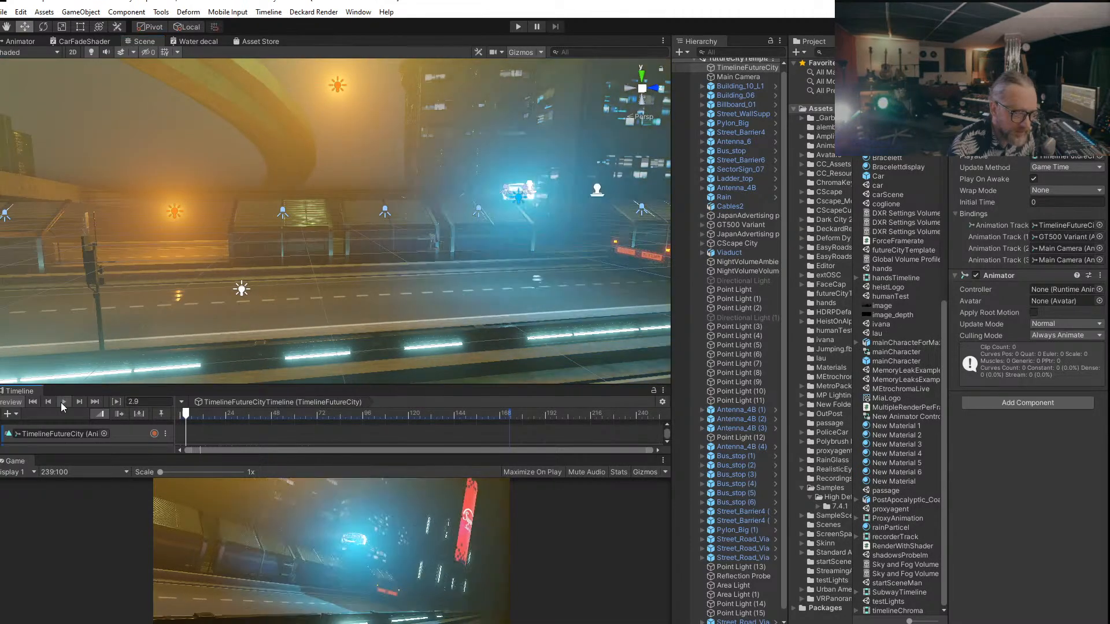
right_drag(281, 278, 162, 285)
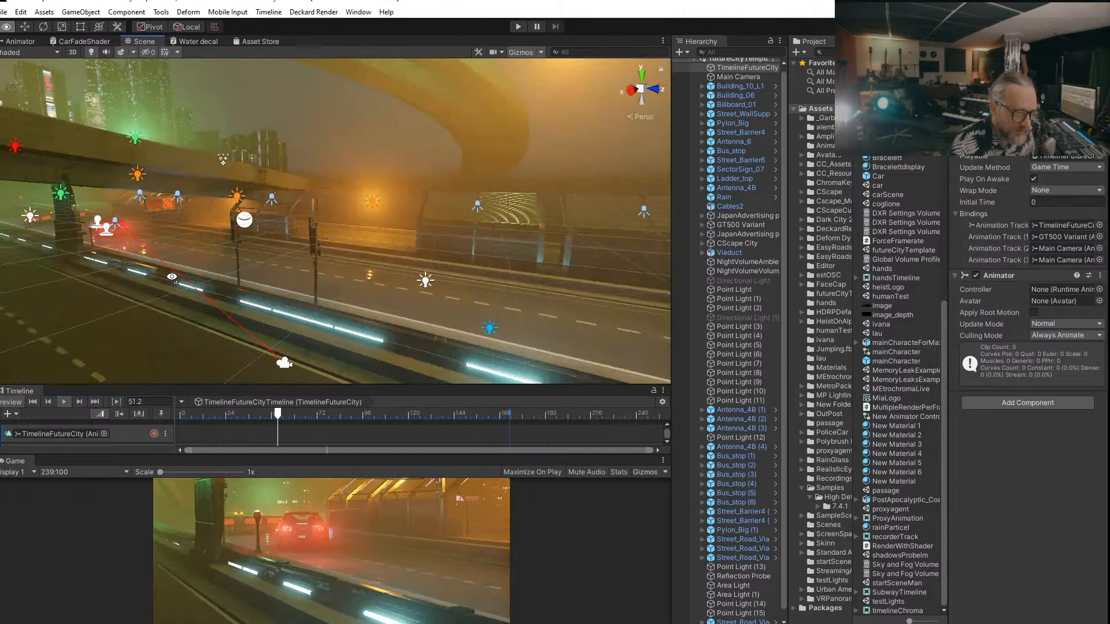
drag(203, 421, 154, 420)
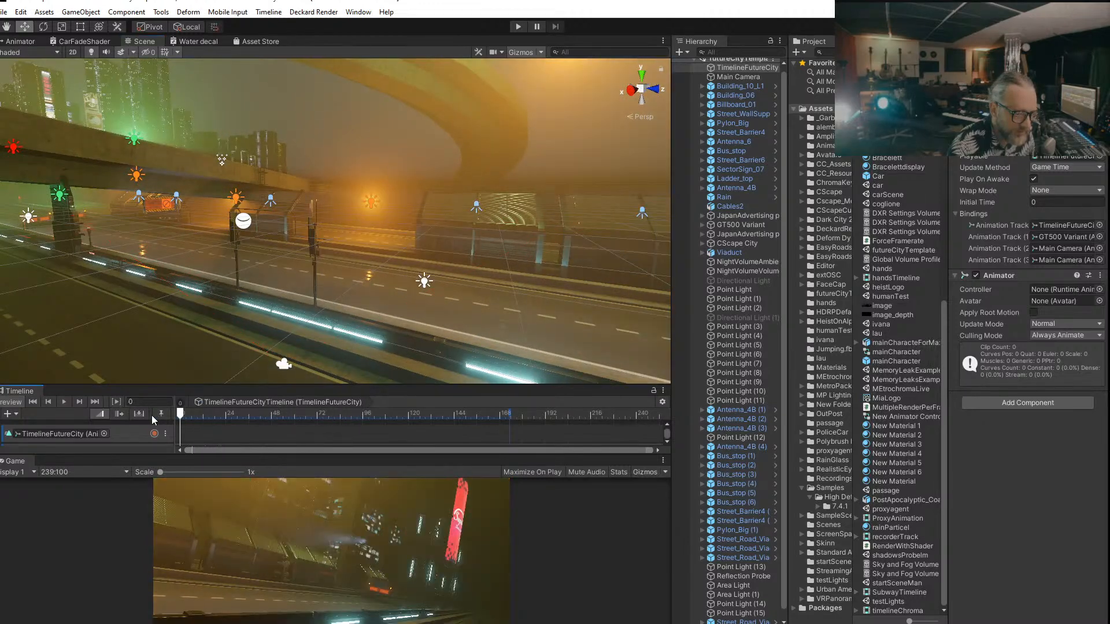
Step: Replay the car and camera animation twice from frame 0, comparing the Scene and Game views, and rewind it
click(63, 402)
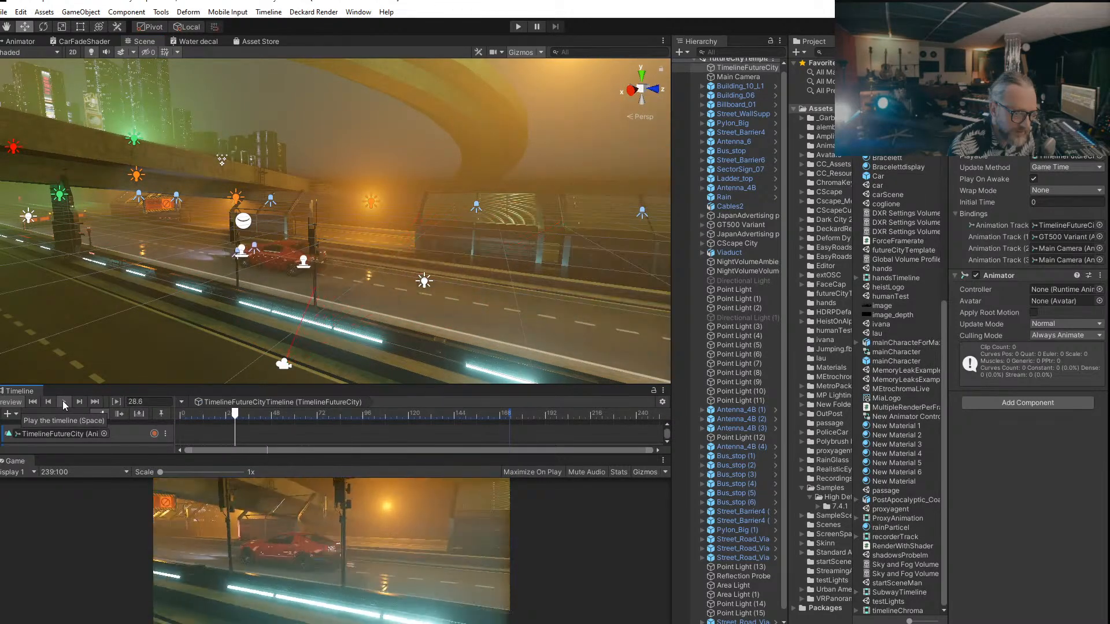
click(63, 401)
drag(199, 421, 170, 417)
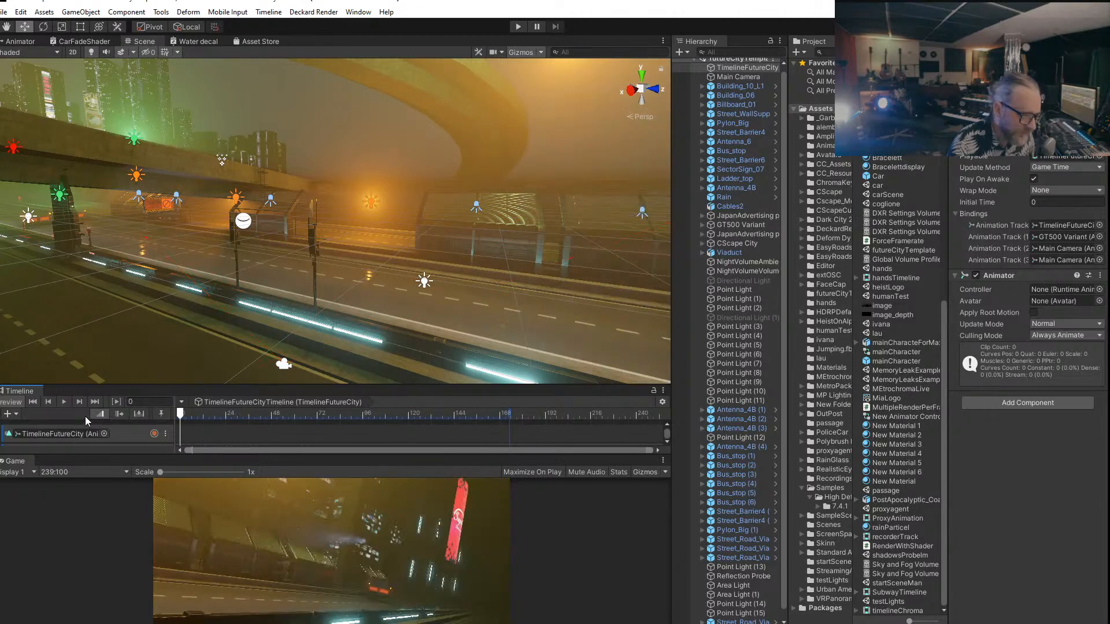
click(64, 403)
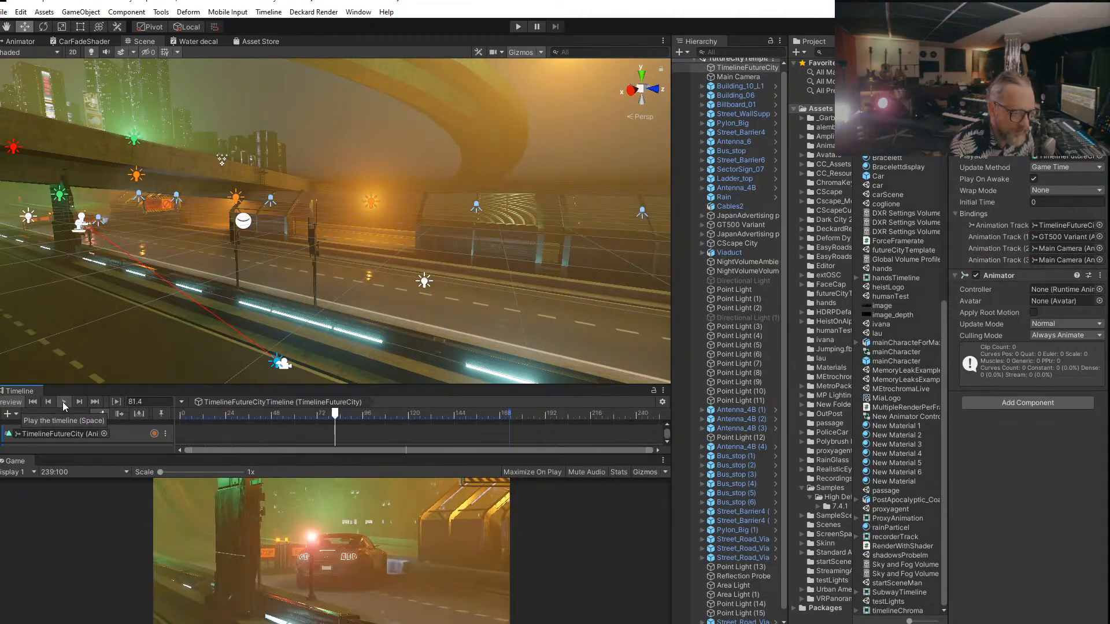
drag(234, 415, 145, 412)
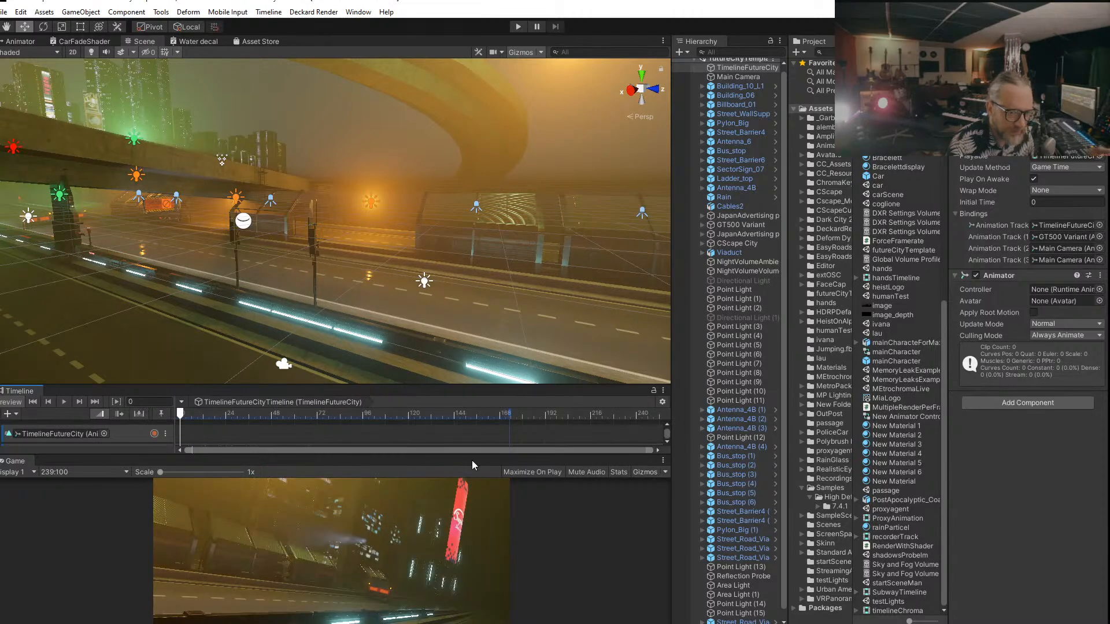
Step: Enlarge the Timeline to show all its tracks and set the playhead to frame 26
drag(463, 454, 416, 354)
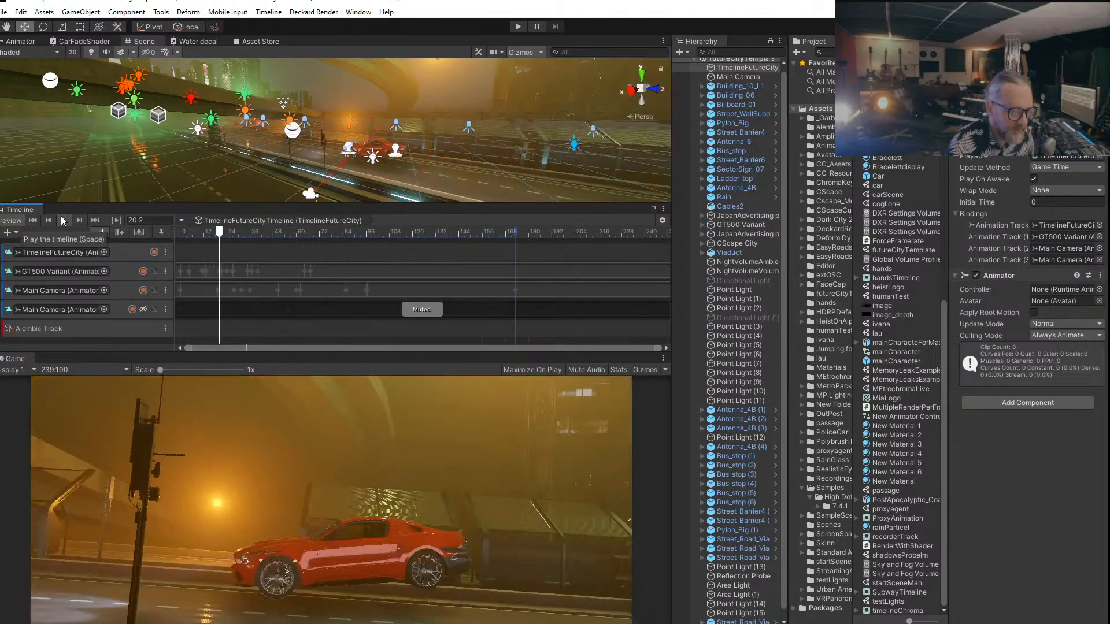
drag(270, 233, 231, 252)
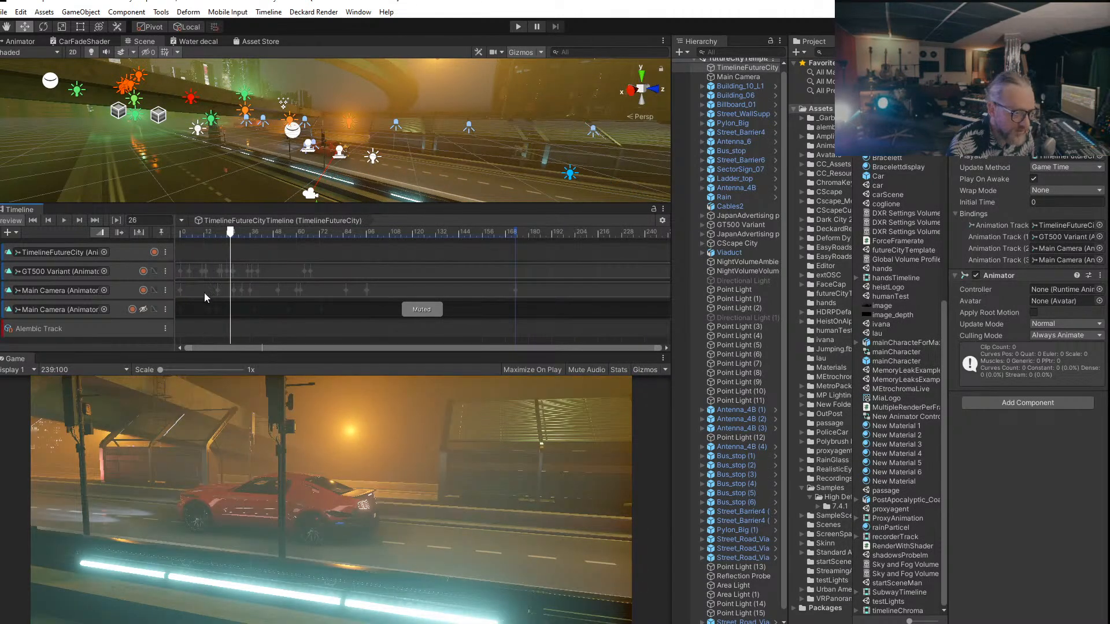
Step: Open the Main Camera track's recorded animation and inspect its property keyframes and the rotation curves
double_click(224, 291)
drag(447, 449, 441, 268)
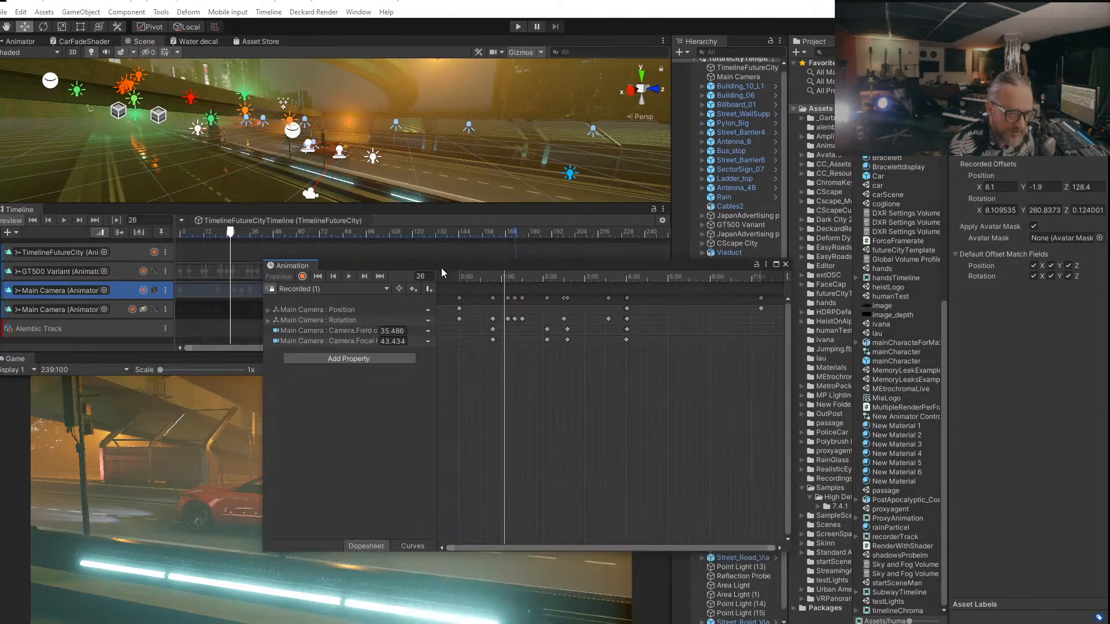
click(340, 333)
click(331, 321)
click(340, 310)
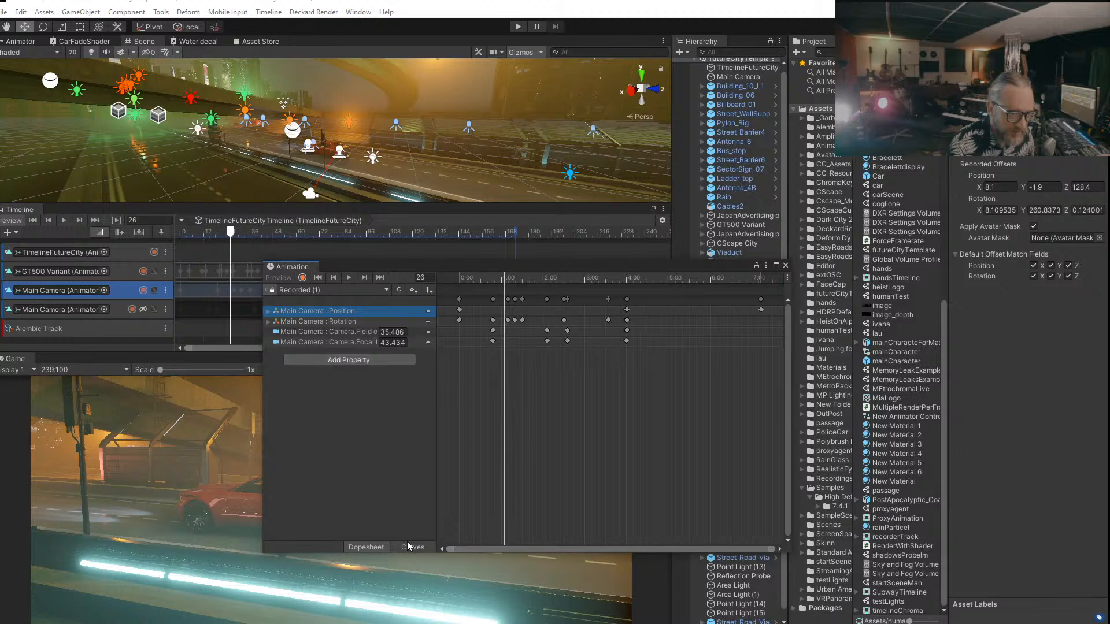
click(346, 324)
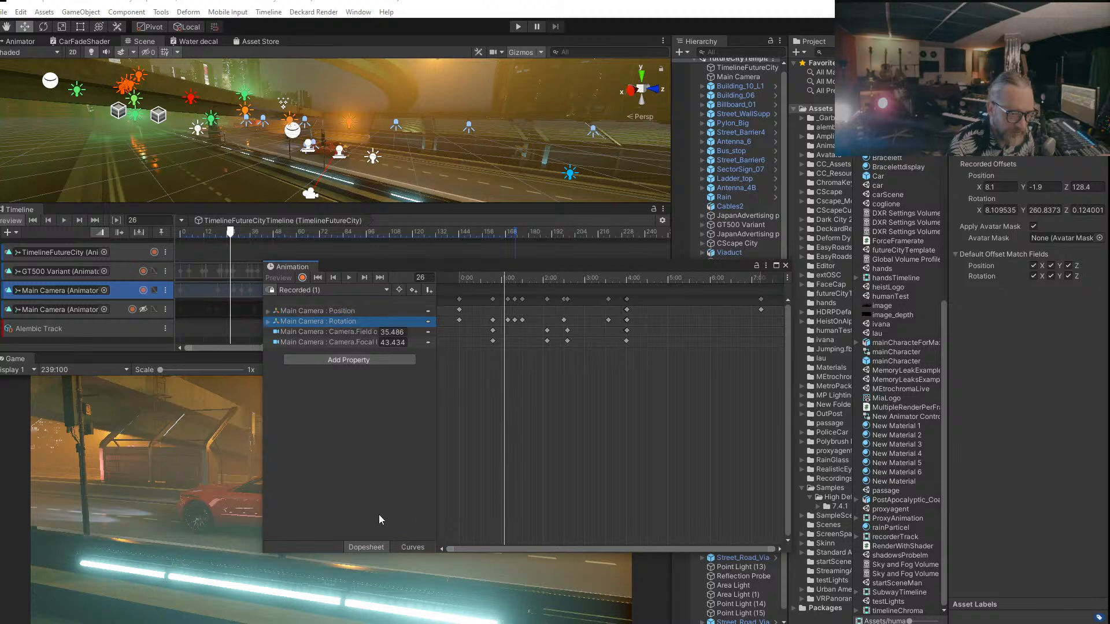
click(411, 547)
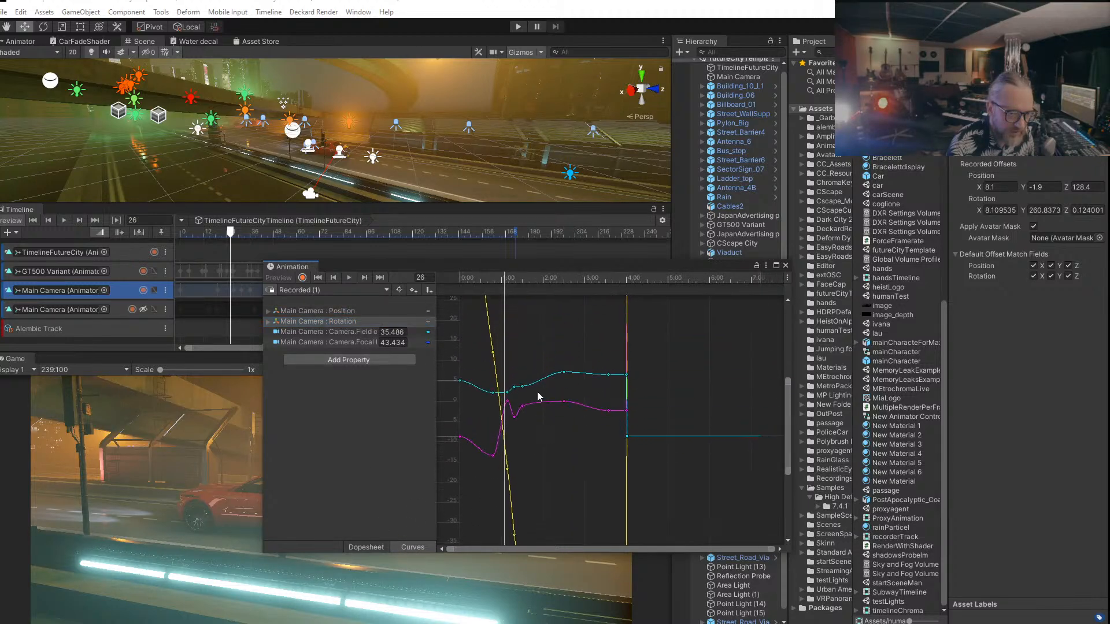
Step: Move the Animation window aside to see the timeline, close it, and play the animation from frame 0
drag(500, 265, 691, 230)
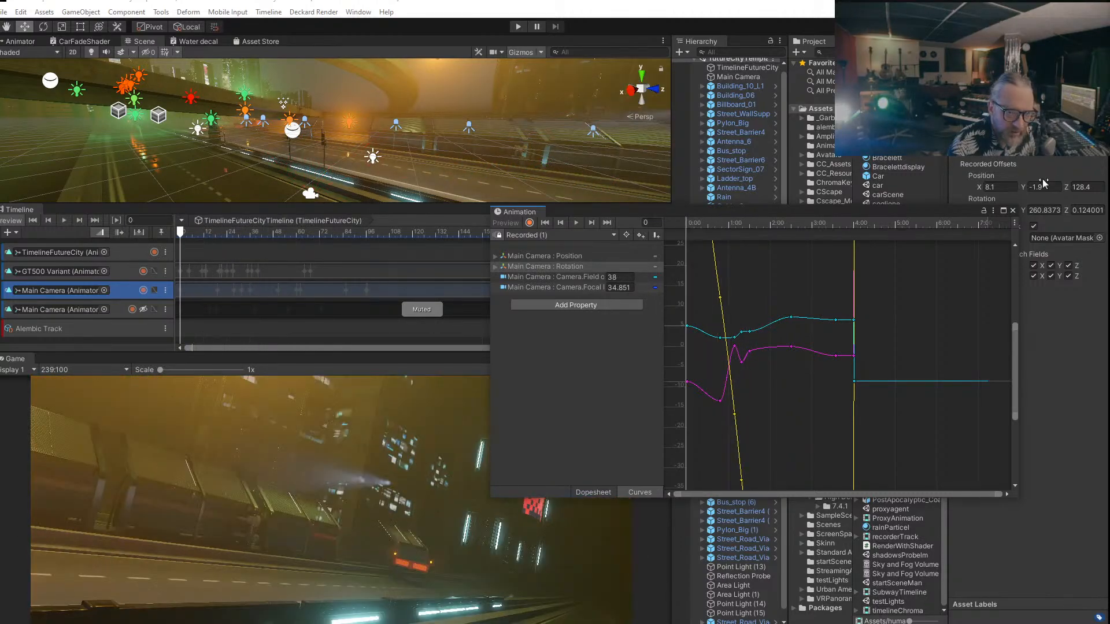
click(1014, 211)
click(63, 221)
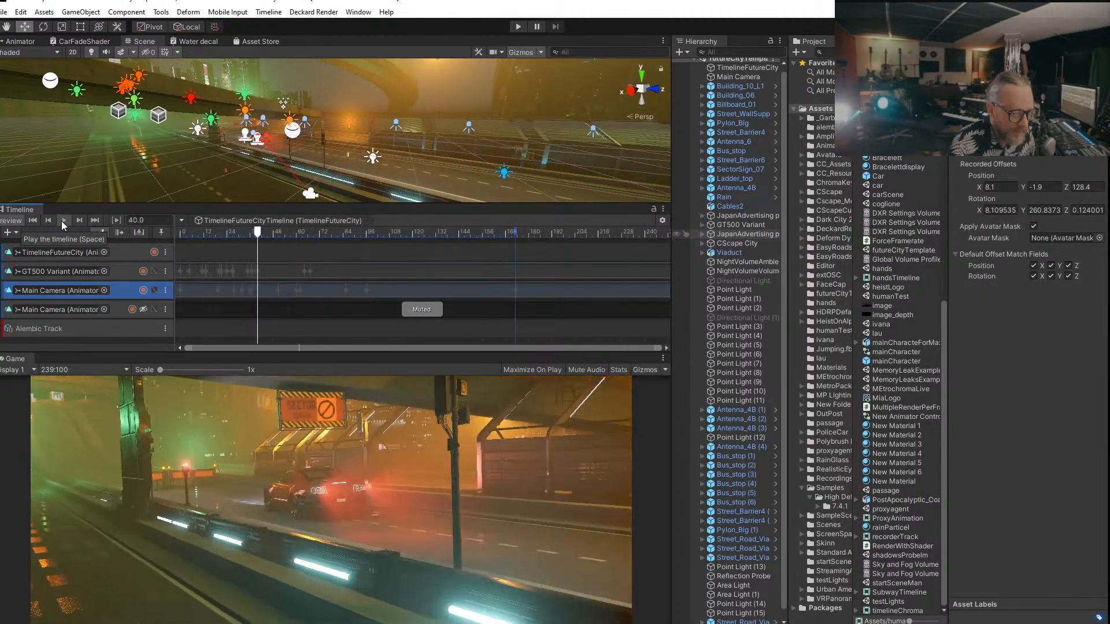
Step: Review the Main Camera's render and video export settings and open its destination folder to find the rendered video
mouse_move(252, 233)
mouse_down()
mouse_move(154, 239)
mouse_move(257, 240)
mouse_up()
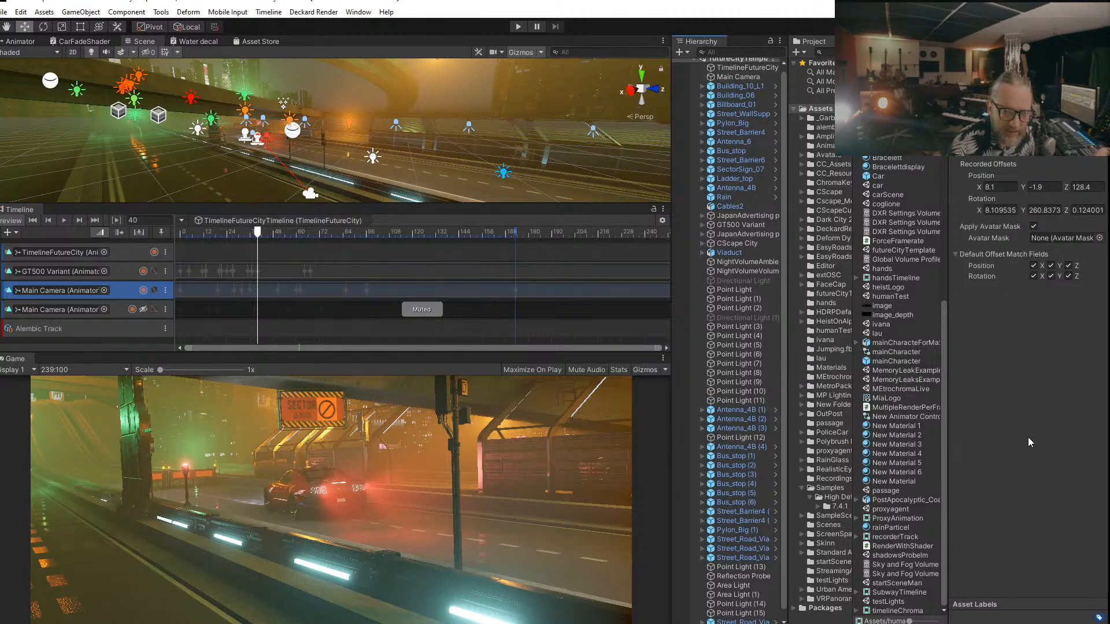
click(744, 76)
scroll(1000, 432, down, 10)
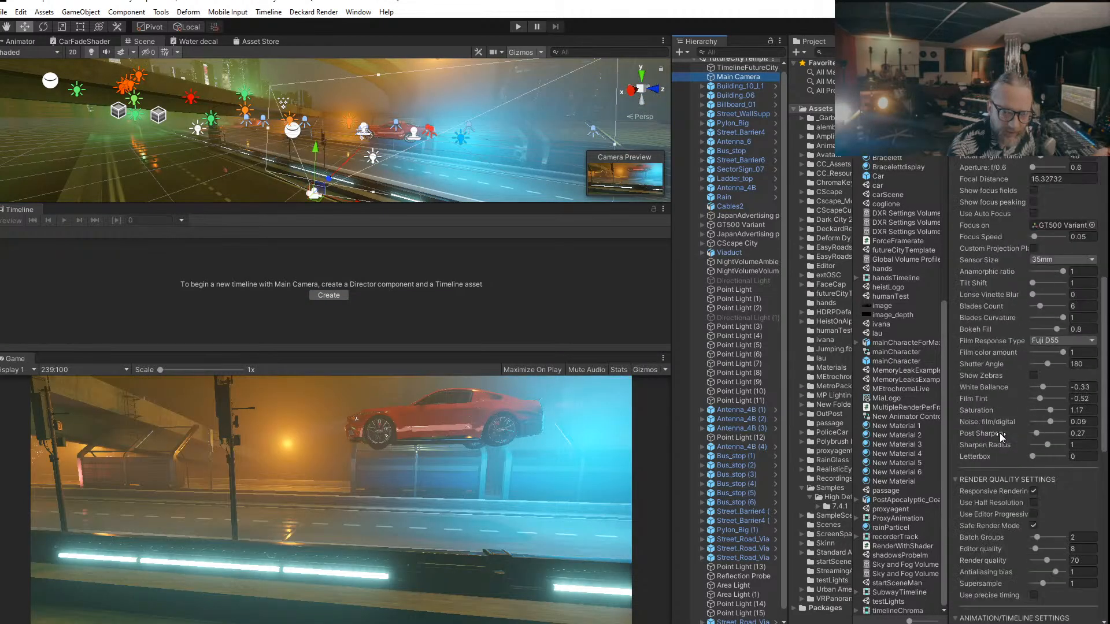
click(1019, 456)
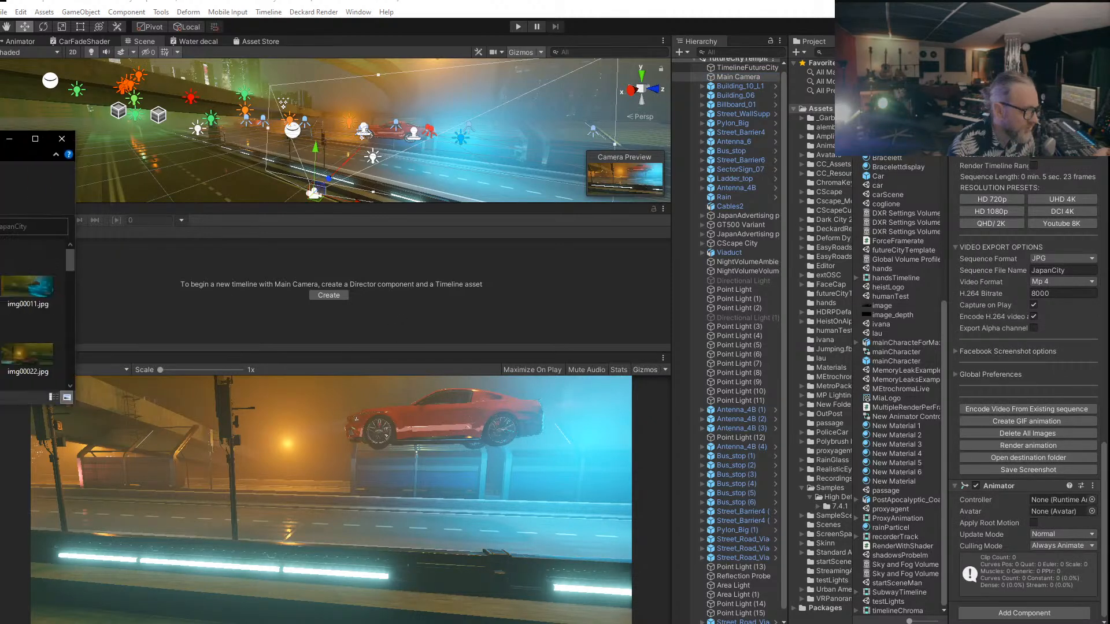
drag(74, 265, 73, 379)
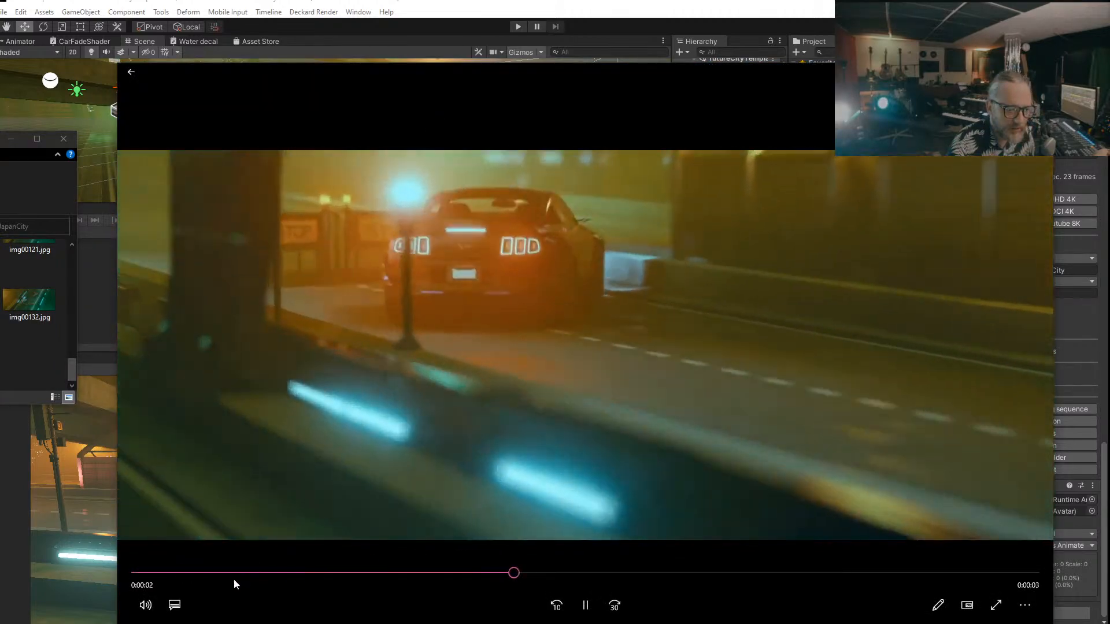
Step: Replay the rendered car video several times from the start, and close the video player and the destination folder
click(132, 576)
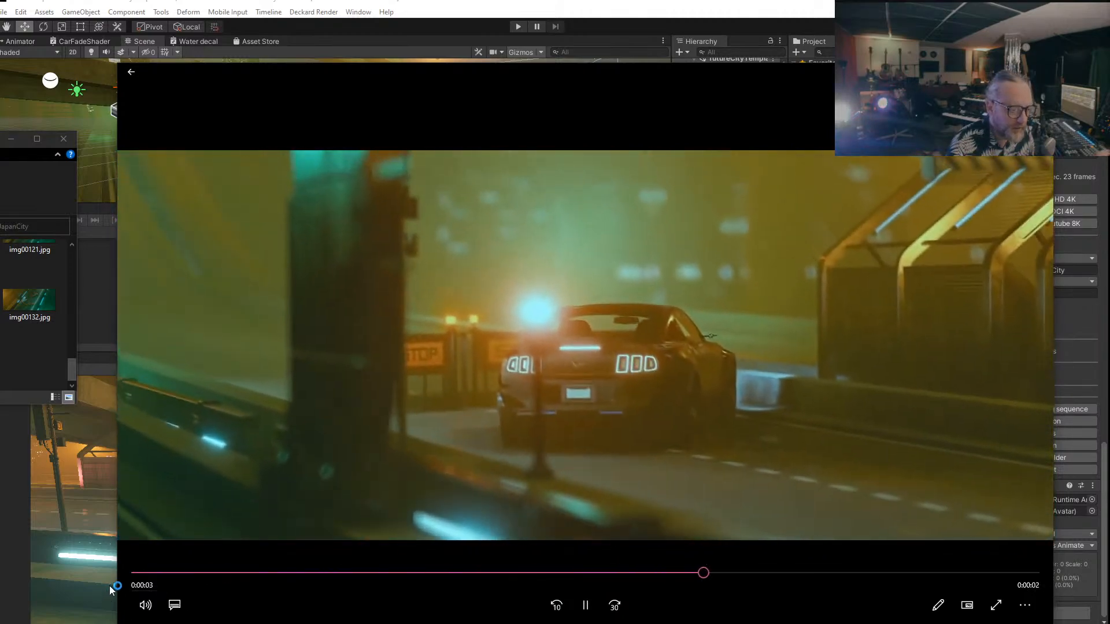
click(132, 576)
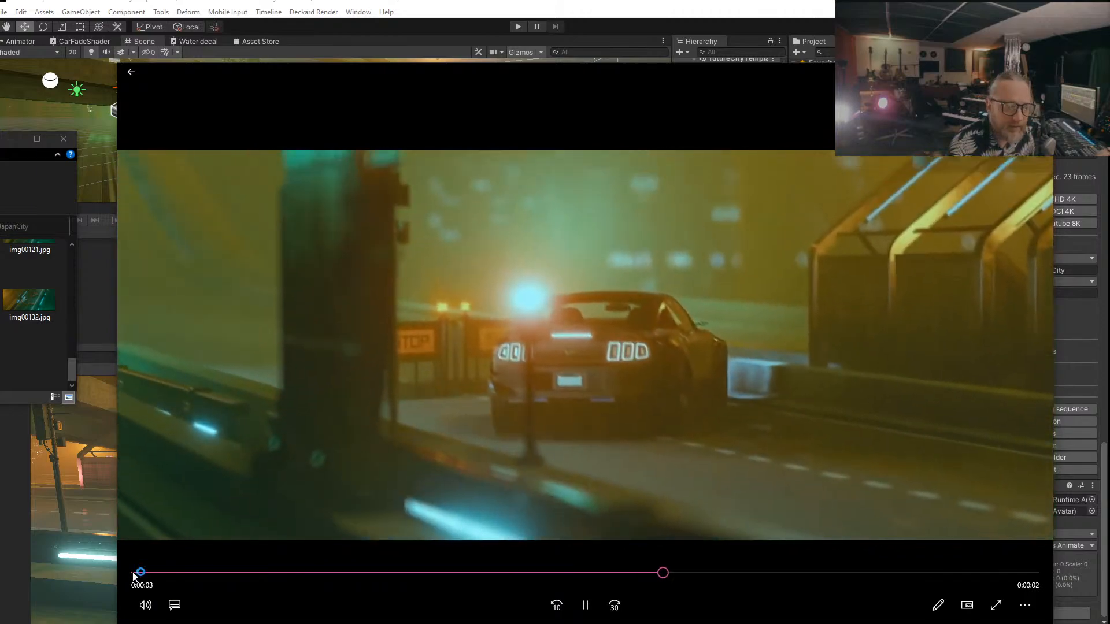
click(138, 576)
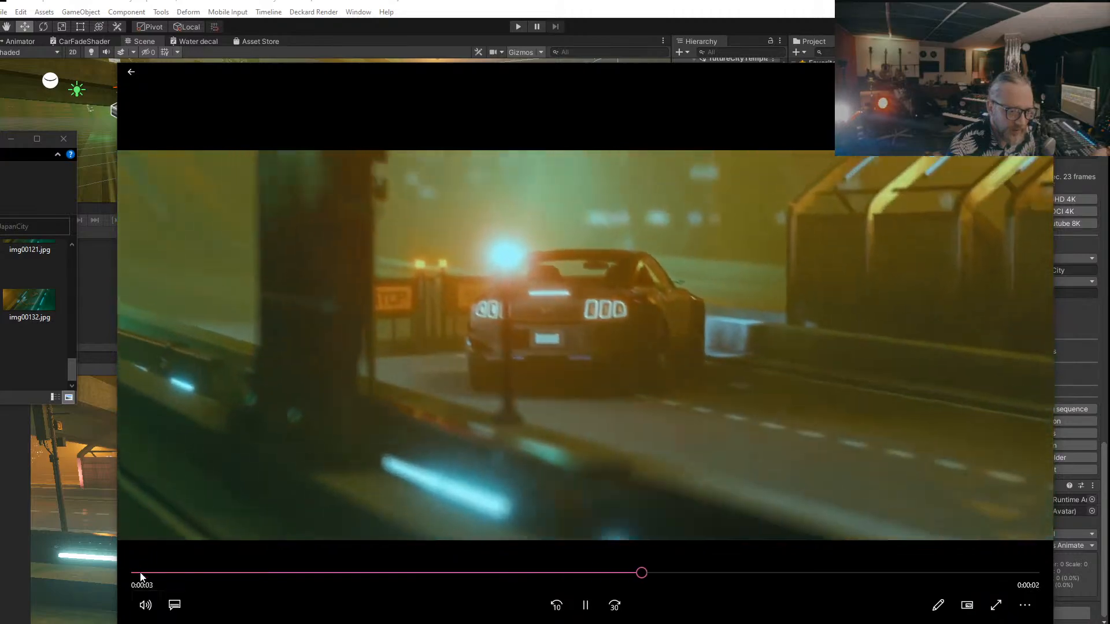
click(137, 574)
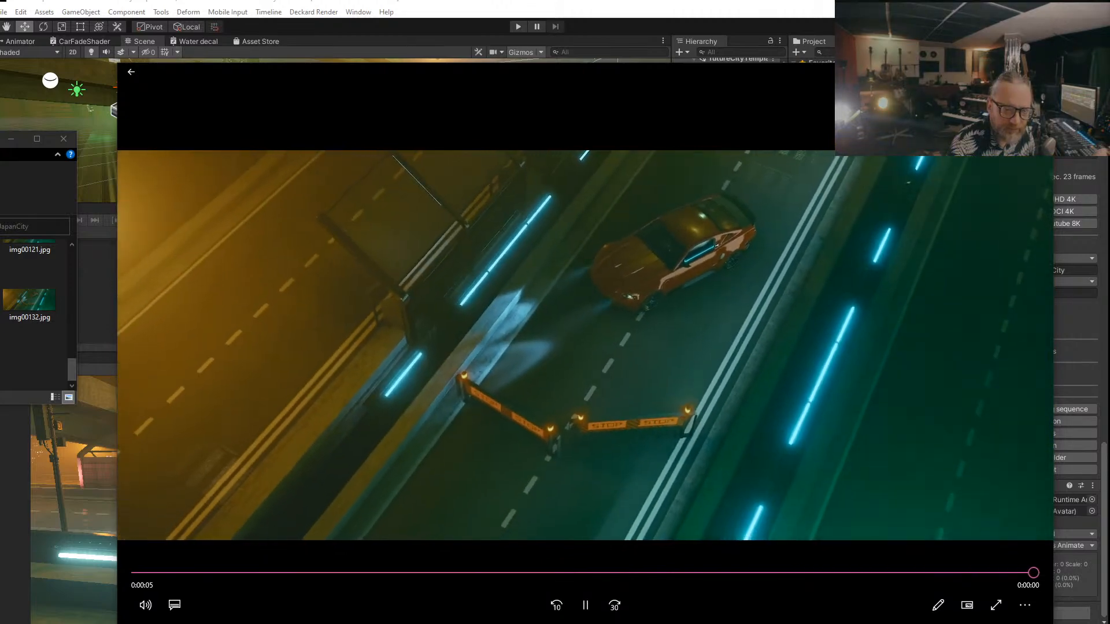
key(alt+F4)
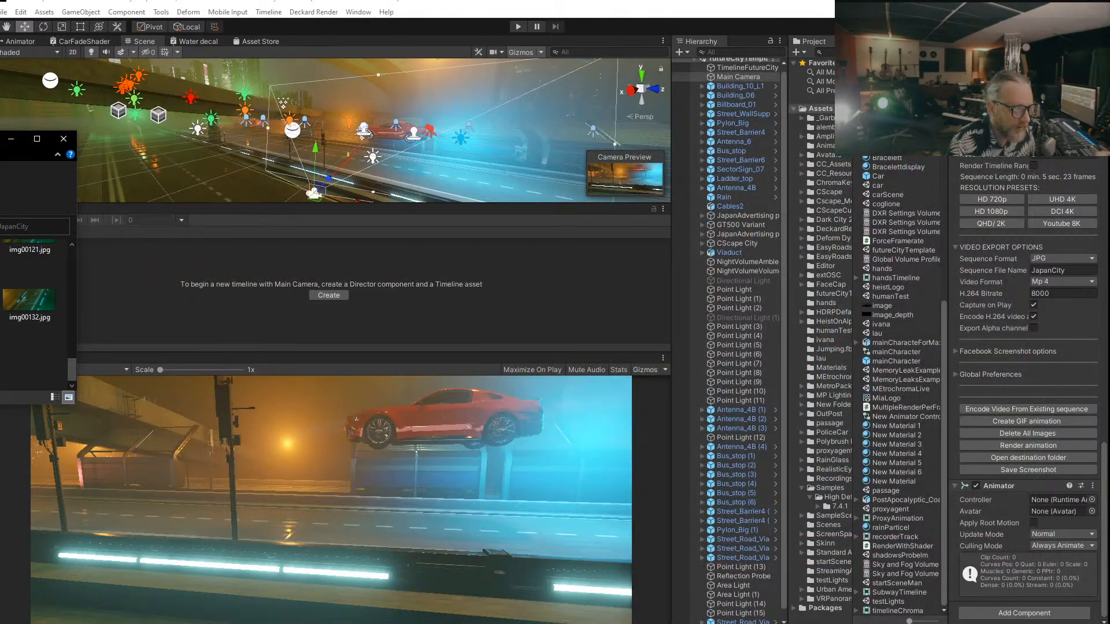
key(alt+F4)
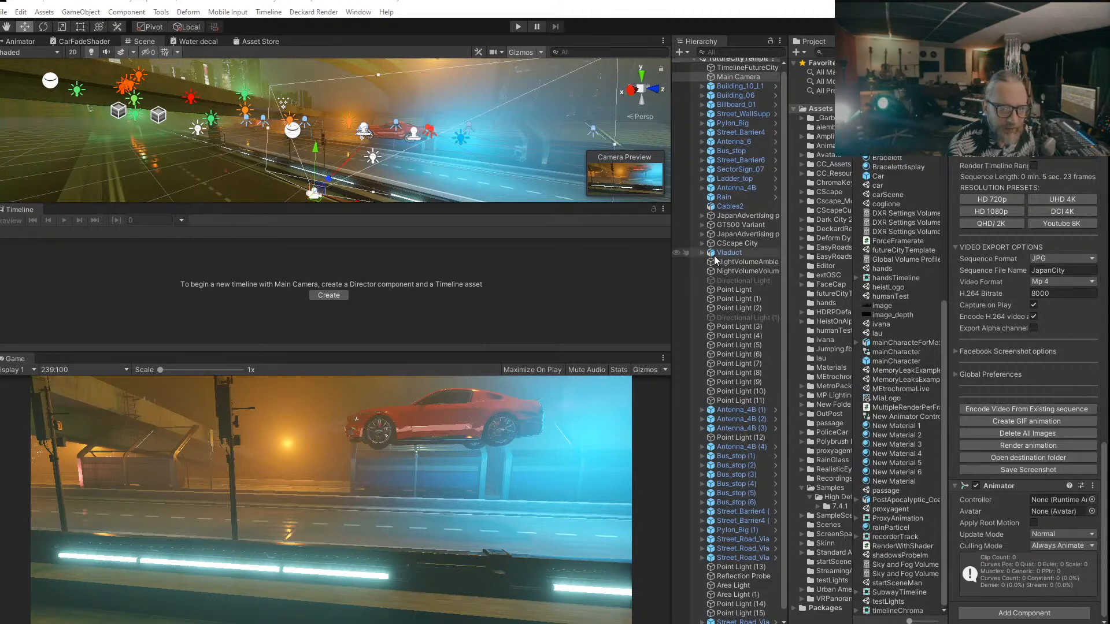
Step: Switch between the TimelineFutureCity and Main Camera objects to compare their settings and views, and scrub the timeline to frame 73
click(734, 68)
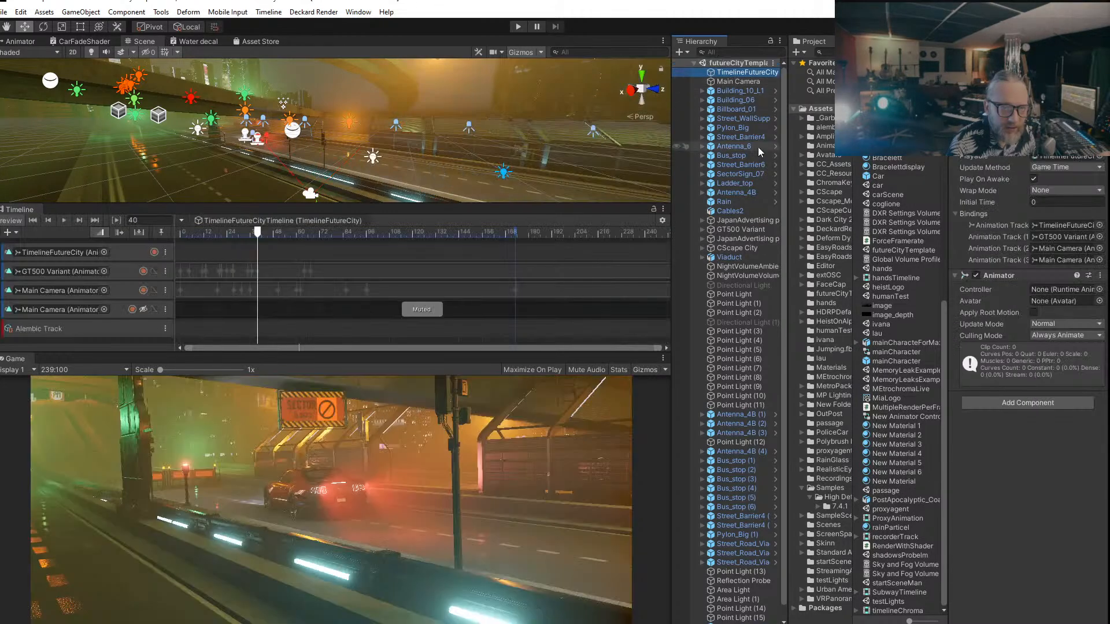
click(747, 82)
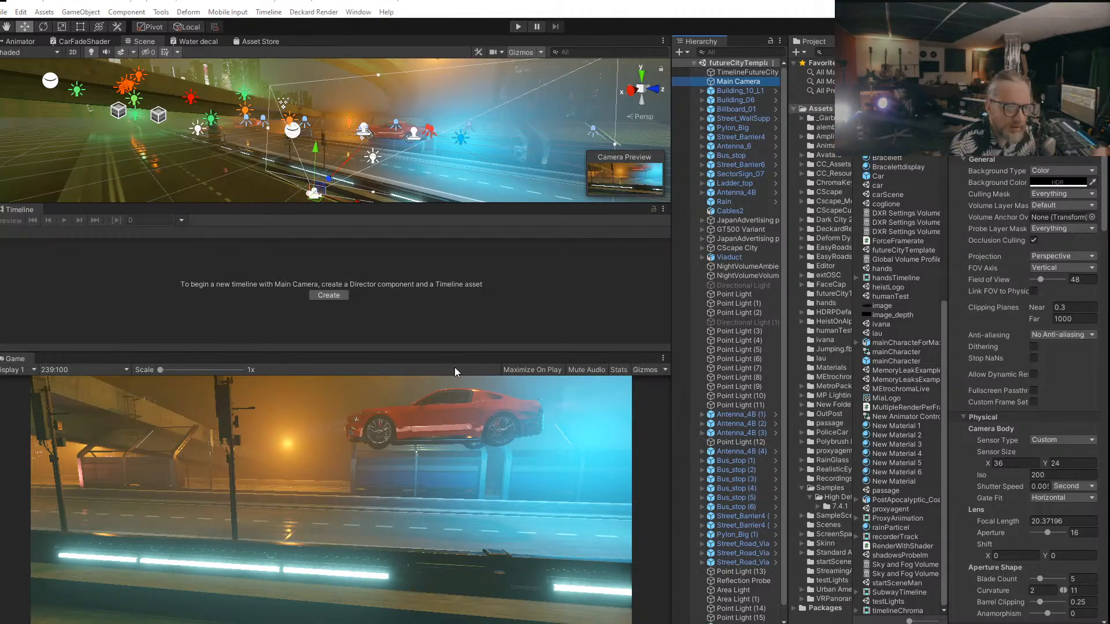
click(740, 71)
click(714, 81)
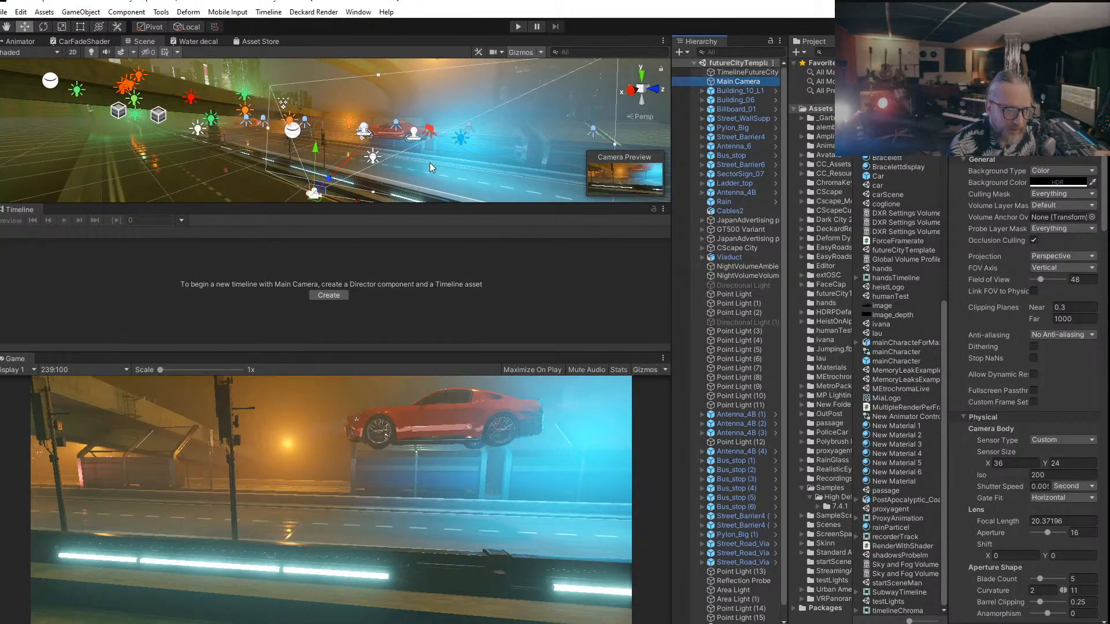
click(740, 72)
click(734, 81)
click(743, 70)
drag(257, 238, 323, 252)
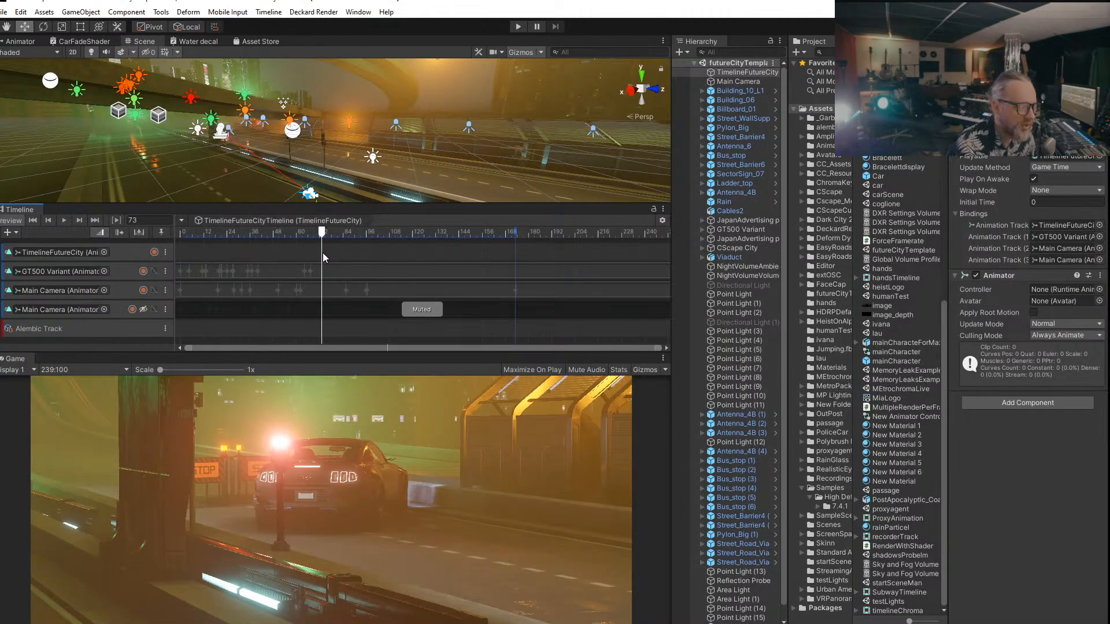
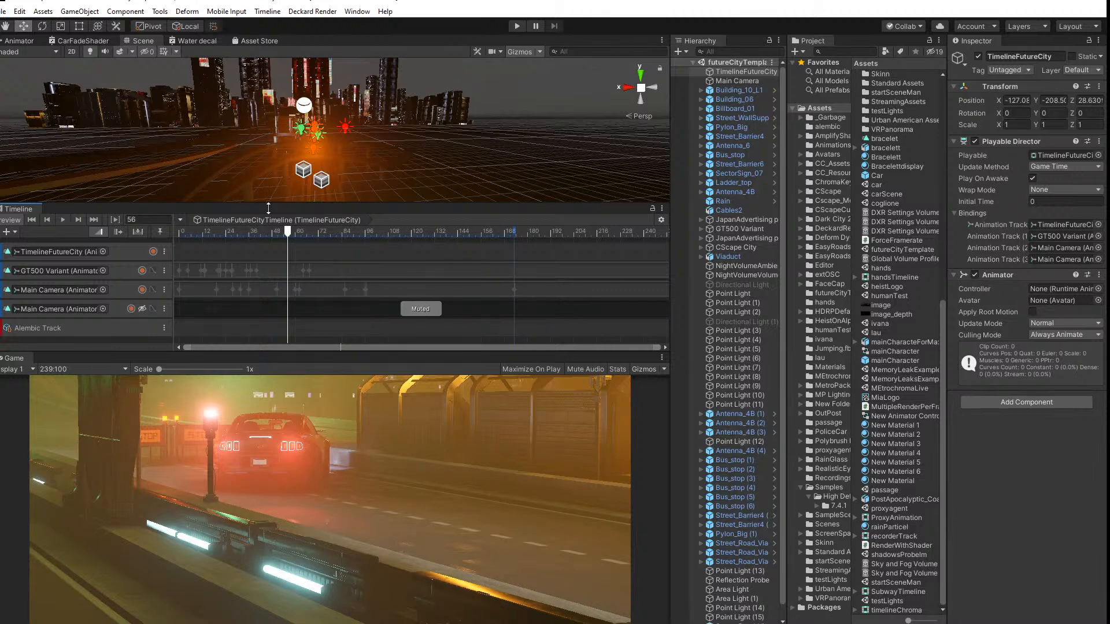
Step: Scrub the timeline forward to frame 121 to review the end of the shot, and return to frame 106
click(286, 234)
drag(285, 234, 305, 238)
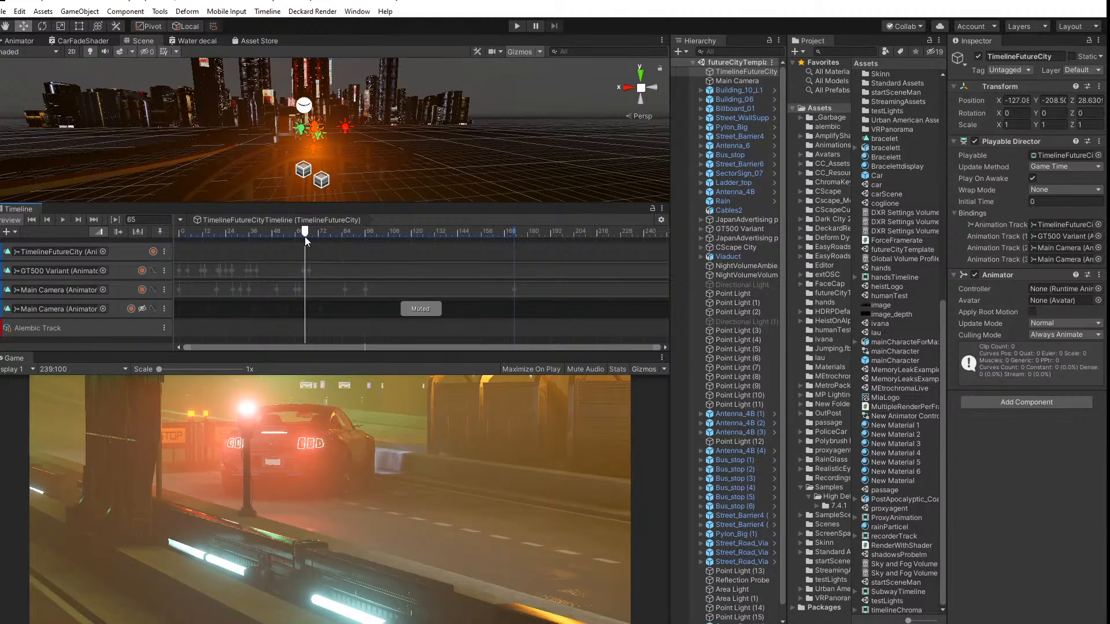
drag(304, 237, 414, 253)
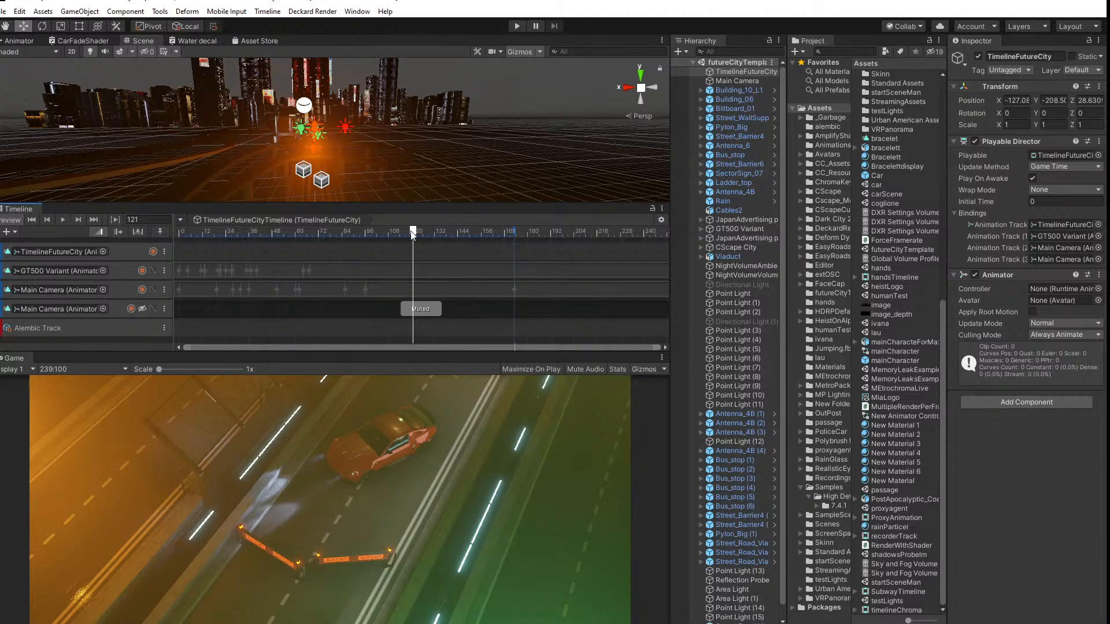
drag(412, 235, 384, 237)
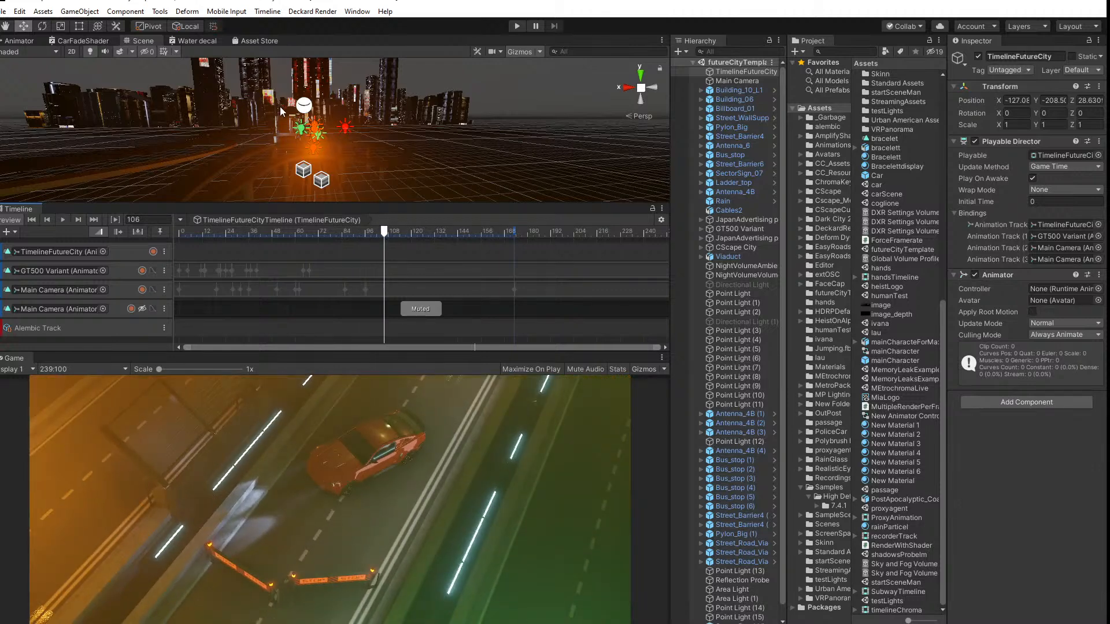
Step: Select the GT500 Variant car and view it from the side in the Scene view
scroll(280, 107, up, 5)
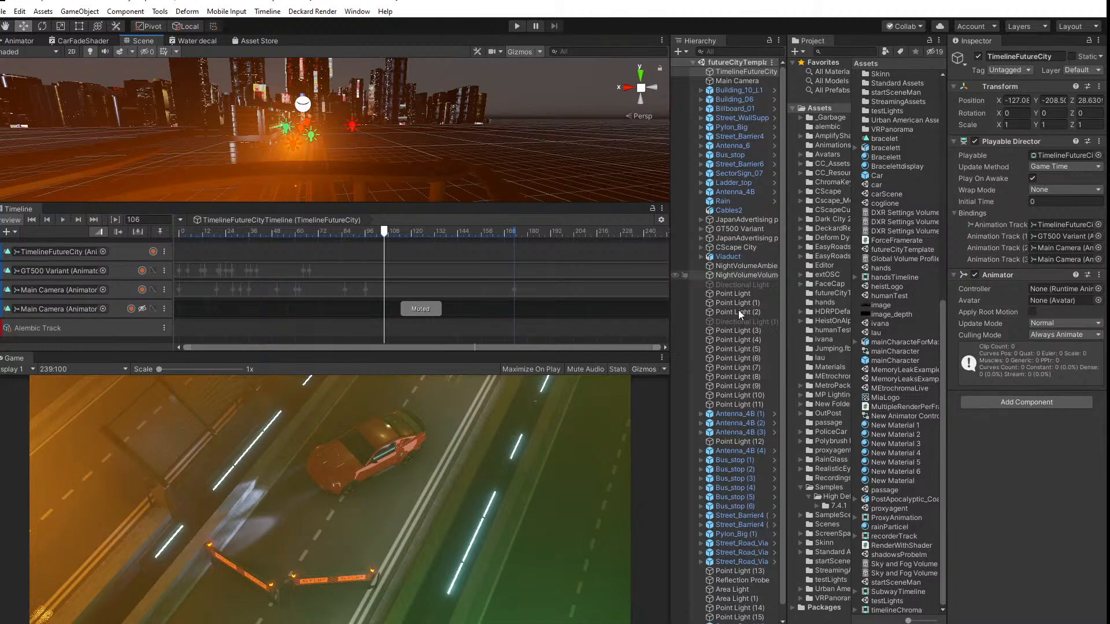
scroll(739, 496, down, 1)
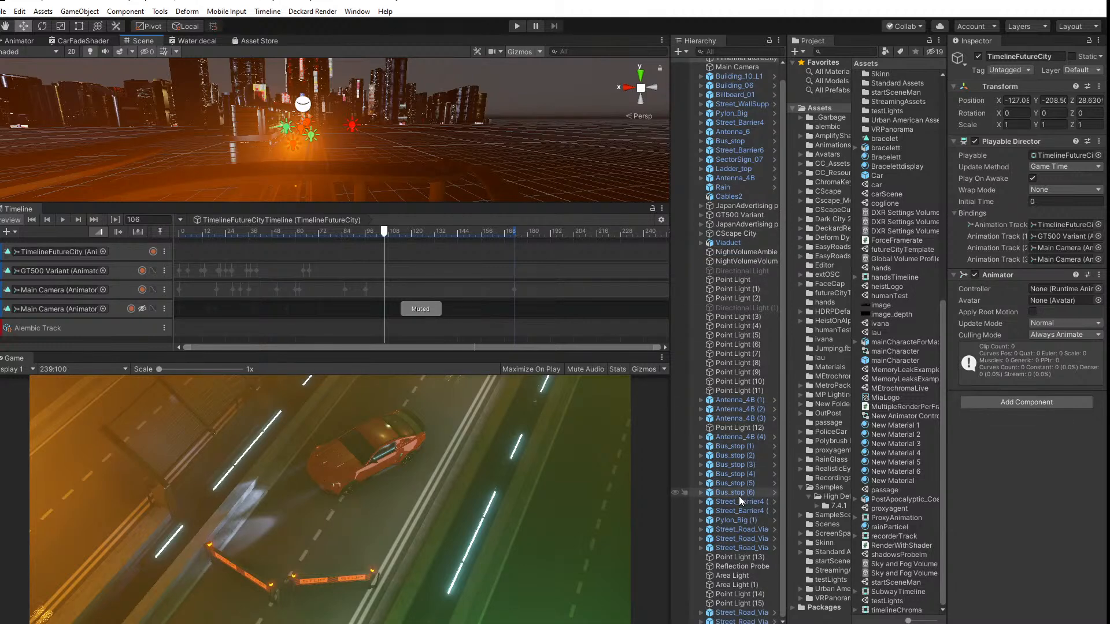
scroll(738, 544, up, 1)
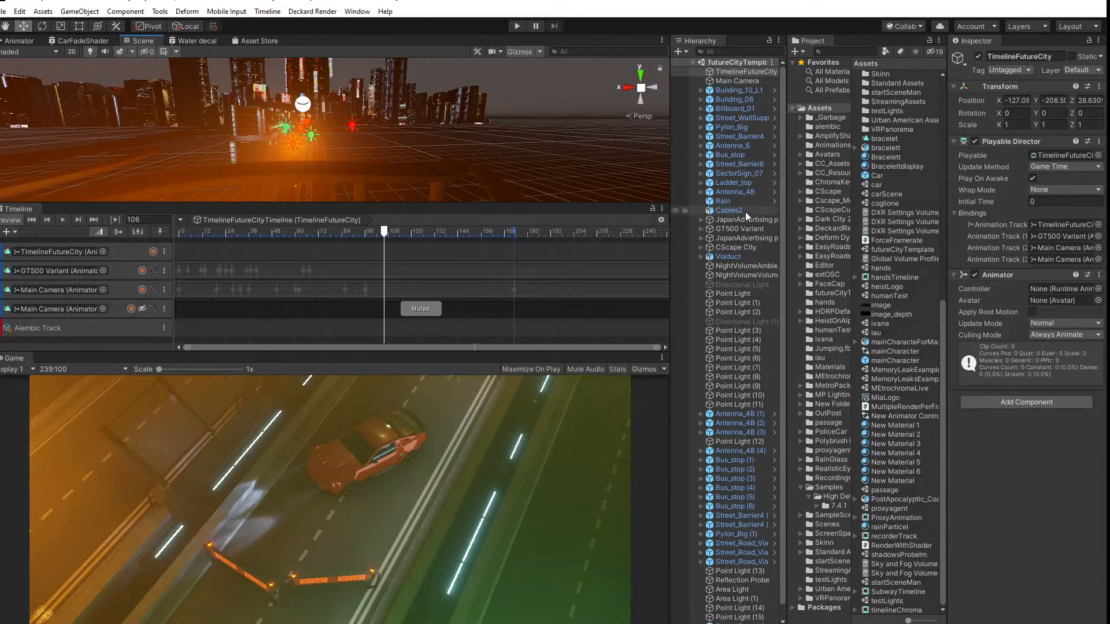
click(743, 231)
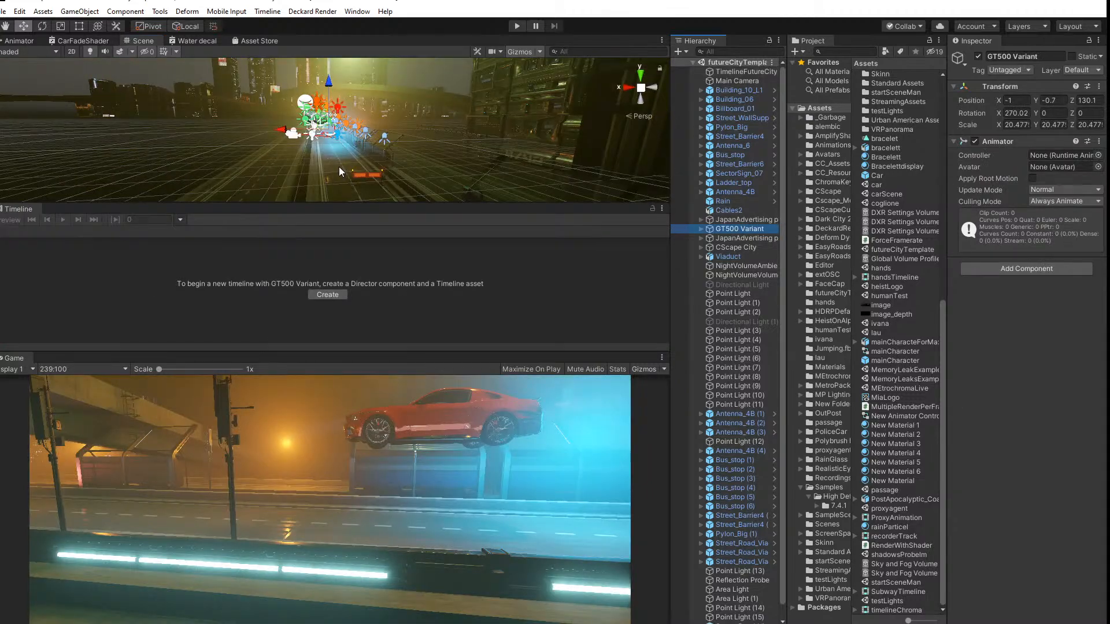
scroll(325, 159, up, 10)
middle_drag(324, 161, 248, 102)
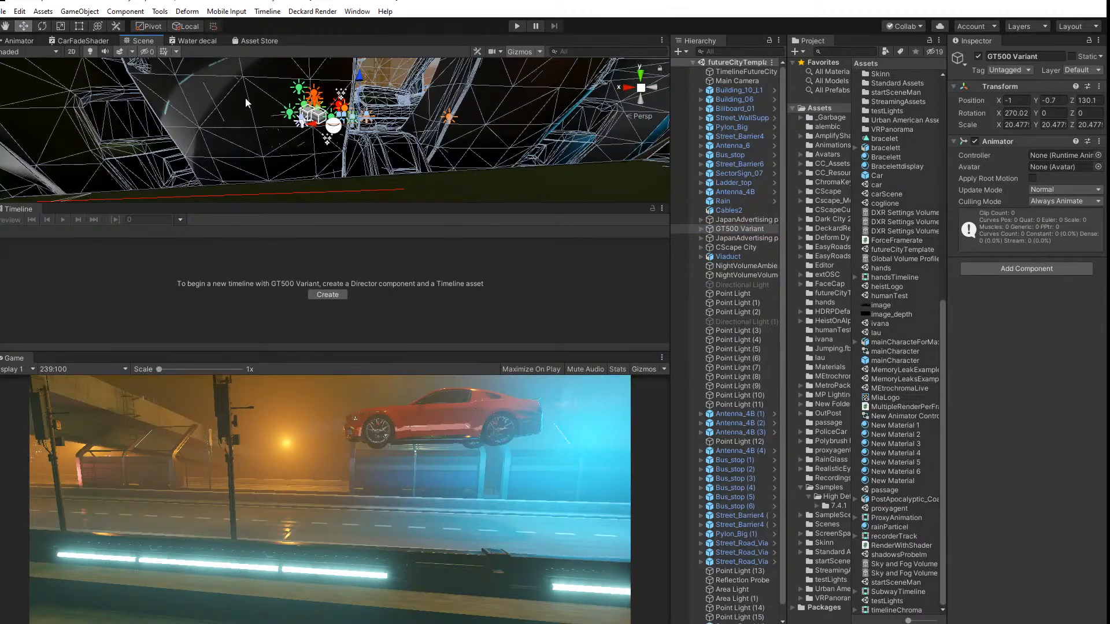
alt+drag(248, 102, 478, 156)
scroll(442, 137, down, 10)
middle_drag(300, 92, 405, 139)
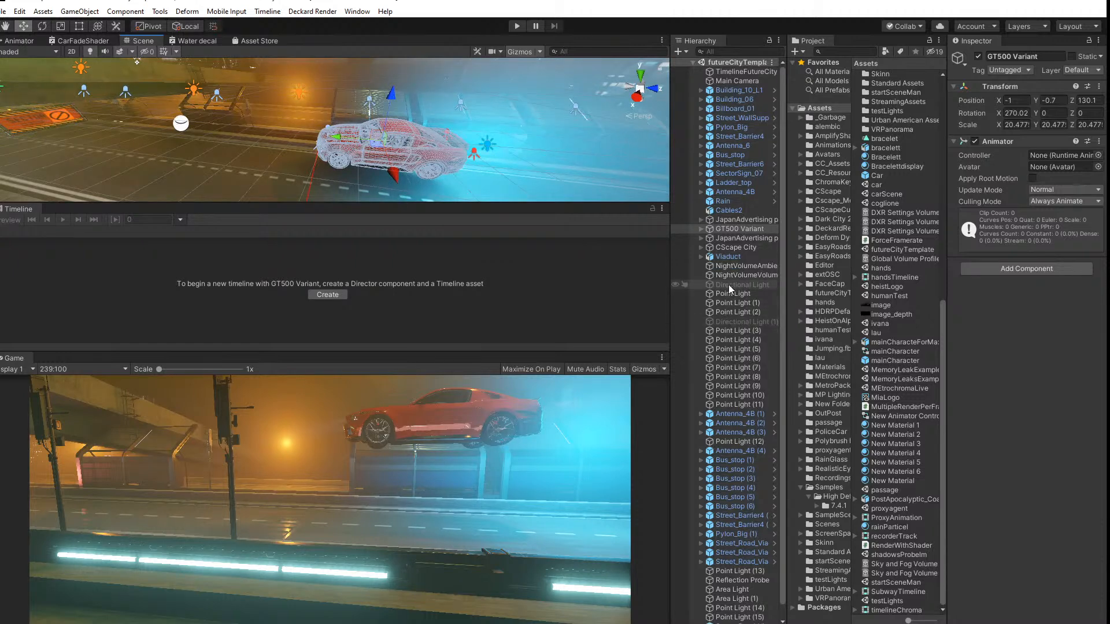
Step: Lock the Timeline window on the TimelineFutureCity object and set the playhead to frame 109
scroll(737, 474, down, 1)
scroll(736, 474, up, 1)
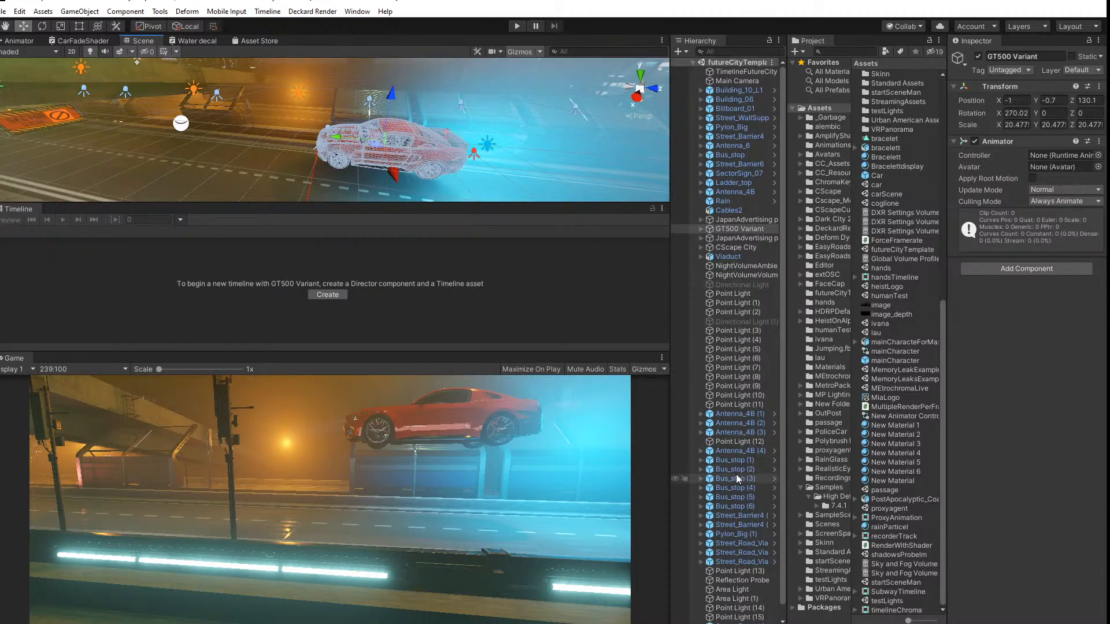
click(730, 70)
click(654, 208)
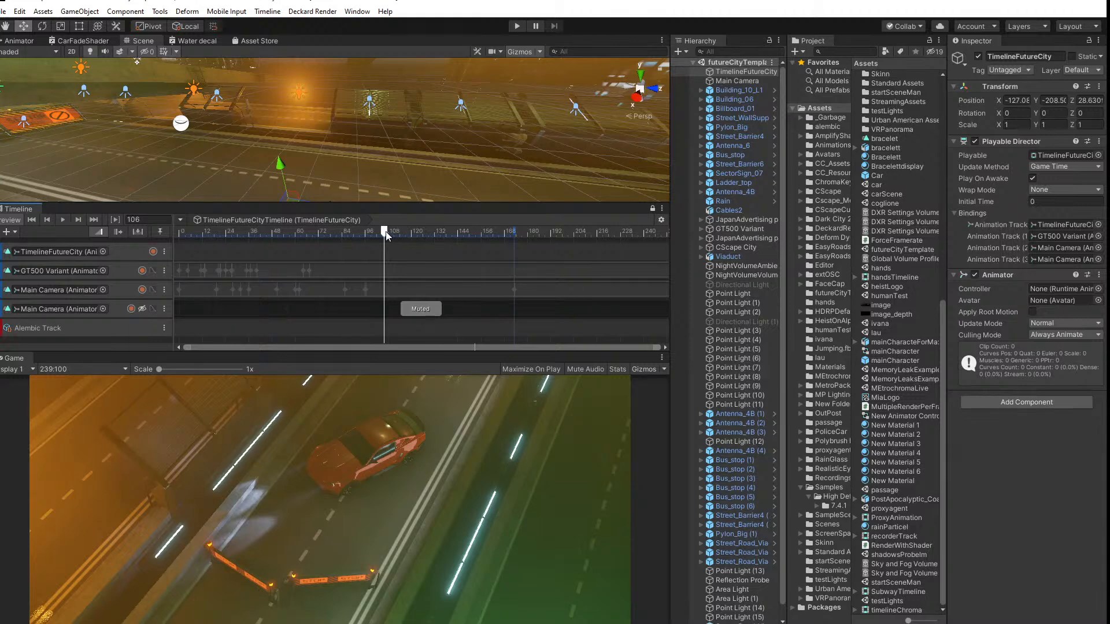
mouse_move(386, 234)
mouse_down()
mouse_move(373, 234)
mouse_move(389, 235)
mouse_up()
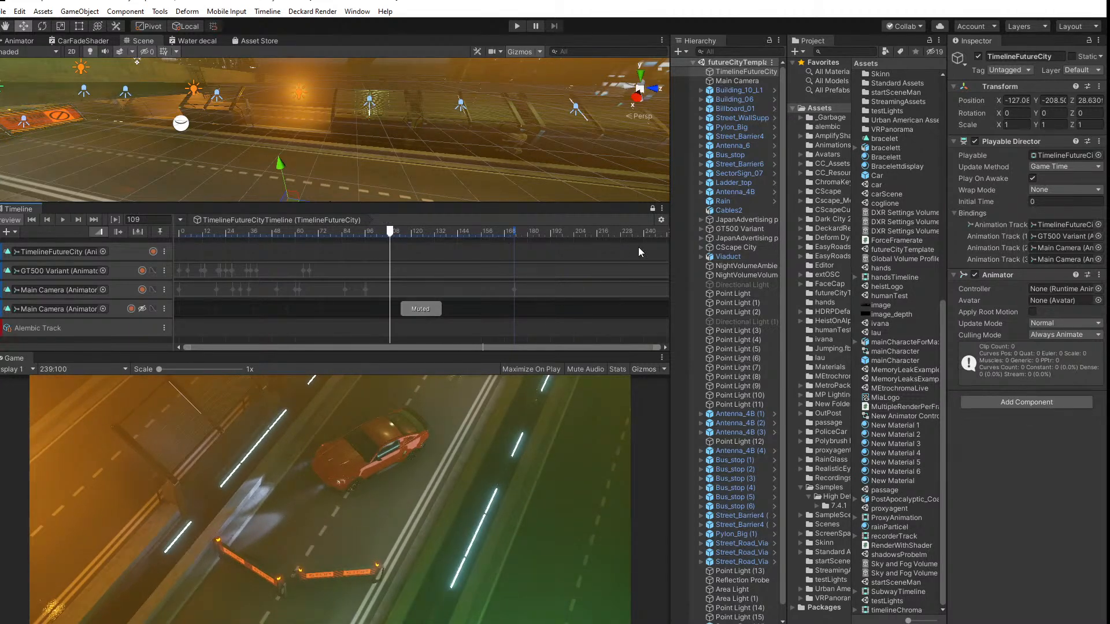
Step: Move the GT500 Variant object directly below Main Camera in the Hierarchy and locate it from its timeline track
click(741, 228)
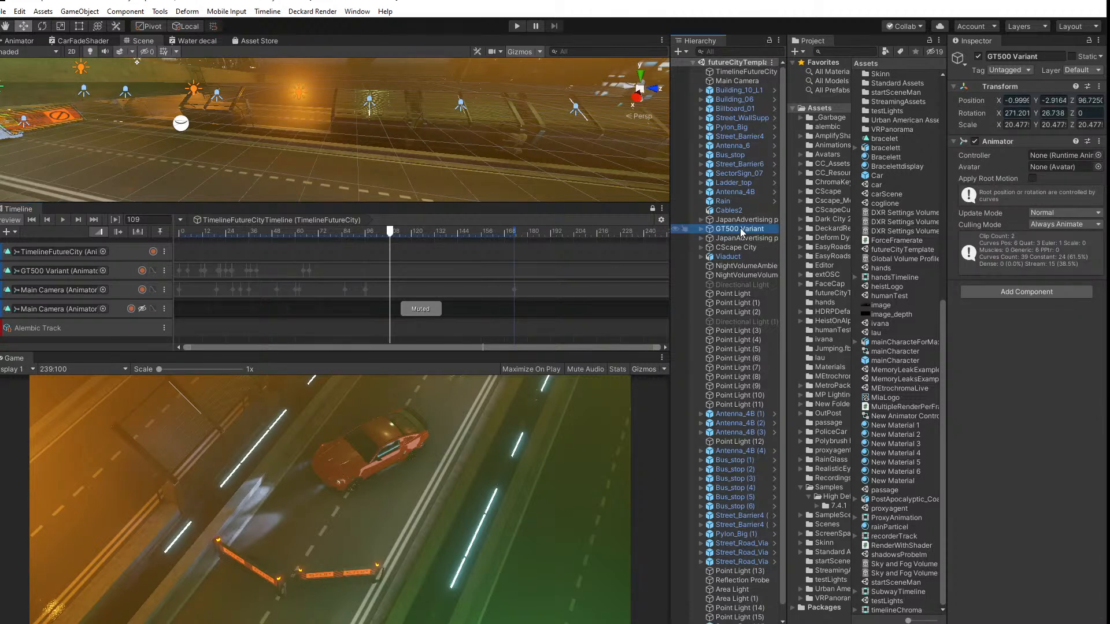
drag(740, 228, 736, 91)
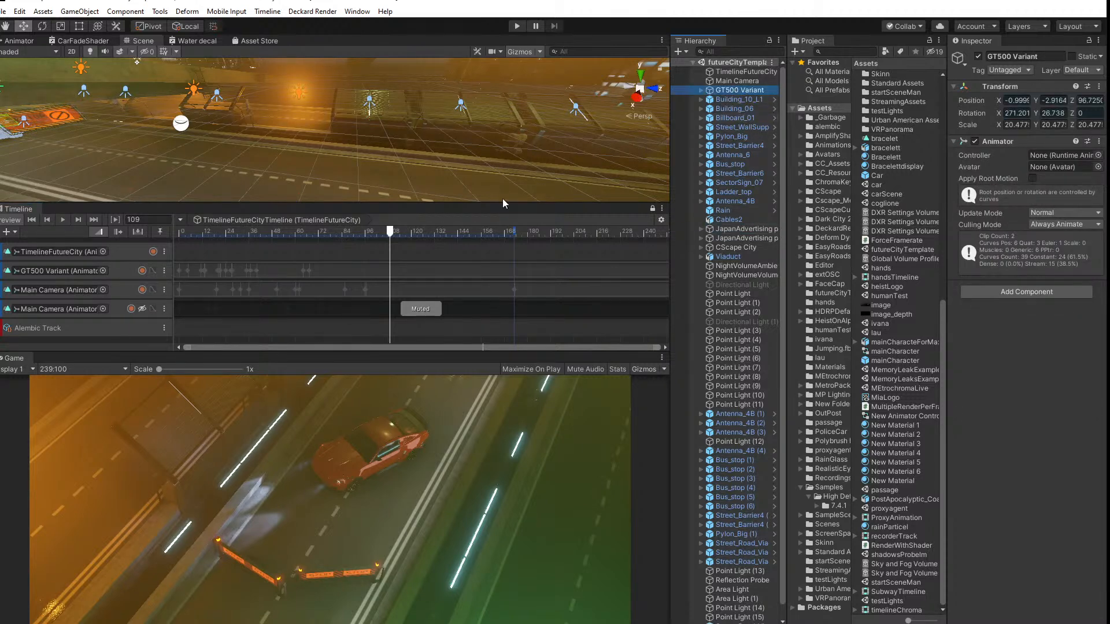
click(81, 269)
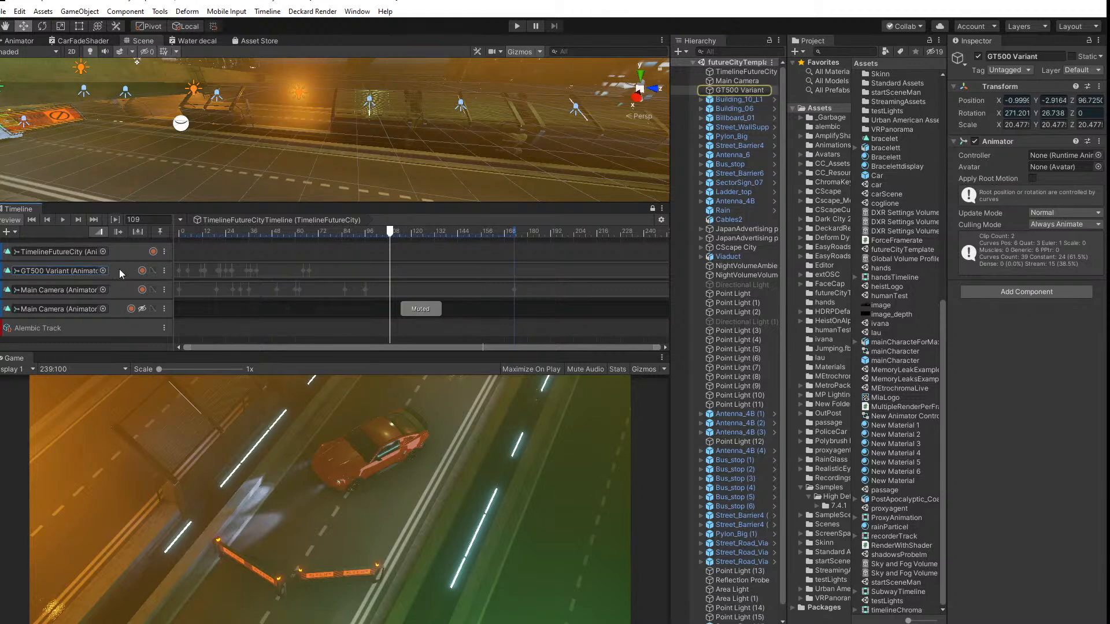
Step: Start recording on the GT500 Variant track, set the playhead to frame 100, and open the track's recorded animation
click(143, 271)
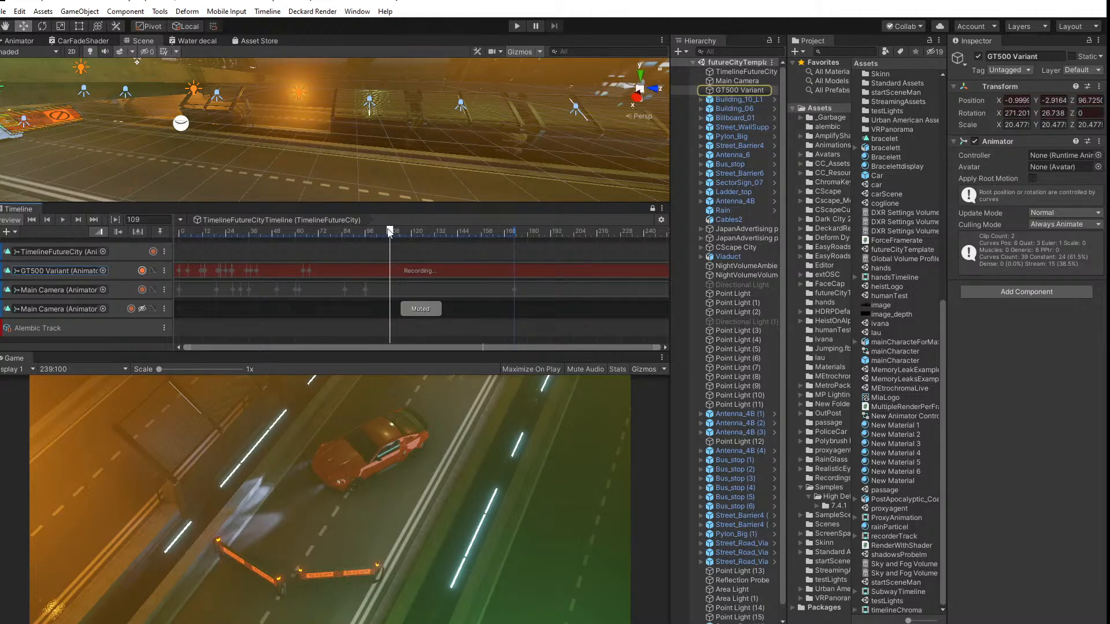
mouse_move(390, 232)
mouse_down()
mouse_move(320, 234)
mouse_move(387, 239)
mouse_move(373, 241)
mouse_up()
double_click(356, 270)
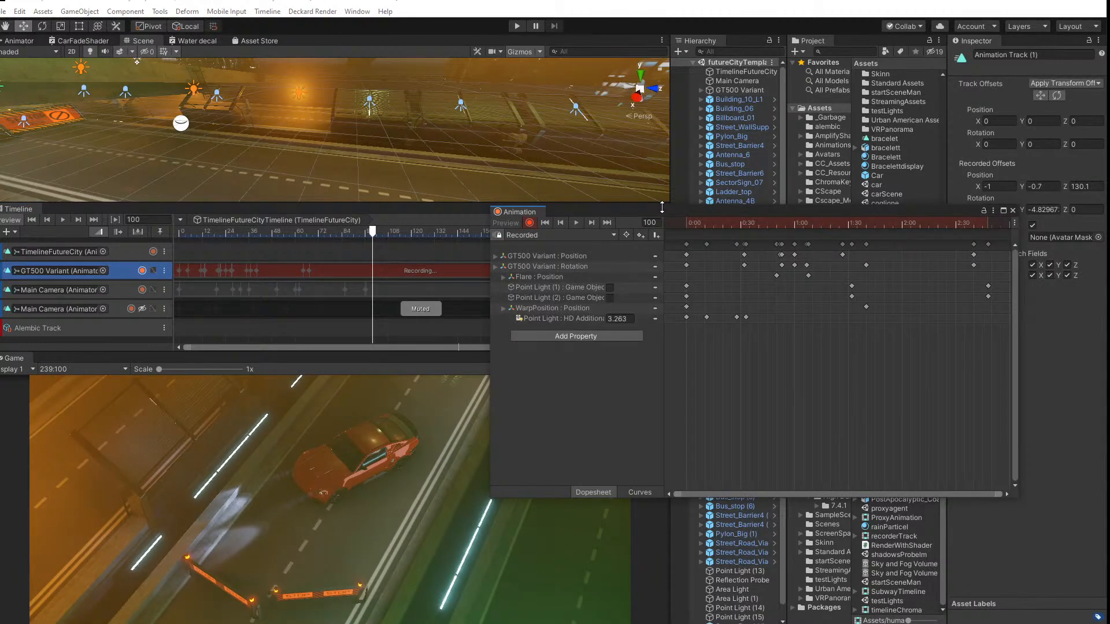
Step: Place the Animation window below the timeline tracks and set the playhead to frame 98 for the car's keyframes
drag(655, 210, 283, 324)
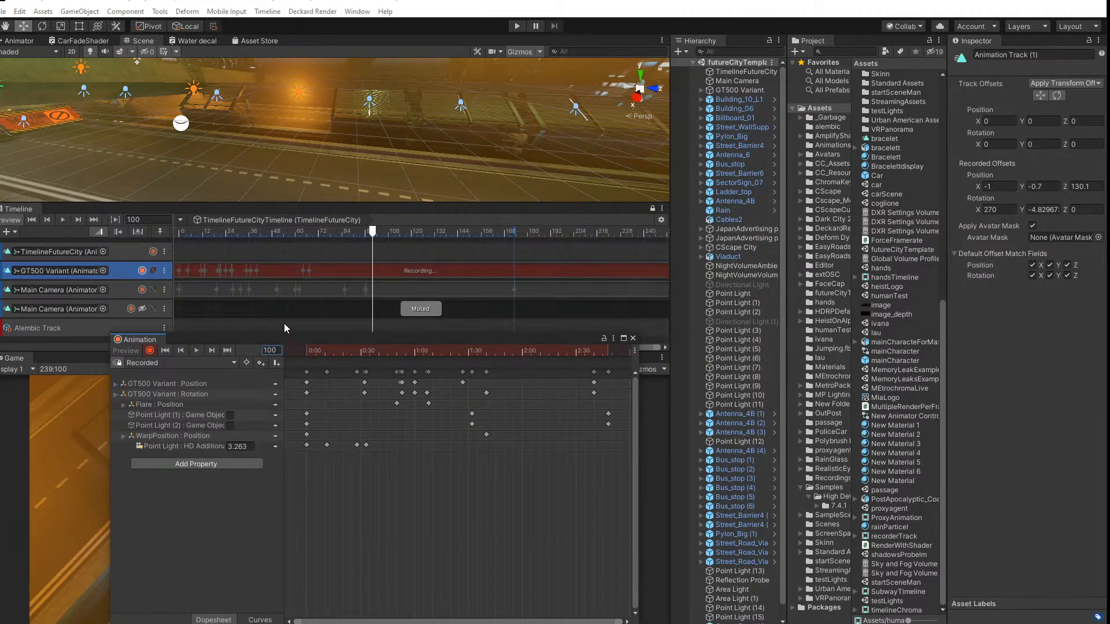
scroll(475, 456, down, 6)
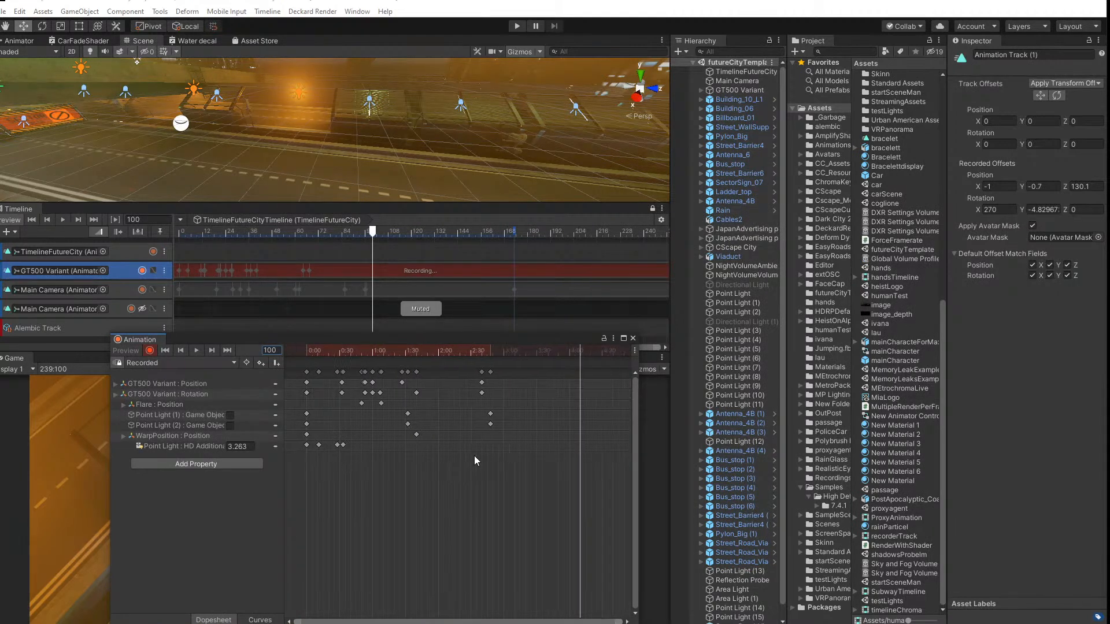
drag(547, 350, 544, 349)
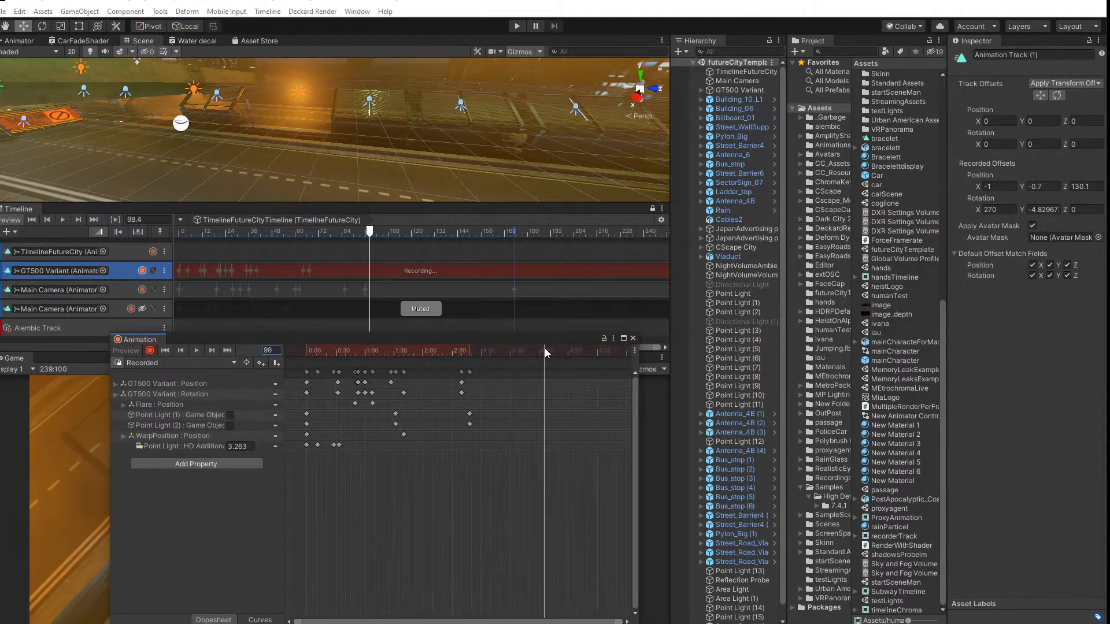
Step: Add position and rotation keyframes for GT500 Variant at frame 98 in its recorded clip
click(204, 384)
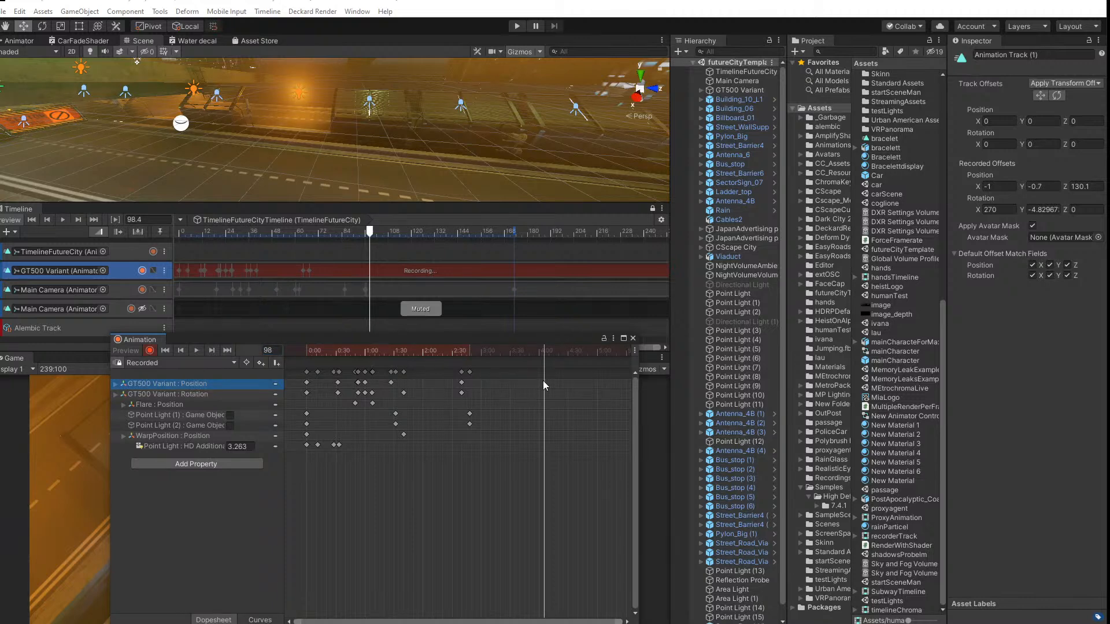
right_click(544, 380)
click(546, 392)
right_click(546, 393)
click(550, 403)
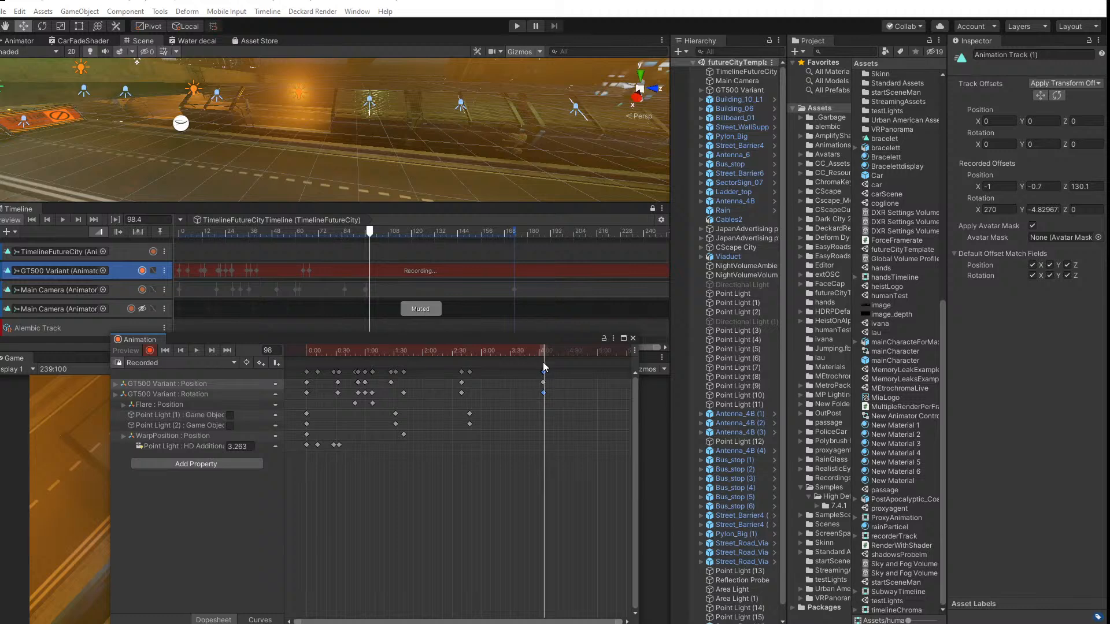
Step: Move the Animation window over the lower part of the Game view and set the playhead to frame 106
drag(543, 354, 546, 358)
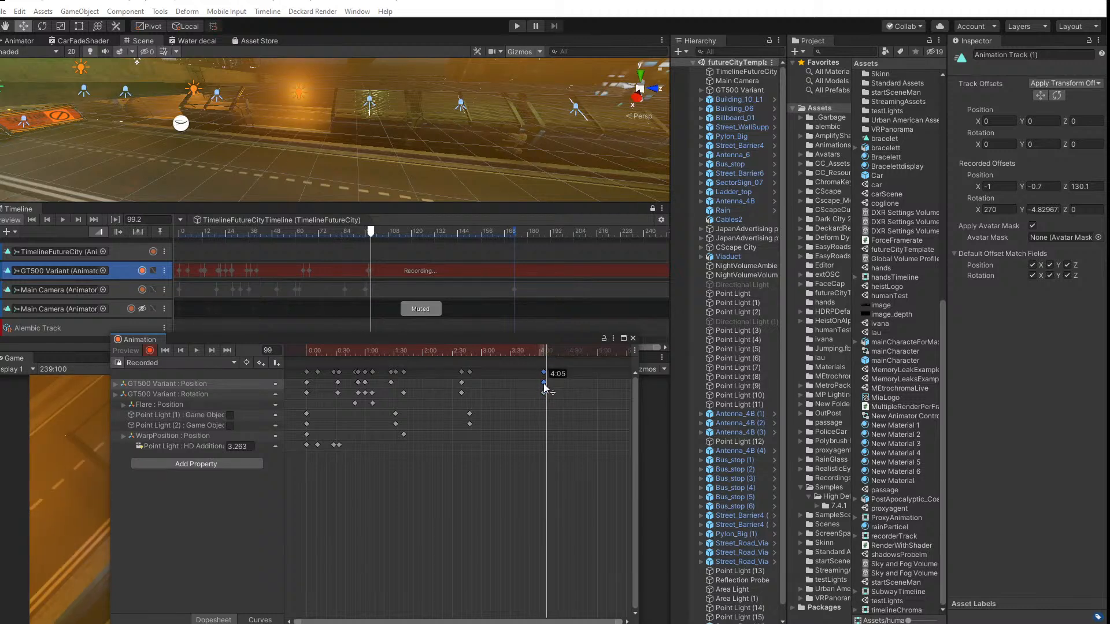
drag(538, 351, 487, 350)
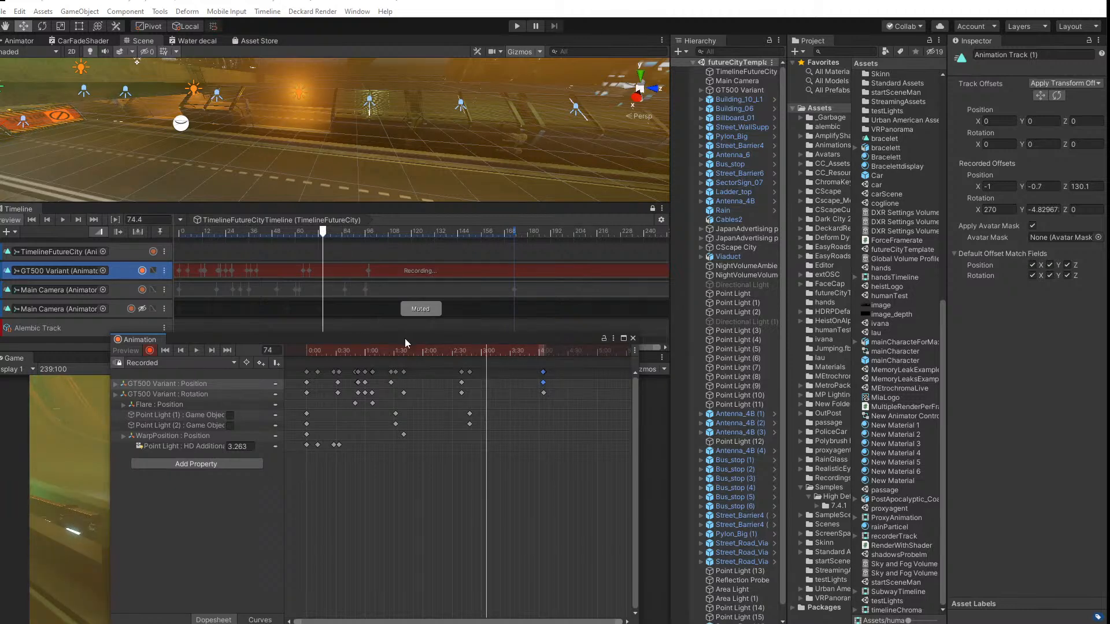
drag(407, 342, 583, 118)
drag(659, 136, 679, 454)
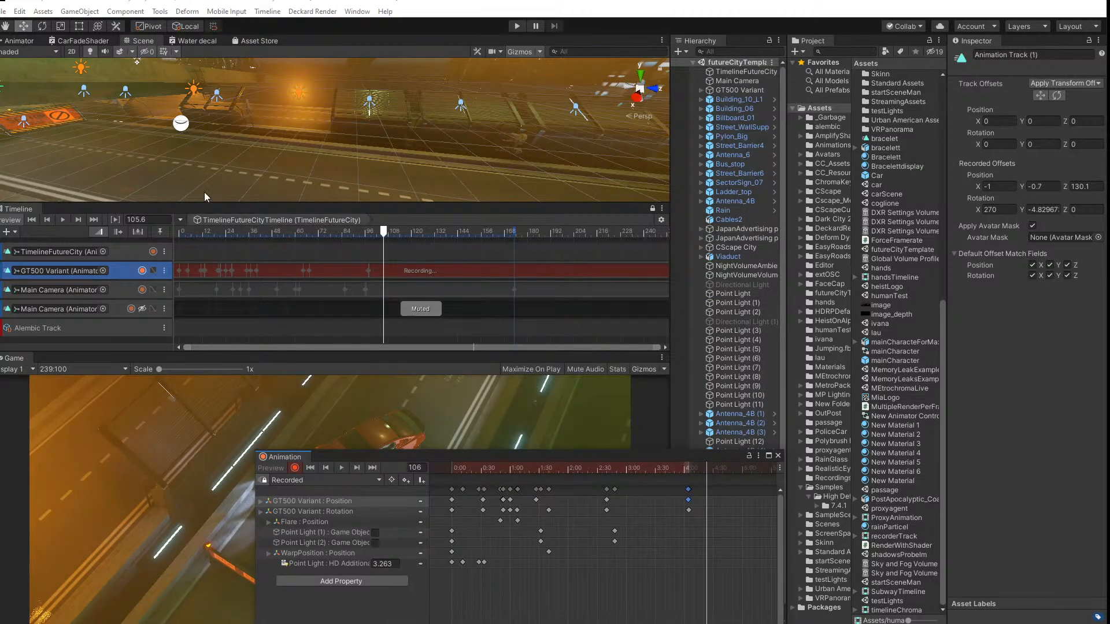
Step: Locate the car beside the road barriers in the scene and select the GT500 Variant object
middle_drag(203, 192, 366, 188)
alt+drag(366, 188, 217, 149)
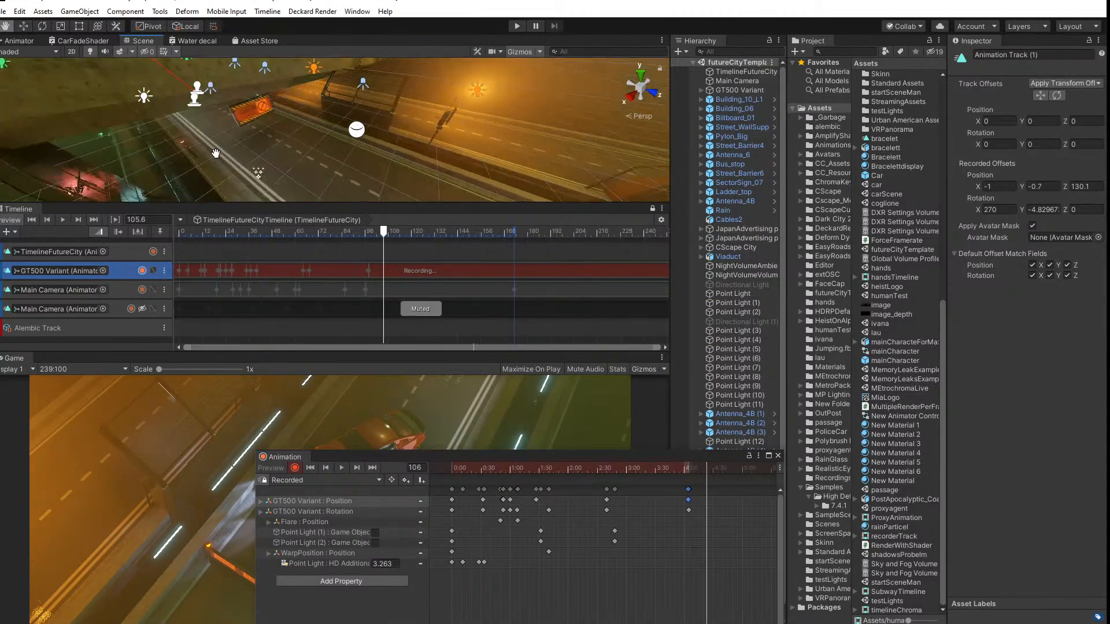
scroll(220, 145, up, 5)
middle_drag(162, 110, 565, 110)
mouse_move(185, 133)
middle_down()
mouse_move(466, 189)
mouse_move(578, 188)
middle_up()
mouse_move(354, 151)
alt+mouse_down()
mouse_move(446, 144)
mouse_move(368, 156)
alt+mouse_up()
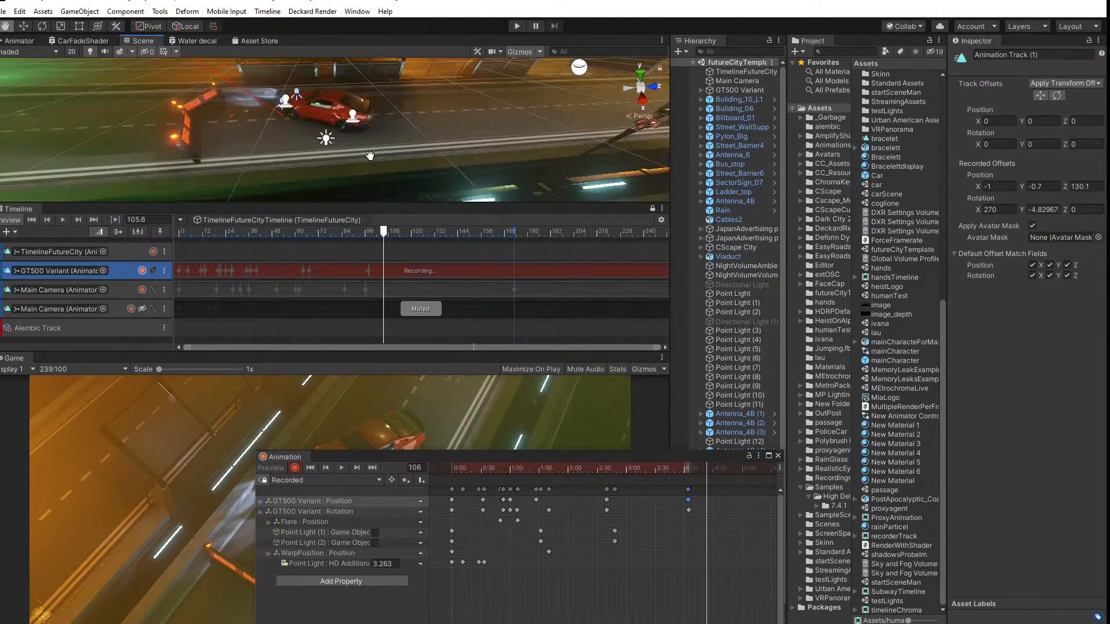
scroll(366, 156, up, 2)
click(757, 90)
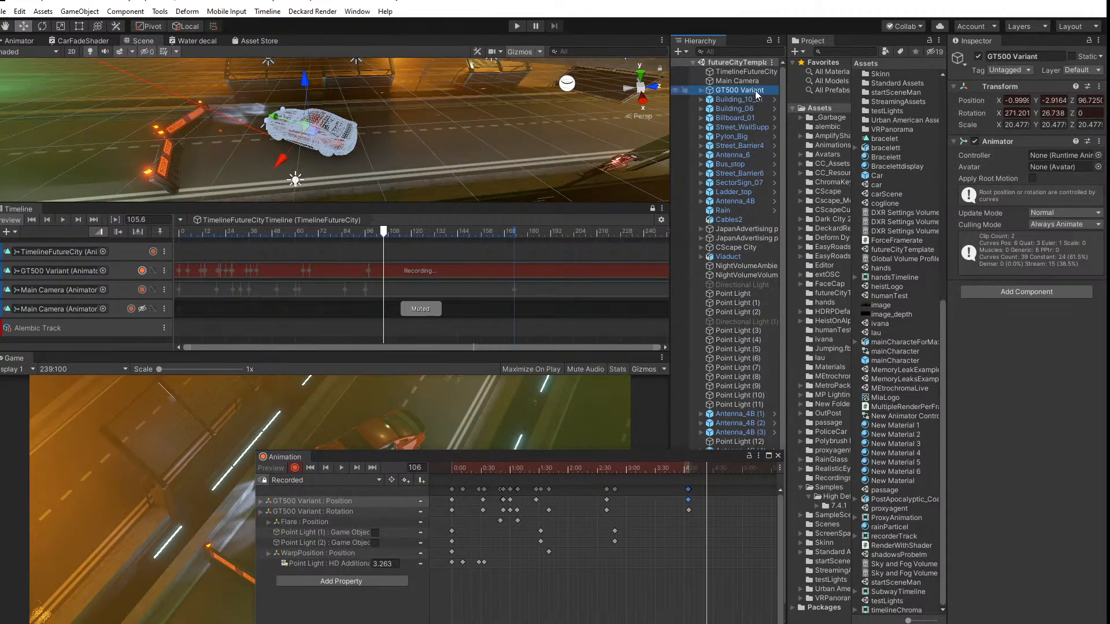
drag(511, 461, 517, 467)
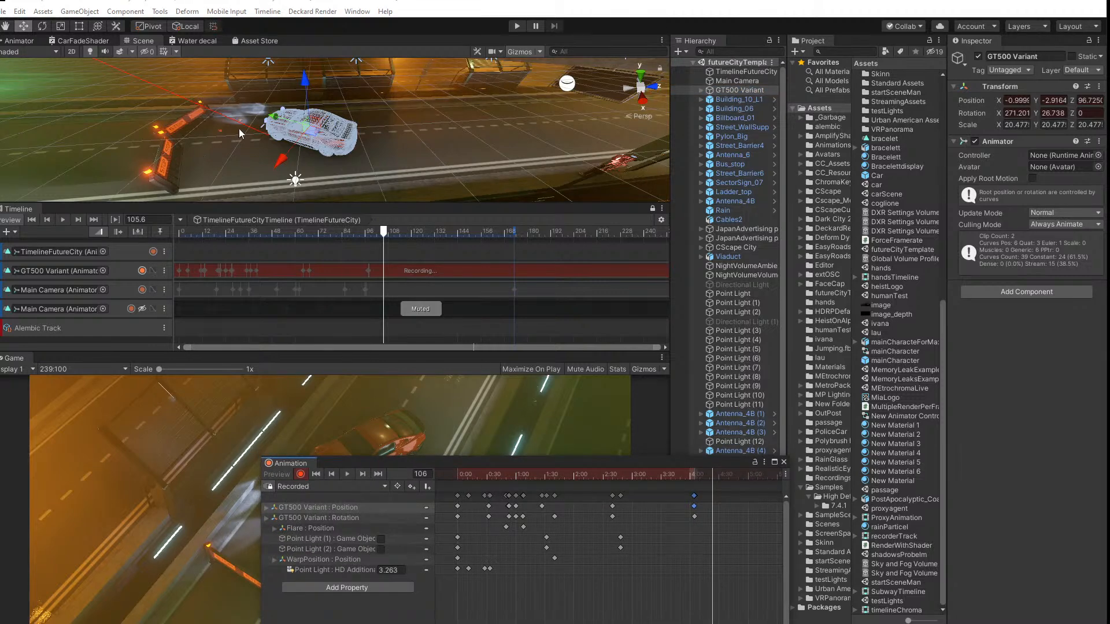
Step: At frame 111, rotate the car to about -36 on Z and move it to about X -1.76, Y -2.82, Z 91.92 by the barriers
key(e)
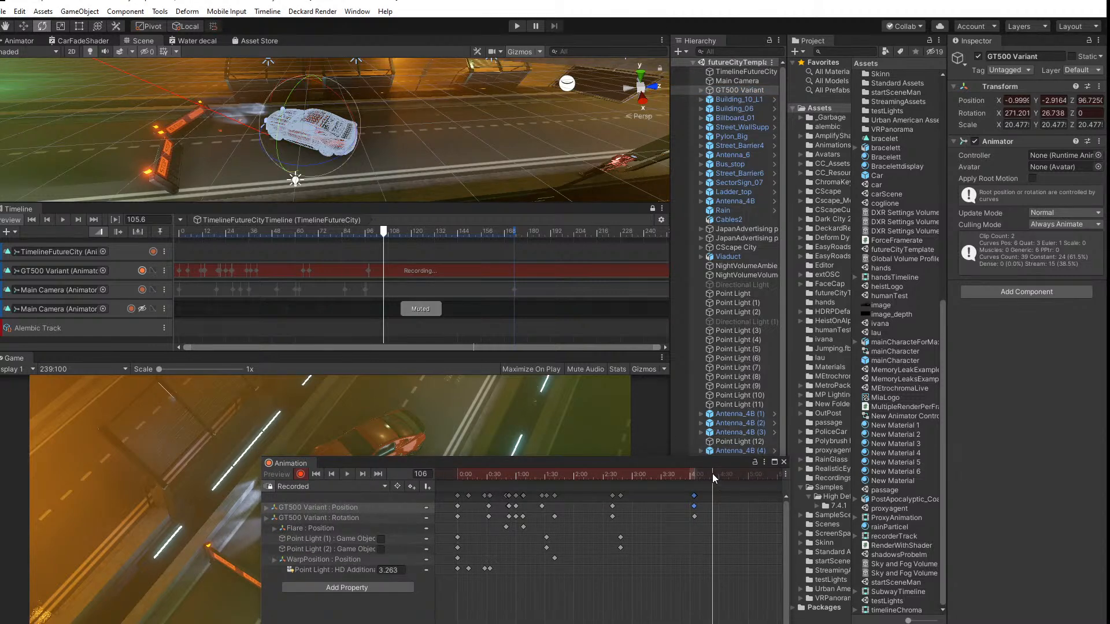
drag(713, 473, 726, 476)
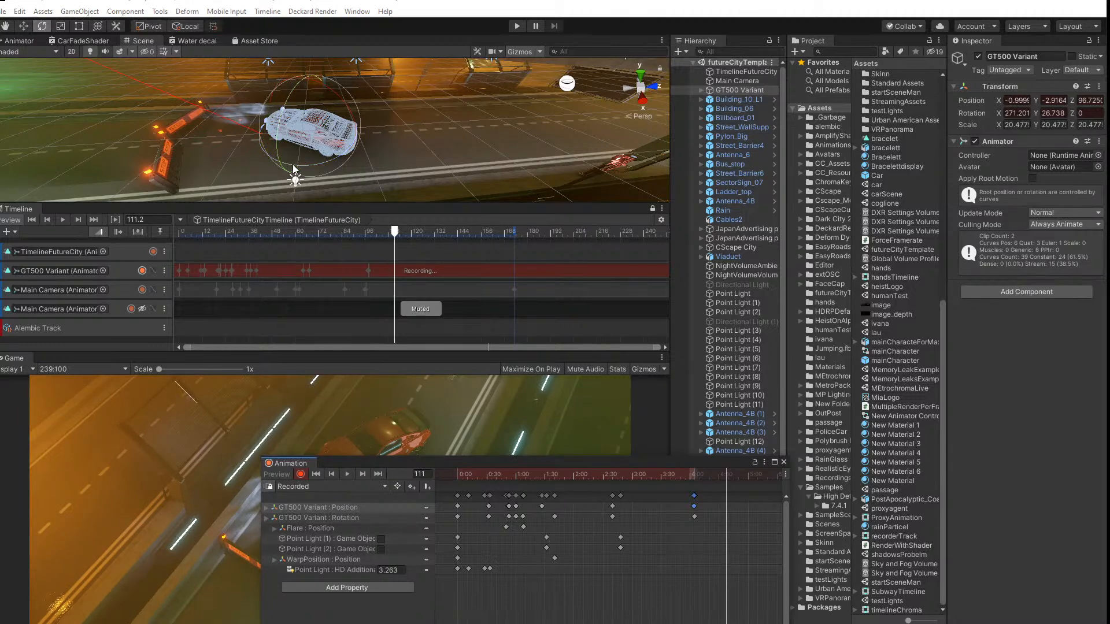
drag(294, 174, 380, 156)
click(24, 26)
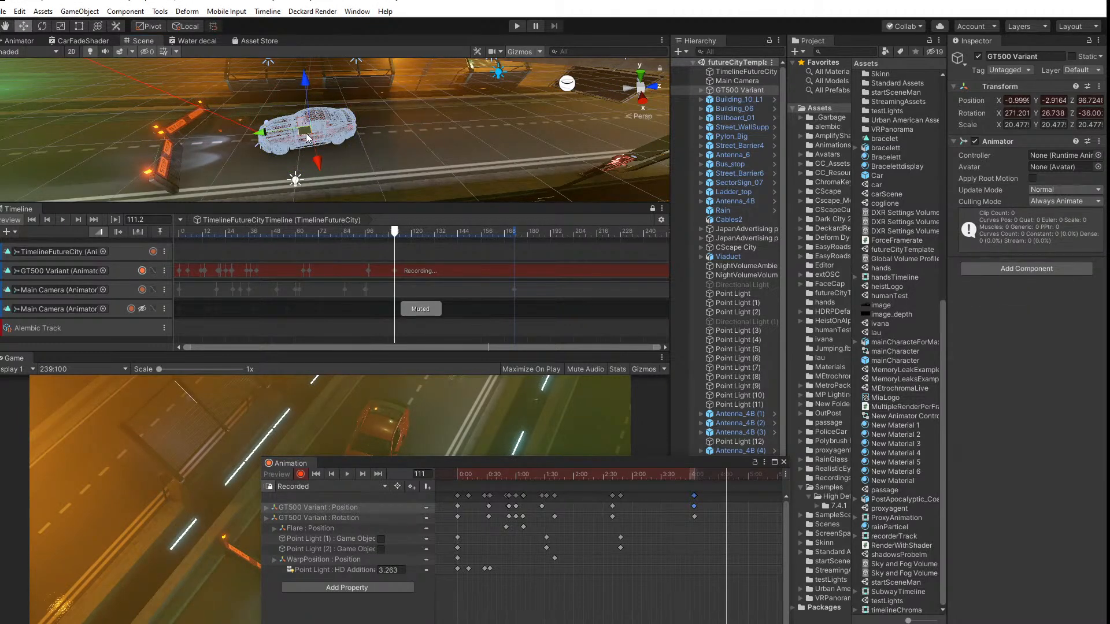
drag(304, 135, 224, 129)
Step: Play back the car's new motion from its frame 98 keyframes, then return the playhead to frame 91
drag(606, 466, 780, 399)
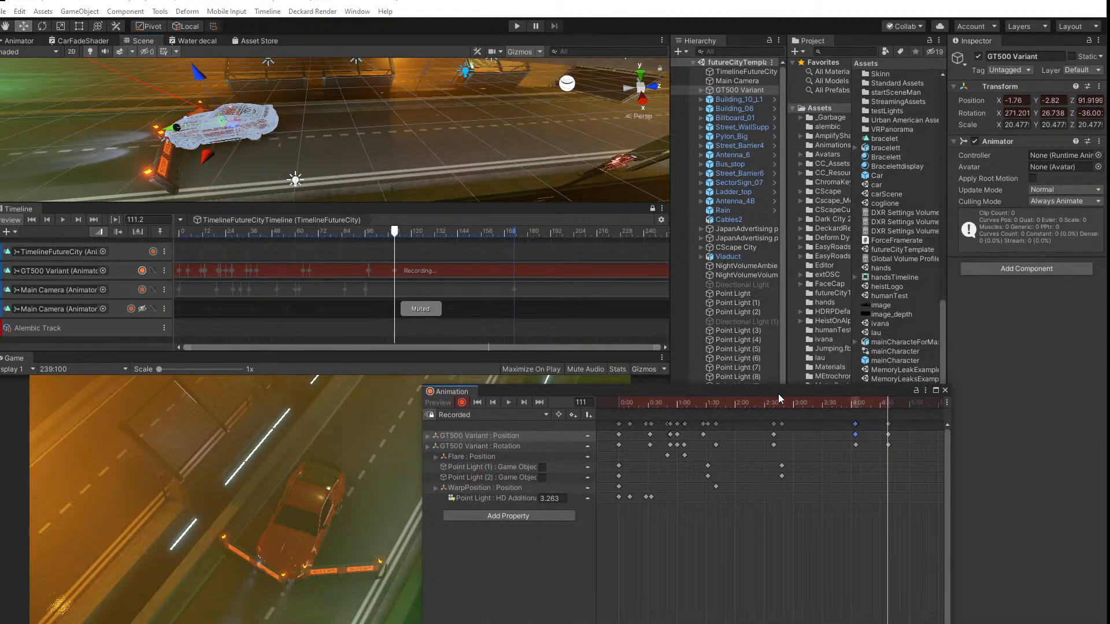
drag(890, 409, 855, 408)
click(507, 403)
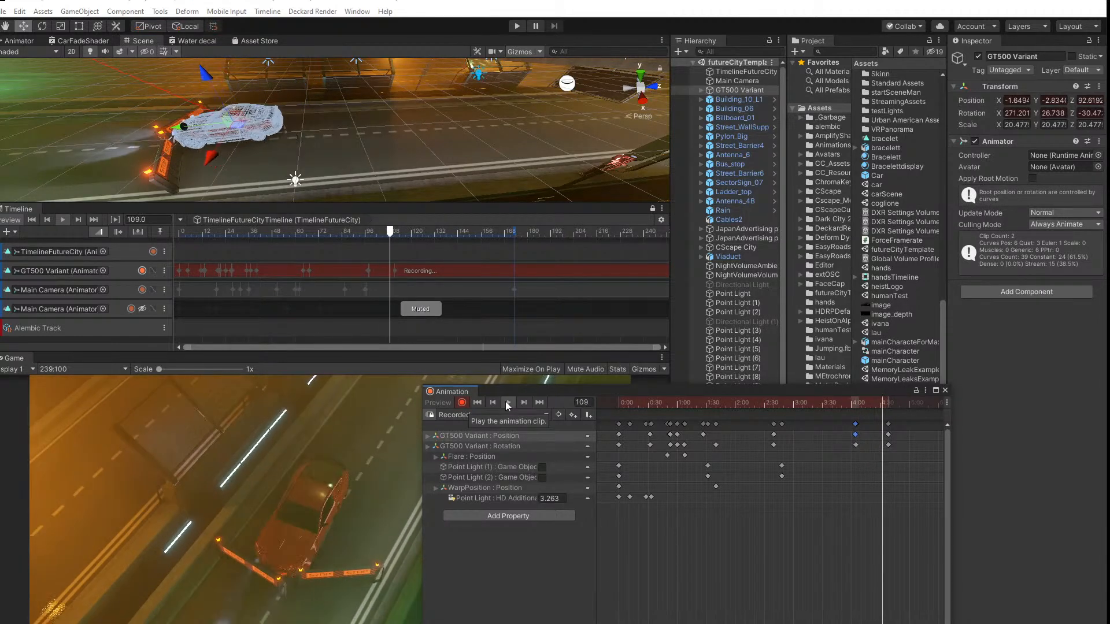
click(840, 401)
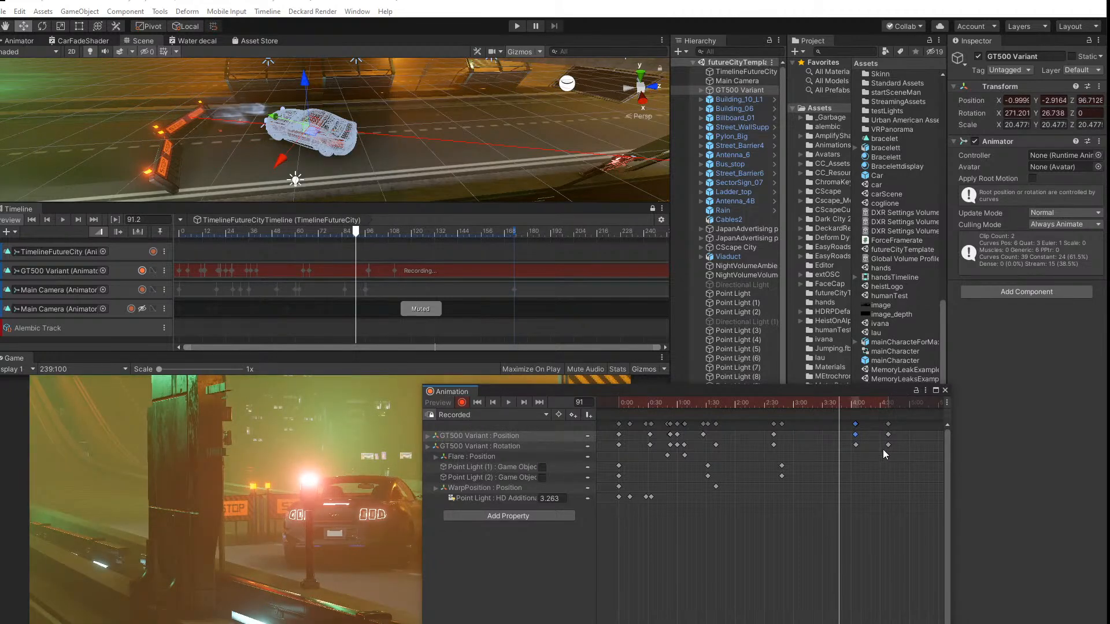
Step: Move the car's last position and rotation keyframes to about frame 132 and show the animation as curves
drag(883, 449, 942, 428)
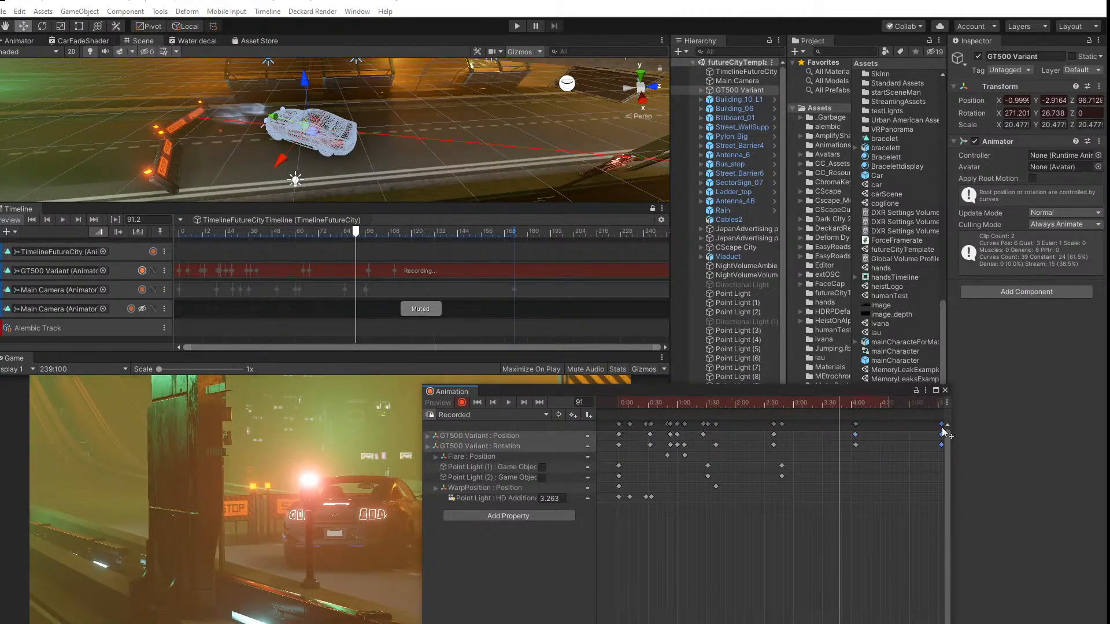
middle_drag(887, 477, 760, 612)
key(ctrl+Tab)
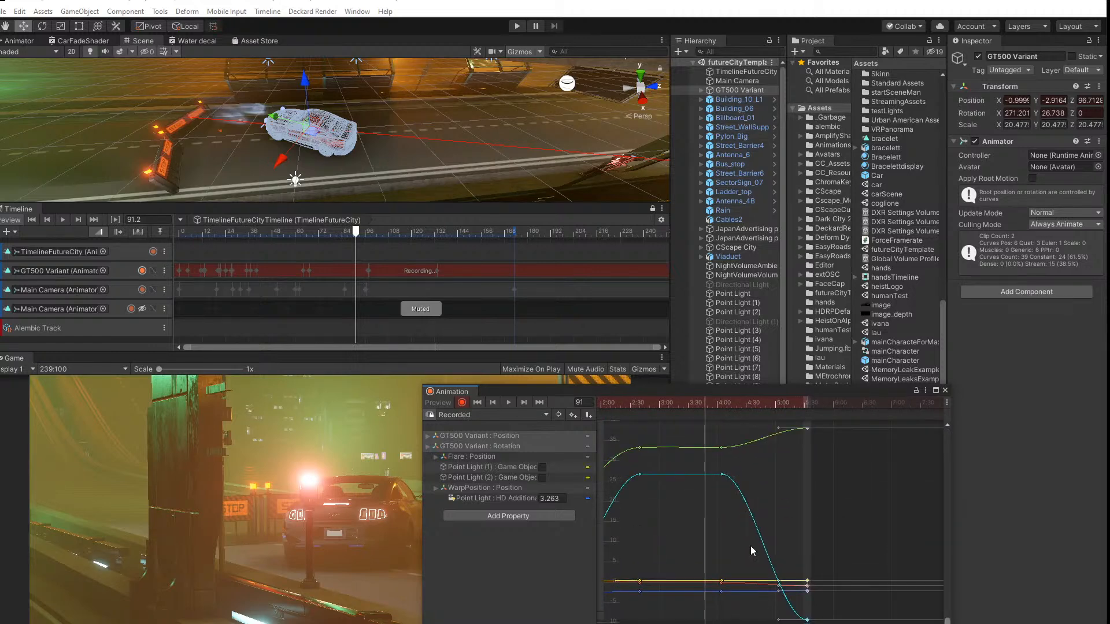
Step: Adjust the outgoing tangent of the car's cyan rotation curve at its frame 98 keyframe
click(722, 475)
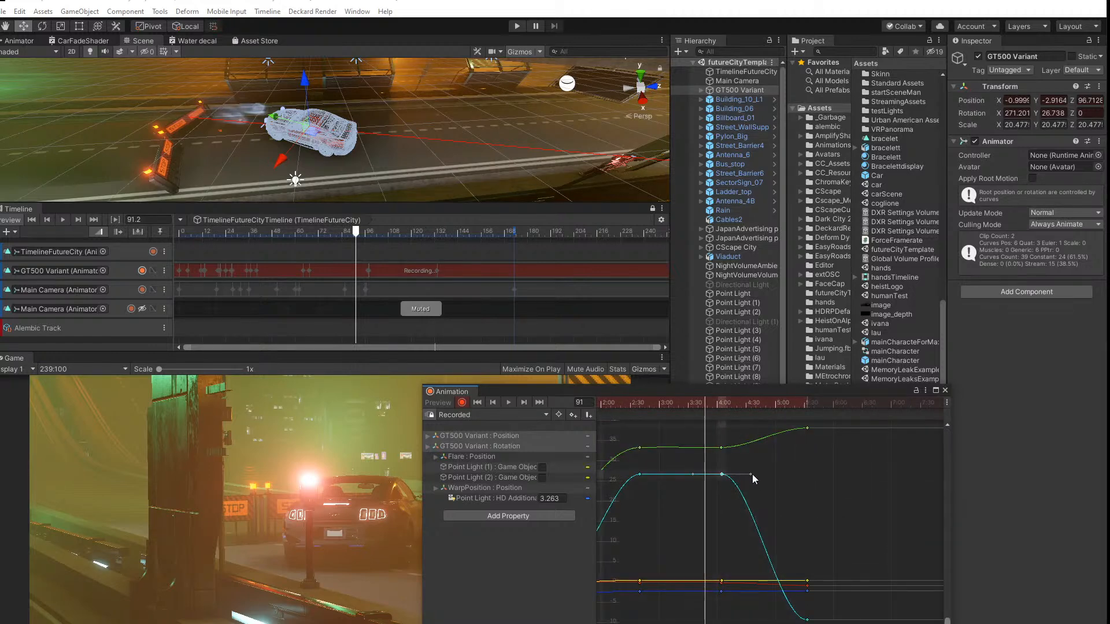
drag(751, 475, 768, 477)
click(722, 448)
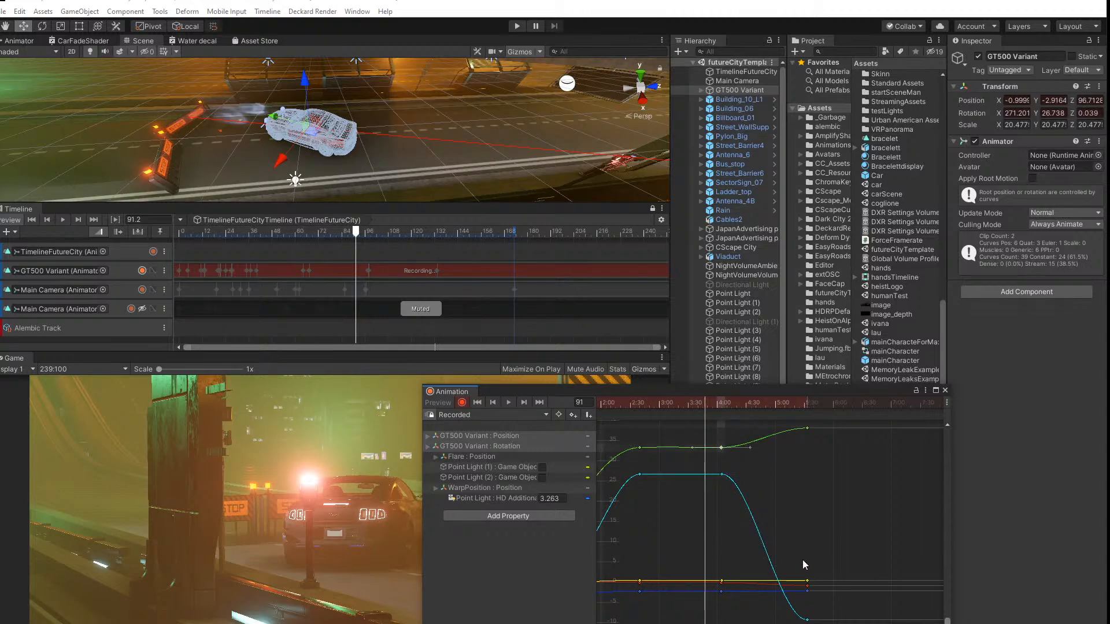
Step: Isolate the GT500 Variant position curves, steepen the green curve's approach to its last keyframe, and play the clip
click(519, 437)
mouse_move(780, 495)
middle_down()
mouse_move(785, 563)
mouse_move(772, 497)
middle_up()
drag(743, 391, 821, 310)
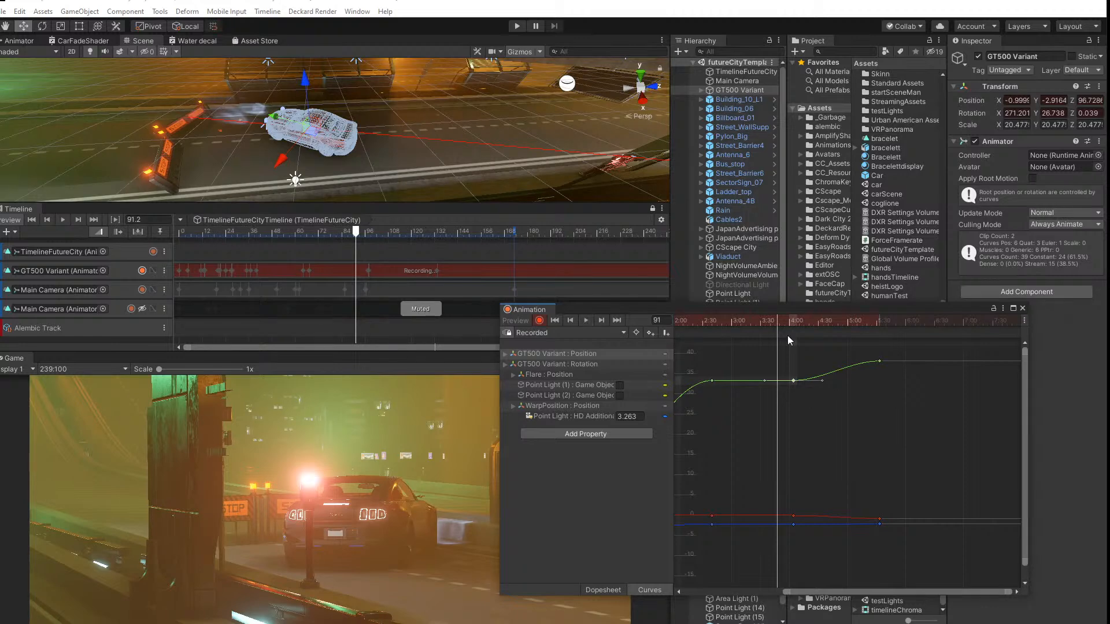
click(881, 362)
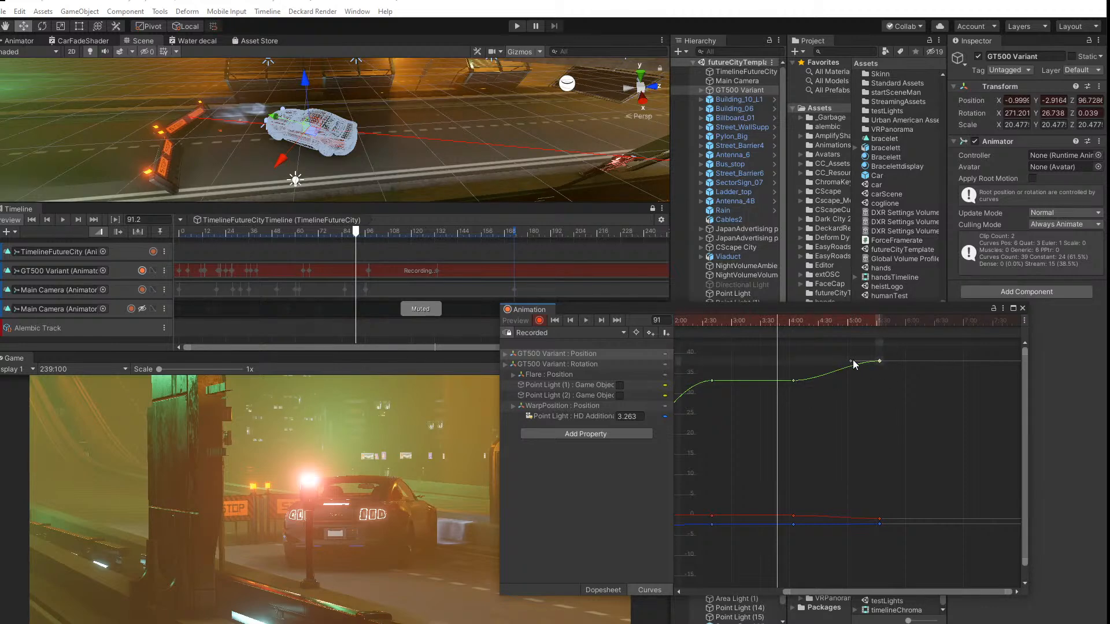
drag(852, 362, 862, 379)
click(880, 520)
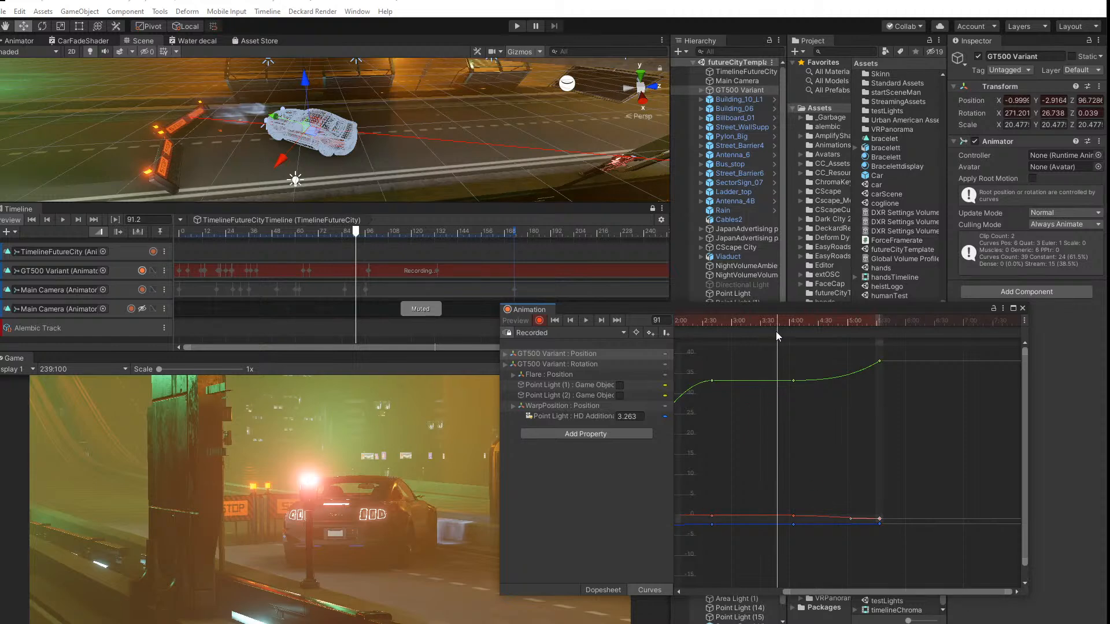
click(586, 318)
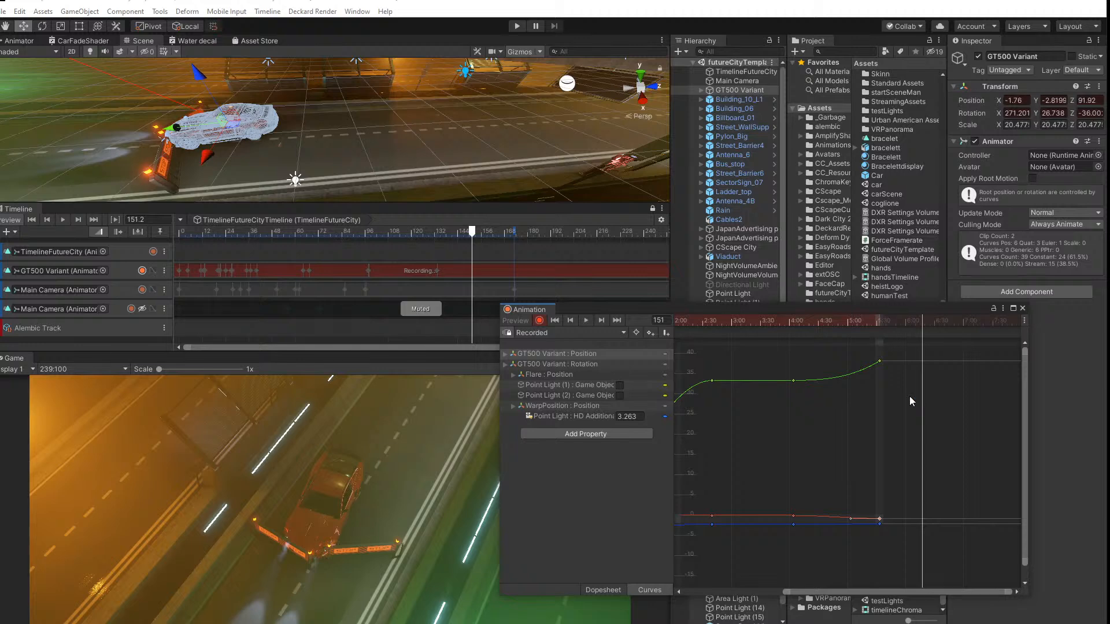
Step: At frame 162, move the car along the road past the barriers to about X -1.22, Y -2.45, Z 71.68
scroll(816, 445, down, 4)
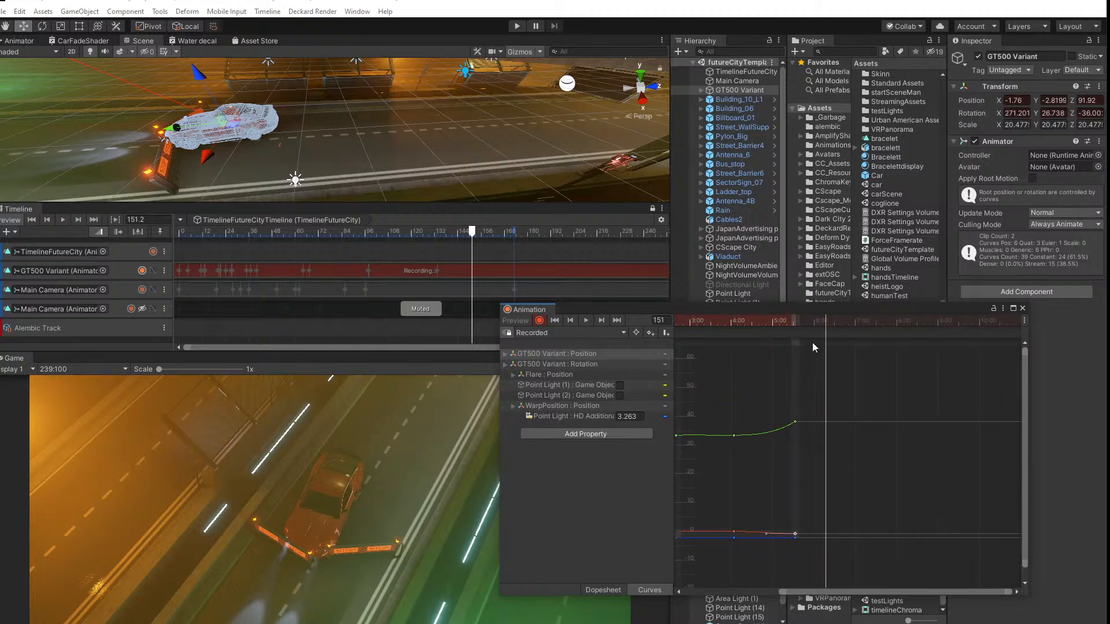
drag(827, 321, 844, 321)
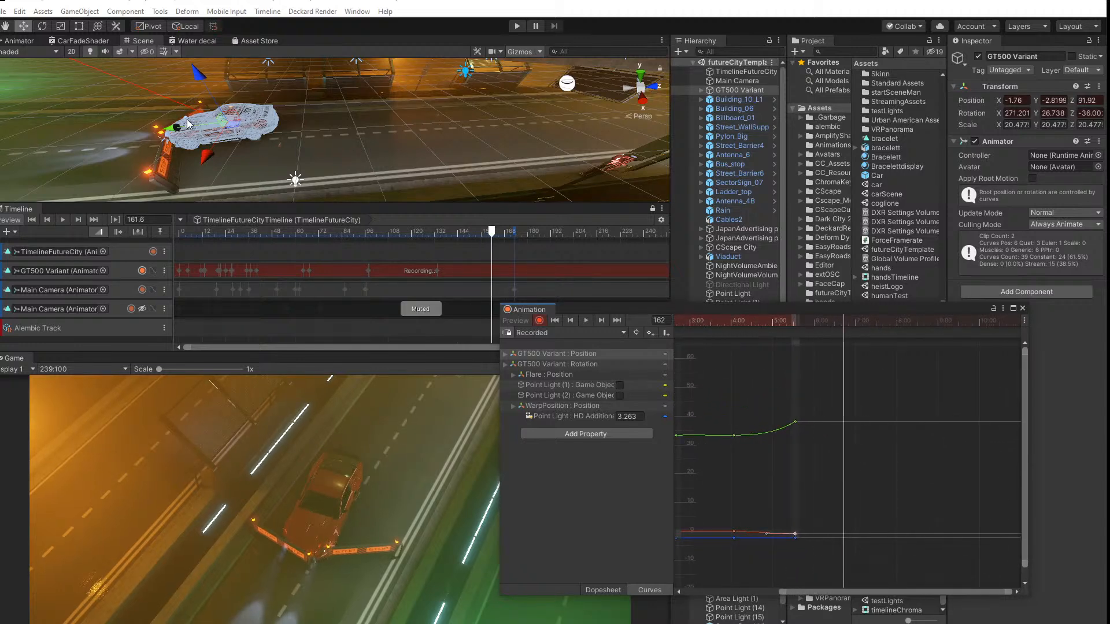
middle_drag(240, 123, 386, 133)
drag(330, 138, 161, 133)
middle_drag(161, 133, 146, 113)
scroll(156, 115, down, 3)
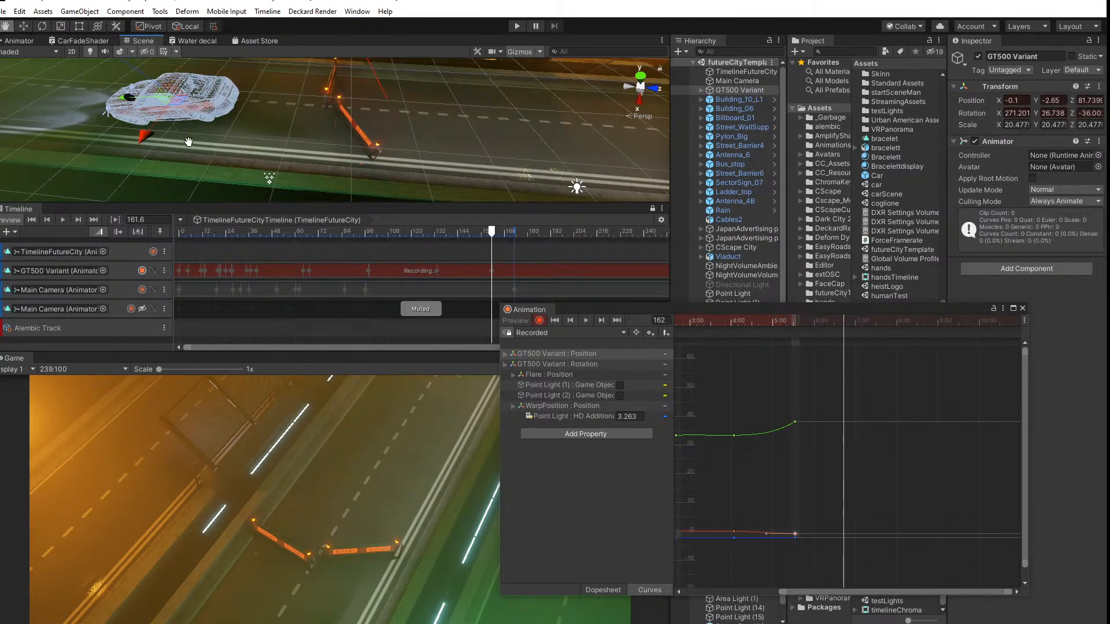
alt+drag(185, 127, 211, 151)
middle_drag(211, 150, 304, 199)
drag(278, 156, 125, 135)
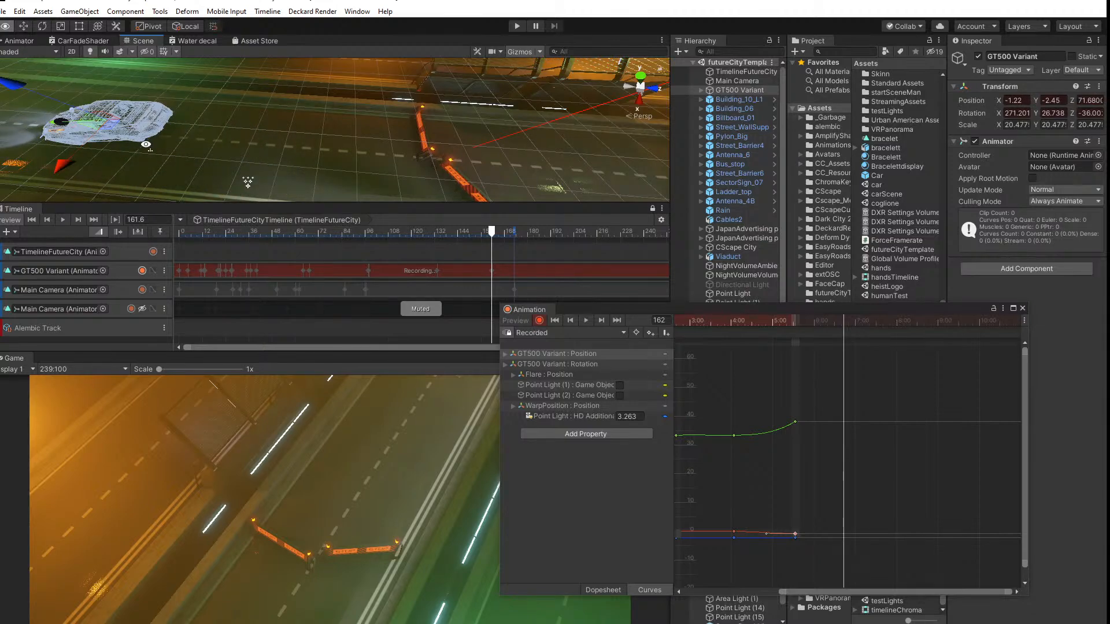
Step: Rotate the car at frame 162 to about -24.4 on its Z axis
middle_drag(124, 136, 295, 139)
alt+drag(295, 139, 332, 111)
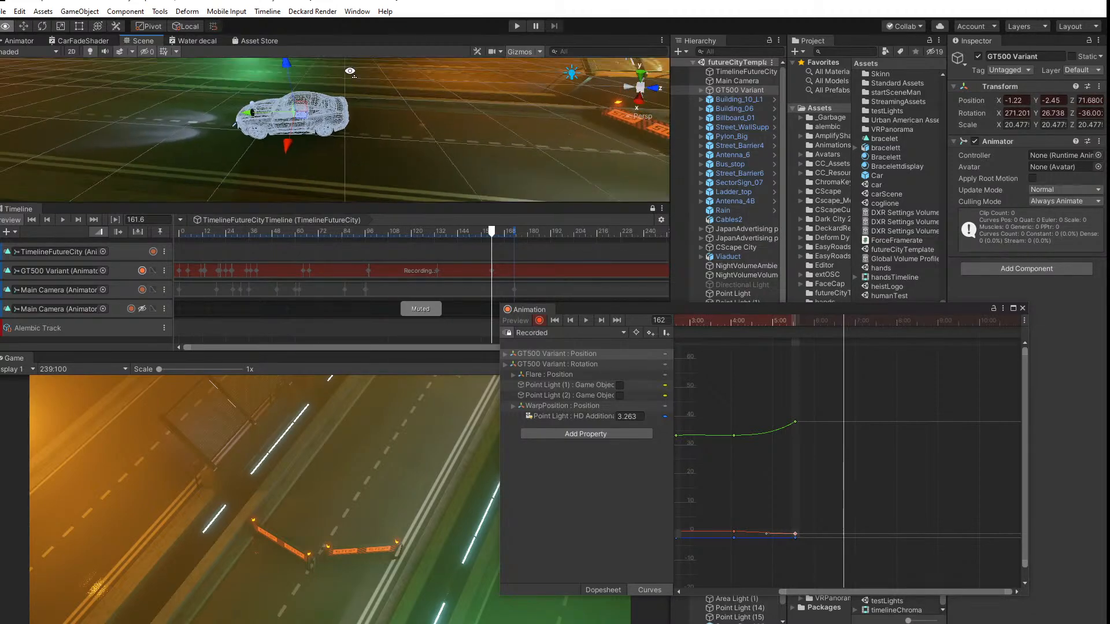
middle_drag(332, 112, 323, 149)
alt+drag(321, 149, 362, 99)
scroll(376, 78, up, 6)
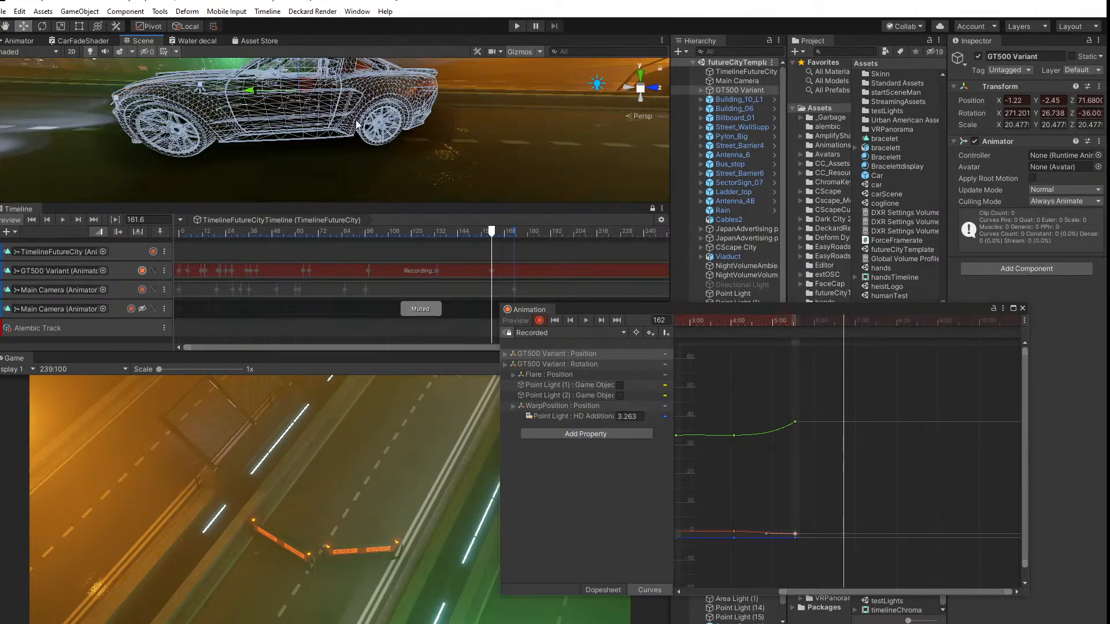
right_drag(361, 133, 357, 101)
middle_drag(357, 101, 355, 145)
middle_drag(372, 28, 320, 252)
scroll(295, 151, down, 3)
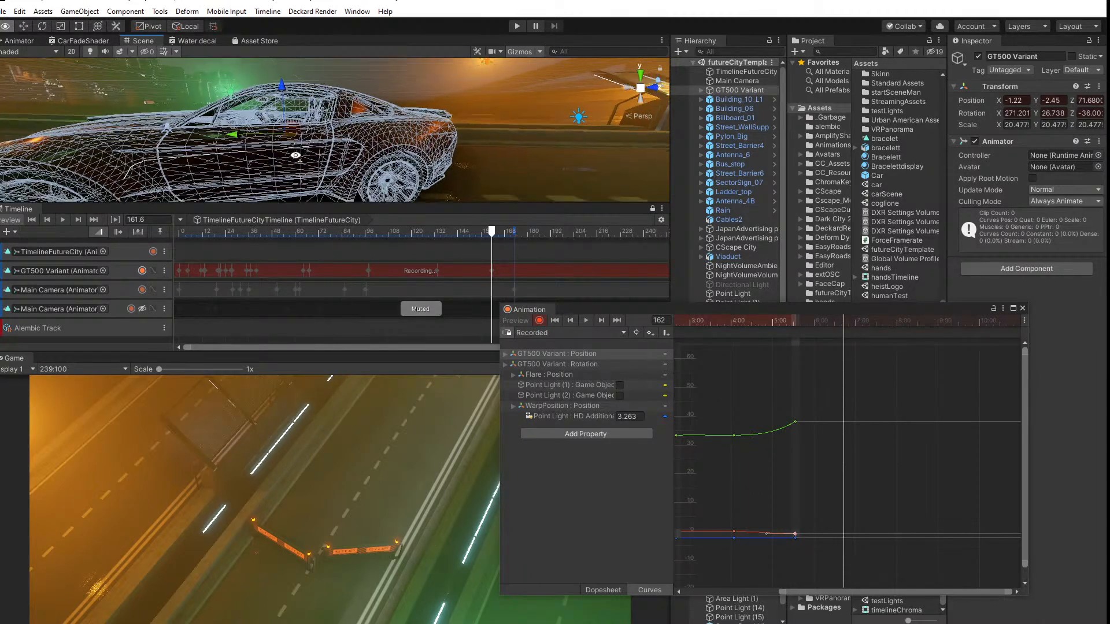
alt+drag(295, 154, 296, 172)
scroll(297, 173, down, 3)
click(42, 27)
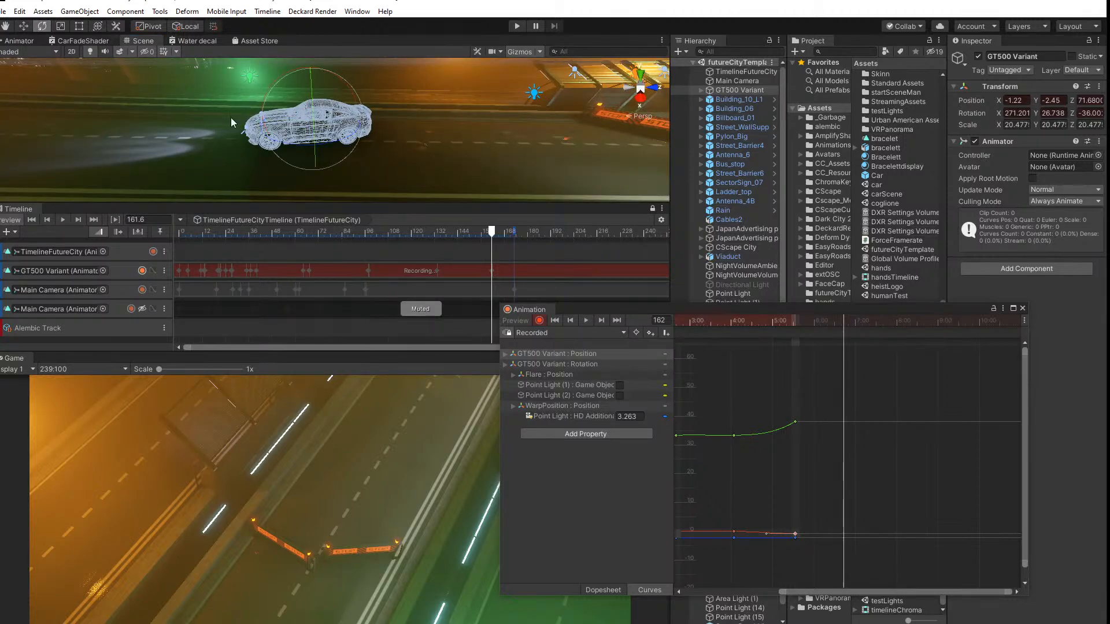
drag(297, 140, 315, 134)
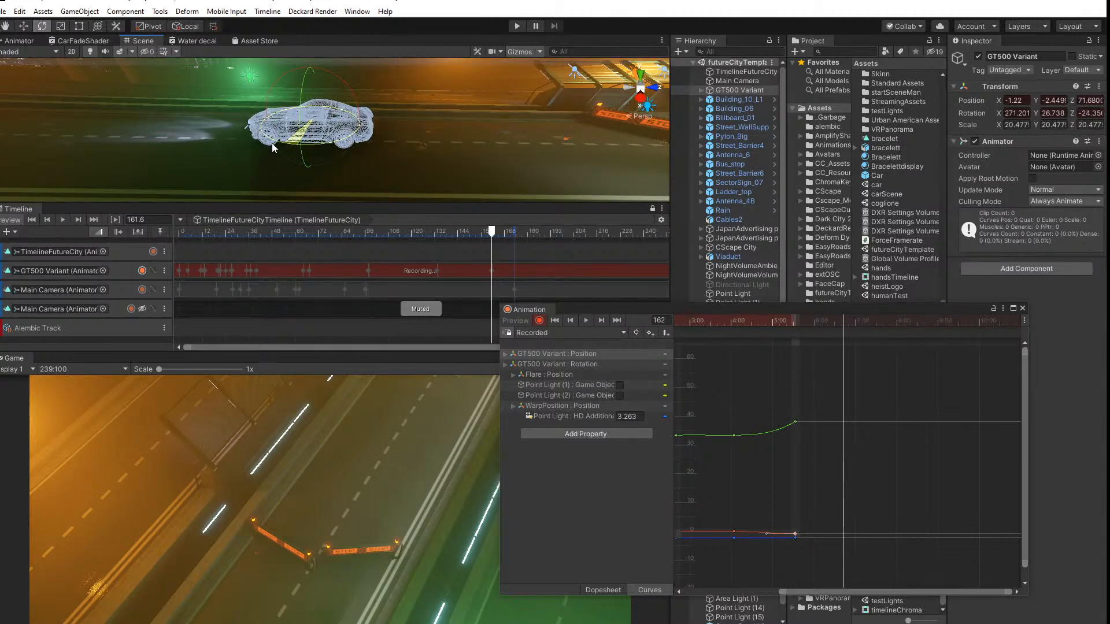
Step: Select the last keyframe of the green position curve and play back the car's move through the barriers
drag(844, 321, 795, 325)
click(844, 363)
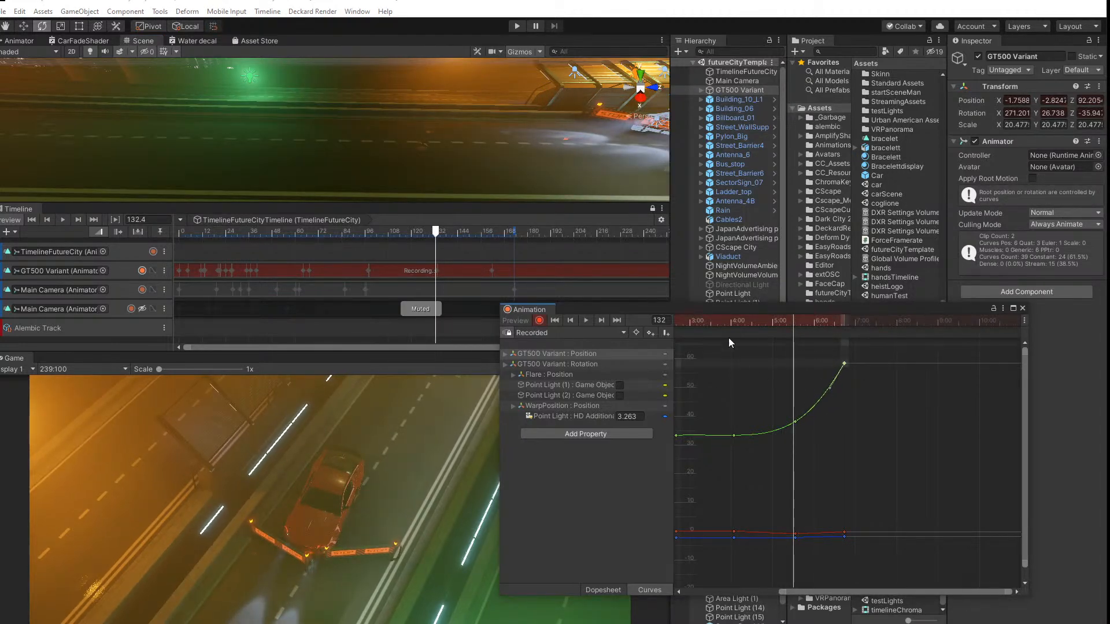
drag(770, 322, 716, 322)
click(587, 320)
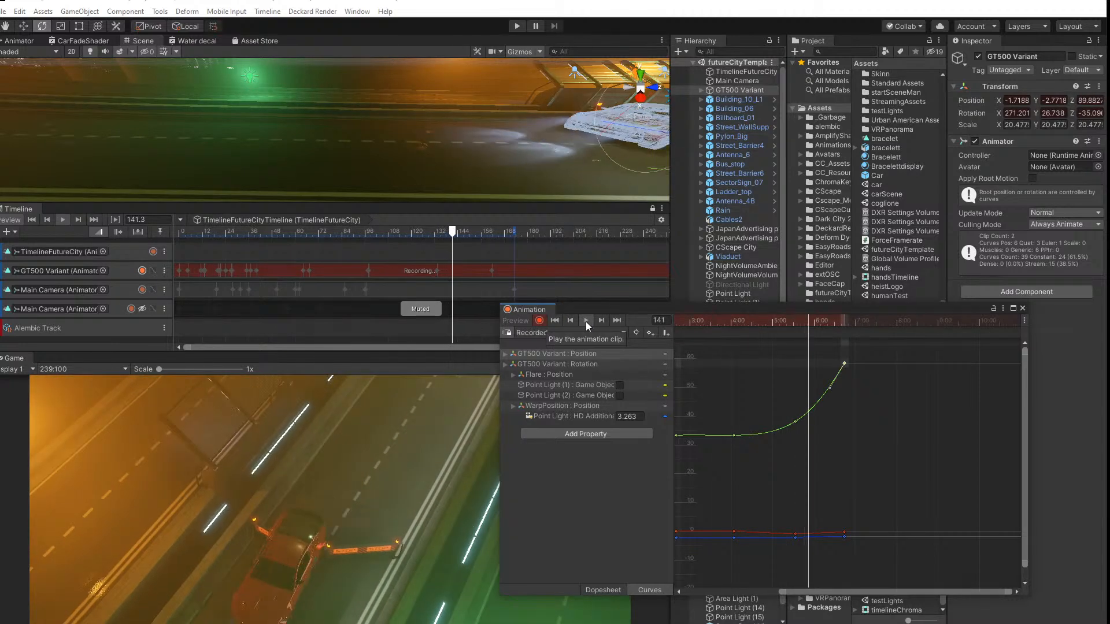
click(582, 323)
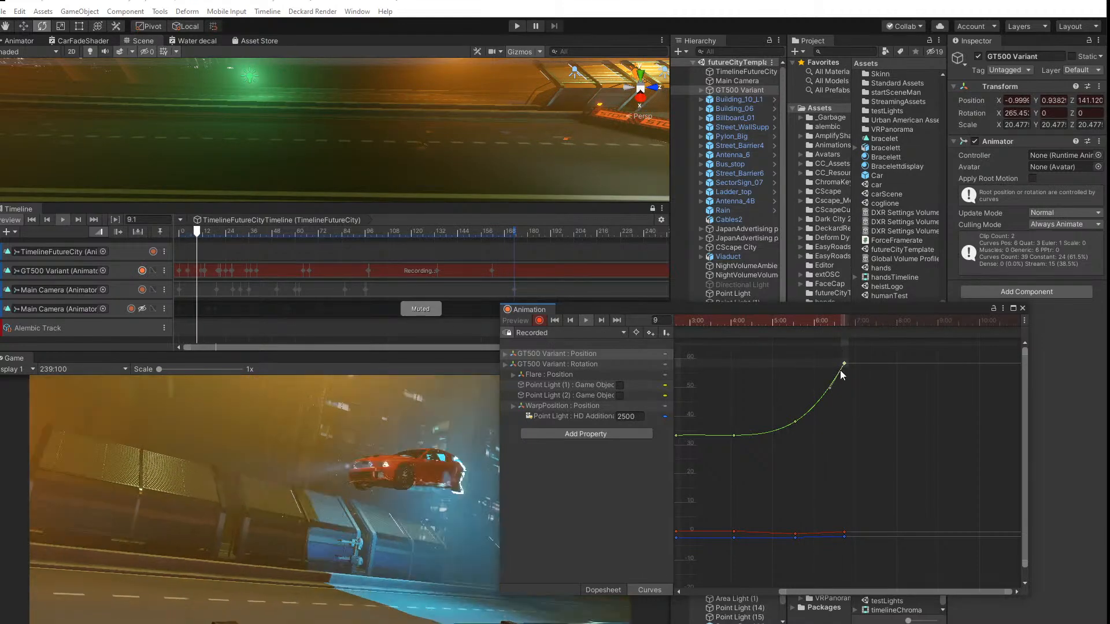
Step: At frame 193, move the car farther along the road to about X -2.68, Y -1.84, Z 39.88
middle_drag(865, 381, 826, 436)
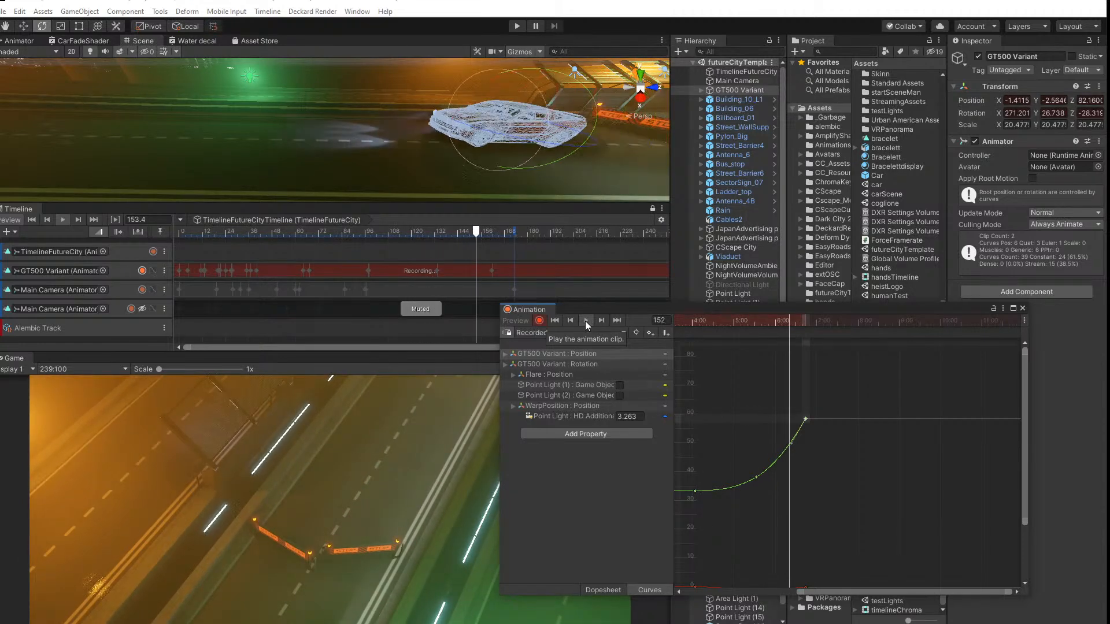
drag(794, 324, 859, 325)
alt+drag(224, 102, 293, 168)
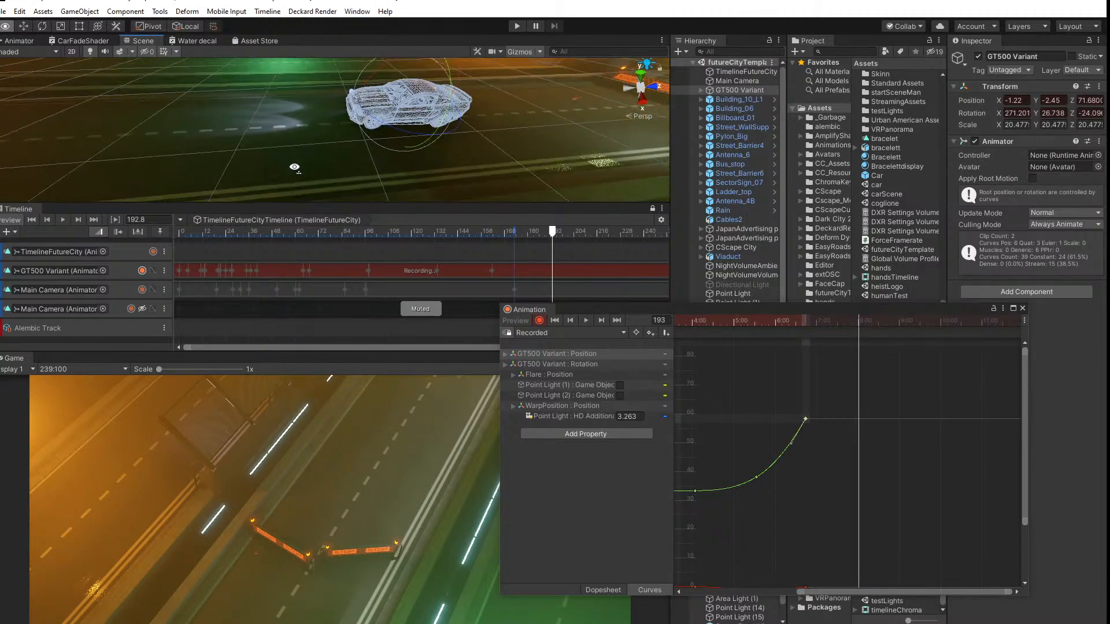
scroll(293, 148, down, 4)
scroll(295, 148, down, 2)
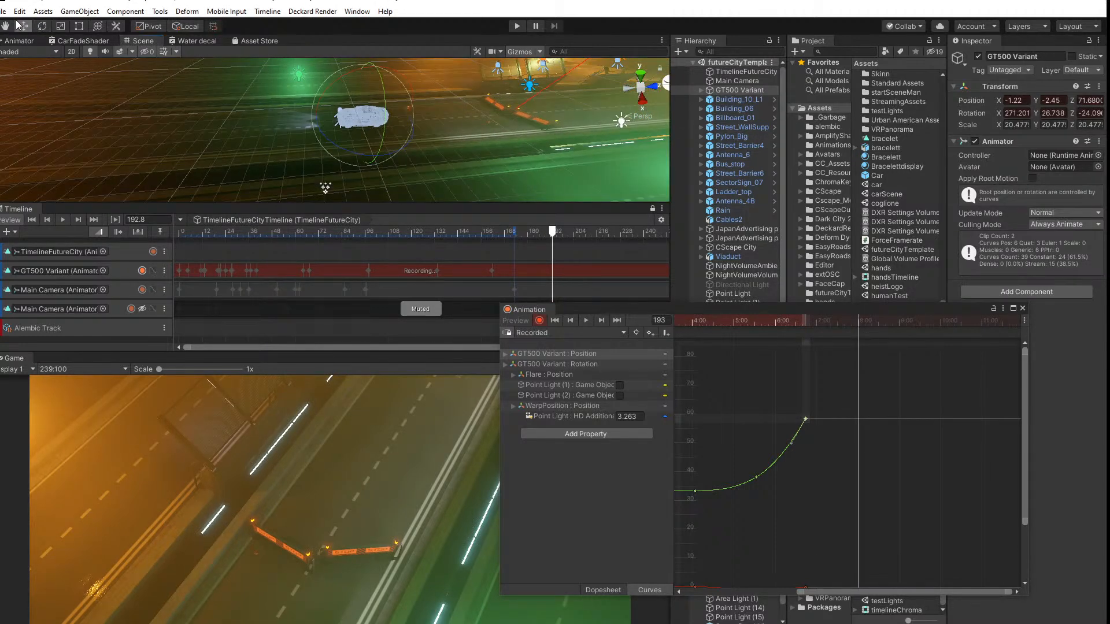
click(24, 26)
drag(327, 121, 42, 121)
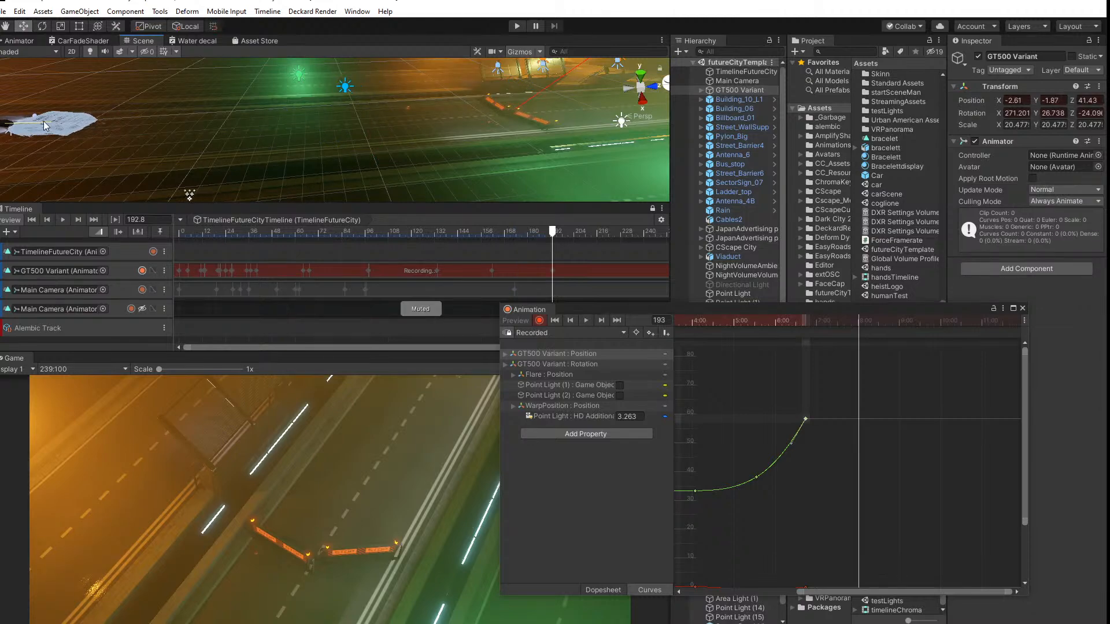
Step: Raise the car at frame 193 to Y -1.6 and shift it sideways to about X -2.3
middle_drag(40, 122, 512, 136)
scroll(489, 138, up, 6)
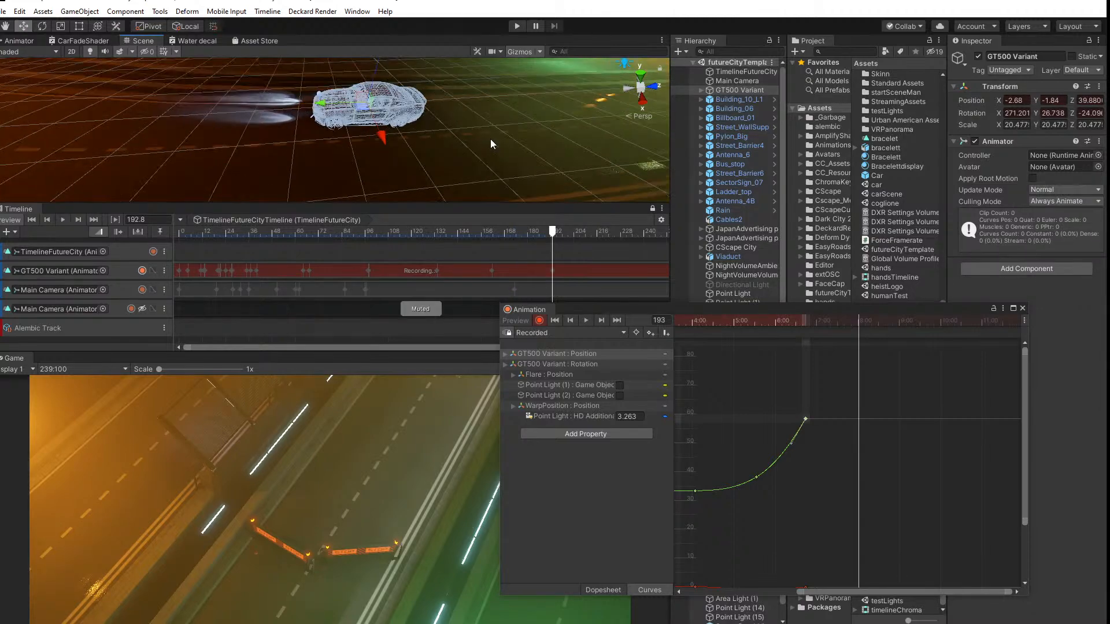
alt+drag(463, 158, 424, 92)
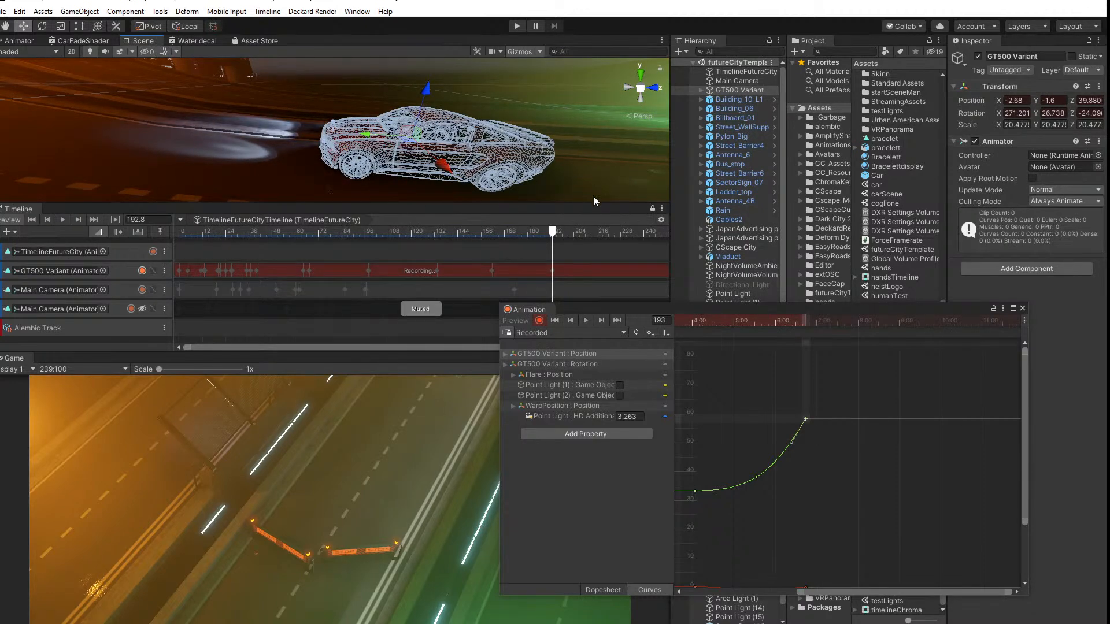
alt+drag(593, 197, 360, 141)
middle_drag(440, 151, 266, 110)
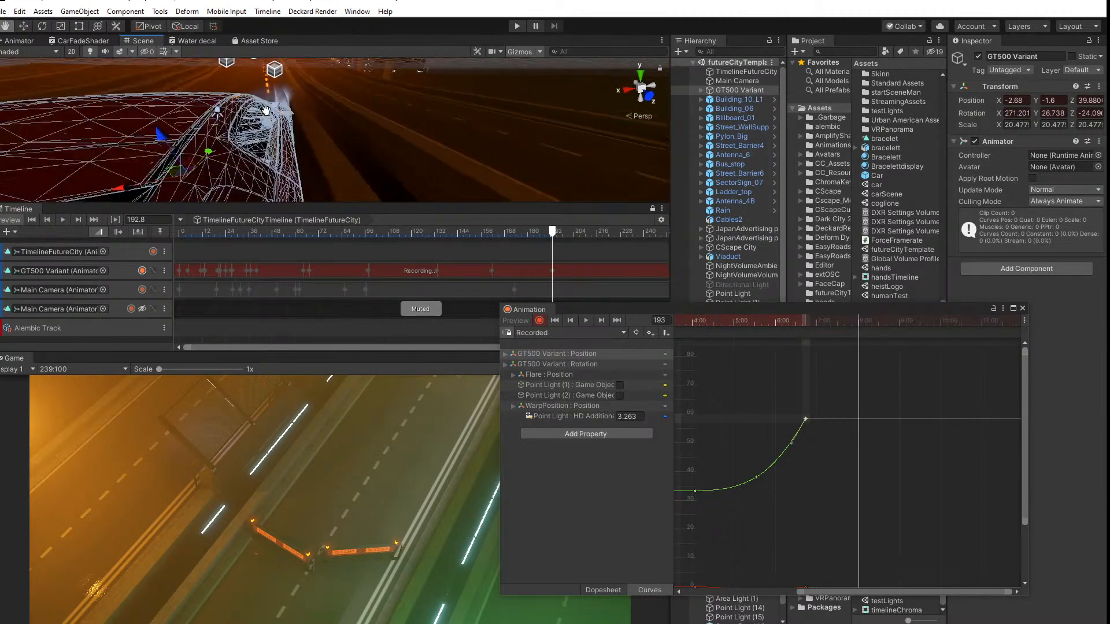
key(f)
drag(246, 158, 230, 158)
Step: Steepen the green position curve's approach to the frame 193 keyframe, extending the car's travel to about Z 34.4
middle_drag(858, 388, 860, 496)
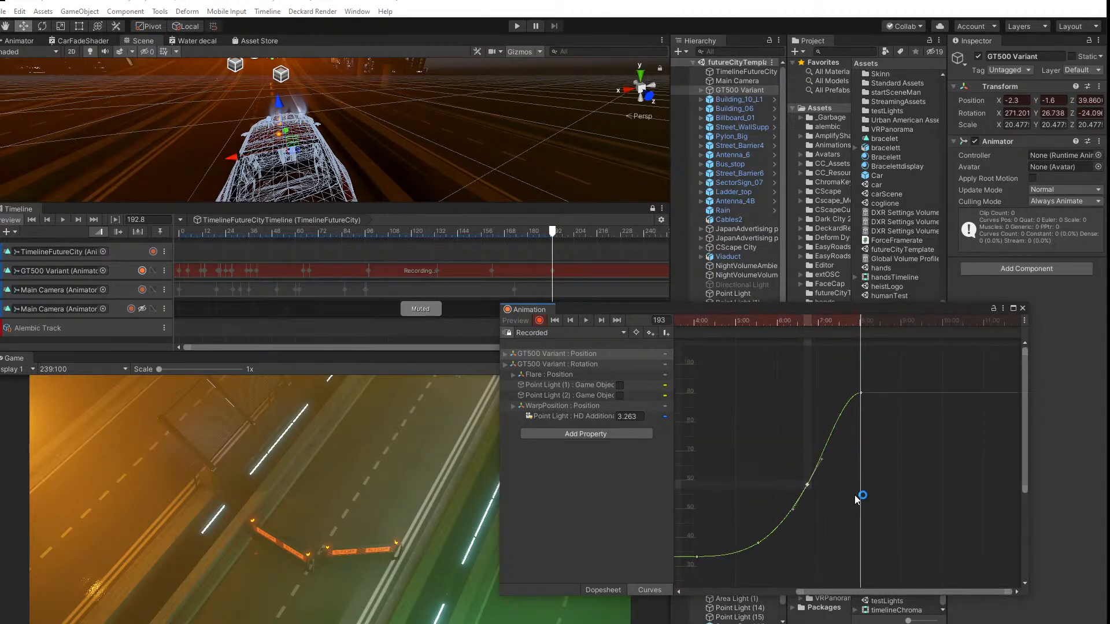
drag(832, 435, 862, 418)
scroll(770, 472, down, 1)
middle_drag(770, 471, 813, 387)
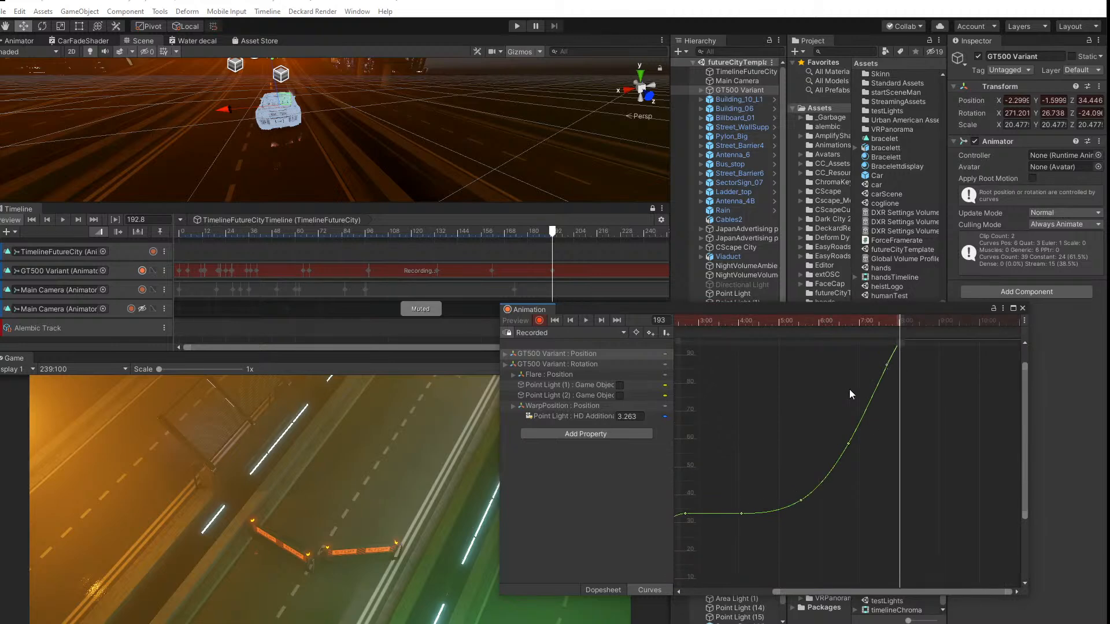
Step: Scrub the timeline back to frame 102 and play the car's turn through the barriers
drag(553, 241, 407, 238)
right_drag(289, 140, 359, 129)
scroll(363, 124, down, 5)
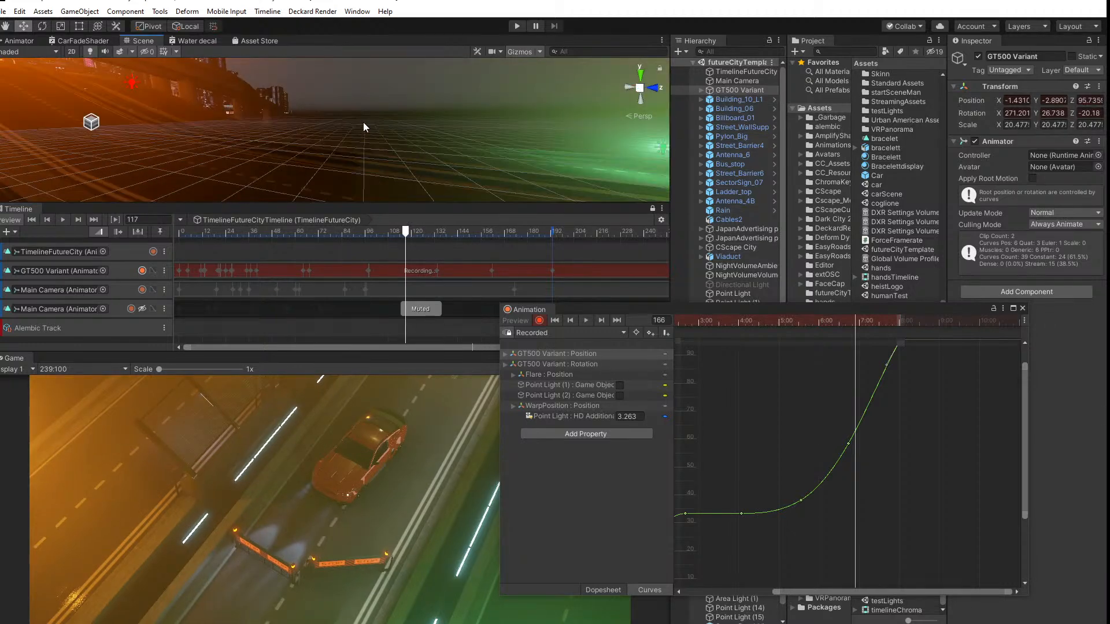
middle_drag(391, 134, 302, 129)
right_drag(302, 129, 370, 139)
middle_drag(461, 131, 322, 157)
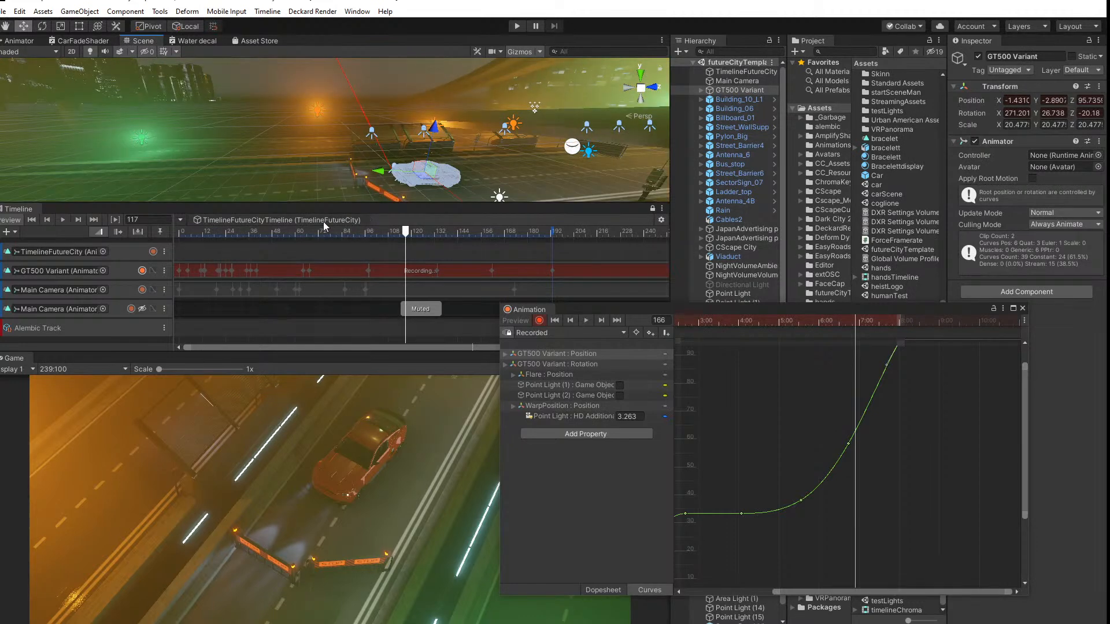
drag(405, 233, 376, 233)
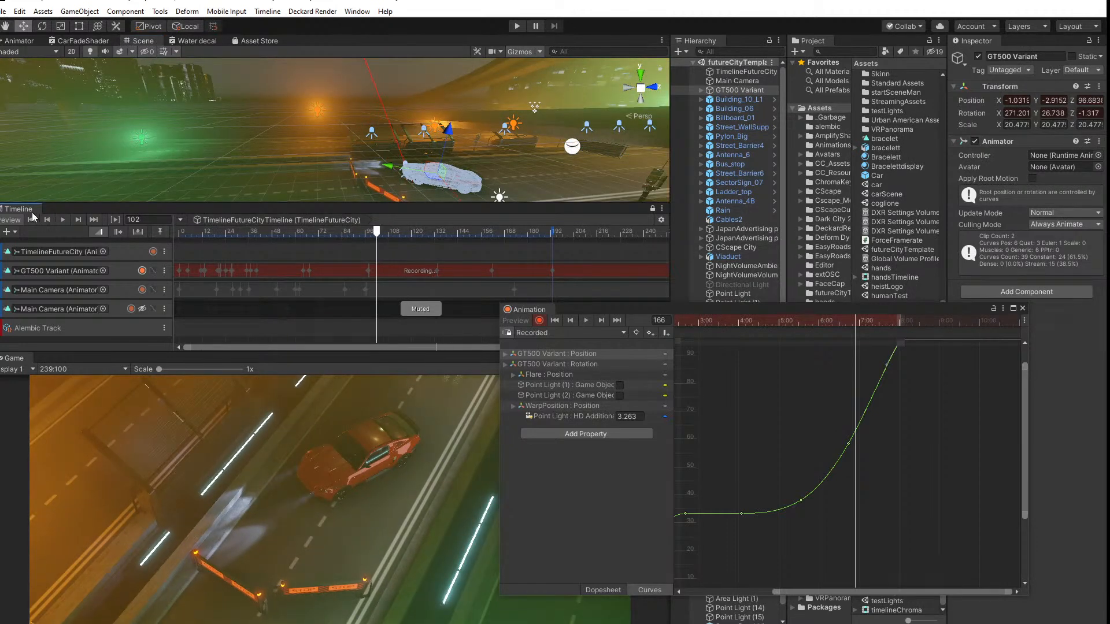
click(65, 218)
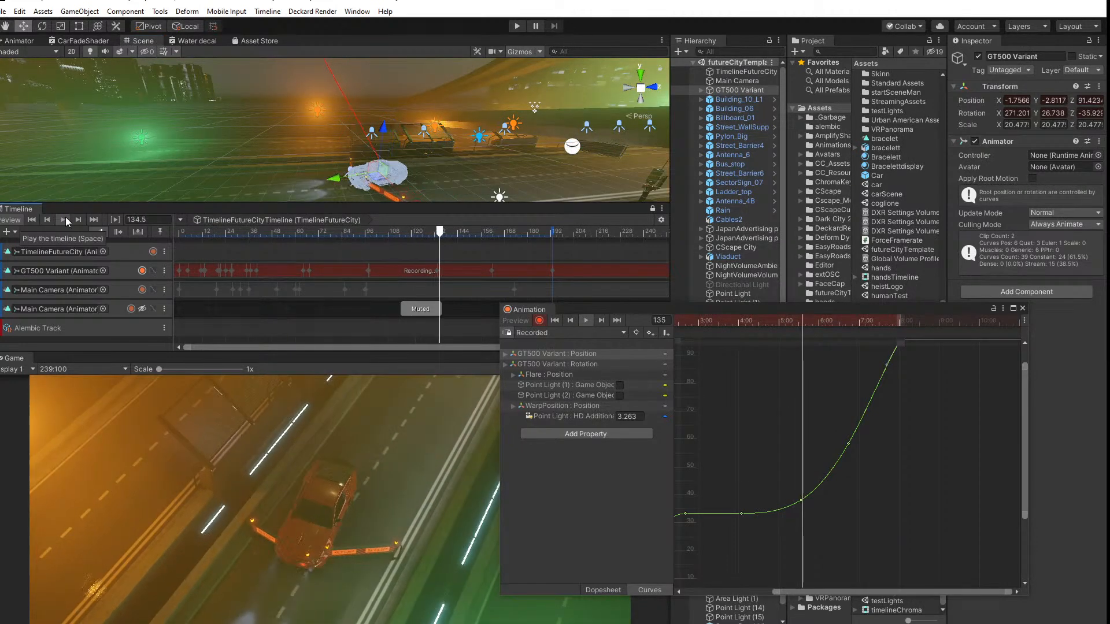
Step: Replay the timeline from the start and enlarge the Scene view to follow the car past the barriers
right_drag(191, 145, 50, 157)
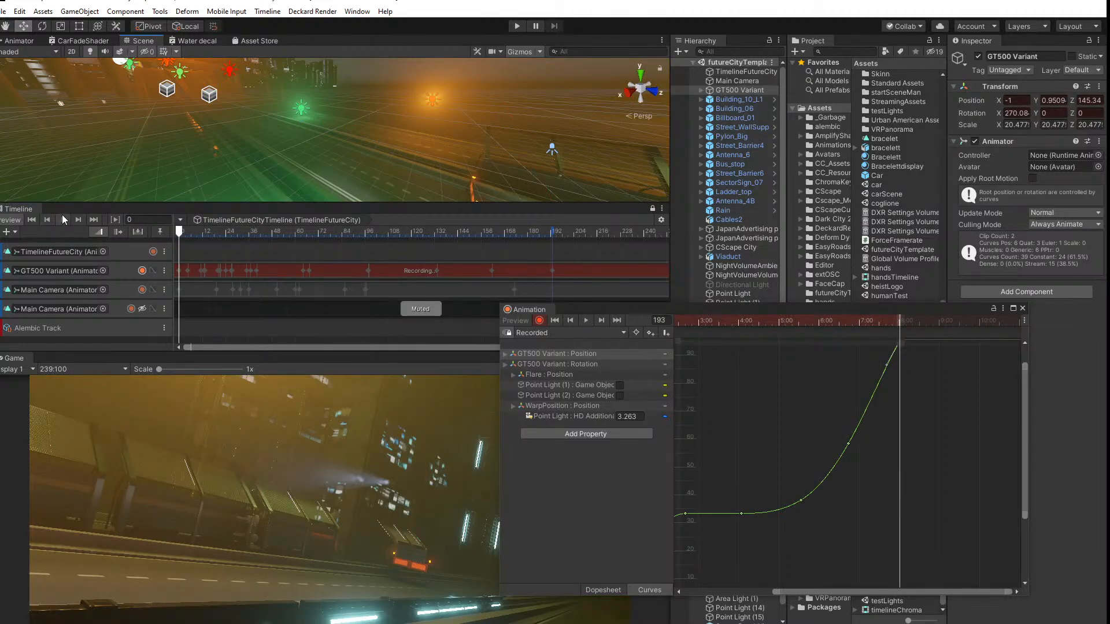
click(62, 220)
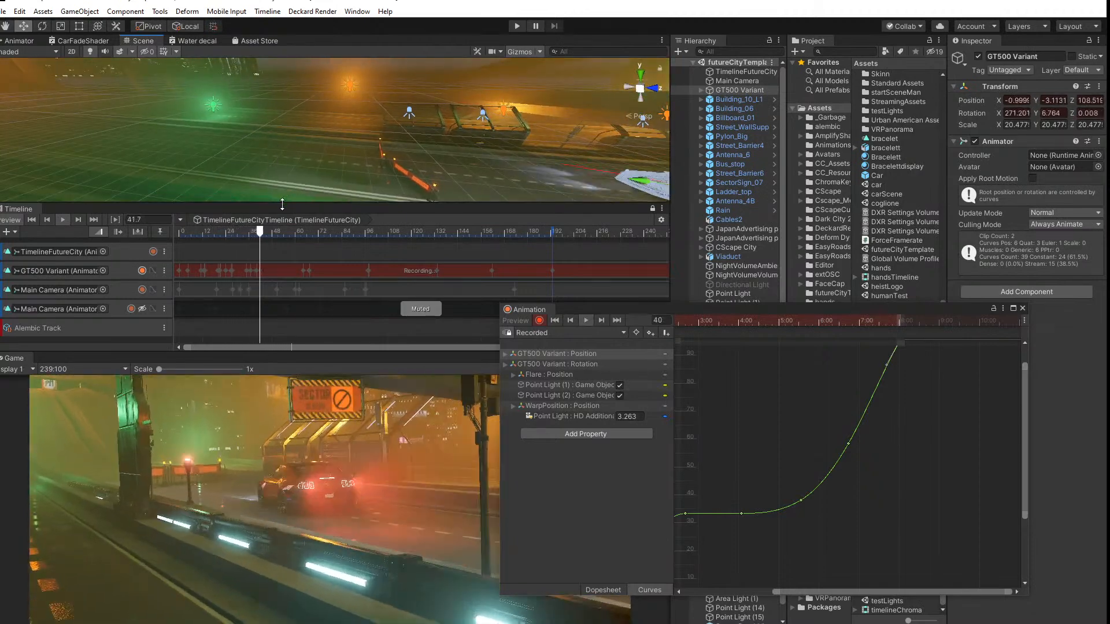
drag(283, 204, 282, 401)
right_drag(322, 253, 397, 274)
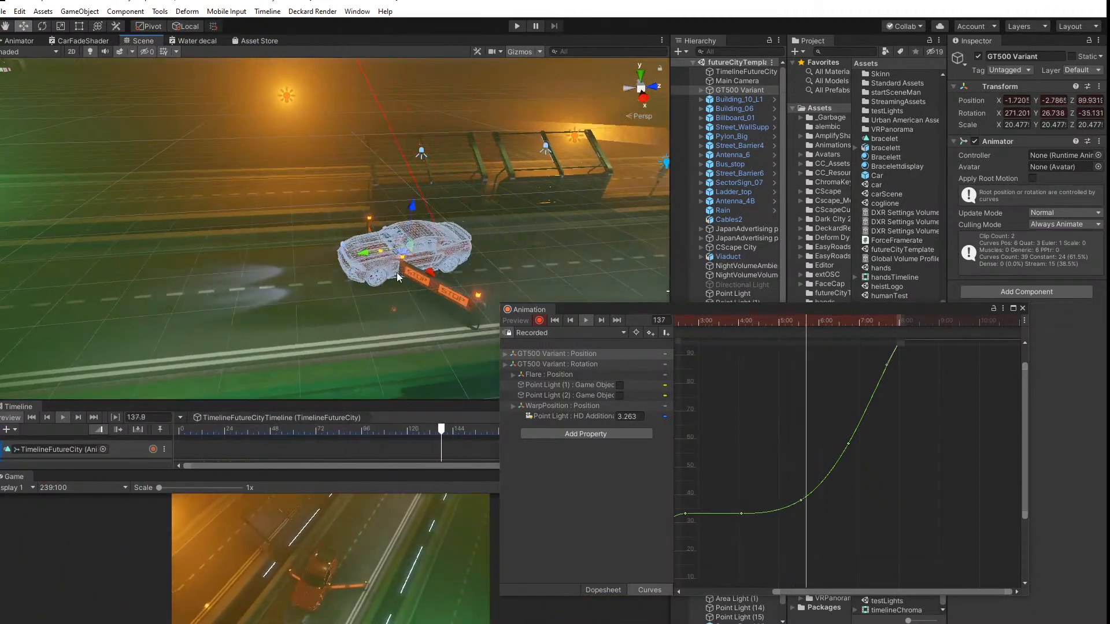
middle_drag(295, 247, 453, 231)
scroll(428, 234, down, 4)
middle_drag(203, 244, 599, 238)
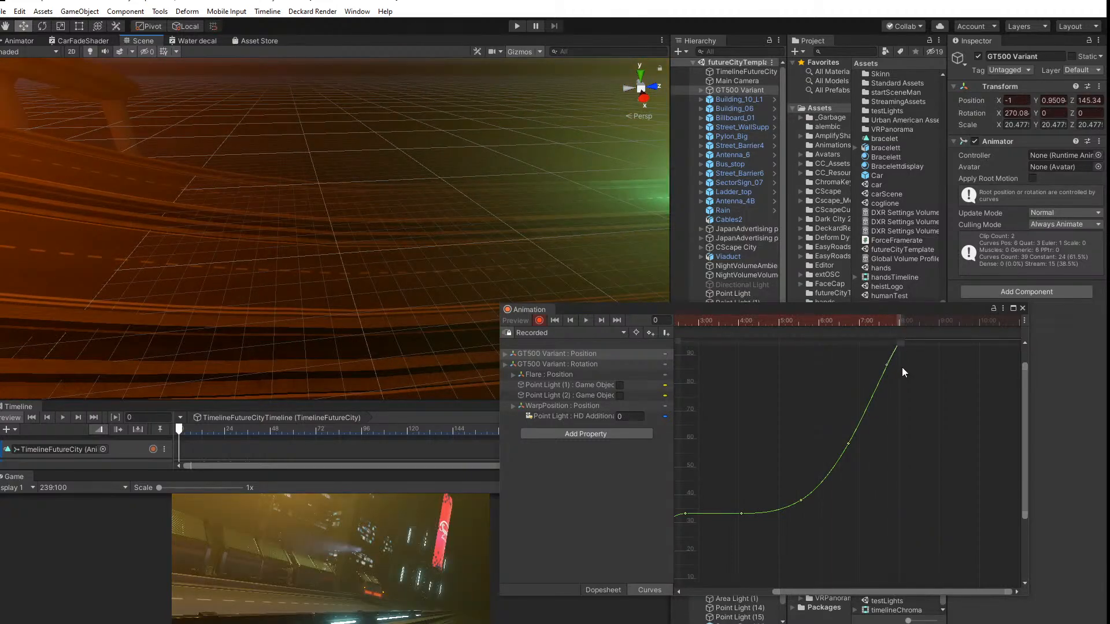
Step: At frame 288, move the car far down the road to about X -9.72, Y -0.67, Z -11.66
middle_drag(902, 367, 804, 385)
drag(807, 322, 949, 332)
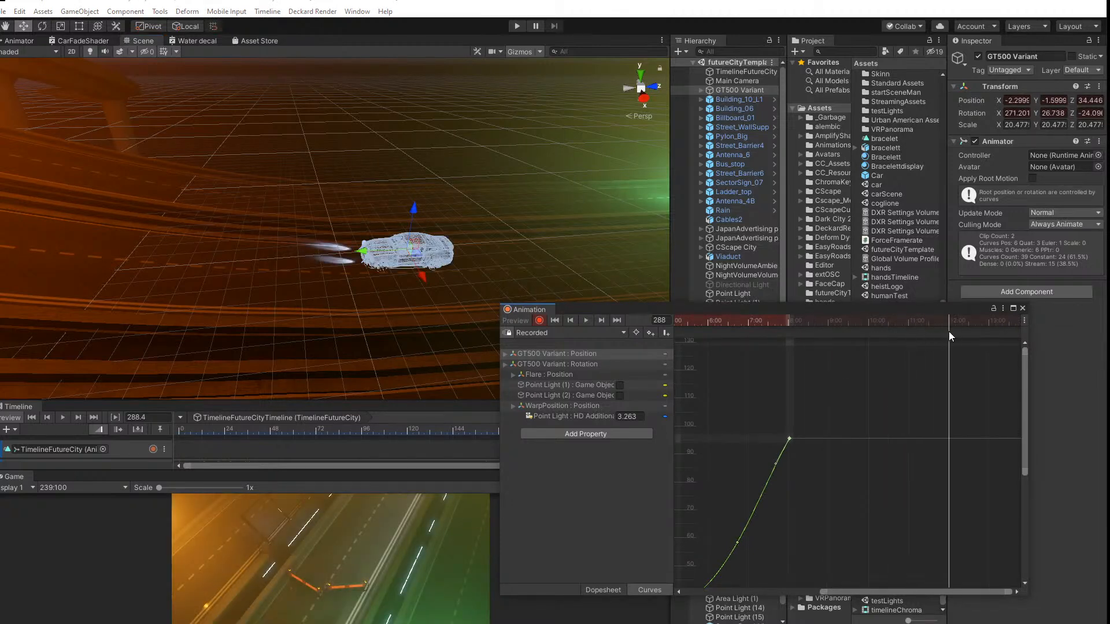
right_drag(219, 190, 201, 203)
middle_drag(201, 203, 380, 237)
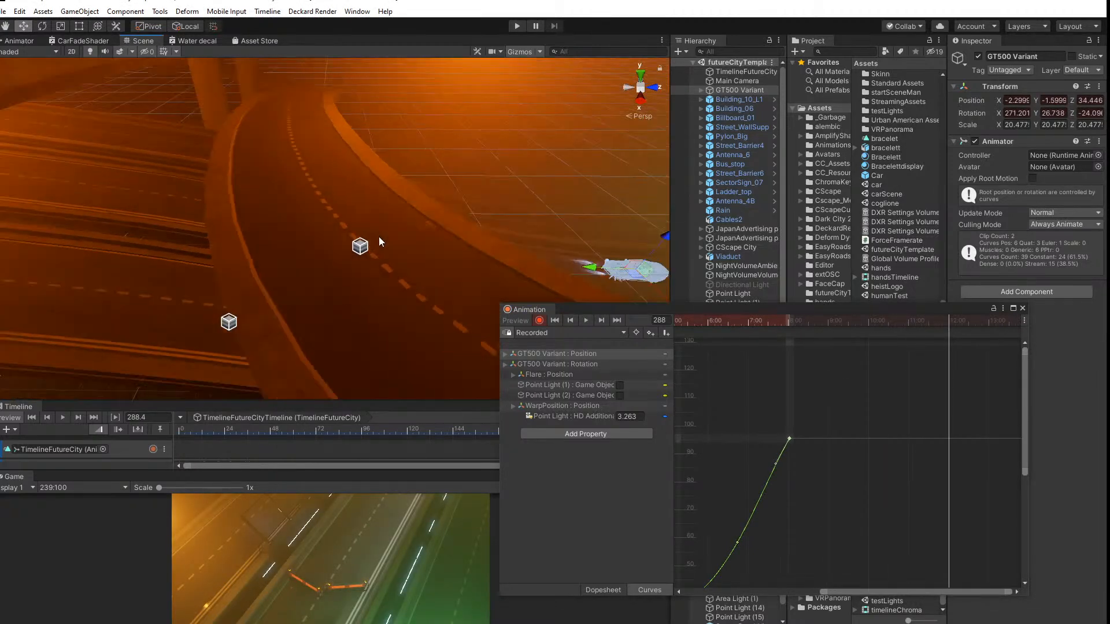
key(f)
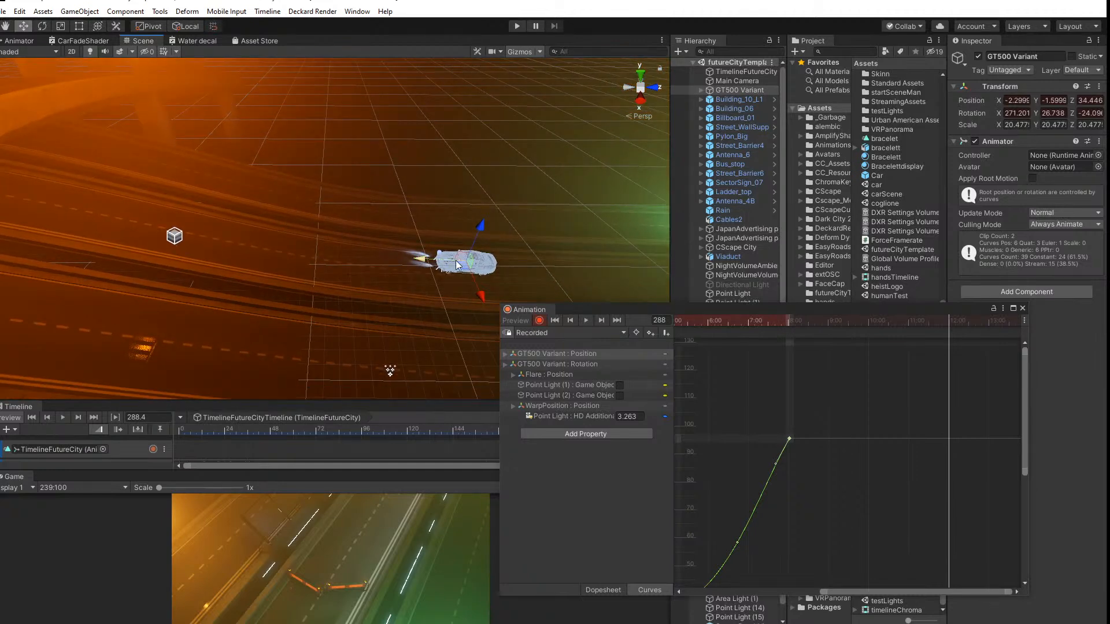
drag(462, 270, 39, 211)
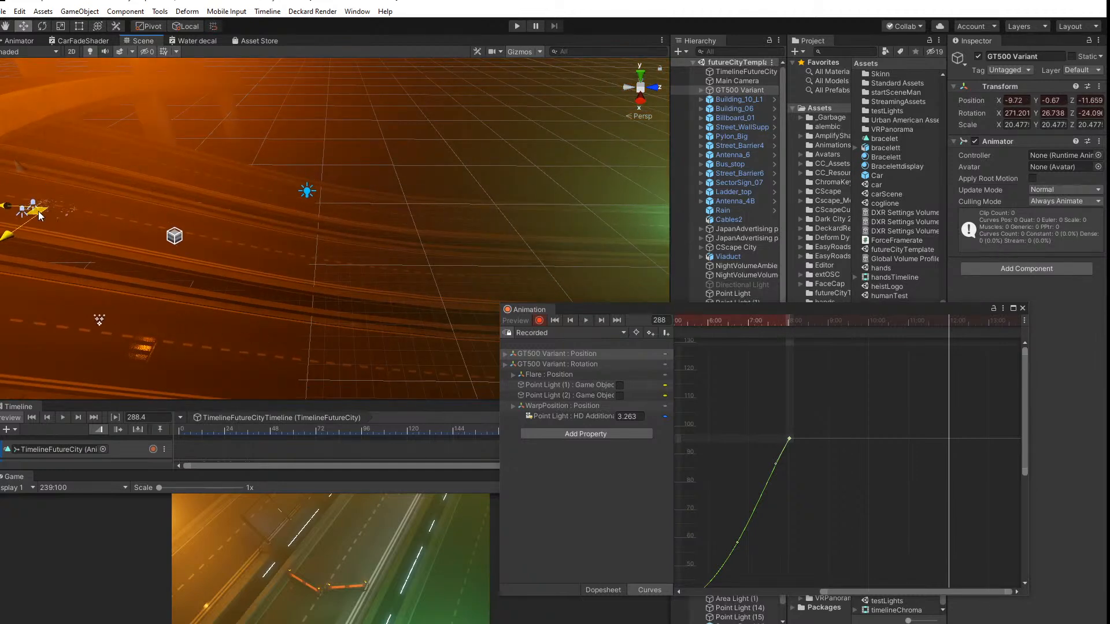
Step: Reposition the car onto the elevated road at about X -2.54, Y 9.2, Z -11.8
drag(19, 166, 89, 150)
right_drag(92, 155, 12, 159)
drag(220, 114, 194, 115)
drag(195, 69, 193, 35)
right_drag(212, 121, 5, 158)
middle_drag(6, 156, 320, 165)
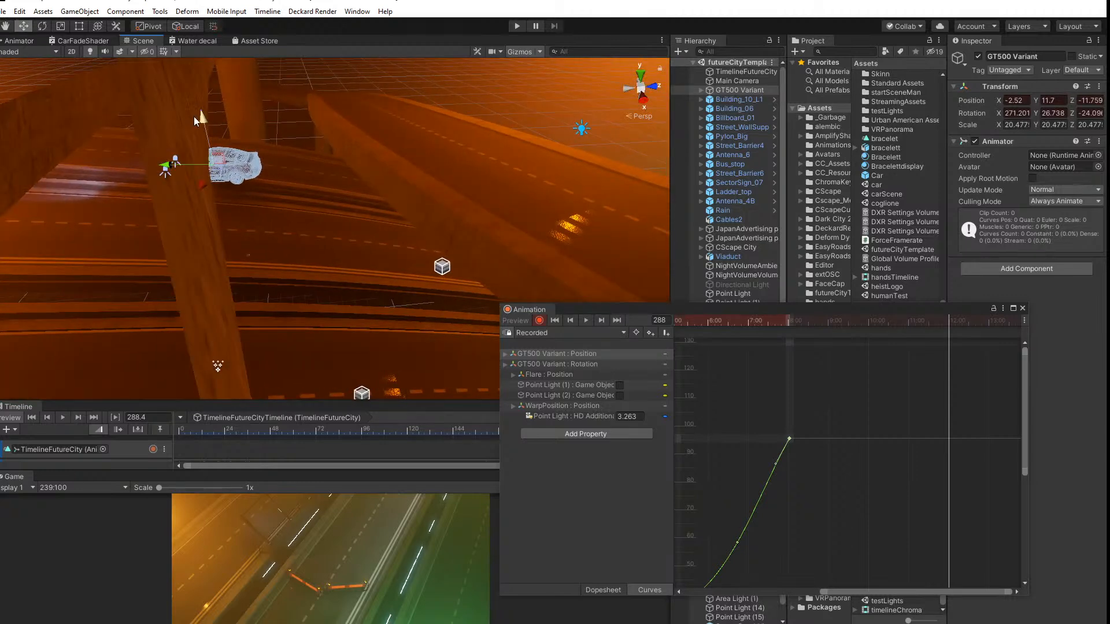
drag(194, 116, 209, 154)
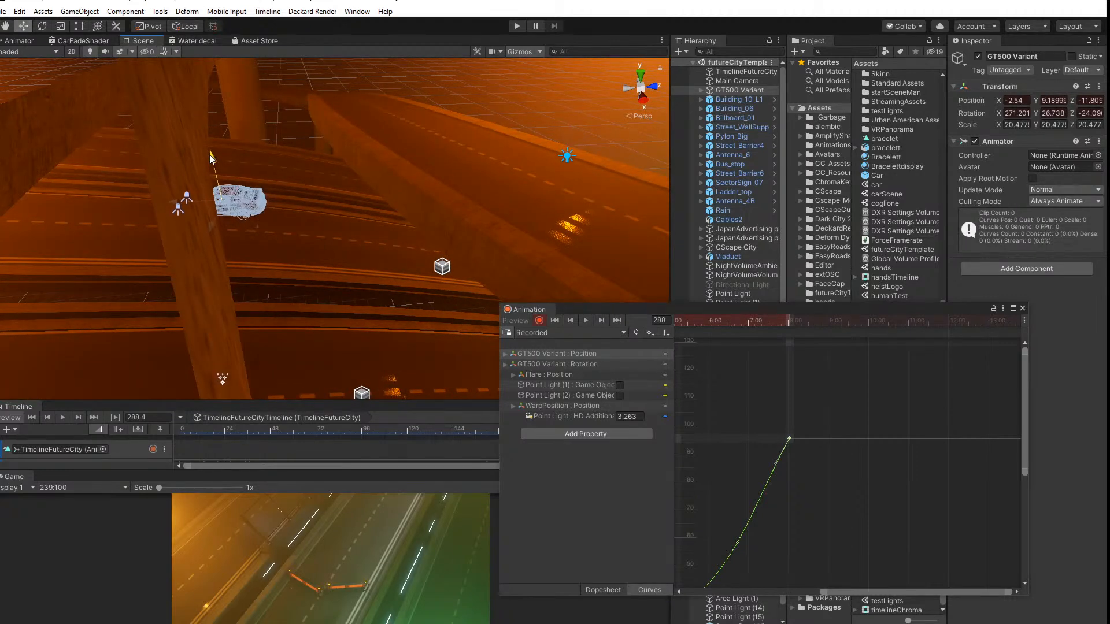
Step: Align the car with the elevated road's slope, rotated about 279.5, 5.6, -3.0 and raised to about Y 9.66
right_drag(225, 180, 220, 152)
scroll(249, 243, up, 2)
middle_drag(250, 240, 261, 226)
scroll(262, 226, up, 1)
click(41, 26)
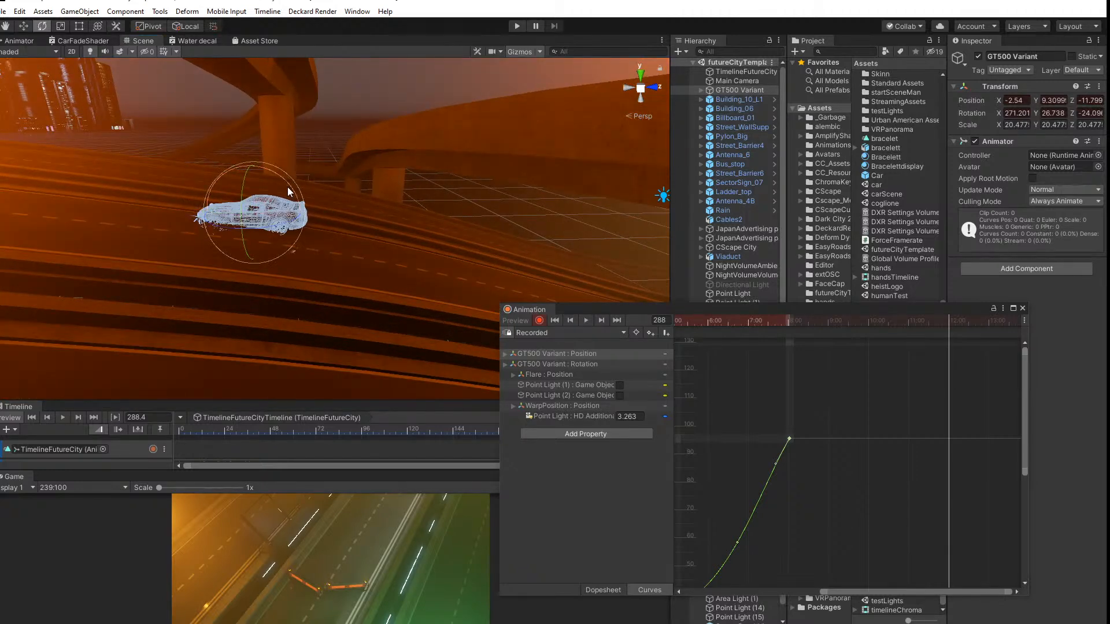
drag(287, 186, 259, 171)
key(w)
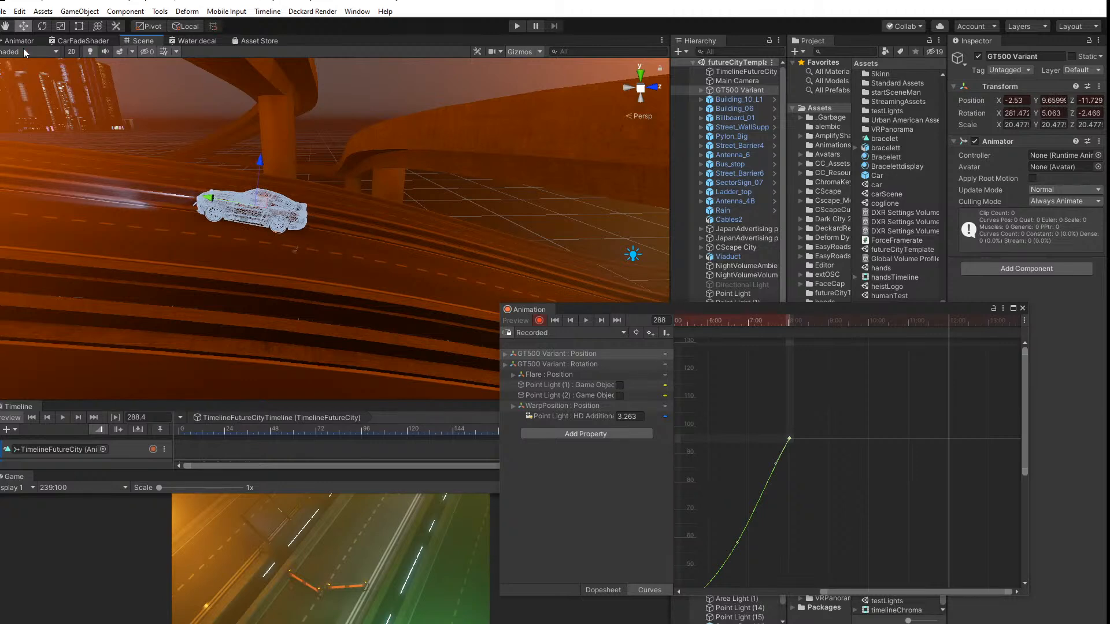
click(42, 26)
drag(293, 182, 293, 178)
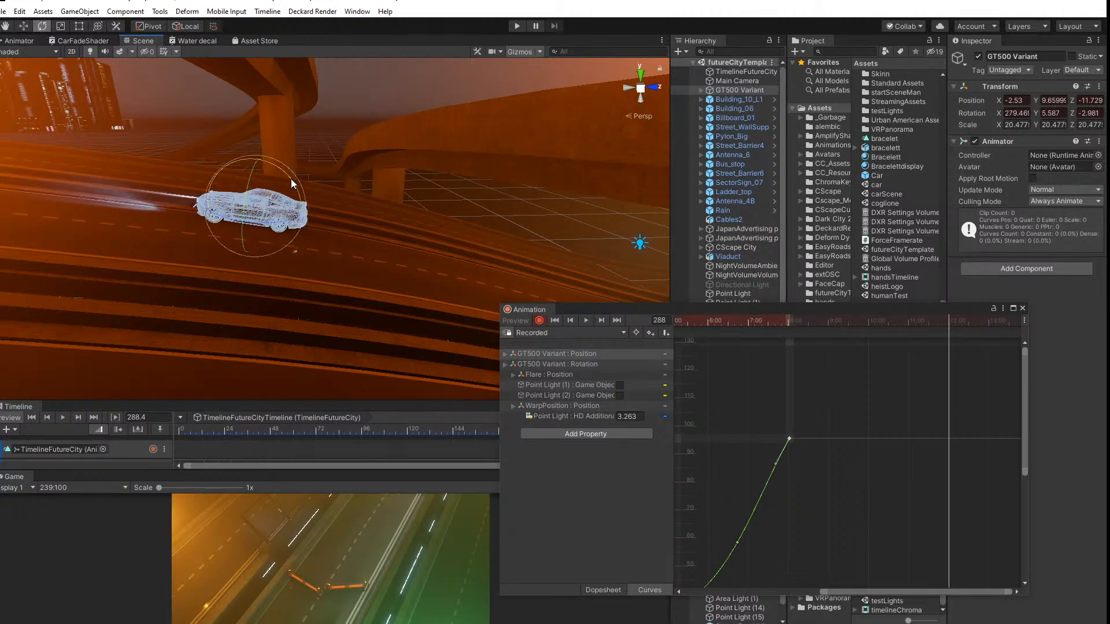
Step: Shift the car across the elevated road's lane to about X -1.1
click(27, 27)
right_drag(317, 204, 179, 271)
middle_drag(341, 222, 196, 225)
drag(112, 189, 85, 194)
middle_drag(125, 231, 148, 233)
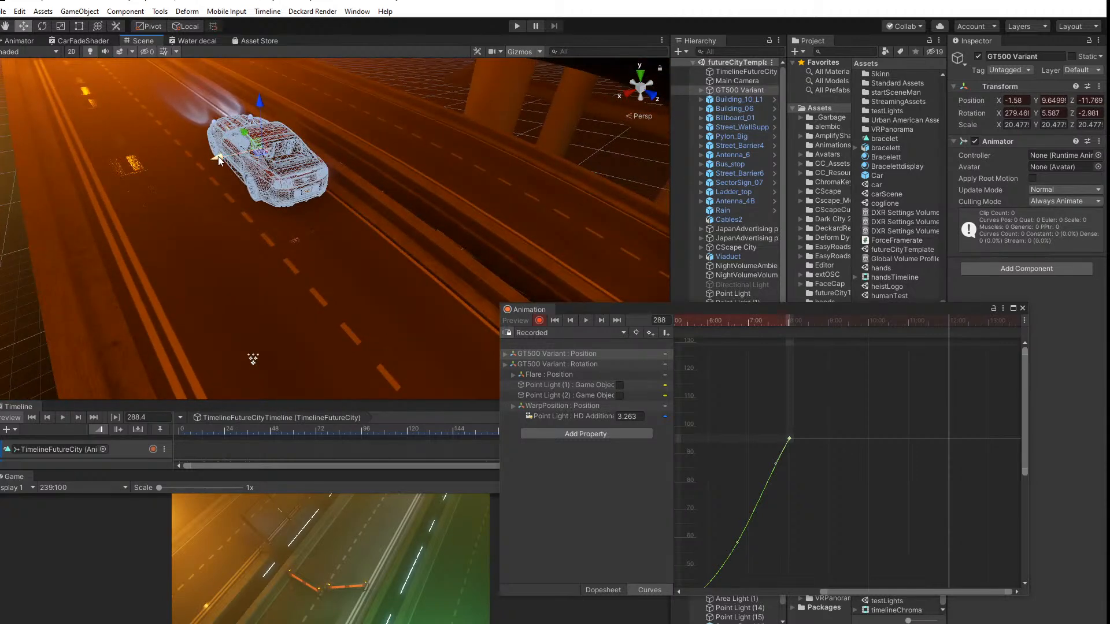
drag(220, 161, 245, 184)
Step: Refine the car's rotation at frame 288 to about X 280.3, Y 4.9, Z -7.1
click(40, 27)
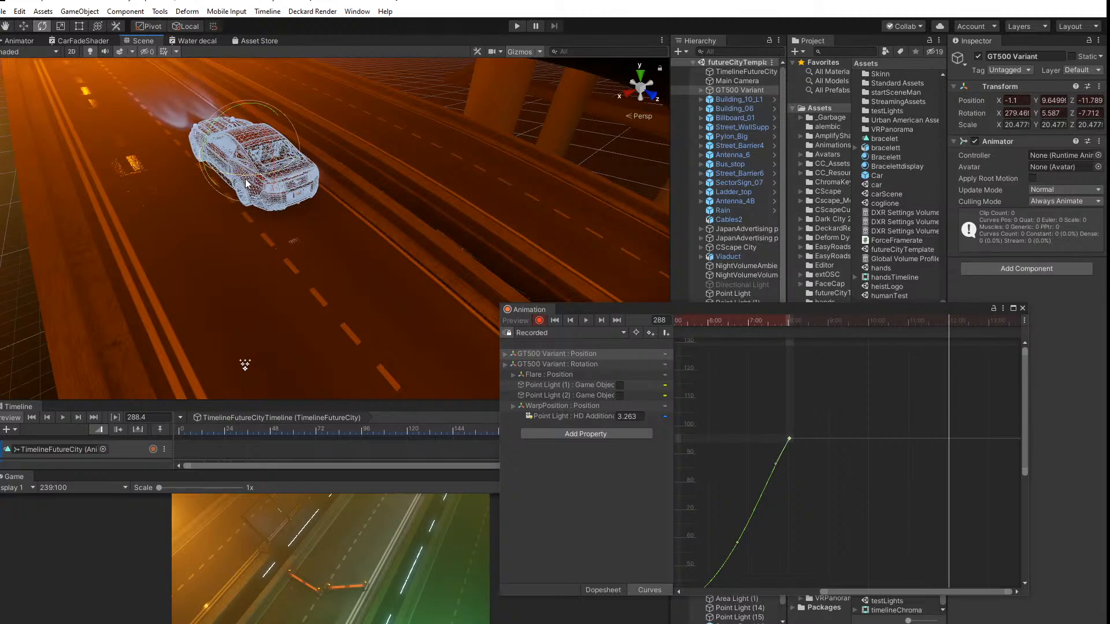
right_drag(192, 221, 326, 219)
middle_drag(109, 263, 130, 245)
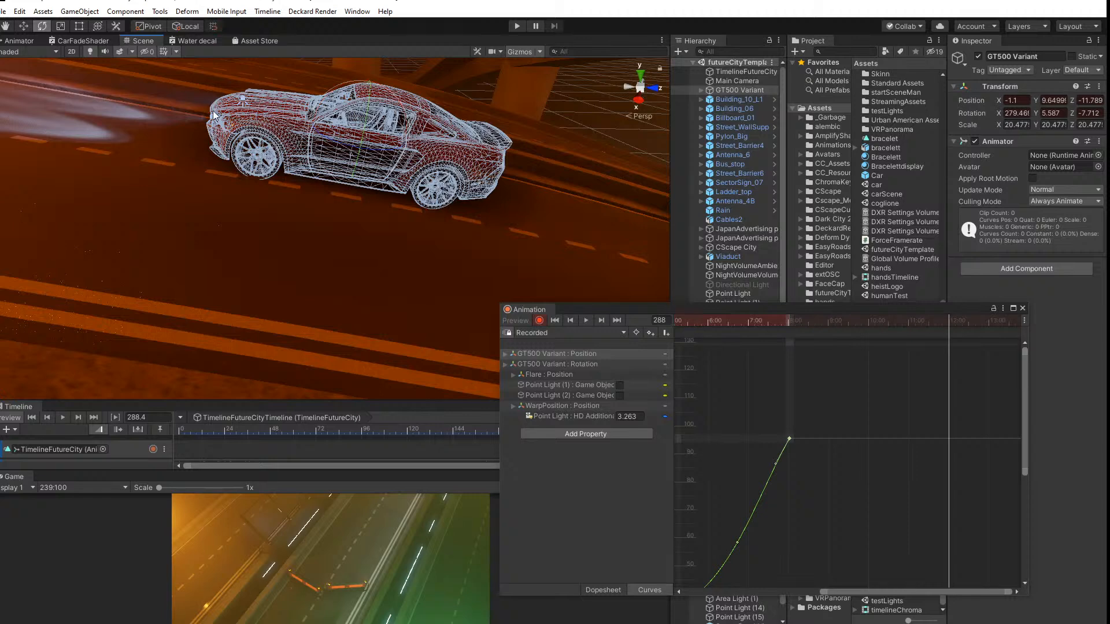
drag(398, 109, 401, 112)
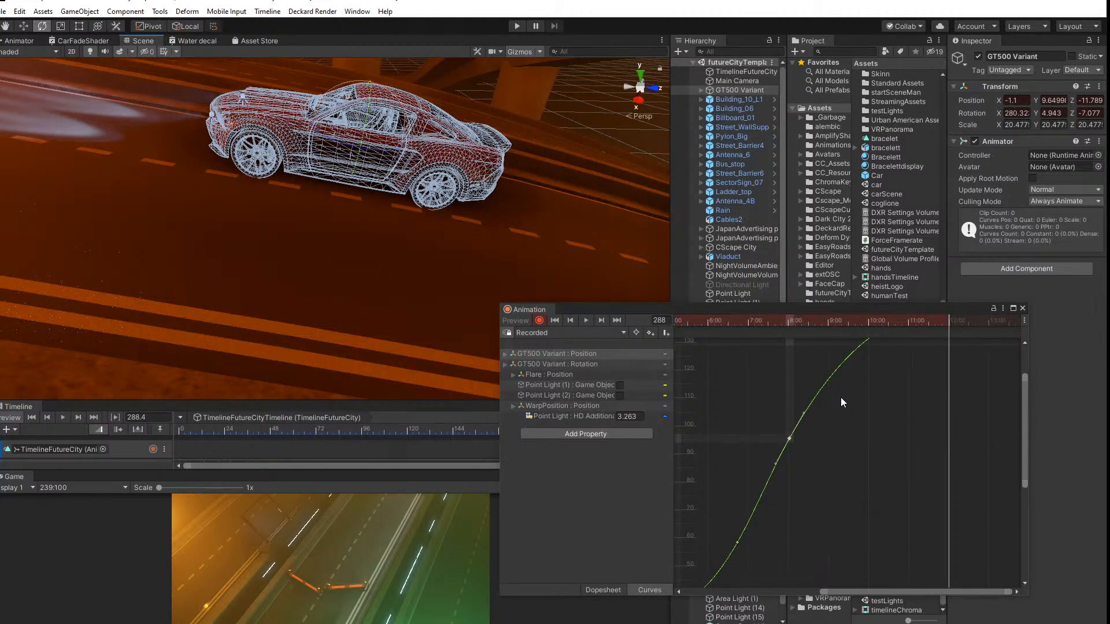
Step: Move the car's final position keys from frame 288 back to about frame 236
middle_drag(841, 397, 841, 490)
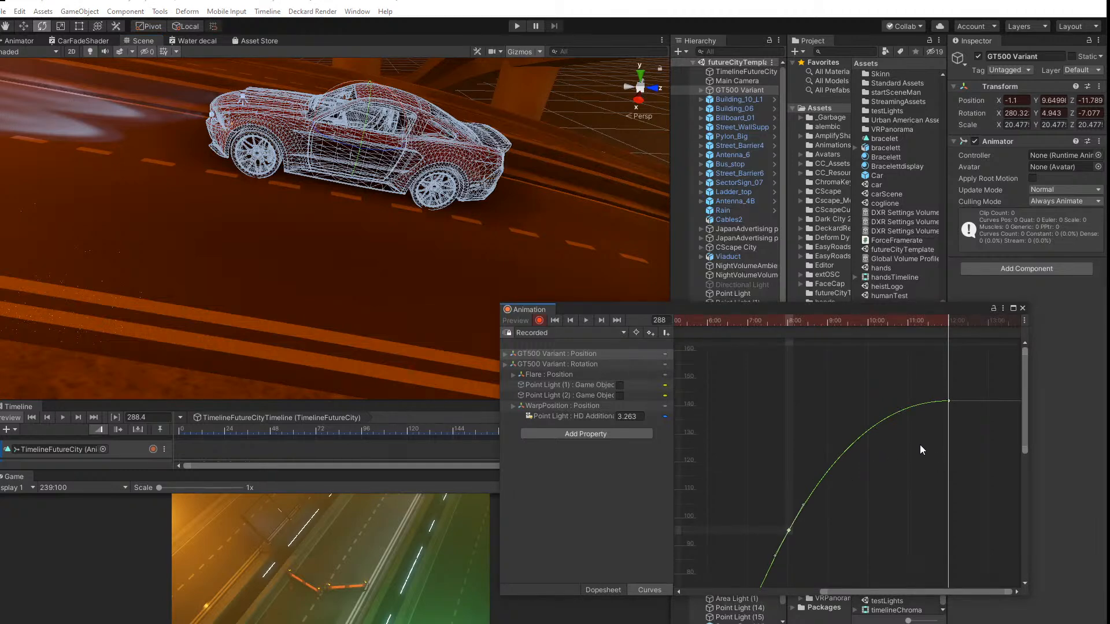
scroll(921, 442, down, 5)
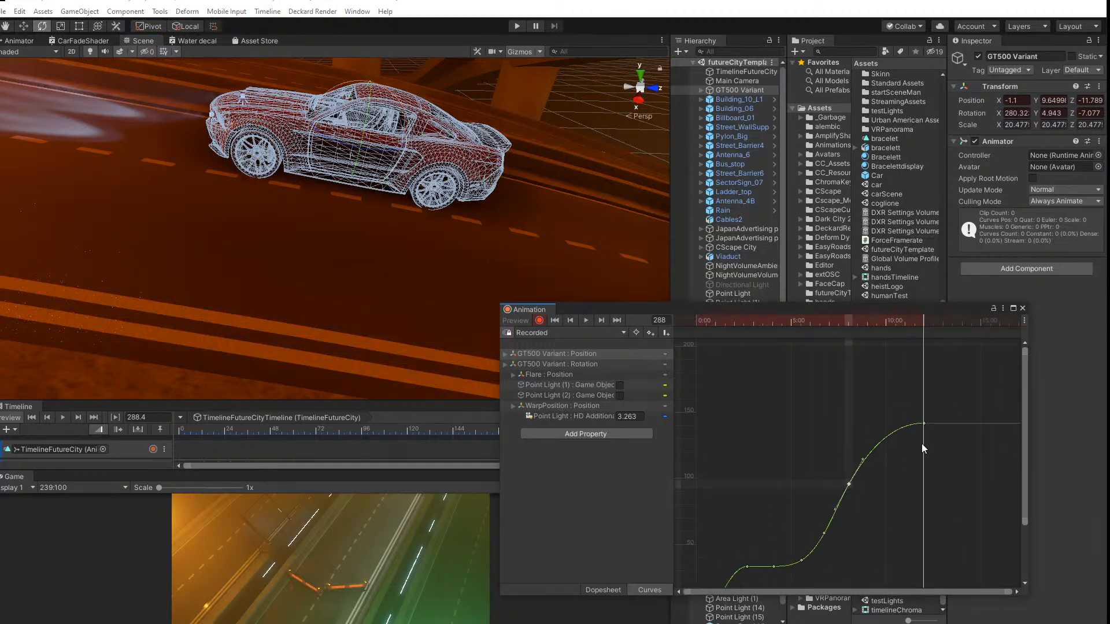
mouse_move(889, 454)
middle_down()
mouse_move(861, 438)
mouse_move(868, 459)
middle_up()
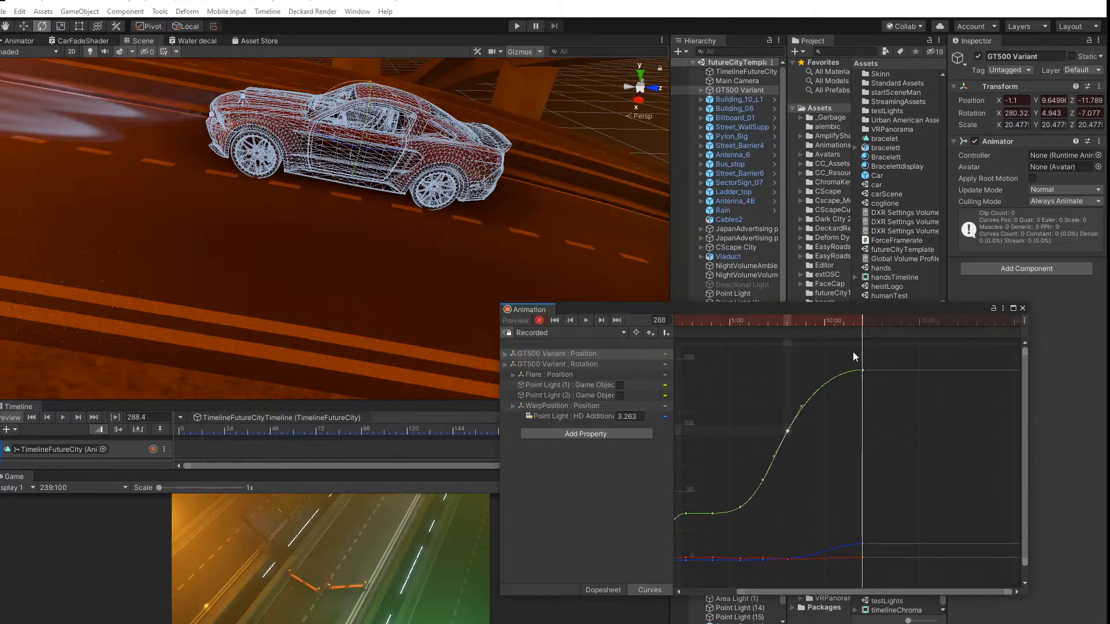
drag(853, 351, 922, 586)
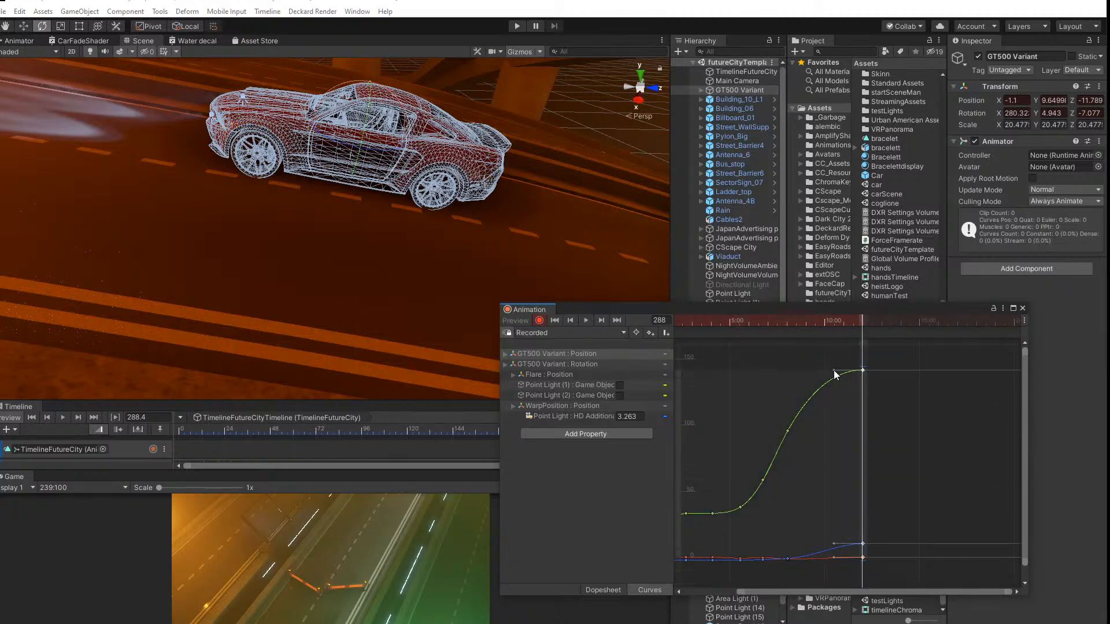
drag(862, 372, 828, 373)
key(ctrl+z)
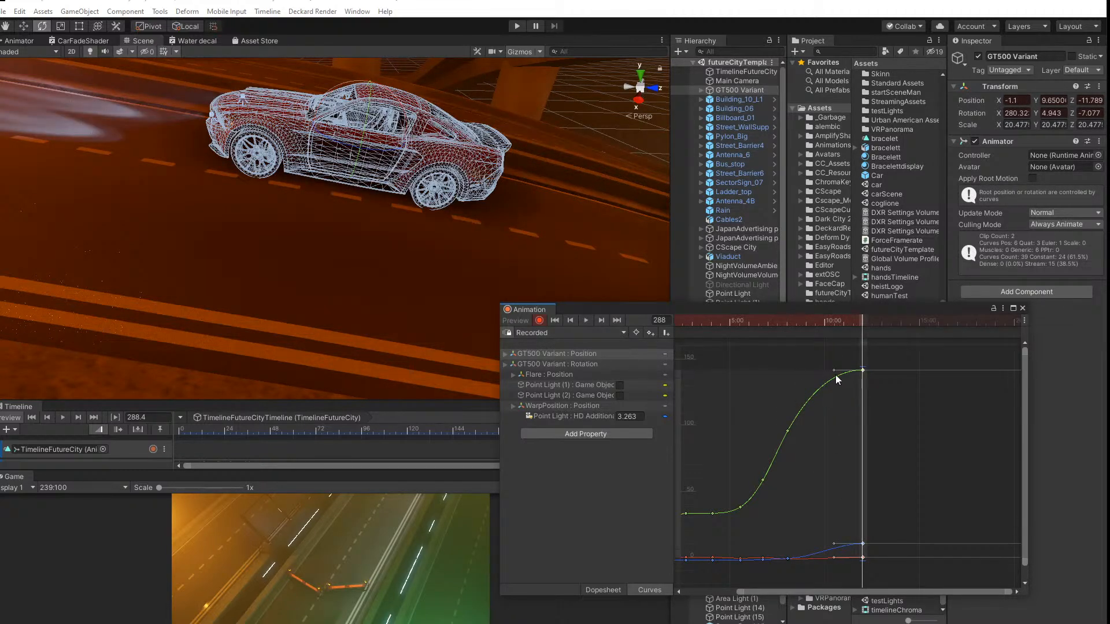
drag(864, 373, 831, 373)
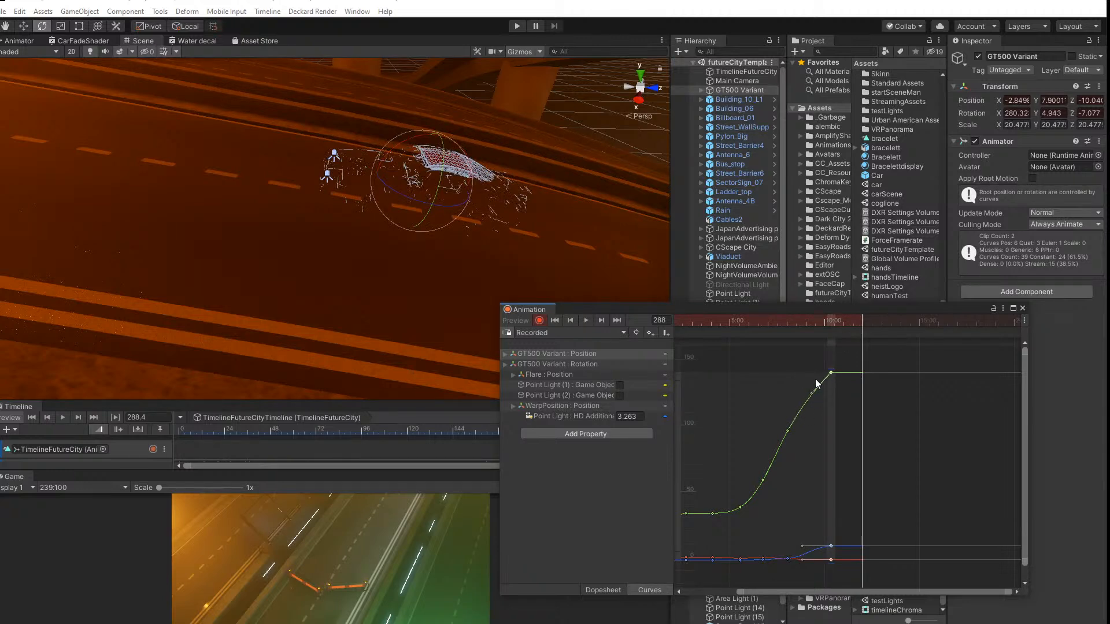
drag(831, 377, 822, 378)
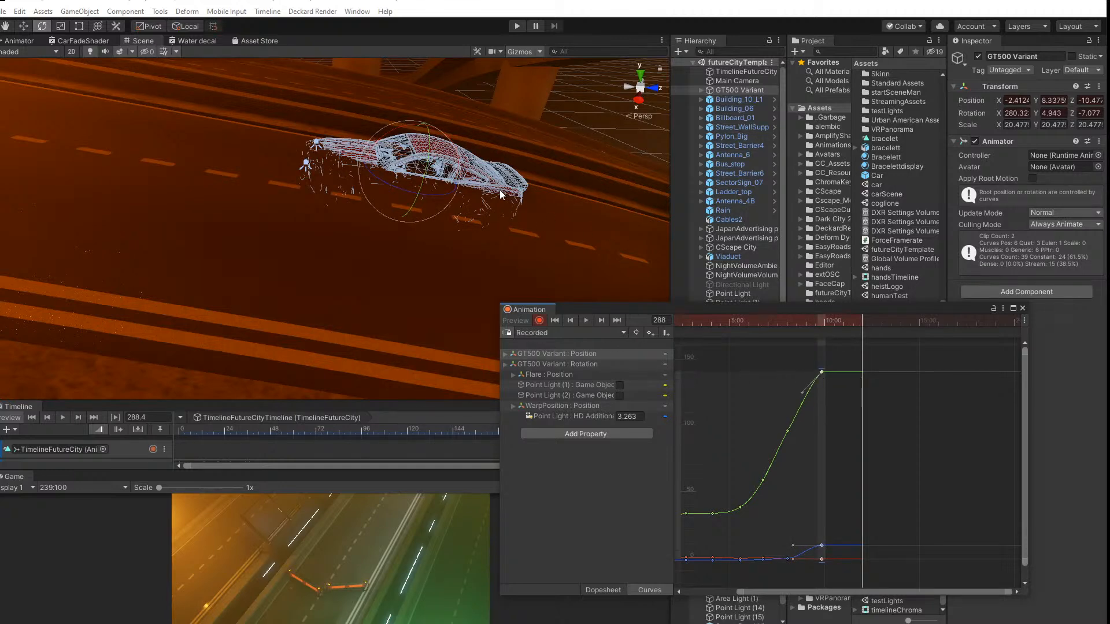
Step: Raise the car at frame 288 to about X -2.4, Y 9.38, Z -10.29 and rotate it to about 282.8, 3.5, -5.7
key(w)
drag(420, 133, 465, 103)
click(41, 27)
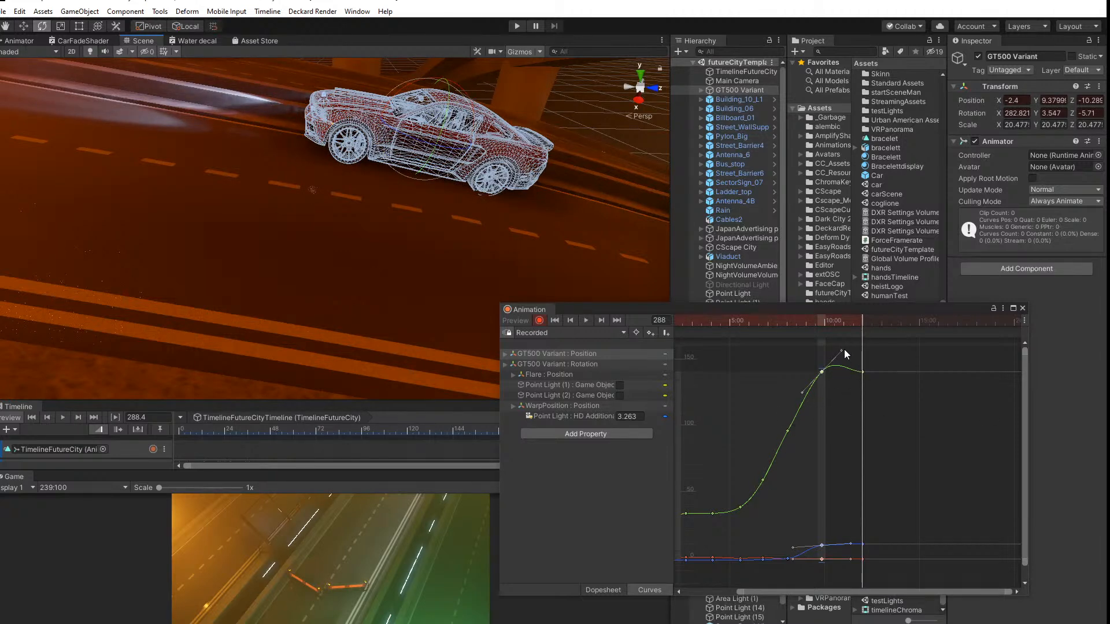
Step: At frame 236, raise the car to about X -2.4, Y 9.49, Z -10.56 and rotate it to about 281.0, 3.6, -4.0
click(824, 322)
drag(823, 322, 821, 321)
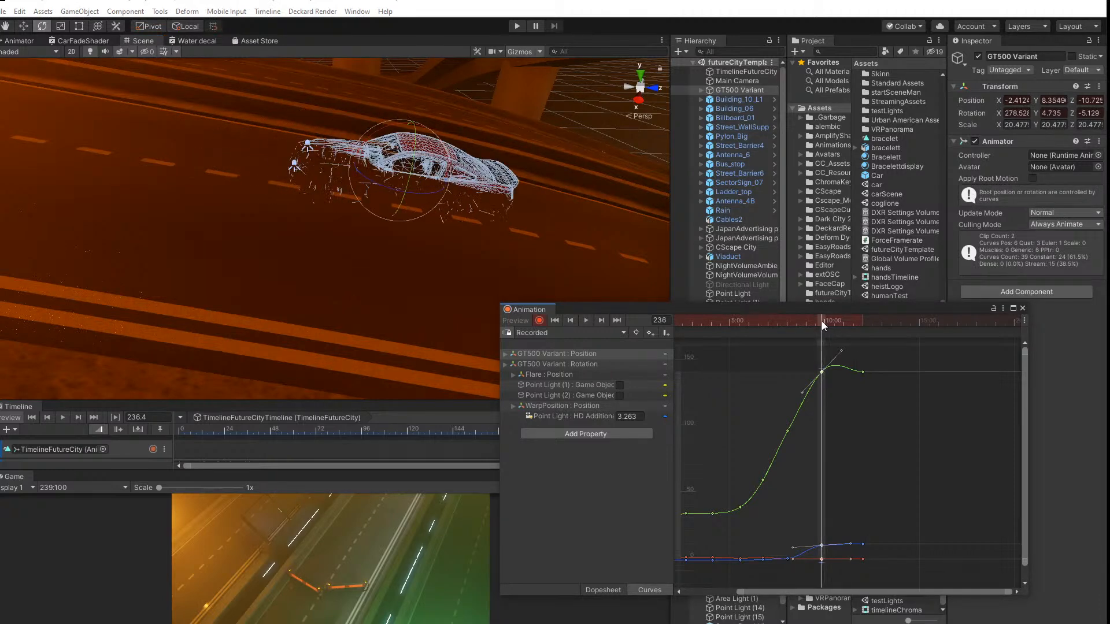
click(25, 27)
drag(412, 133, 460, 99)
click(42, 26)
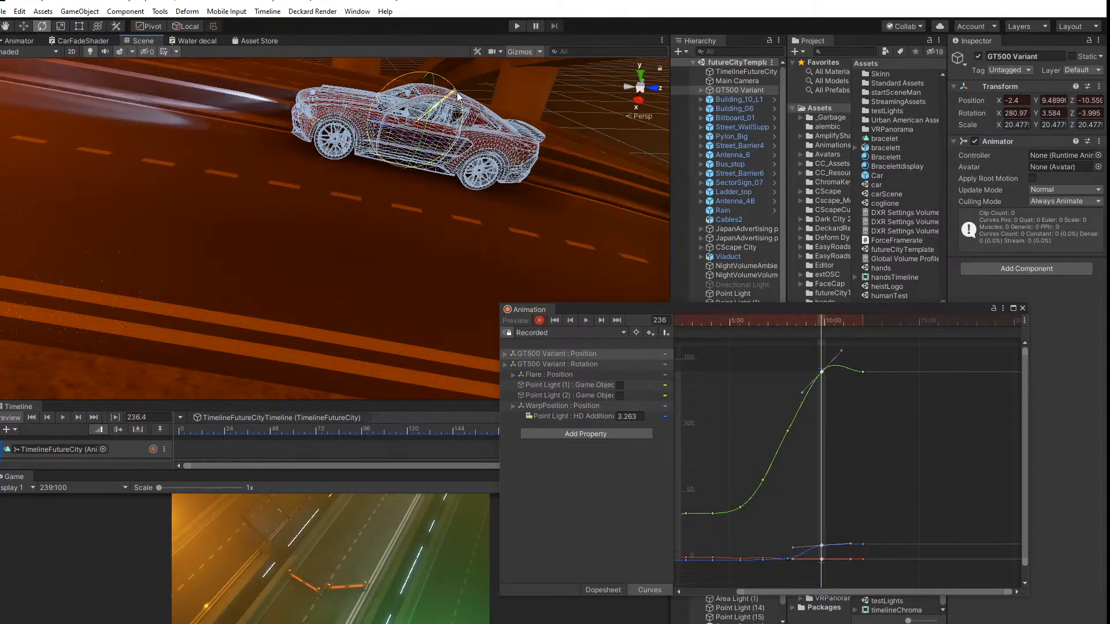
Step: Shift the car across the lane at frame 236 to about X -1.2, Y 9.47
key(w)
alt+drag(385, 173, 288, 211)
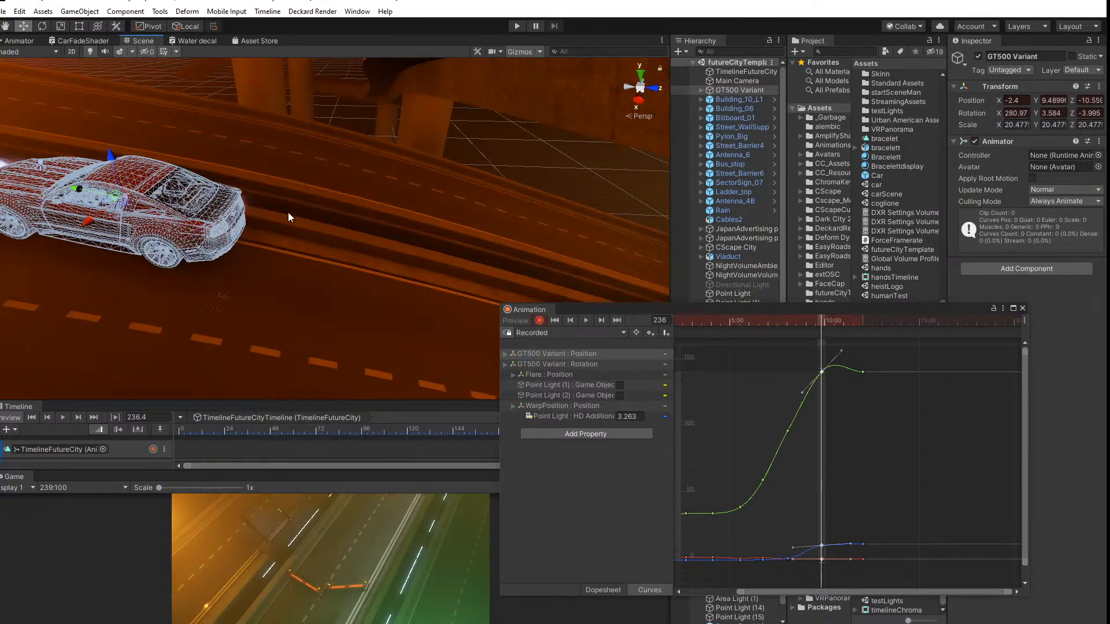
drag(86, 228, 41, 259)
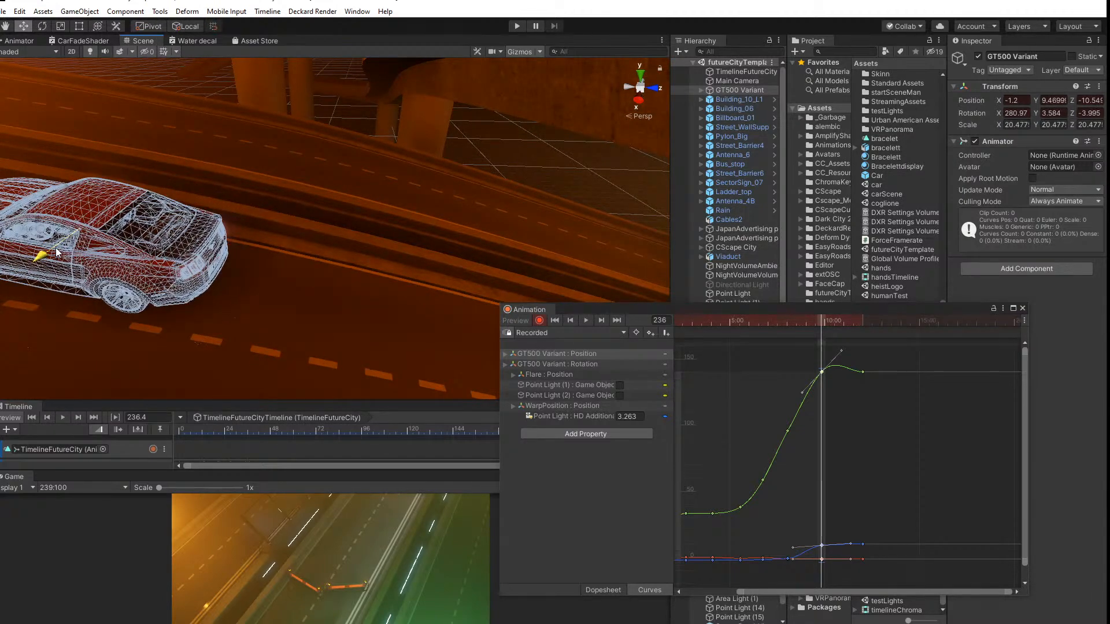
middle_drag(46, 272, 130, 266)
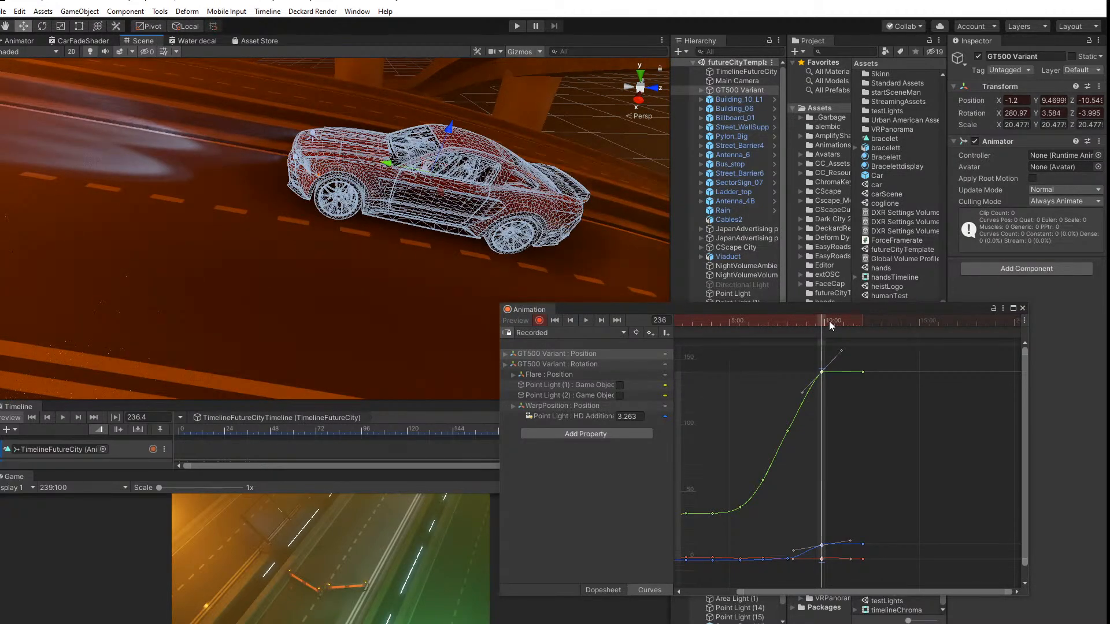
Step: Play the animation from frame 200 to check the car's motion up the elevated road
drag(829, 321, 793, 322)
middle_drag(529, 214, 389, 143)
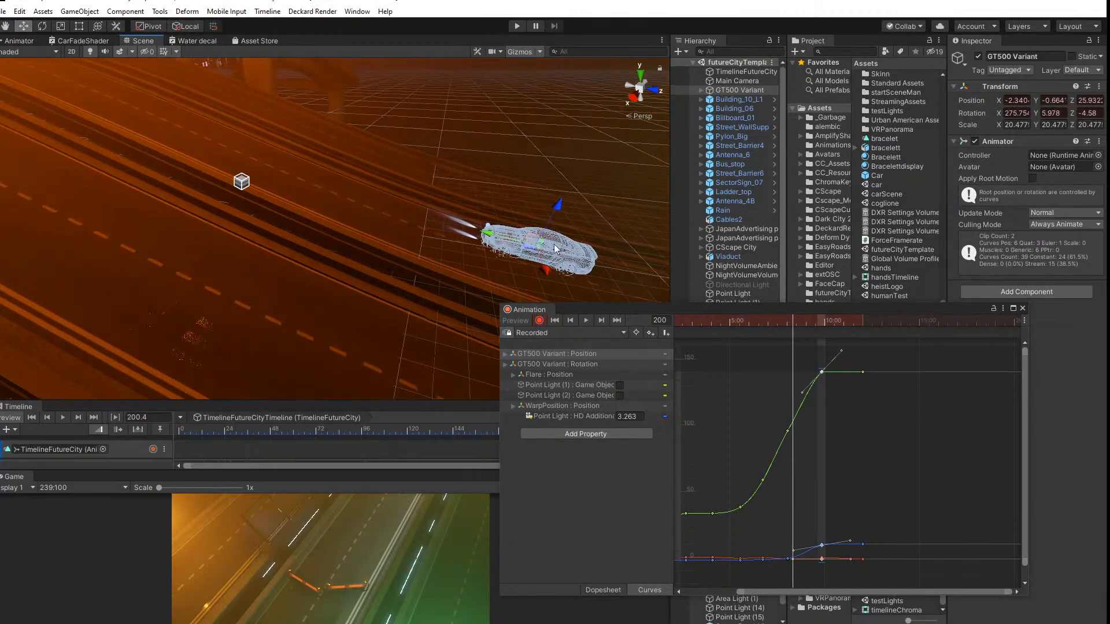
click(584, 320)
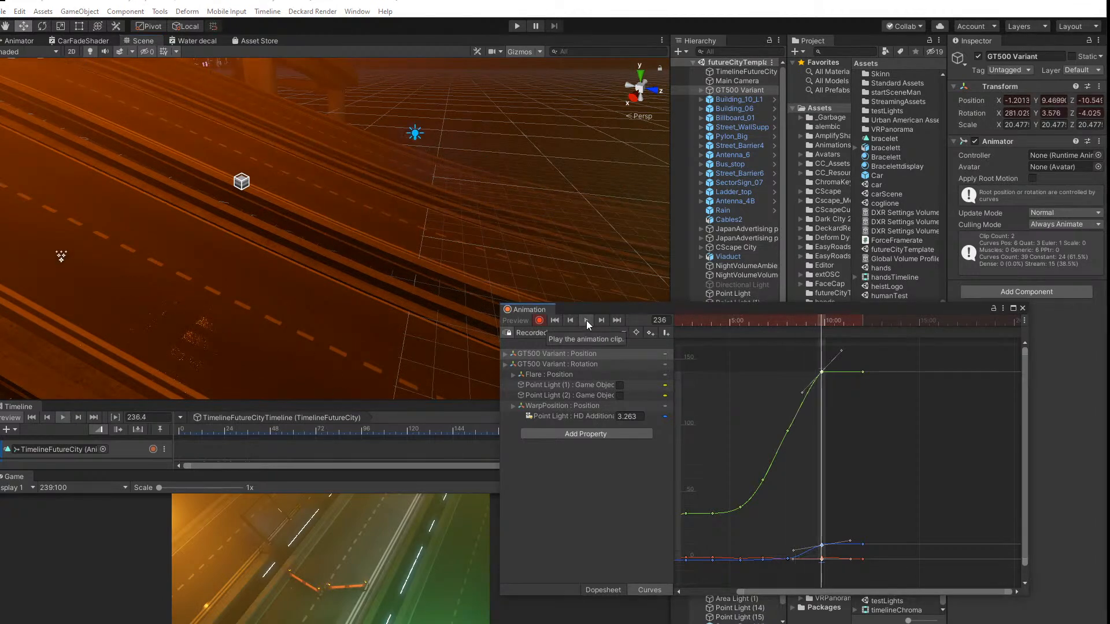
Step: At frame 218, lift the car onto the road at about X -2.39, Y 5.08, Z 5.79, rotated about 287.5, 2.3, -1.9
right_drag(236, 133, 286, 120)
middle_drag(271, 151, 339, 166)
mouse_move(796, 326)
mouse_down()
mouse_move(734, 327)
mouse_move(807, 343)
mouse_up()
scroll(417, 222, up, 3)
middle_drag(416, 221, 363, 207)
scroll(392, 228, up, 3)
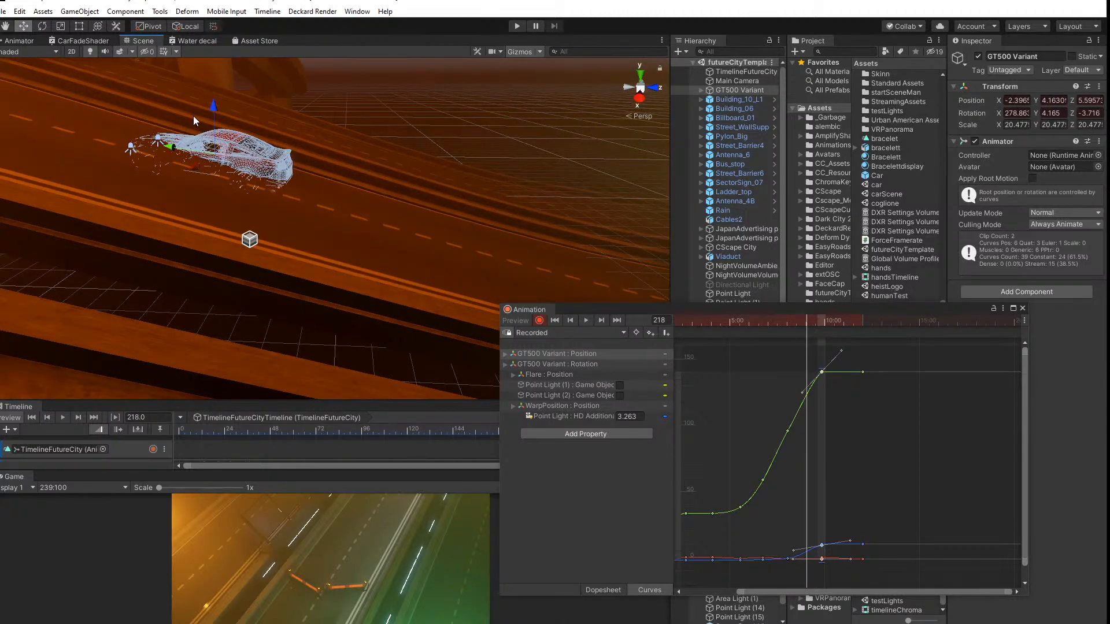
drag(212, 110, 222, 86)
click(42, 26)
click(24, 27)
click(42, 27)
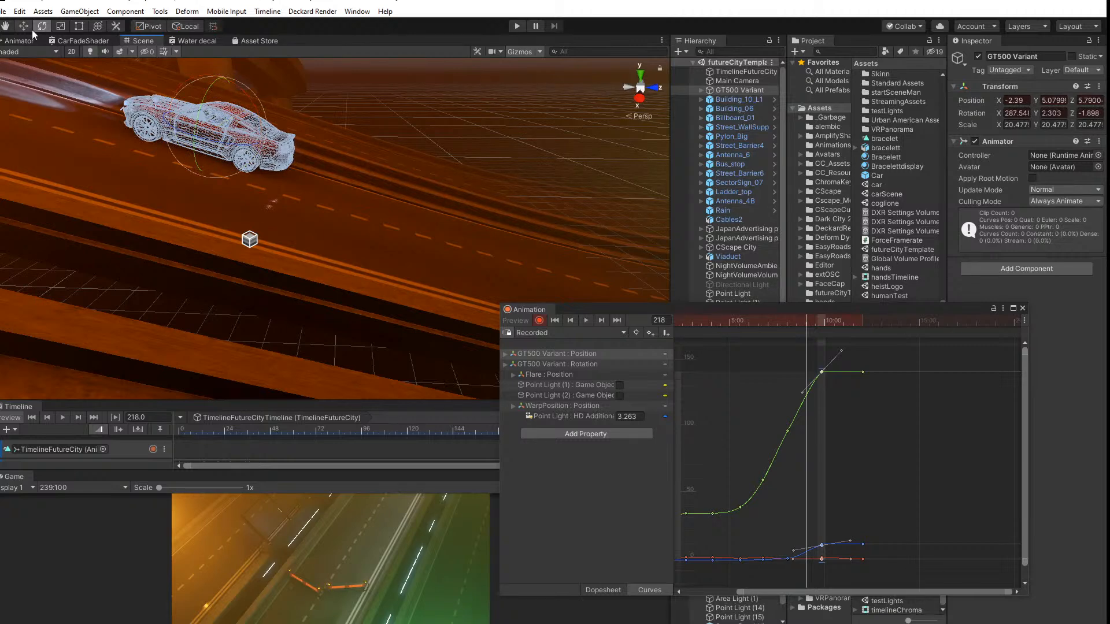
Step: At frame 207, reposition the car on the road at about X -2.19, Y 1.48, Z 17.81
click(23, 26)
click(805, 323)
drag(803, 322, 796, 323)
middle_drag(484, 249, 438, 242)
scroll(431, 236, up, 2)
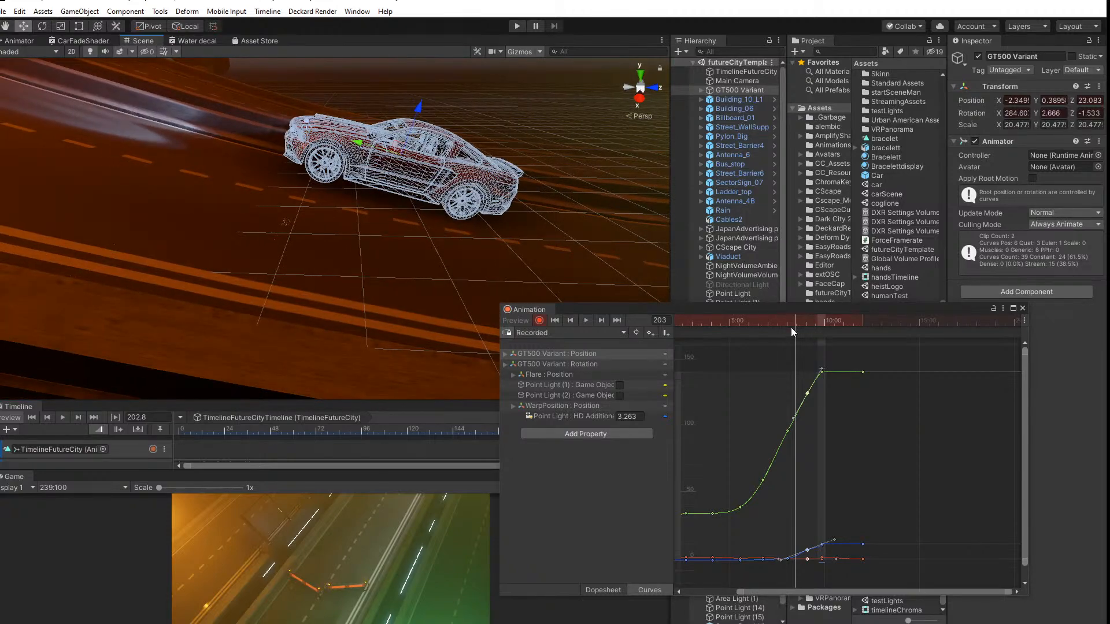
drag(792, 324, 799, 327)
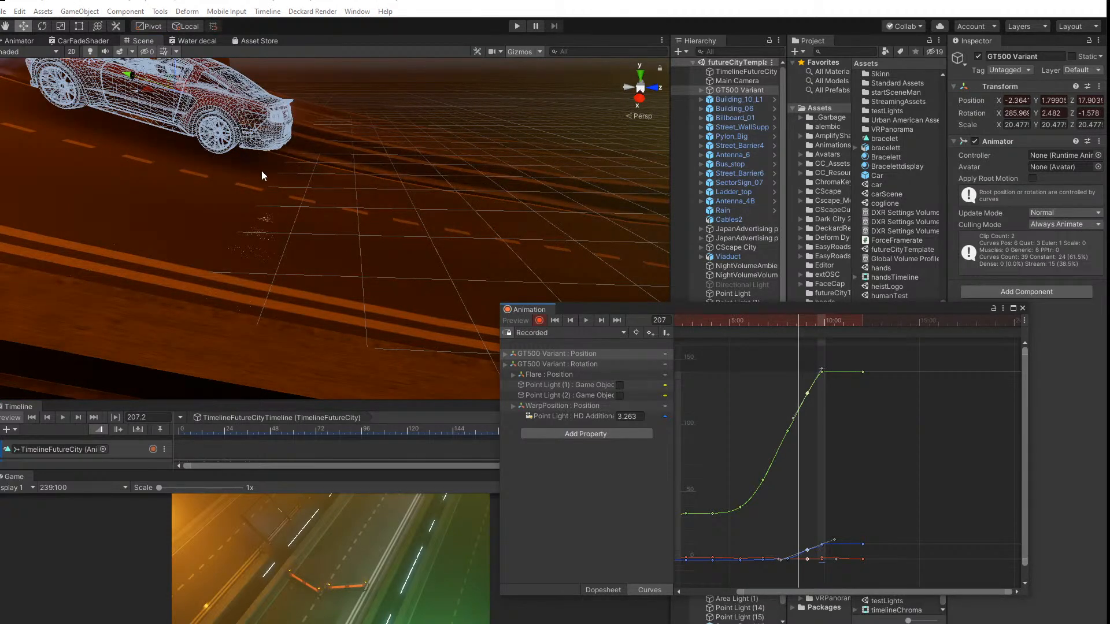
key(f)
drag(387, 146, 494, 240)
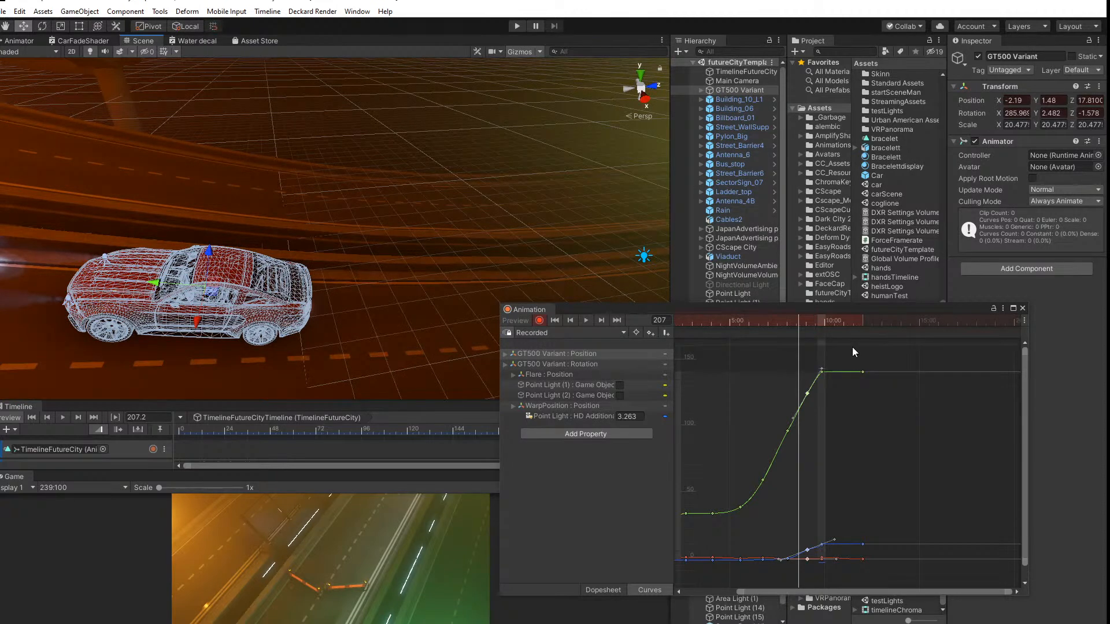
Step: Scrub from frame 207 through 217 to 236 to check the car's contact with the road
mouse_move(796, 321)
mouse_down()
mouse_move(773, 321)
mouse_move(806, 325)
mouse_up()
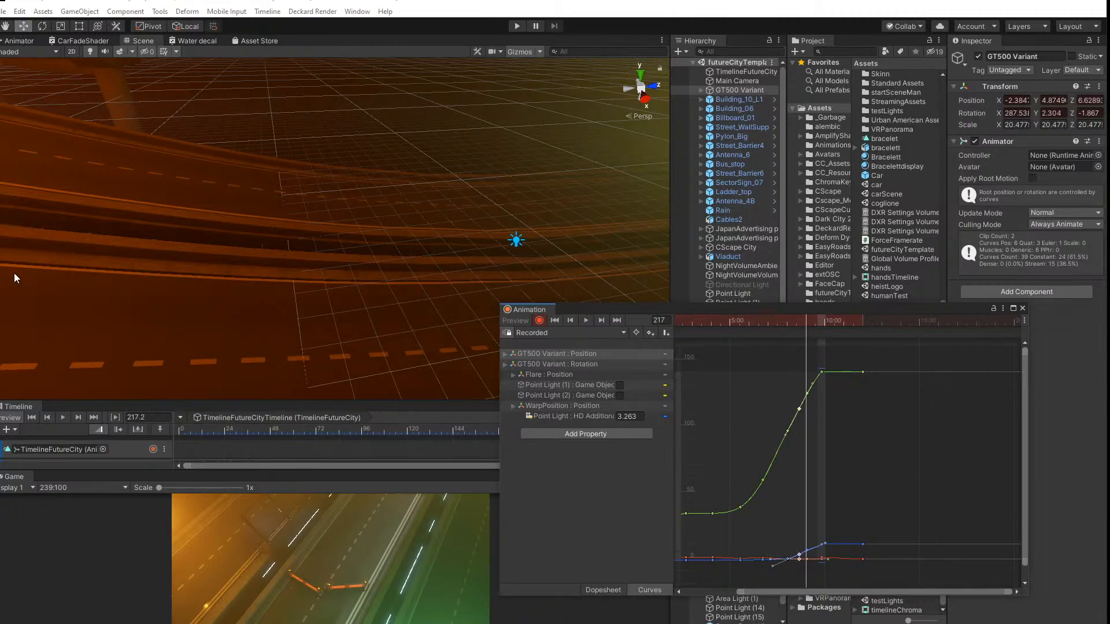
key(q)
key(f)
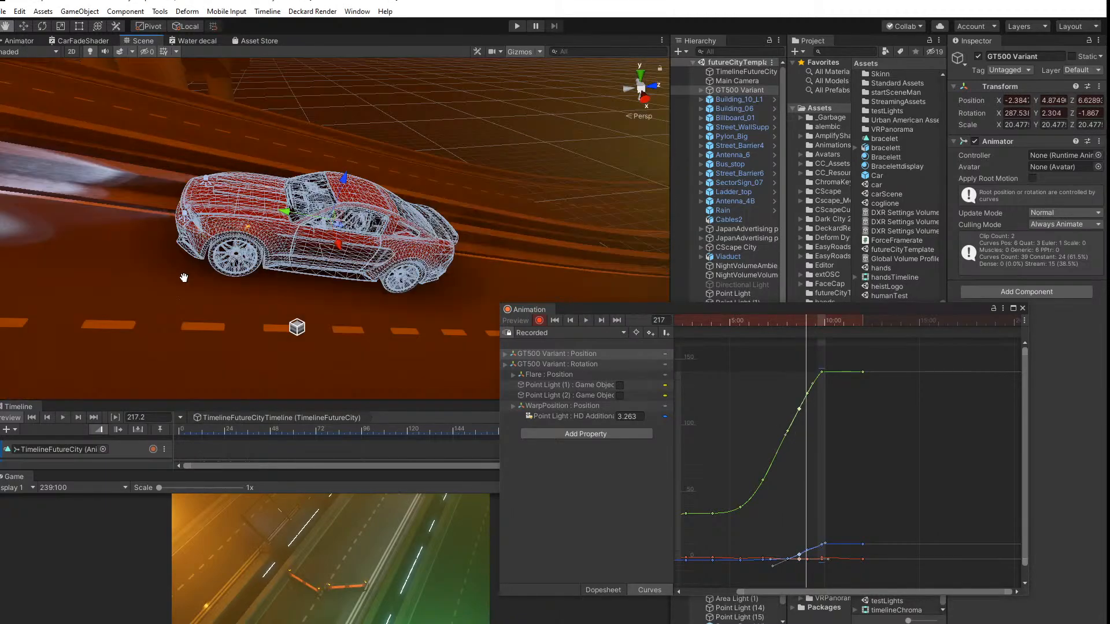
key(w)
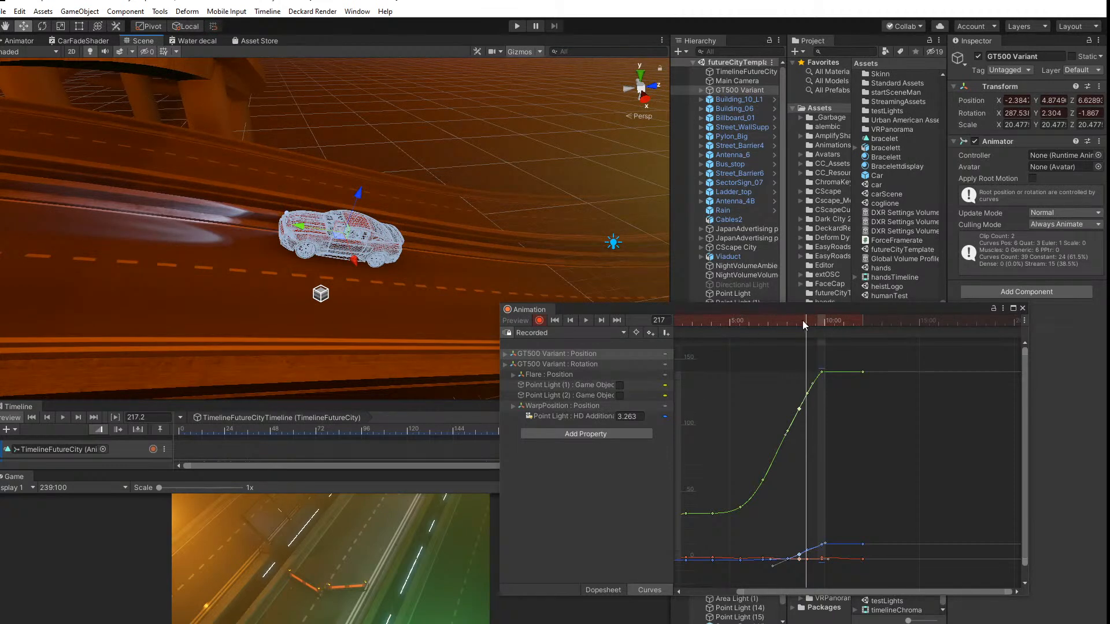
drag(803, 320, 824, 326)
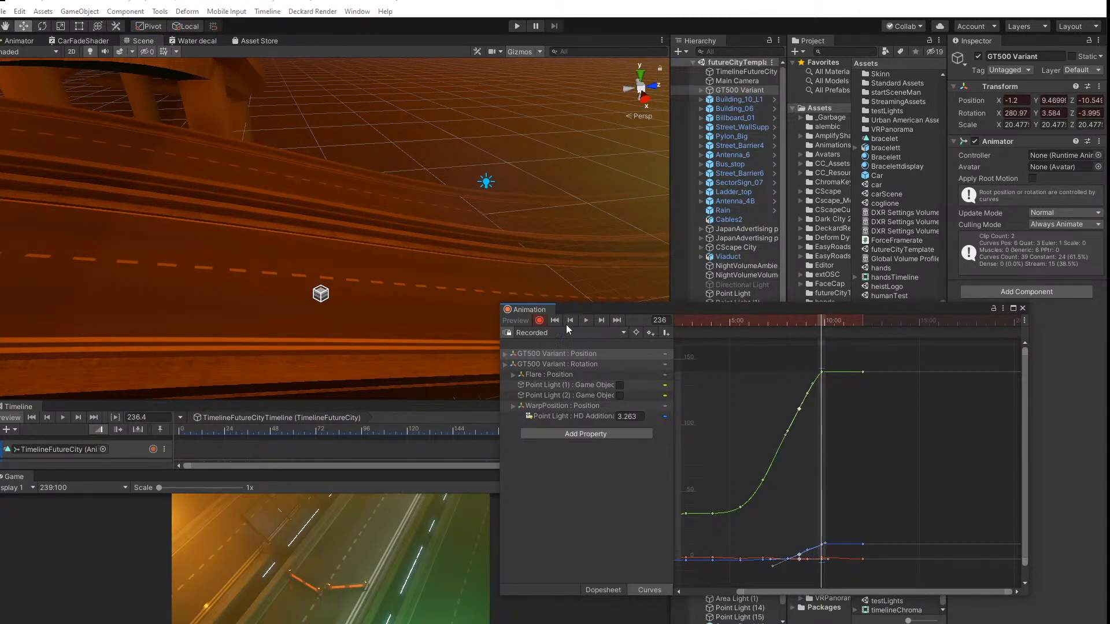
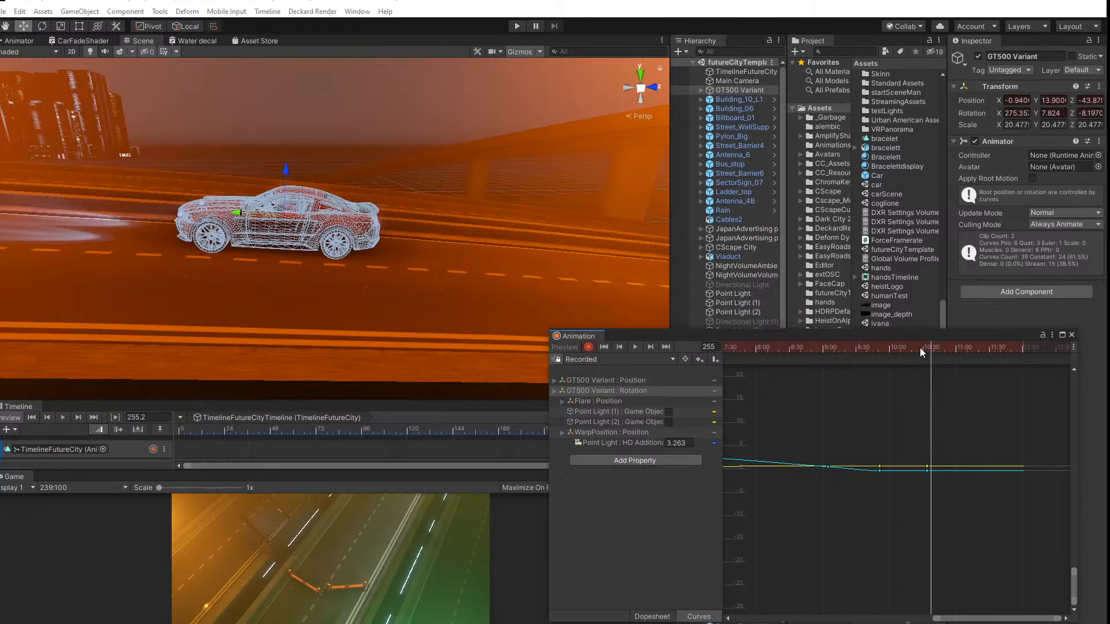
Step: Review the car's path on the elevated road at frames 227 and 238 from a wider viewpoint
drag(924, 350, 852, 359)
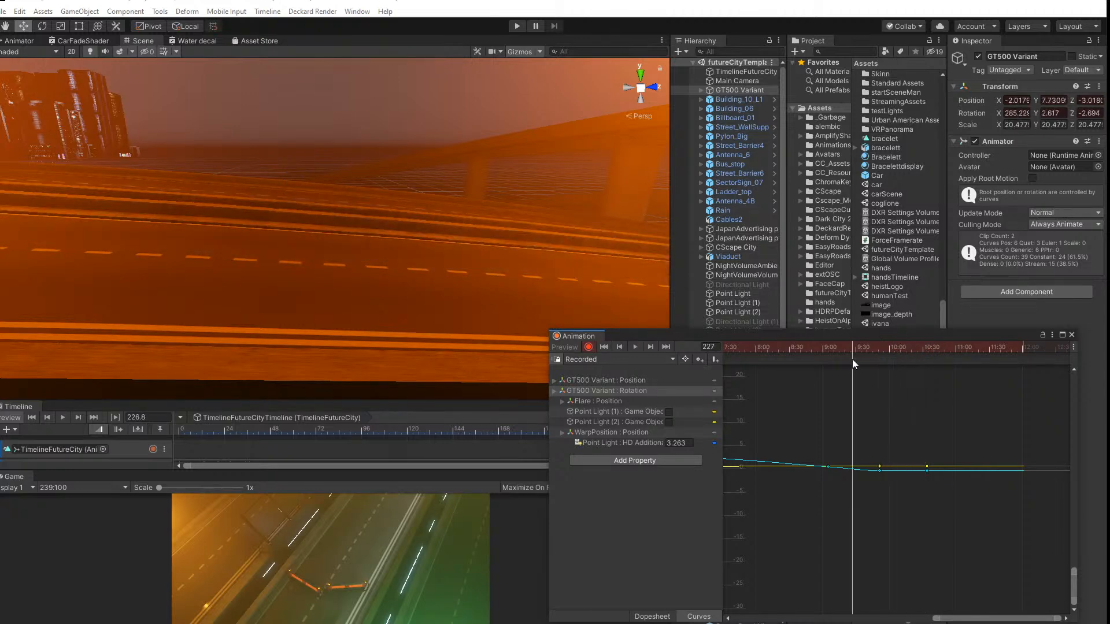
alt+drag(244, 213, 401, 217)
alt+drag(301, 232, 383, 282)
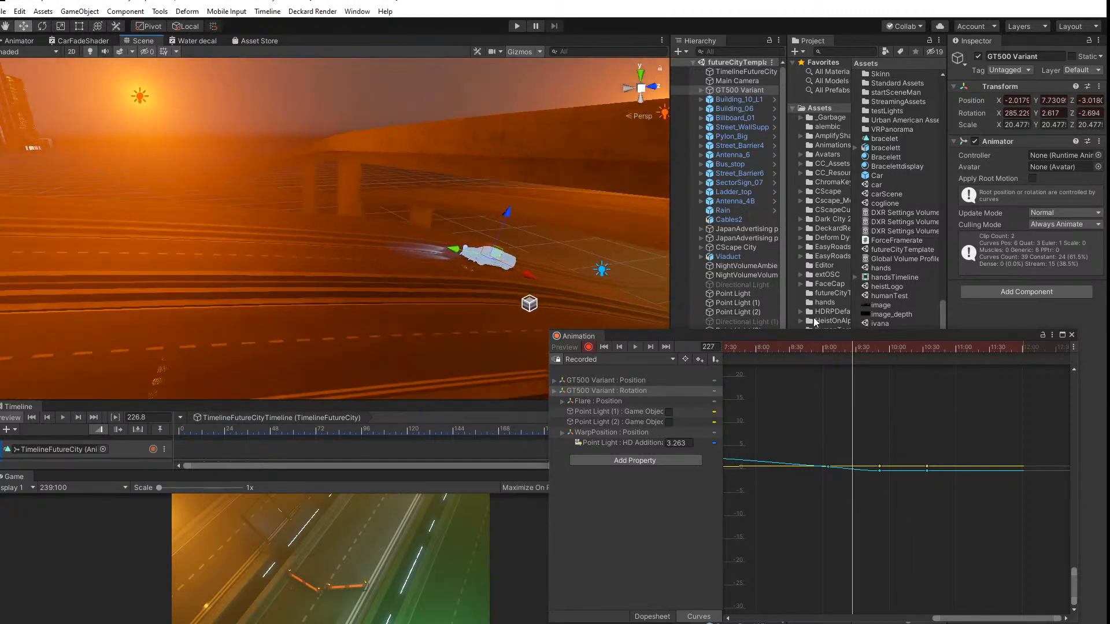
drag(856, 348, 883, 360)
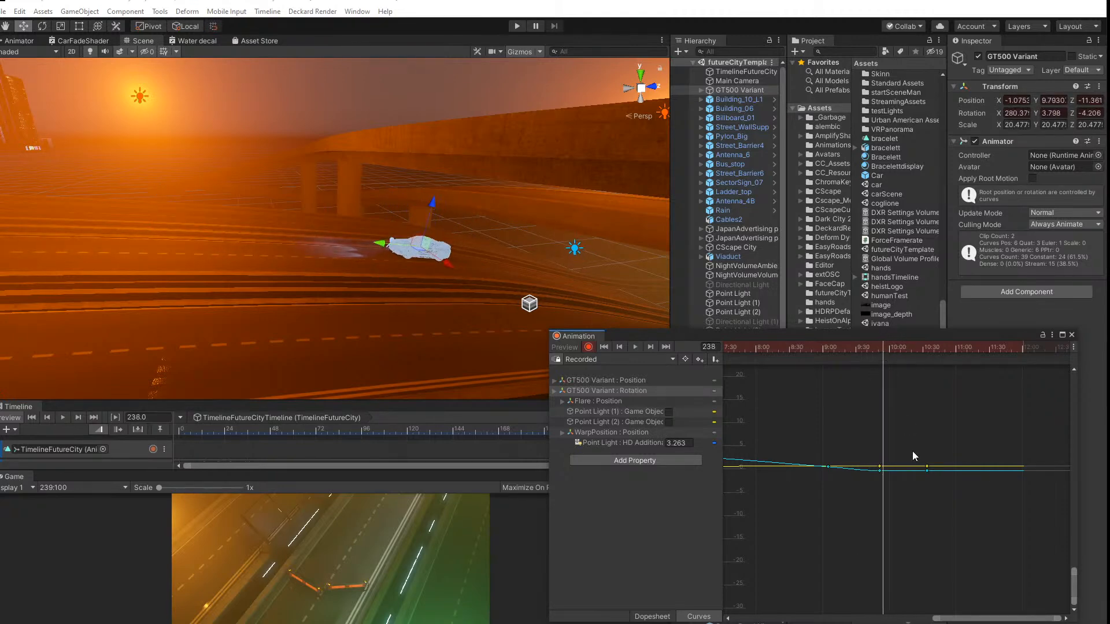
Step: Set the tangents of the car's rotation keys near frame 236 to Auto
scroll(896, 457, up, 2)
scroll(888, 454, up, 4)
middle_drag(886, 432, 906, 529)
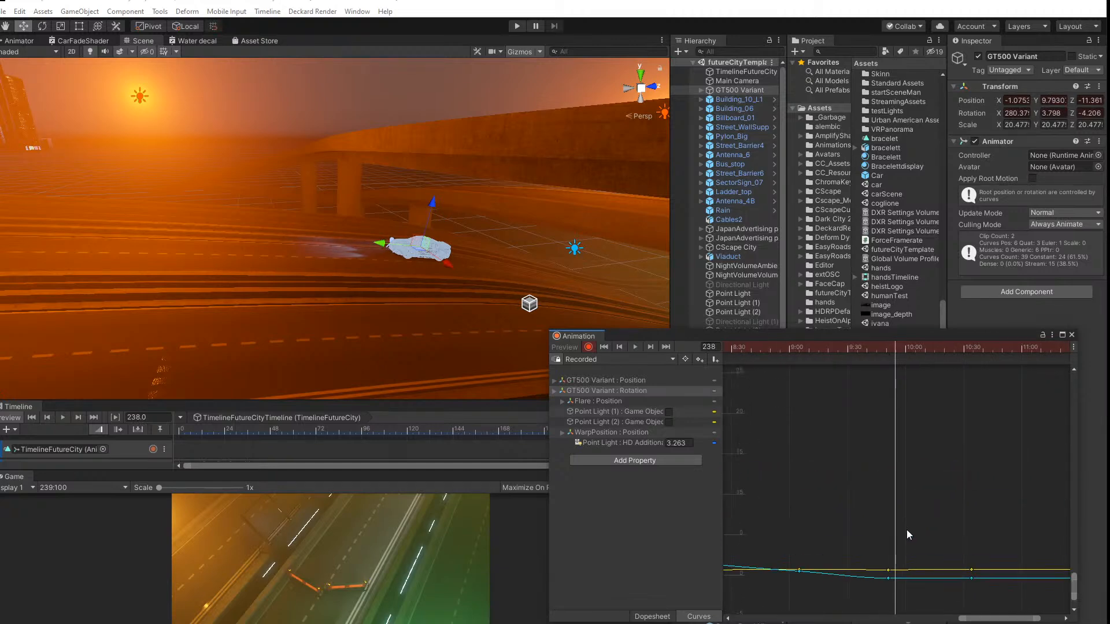
scroll(906, 503, down, 2)
scroll(905, 501, down, 7)
middle_drag(898, 481, 900, 361)
scroll(892, 408, up, 10)
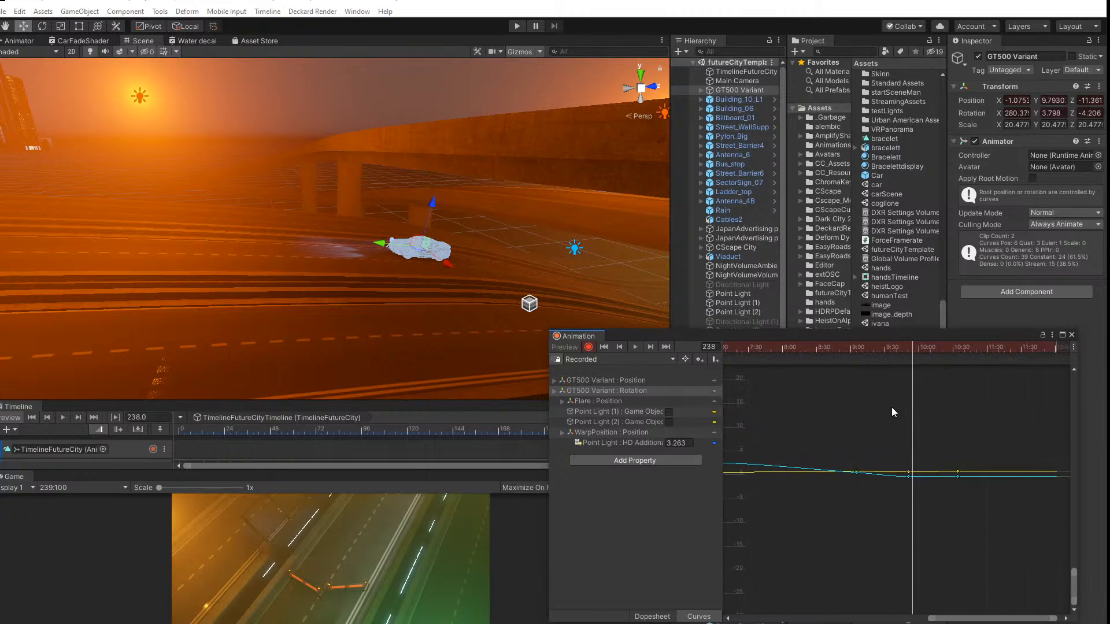
middle_drag(894, 431, 852, 387)
drag(852, 388, 907, 489)
right_click(877, 430)
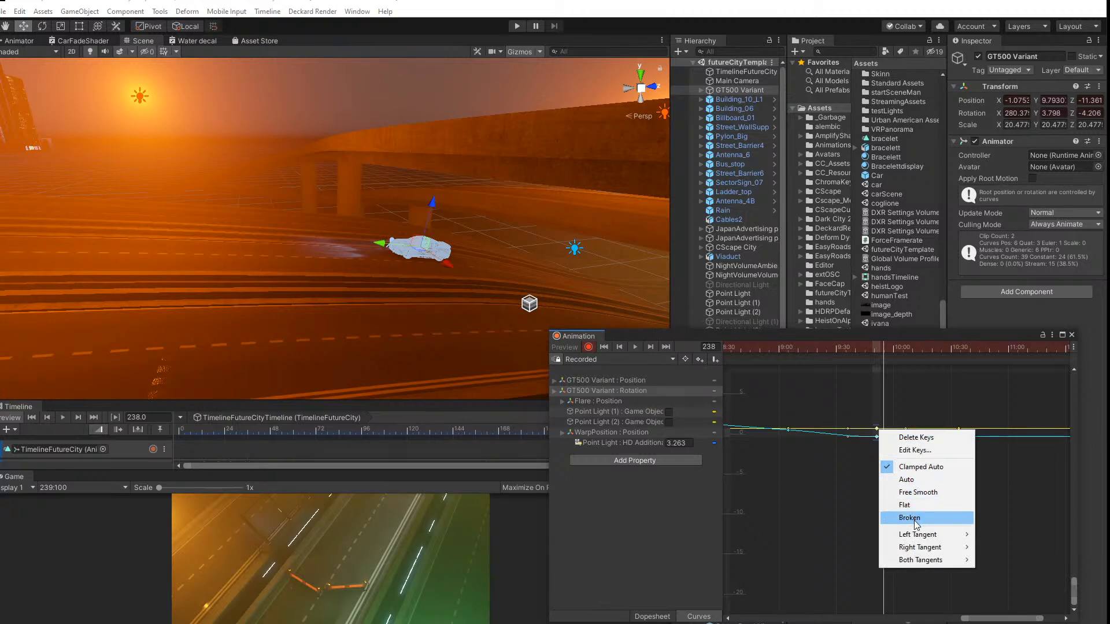
click(907, 480)
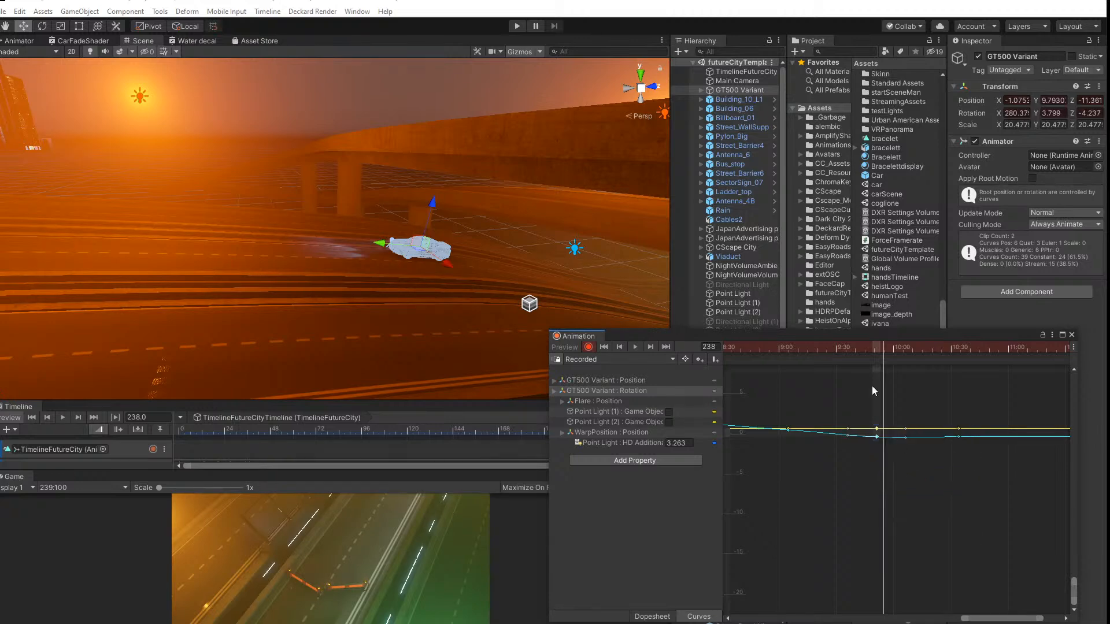
Step: Inspect the car at frame 240 and fit all of its rotation curves in view
mouse_move(881, 347)
mouse_down()
mouse_move(833, 351)
mouse_move(896, 361)
mouse_up()
mouse_move(889, 400)
middle_down()
mouse_move(875, 590)
mouse_move(881, 616)
mouse_move(899, 525)
mouse_move(904, 623)
middle_up()
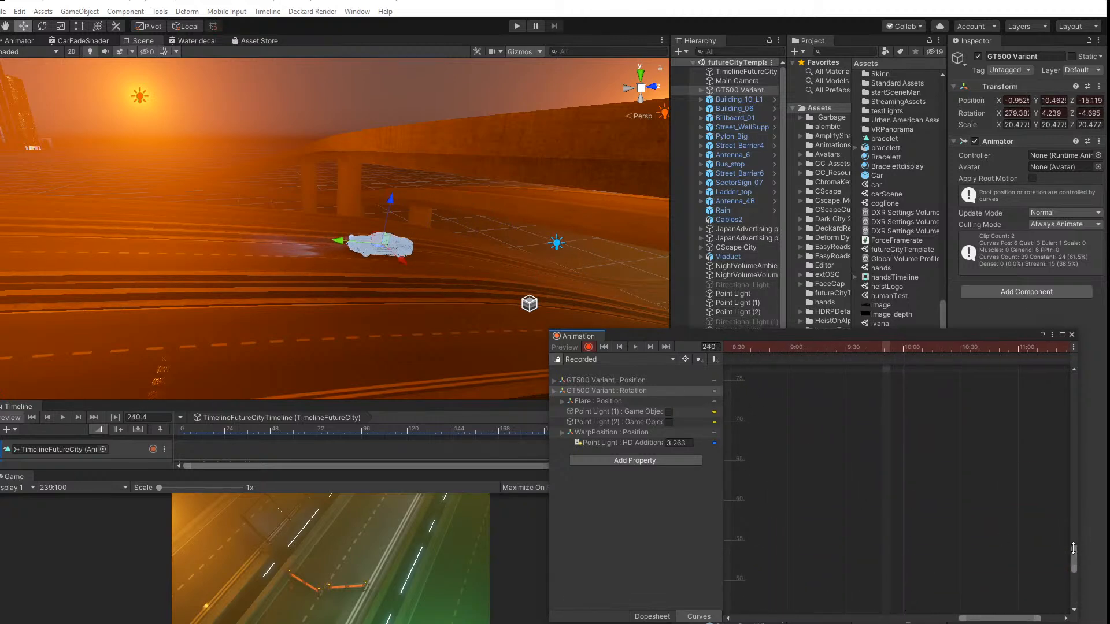
drag(1073, 548, 1073, 376)
mouse_move(909, 357)
mouse_down()
mouse_move(797, 355)
mouse_move(904, 366)
mouse_up()
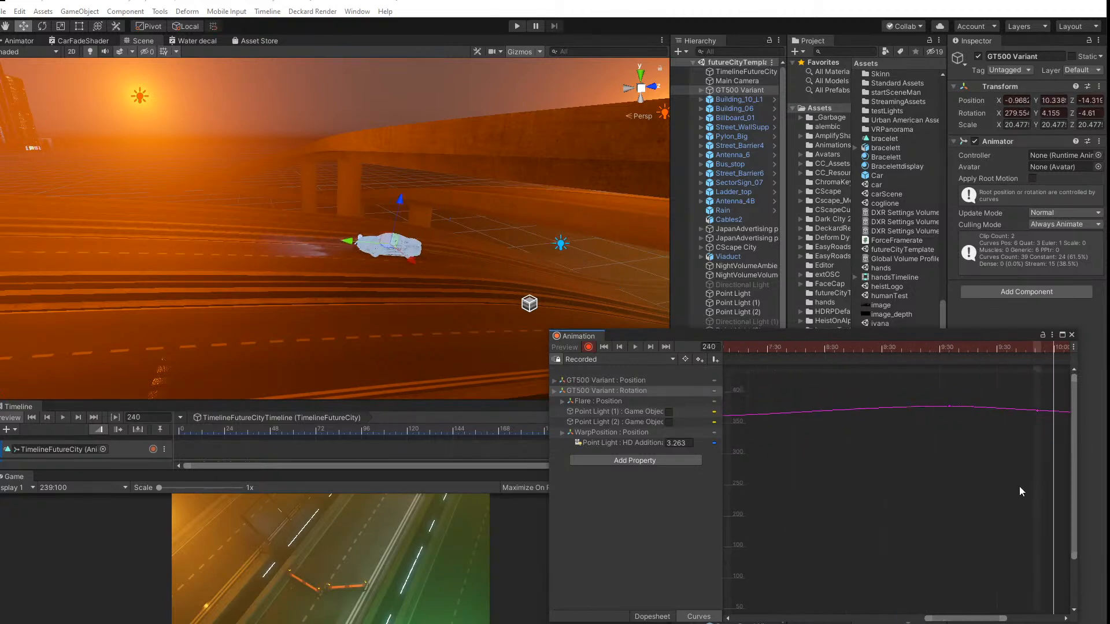
key(a)
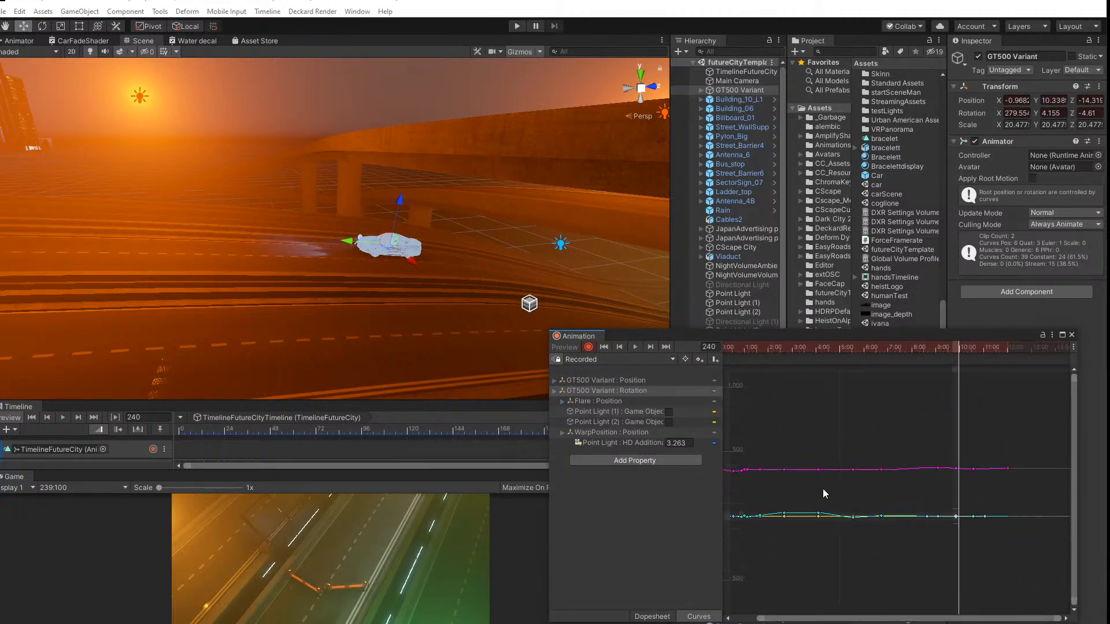
Step: Delete the car's rotation keys near frame 236 and show its position curves at frame 246
scroll(782, 487, up, 12)
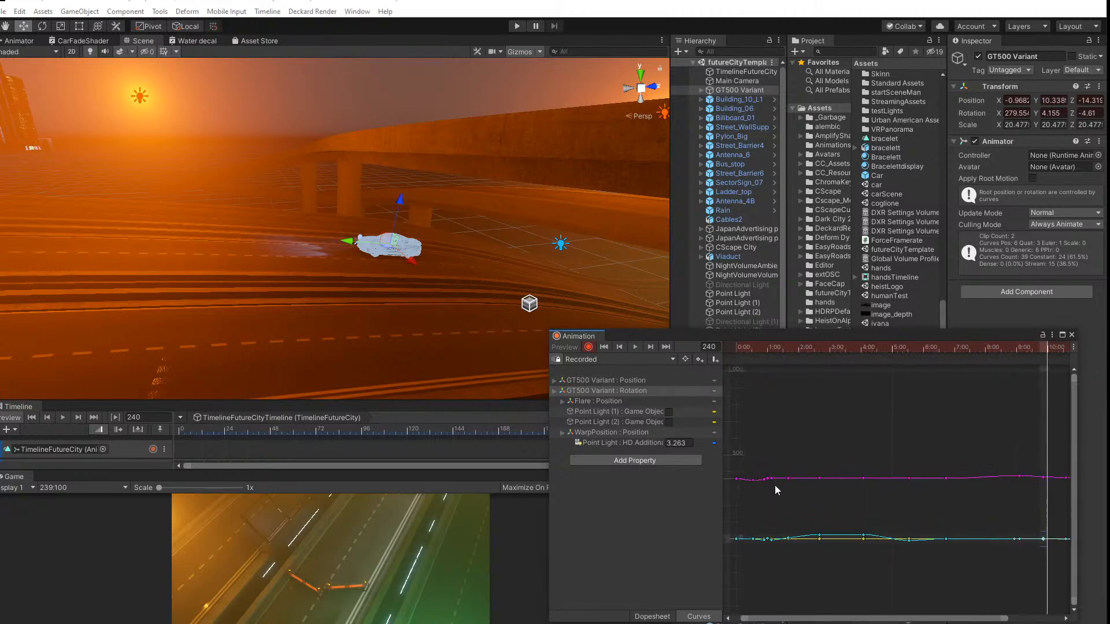
middle_drag(766, 491, 731, 498)
middle_drag(1018, 482, 814, 445)
scroll(896, 483, up, 10)
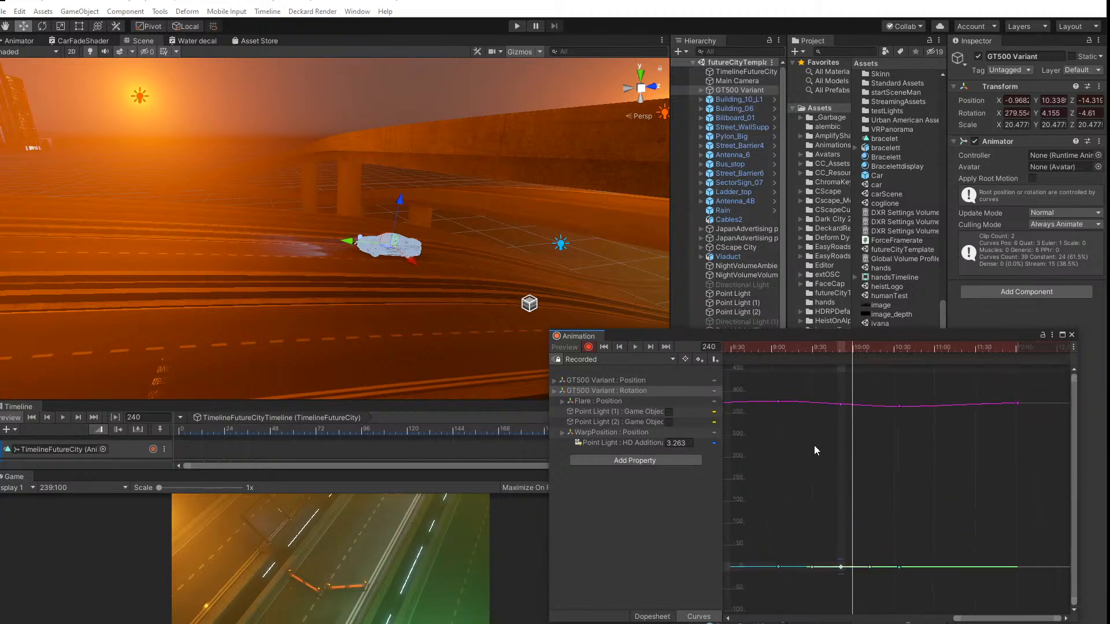
drag(824, 366, 855, 602)
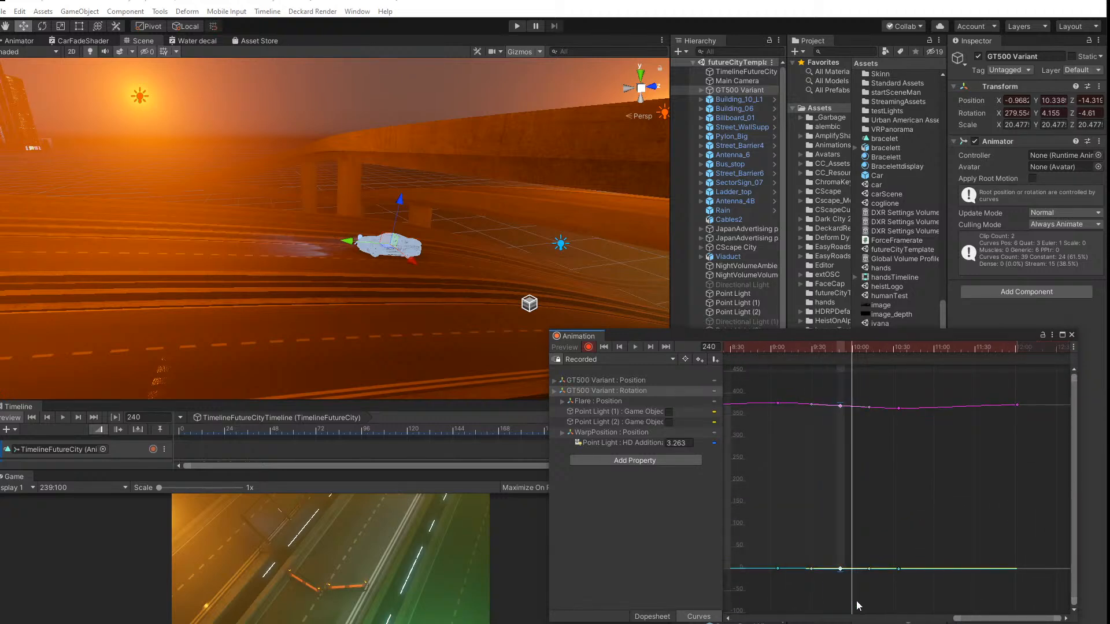
key(Delete)
mouse_move(855, 351)
mouse_down()
mouse_move(772, 355)
mouse_move(871, 364)
mouse_up()
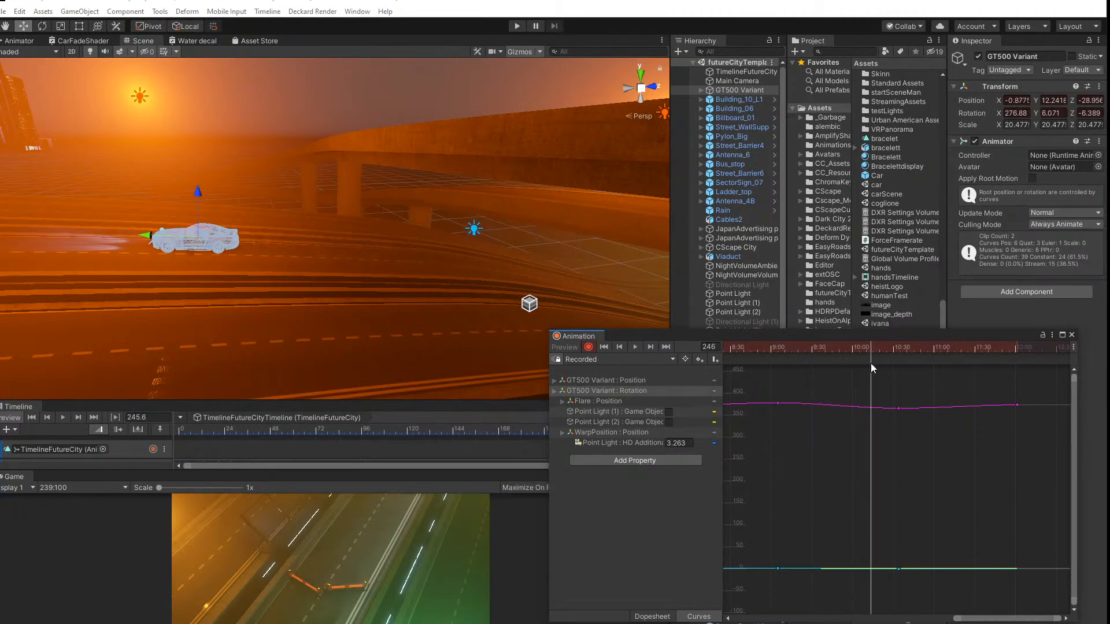
click(647, 382)
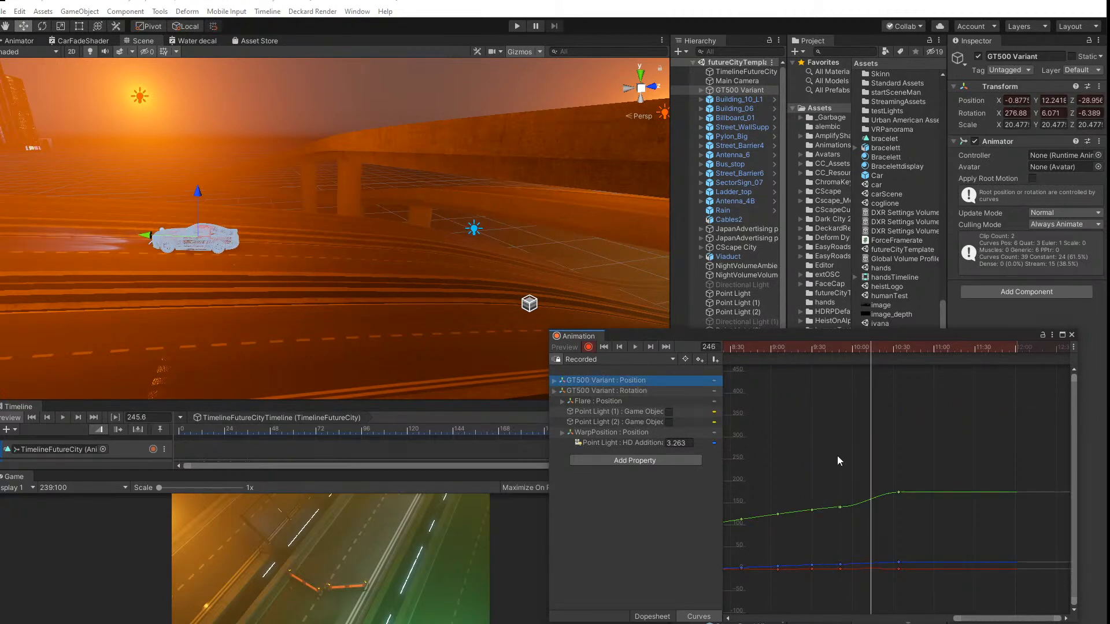
Step: Try flattening the end of the green position curve by lowering its key near frame 254 and deleting the position keys there
click(841, 507)
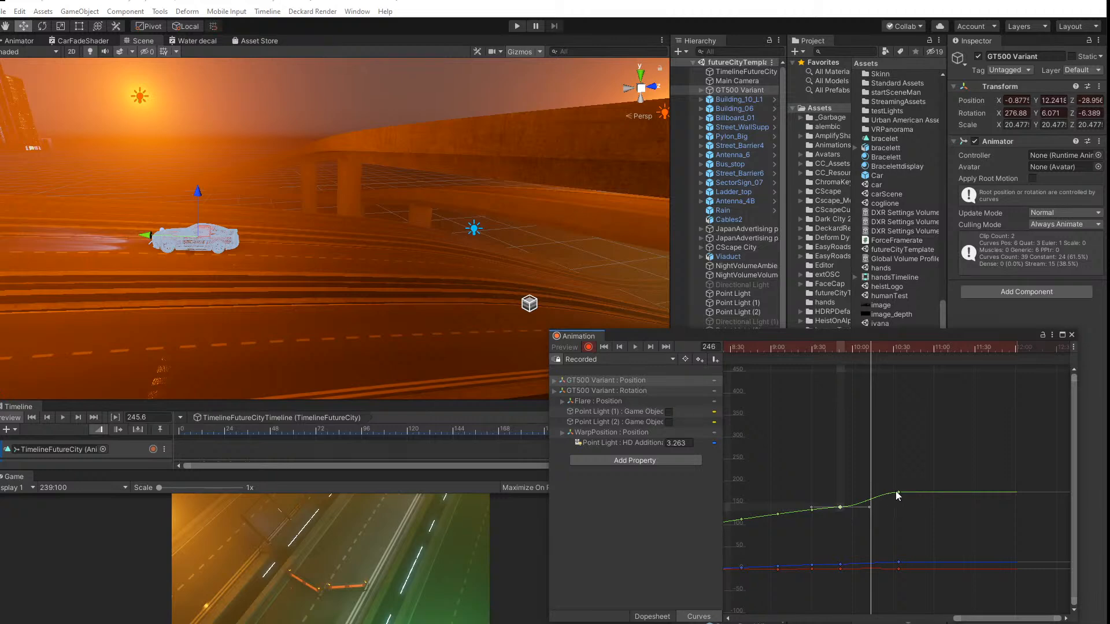
drag(890, 473, 898, 503)
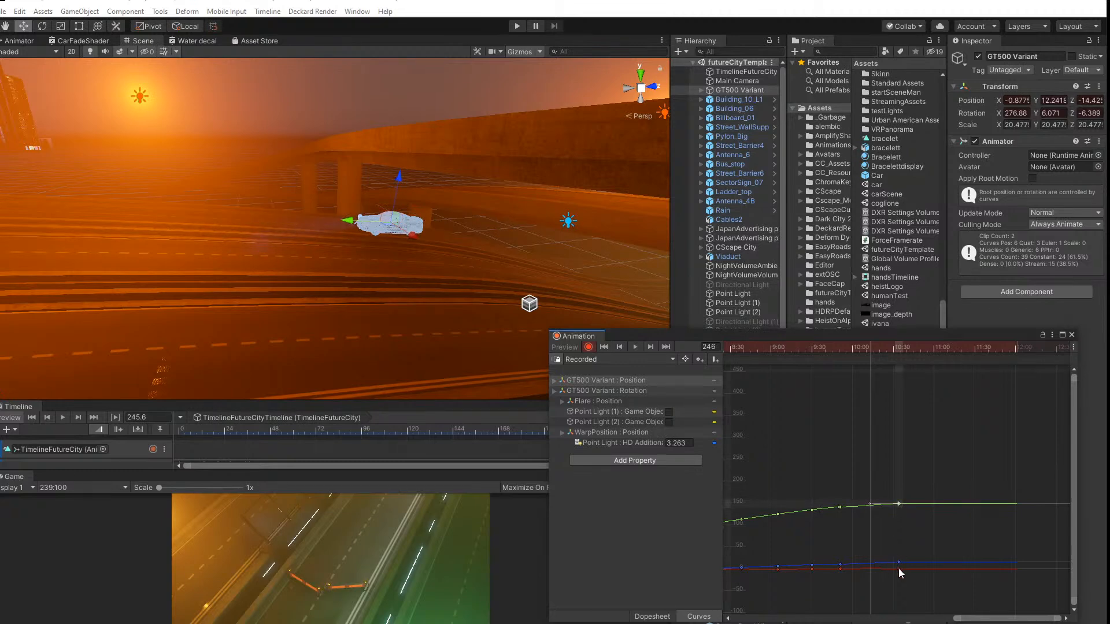
drag(859, 349, 939, 366)
drag(868, 440, 922, 580)
key(Delete)
click(762, 349)
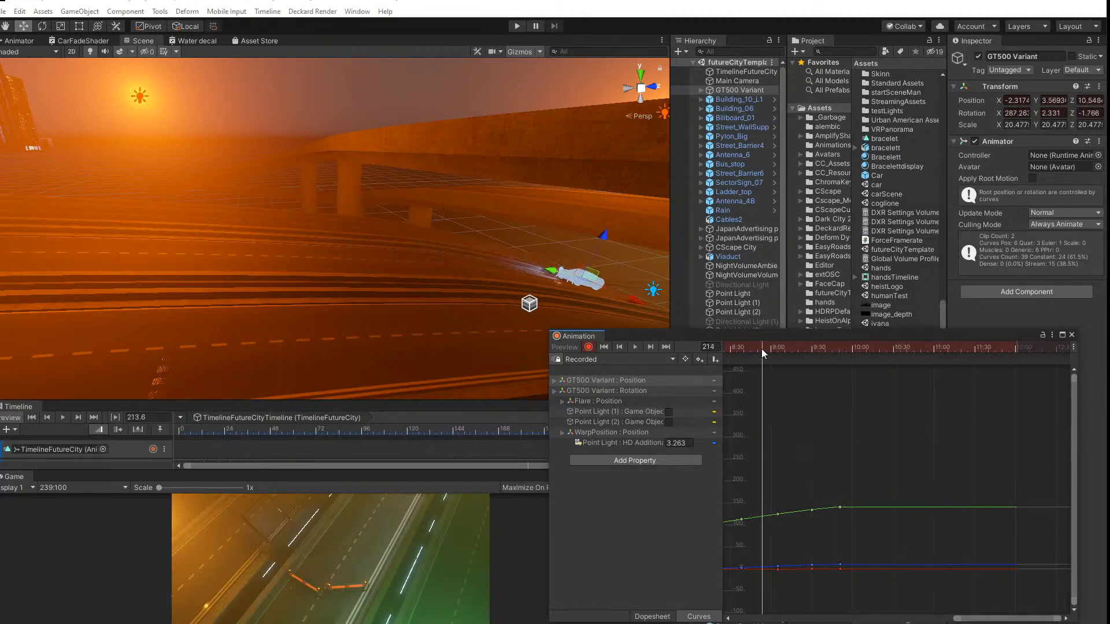
drag(762, 348, 871, 374)
Step: Undo the deletion and lowering of the position keys near frame 254
scroll(843, 502, up, 5)
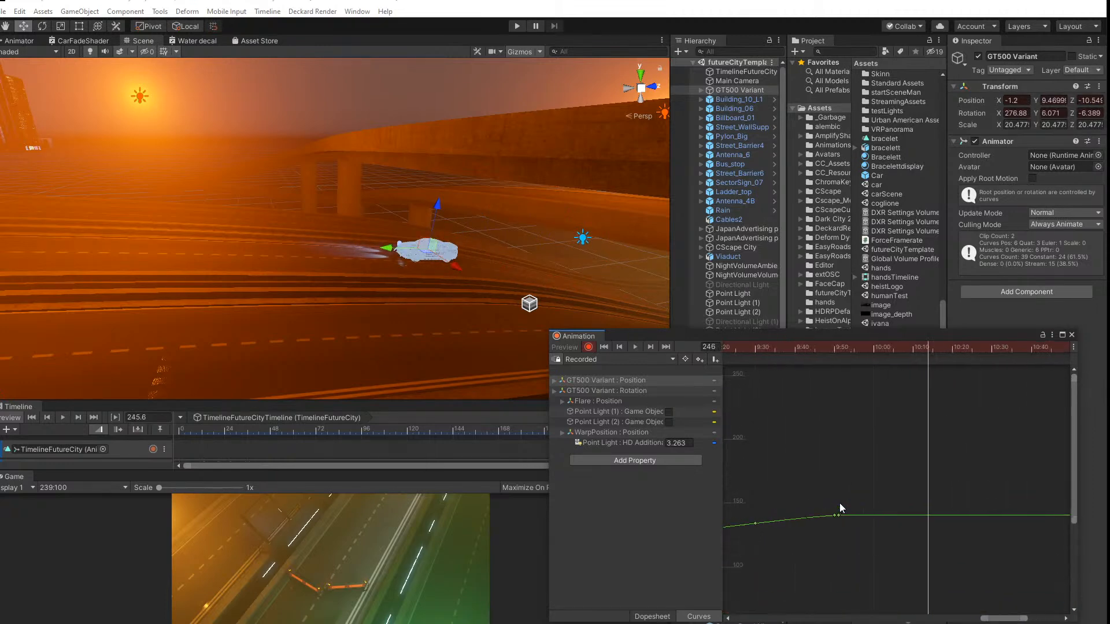
scroll(843, 504, up, 2)
key(ctrl+z)
key(ctrl+z)
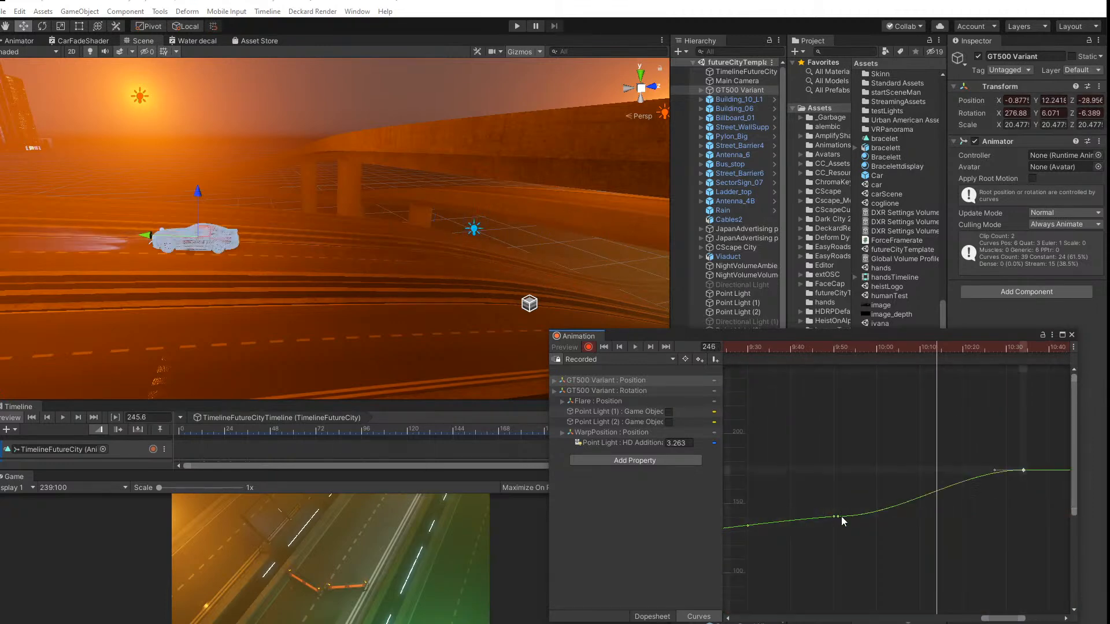
Step: Delete the redundant key of the closely spaced pair on the green position curve near frame 236
click(837, 516)
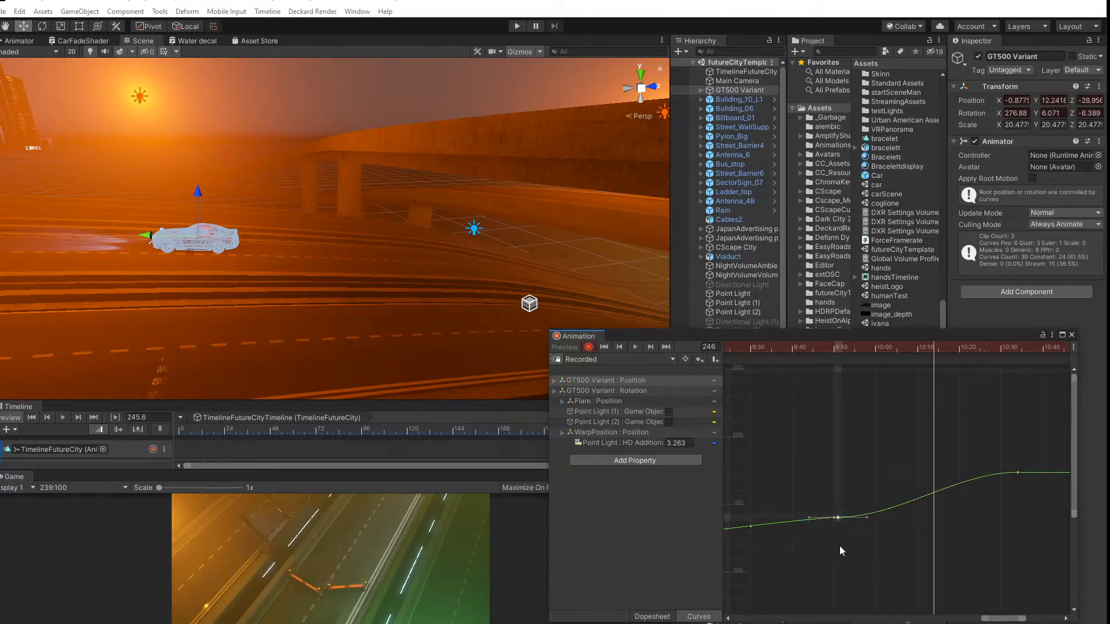
middle_drag(840, 546, 843, 456)
key(Delete)
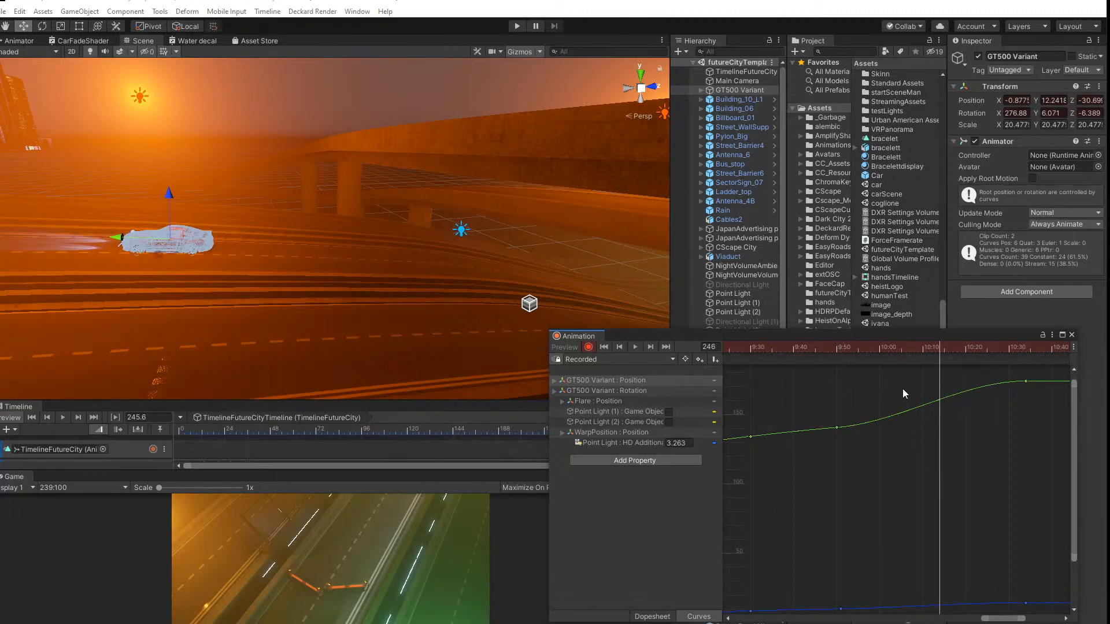
Step: Raise the green position curve's key near frame 254 and adjust the curve from frame 236 into a smoother climb
scroll(887, 444, down, 5)
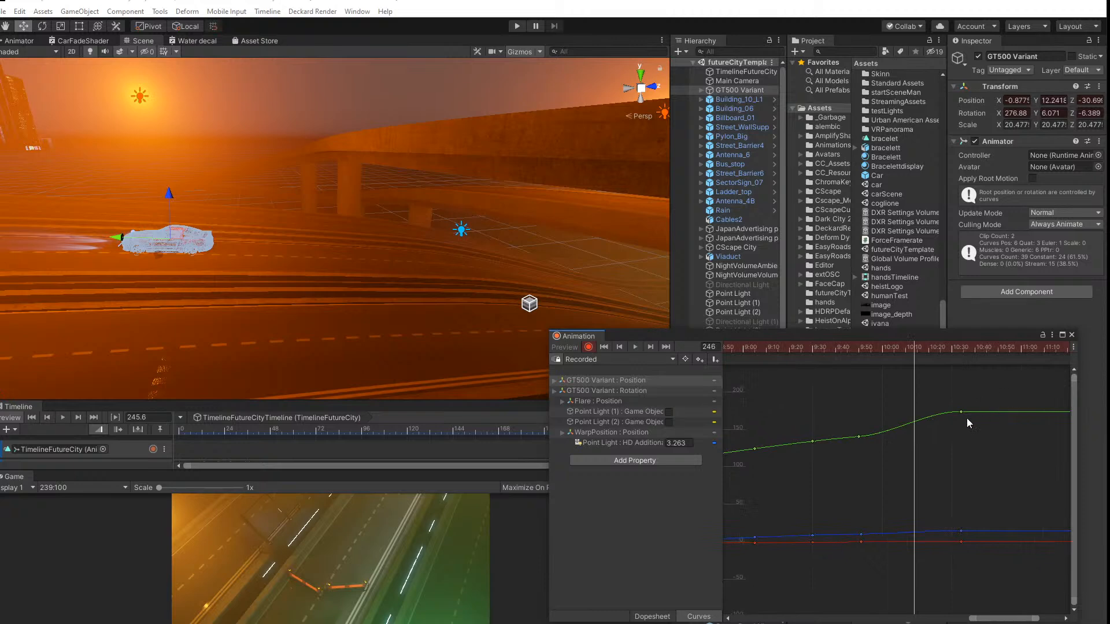
mouse_move(961, 412)
mouse_down()
mouse_move(962, 433)
mouse_move(962, 412)
mouse_up()
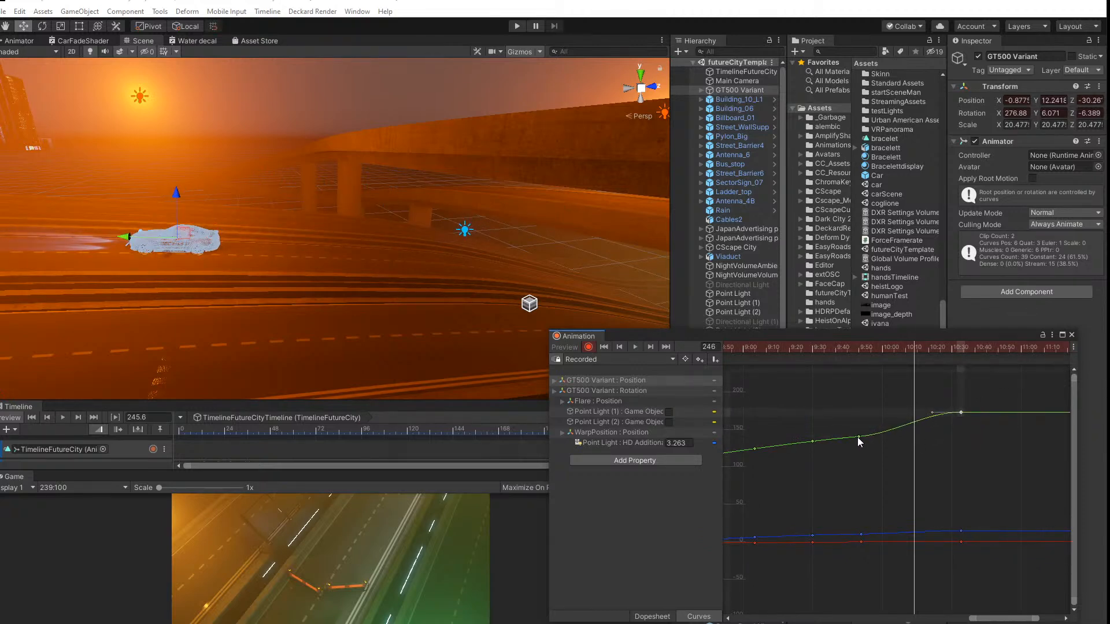
drag(858, 437, 960, 399)
click(961, 412)
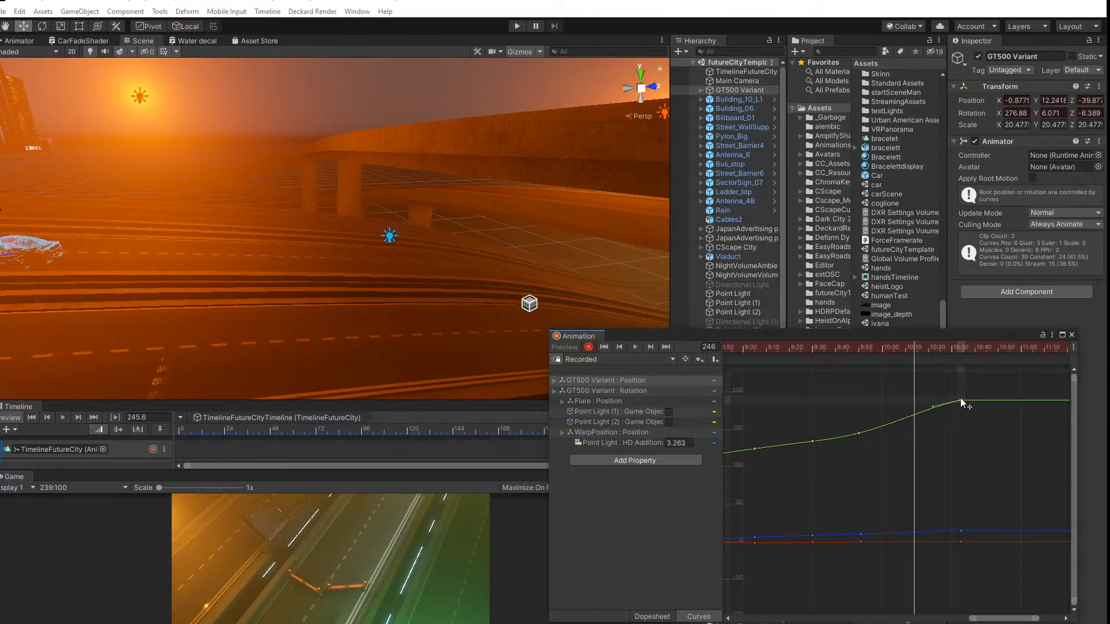
Step: At the frame 254 keyframe, raise the car against the road to a Y position of 15.11
drag(873, 347, 932, 355)
scroll(333, 271, down, 8)
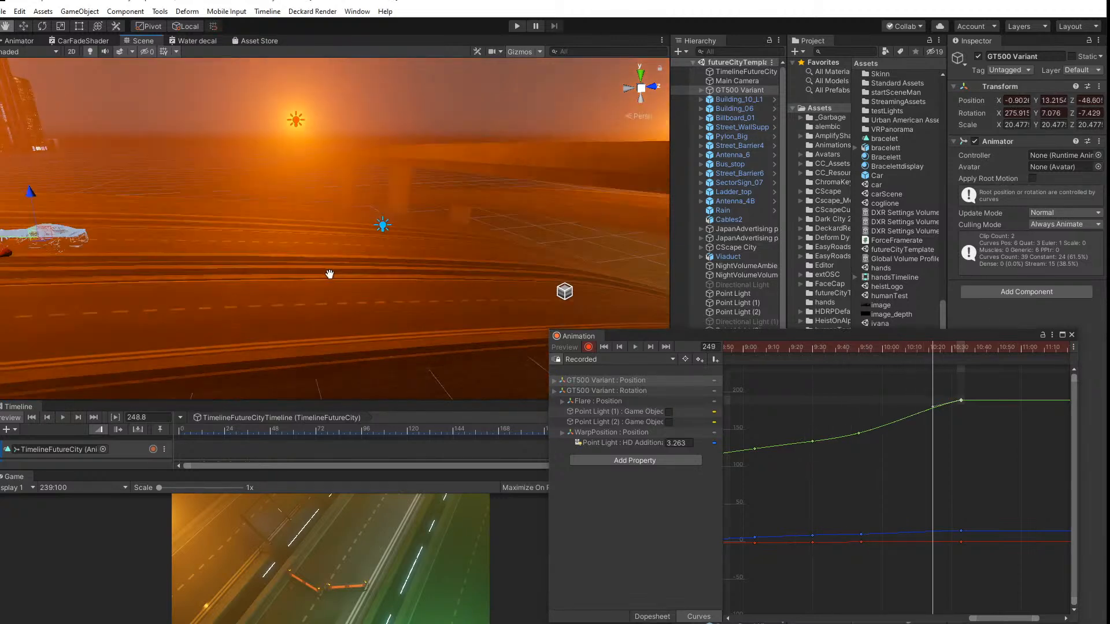
middle_drag(311, 283, 329, 292)
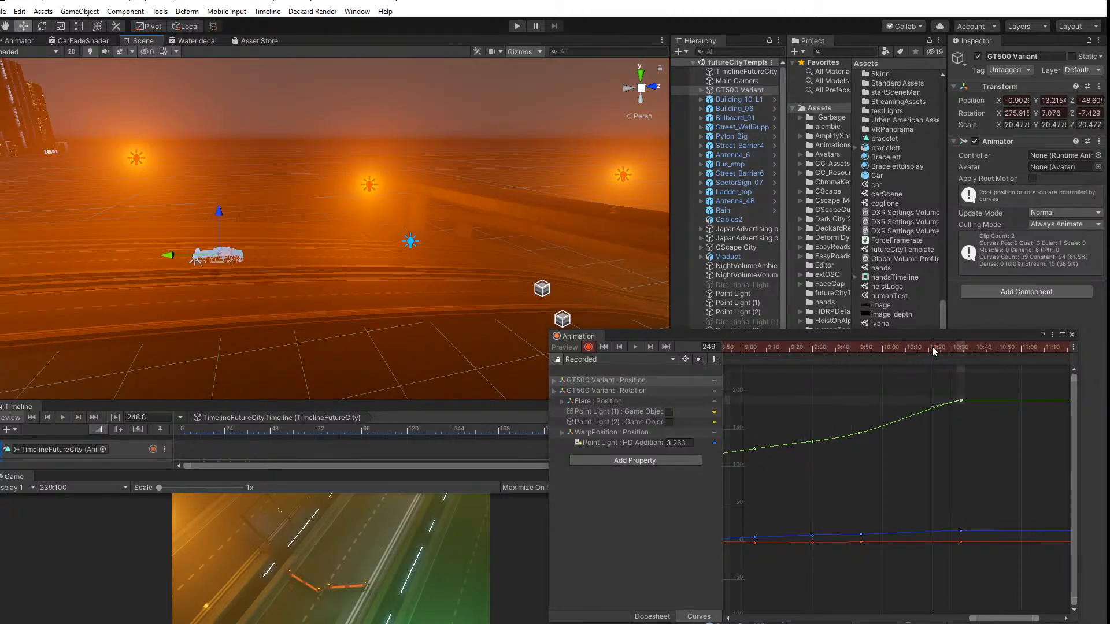
drag(934, 351, 963, 354)
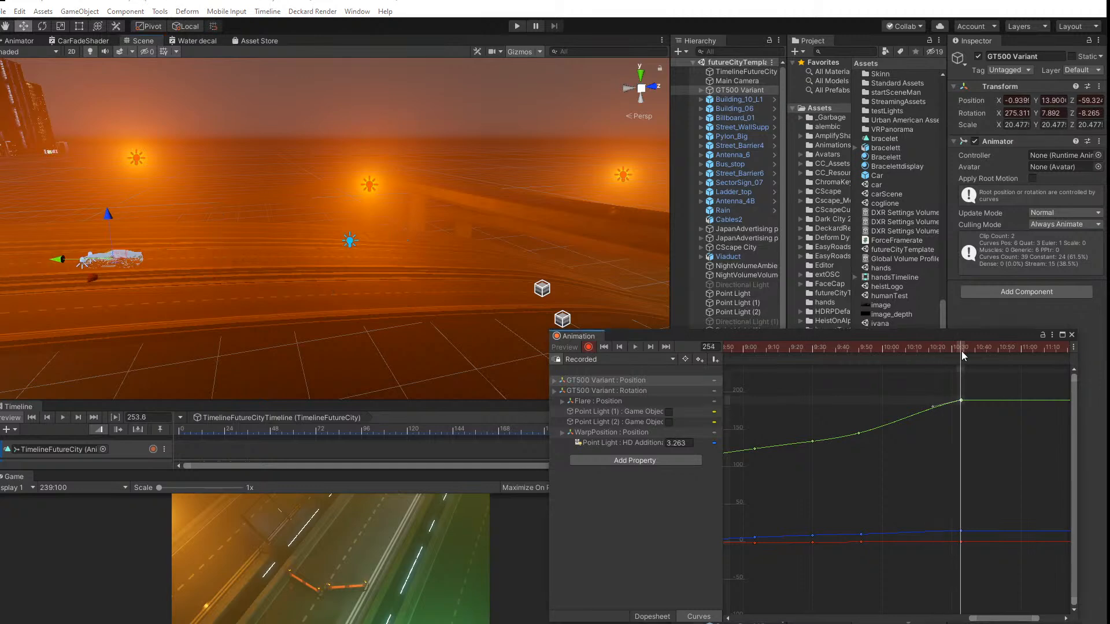
click(620, 346)
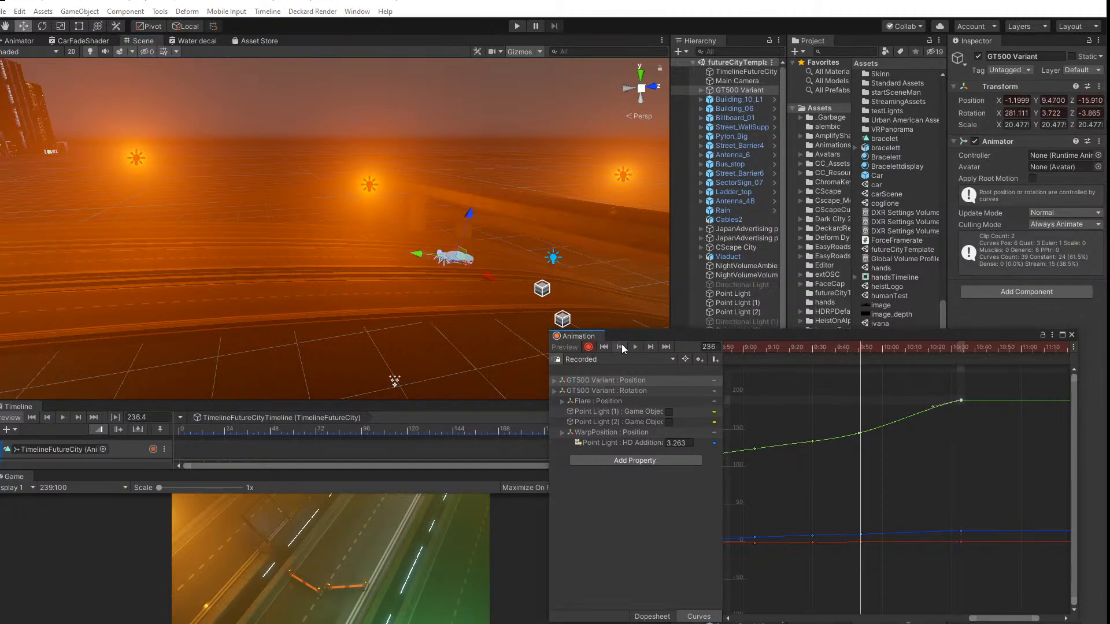
click(651, 347)
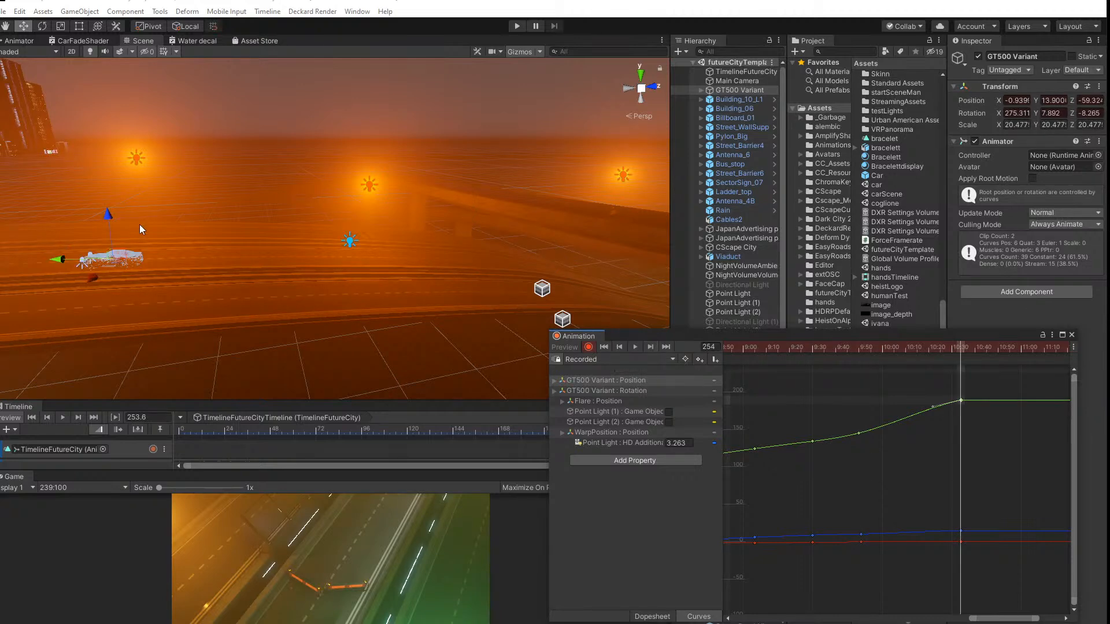
drag(109, 220, 108, 209)
scroll(95, 255, up, 4)
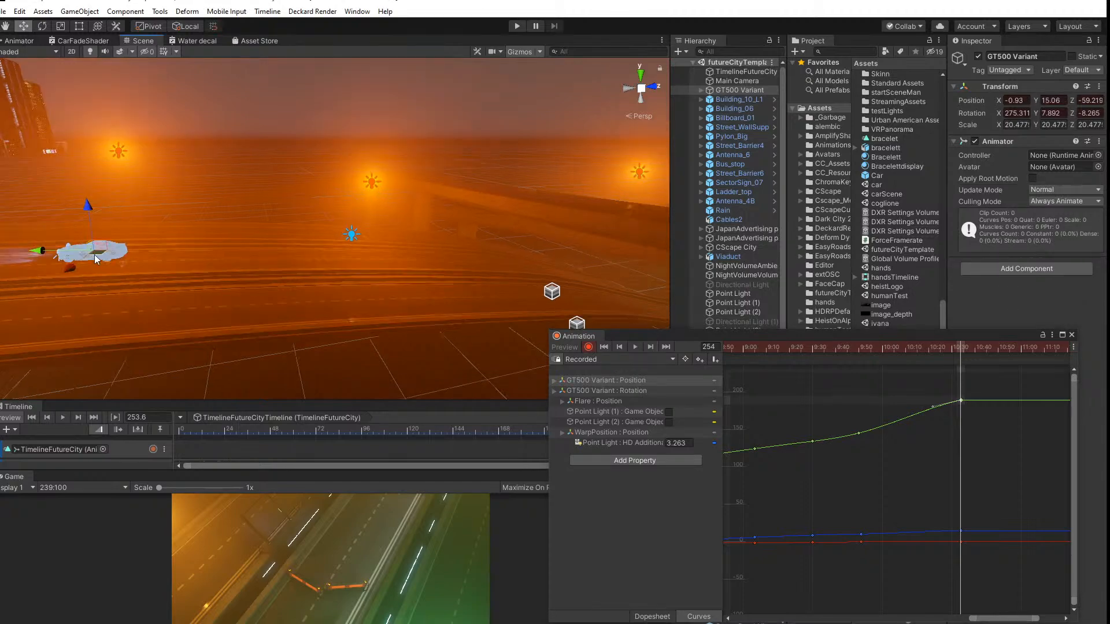
middle_drag(95, 255, 346, 178)
scroll(232, 215, up, 5)
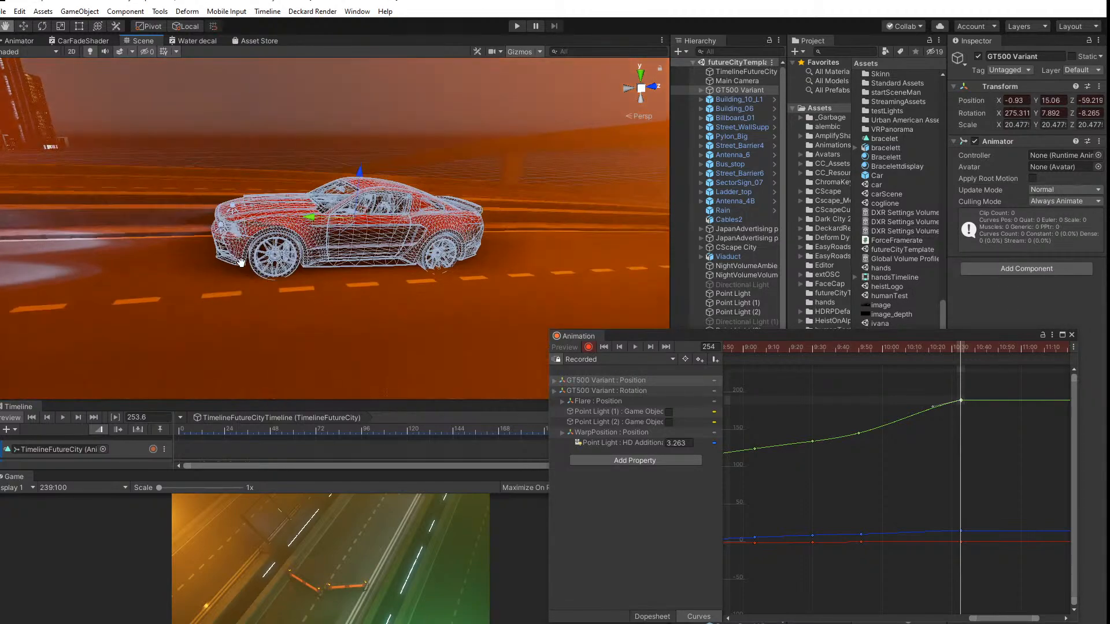
drag(359, 171, 359, 169)
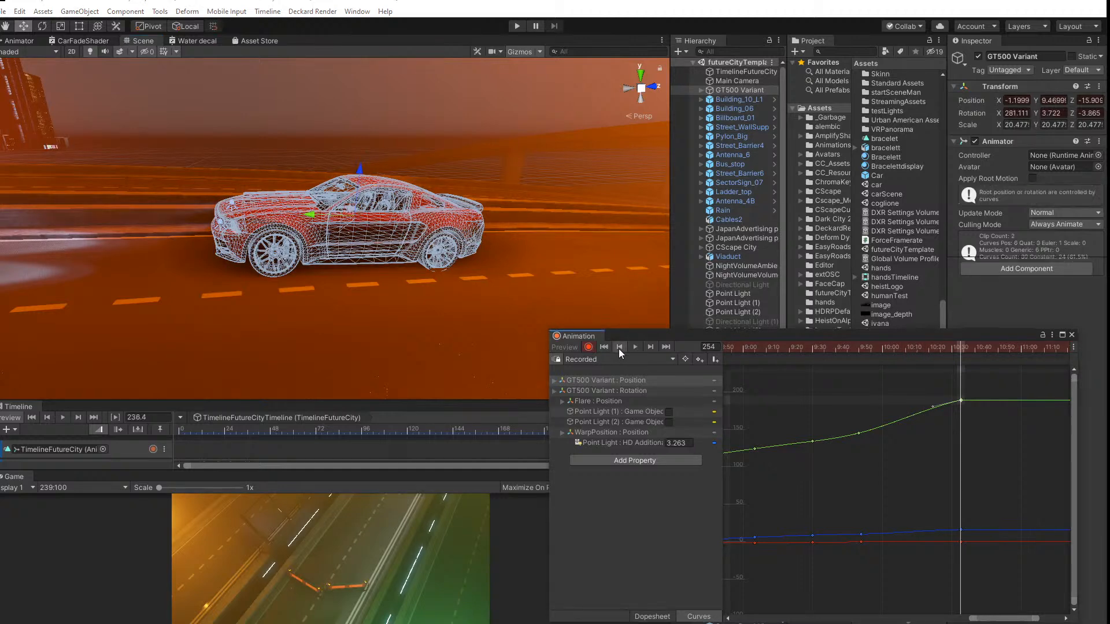
Step: At frame 254, tilt the car to a Y rotation of 9.406, raise it to Y 15.14, and check it at frame 250
click(619, 349)
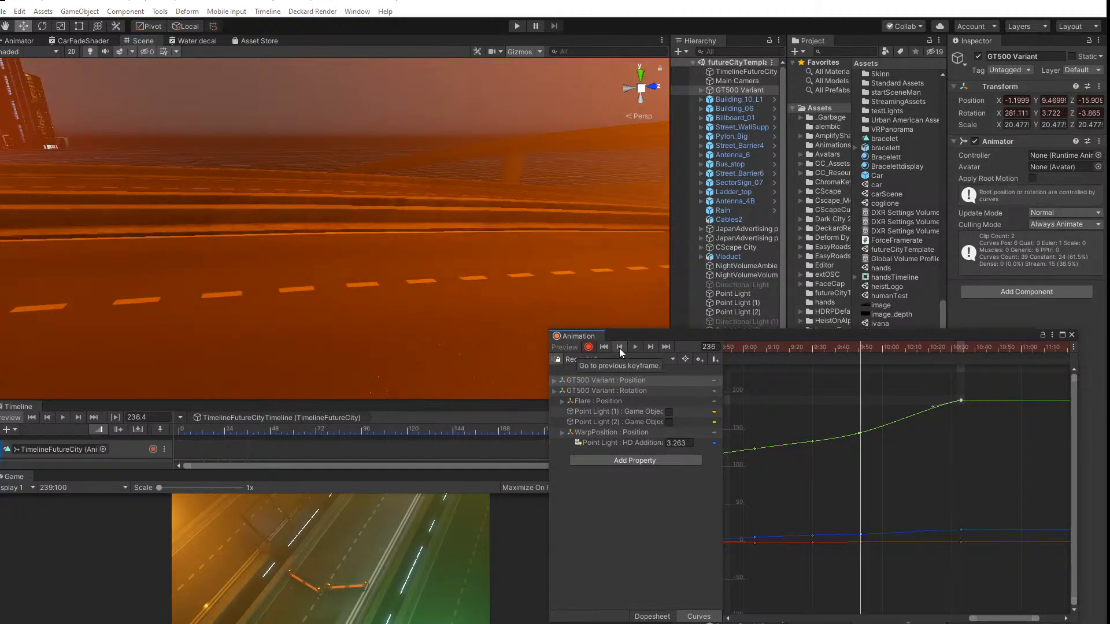
click(904, 348)
click(651, 348)
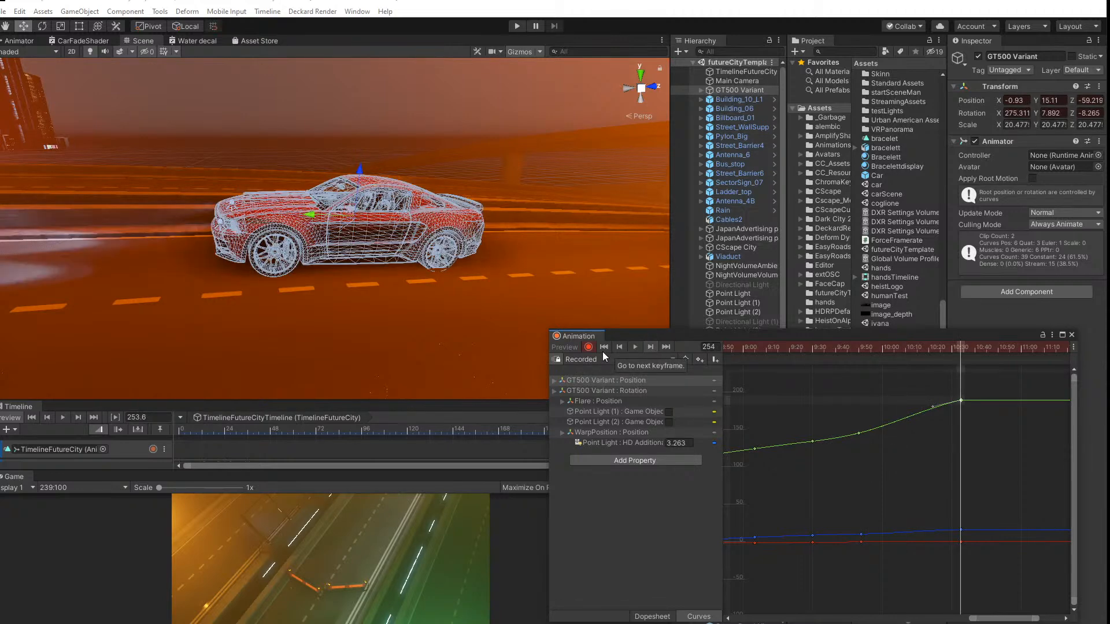
click(42, 26)
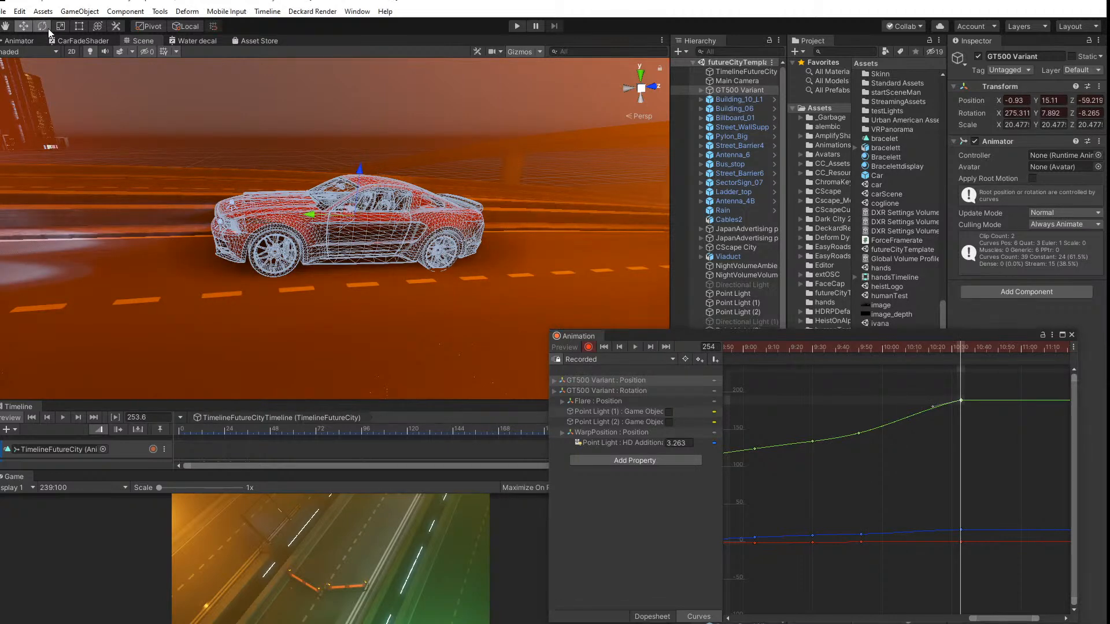
drag(333, 188, 279, 179)
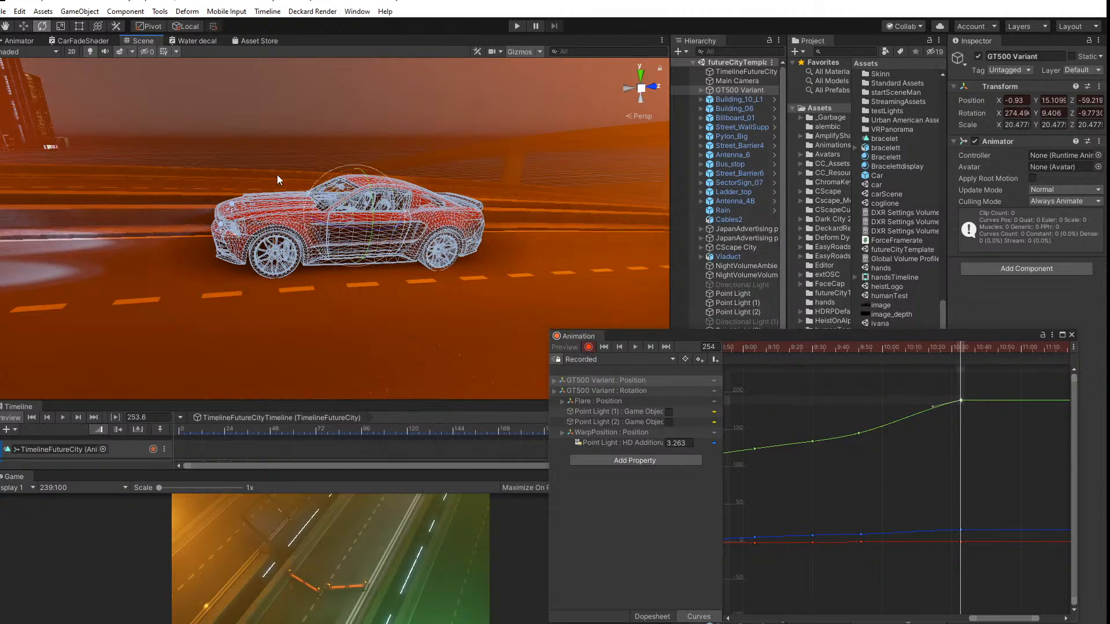
key(w)
drag(355, 175, 359, 172)
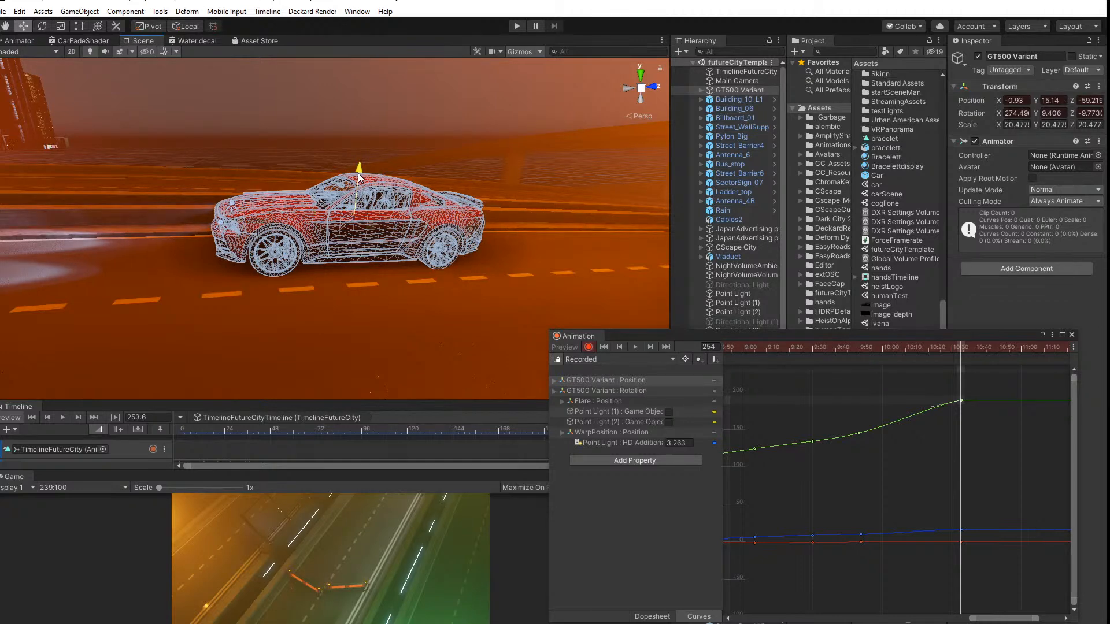
drag(969, 349, 938, 353)
scroll(314, 228, down, 5)
middle_drag(314, 228, 228, 247)
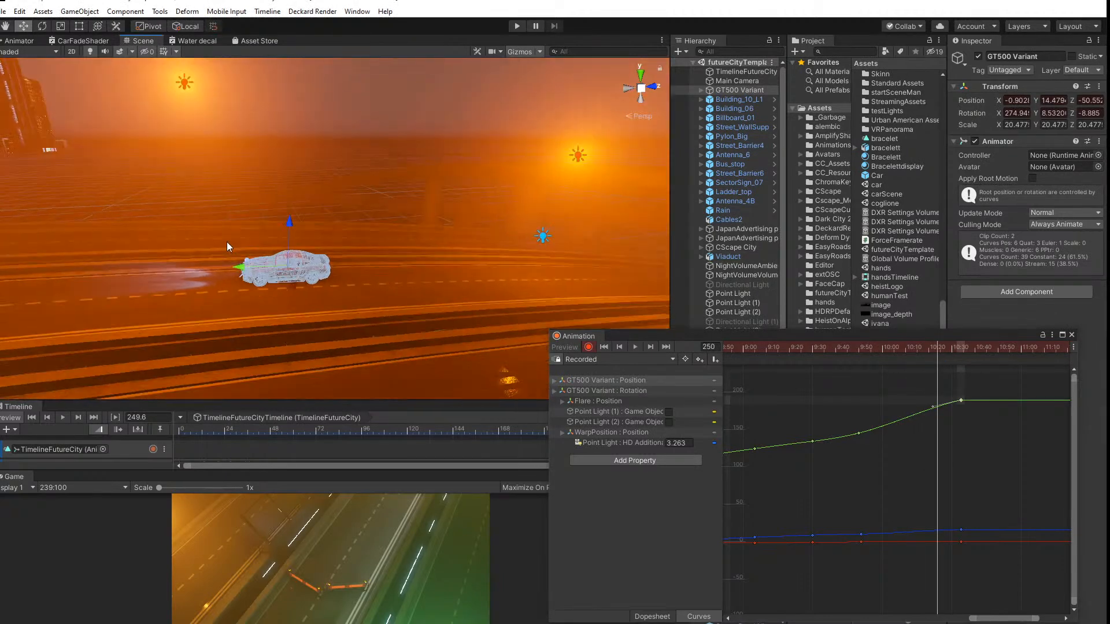
Step: At frame 236, raise the car to a Y position of 10.19 and slightly adjust its rotation to match the road
drag(948, 355, 860, 362)
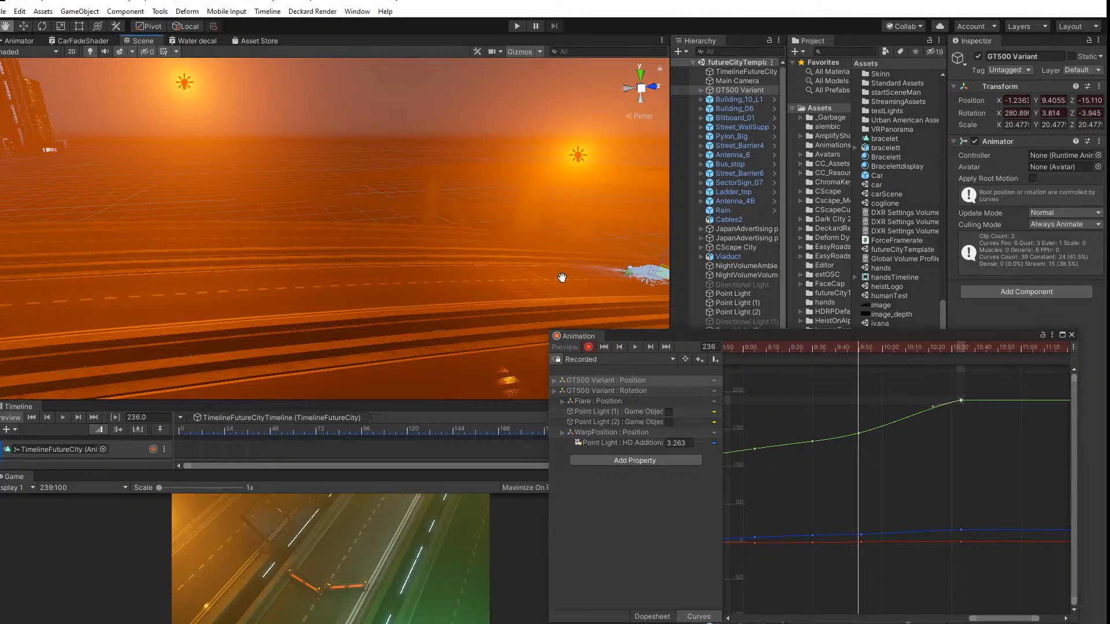
middle_drag(359, 191, 356, 266)
scroll(357, 266, up, 5)
middle_drag(460, 278, 249, 182)
scroll(477, 297, up, 3)
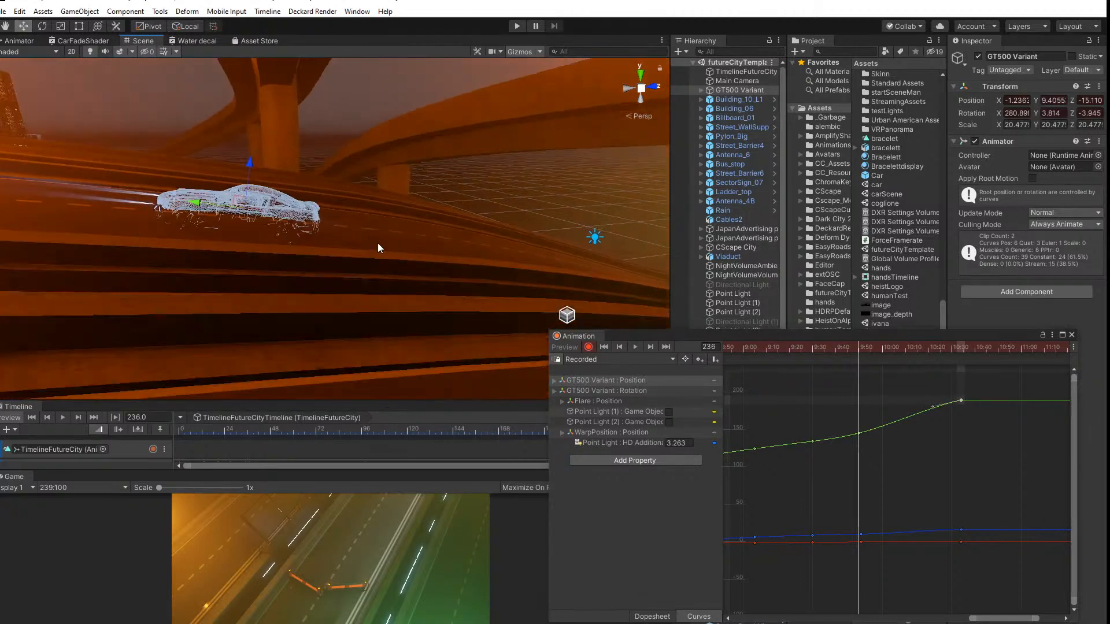
click(618, 347)
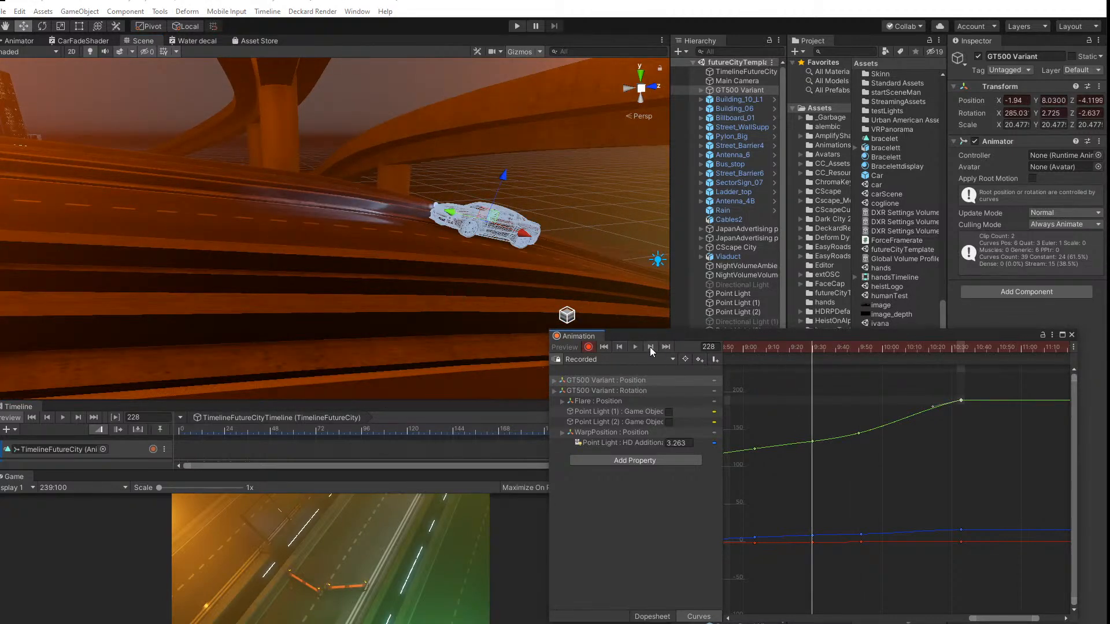
click(650, 347)
drag(246, 171, 251, 144)
key(e)
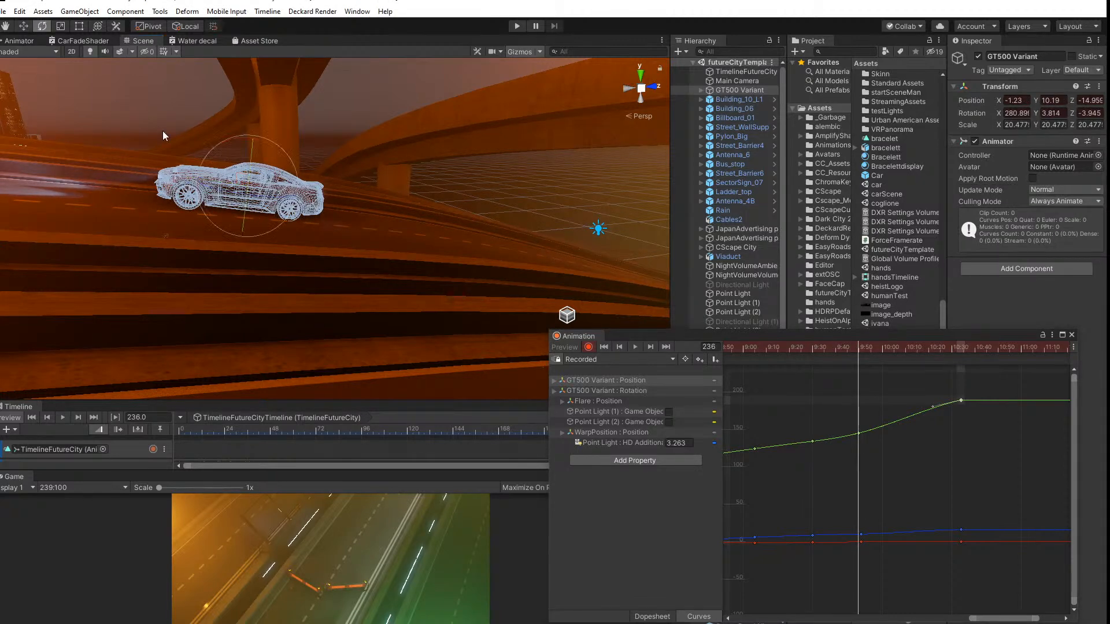
drag(231, 140, 232, 142)
Step: Check the car's contact with the road at frame 245 and examine its position curves around frame 236
drag(857, 347, 910, 359)
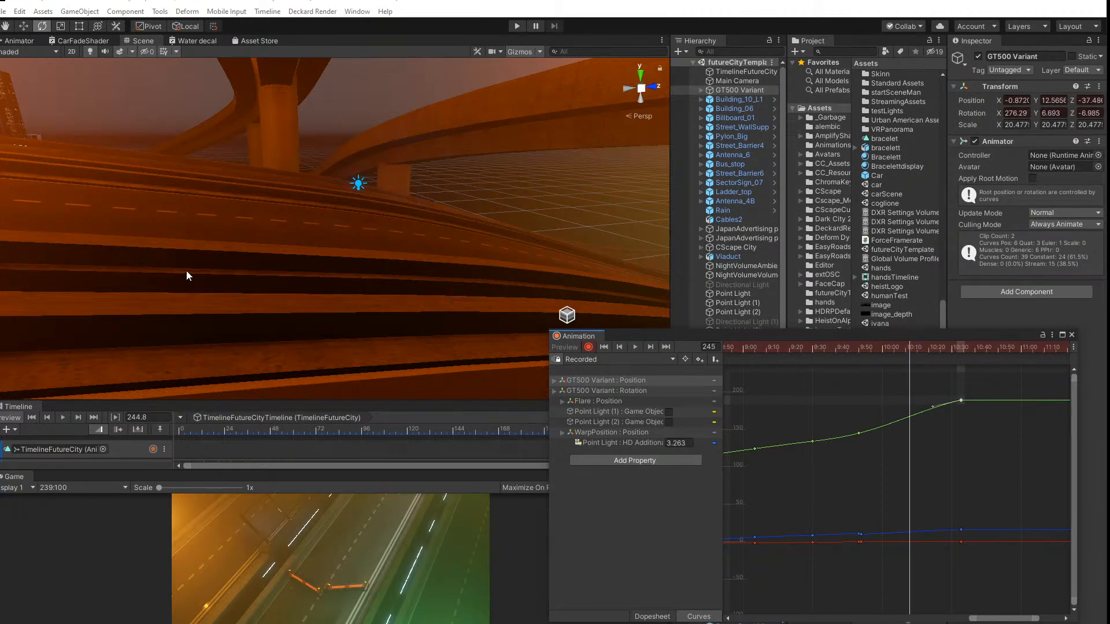
middle_drag(189, 274, 389, 264)
scroll(393, 264, down, 4)
scroll(845, 512, up, 4)
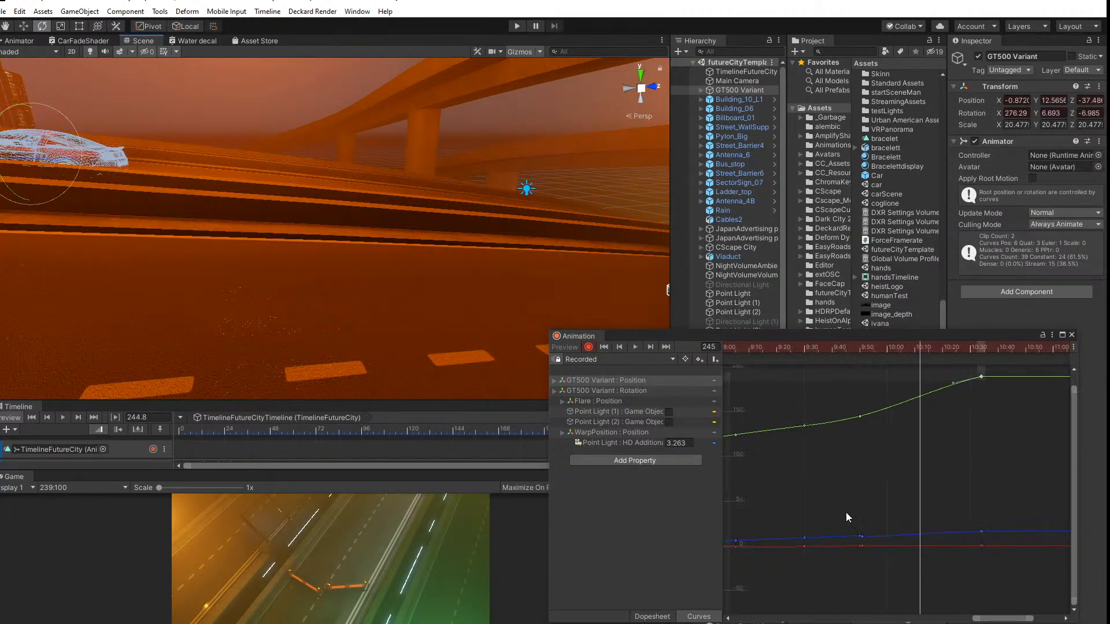
Step: Delete the extra position keys right beside frame 236 and check the car's placement on the road at frame 236
drag(900, 546, 874, 588)
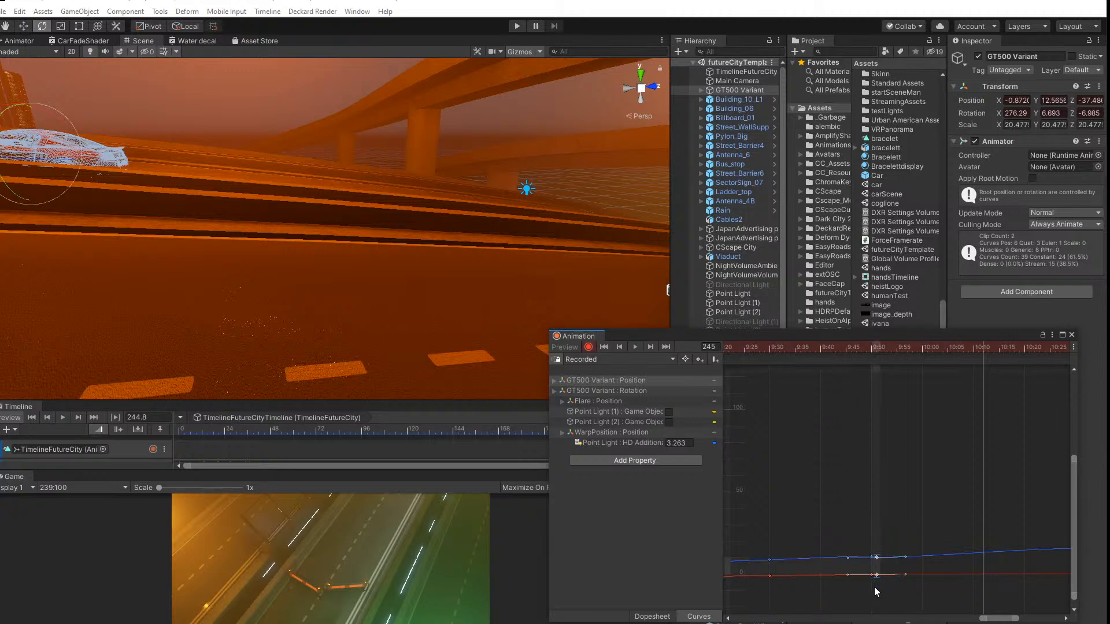
key(Delete)
drag(814, 348, 869, 363)
middle_drag(849, 441, 811, 584)
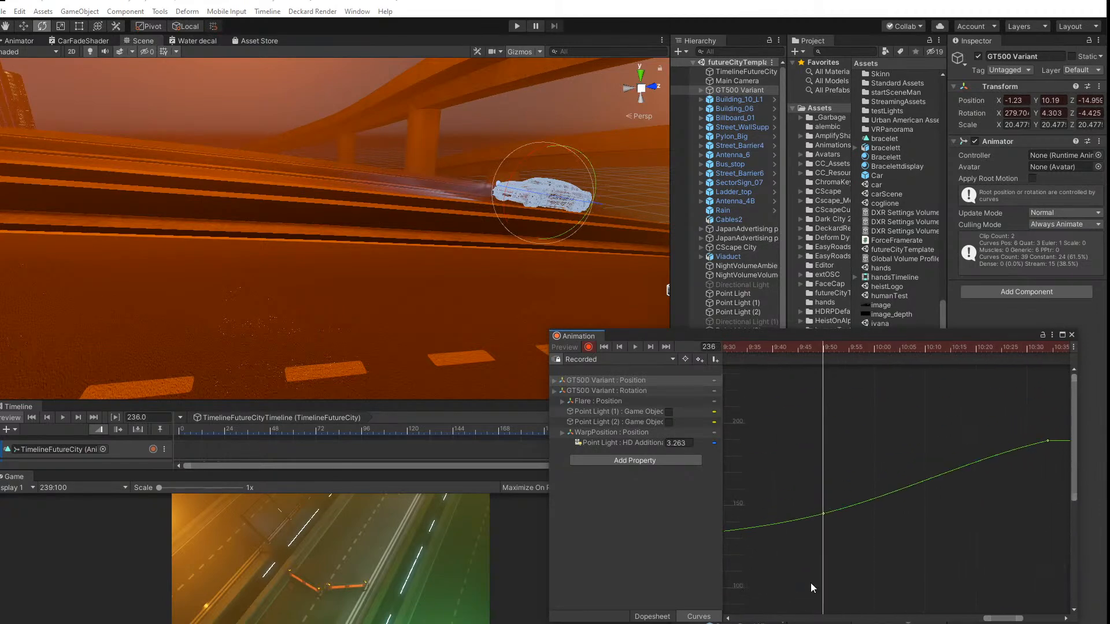
middle_drag(529, 217, 347, 175)
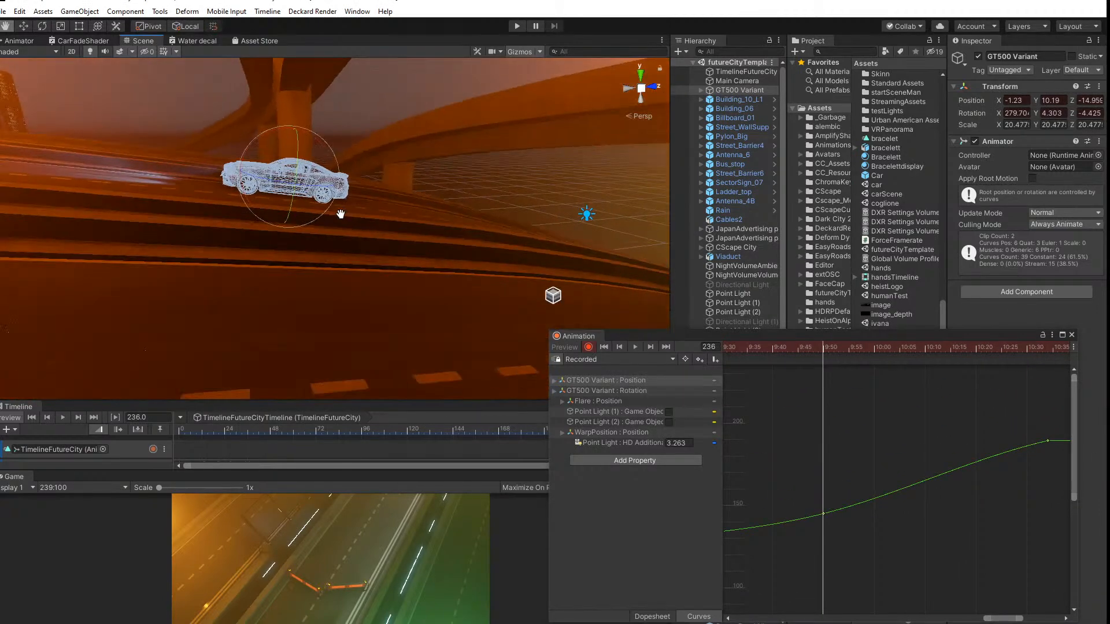
scroll(872, 449, down, 5)
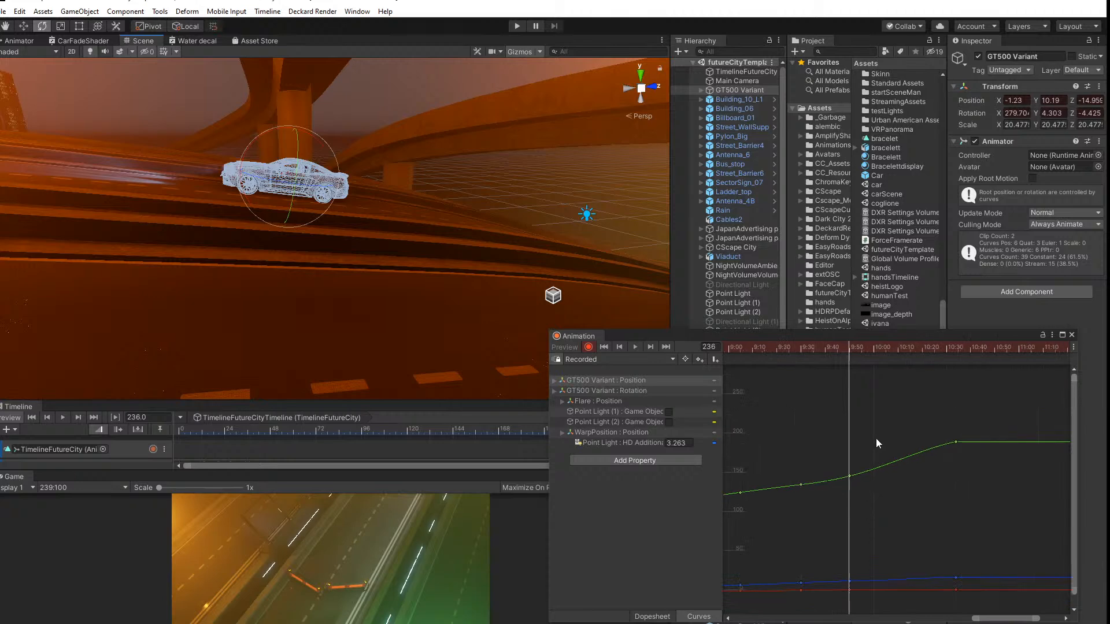
alt+drag(395, 214, 300, 217)
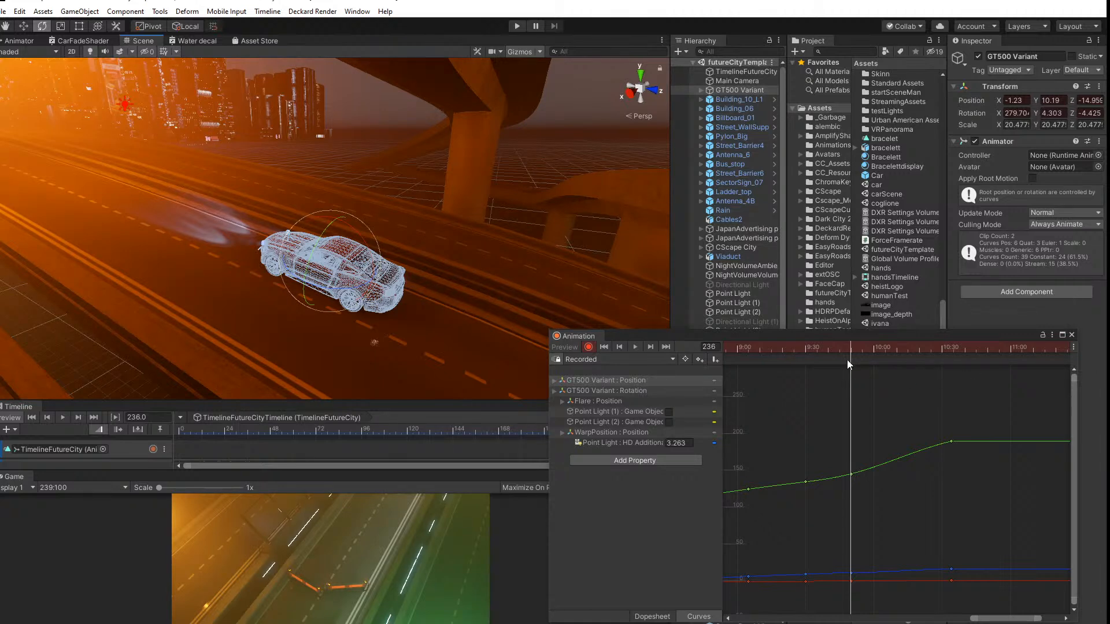
Step: Check the car's contact with the road between frame 236 and frame 252
drag(853, 354, 897, 358)
middle_drag(126, 226, 318, 279)
scroll(318, 279, up, 3)
right_drag(260, 298, 342, 288)
middle_drag(237, 294, 451, 231)
drag(907, 360, 942, 359)
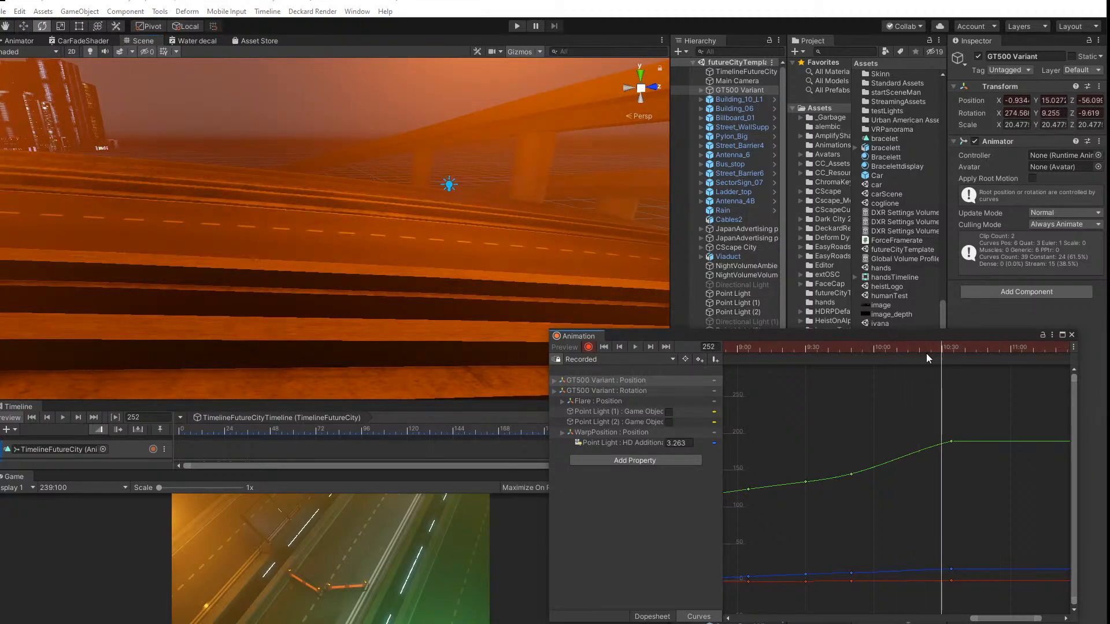
middle_drag(99, 232, 434, 251)
scroll(433, 253, down, 3)
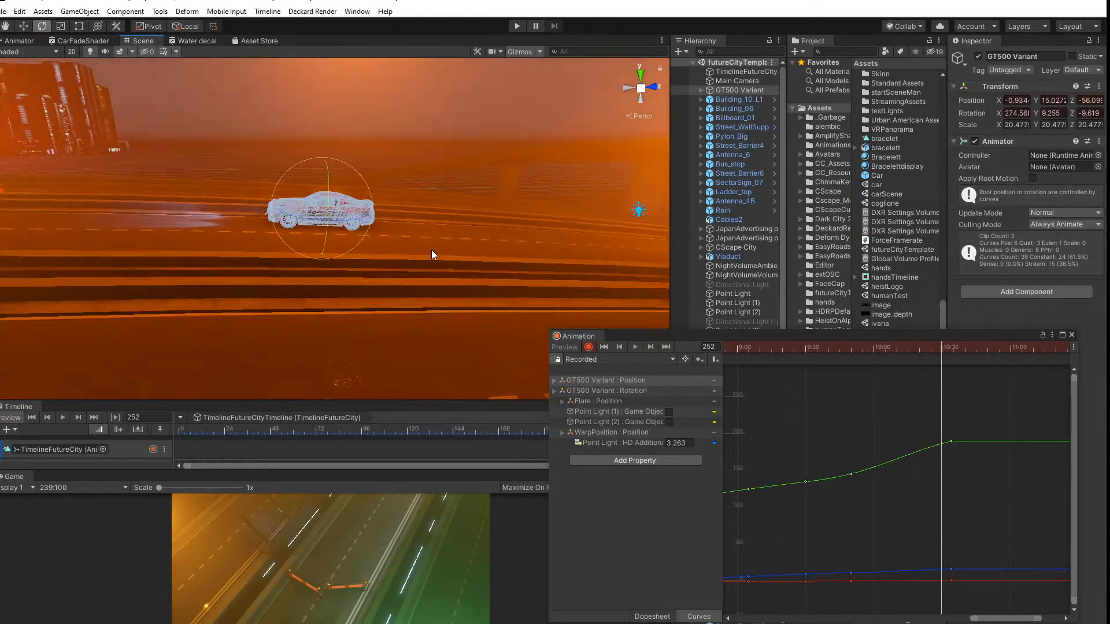
Step: Move the car's last position keys to 11:06 on the curves and delete its position keys at frame 236
drag(943, 422, 990, 611)
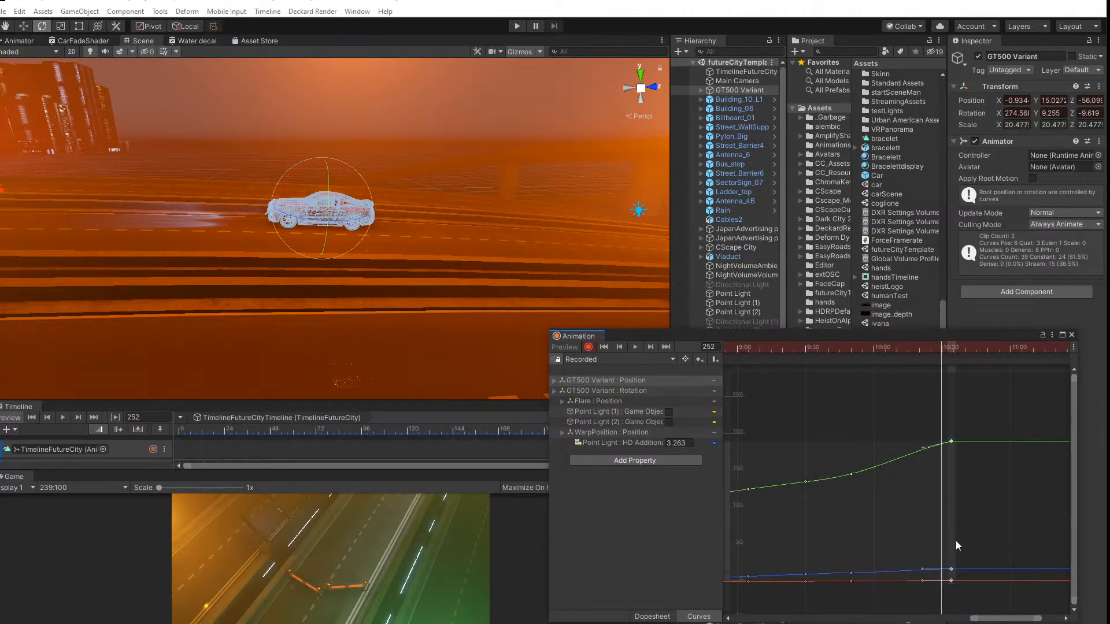
drag(953, 442, 1025, 439)
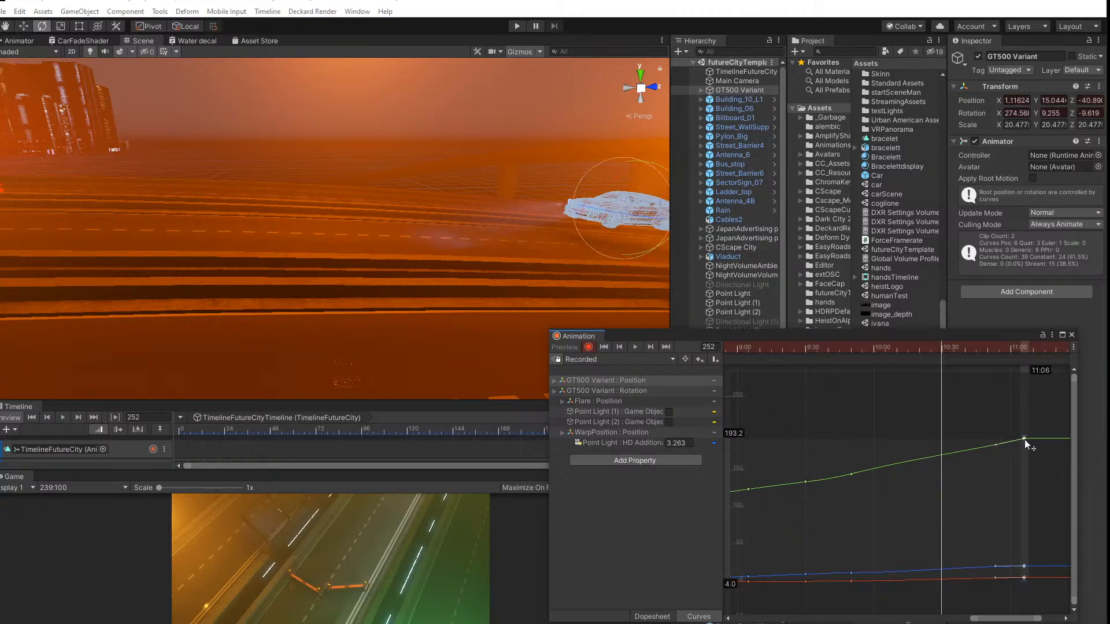
click(851, 473)
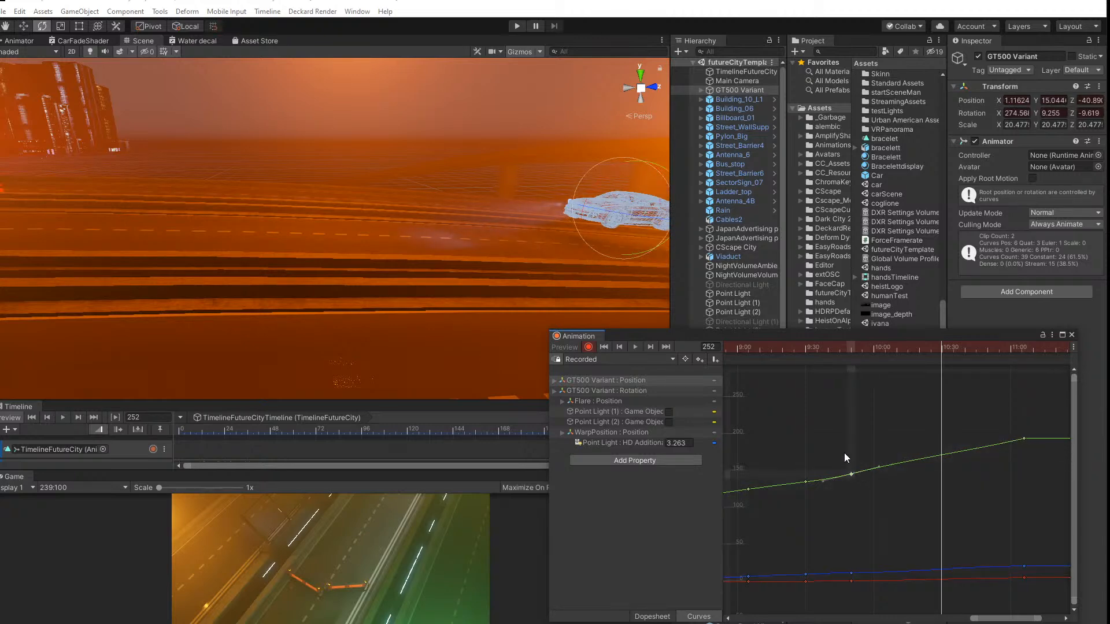
drag(844, 452, 869, 598)
key(Delete)
drag(1013, 421, 1039, 596)
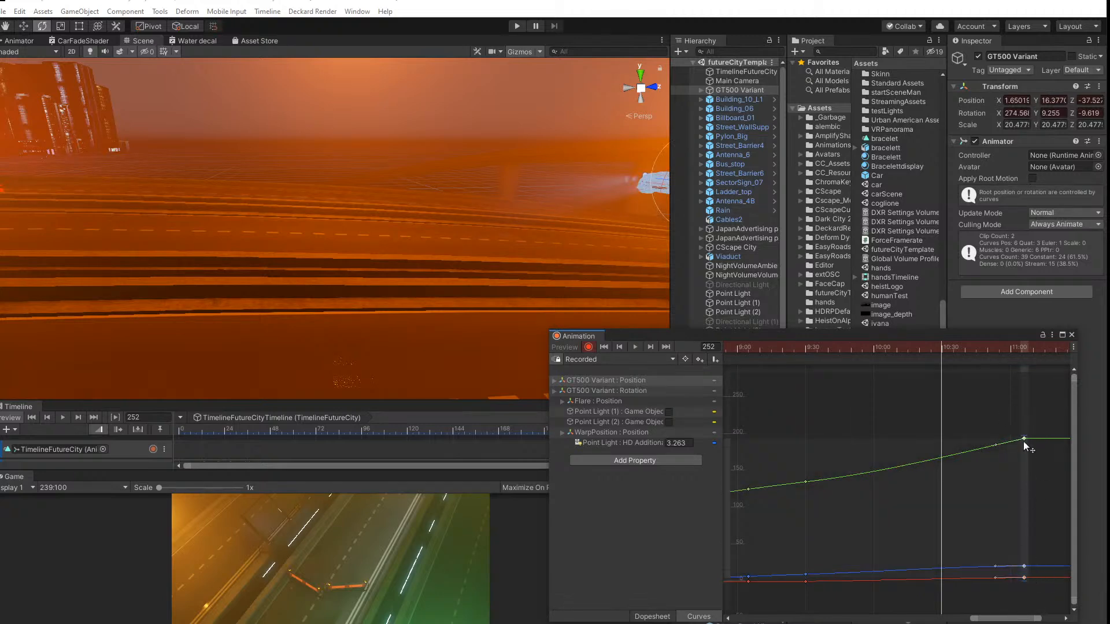
drag(1023, 442, 1027, 443)
middle_drag(608, 300, 419, 276)
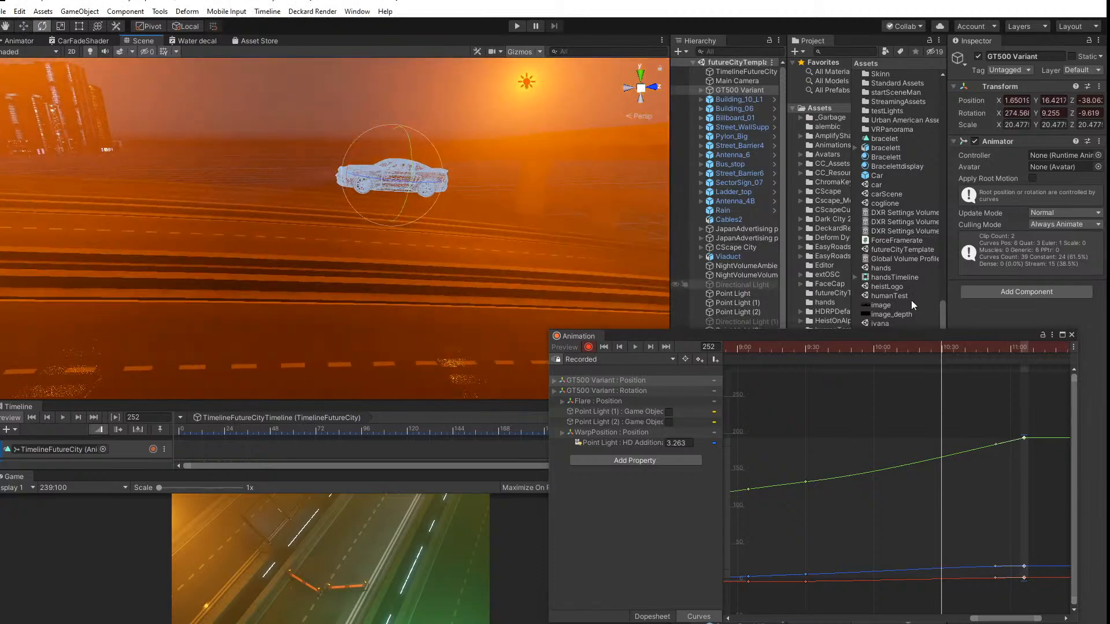
Step: At frame 267, lower the floating car onto the elevated road to a Y position of 15.77
drag(947, 344, 1025, 358)
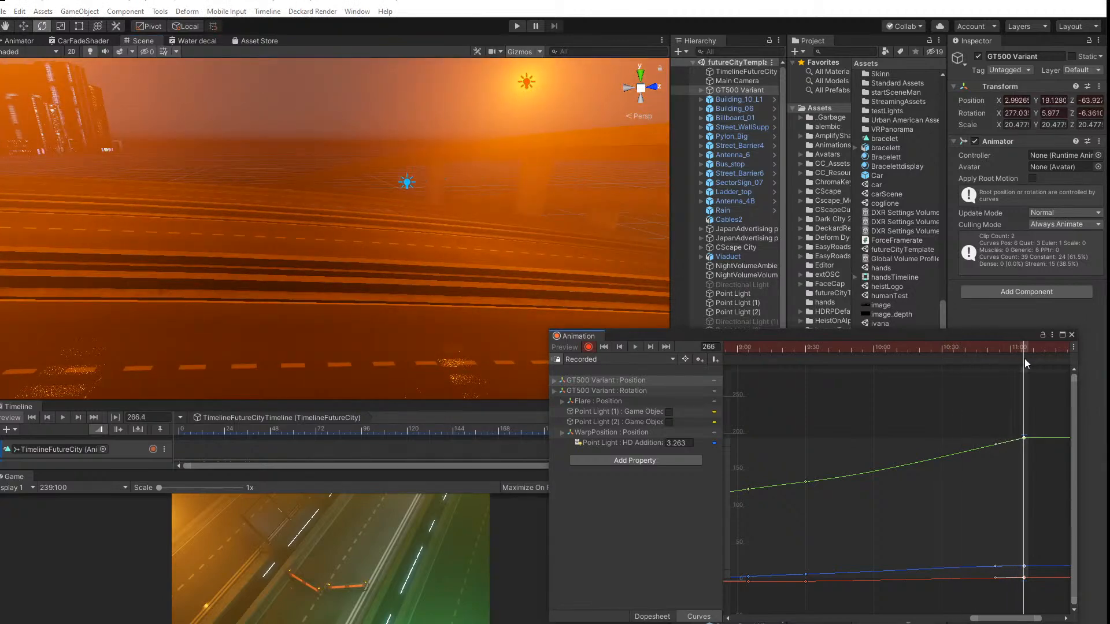
middle_drag(521, 324, 261, 232)
middle_drag(548, 235, 405, 228)
click(26, 25)
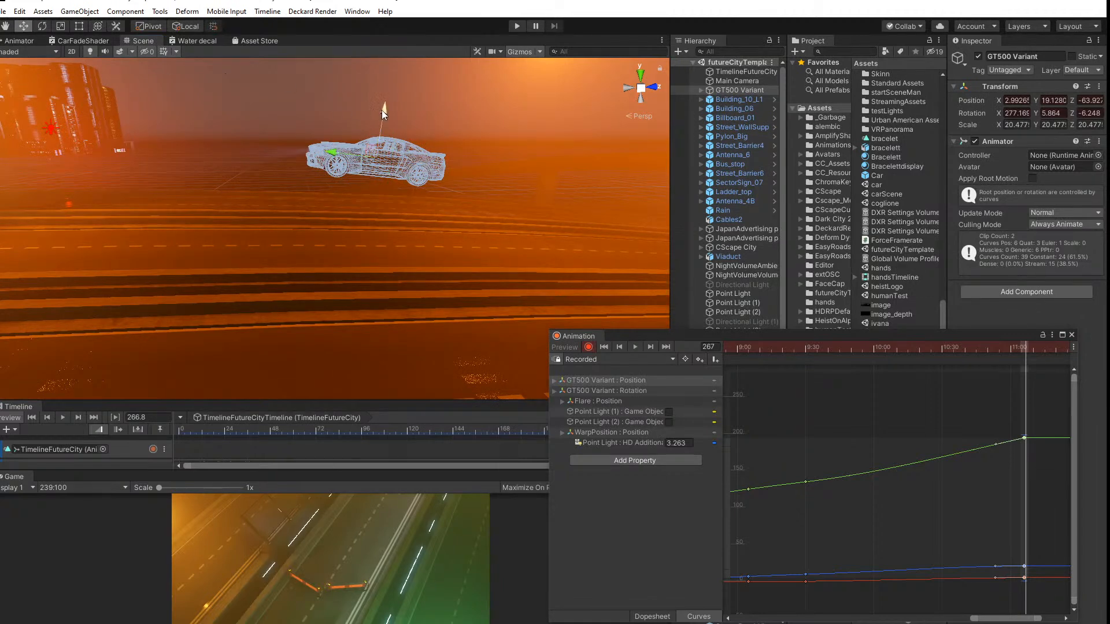
drag(382, 110, 330, 219)
Step: At frame 267, move the car to X -0.3 and Y 15.46 and tilt it to a Y rotation of 9.454
click(42, 26)
key(q)
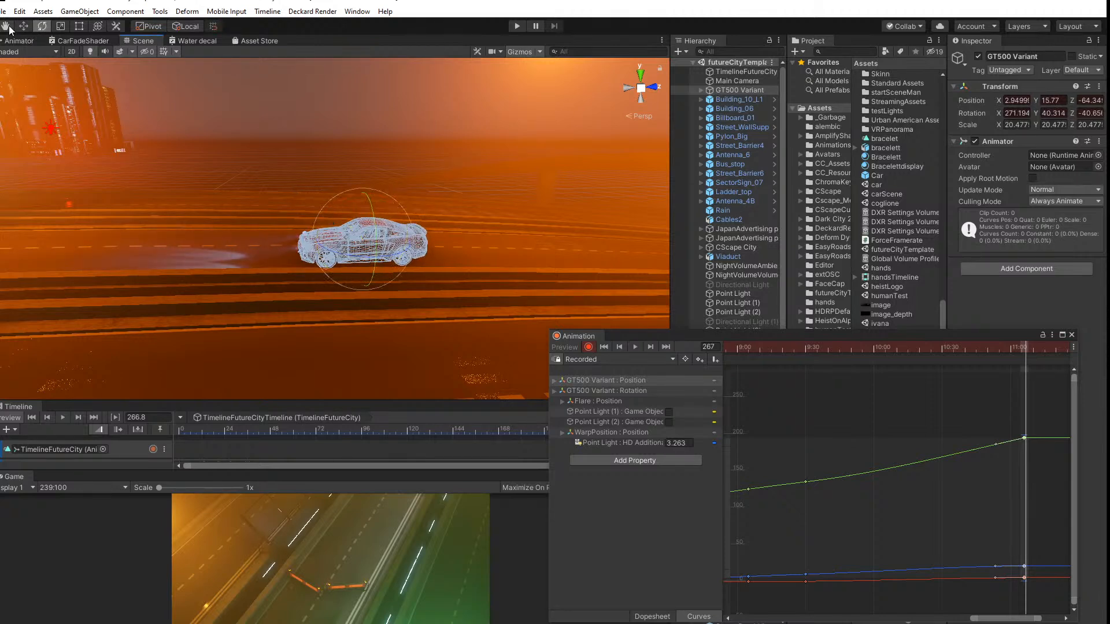
key(w)
drag(376, 263, 346, 231)
click(42, 26)
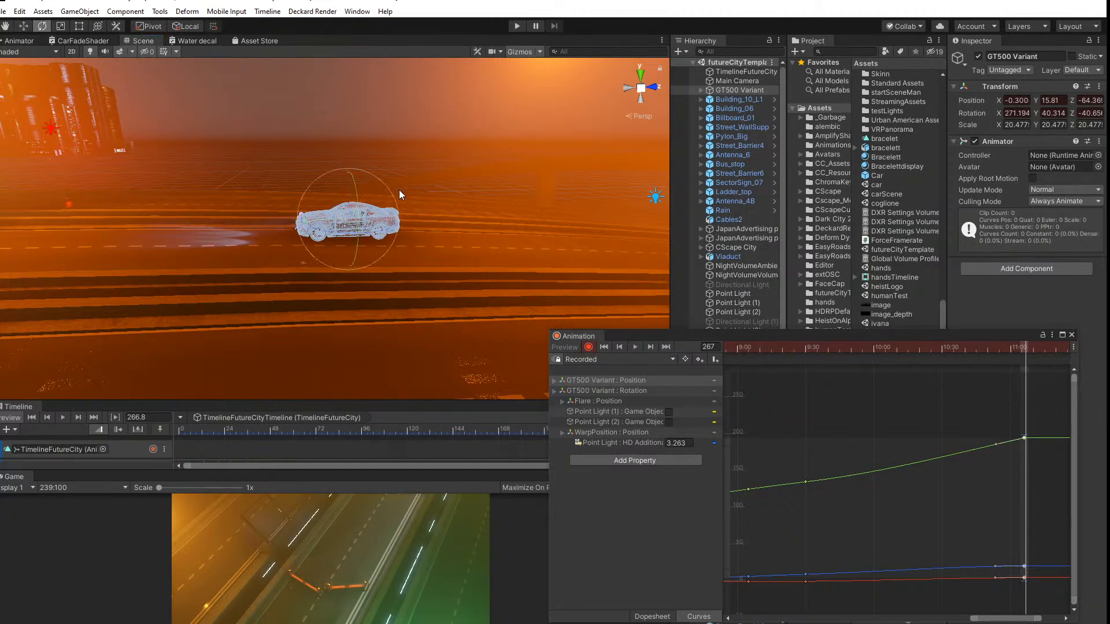
drag(379, 188, 355, 183)
click(23, 26)
Step: Delete the old position keys at 11:06, just before the new keys at frame 267
drag(1024, 349, 965, 384)
middle_drag(1021, 517, 886, 479)
scroll(886, 479, up, 9)
drag(871, 347, 897, 349)
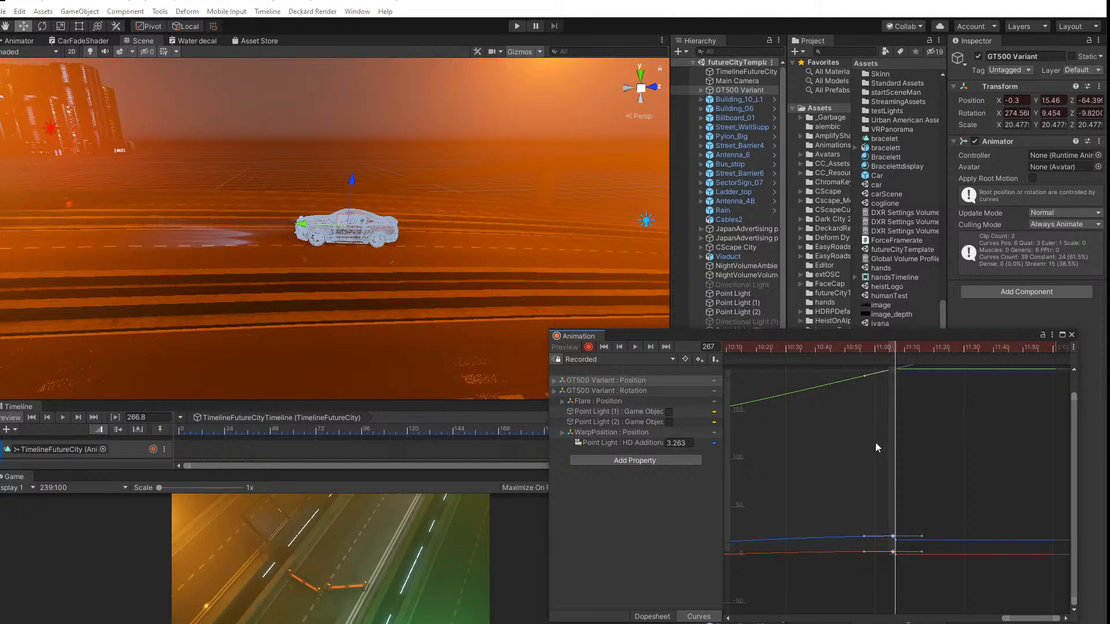
middle_drag(876, 442, 855, 487)
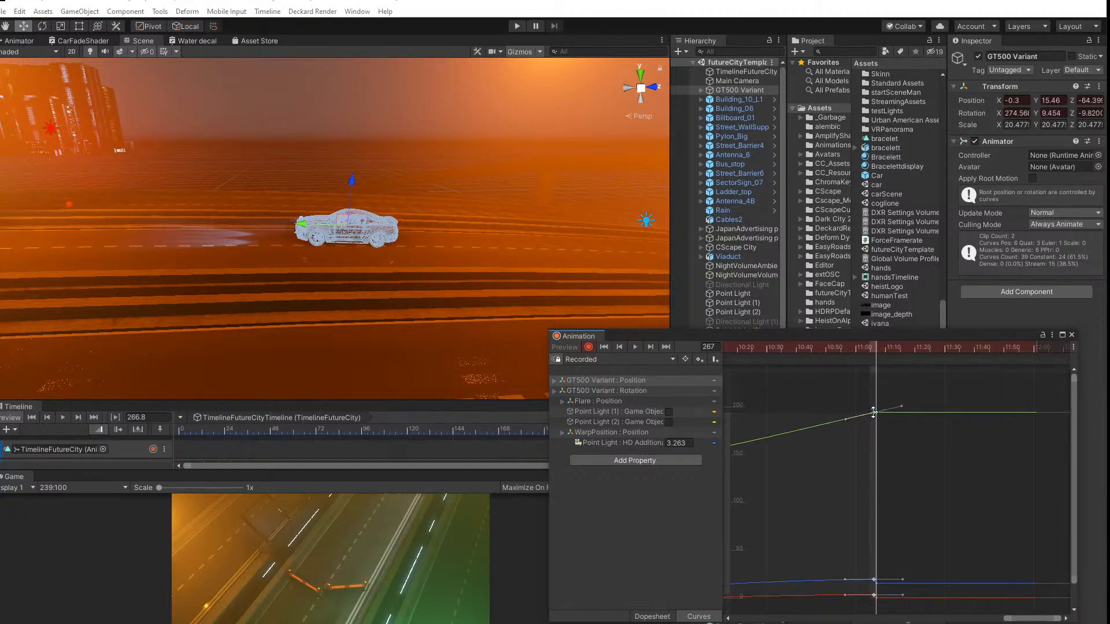
click(874, 417)
click(874, 414)
key(Delete)
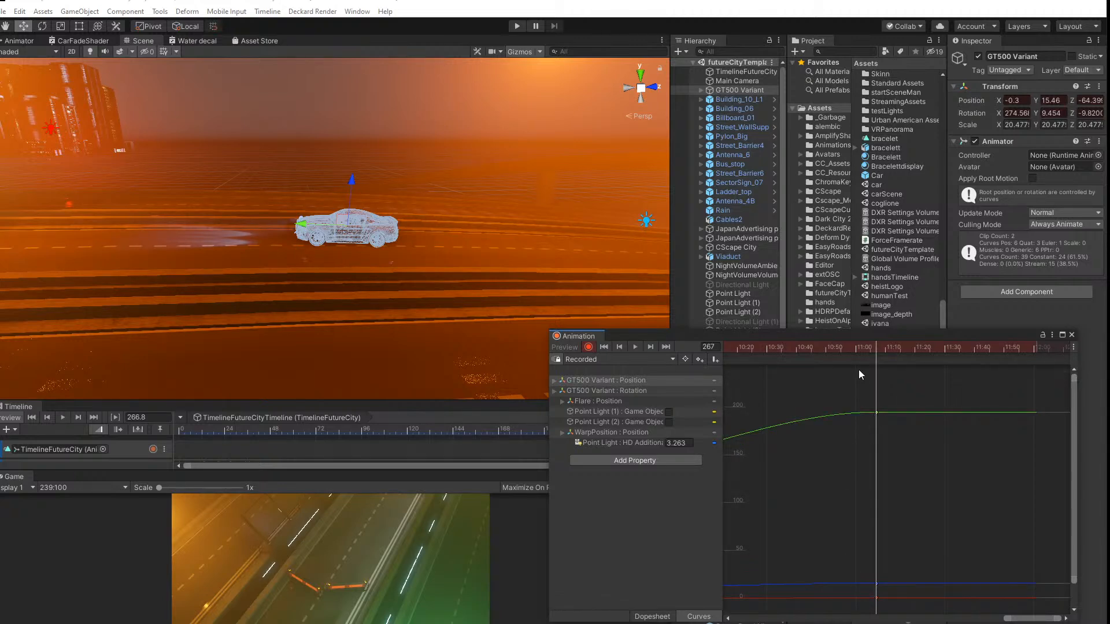
Step: Find the car in the scene at frame 250 and examine its placement on the road and its position curves
drag(872, 349, 754, 352)
middle_drag(754, 481, 995, 486)
scroll(423, 192, up, 5)
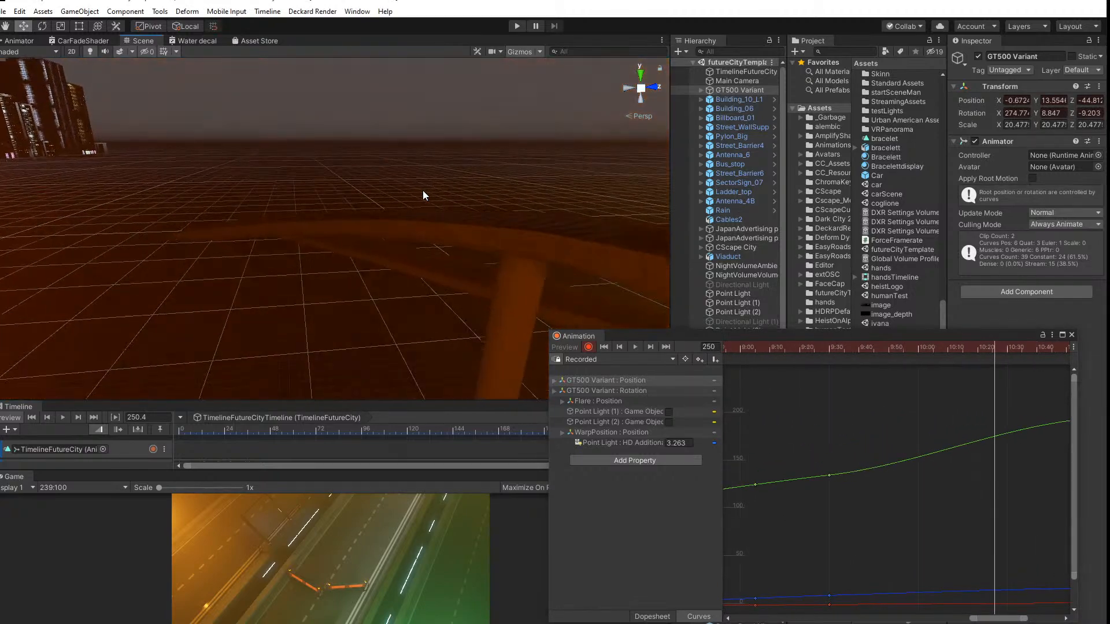
scroll(423, 192, up, 8)
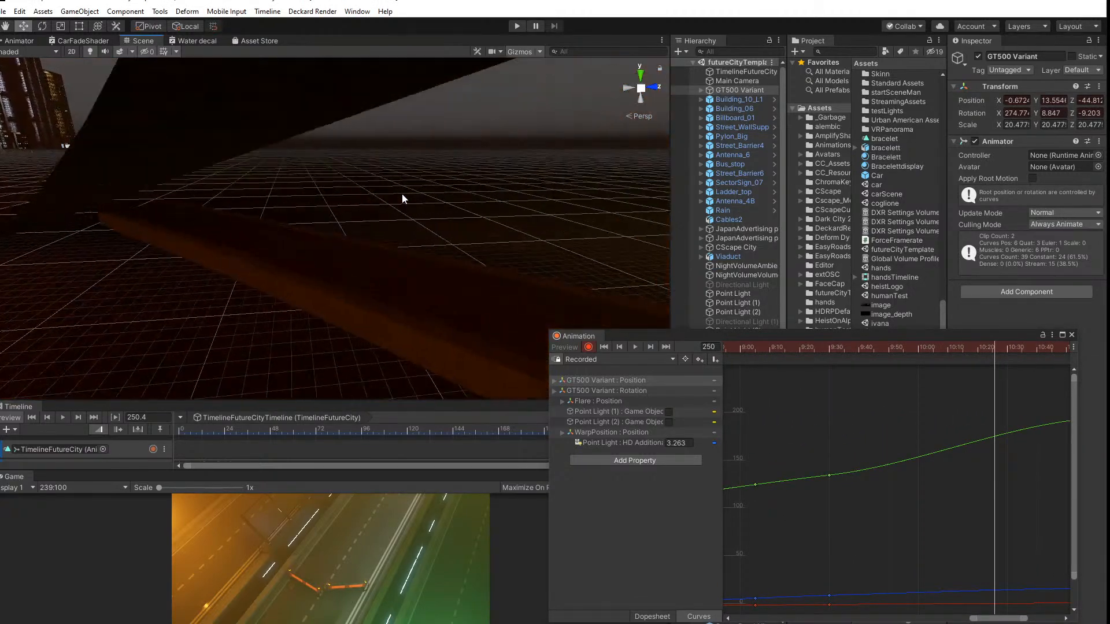
scroll(400, 196, down, 3)
double_click(740, 89)
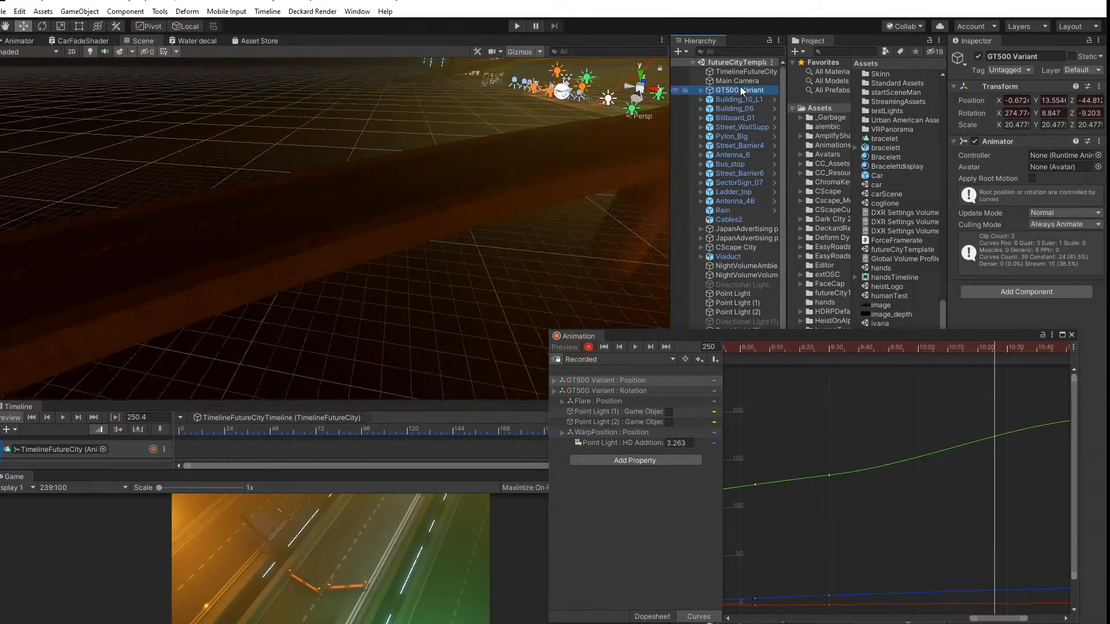
alt+drag(378, 185, 344, 208)
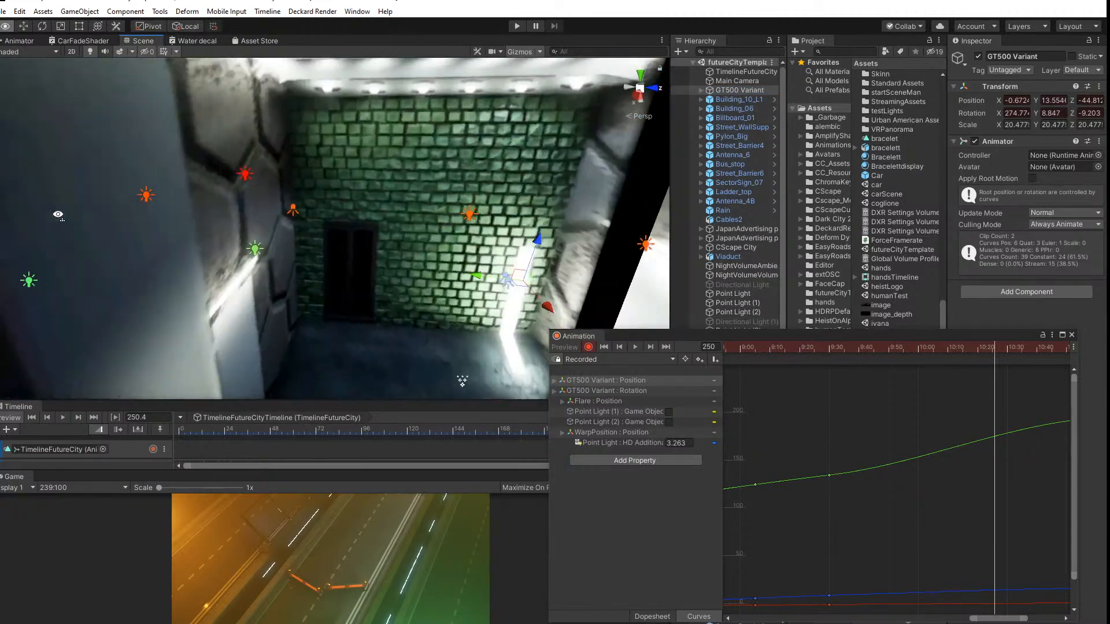
scroll(344, 208, down, 3)
scroll(345, 211, up, 10)
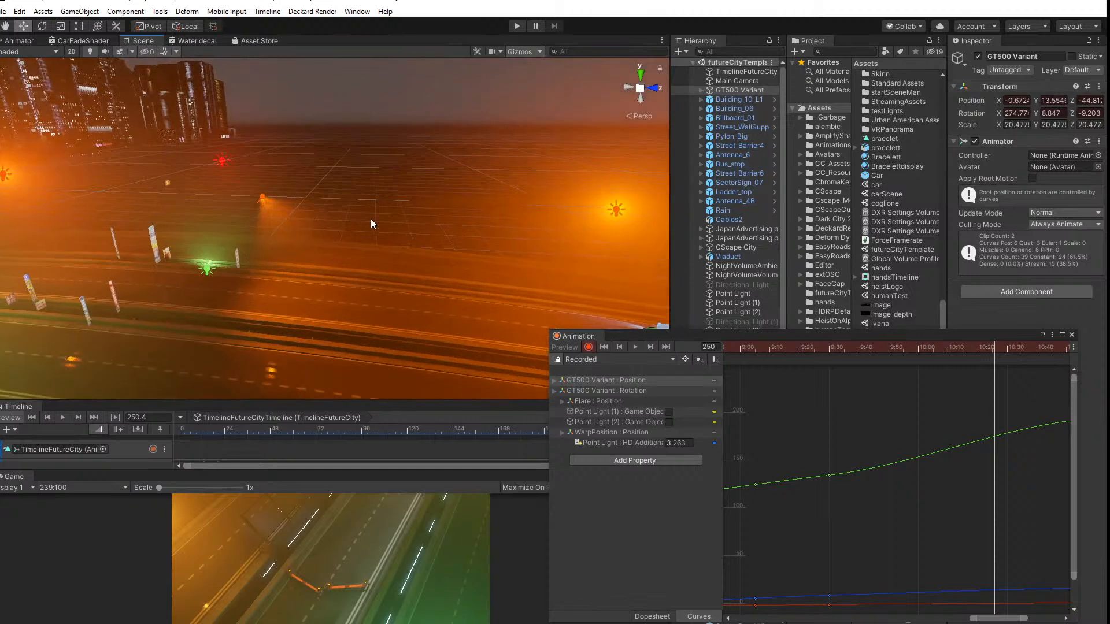
middle_drag(371, 220, 28, 76)
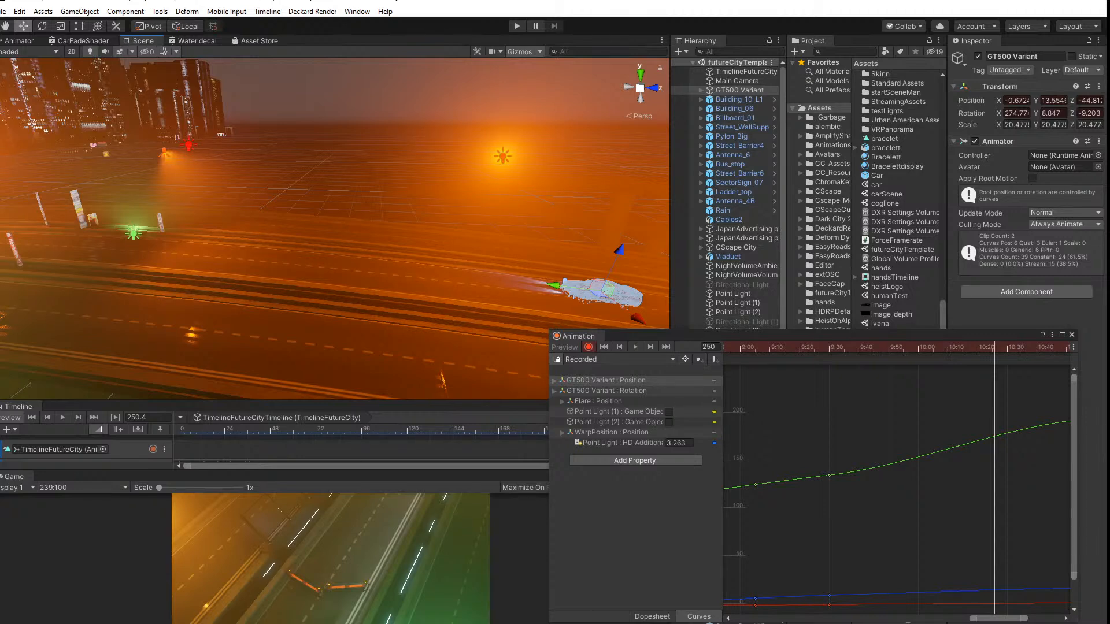
key(f)
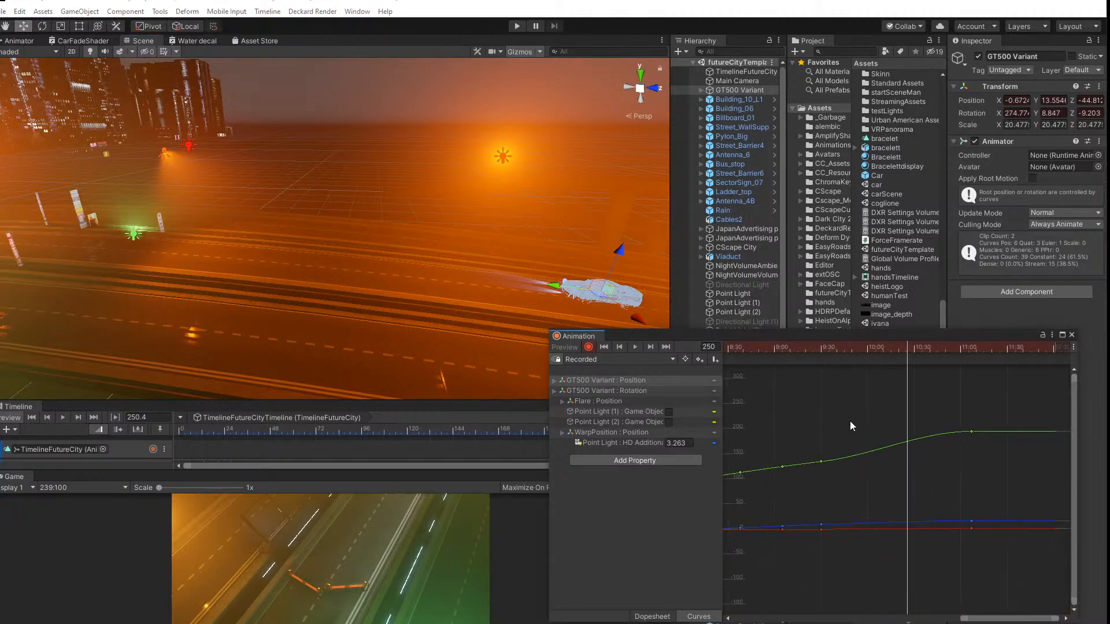
Step: Steepen the incoming tangent of the last key on the green position curve and move the Animation window clear of the Timeline
drag(890, 336, 685, 429)
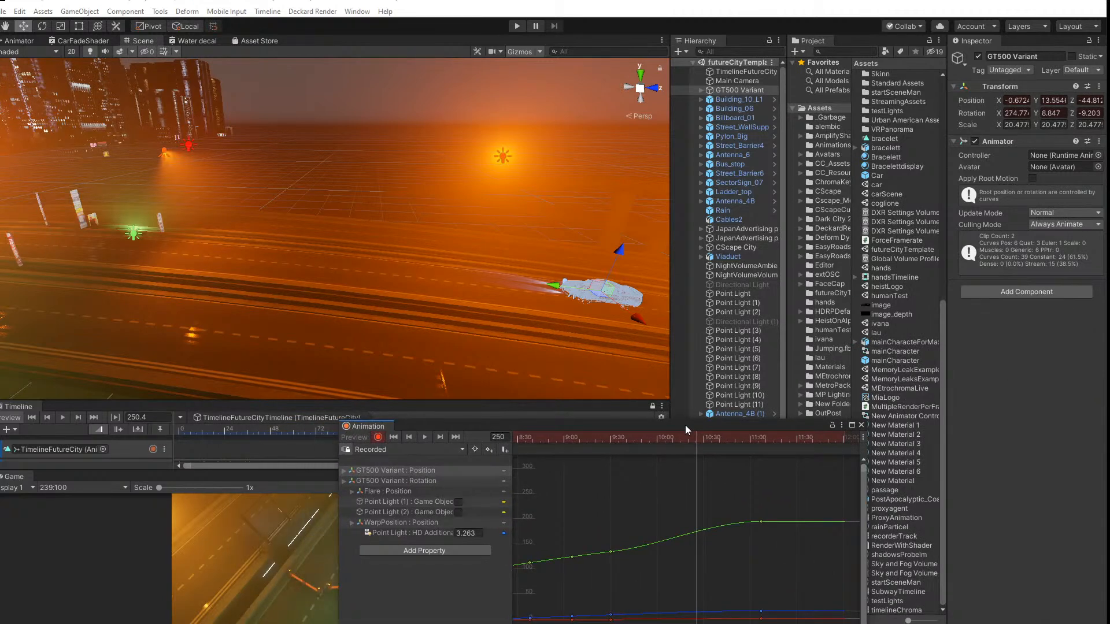
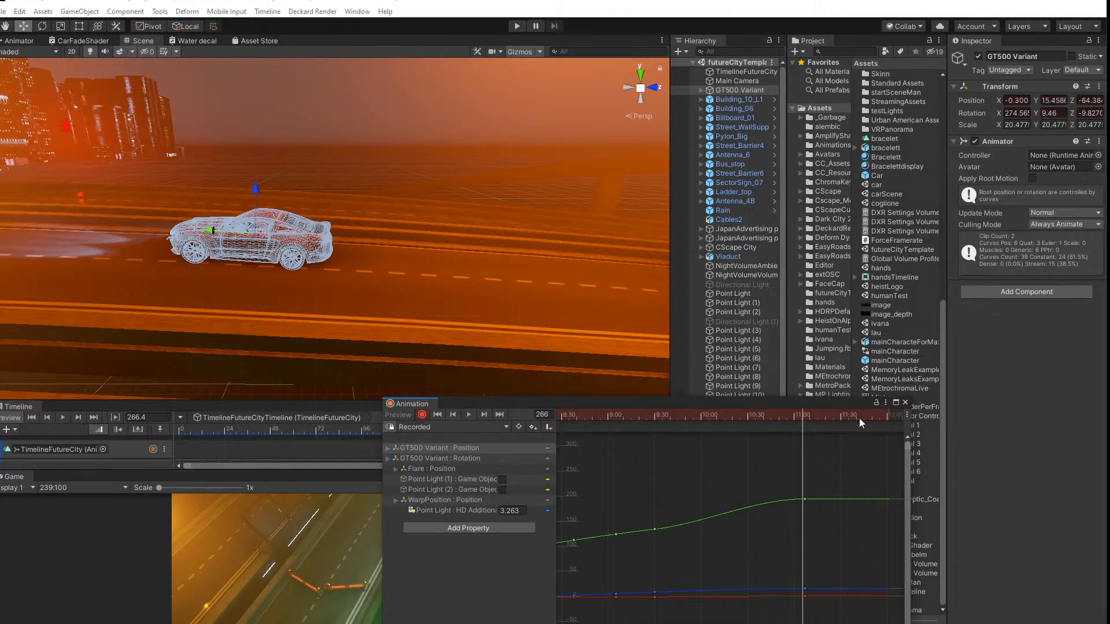
click(805, 498)
drag(778, 499, 779, 508)
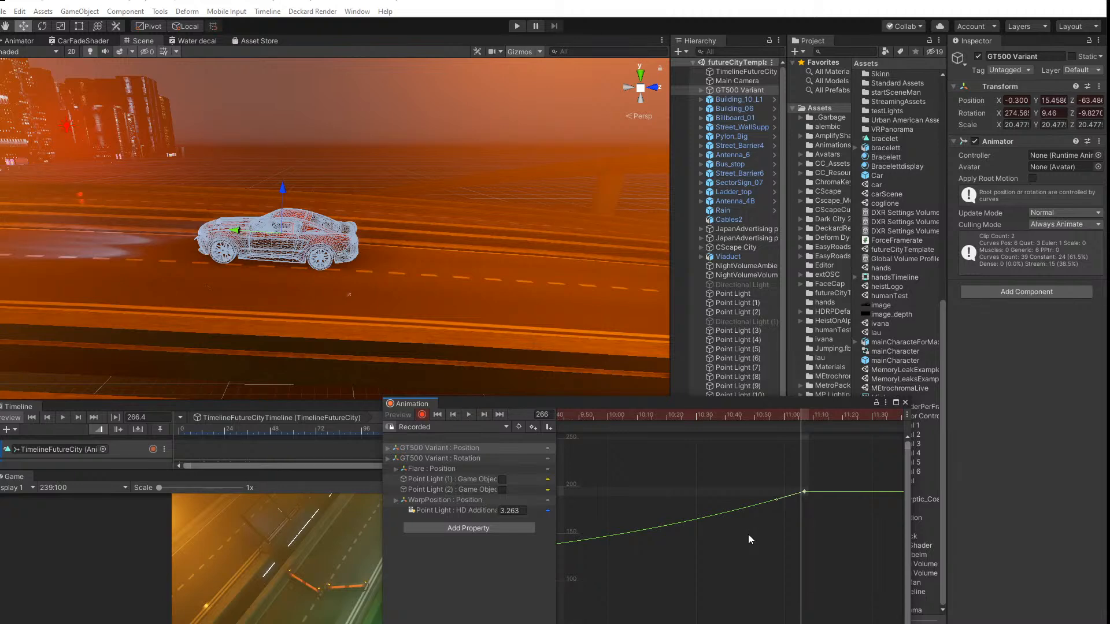
drag(641, 408, 666, 501)
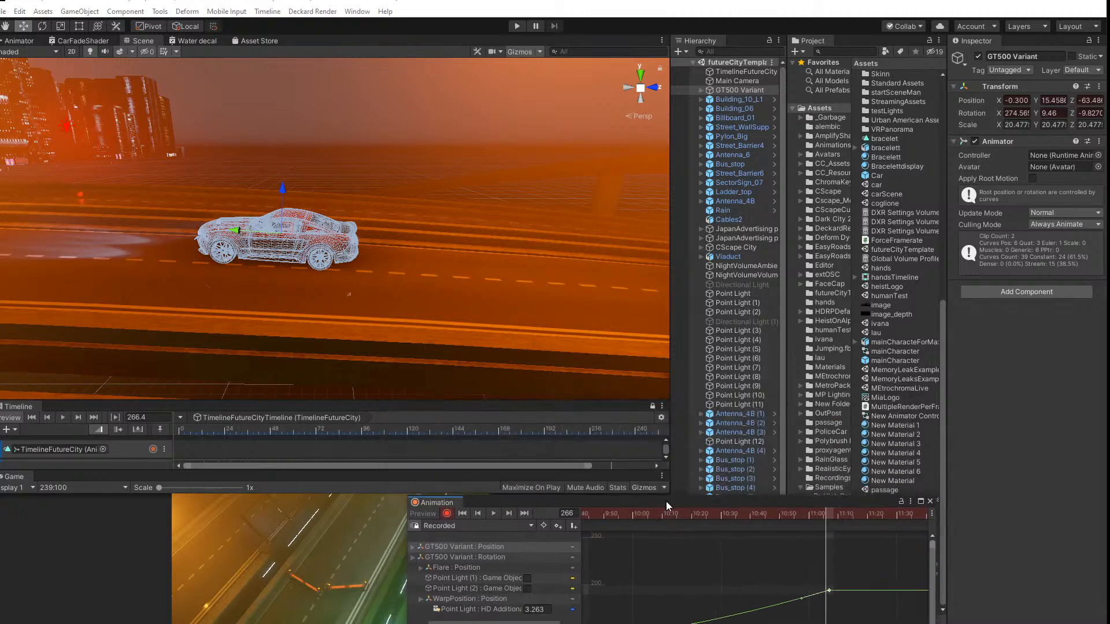
Step: At frame 299, move the car forward along its driving direction to a Z position of about -87.6
alt+drag(286, 295, 366, 256)
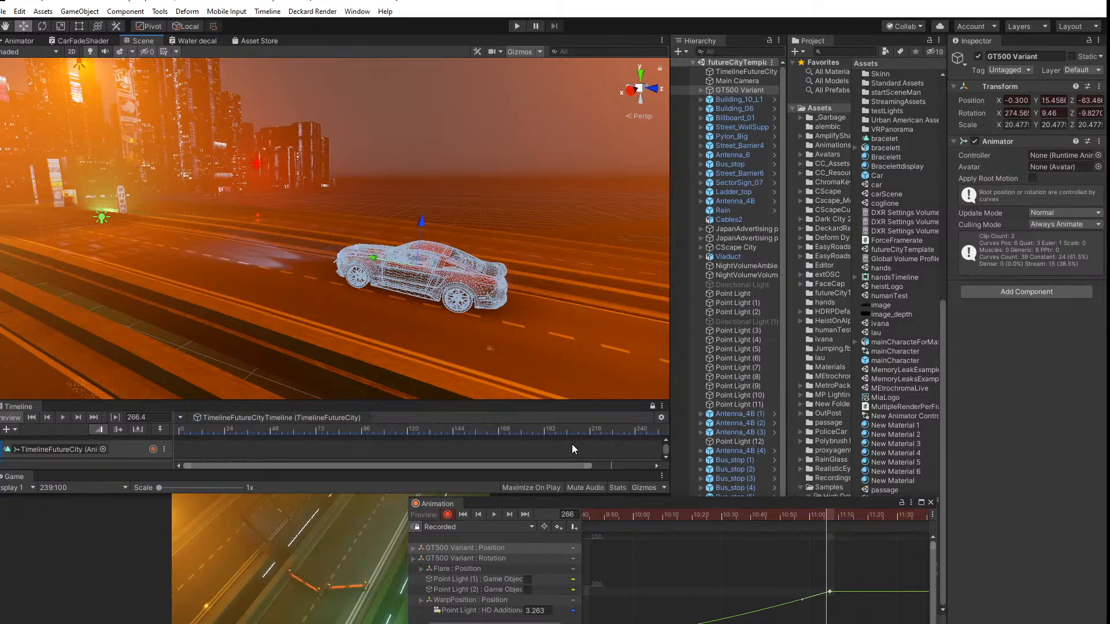
scroll(759, 591, down, 5)
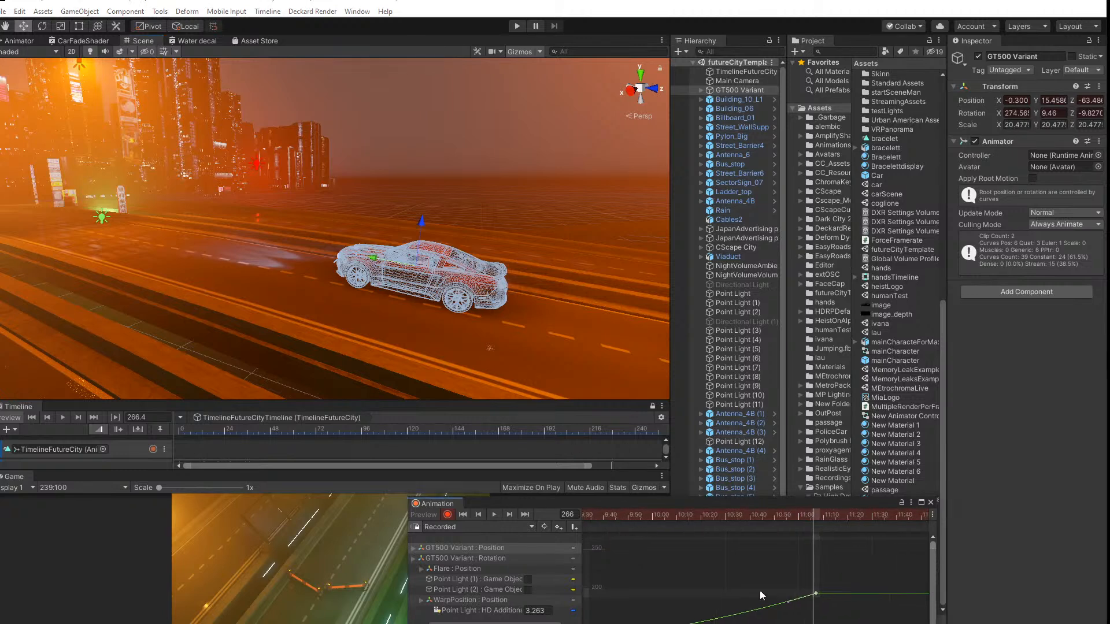
click(778, 516)
drag(778, 517, 817, 518)
right_drag(247, 299, 338, 302)
scroll(231, 300, down, 2)
middle_drag(230, 300, 429, 303)
scroll(428, 303, down, 3)
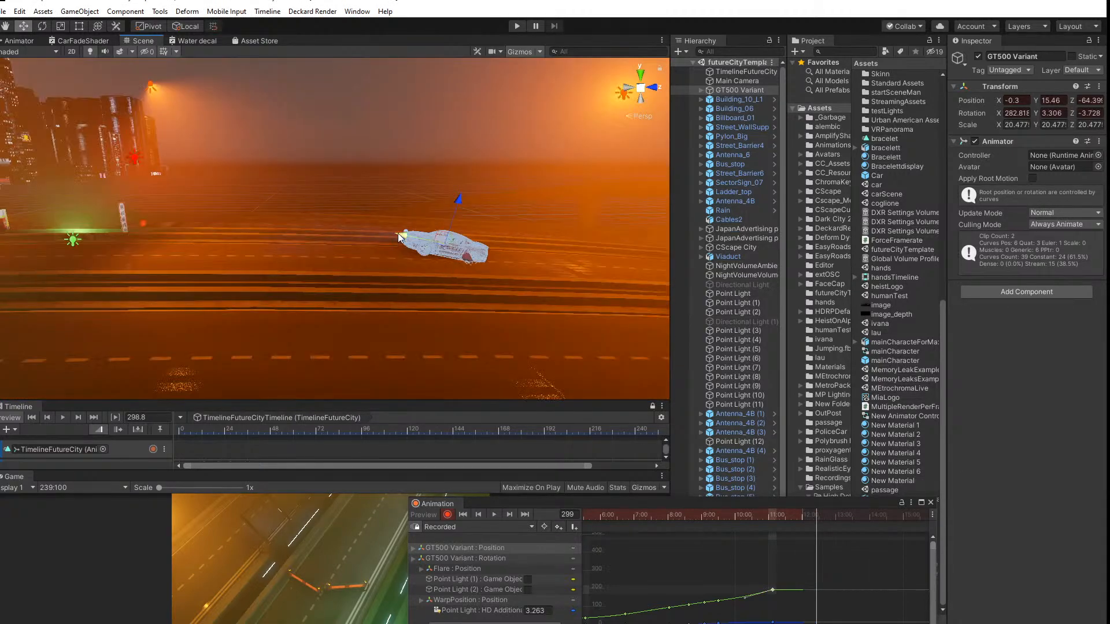
drag(402, 237, 52, 235)
right_drag(192, 235, 65, 228)
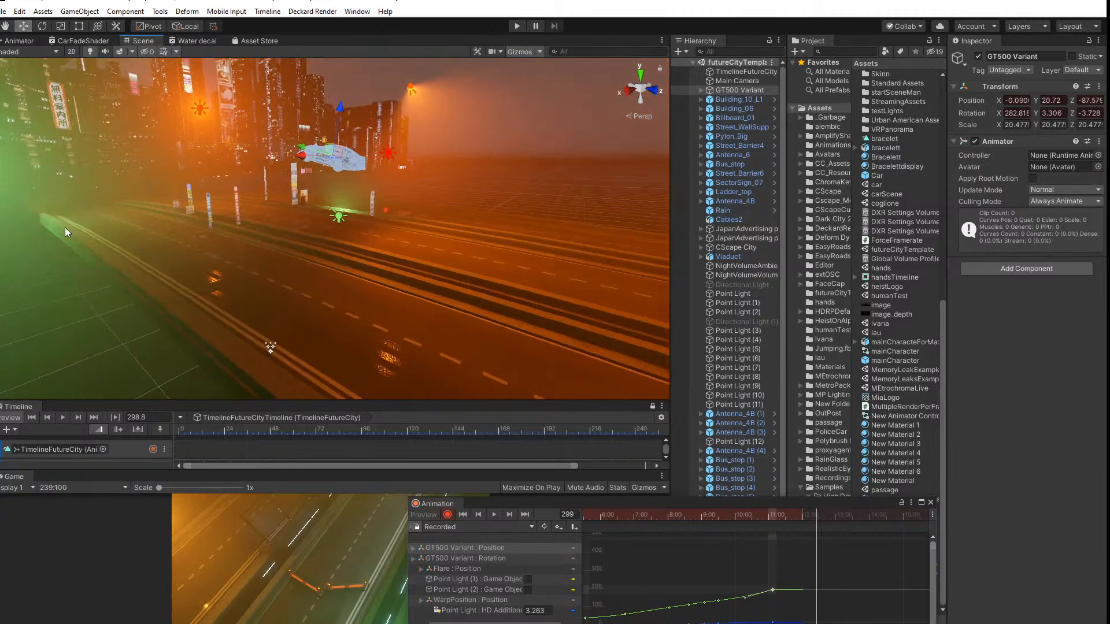
Step: At frame 299, lower the car to a Y position of about 16.28 and rotate it to an X rotation of about 267.48
middle_drag(65, 227, 111, 305)
drag(331, 192, 325, 245)
click(42, 26)
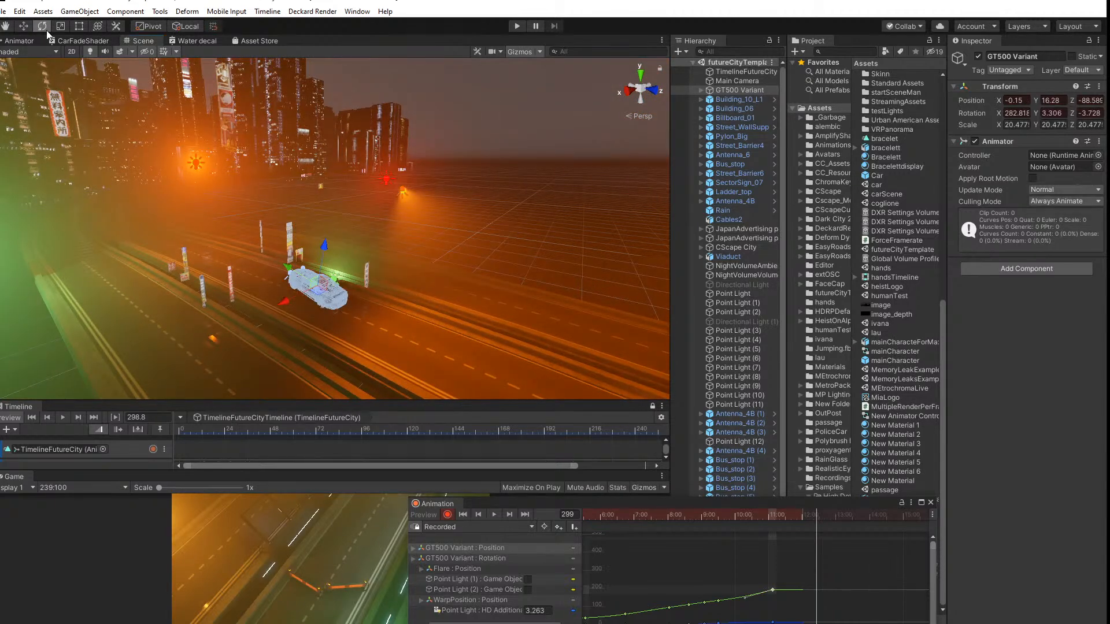
drag(355, 282, 345, 252)
scroll(322, 276, up, 10)
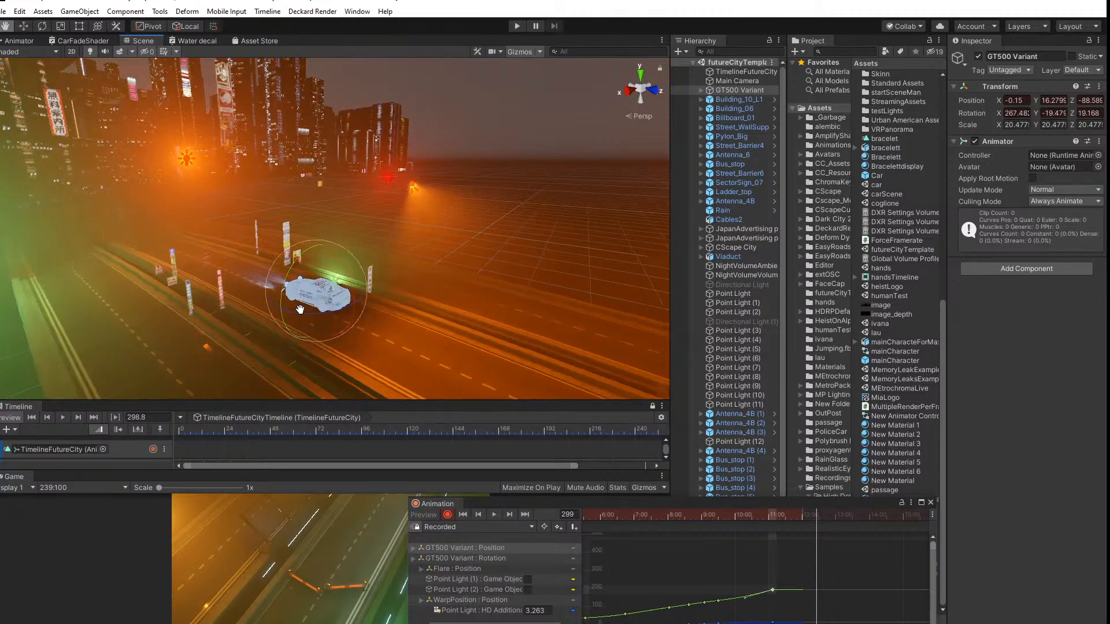
Step: Level the car with the road at an X rotation of about 269.1 and lower it to a Y position of about 16.18
middle_drag(318, 340, 393, 107)
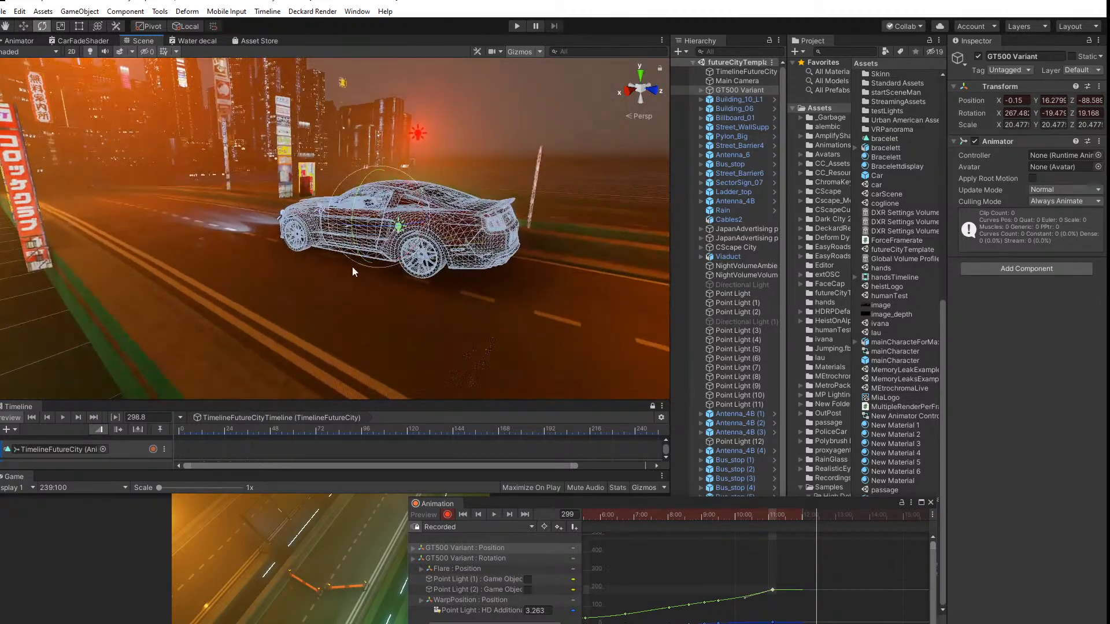
alt+drag(353, 268, 483, 213)
middle_drag(288, 308, 417, 250)
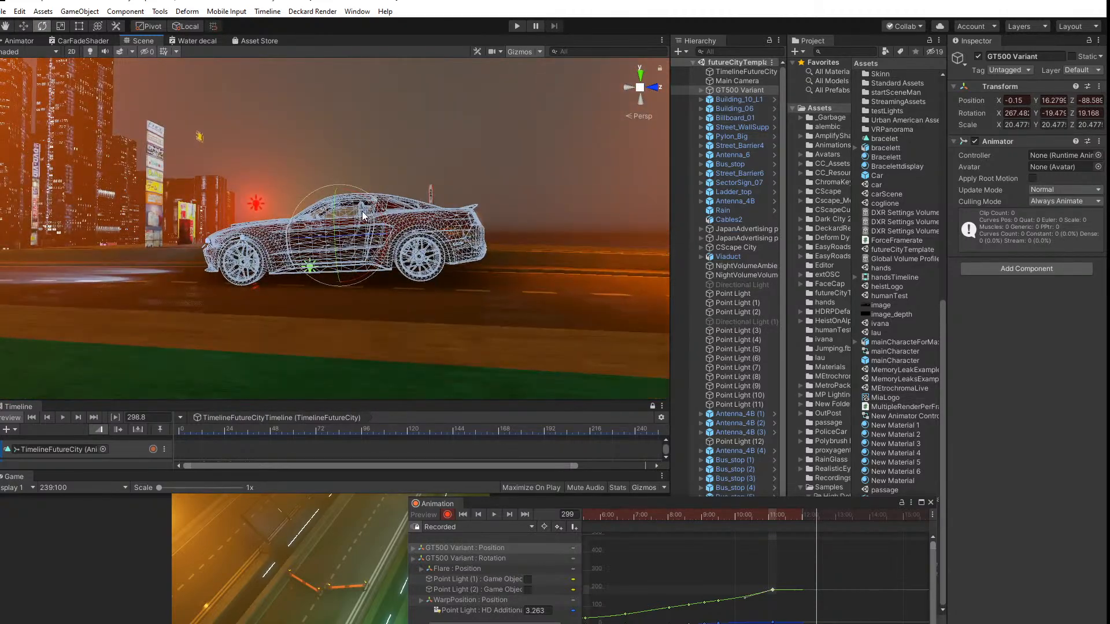
drag(380, 213, 382, 216)
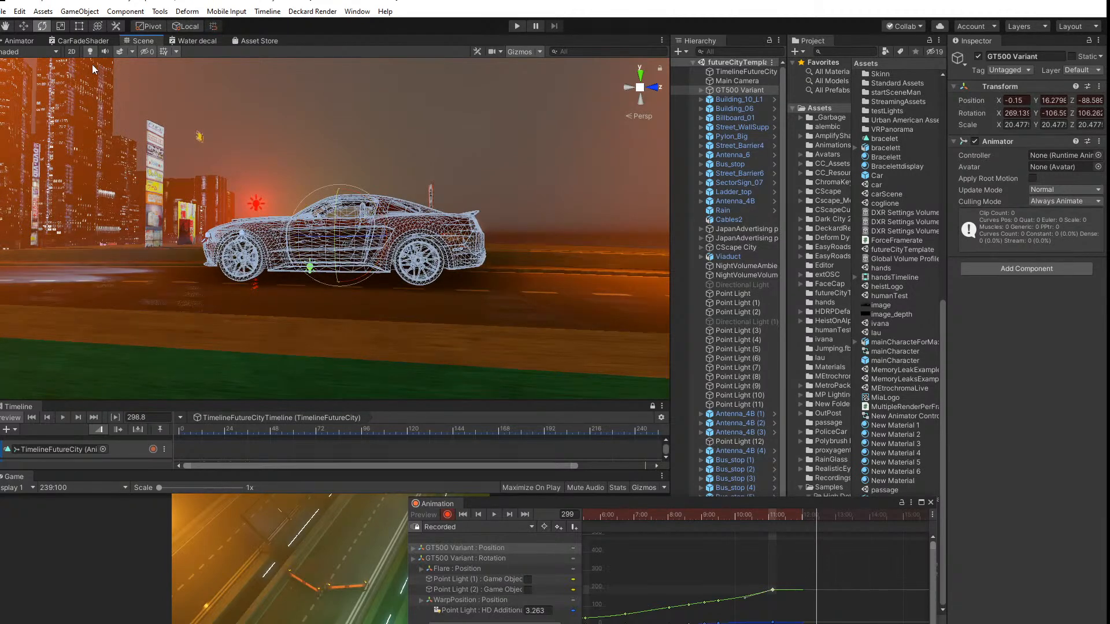
click(23, 26)
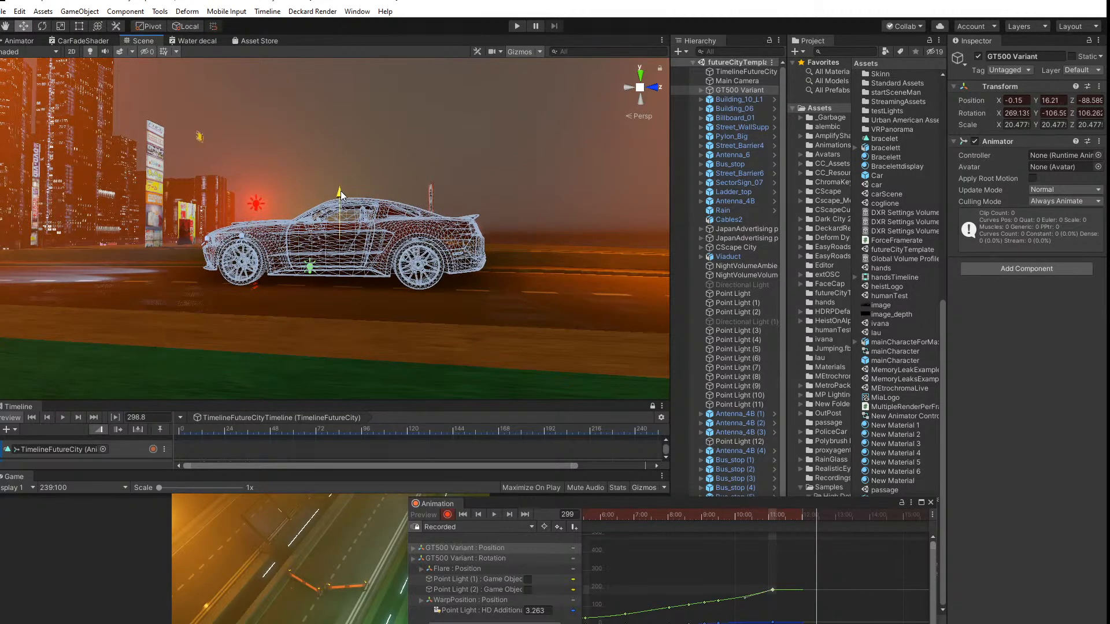
drag(341, 191, 341, 192)
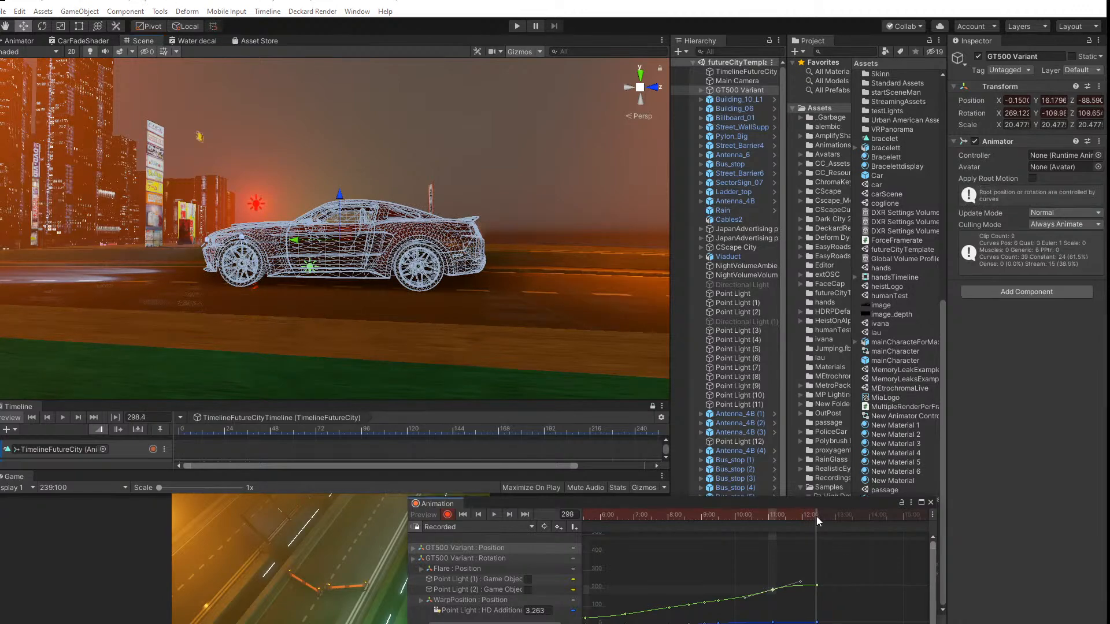
Step: Delete the last rotation key at frame 299 from the GT500 Variant rotation curves
mouse_move(816, 516)
mouse_down()
mouse_move(772, 522)
mouse_move(812, 525)
mouse_up()
click(456, 559)
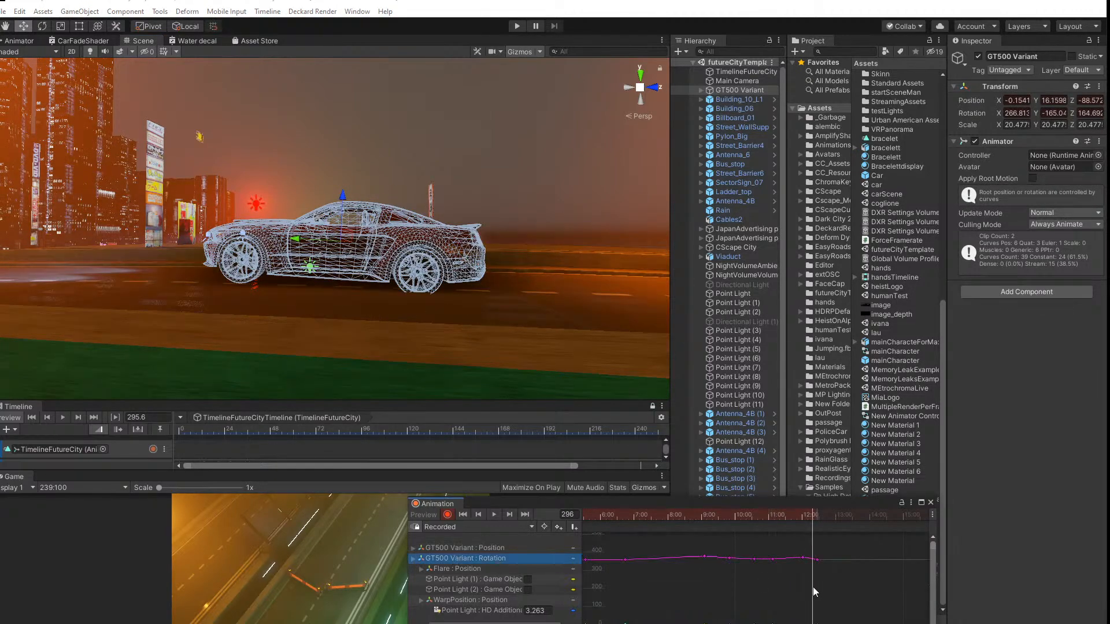
click(817, 560)
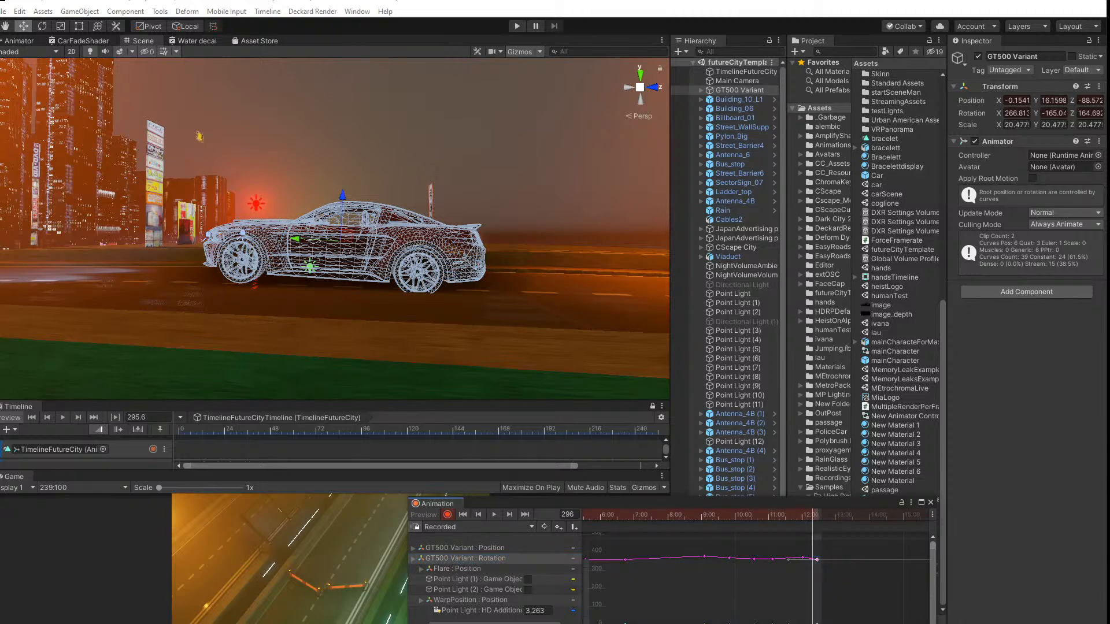
key(Delete)
Step: Check the car around frame 290 and delete the rotation key near 12:00
mouse_move(798, 519)
mouse_down()
mouse_move(781, 517)
mouse_move(814, 525)
mouse_move(799, 525)
mouse_up()
middle_drag(535, 300, 310, 329)
scroll(318, 332, down, 5)
mouse_move(799, 516)
mouse_down()
mouse_move(774, 516)
mouse_move(803, 522)
mouse_up()
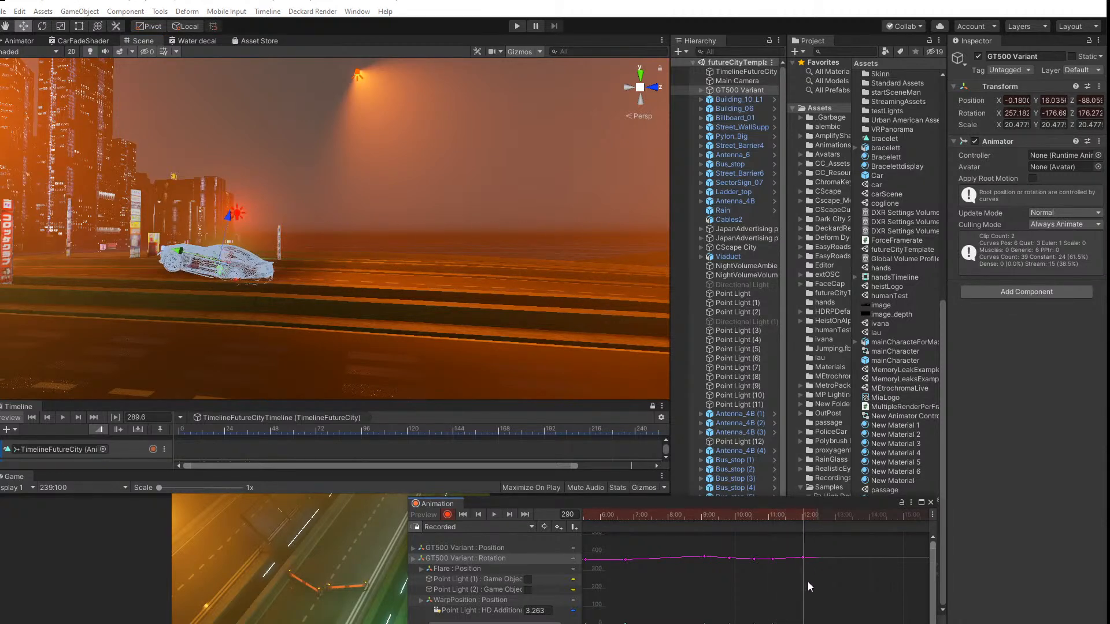
scroll(809, 612, down, 4)
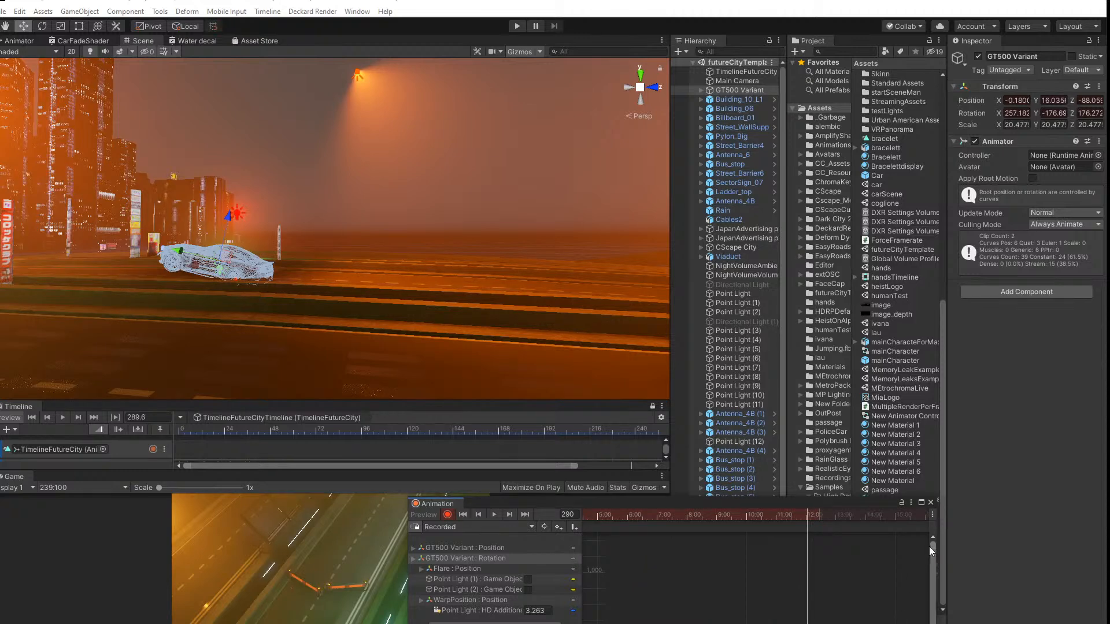
drag(931, 549, 955, 592)
key(Delete)
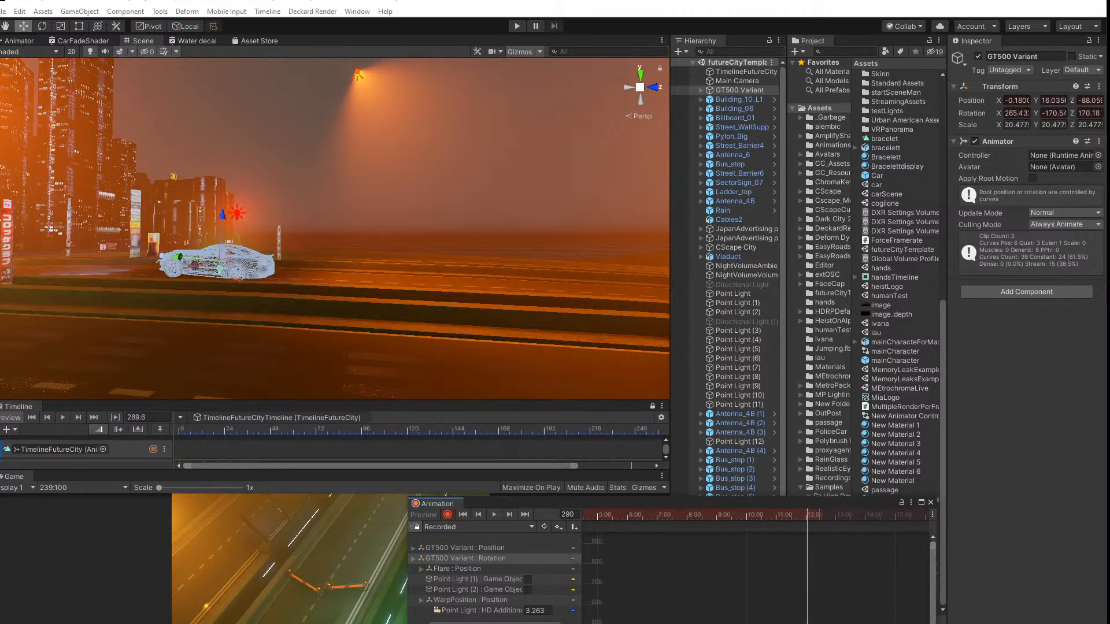
Step: At frame 286, raise the last key on the green position curve to about 253 and steepen its incoming tangent
drag(807, 523, 789, 318)
click(490, 549)
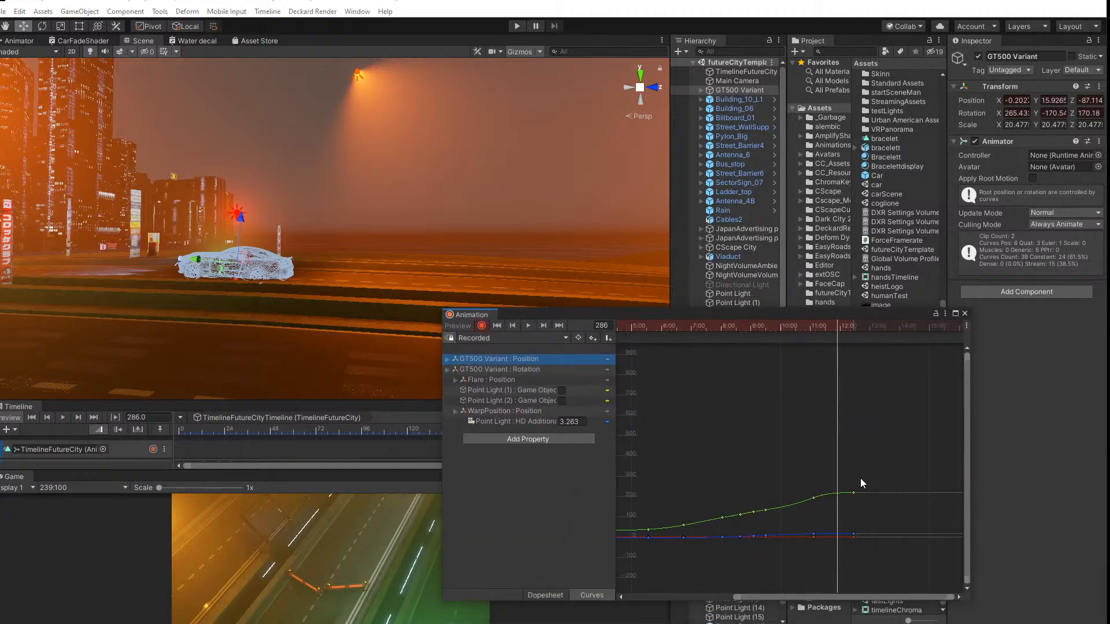
click(854, 493)
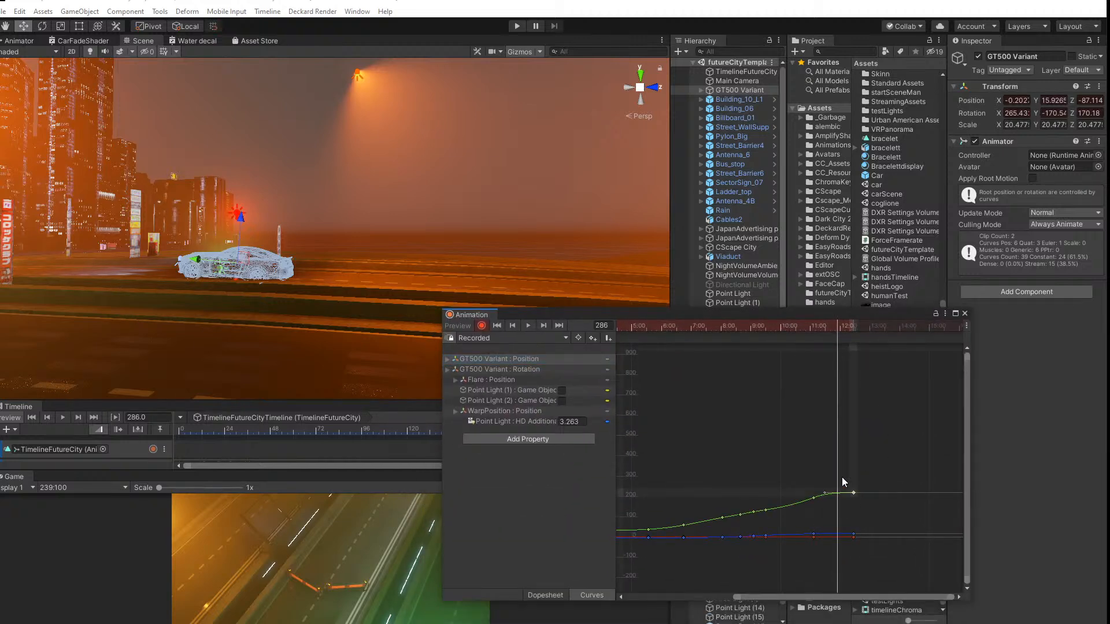
mouse_move(855, 494)
mouse_down()
mouse_move(831, 499)
mouse_move(855, 489)
mouse_up()
middle_drag(32, 253, 255, 287)
scroll(112, 276, up, 2)
scroll(266, 276, up, 2)
alt+drag(265, 276, 241, 306)
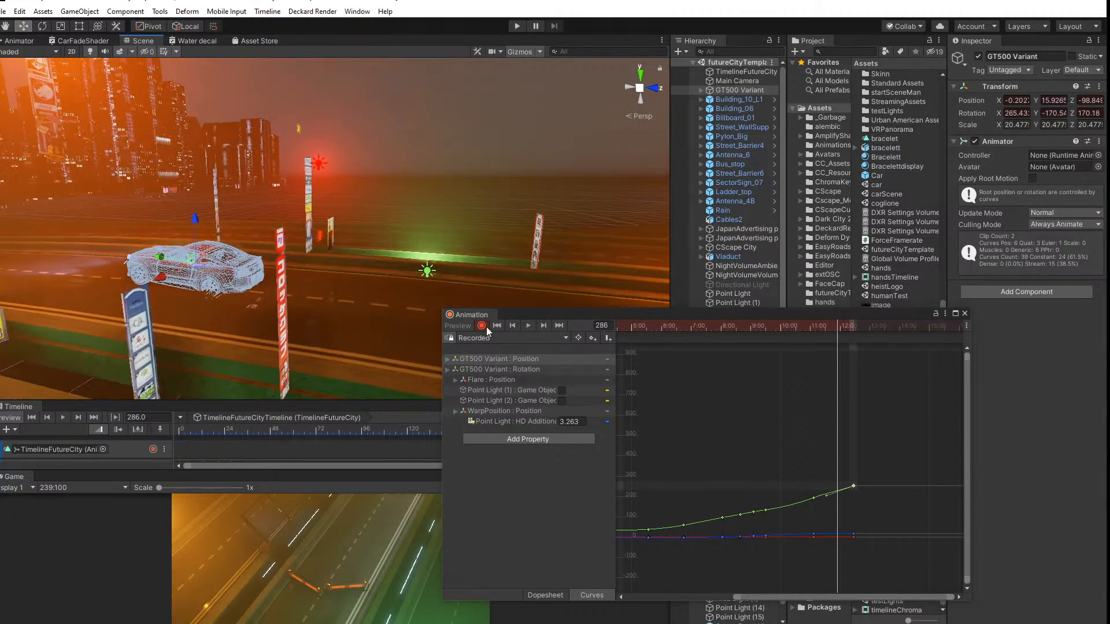
Step: Smooth the green position curve by adjusting the tangents of the key at 11:00 and of the last key
scroll(822, 500, up, 5)
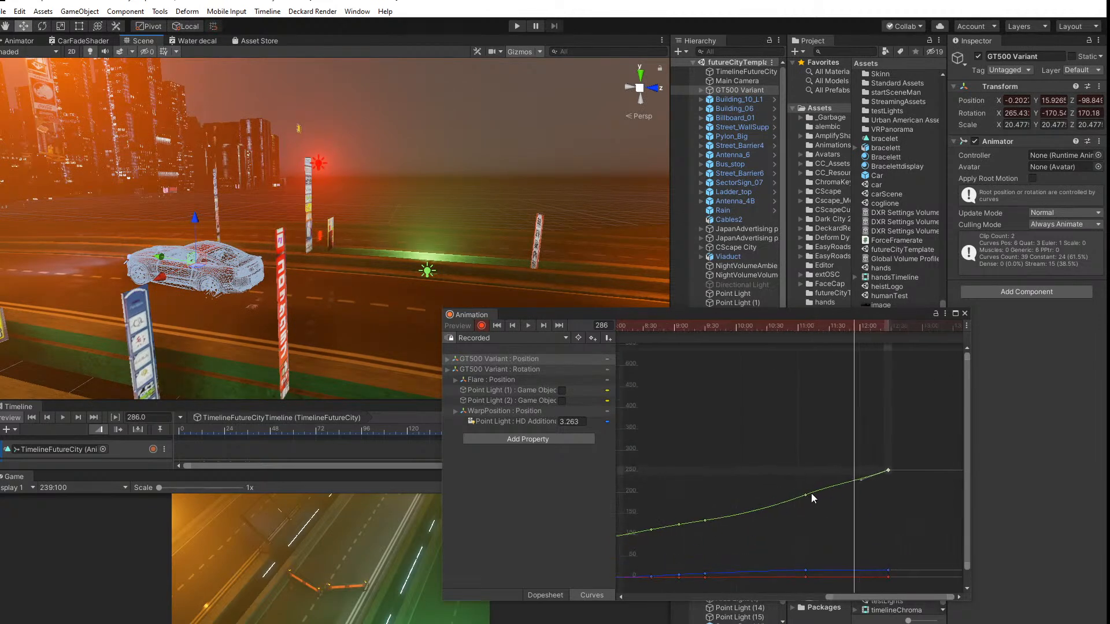
click(806, 495)
drag(833, 484, 835, 488)
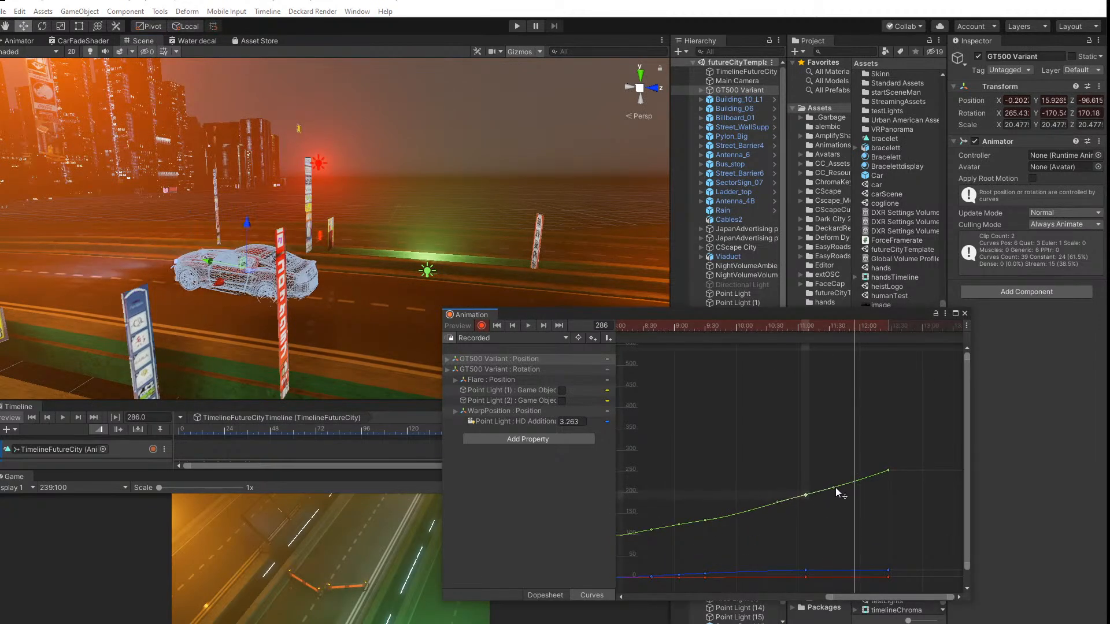
click(888, 470)
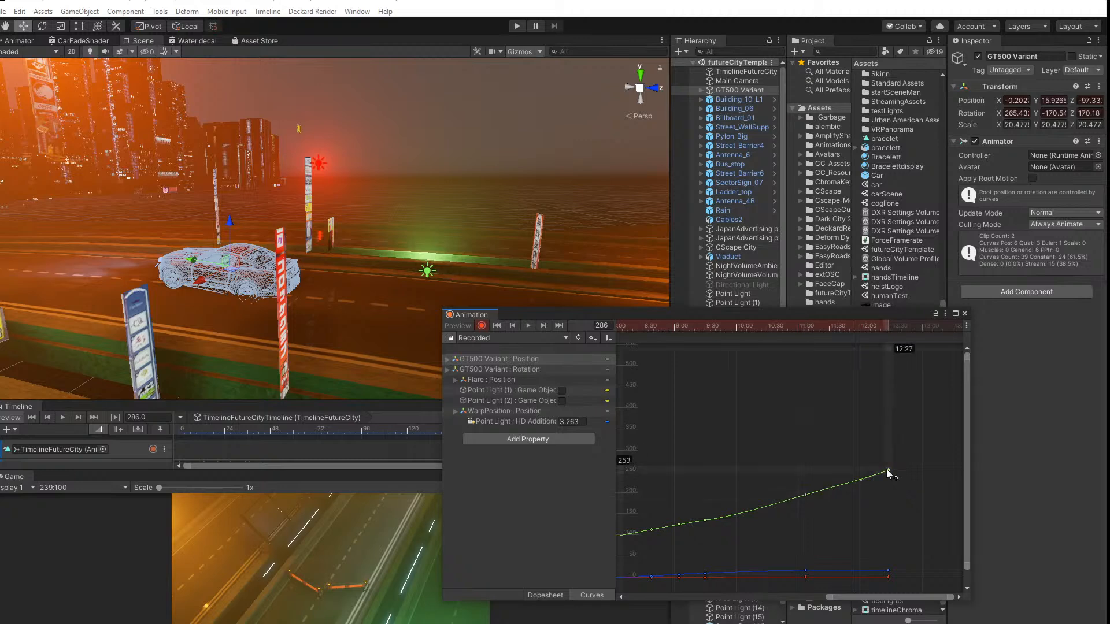
drag(862, 480, 859, 479)
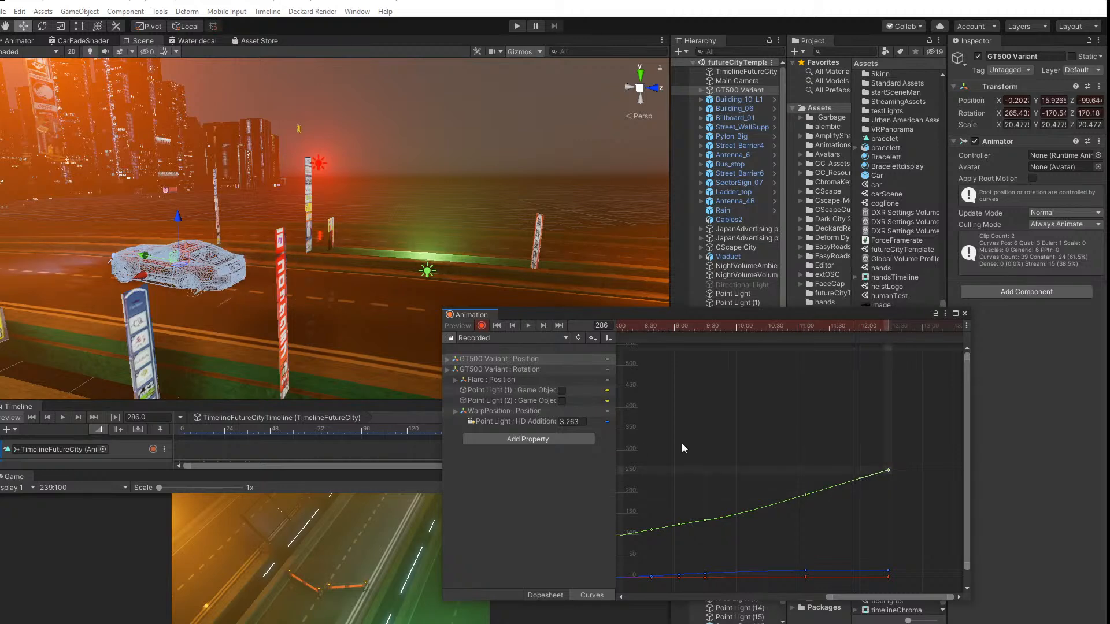
Step: At frame 286, rotate the car to an X rotation of about 269.06 and raise it to a Y position of about 16.09
middle_drag(94, 224, 203, 233)
scroll(223, 238, up, 3)
middle_drag(216, 278, 282, 284)
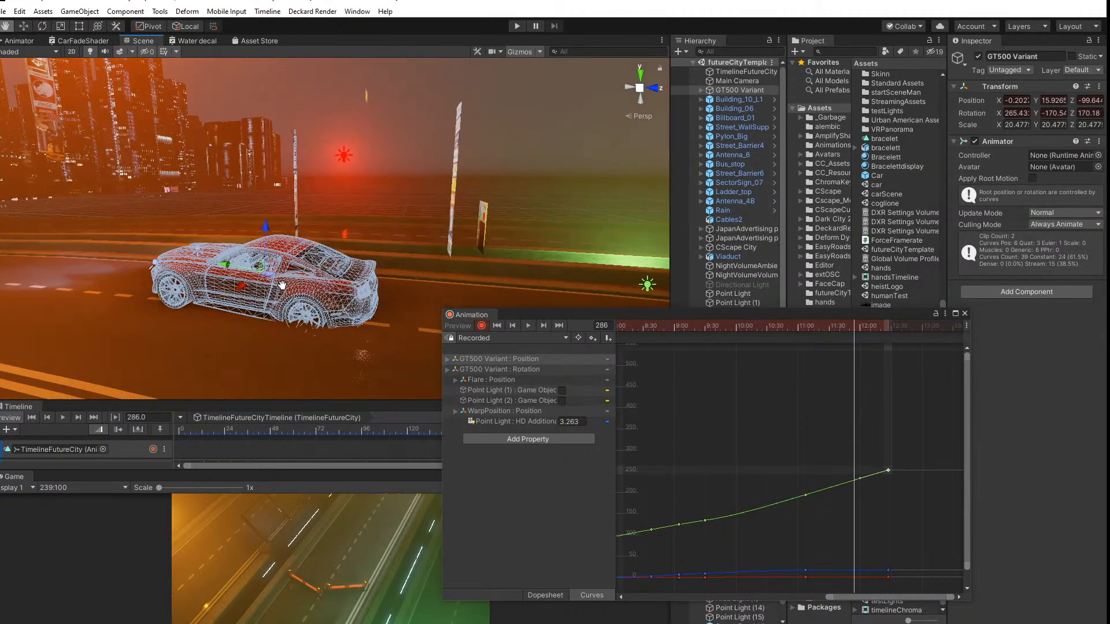
click(43, 26)
drag(295, 258, 293, 235)
click(23, 26)
key(e)
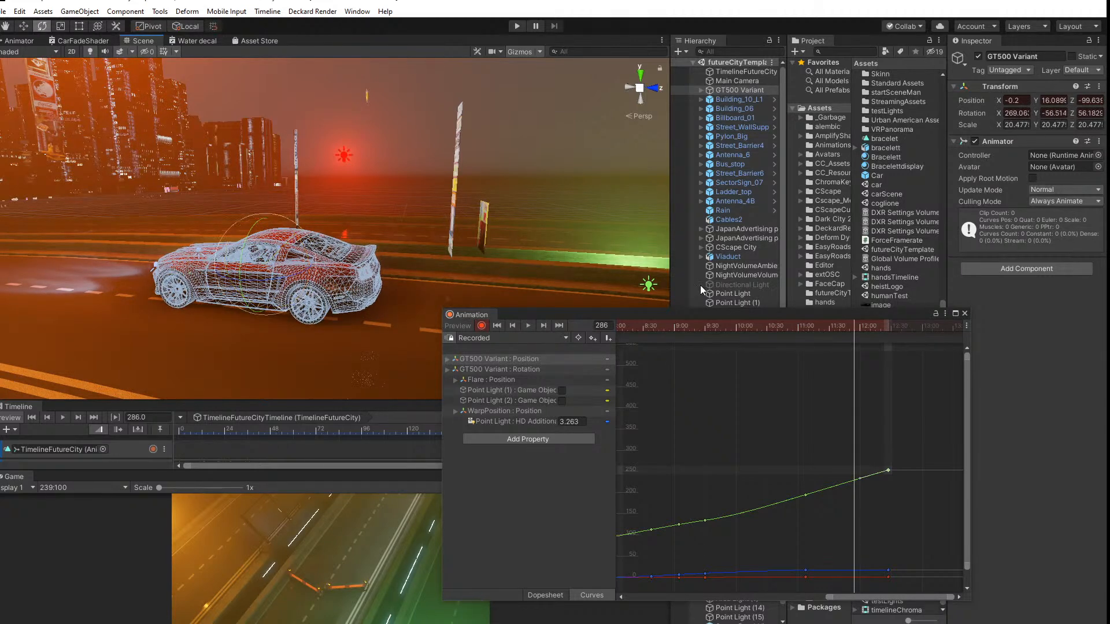
Step: At frame 299, lower the floating car onto the road to a Y position of about 15.09
drag(842, 329, 888, 334)
middle_drag(201, 262, 674, 267)
middle_drag(94, 250, 708, 252)
scroll(709, 253, down, 1)
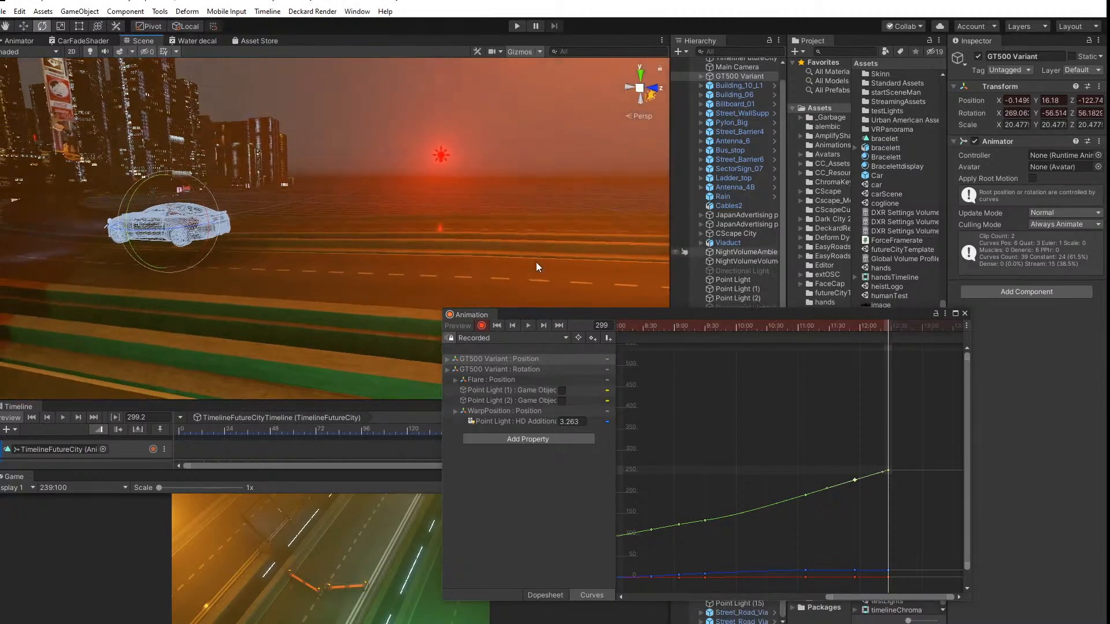
scroll(160, 263, up, 2)
middle_drag(159, 262, 431, 274)
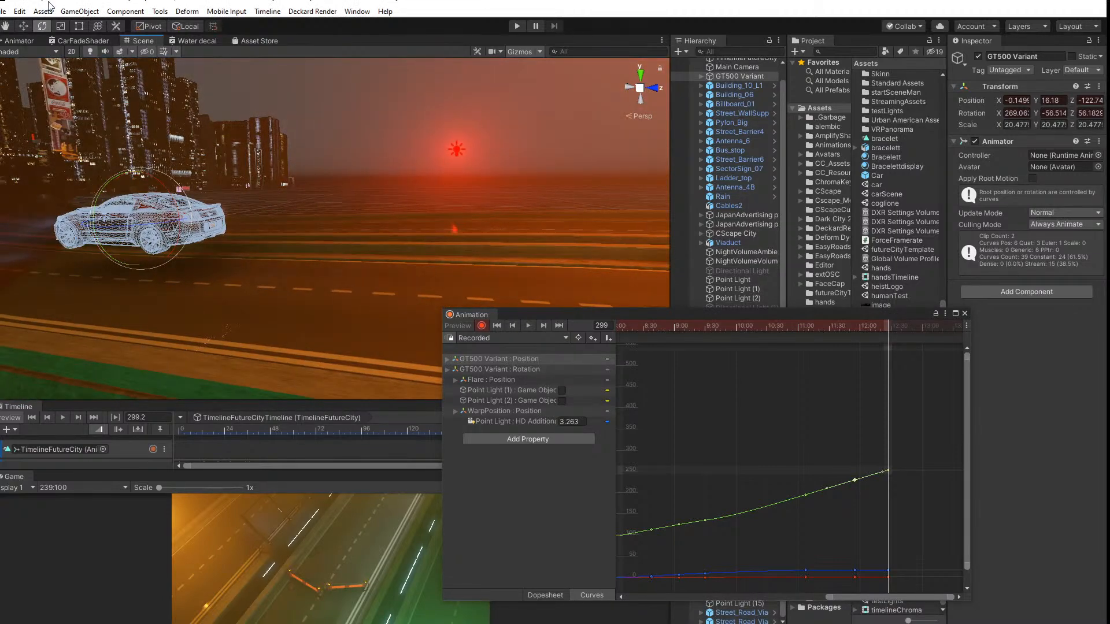
click(23, 26)
drag(136, 173, 142, 207)
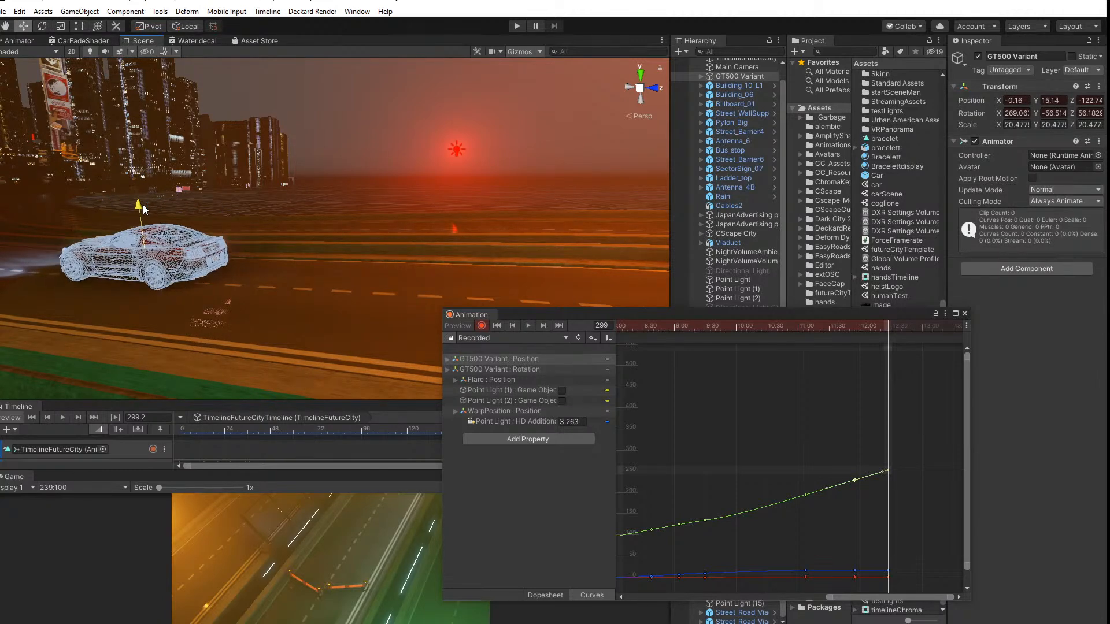
Step: Rotate the car at frame 299 to an X rotation of about 267.85 and lower it to a Y position of 15.05
key(e)
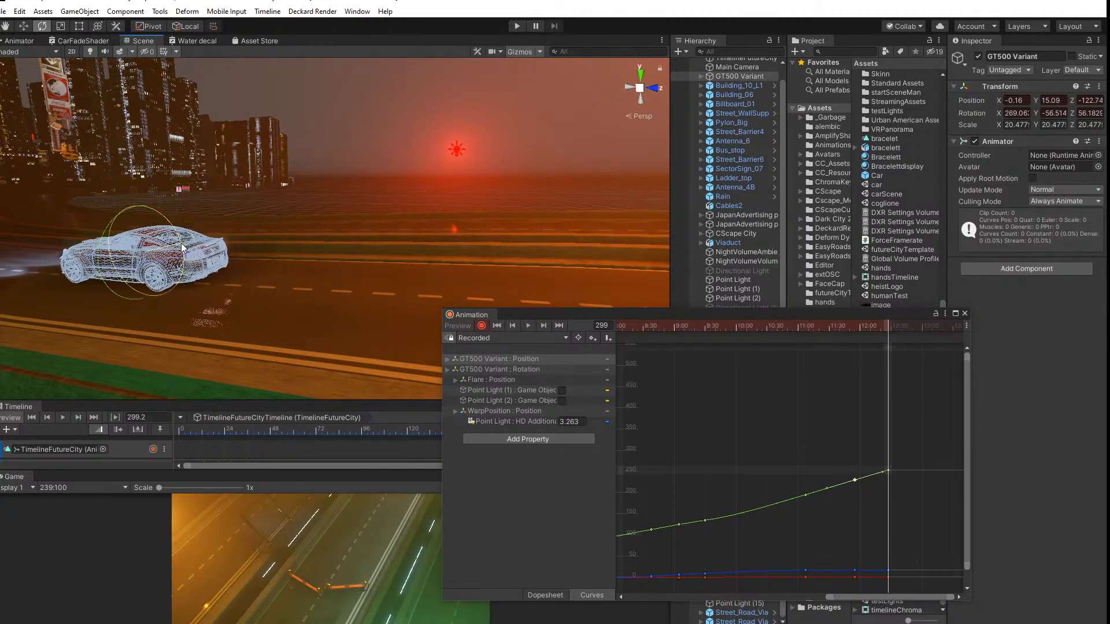
drag(182, 247, 182, 247)
key(w)
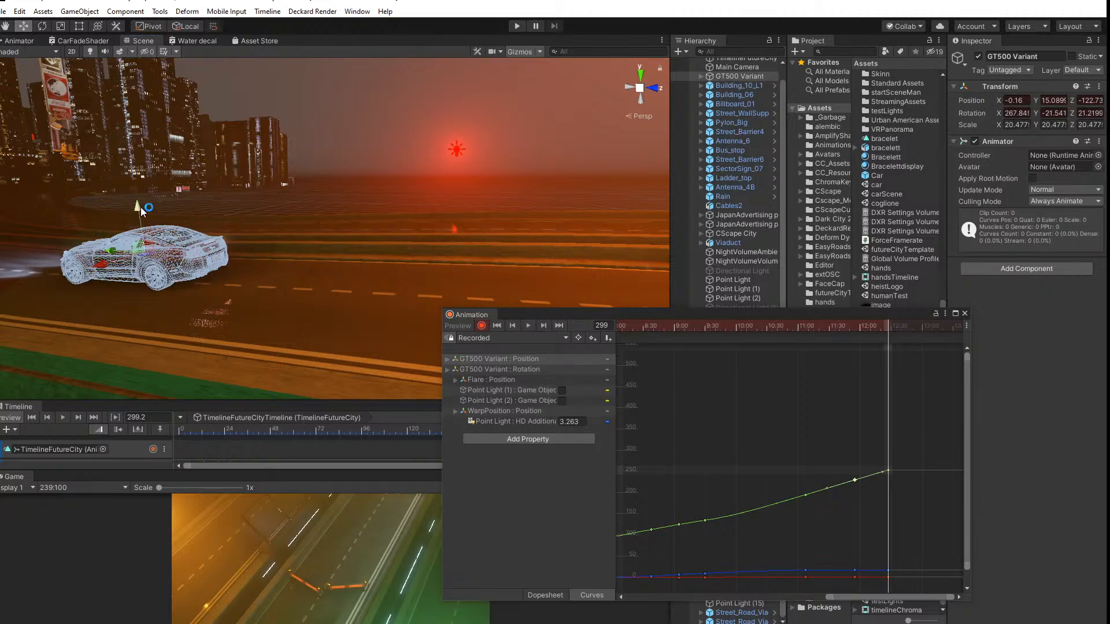
drag(141, 207, 141, 208)
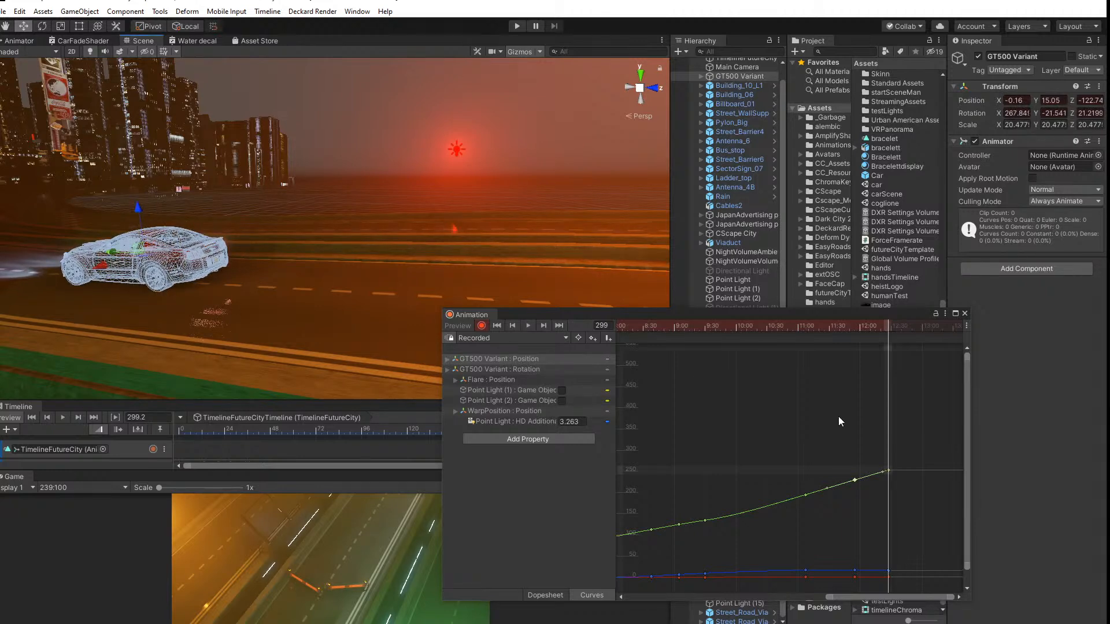
Step: Go back to frame 49 and find the car in the scene beside the stop barriers
scroll(845, 430, down, 5)
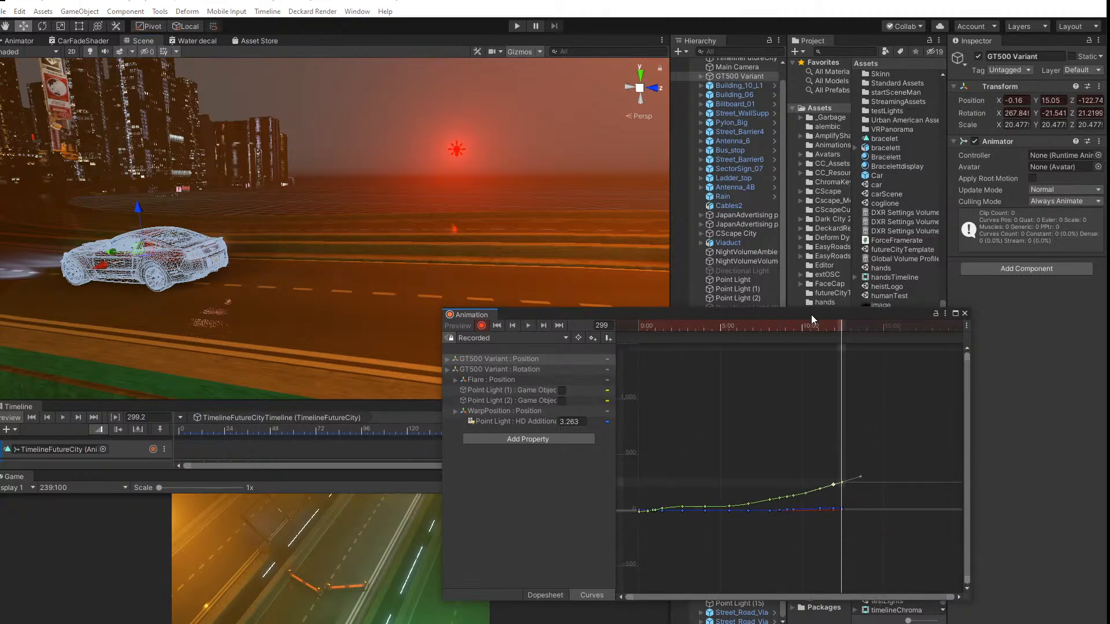
drag(811, 323, 672, 330)
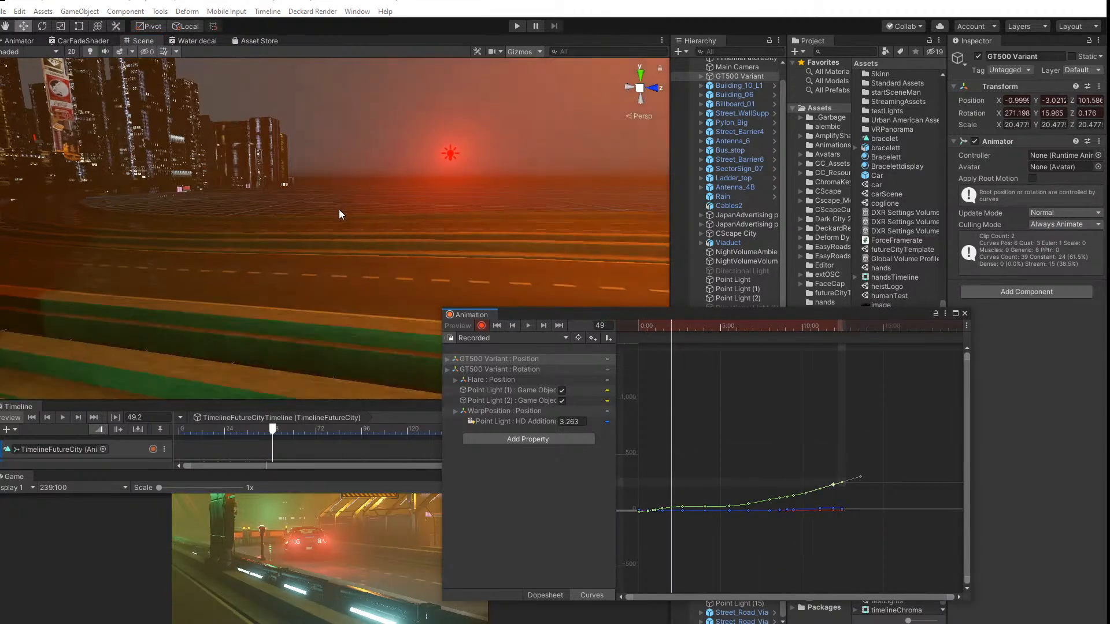
scroll(340, 214, down, 3)
middle_drag(340, 214, 81, 235)
scroll(320, 217, down, 1)
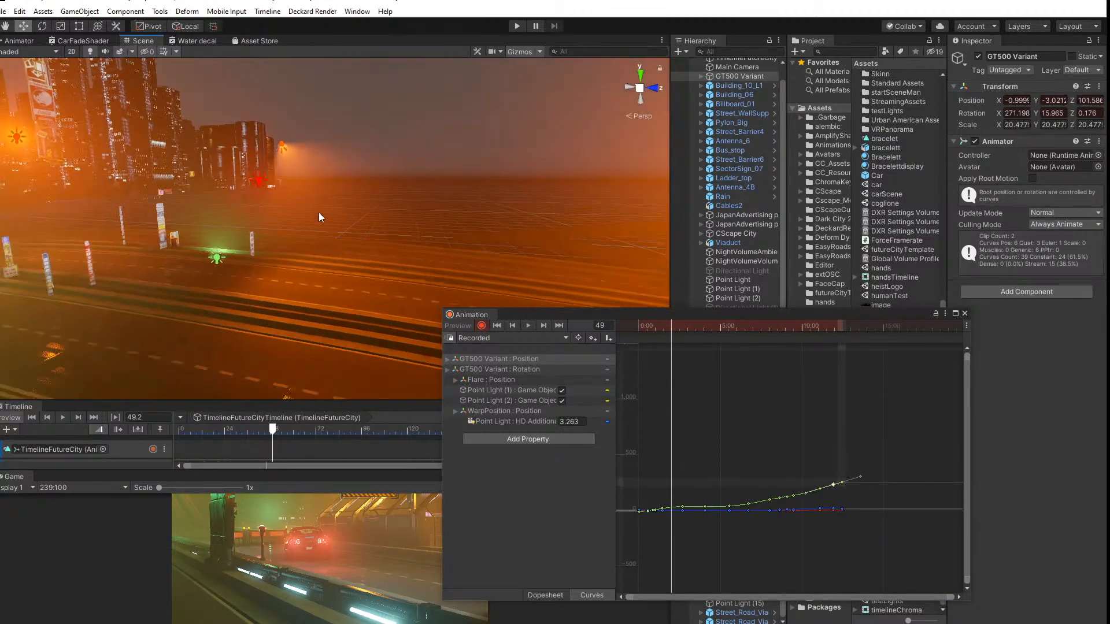
scroll(319, 217, down, 2)
middle_drag(545, 235, 145, 240)
scroll(342, 246, down, 3)
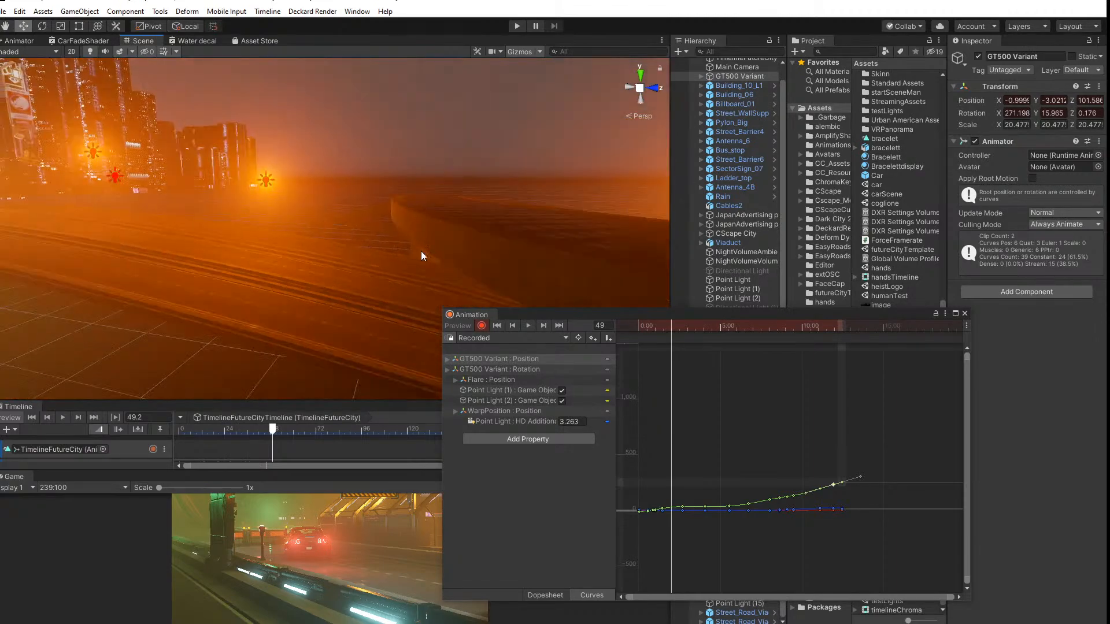
middle_drag(421, 256, 119, 159)
scroll(120, 160, down, 2)
middle_drag(454, 230, 93, 208)
scroll(347, 231, down, 1)
middle_drag(404, 243, 289, 217)
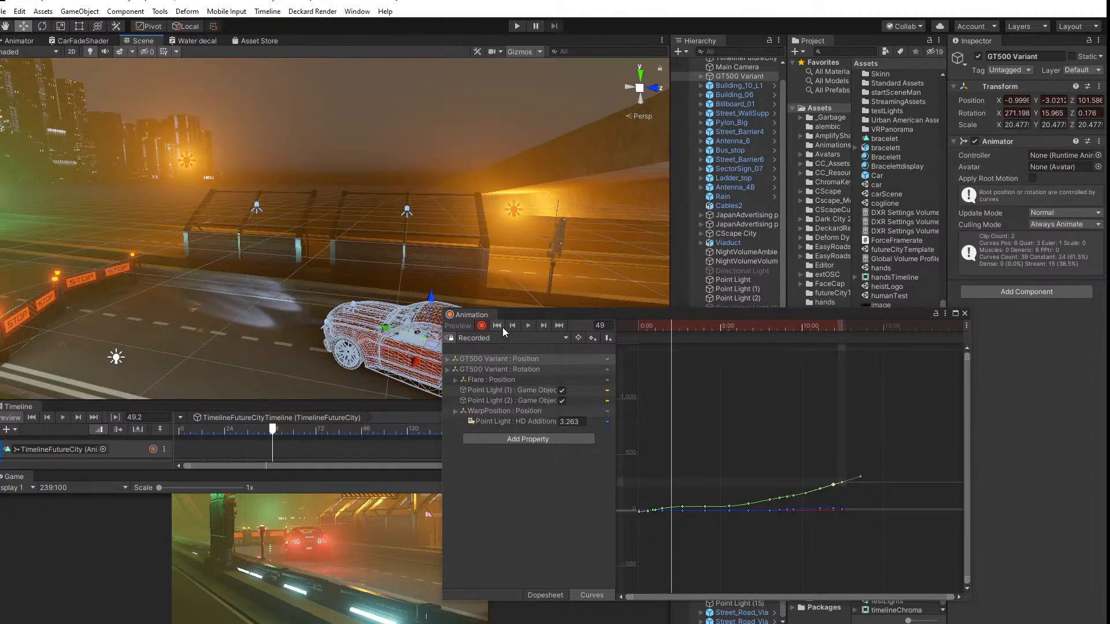
Step: Play the animation from frame 49 and follow the car's movement along the elevated road
click(524, 327)
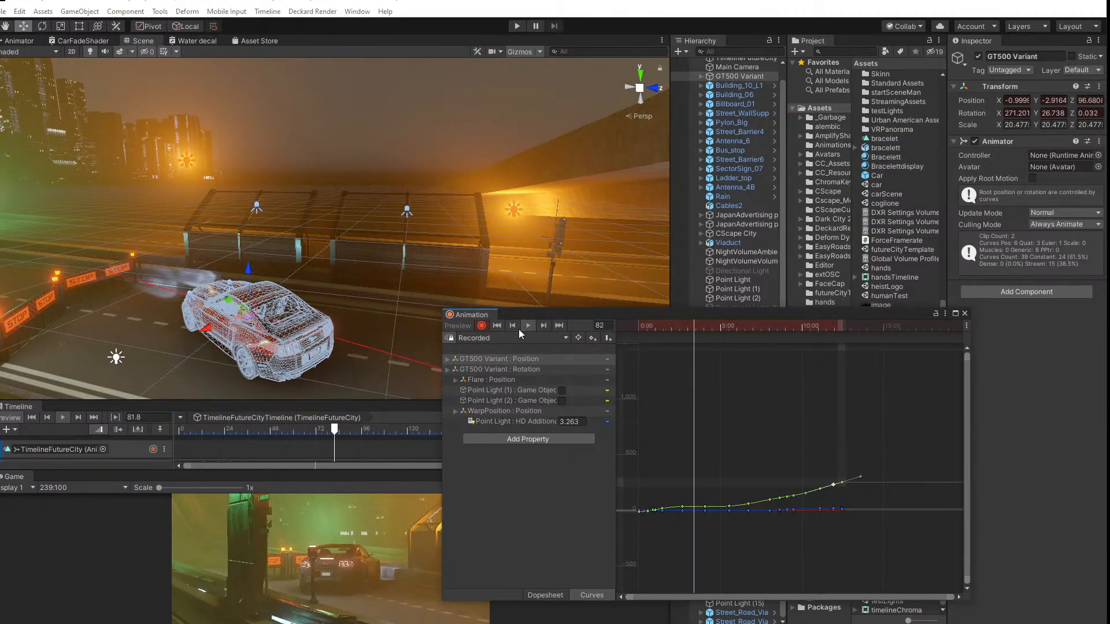
right_drag(96, 231, 114, 301)
middle_drag(114, 300, 1066, 429)
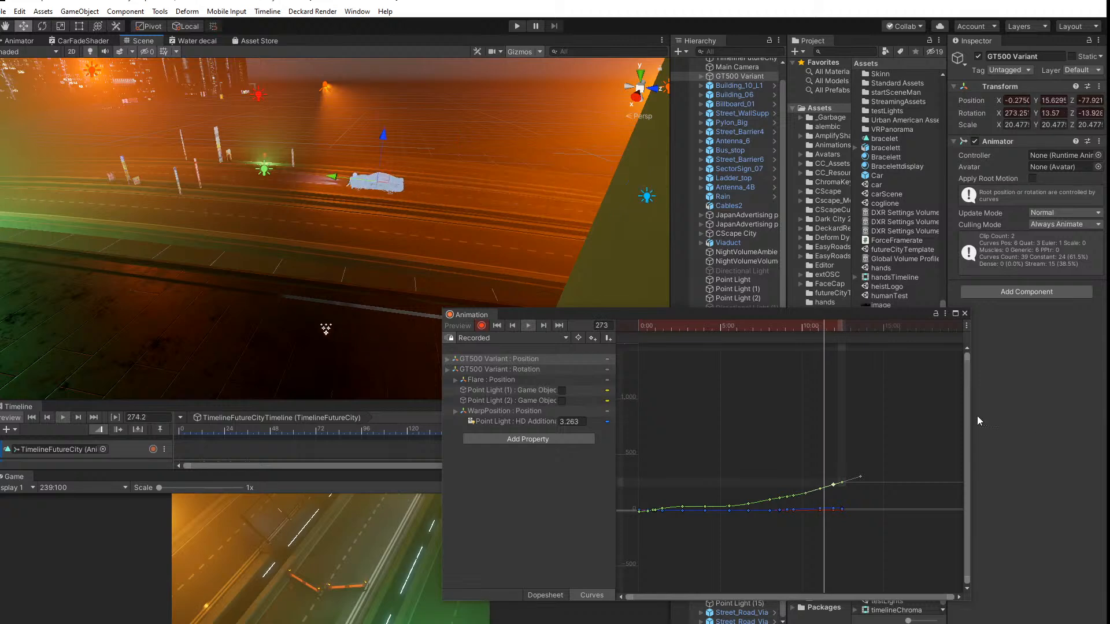
middle_drag(262, 205, 473, 237)
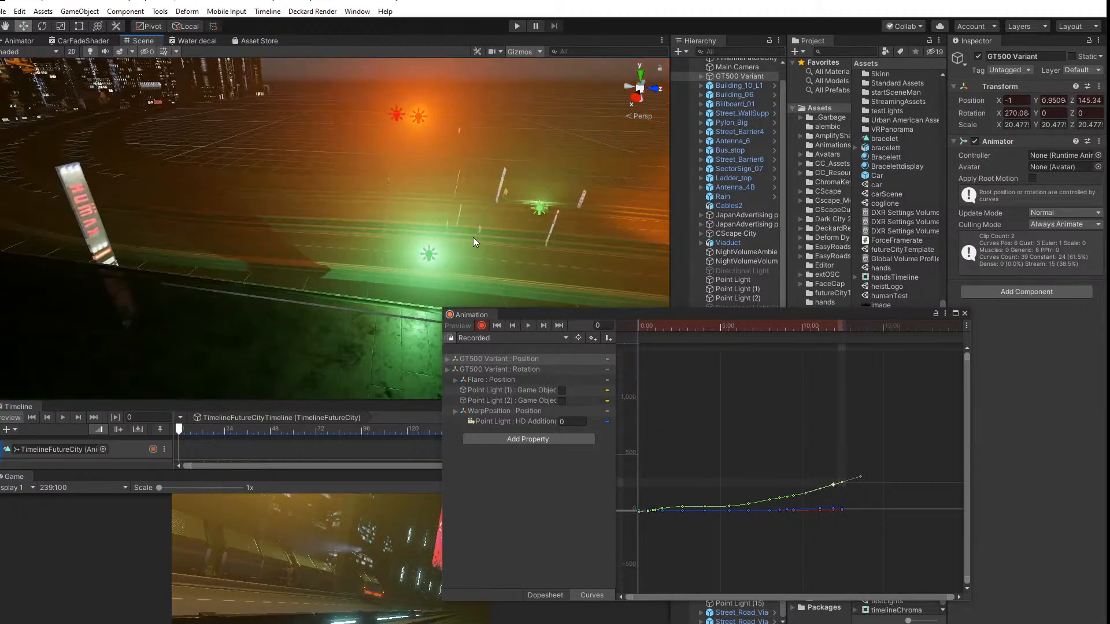
Step: Go to frame 291 and examine the car's position on the elevated road from the side and from behind
drag(819, 321, 857, 336)
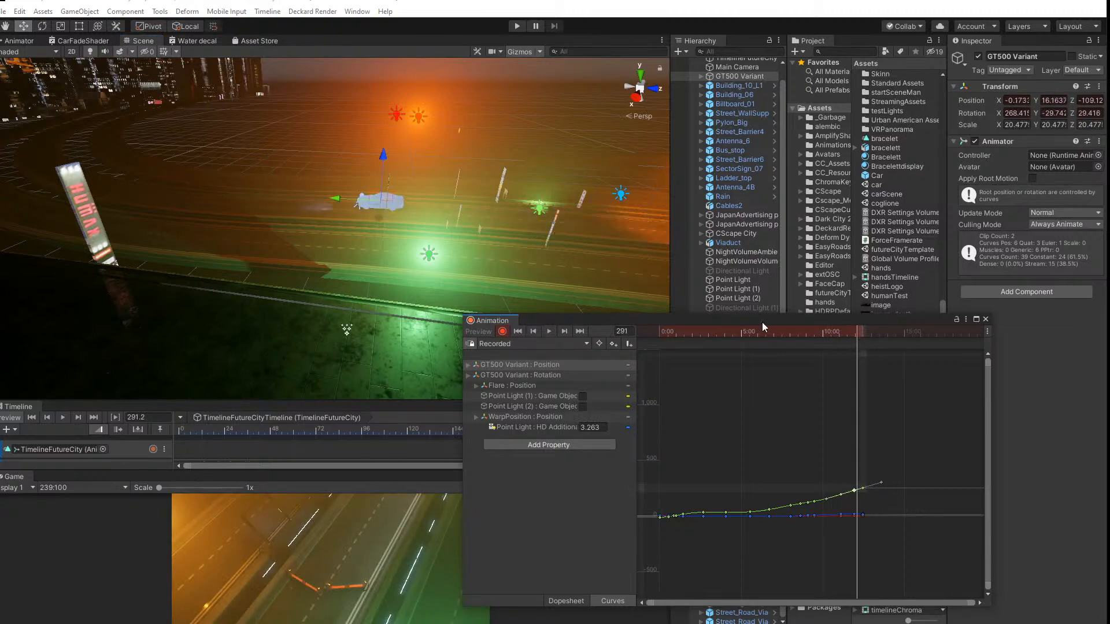
right_drag(382, 226, 206, 185)
middle_drag(588, 271, 422, 211)
scroll(425, 200, down, 6)
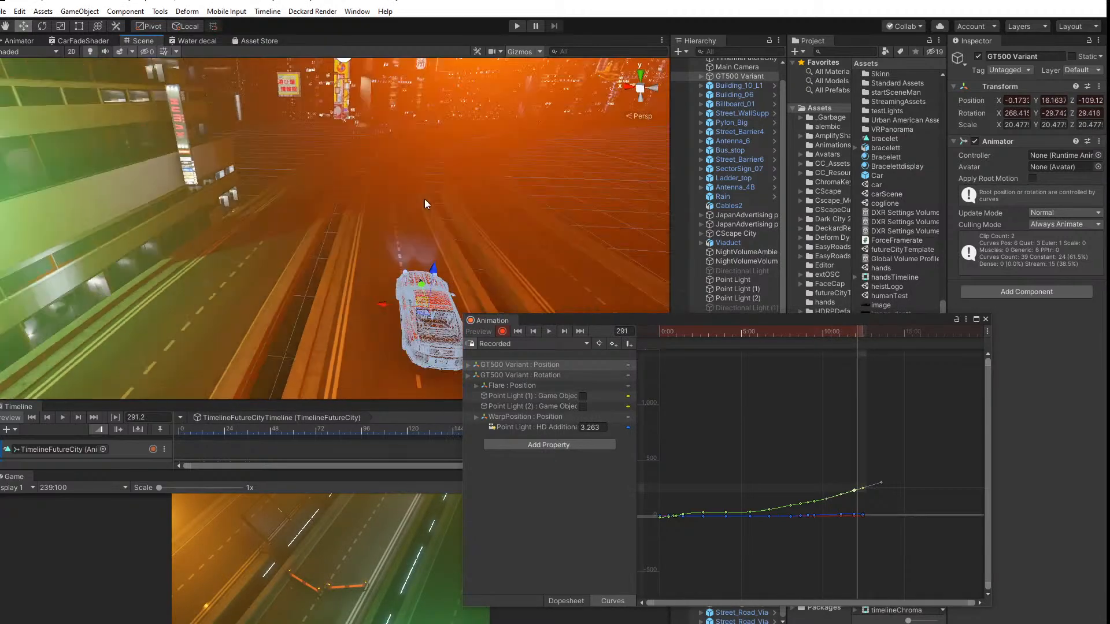
right_drag(443, 268, 414, 222)
middle_drag(413, 260, 377, 232)
scroll(382, 230, down, 4)
right_drag(385, 229, 277, 318)
middle_drag(277, 317, 253, 317)
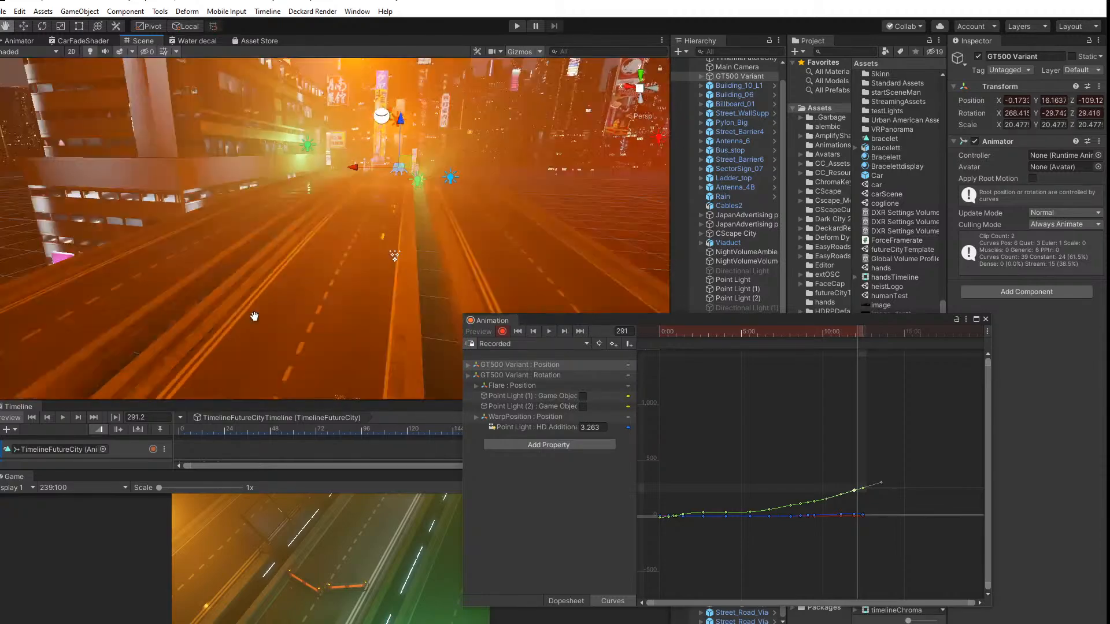
Step: Inspect the viaduct lanes around the car at frame 291, ending with a view along the road toward the towers
scroll(225, 295, down, 6)
right_drag(172, 269, 194, 372)
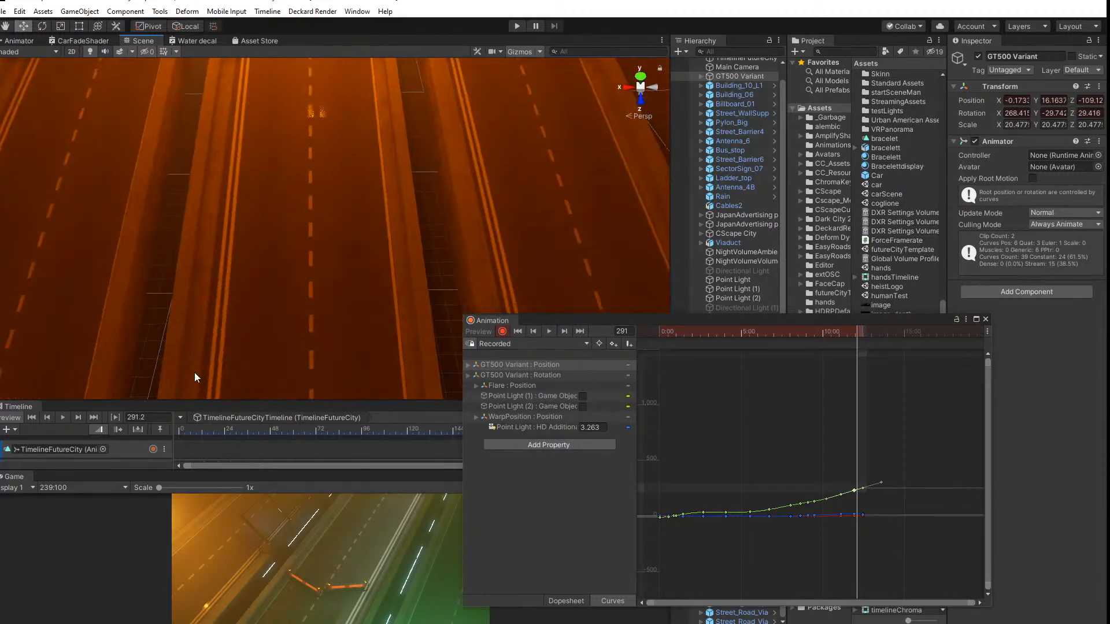
middle_drag(194, 373, 310, 326)
scroll(188, 346, down, 4)
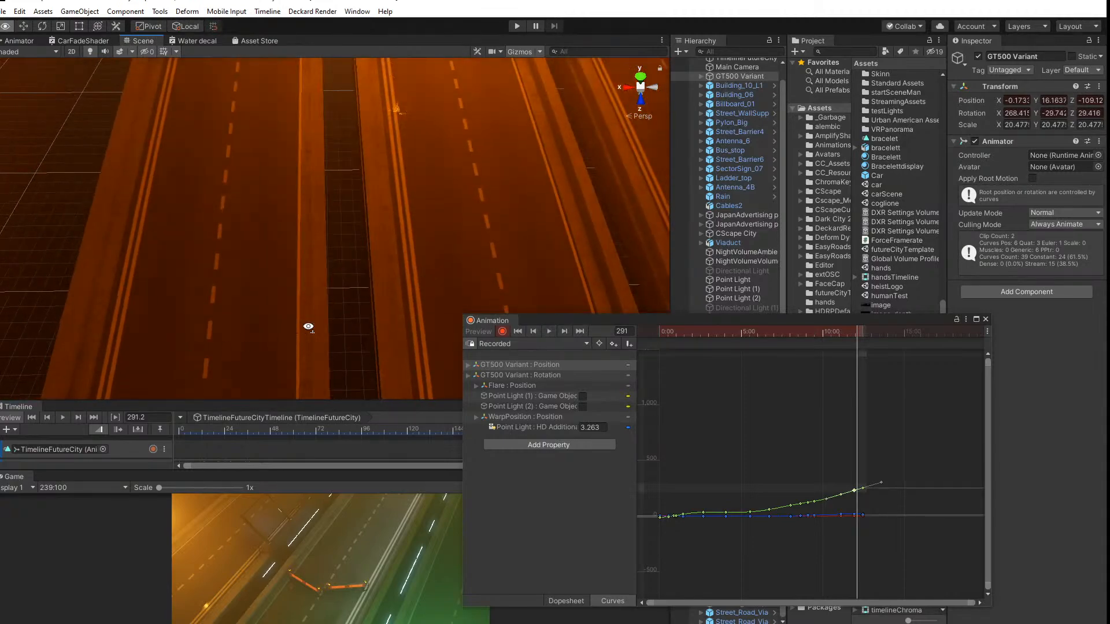
right_drag(310, 326, 309, 176)
scroll(373, 177, up, 3)
middle_drag(374, 177, 377, 202)
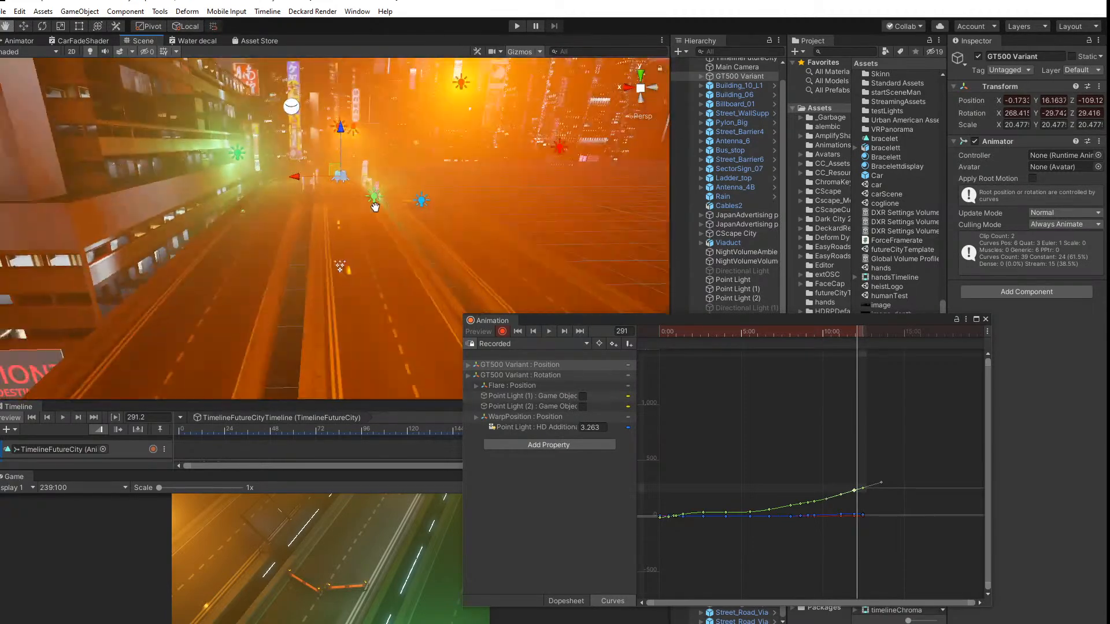
scroll(377, 203, up, 3)
right_drag(377, 202, 407, 157)
middle_drag(538, 188, 454, 211)
scroll(347, 275, up, 3)
middle_drag(324, 285, 345, 275)
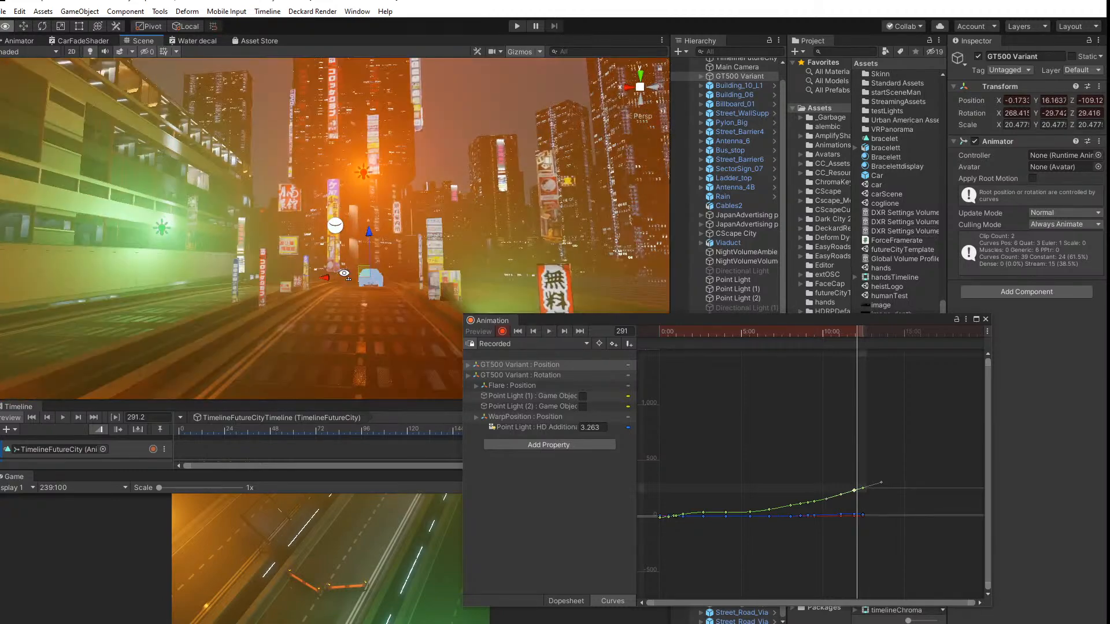
right_drag(345, 274, 358, 254)
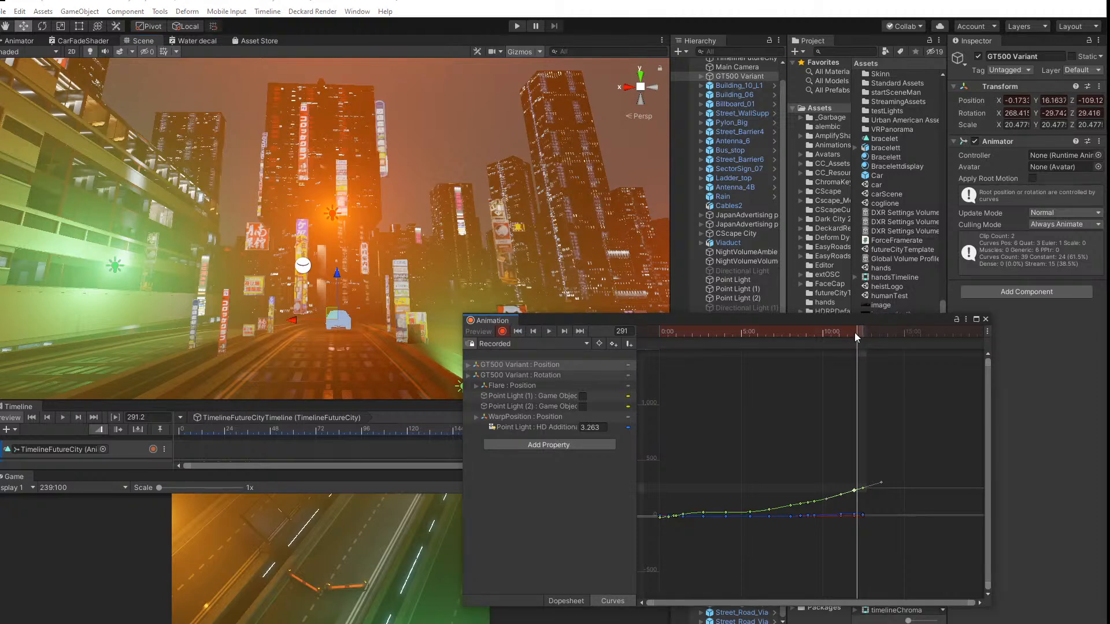
Step: Return to frame 0, stop recording the car's animation and close its animation editor
drag(855, 332, 626, 344)
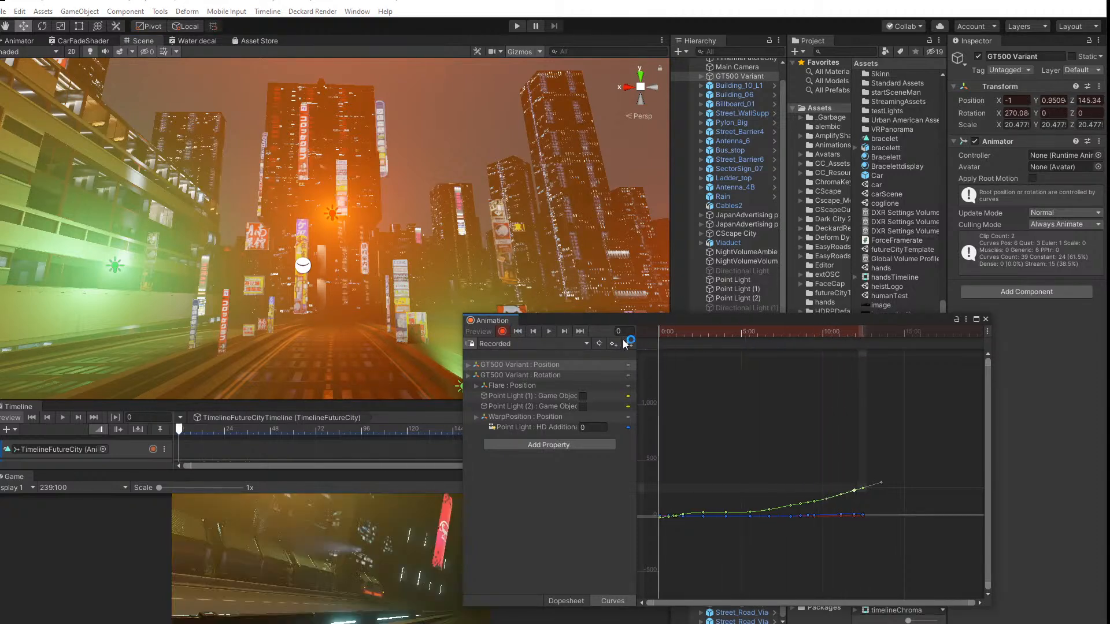
click(502, 331)
click(986, 319)
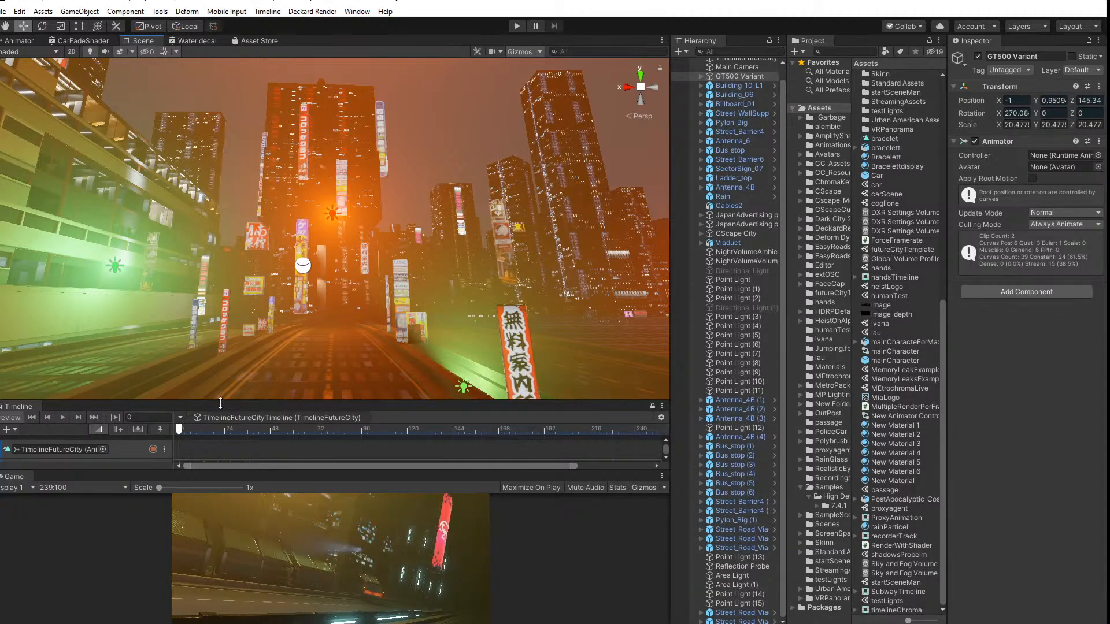
Step: Enlarge the Timeline and open the unmuted Main Camera track's recorded animation at frame 78
drag(220, 403, 220, 269)
click(121, 352)
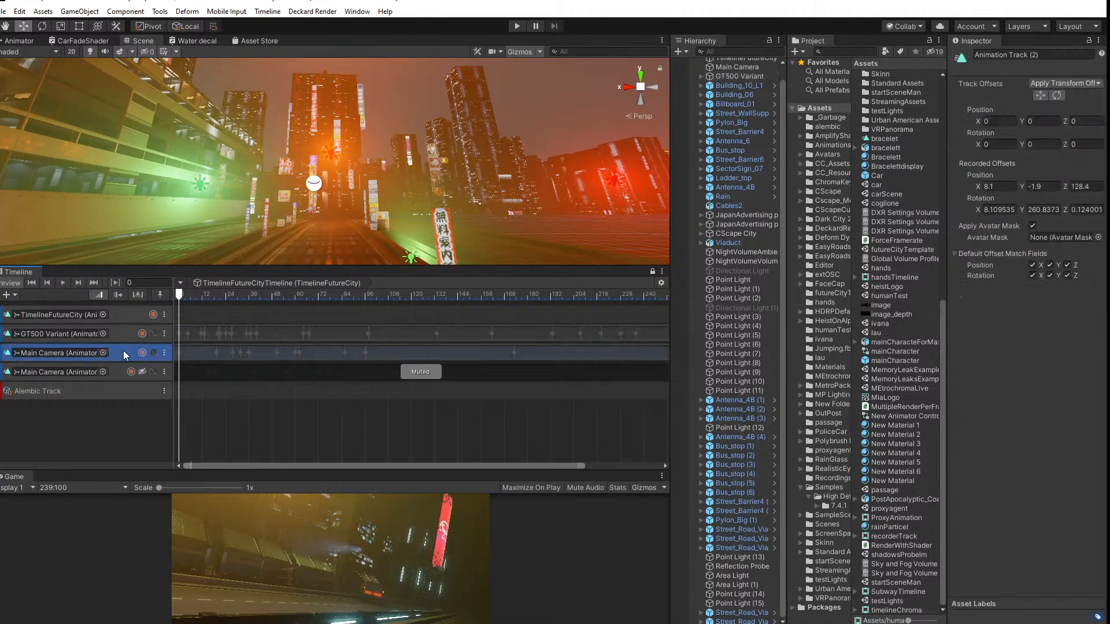
double_click(308, 352)
drag(659, 331, 880, 265)
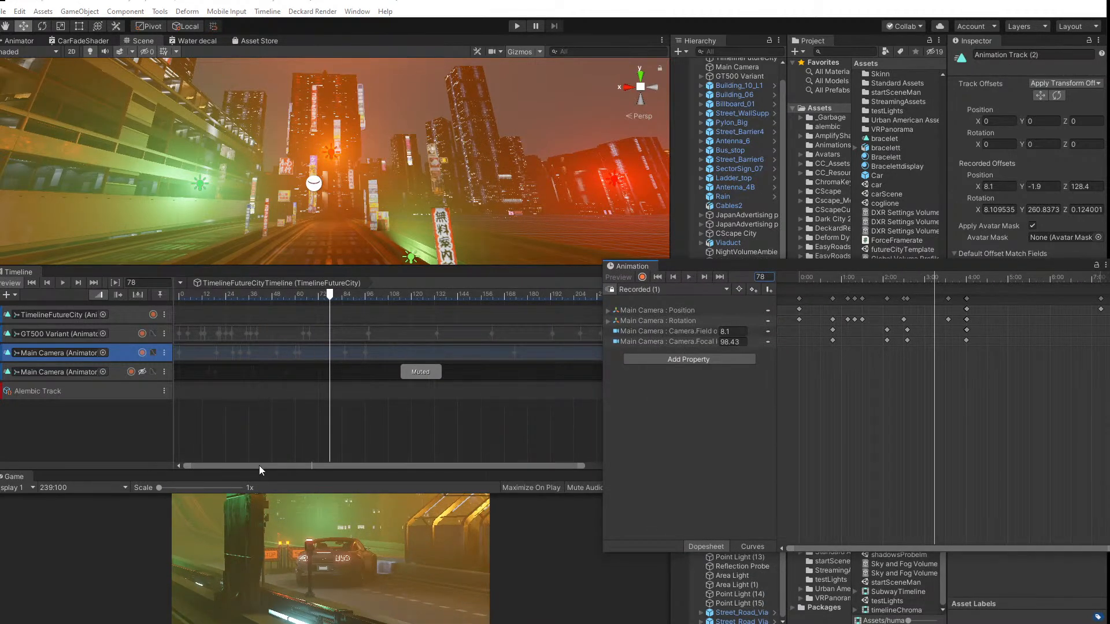
Step: Enlarge the Game and Timeline views and scrub the camera shot to frame 168
drag(245, 472, 244, 358)
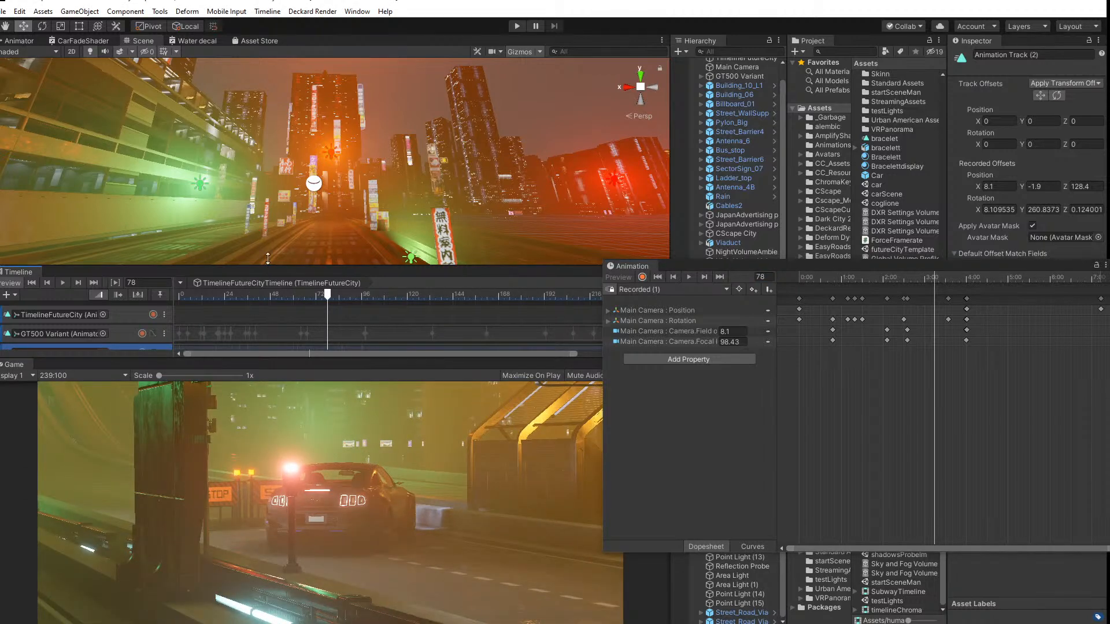
drag(267, 258, 264, 224)
drag(328, 252, 498, 266)
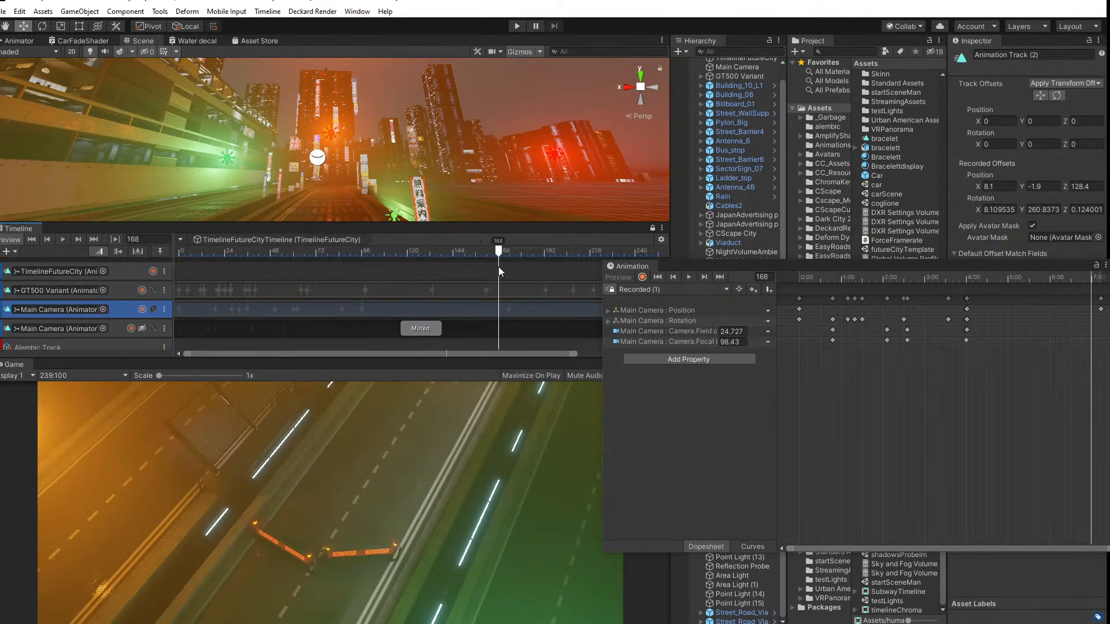
Step: Delete the last Main Camera position key, near frame 173
drag(1021, 268, 788, 288)
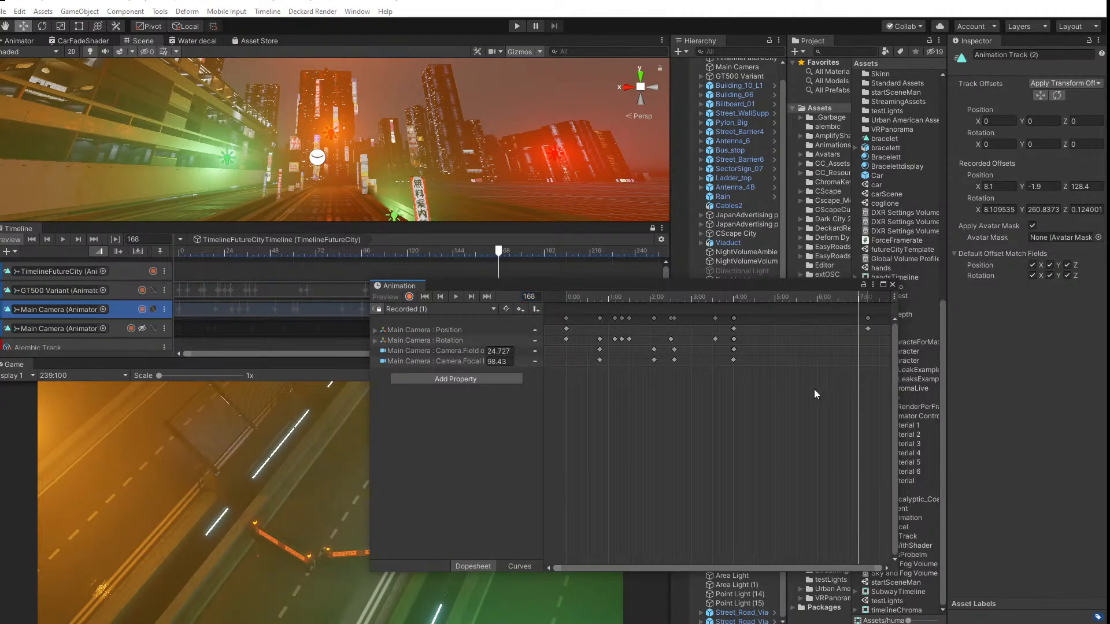
scroll(726, 428, down, 8)
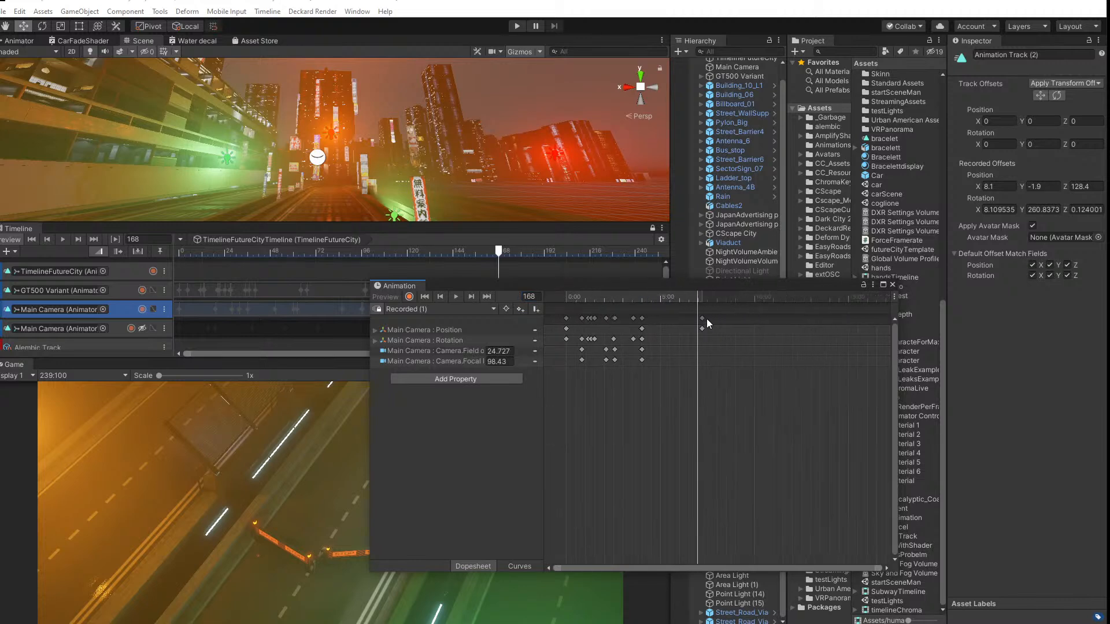
mouse_move(699, 297)
mouse_down()
mouse_move(701, 344)
mouse_move(710, 311)
mouse_move(690, 299)
mouse_move(702, 297)
mouse_up()
key(Delete)
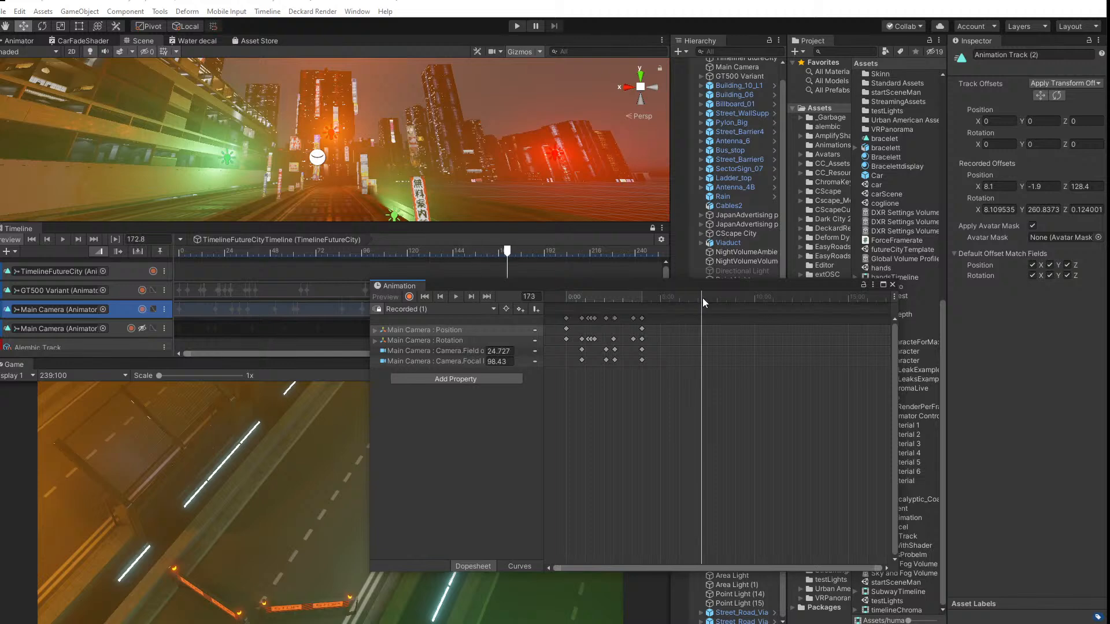
Step: Record the Main Camera at frame 174 at about X 8.7, Y 20.8, Z 40.3 and play the move from frame 96
click(717, 67)
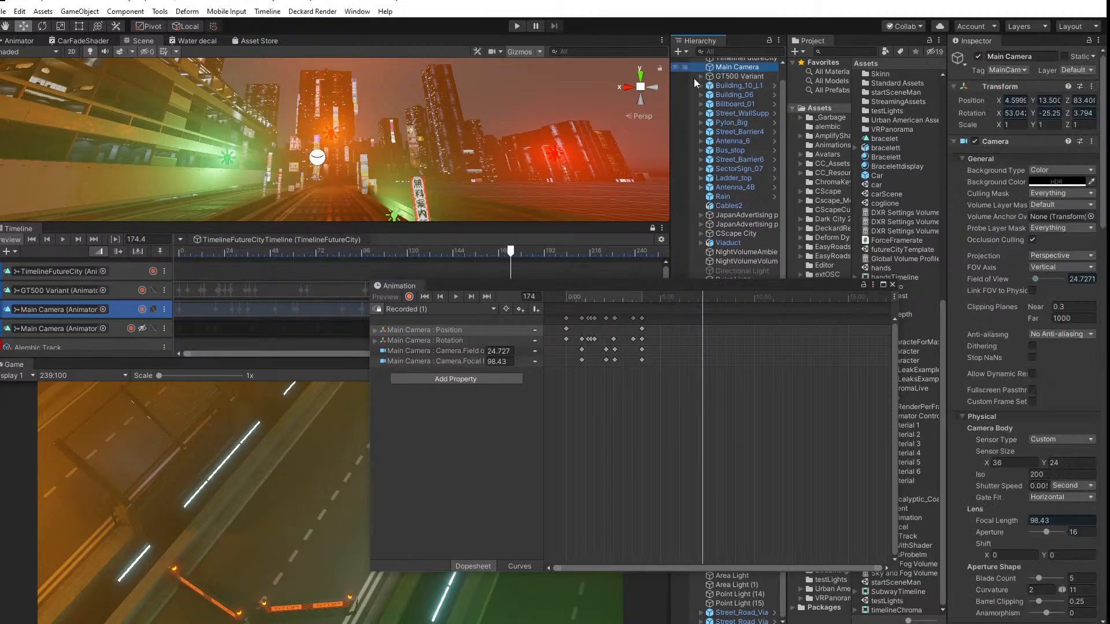
right_drag(194, 145, 627, 208)
right_drag(473, 180, 178, 153)
mouse_move(178, 153)
middle_down()
mouse_move(210, 156)
mouse_move(199, 158)
middle_up()
drag(168, 148, 33, 167)
right_drag(266, 139, 409, 164)
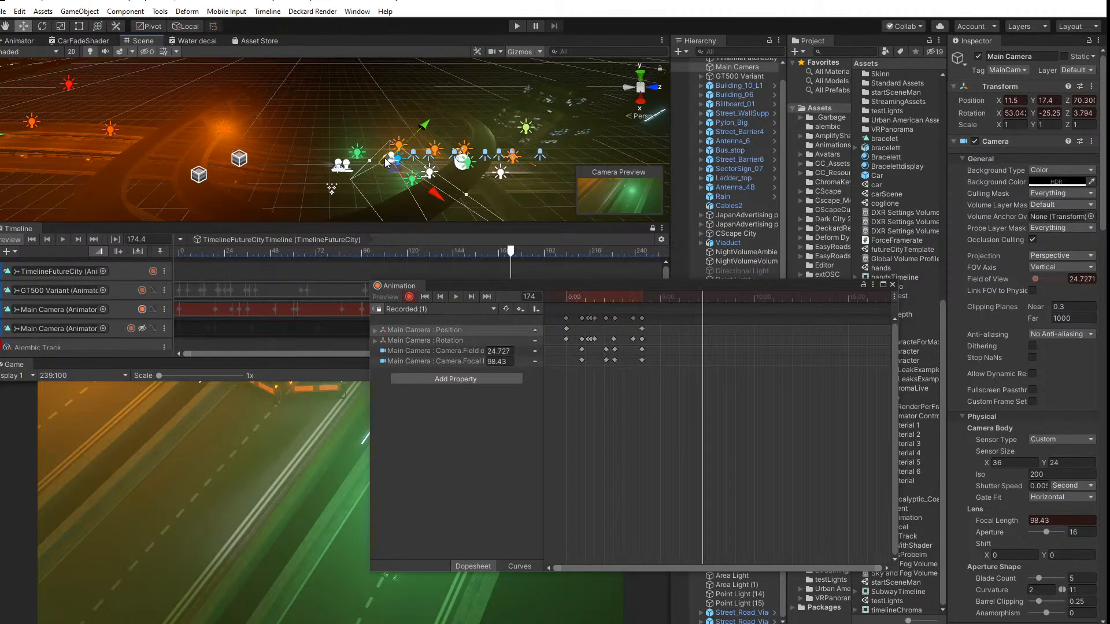
drag(386, 163, 328, 169)
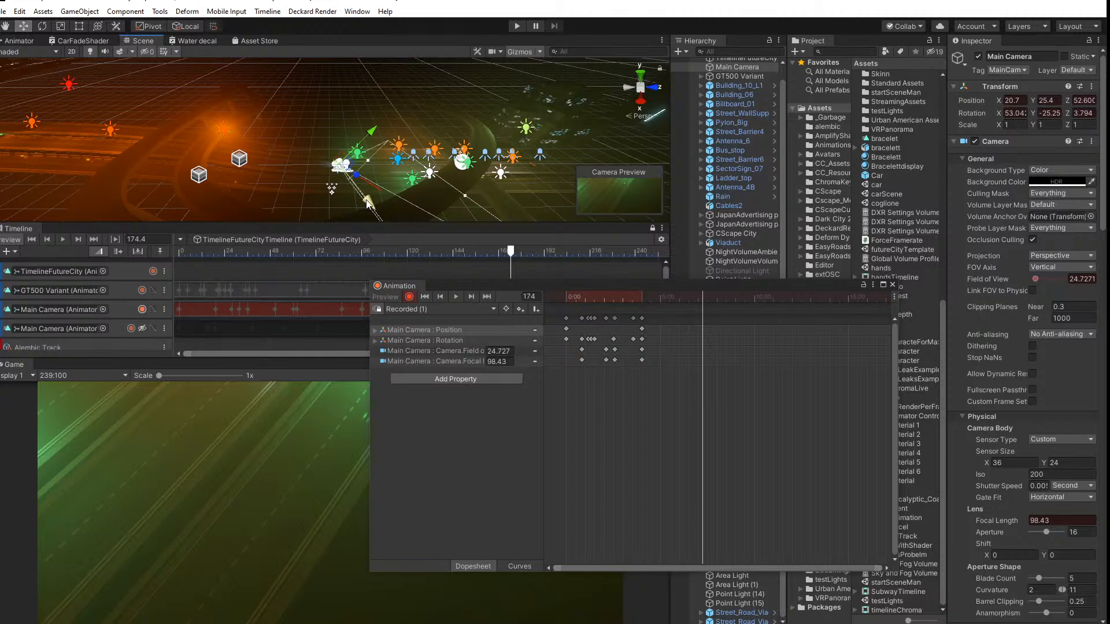
drag(367, 200, 307, 148)
drag(701, 299, 820, 270)
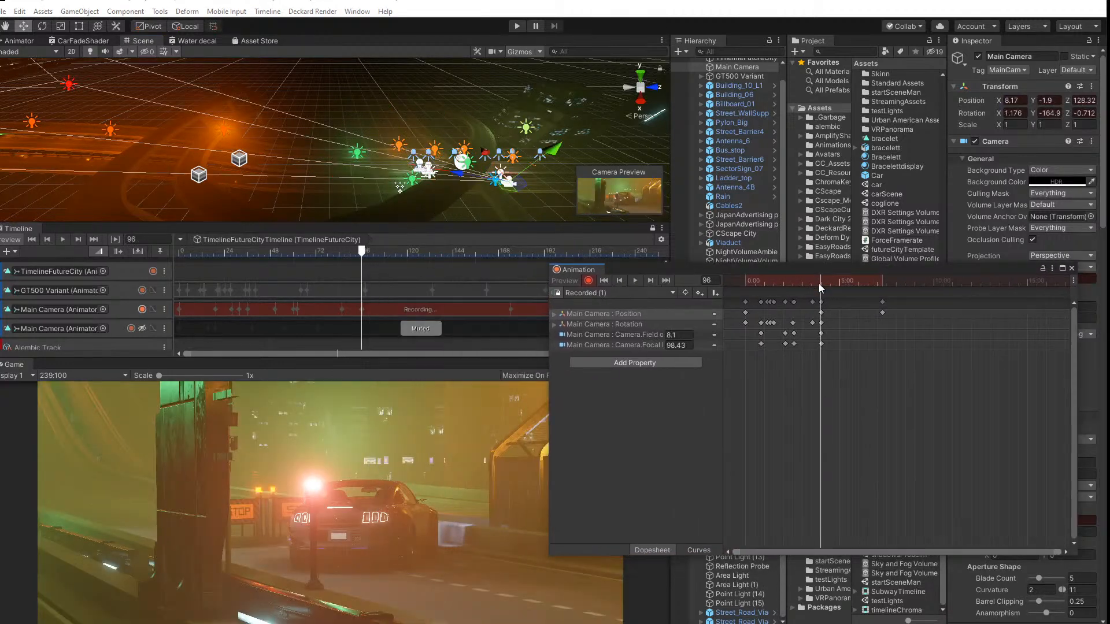
click(637, 280)
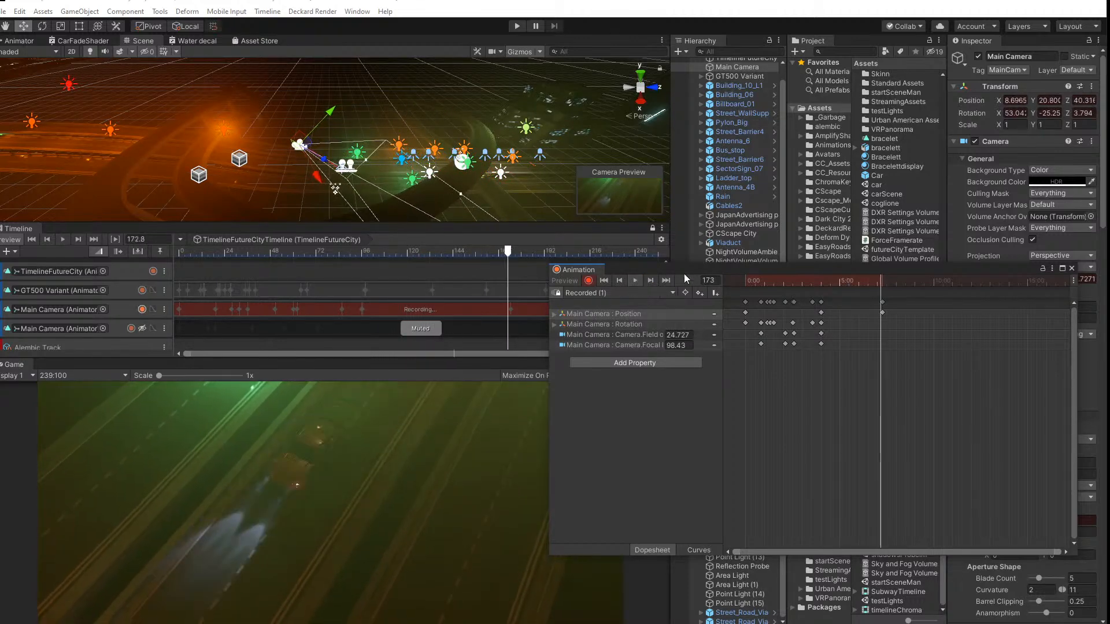
Step: Copy the camera's position keys around frame 96 to frame 116 and play back the move
mouse_move(828, 279)
mouse_down()
mouse_move(814, 282)
mouse_move(837, 283)
mouse_up()
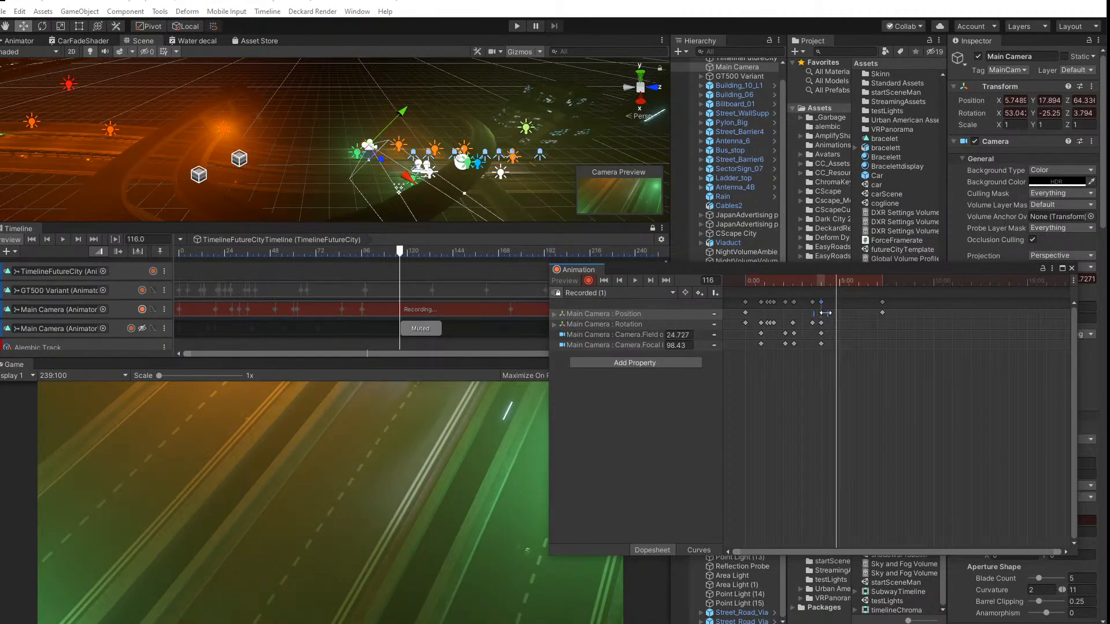
drag(825, 313, 838, 282)
key(space)
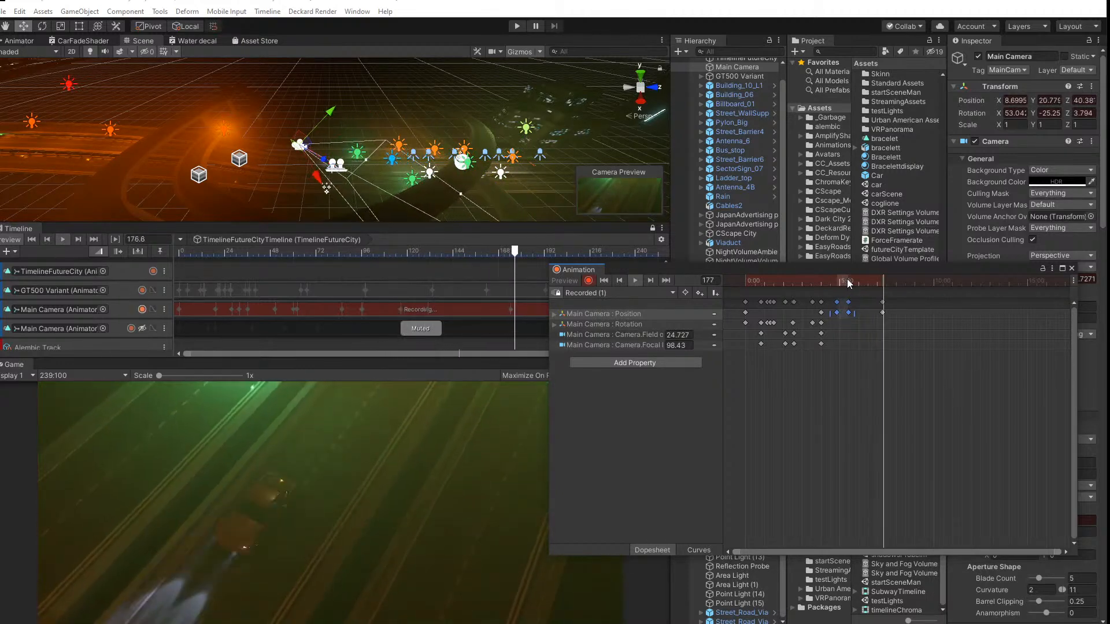
key(space)
Step: Check the camera curves, remove the extra pasted position key and copy the frame 116 position key to frame 142
drag(843, 282, 856, 285)
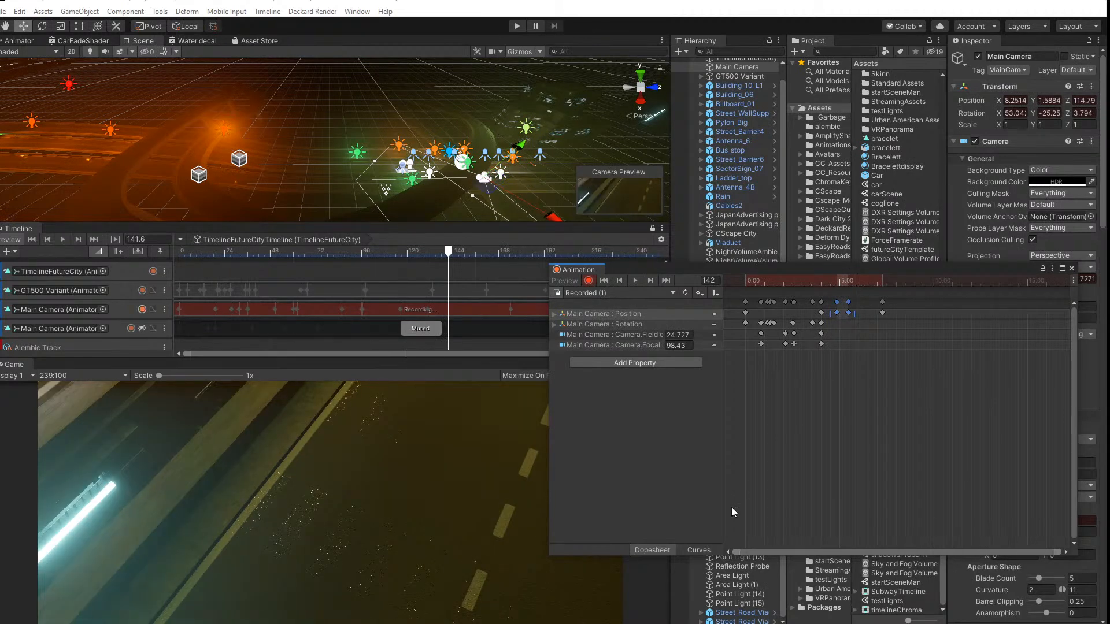
click(698, 550)
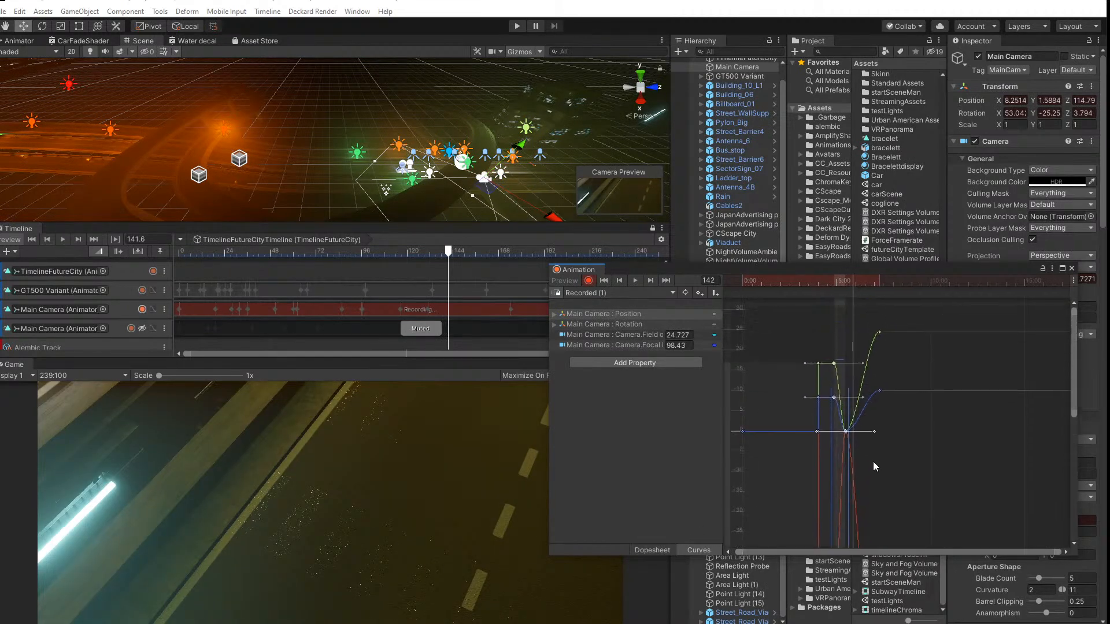
click(665, 550)
drag(844, 324, 831, 298)
key(Delete)
key(ctrl+c)
key(ctrl+v)
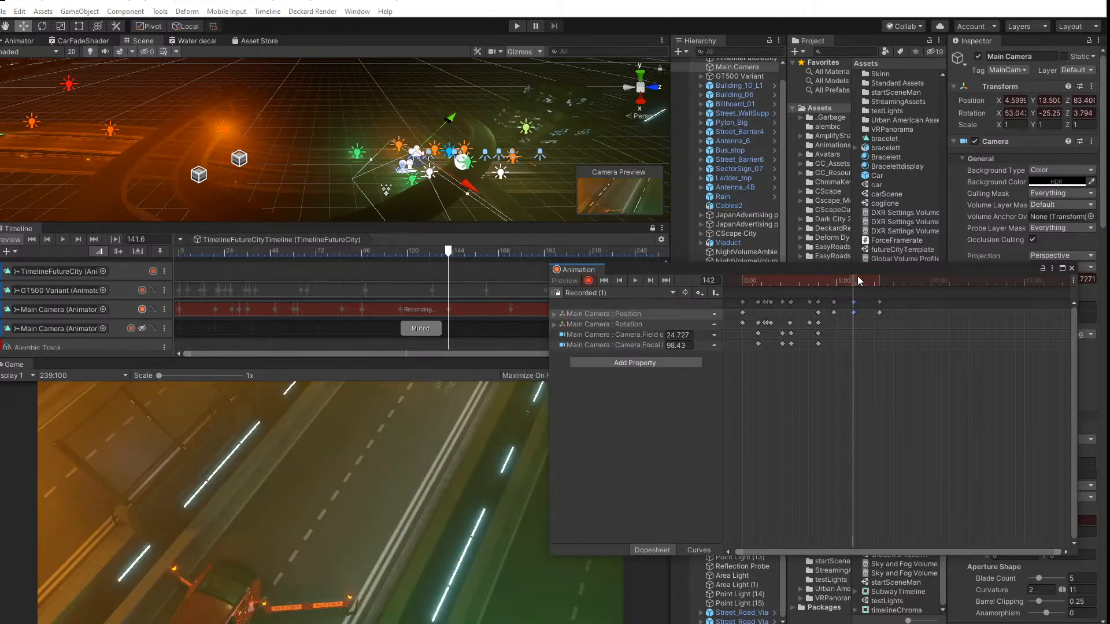
Step: Review the camera move and shift the frame 142 position key earlier, to just past 5:00
drag(858, 281, 831, 283)
key(space)
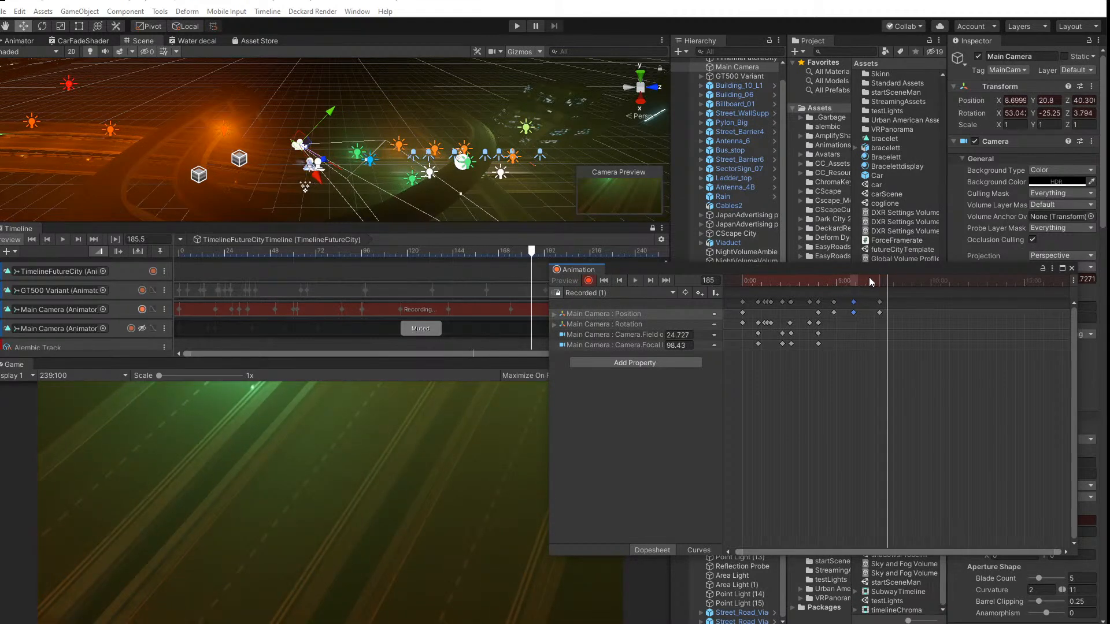
drag(869, 279, 849, 281)
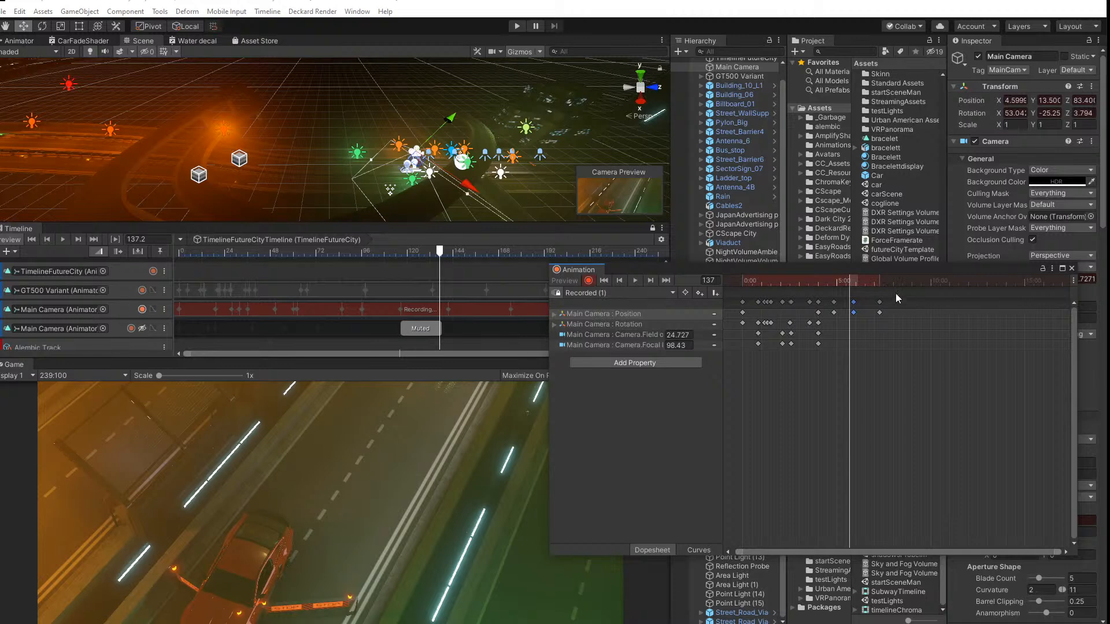
mouse_move(851, 283)
mouse_down()
mouse_move(838, 283)
mouse_move(865, 288)
mouse_up()
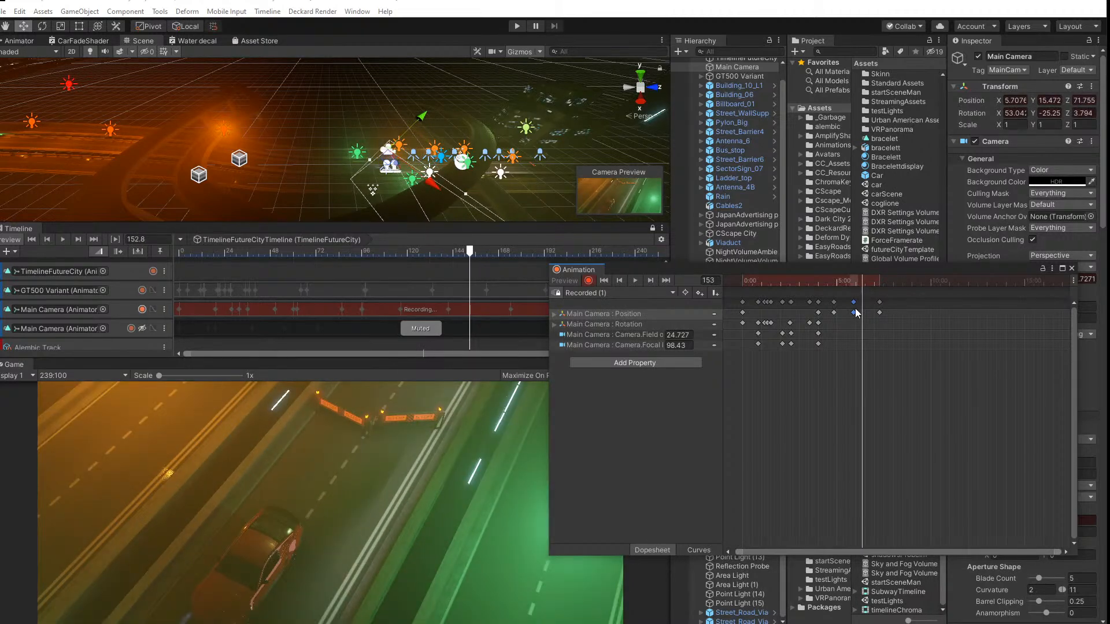
drag(862, 281, 836, 285)
key(space)
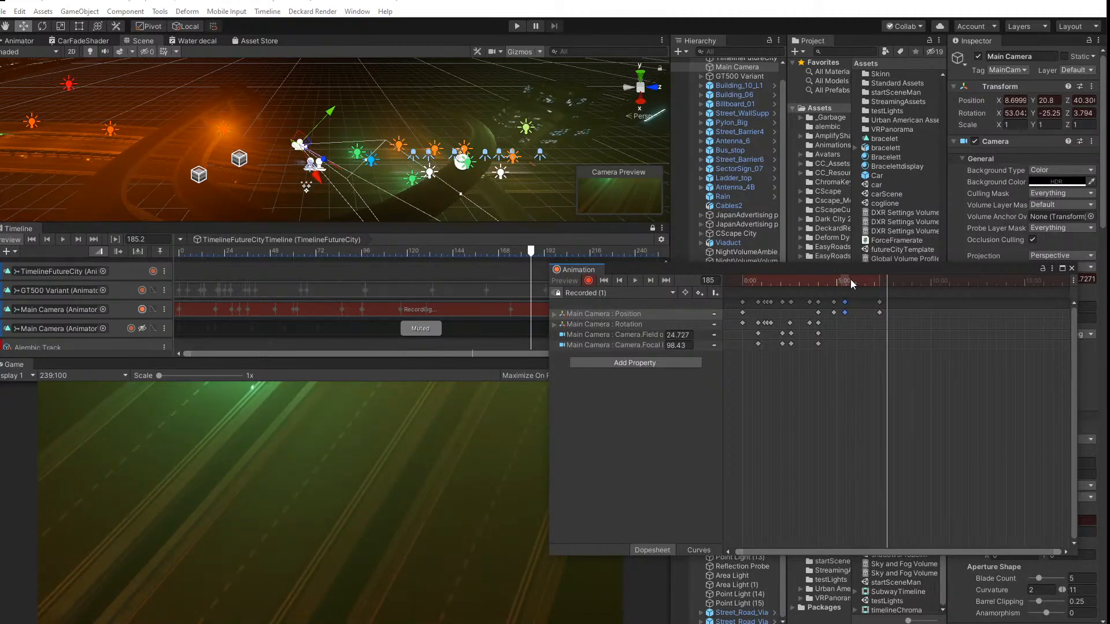
Step: Move the last camera position key to shortly before 10:00 and check the shot at frame 170
drag(851, 279, 923, 315)
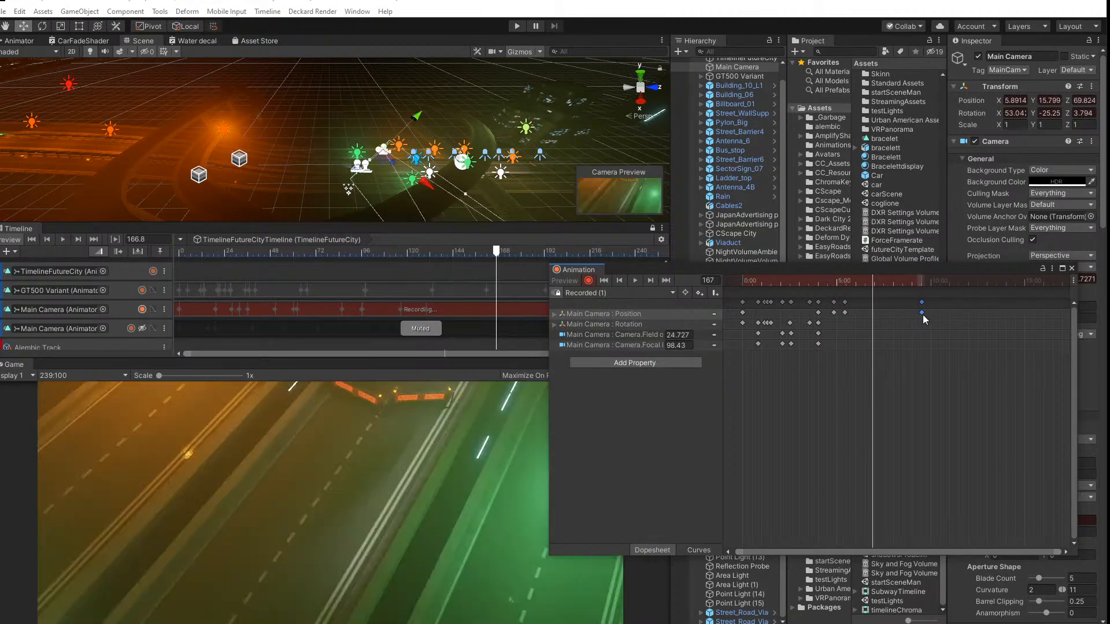
mouse_move(869, 283)
mouse_down()
mouse_move(843, 283)
mouse_move(921, 292)
mouse_move(837, 289)
mouse_move(876, 295)
mouse_up()
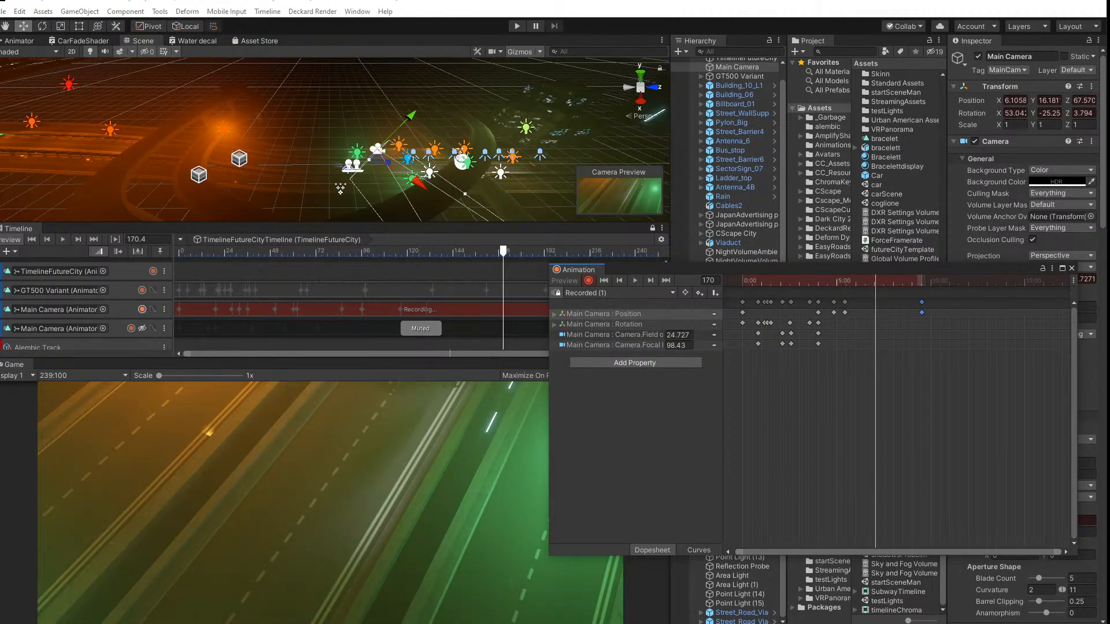
Step: Rotate the Main Camera at frame 170 to about X 65.16, Y -130.7, Z -29.61 and scrub back through the move
click(41, 27)
alt+drag(492, 130, 369, 161)
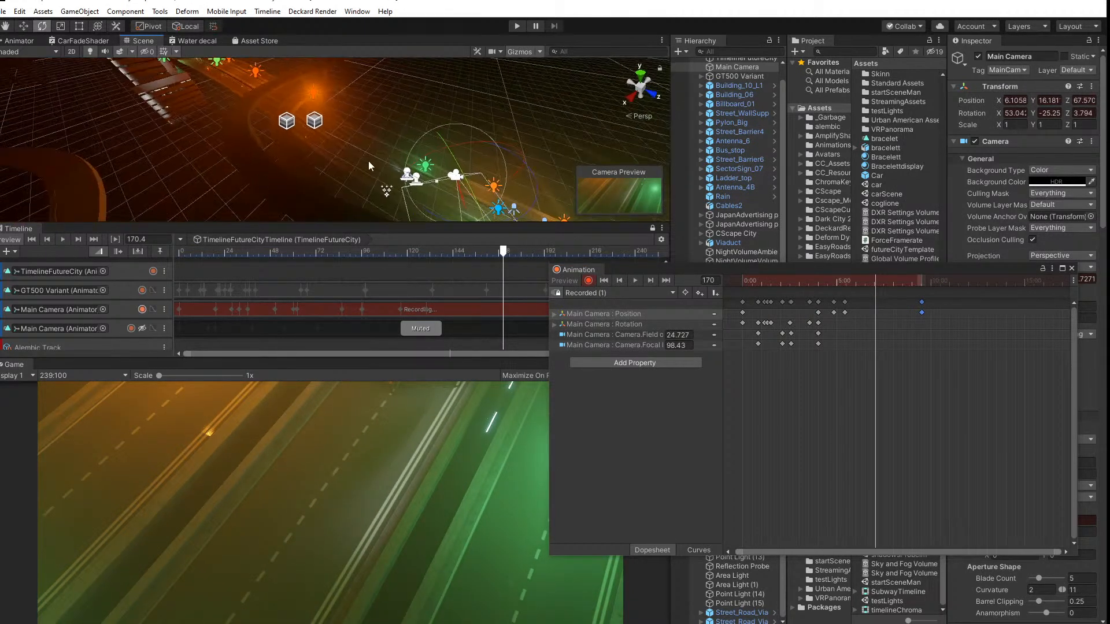
middle_drag(369, 160, 271, 126)
alt+drag(270, 126, 179, 185)
middle_drag(179, 185, 233, 173)
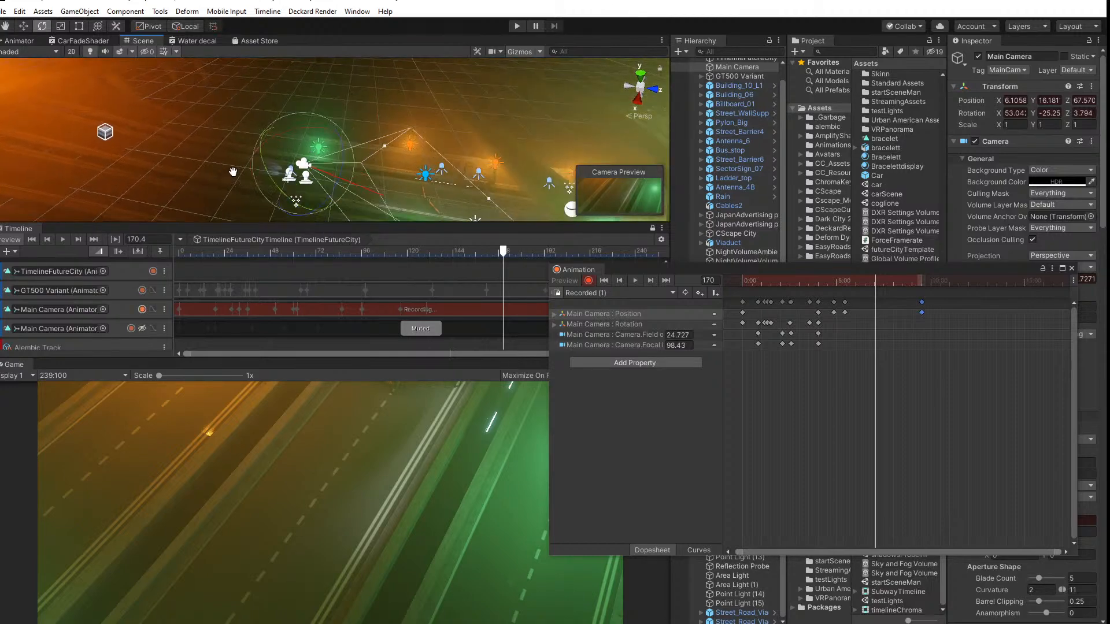
click(189, 26)
alt+drag(296, 209, 316, 48)
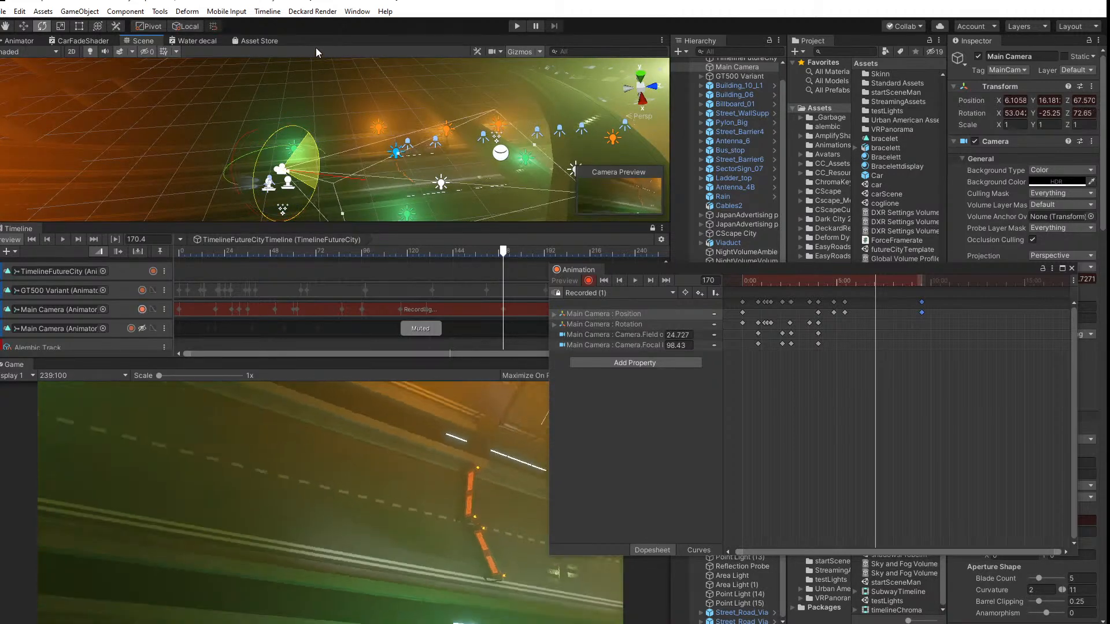
drag(236, 191, 242, 193)
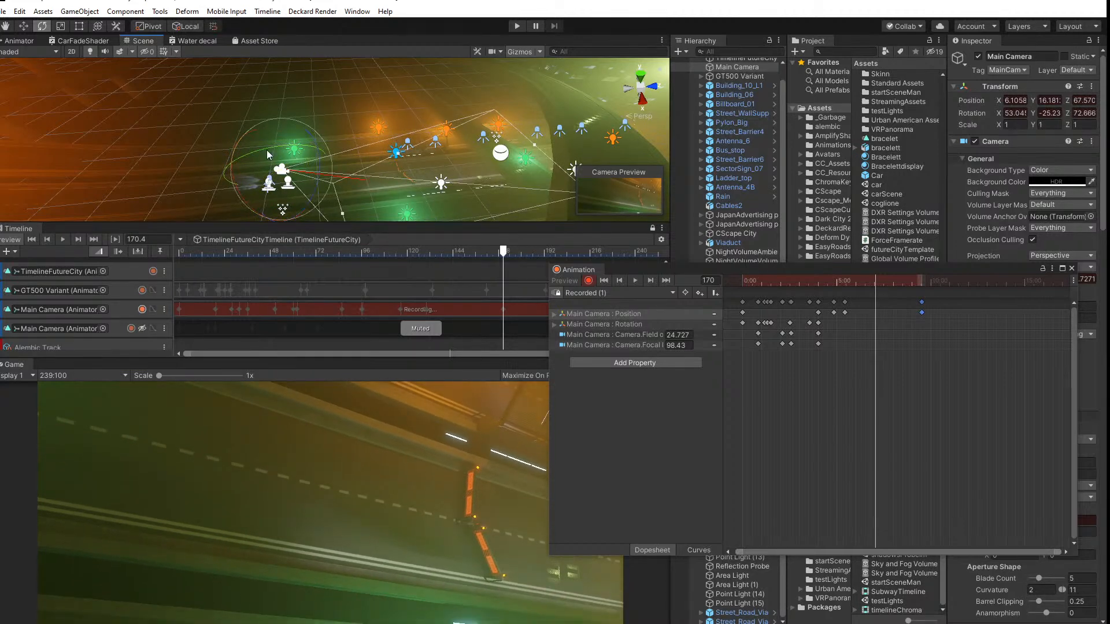
drag(267, 154, 389, 197)
drag(284, 187, 287, 214)
drag(876, 281, 826, 280)
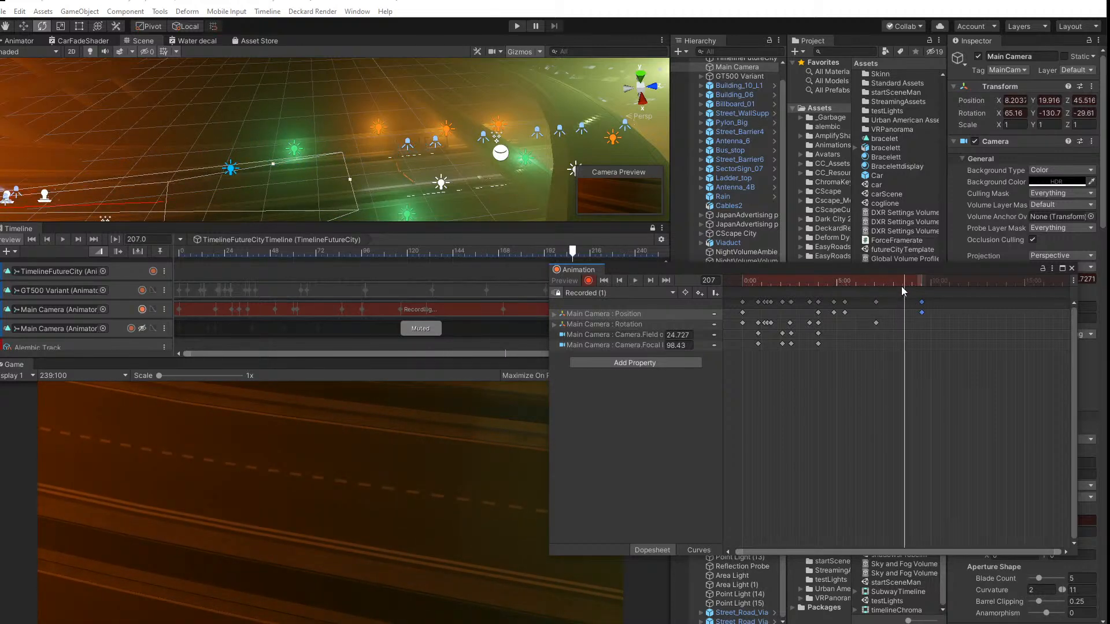
Step: Go to the last camera key at frame 228 and move the Main Camera to about X 3.4, Y 5.8, Z 35.8
drag(902, 287, 922, 285)
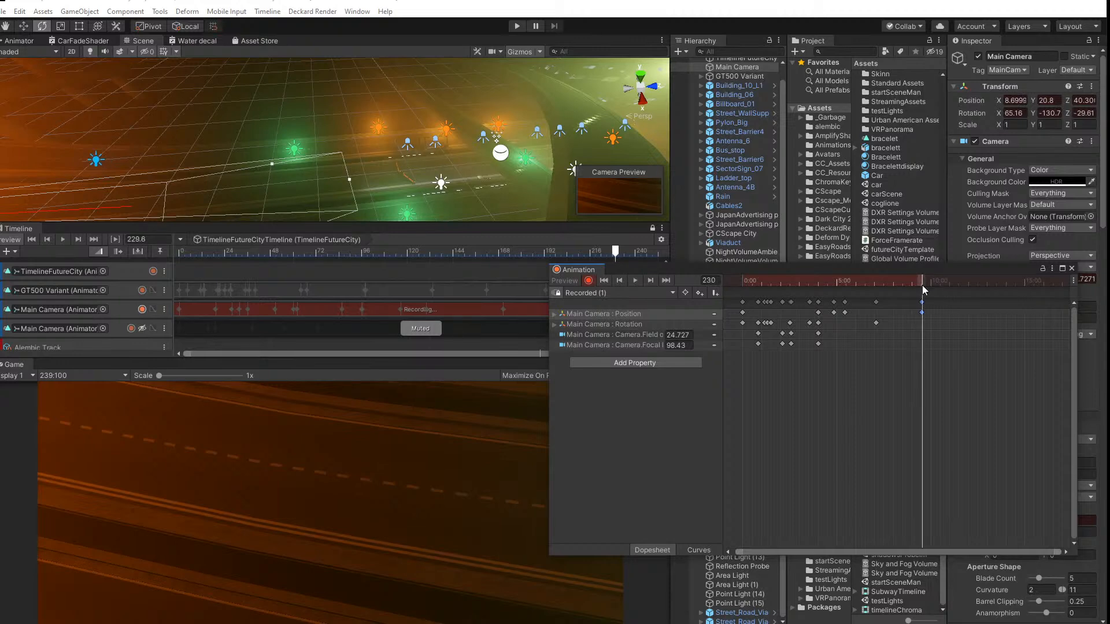
alt+drag(318, 160, 237, 130)
middle_drag(237, 130, 308, 89)
scroll(270, 134, up, 5)
scroll(366, 108, up, 1)
scroll(343, 109, down, 1)
scroll(308, 89, down, 4)
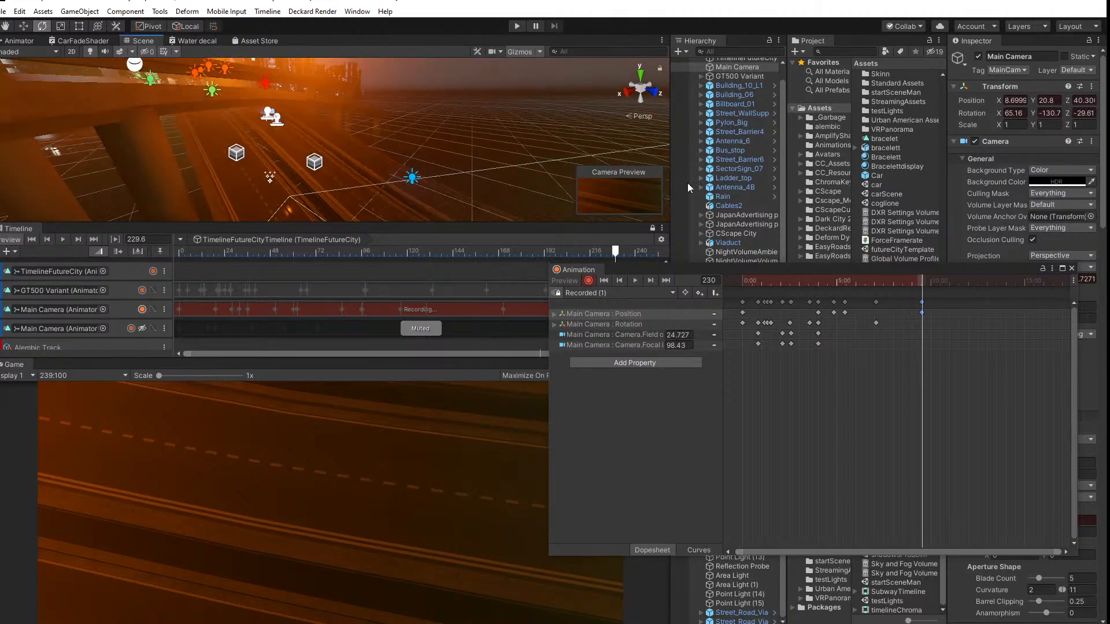
drag(924, 287, 923, 286)
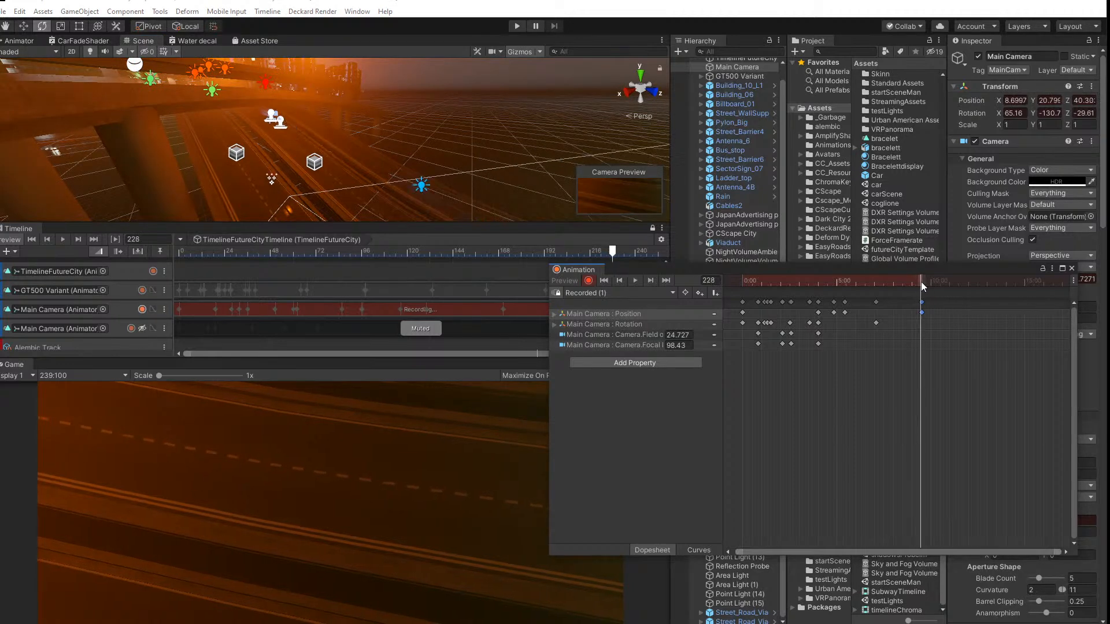
click(650, 281)
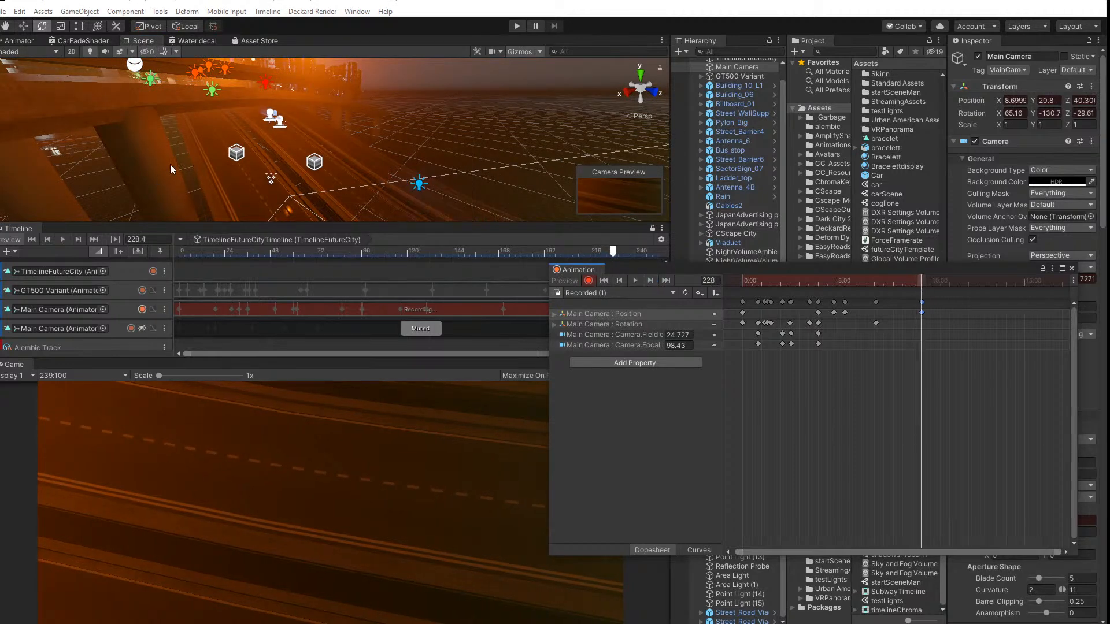
middle_drag(170, 164, 331, 118)
key(w)
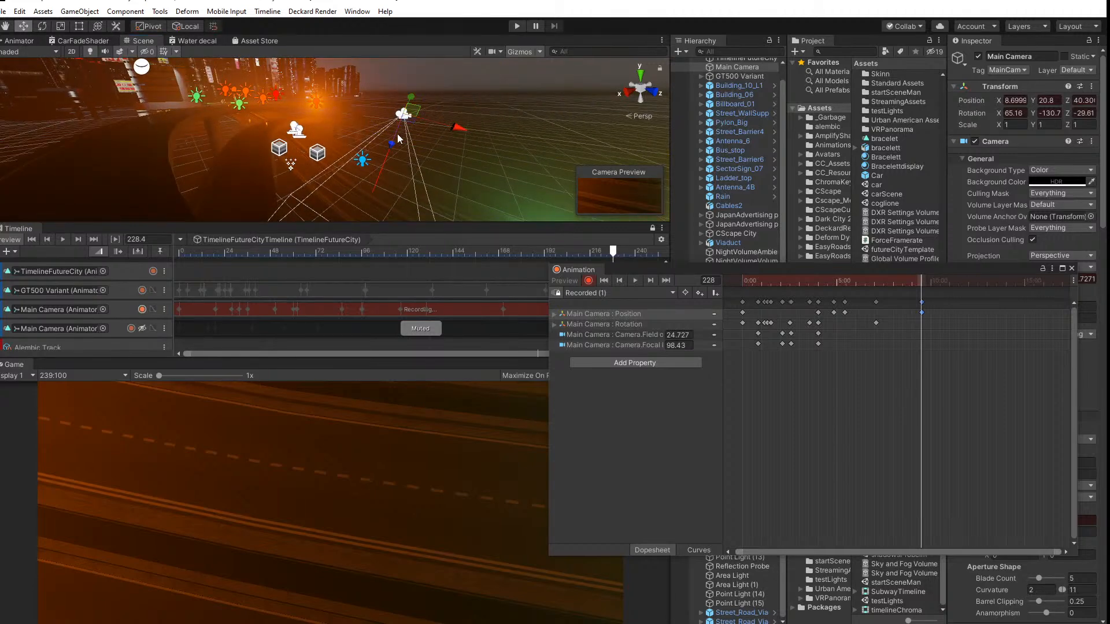
drag(392, 144, 352, 232)
Step: Rotate the Main Camera at frame 228 to about X -1.47, Y -173.3, Z 2.96 to look along the road at the car
key(e)
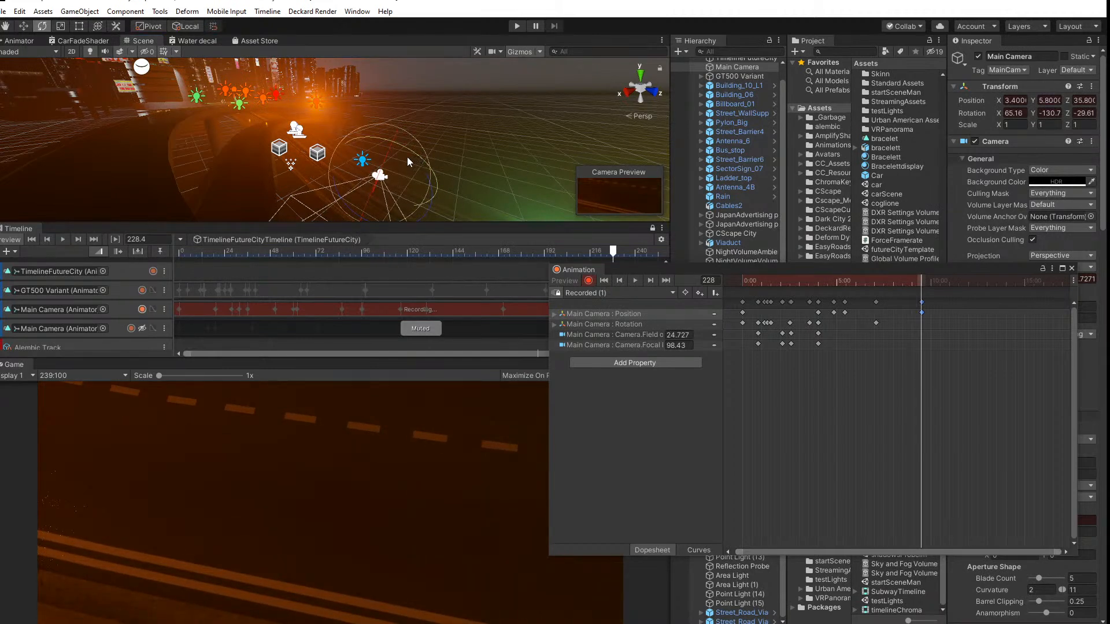
drag(408, 151, 410, 217)
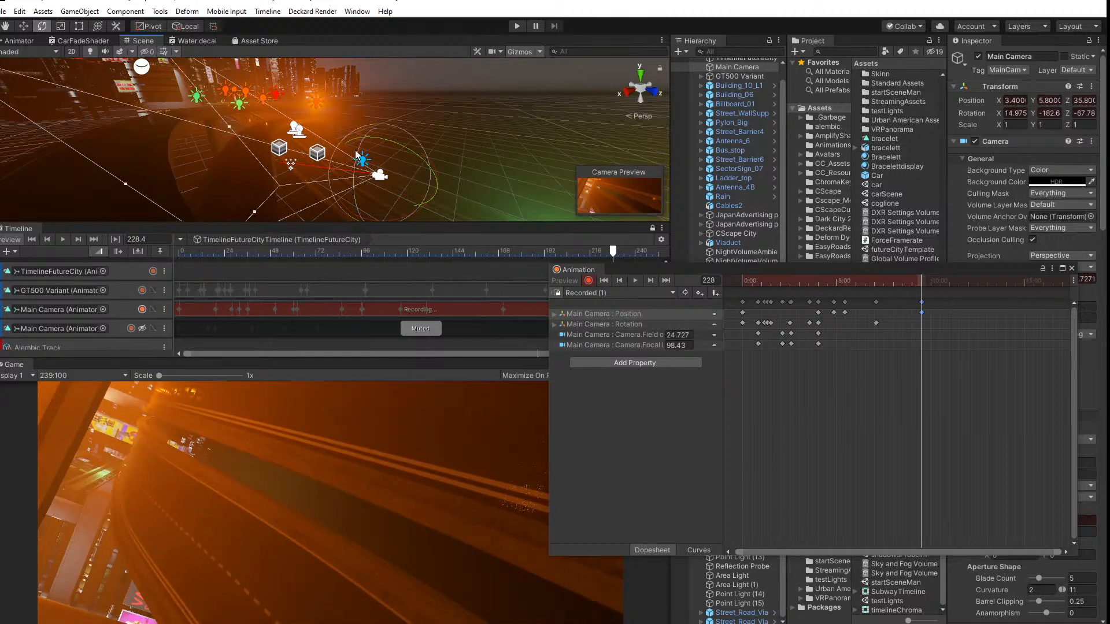
drag(356, 155, 315, 257)
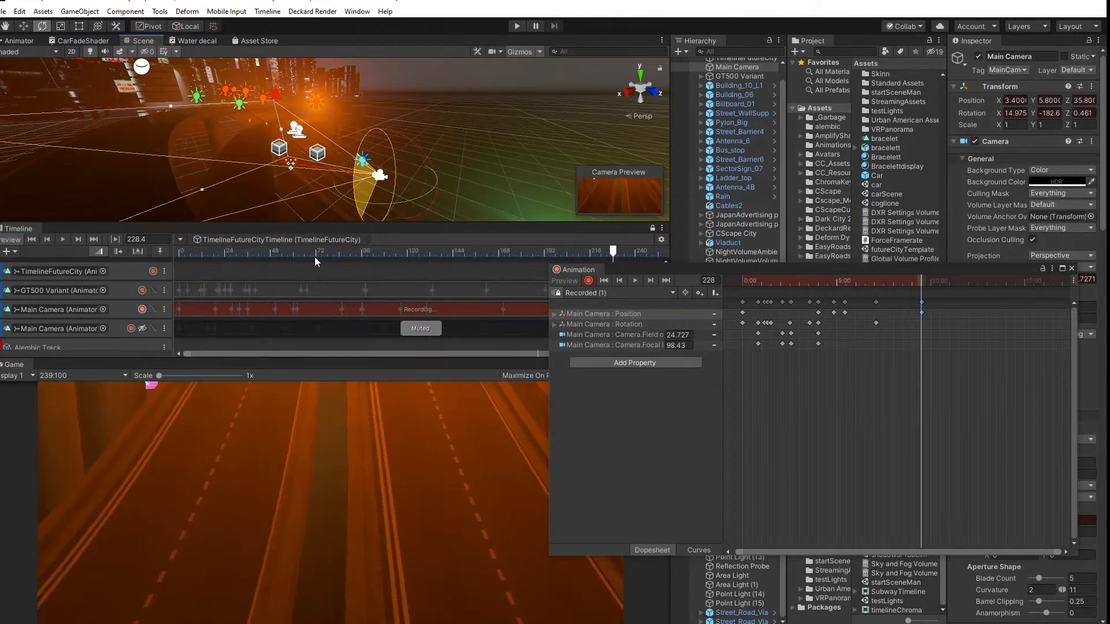
drag(378, 203, 356, 207)
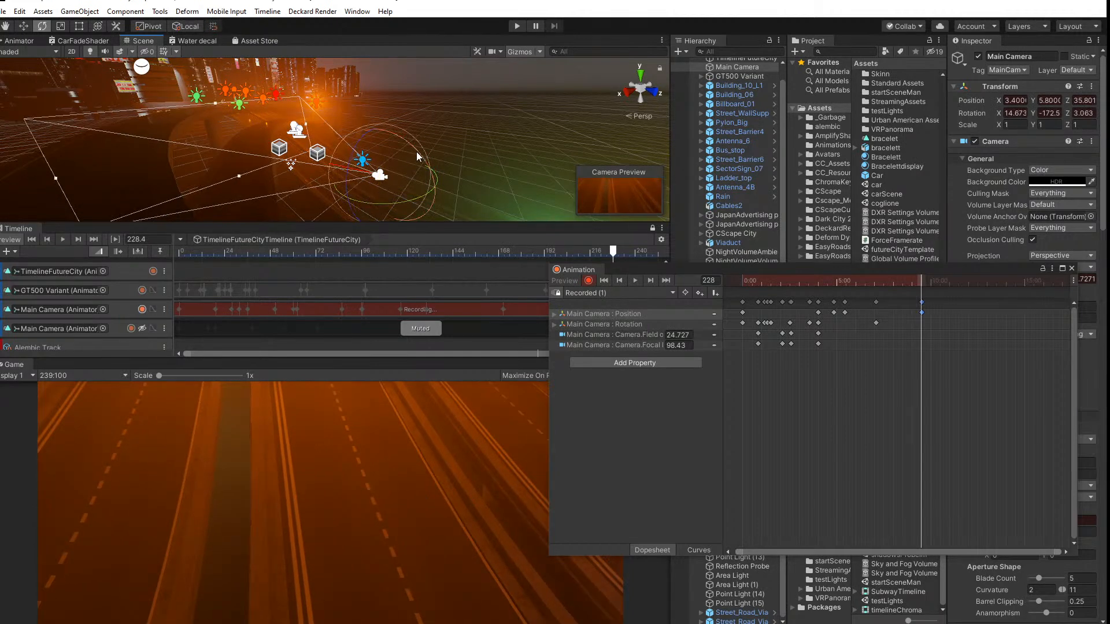
drag(417, 152, 423, 196)
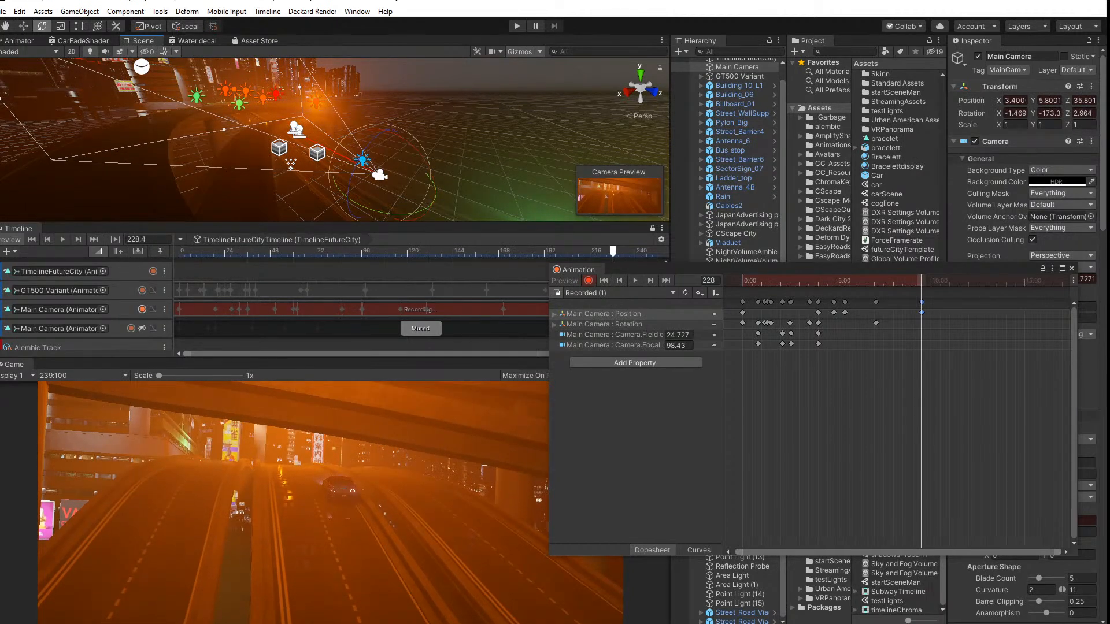
Step: Play back the camera animation and check the end of the shot around frame 222
click(23, 29)
drag(920, 289, 830, 289)
key(space)
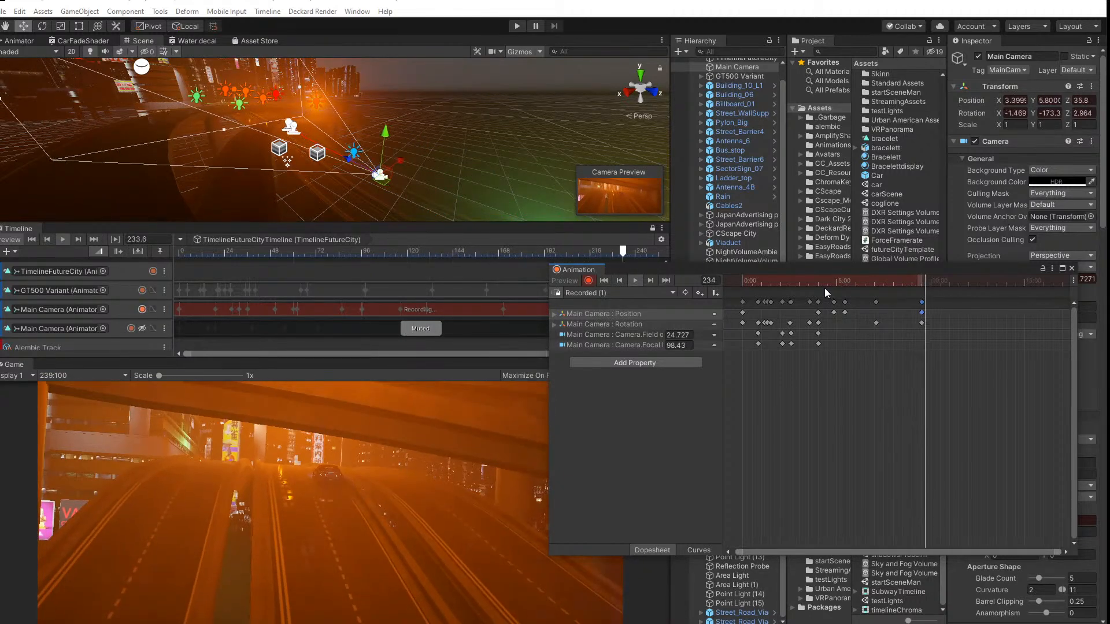
key(space)
drag(921, 283, 916, 284)
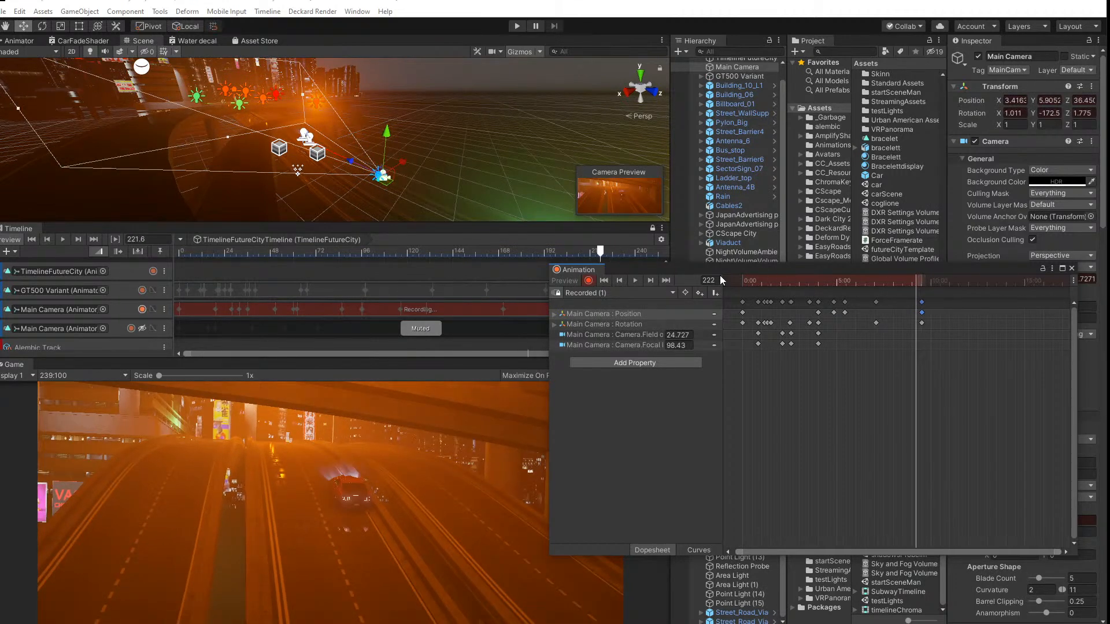
Step: Move the Main Camera at frame 228 low and close behind the car, to about X 0.4, Y 3.4, Z 12.1
click(654, 282)
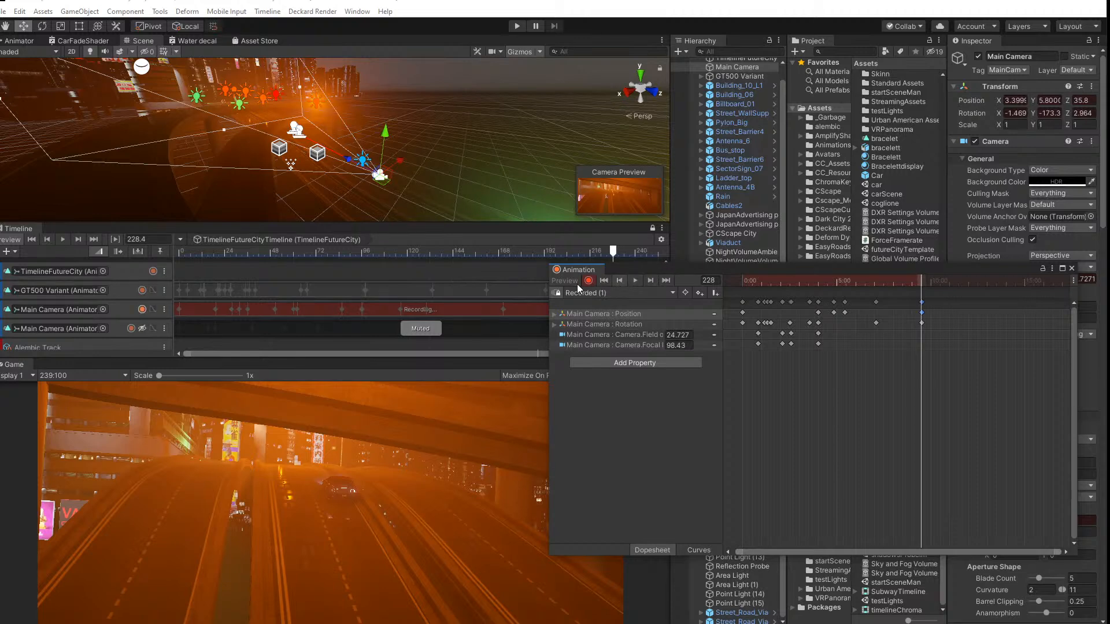
drag(352, 159, 255, 128)
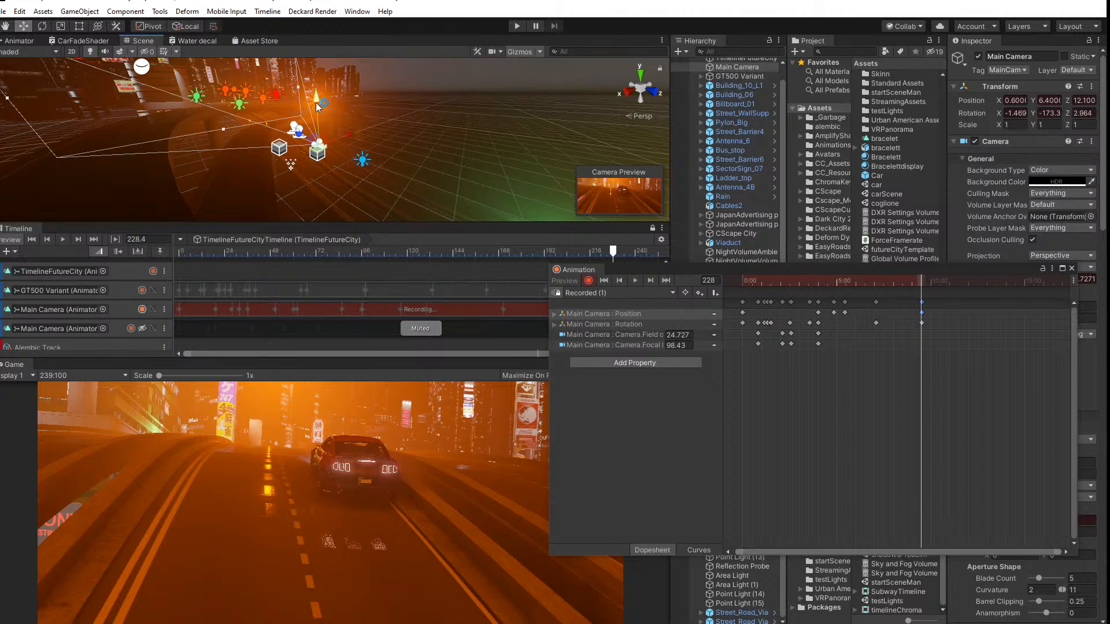
drag(316, 103, 317, 106)
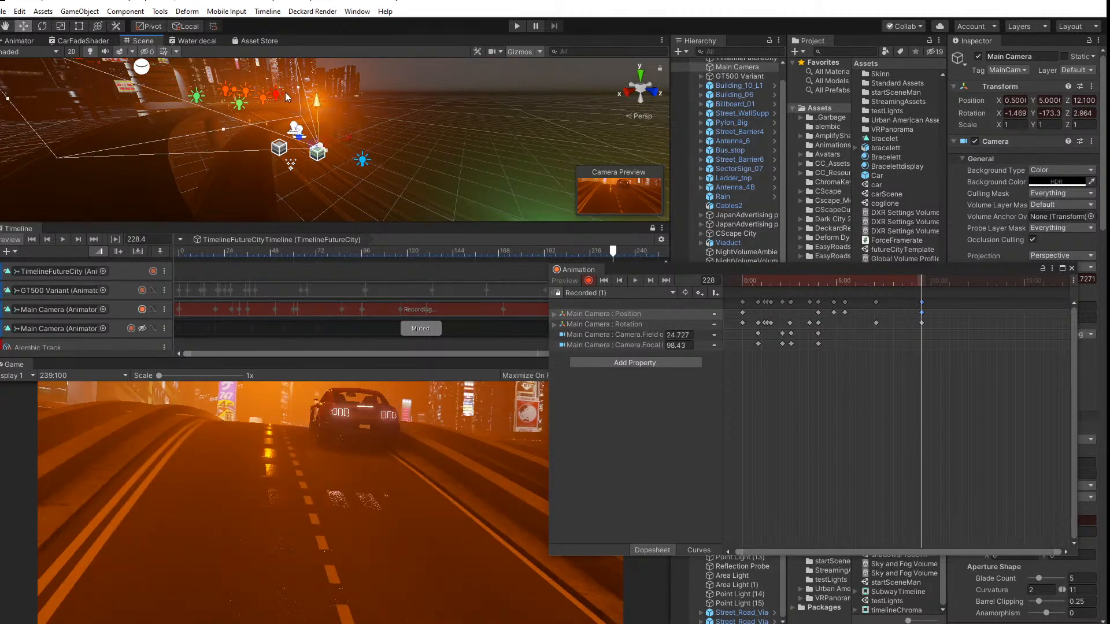
mouse_move(354, 136)
mouse_down()
mouse_move(352, 153)
mouse_move(317, 106)
mouse_move(354, 151)
mouse_up()
Step: Tilt the Main Camera at frame 228 upward and level its roll, to about X -10.82, Y -173.8, Z -0.67
click(24, 26)
click(43, 26)
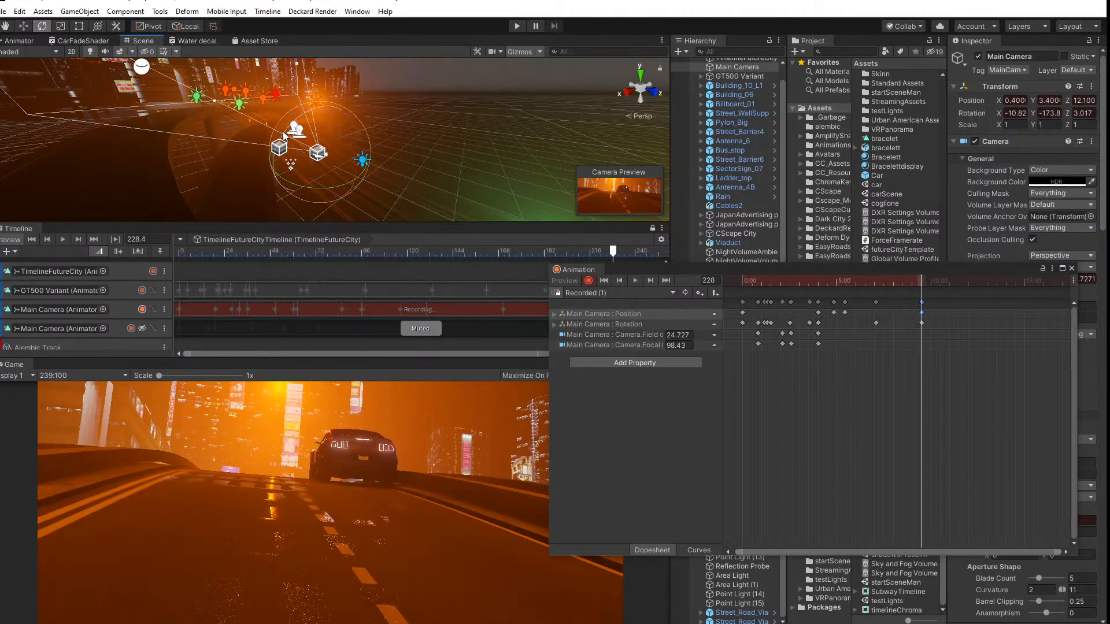
drag(285, 131, 483, 154)
Step: Play back the camera move from frame 84 and examine the car's distance from the camera at frame 282
drag(919, 287, 807, 288)
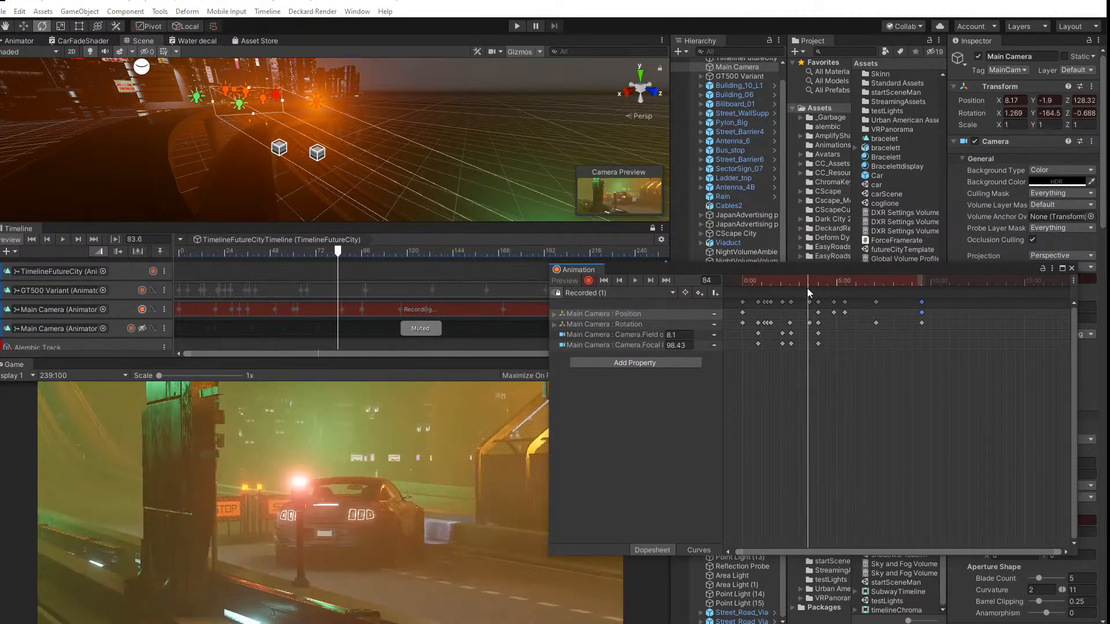
click(633, 280)
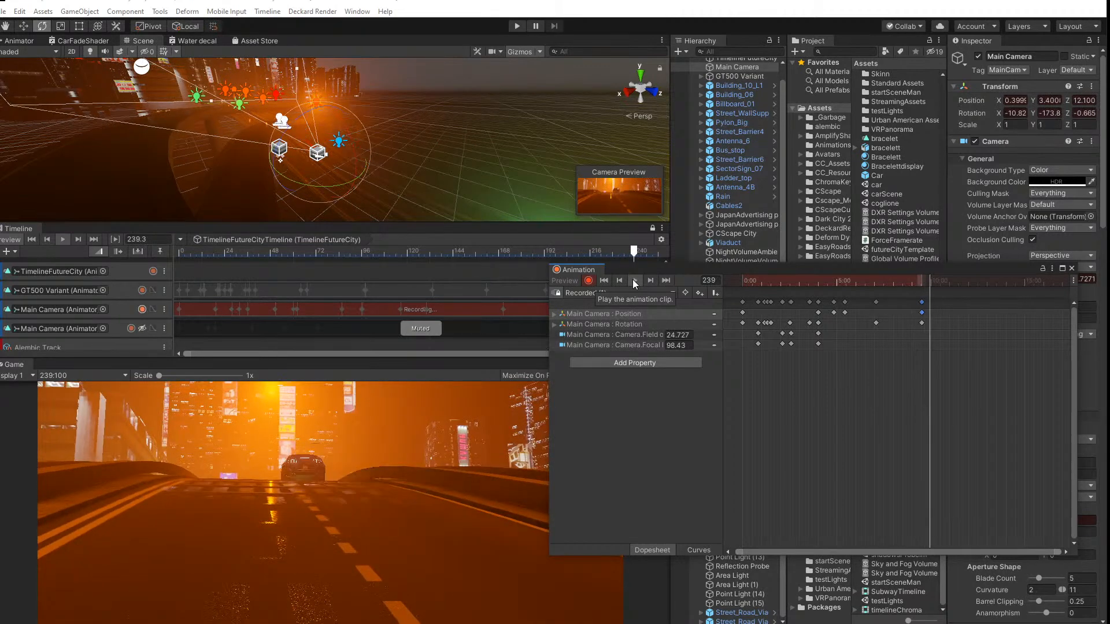
click(632, 280)
drag(941, 284, 964, 287)
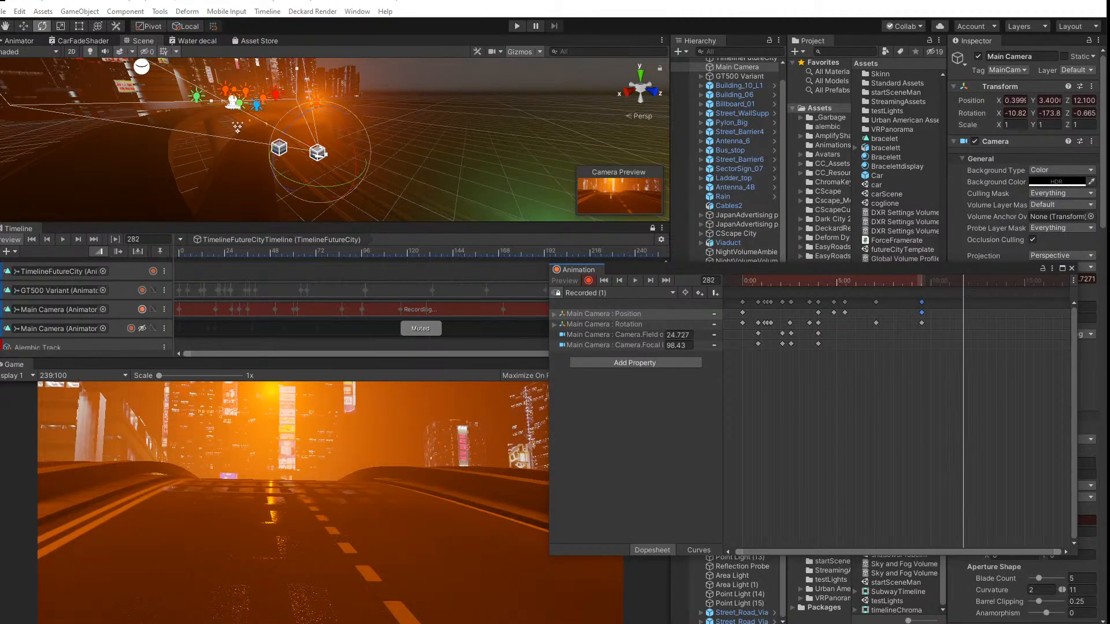
alt+drag(206, 116, 282, 159)
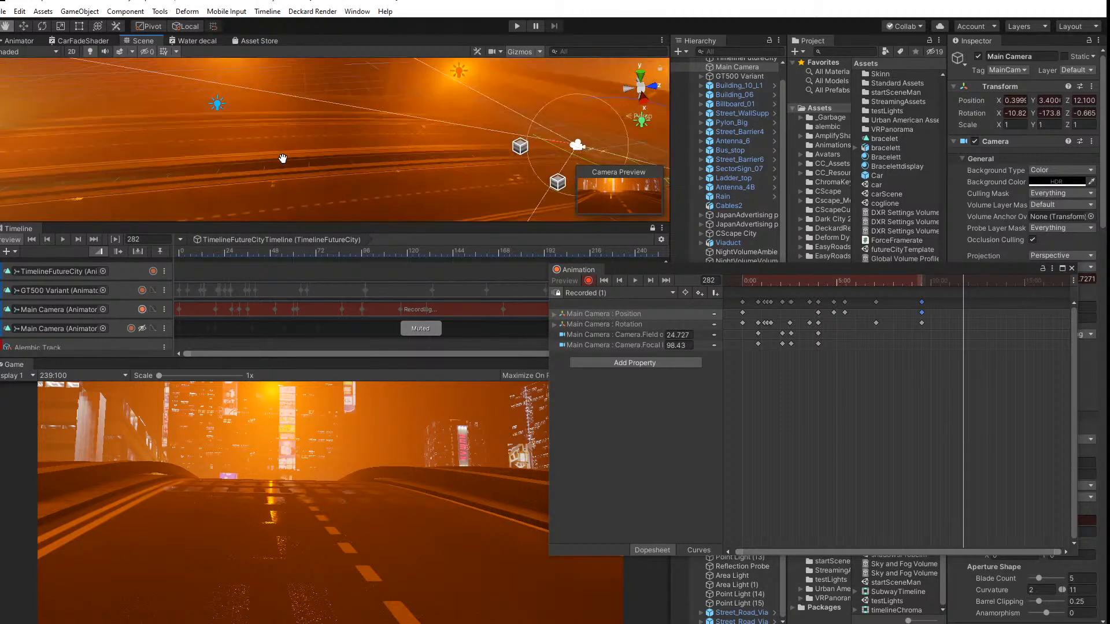
middle_drag(283, 159, 362, 142)
scroll(307, 142, down, 5)
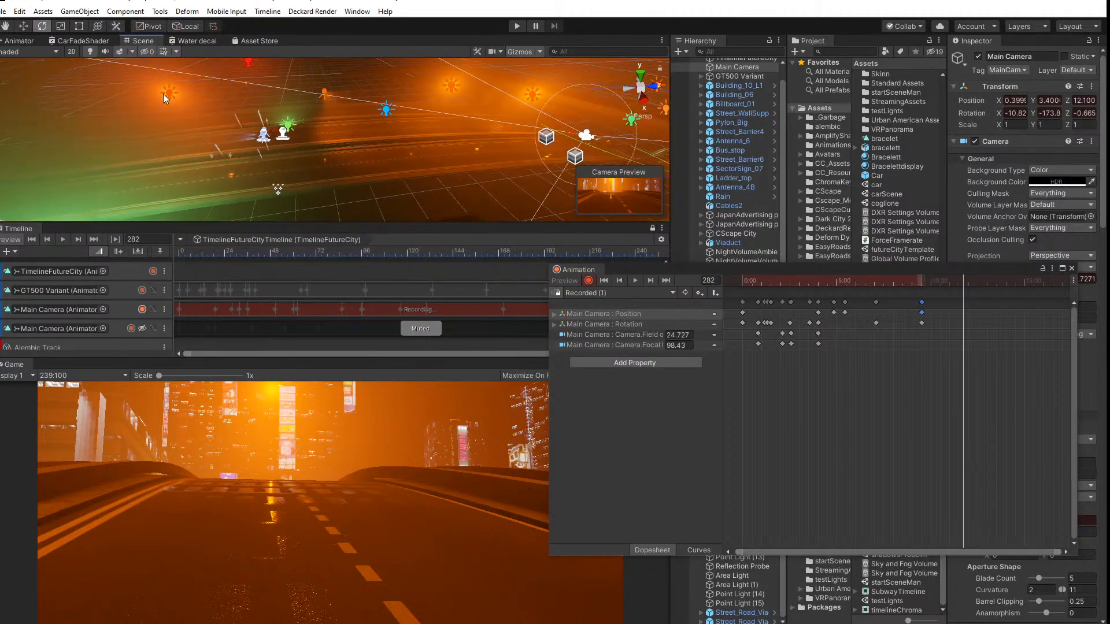
click(23, 27)
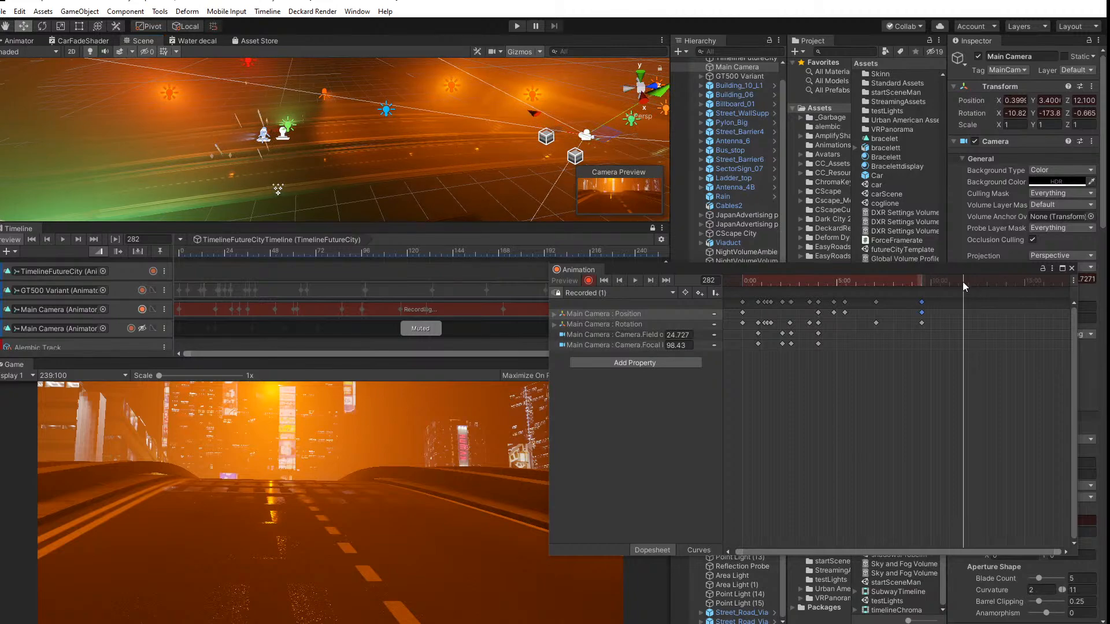
Step: Return to frame 0, stop recording on the Main Camera track and play the timeline from the start
drag(963, 285, 795, 284)
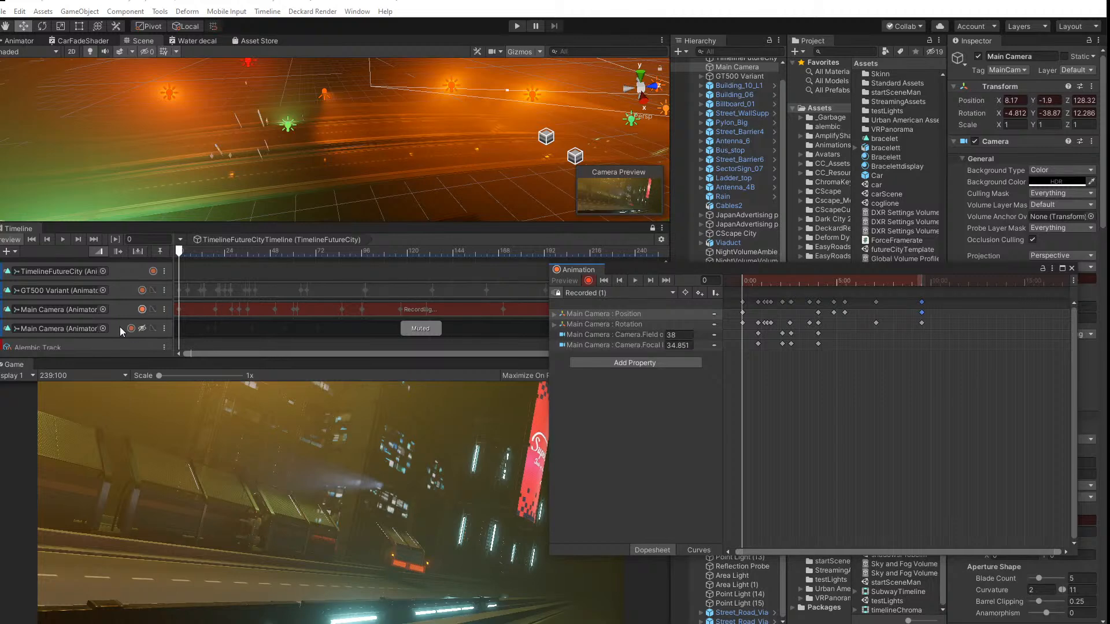
click(142, 309)
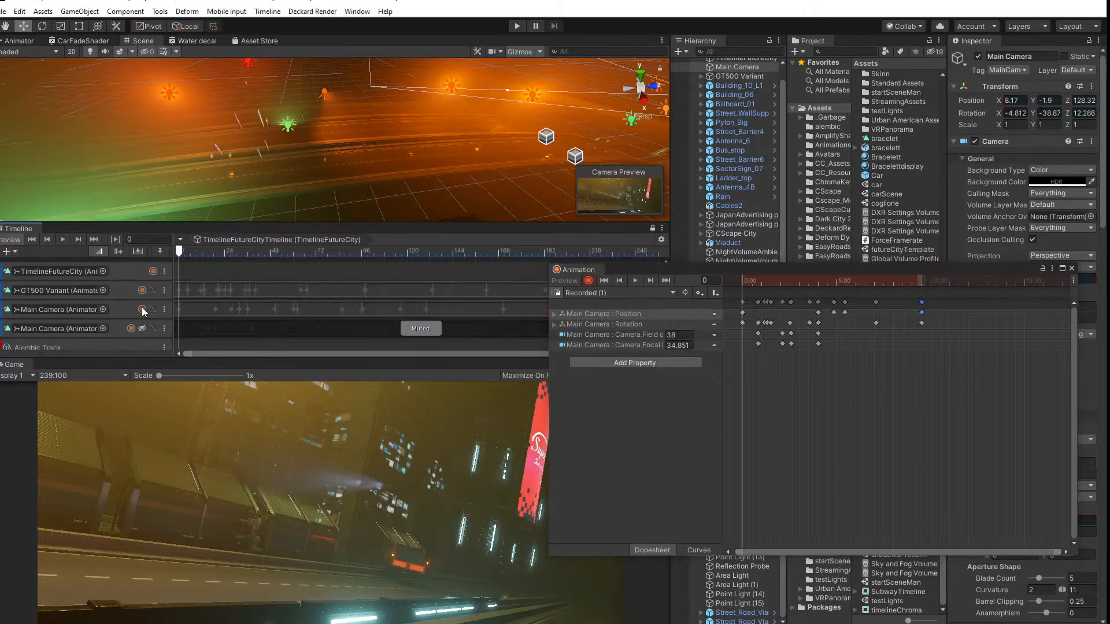
click(62, 239)
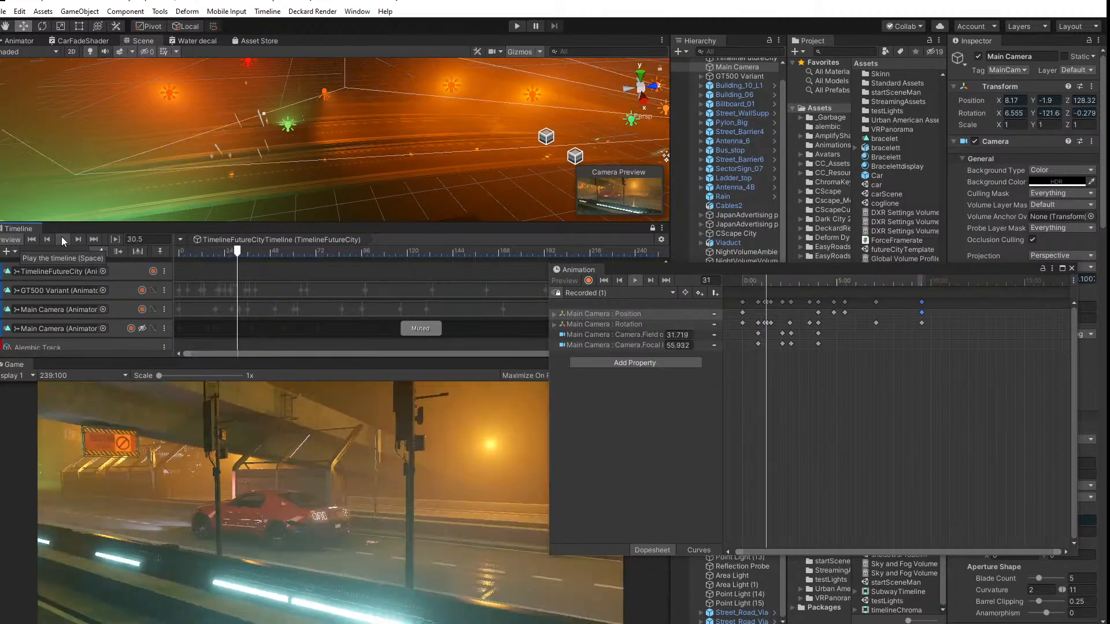
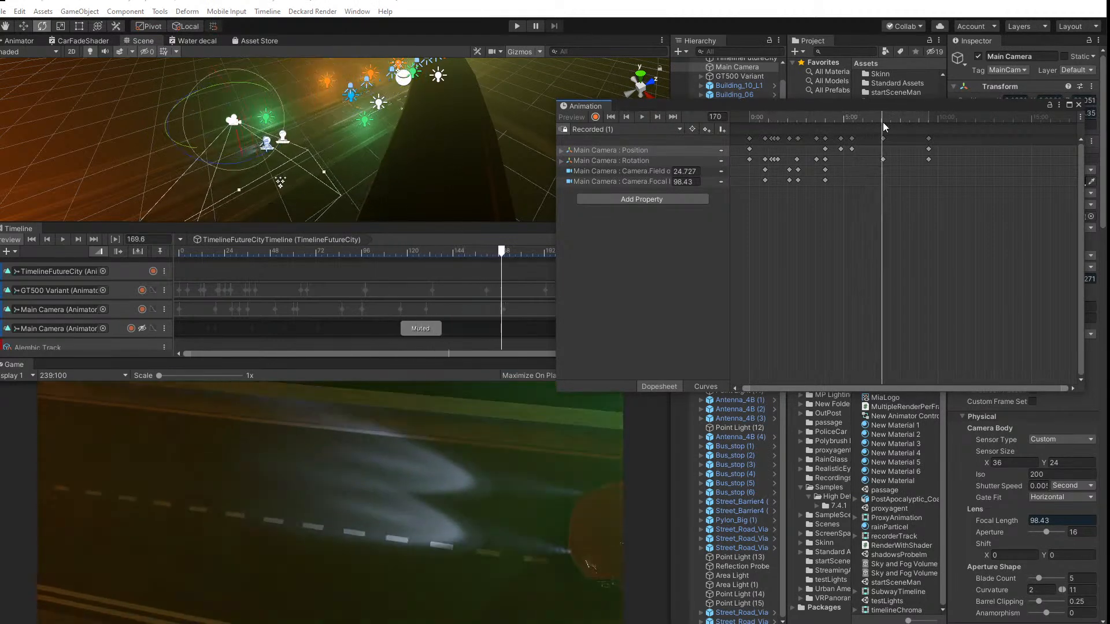
Step: Resume recording, rotate the Main Camera at the frame 170 key to center the car from above, and play back the move
click(596, 116)
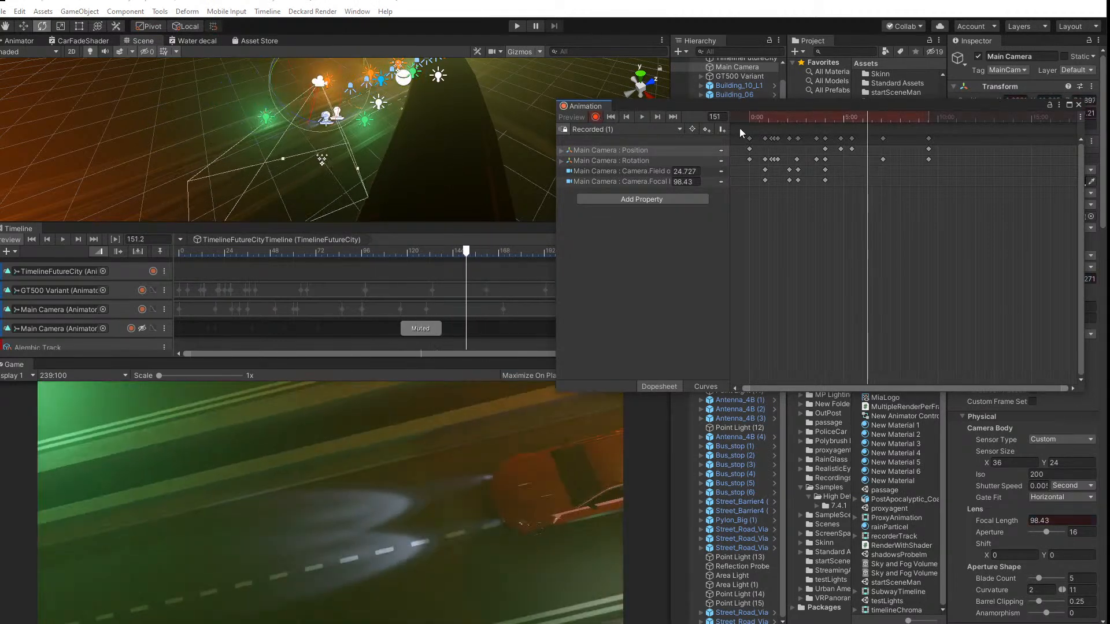
click(657, 116)
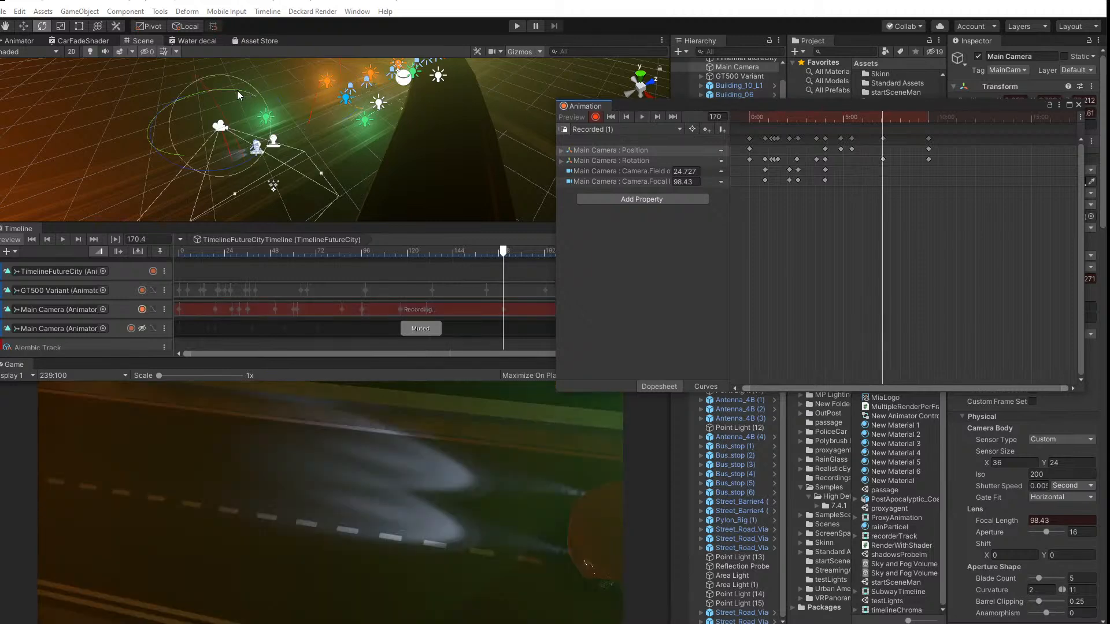
drag(233, 94, 225, 153)
drag(244, 92, 213, 169)
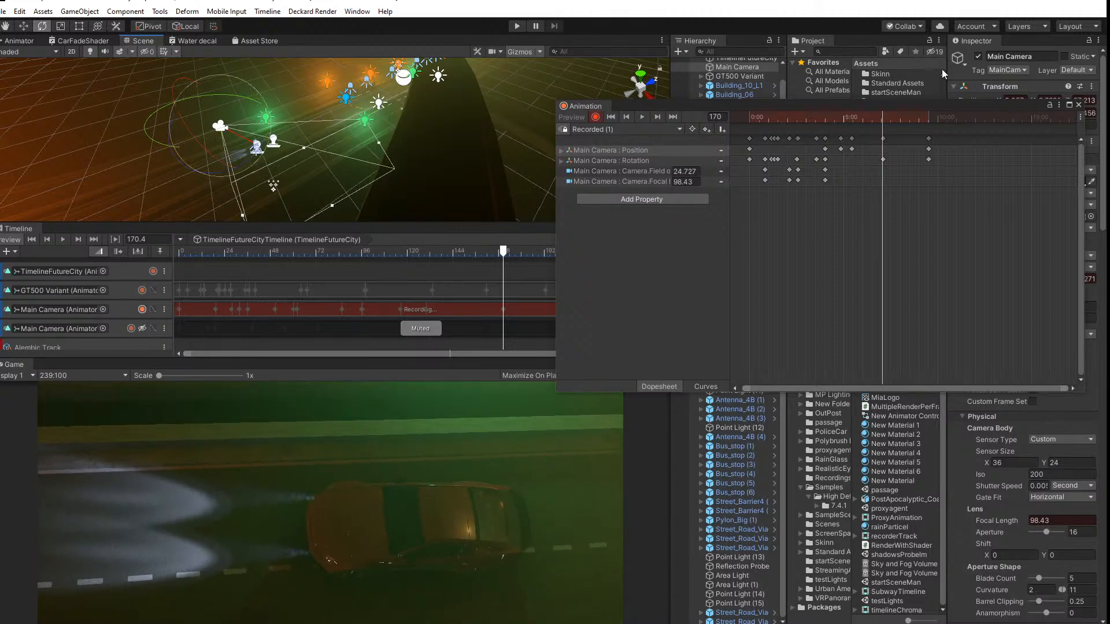
drag(872, 119, 797, 123)
key(space)
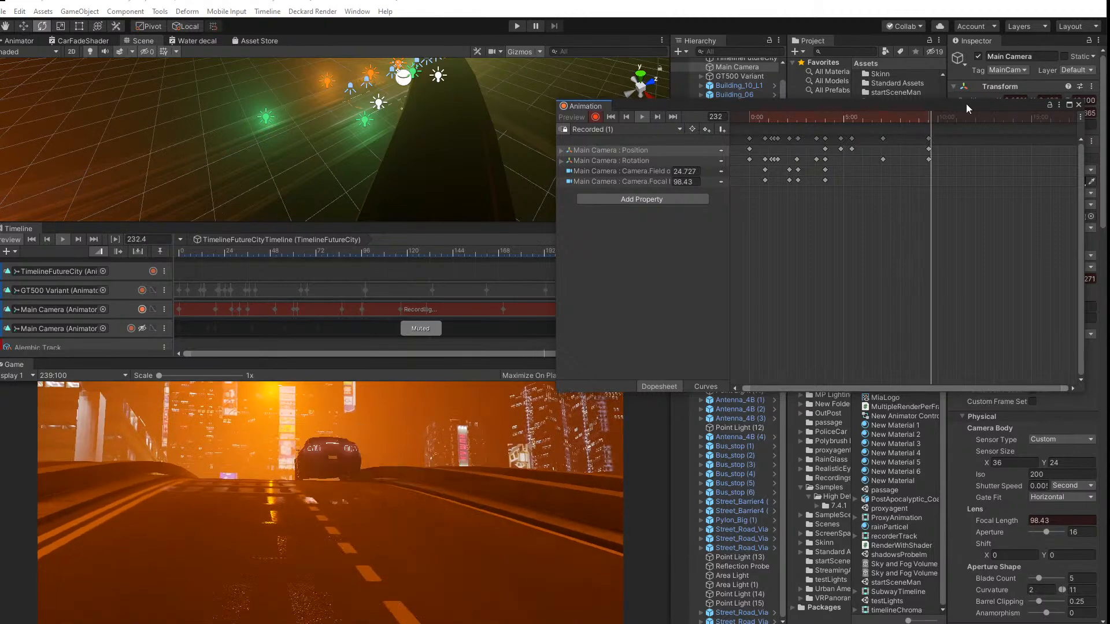
Step: Rotate the Main Camera at frame 201 to bring the car into view from above, and play back the move
mouse_move(896, 118)
mouse_down()
mouse_move(862, 120)
mouse_move(907, 126)
mouse_up()
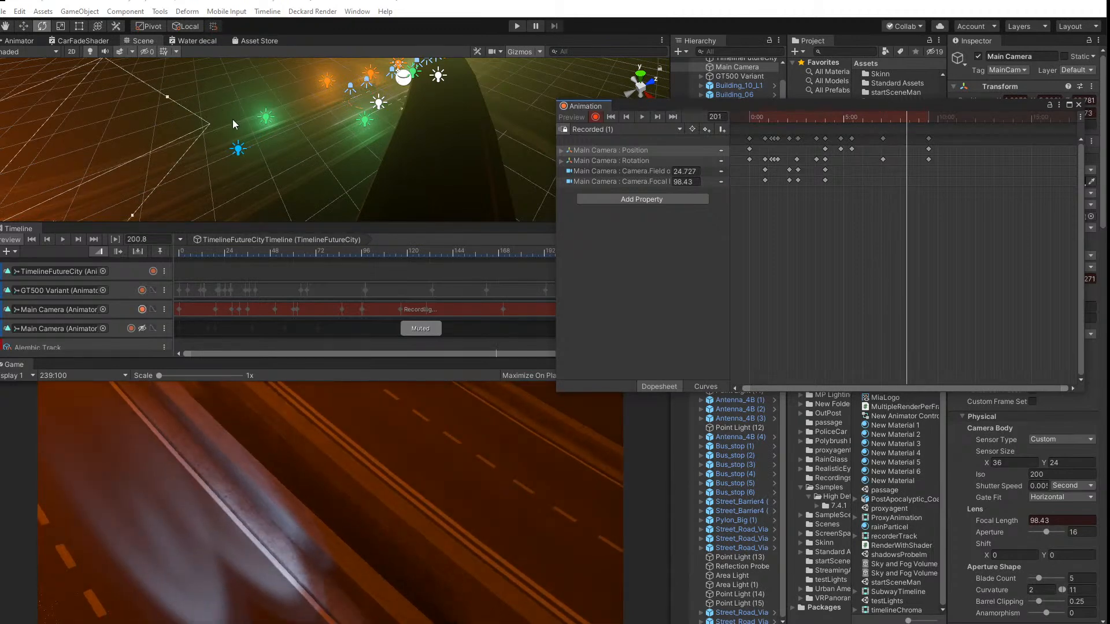
right_drag(233, 120, 224, 94)
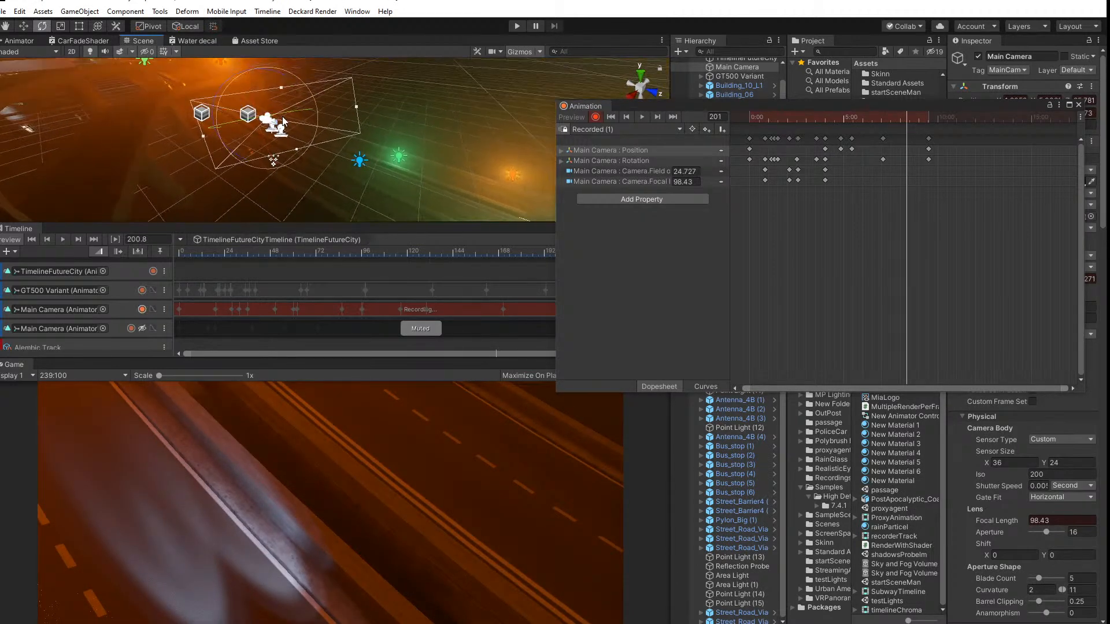
drag(282, 116, 216, 101)
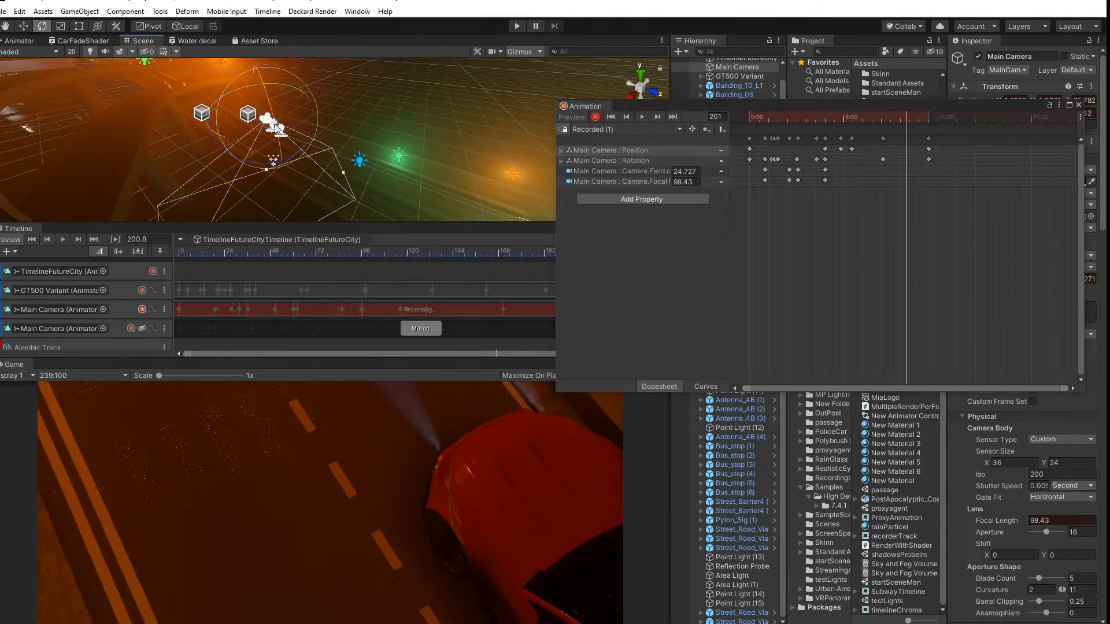
drag(278, 128, 258, 144)
drag(904, 116, 807, 119)
key(space)
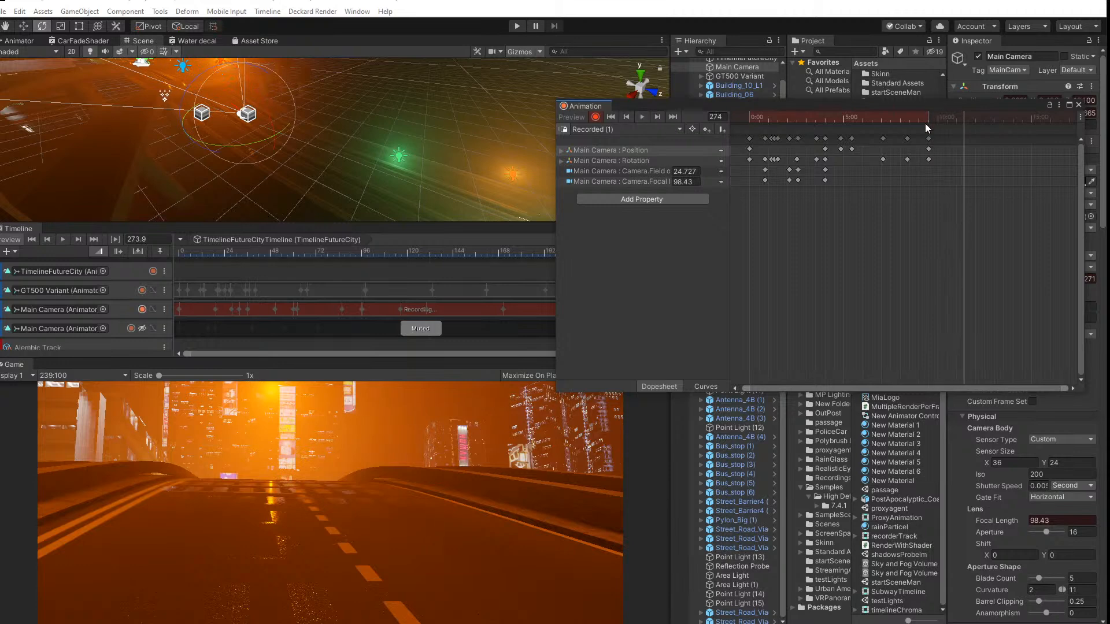
Step: Try to move the Main Camera along the road at frame 282, rotate it to frame the car from behind, and review the move
drag(925, 123, 971, 123)
right_drag(291, 187, 440, 173)
middle_drag(280, 149, 351, 146)
scroll(351, 146, down, 3)
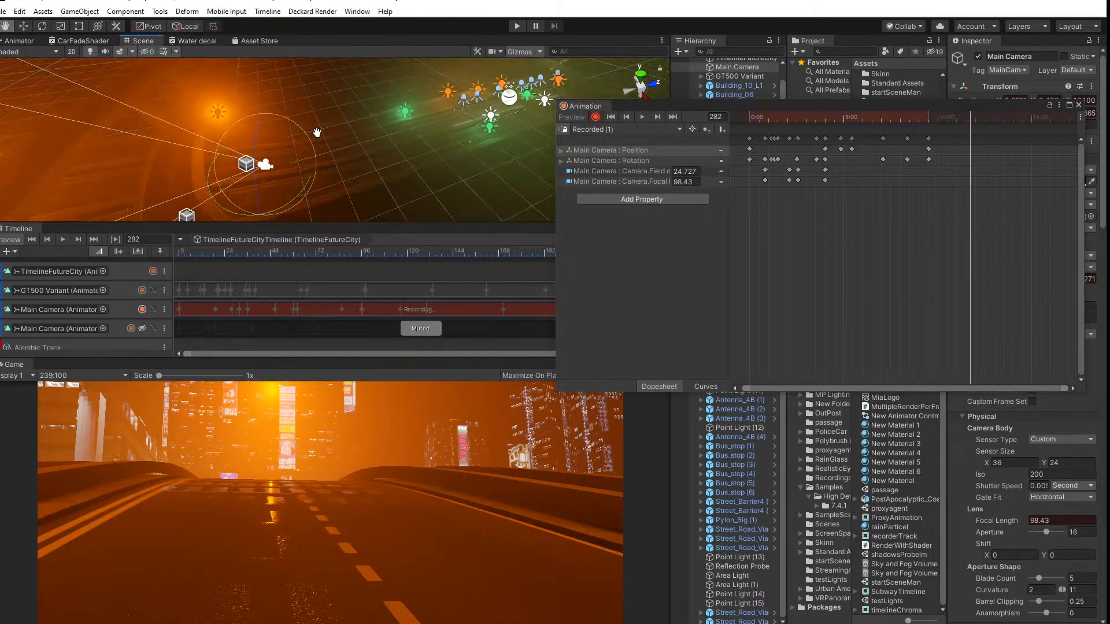
middle_drag(65, 124, 191, 103)
scroll(190, 103, down, 4)
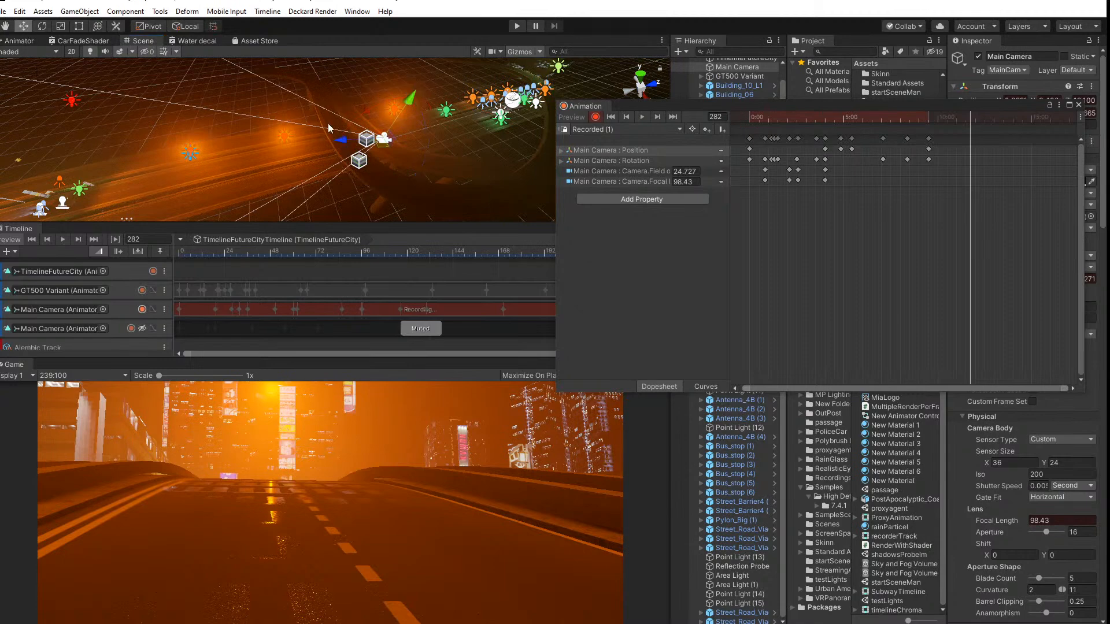
drag(345, 139, 234, 145)
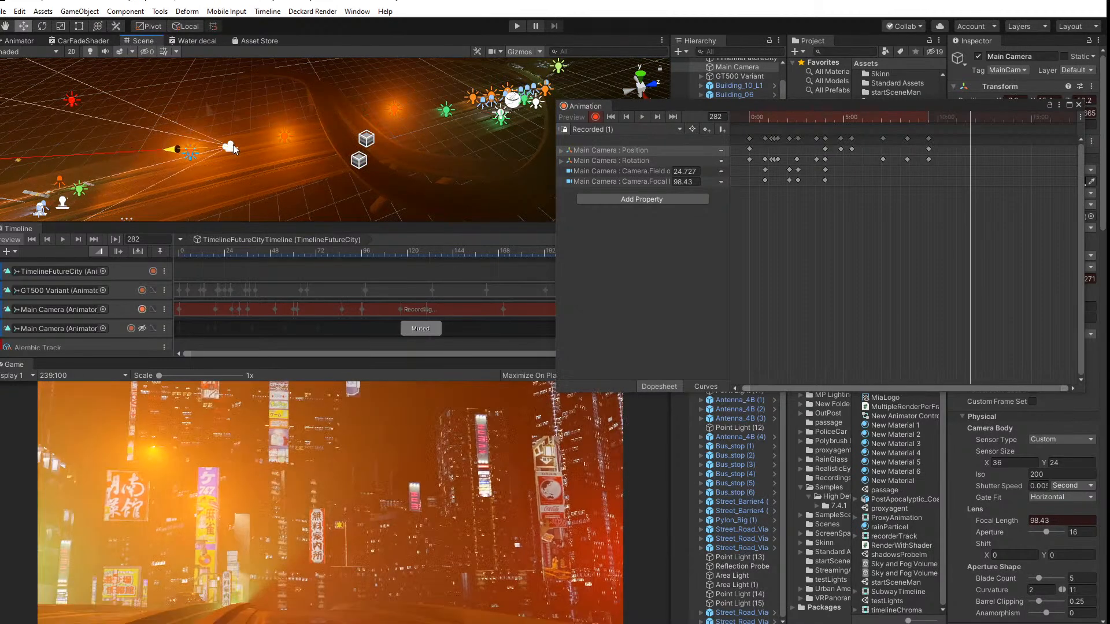
drag(214, 108, 107, 174)
drag(176, 159, 166, 150)
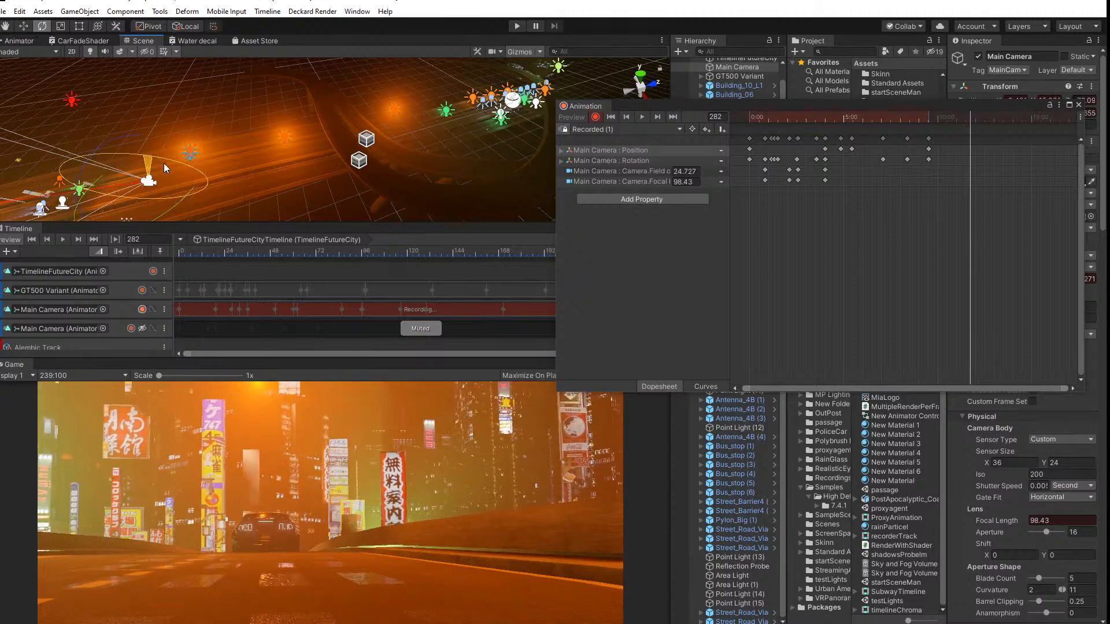
drag(164, 165, 173, 169)
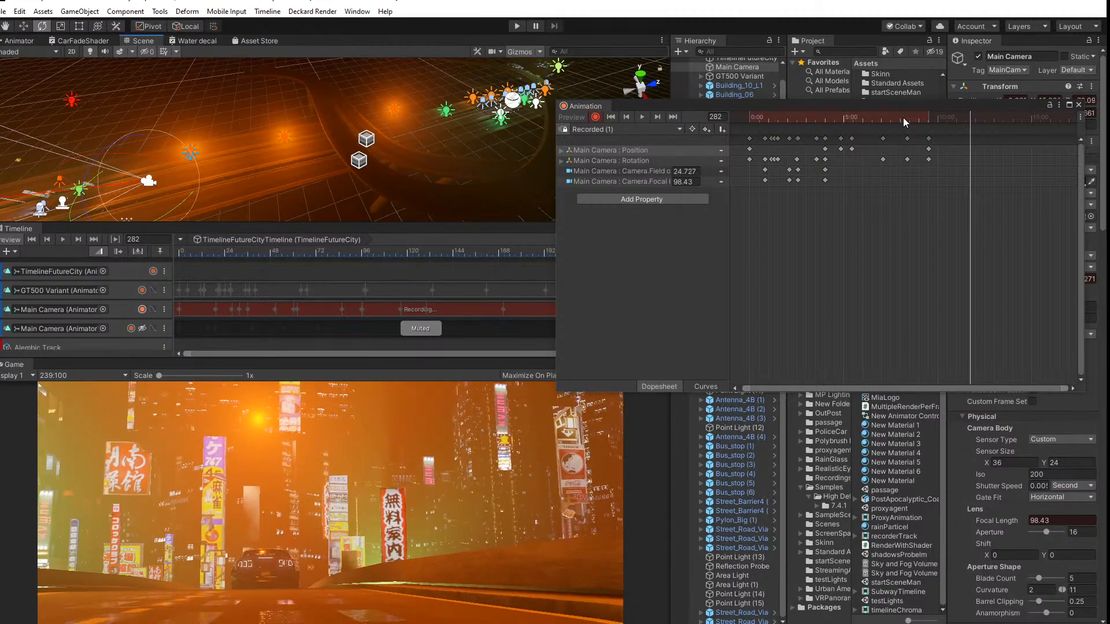
drag(963, 119, 831, 119)
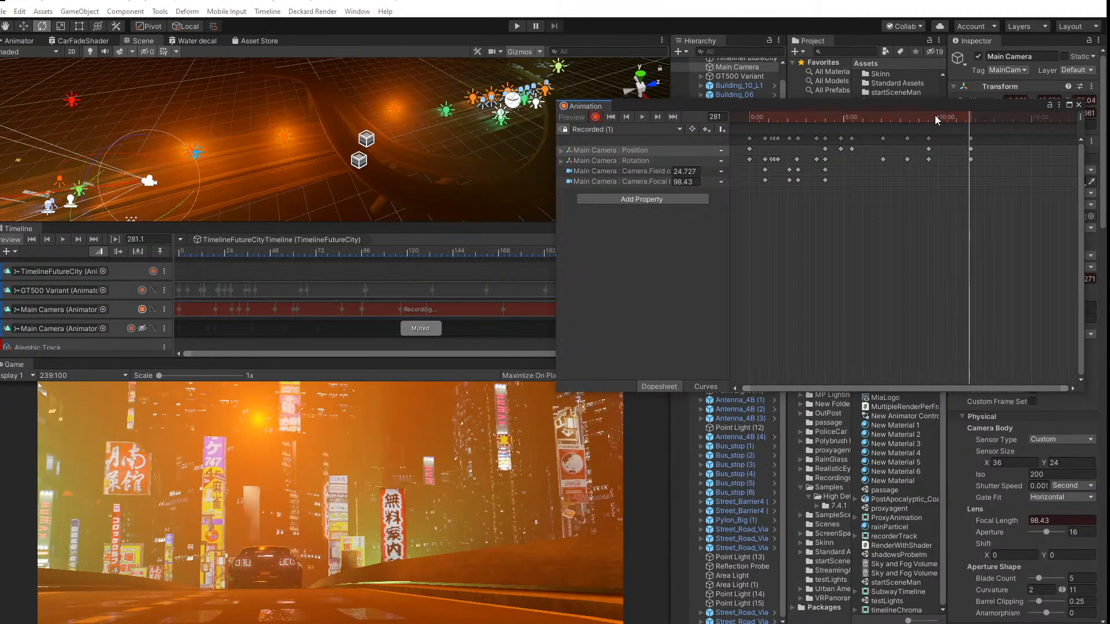
click(910, 117)
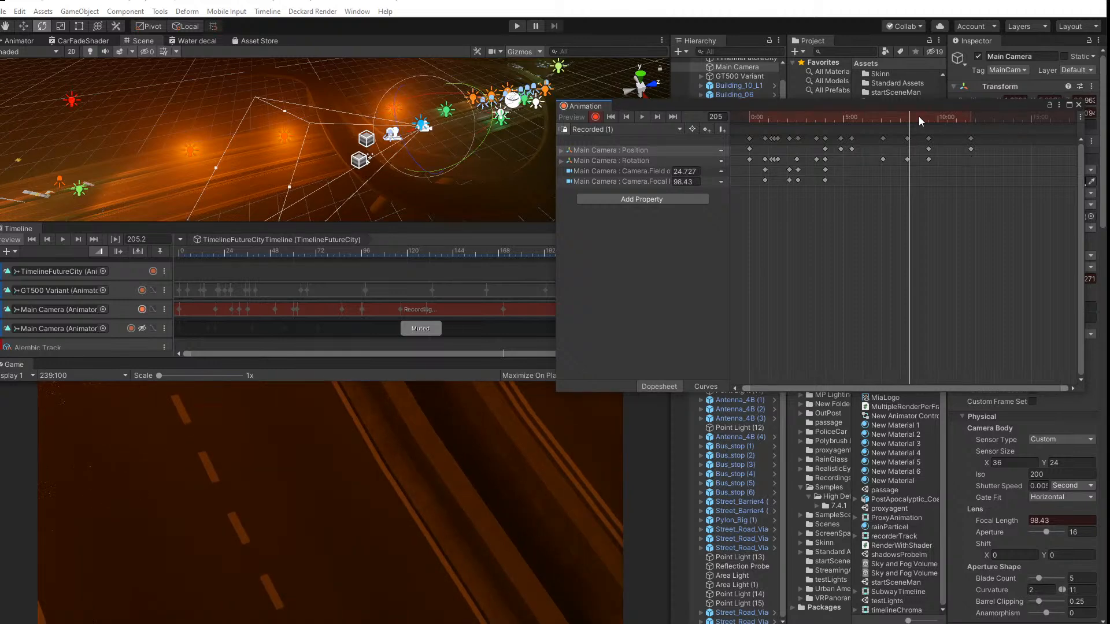
Step: Play back the camera move from frame 126 and compare the car's framing at the frame 201 and 228 keys
drag(919, 116, 847, 126)
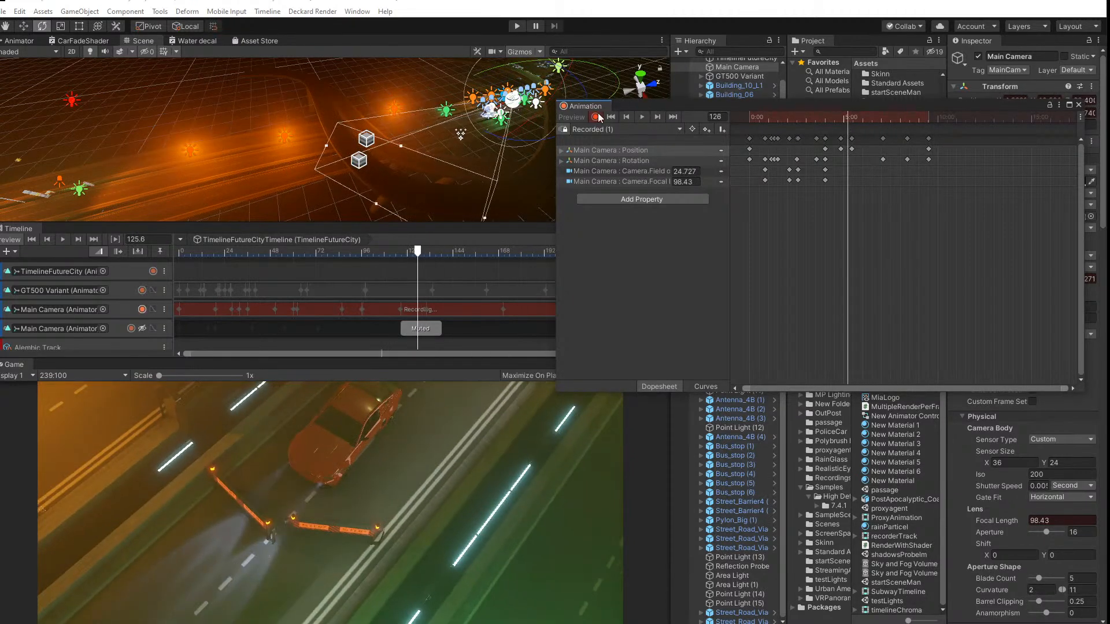
click(640, 118)
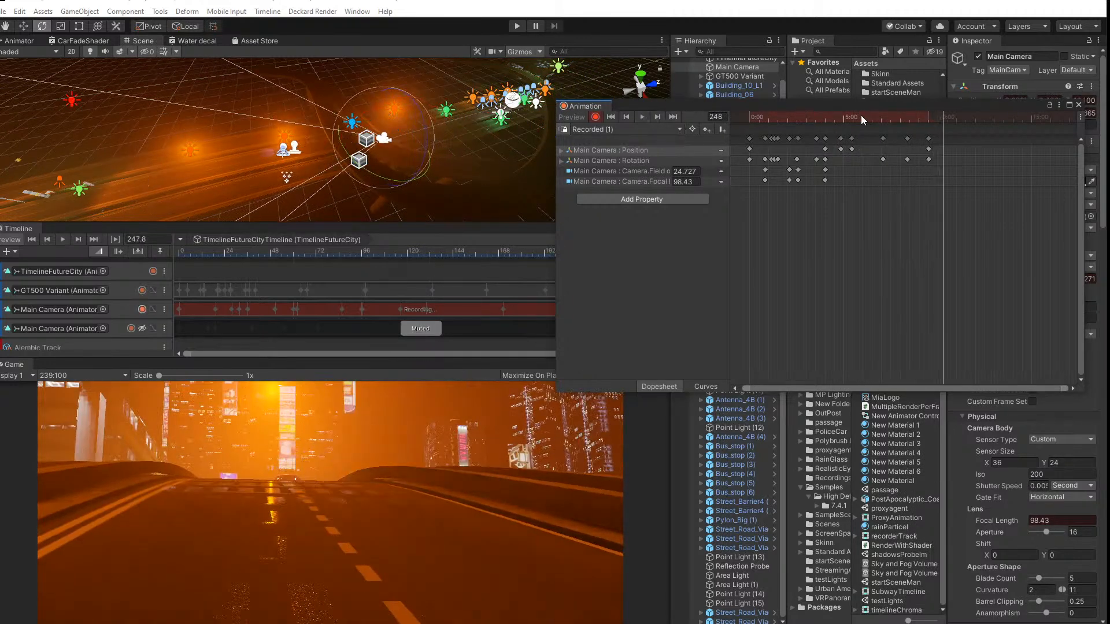
click(900, 116)
drag(900, 113, 908, 115)
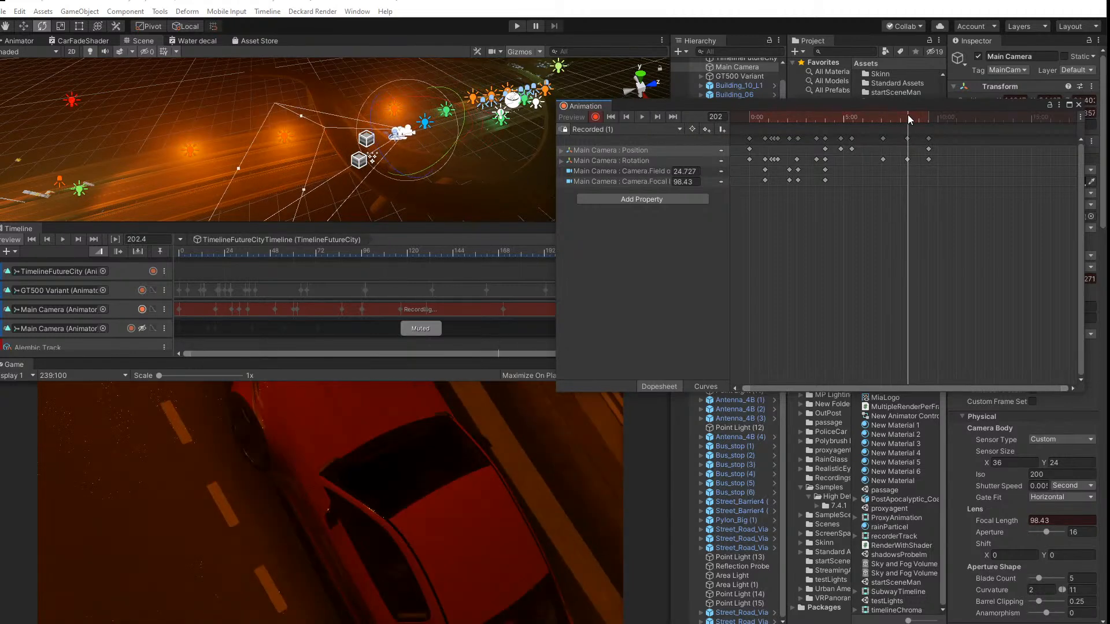
click(656, 116)
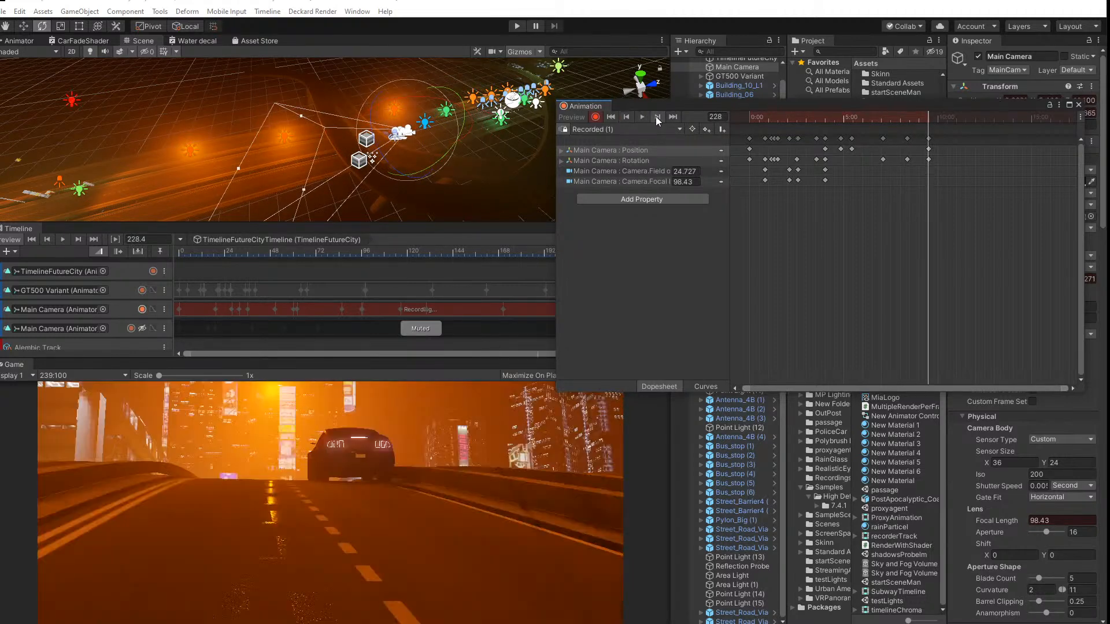
click(626, 117)
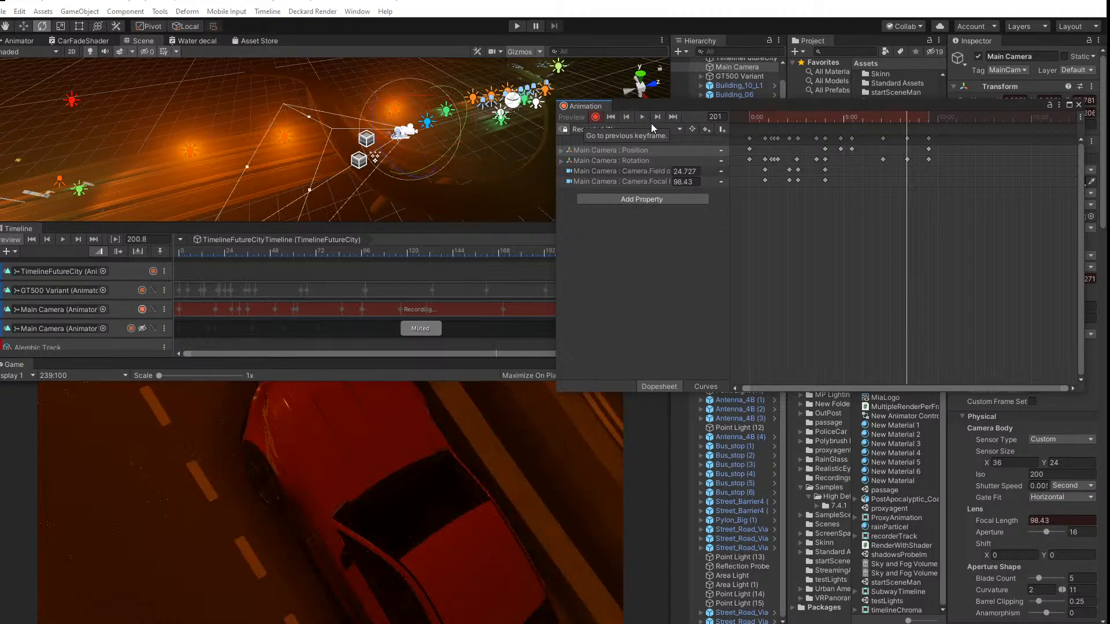
Step: Rotate Main Camera at frame 217 to frame the car from behind, record the rotation keyframe, and preview the movement
click(910, 119)
drag(910, 119, 919, 120)
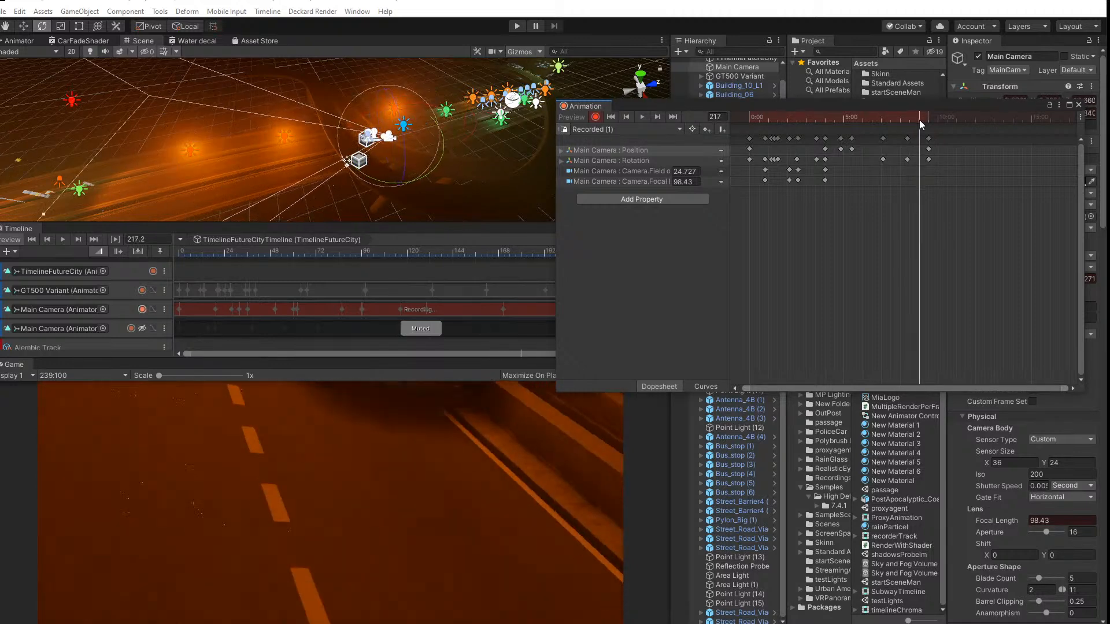
drag(384, 111, 426, 111)
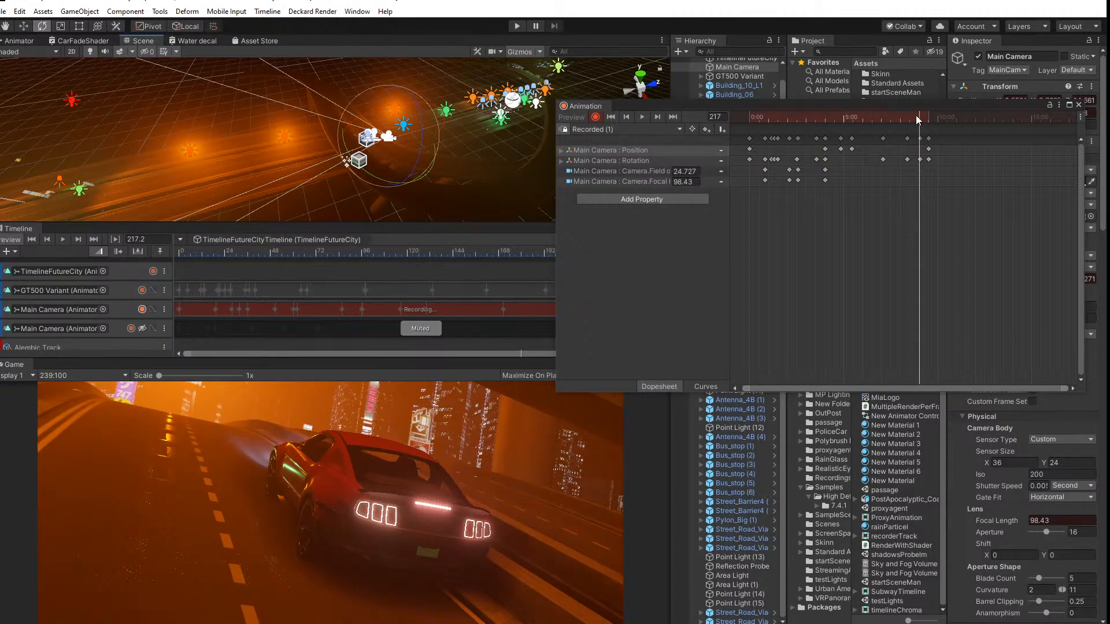
drag(916, 115, 908, 116)
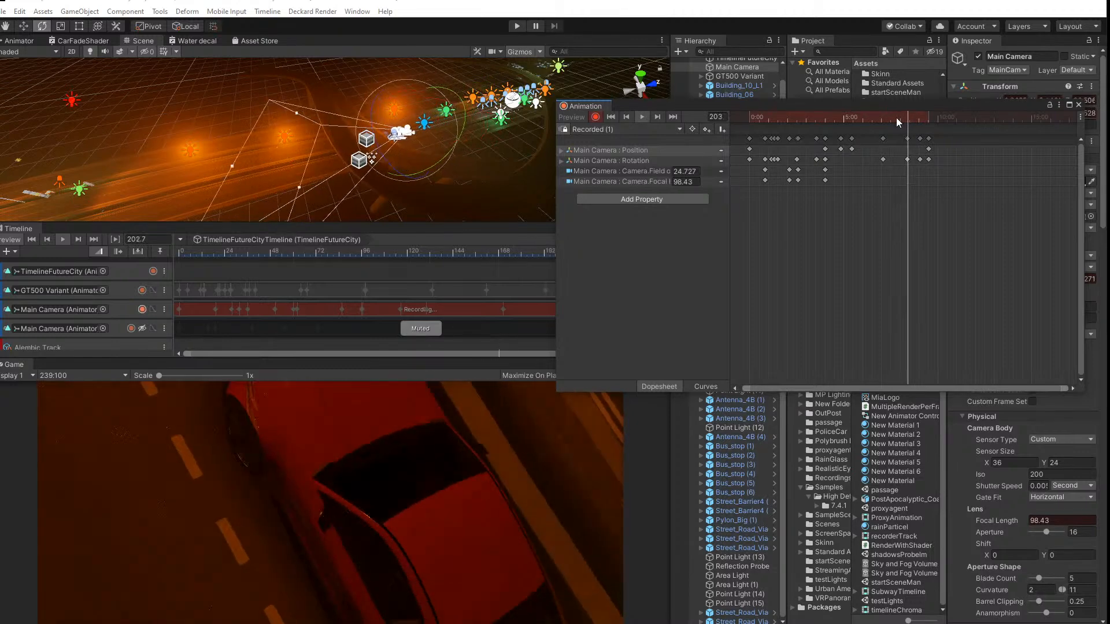
key(space)
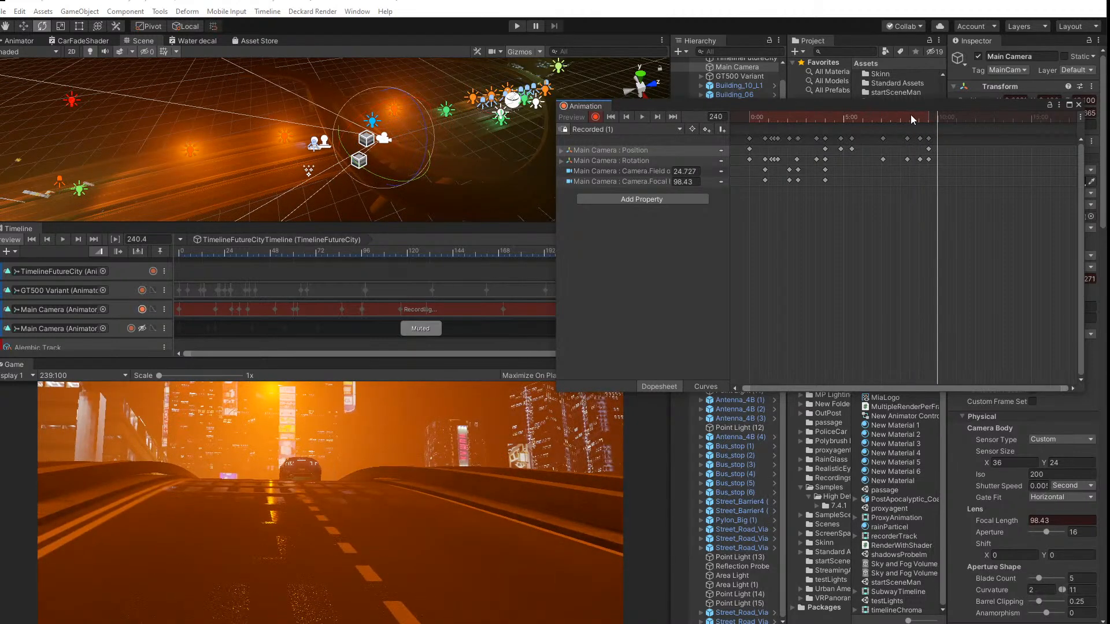
Step: Key a new Main Camera position at frame 247 by moving it along its local Z and Y axes
drag(939, 119, 945, 120)
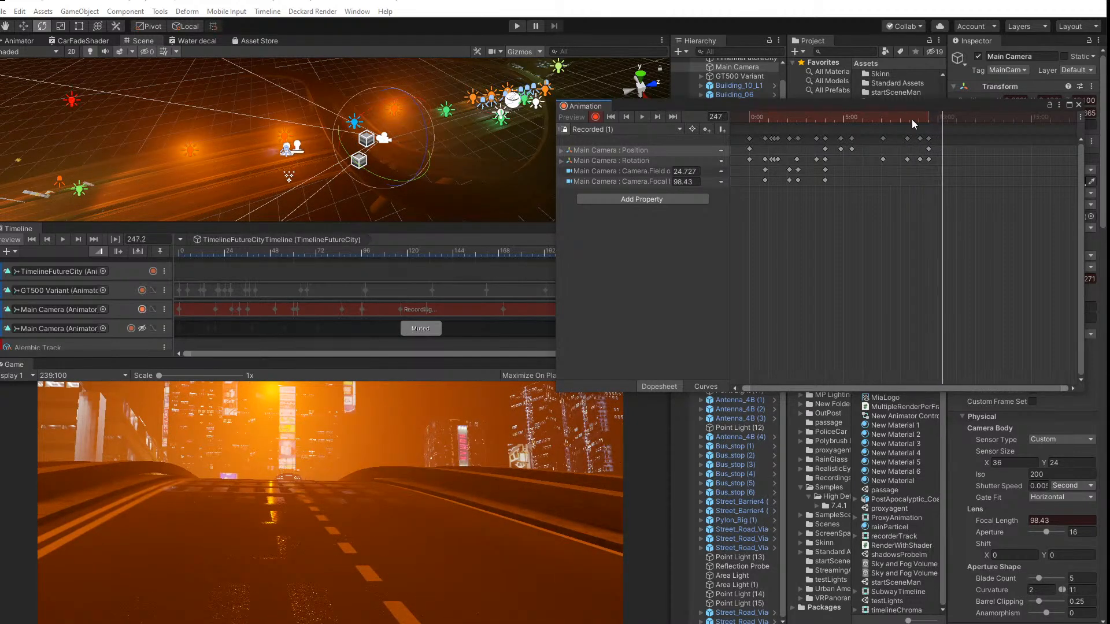
click(24, 26)
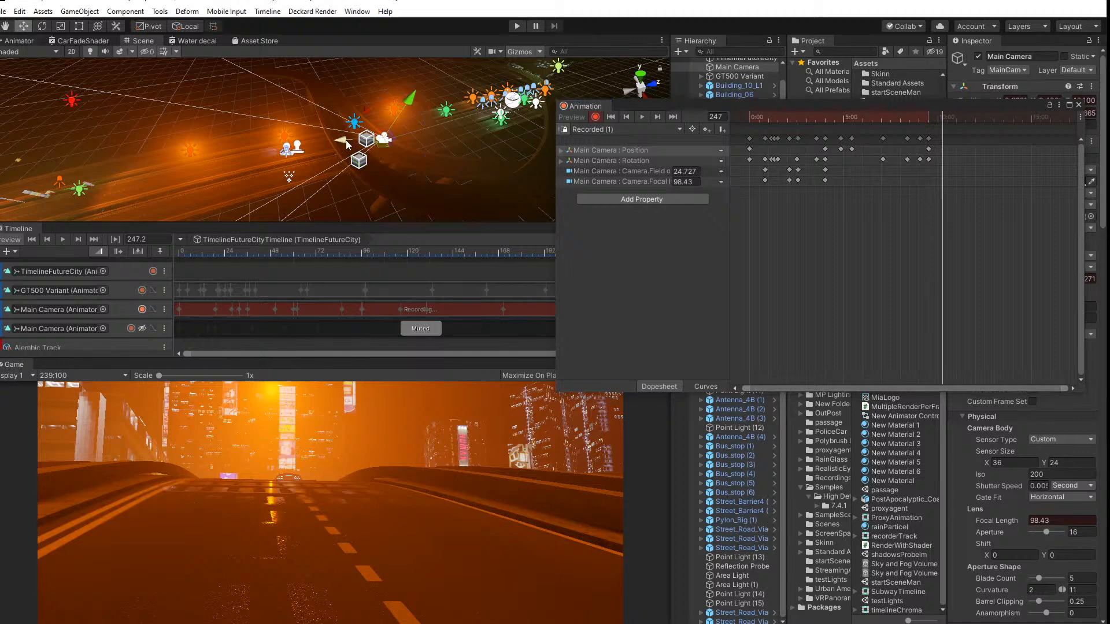
drag(345, 140, 337, 139)
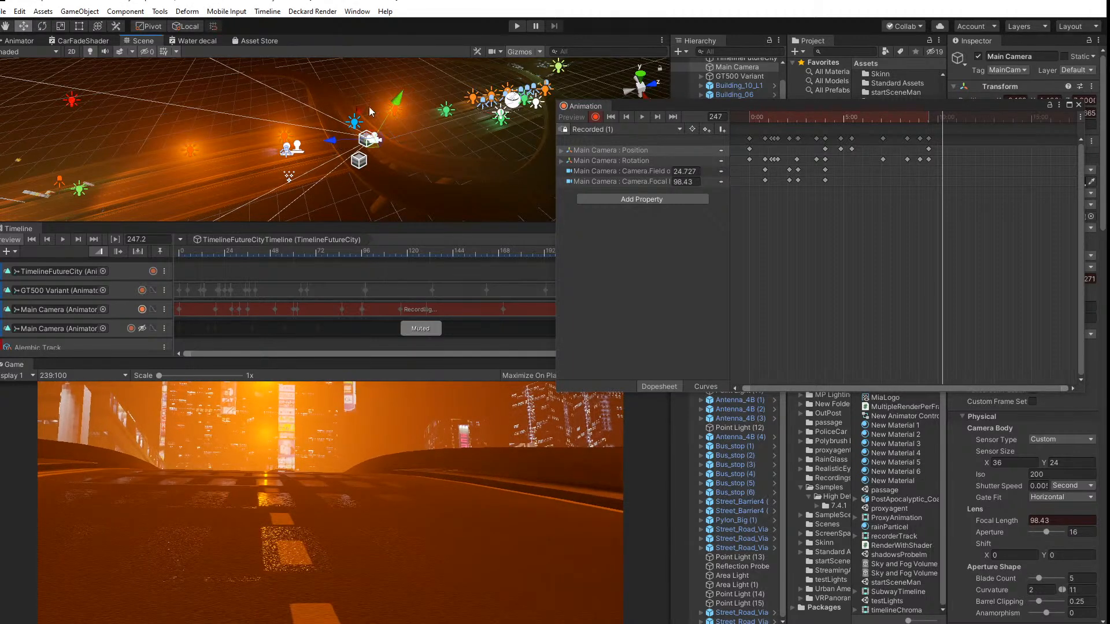
drag(397, 100, 399, 96)
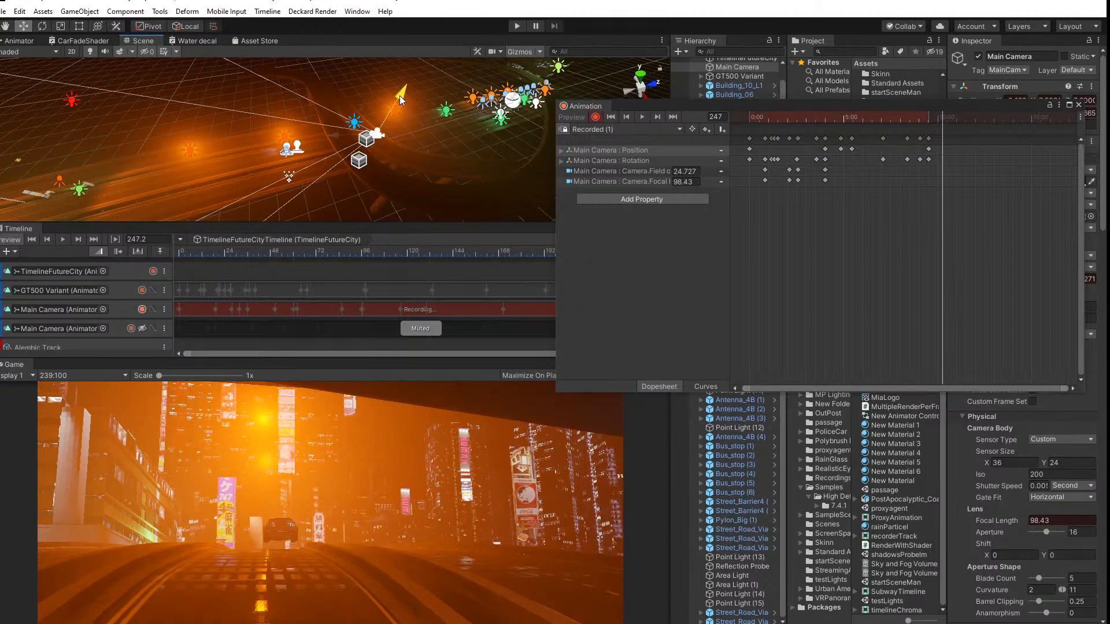
Step: Play the camera clip from frame 0 and scrub back to frame 219 to review the new keyframes
drag(943, 119, 636, 121)
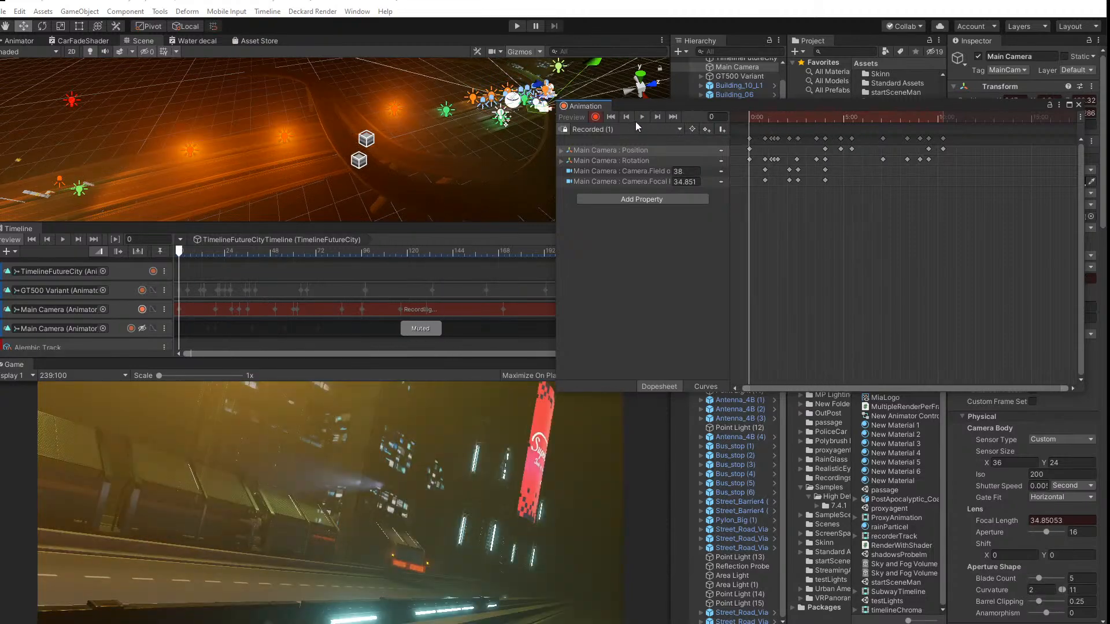
click(646, 117)
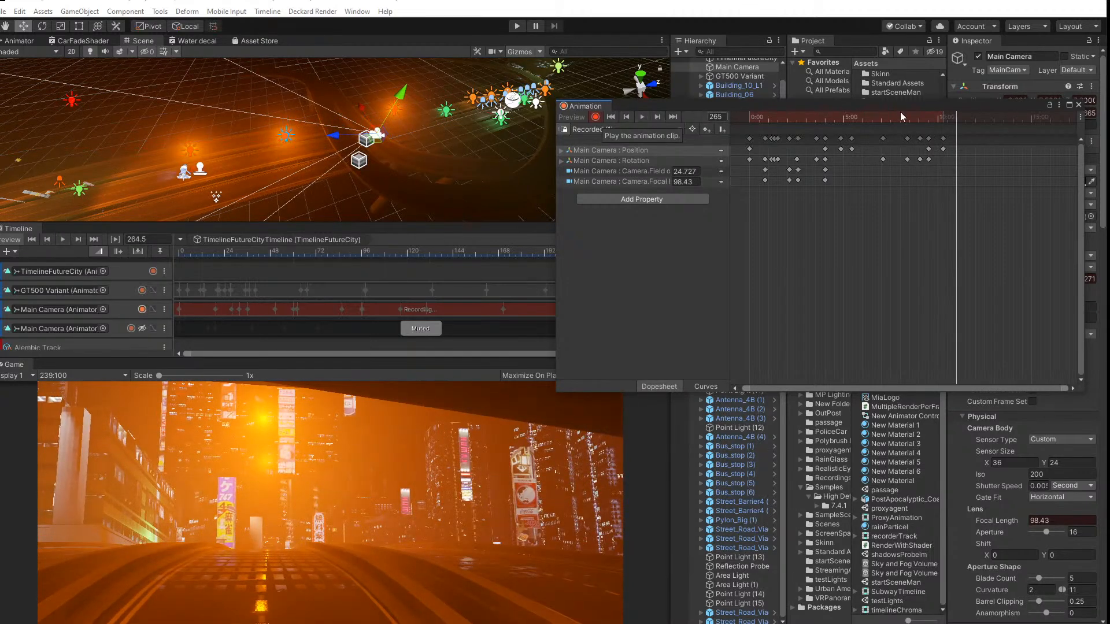
drag(951, 120, 921, 117)
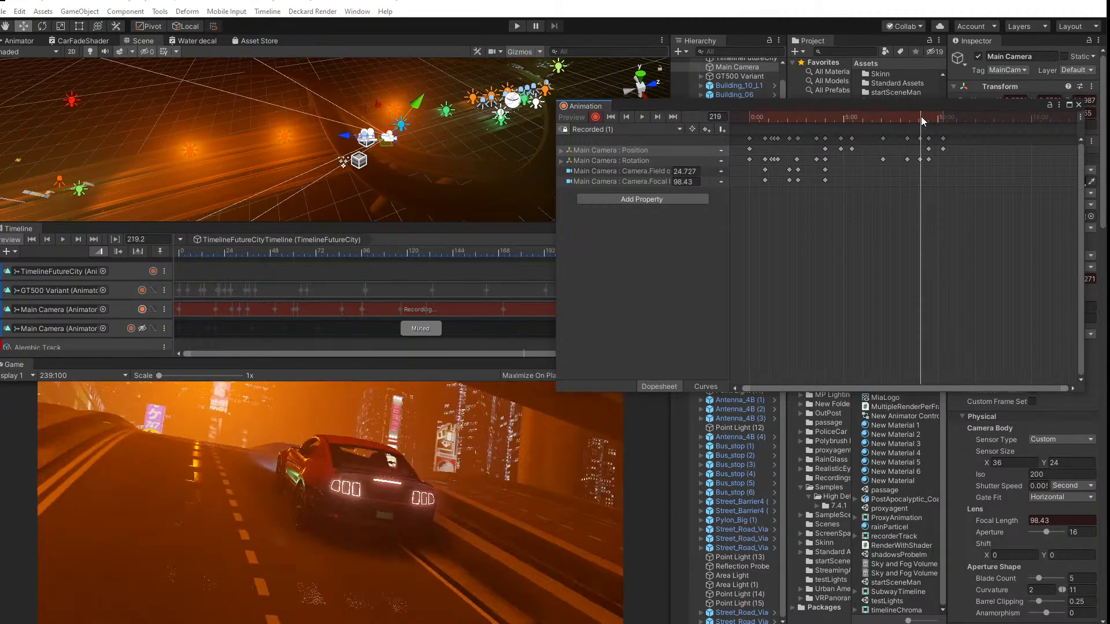
Step: Close the Animation window and scrub the timeline between frames 244 and 258 to review the shot's ending, stopping at frame 248
click(1079, 104)
drag(569, 248, 645, 261)
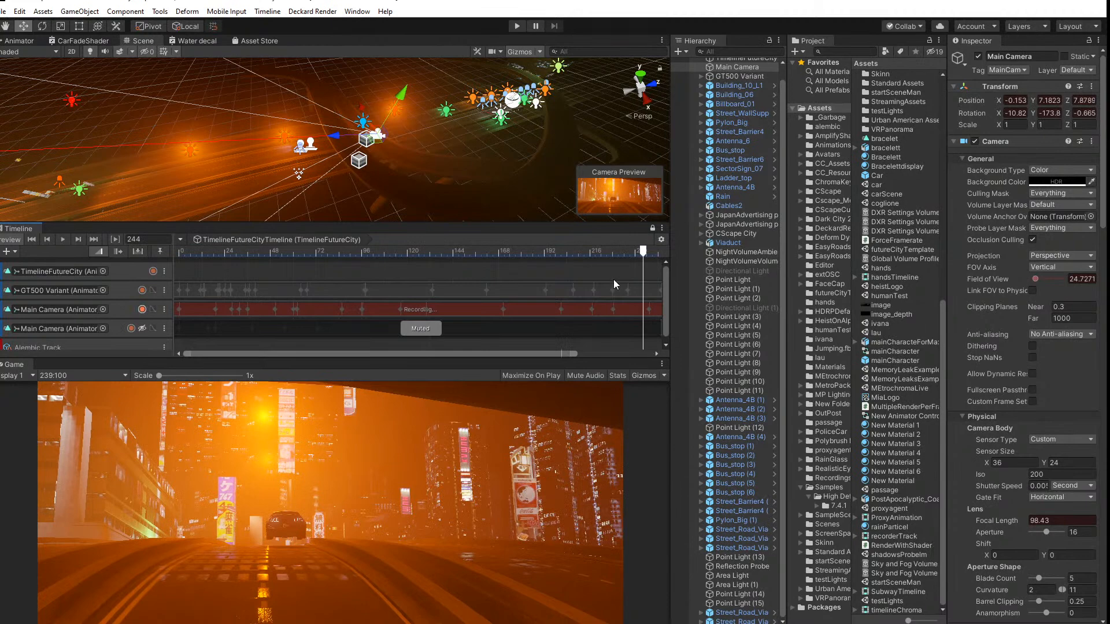
middle_drag(613, 280, 392, 280)
drag(427, 254, 440, 253)
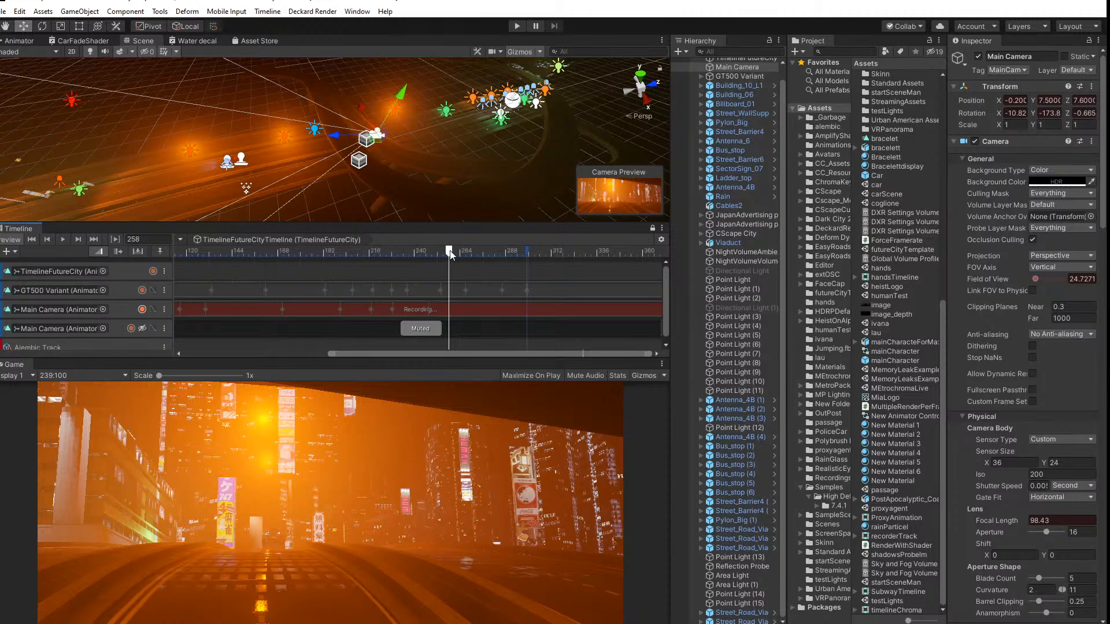
drag(449, 252, 429, 266)
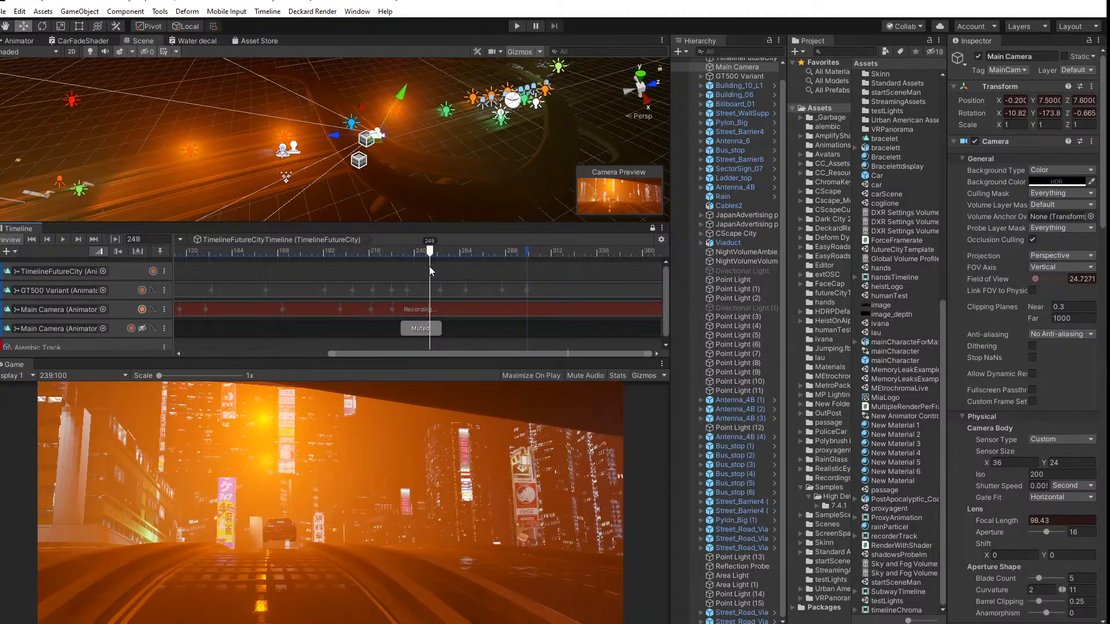
Step: Switch recording from the Main Camera track to the GT500 Variant track and open the car's recorded clip for keyframe editing
click(142, 310)
click(125, 292)
click(142, 290)
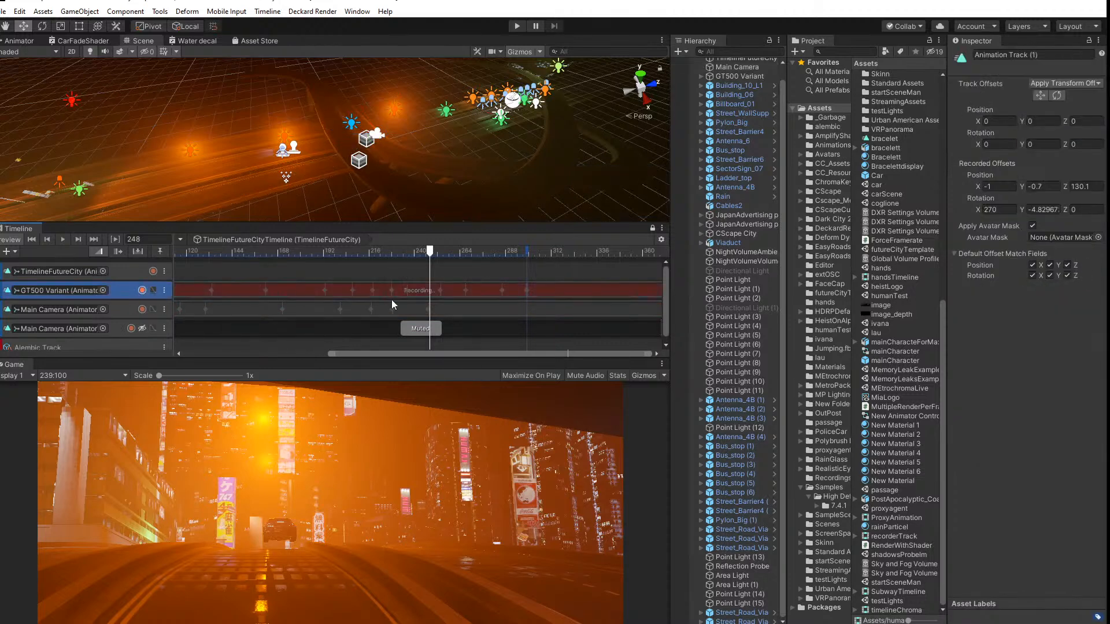
double_click(428, 292)
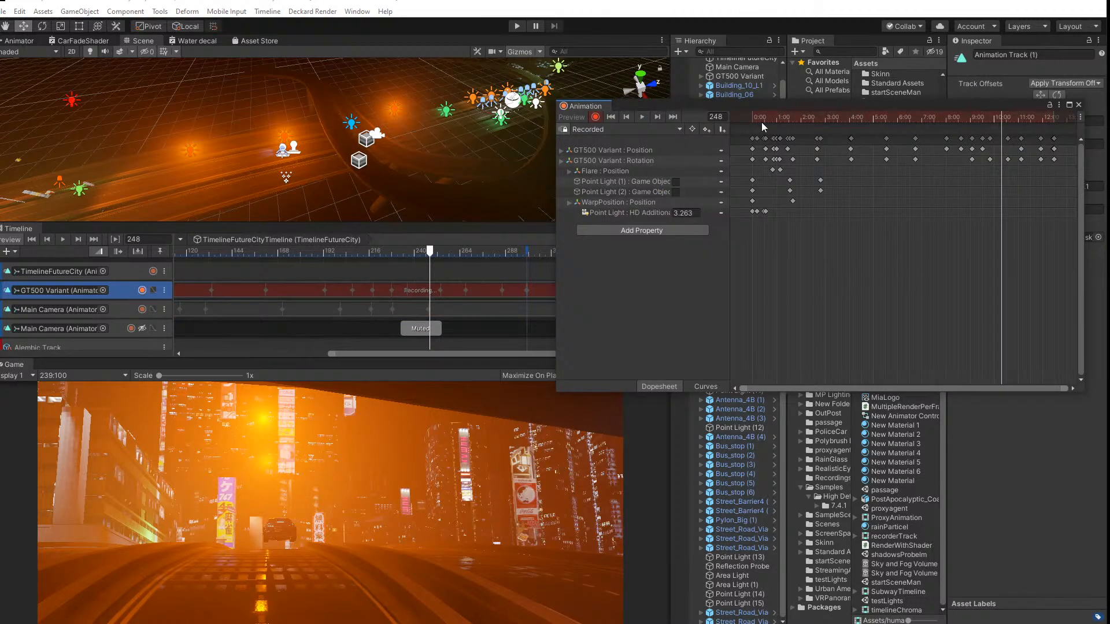
Step: Go to the car's keyframe at frame 254, locate the car in the scene and select GT500 Variant, clearing the Animation window out of the way
click(662, 119)
right_drag(268, 102, 83, 46)
scroll(204, 117, up, 10)
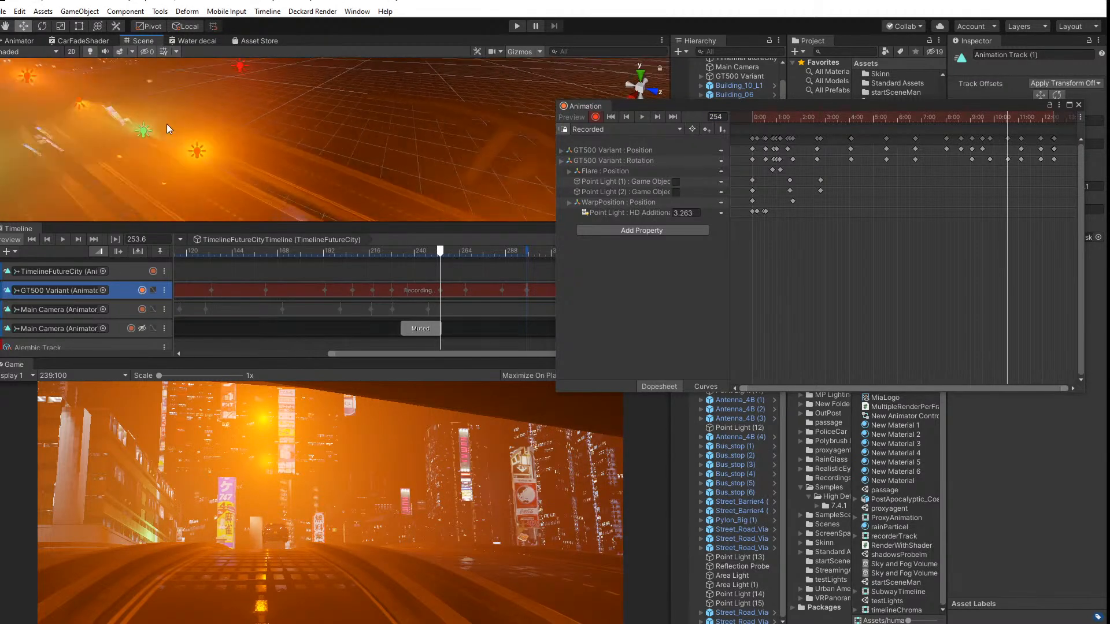
right_drag(129, 137, 197, 85)
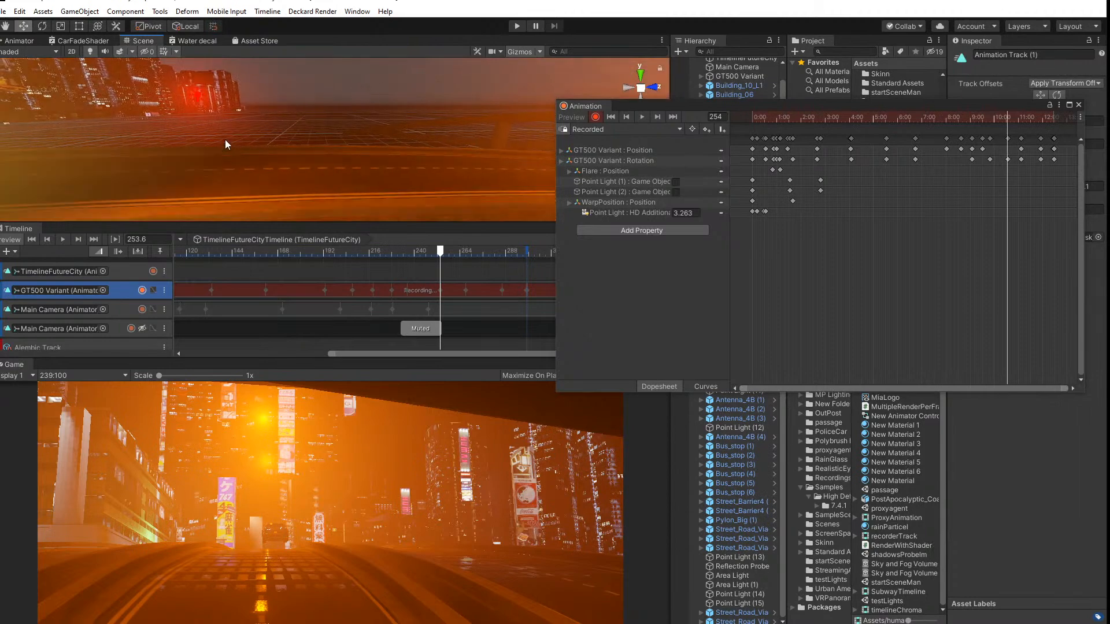
scroll(249, 132, down, 5)
middle_drag(255, 134, 180, 108)
scroll(59, 148, up, 5)
click(260, 97)
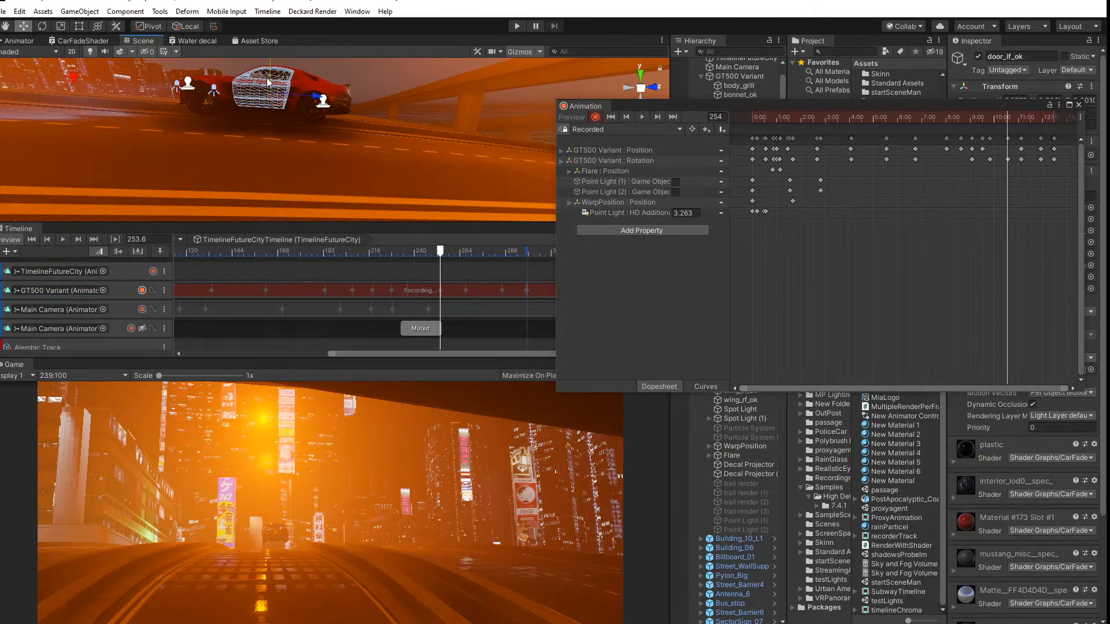
drag(766, 106, 781, 161)
click(740, 78)
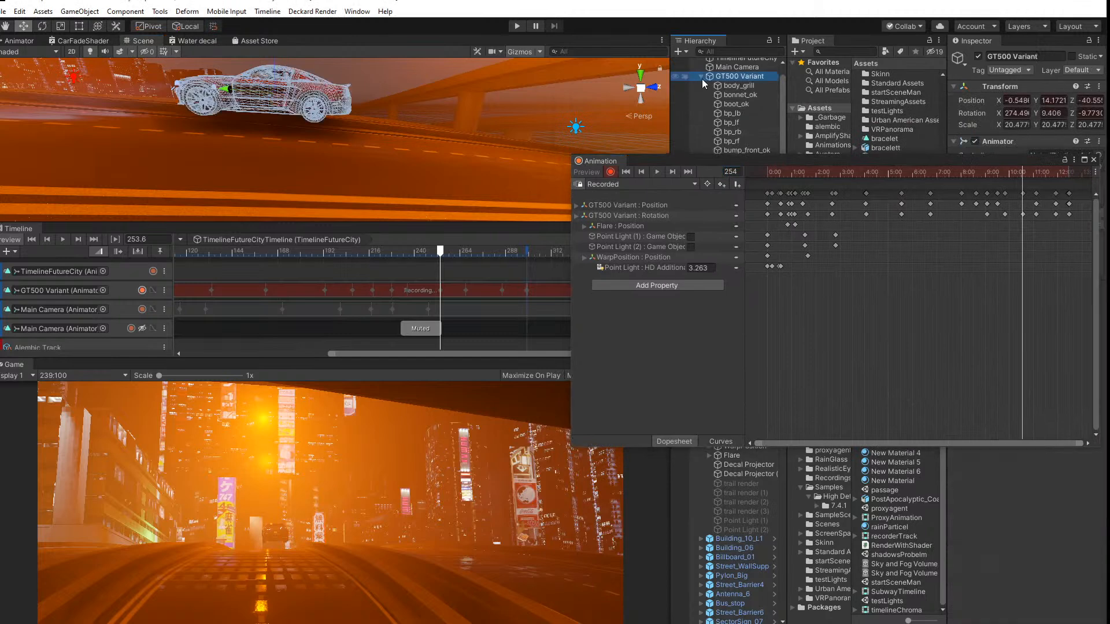
click(272, 61)
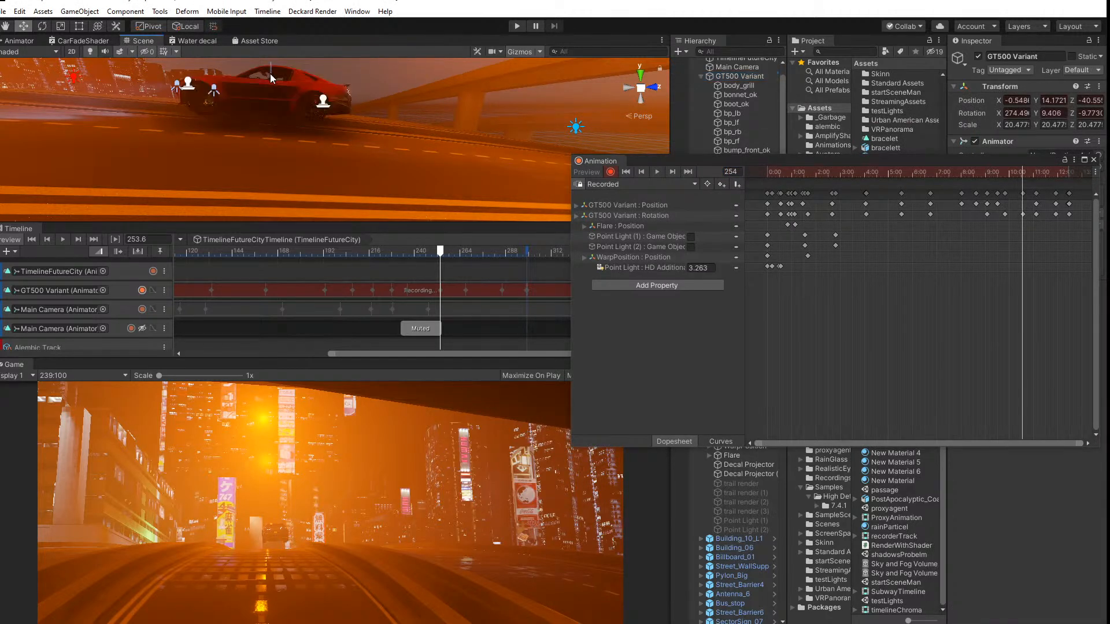
drag(723, 161, 711, 238)
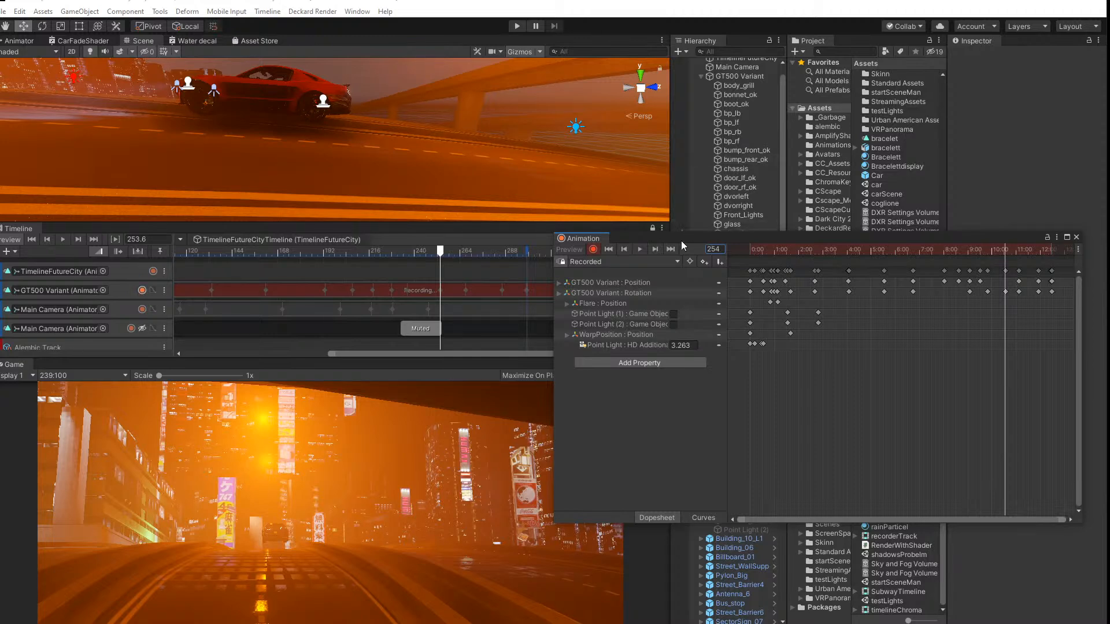
Step: Examine the road surroundings and the neon-lit city buildings from above in the Scene view
right_drag(280, 164, 124, 174)
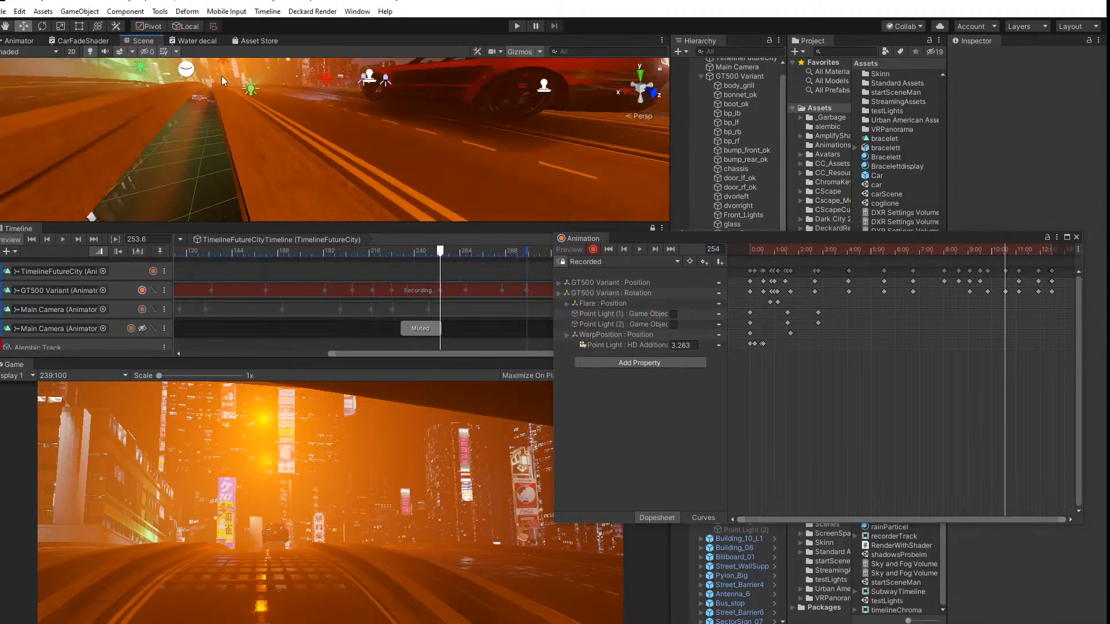
middle_drag(221, 75, 894, 414)
right_drag(205, 160, 312, 164)
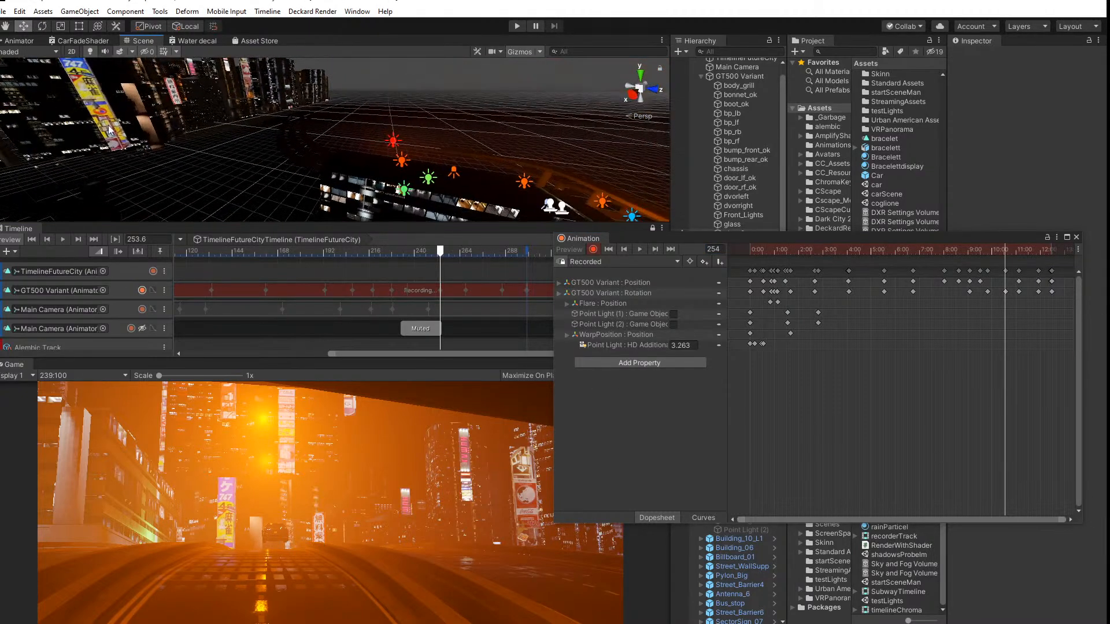
middle_drag(358, 165, 809, 192)
right_drag(420, 152, 302, 163)
middle_drag(302, 163, 537, 341)
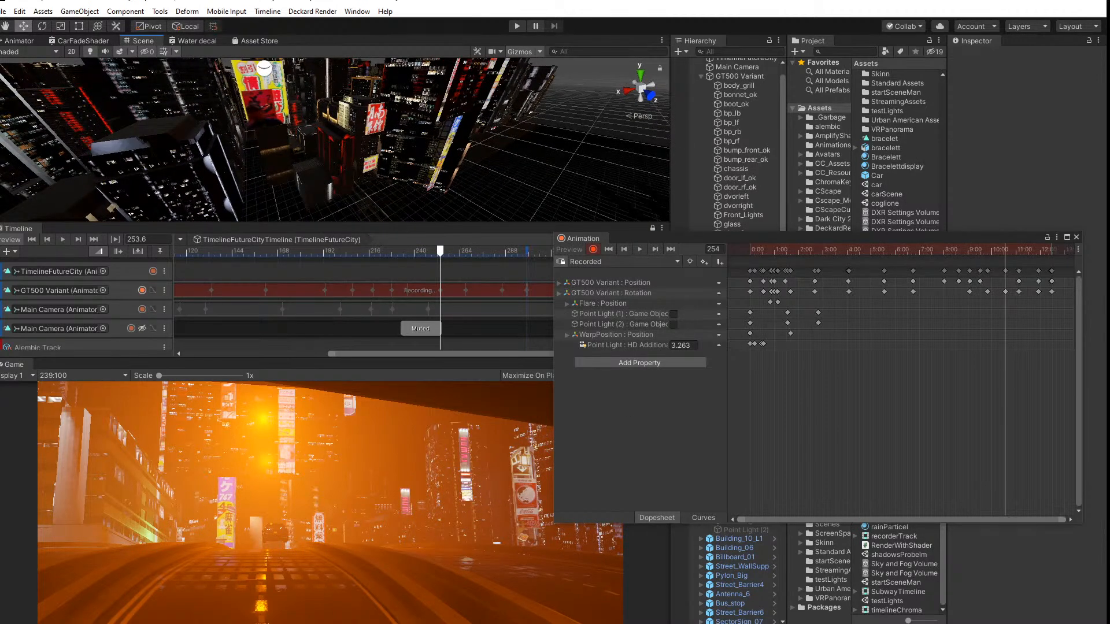
right_drag(389, 129, 342, 163)
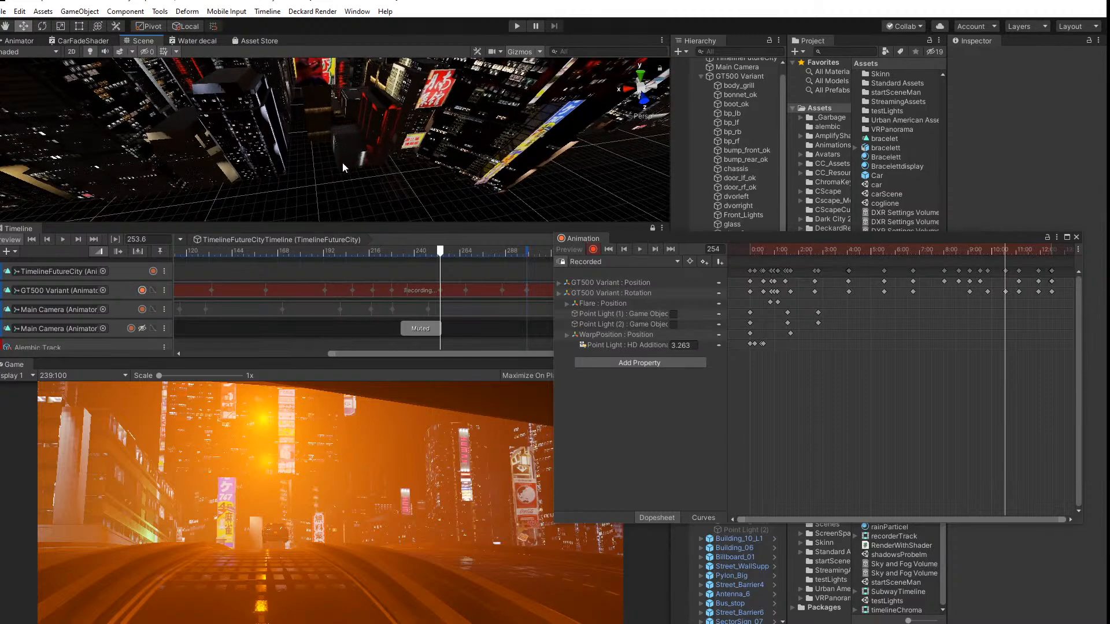
middle_drag(517, 151, 232, 157)
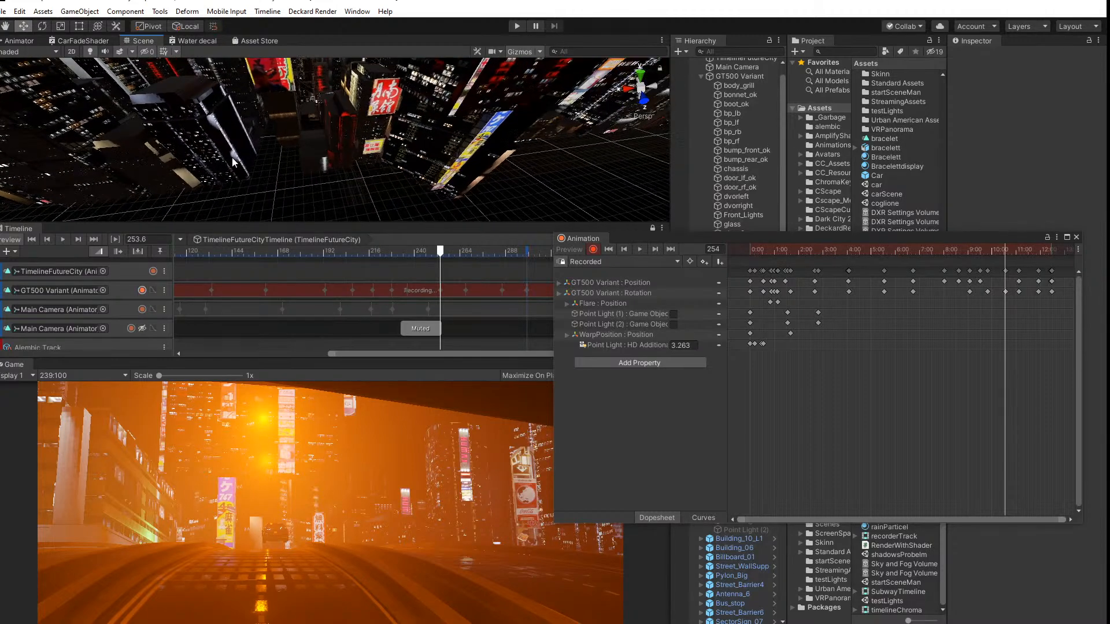
scroll(275, 145, down, 3)
scroll(274, 144, down, 3)
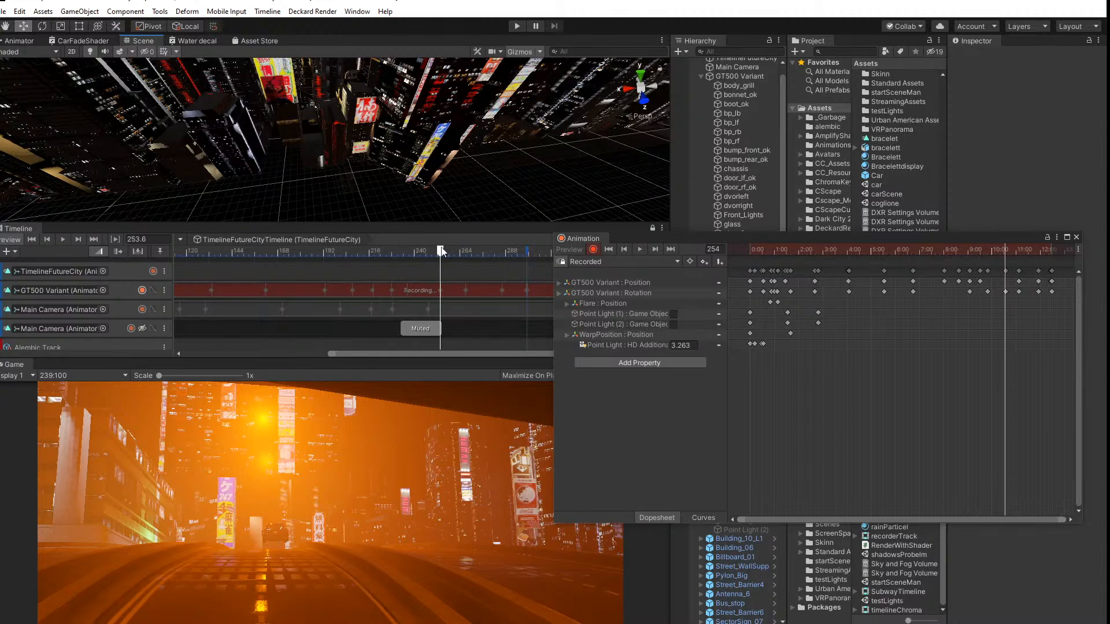
Step: Inspect the city buildings' facades and lit window interiors up close in the Scene view
right_drag(286, 127, 317, 130)
scroll(289, 119, up, 2)
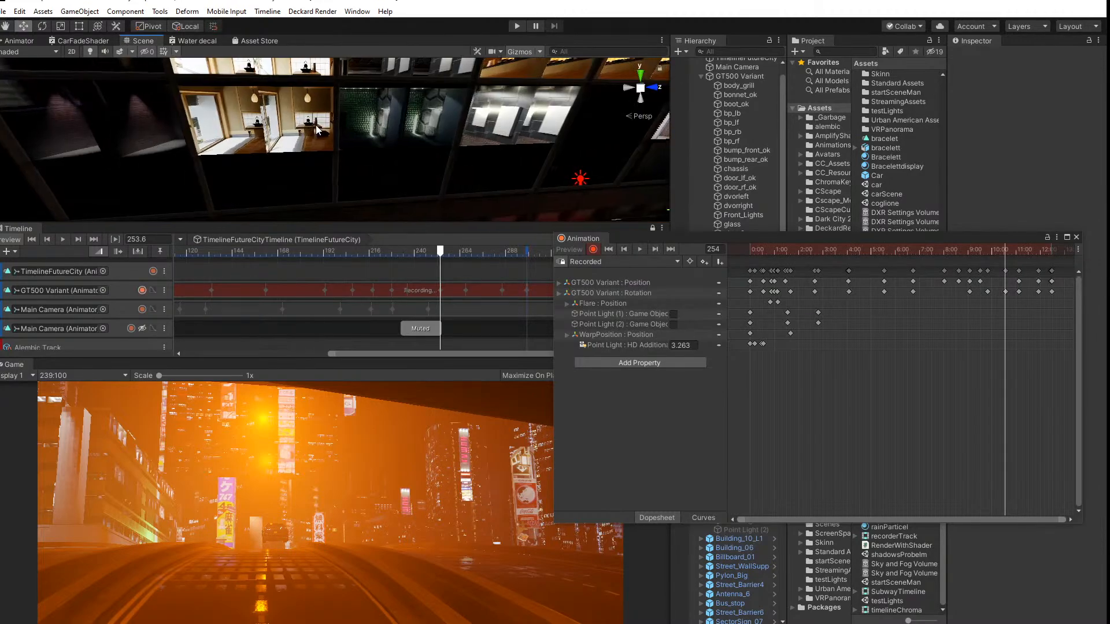
right_drag(469, 146, 450, 150)
scroll(450, 149, up, 3)
middle_drag(449, 150, 682, 127)
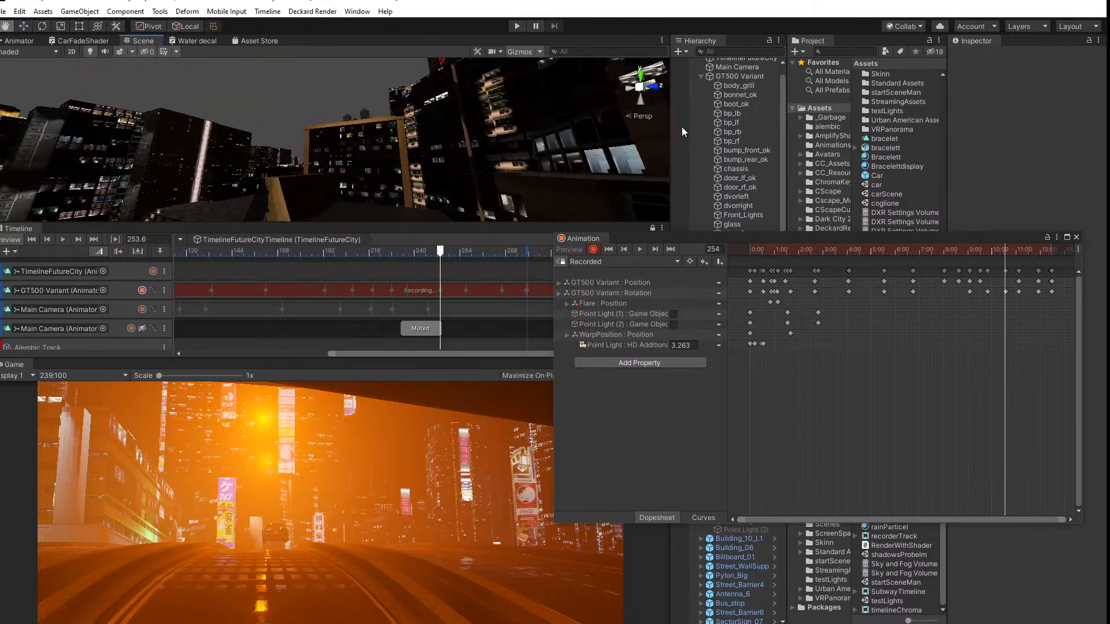
scroll(382, 164, up, 6)
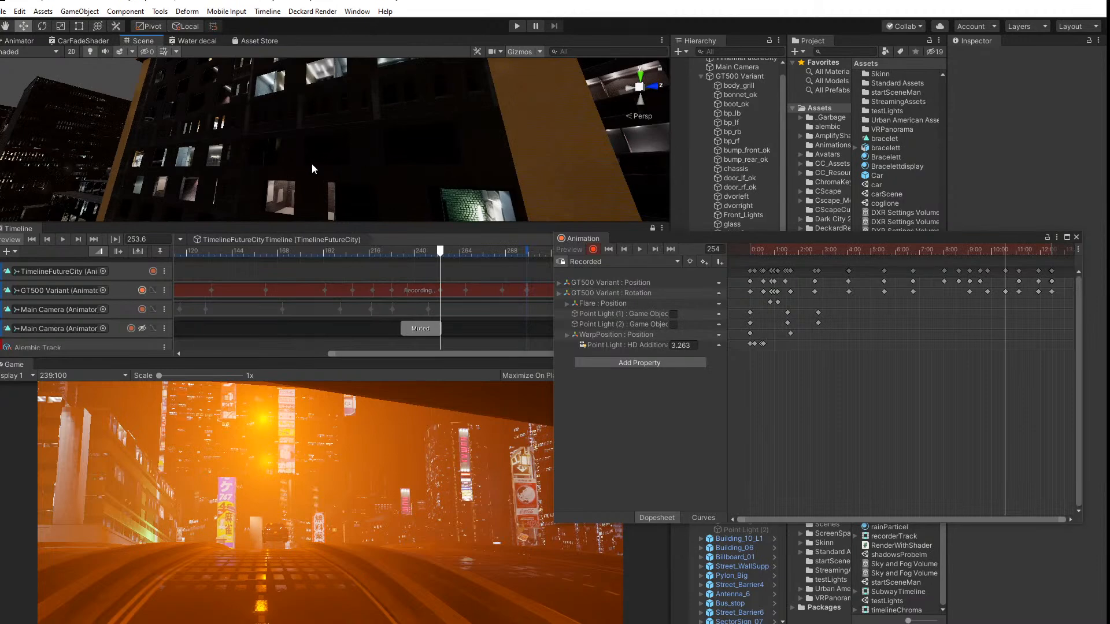
scroll(312, 169, up, 4)
right_drag(376, 110, 354, 163)
Step: Enlarge the Scene view and examine the city from street level out to its overall layout around the road
drag(315, 222, 314, 348)
right_drag(315, 282, 155, 491)
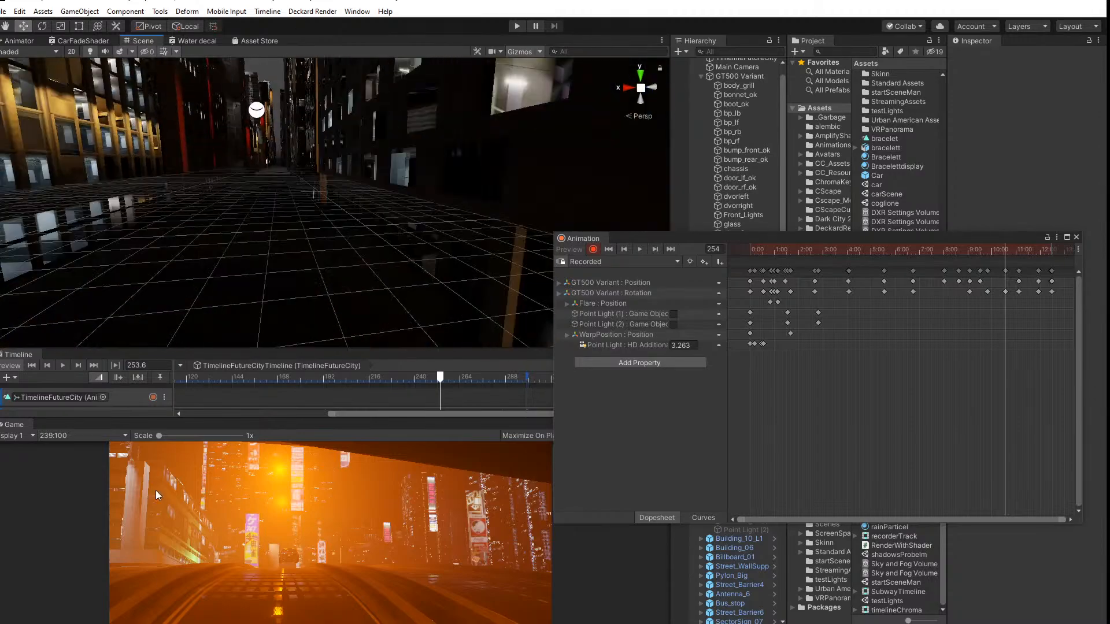
right_drag(296, 182, 441, 240)
scroll(353, 192, down, 12)
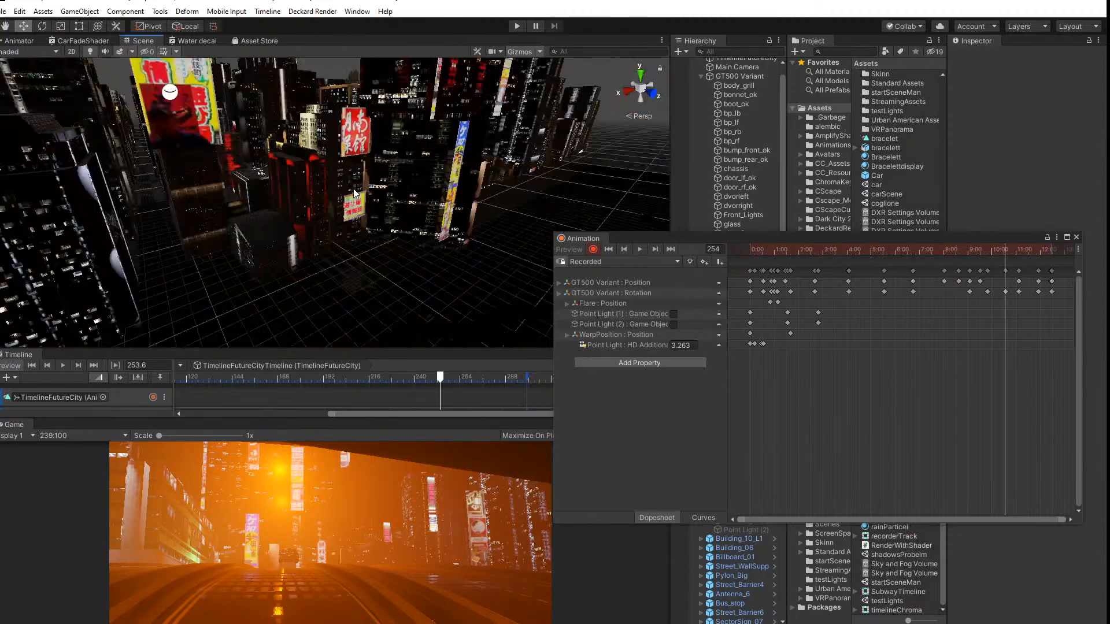
scroll(353, 210, down, 5)
scroll(353, 210, up, 3)
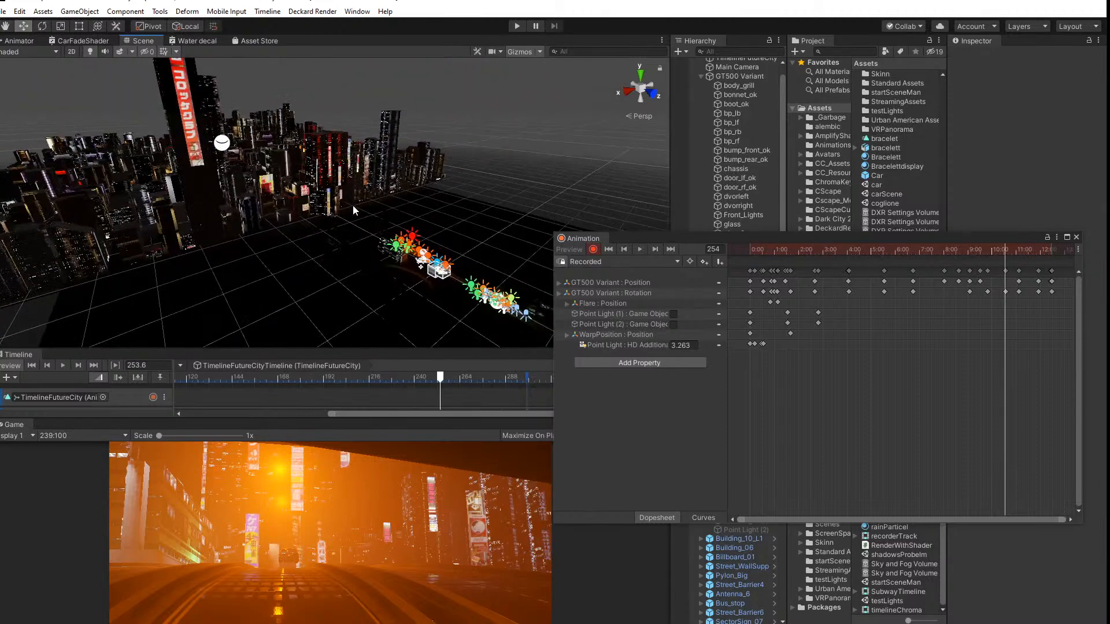
middle_drag(354, 210, 194, 196)
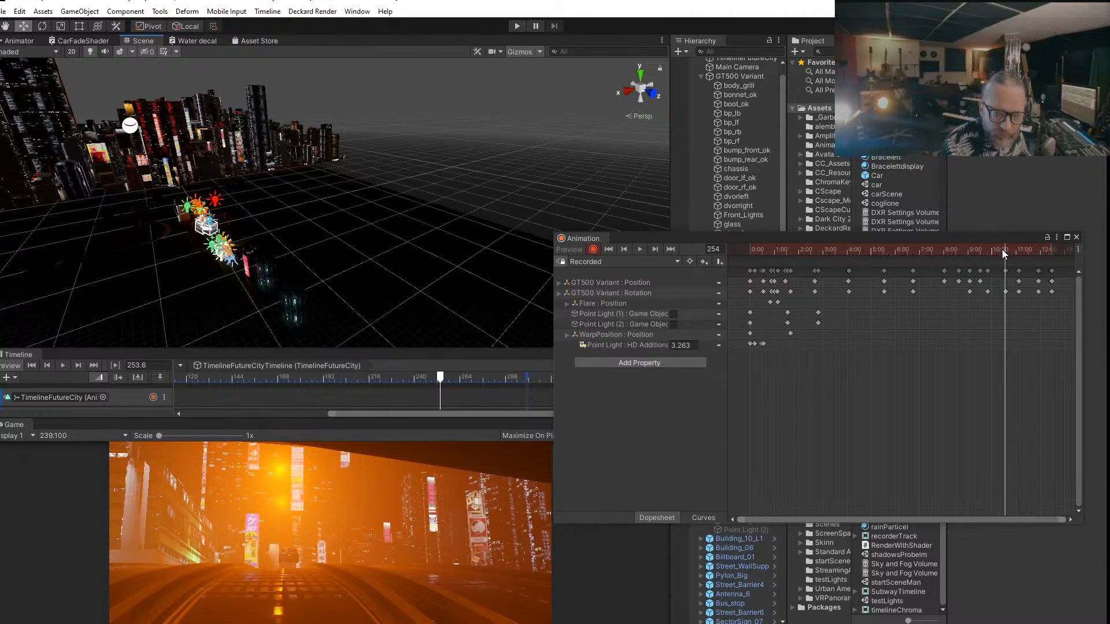
Step: At frame 254, select and locate GT500 Variant in the scene and lower the car onto the road surface
drag(1004, 249, 1003, 248)
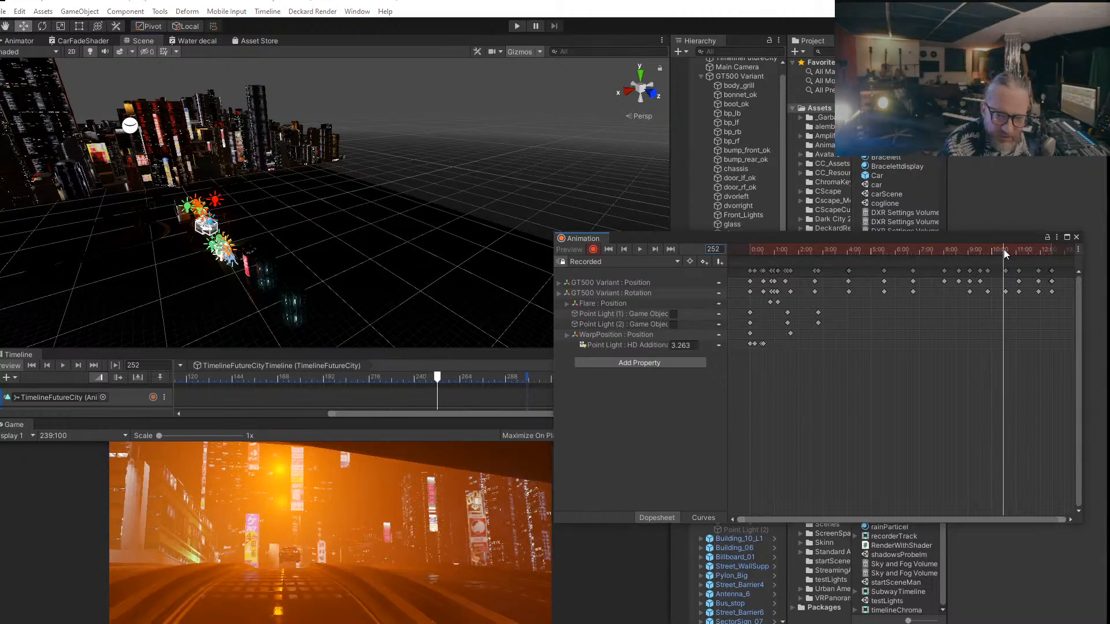
click(729, 78)
double_click(730, 77)
scroll(200, 169, up, 5)
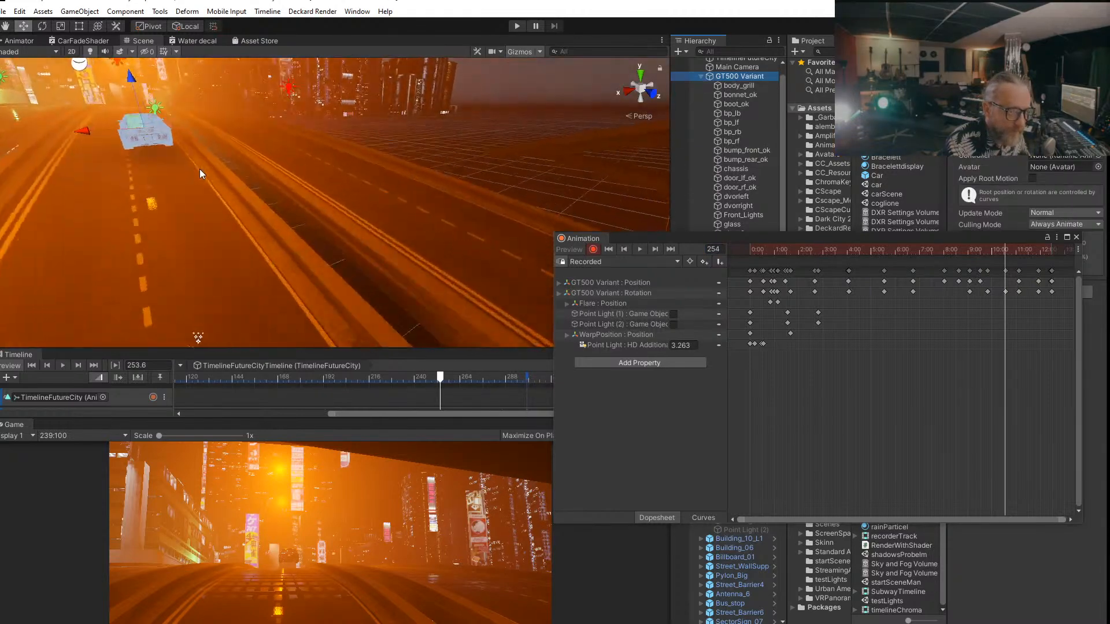
middle_drag(207, 197, 453, 218)
alt+drag(453, 218, 396, 97)
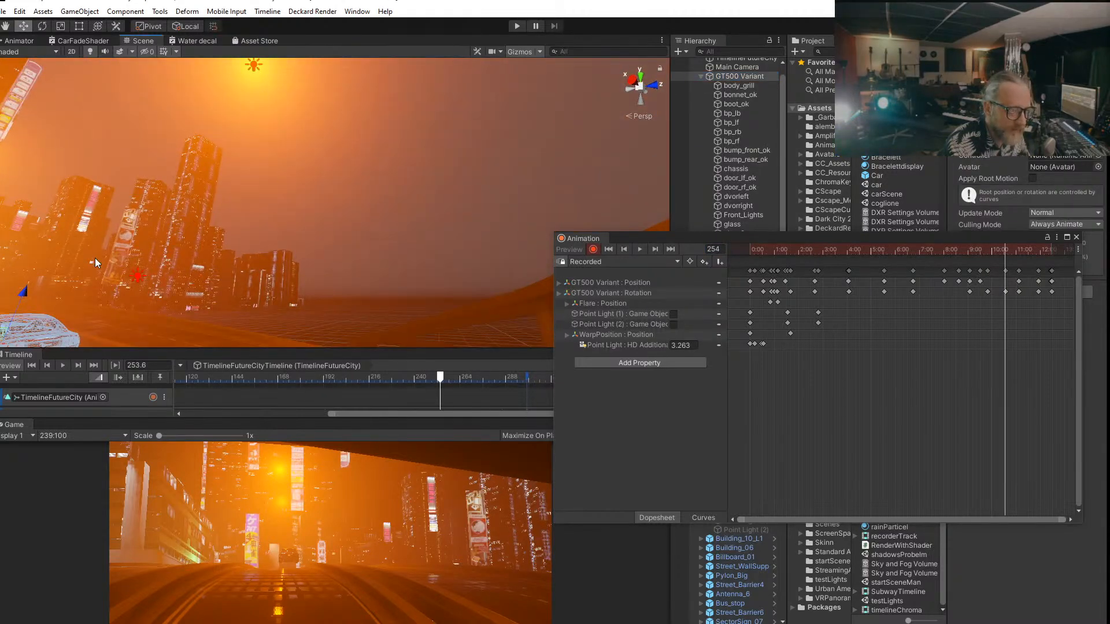
middle_drag(397, 98, 545, 181)
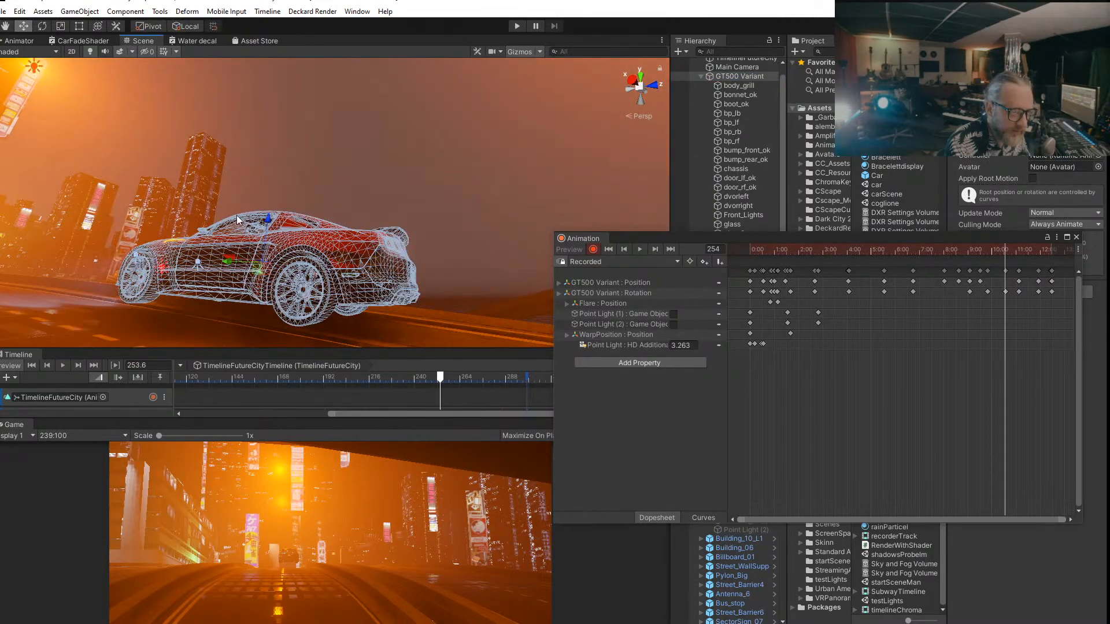
drag(269, 219, 267, 248)
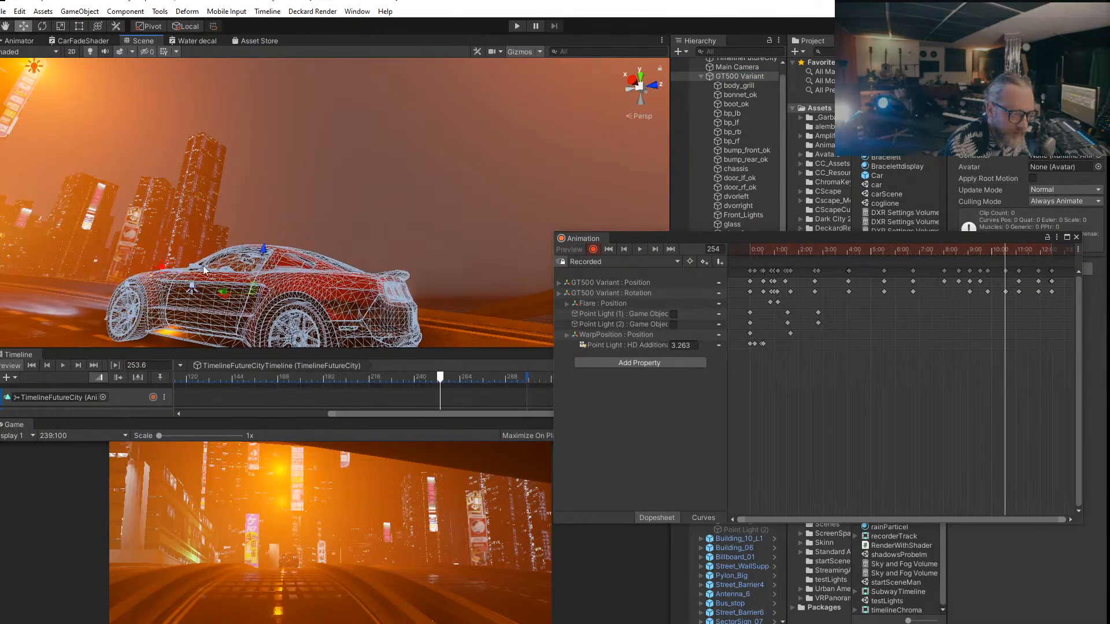
Step: Rotate the car slightly at frame 254 to align it with the road's slope, and return to the Move tool
middle_drag(218, 214, 257, 129)
scroll(155, 110, up, 2)
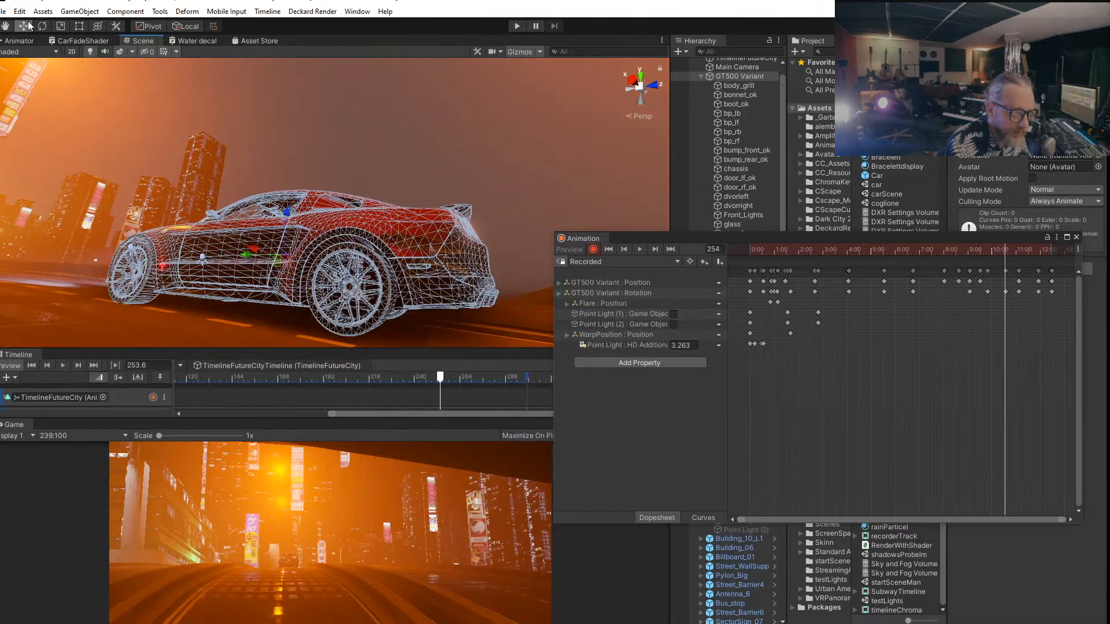
click(40, 26)
drag(322, 236, 287, 219)
click(23, 27)
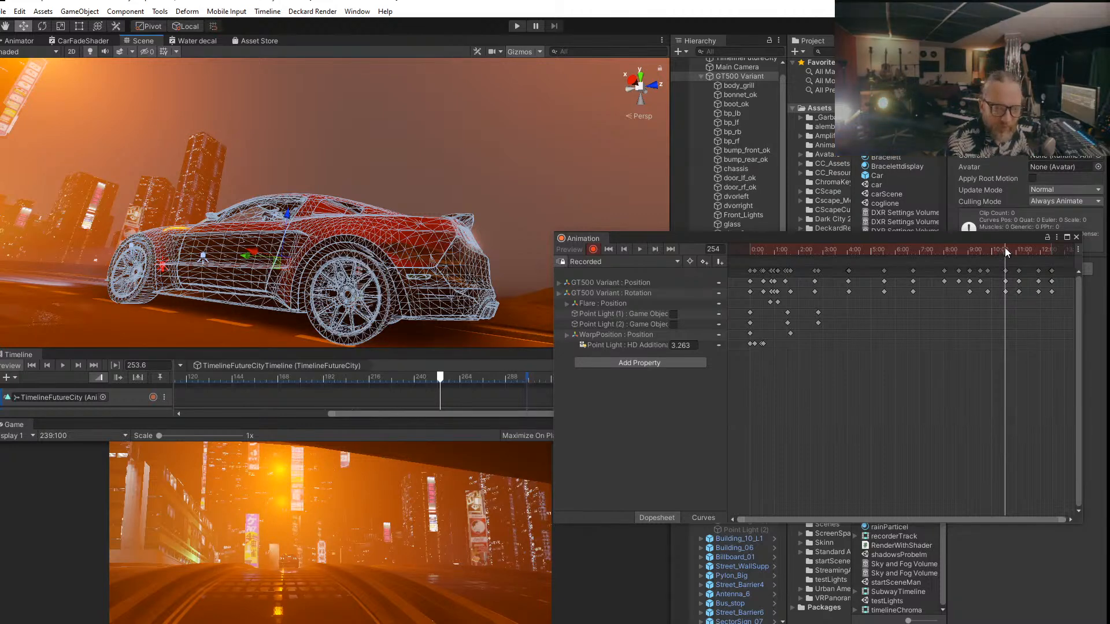
Step: Go to frame 258 and examine the car's height and tilt on the road from several angles
drag(1005, 248, 1010, 249)
alt+drag(288, 224, 117, 309)
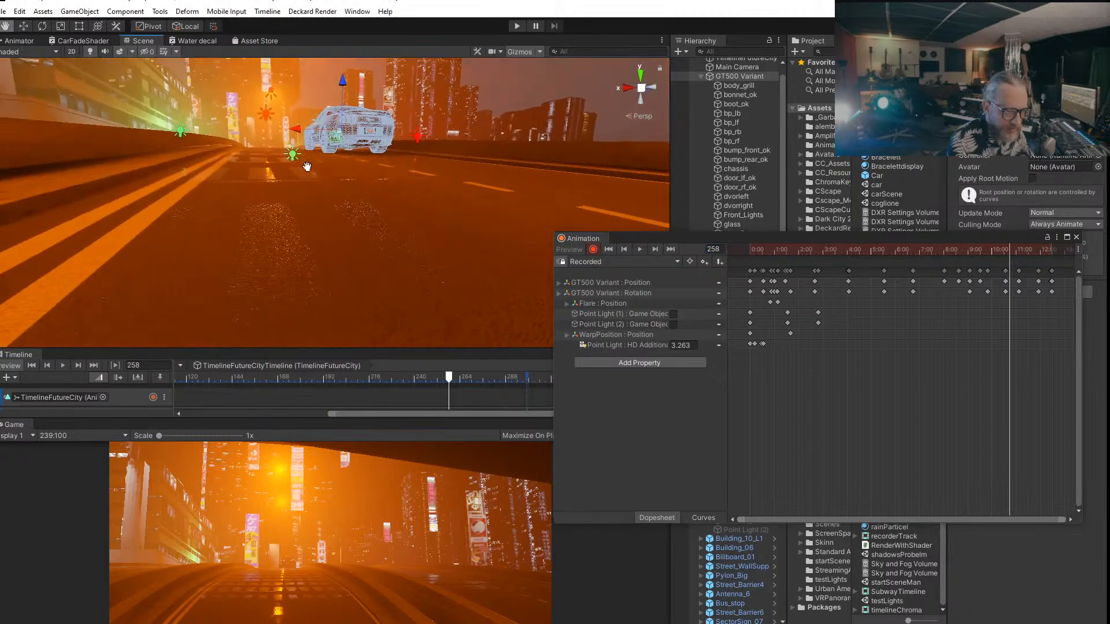
middle_drag(307, 167, 330, 253)
alt+drag(430, 293, 49, 273)
middle_drag(49, 273, 254, 246)
scroll(184, 251, up, 8)
scroll(128, 255, down, 5)
Step: Move the Animation window off the Scene view and check the car against the road at frame 269
drag(855, 241, 720, 374)
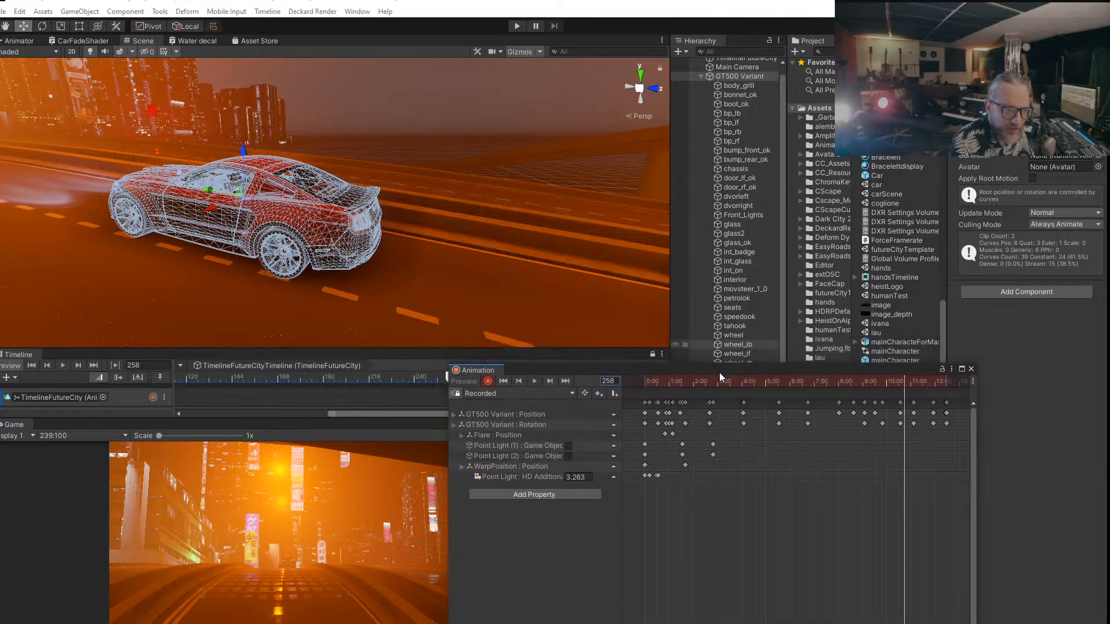
drag(910, 382, 917, 383)
alt+drag(372, 230, 209, 227)
middle_drag(210, 228, 668, 252)
middle_drag(91, 257, 858, 257)
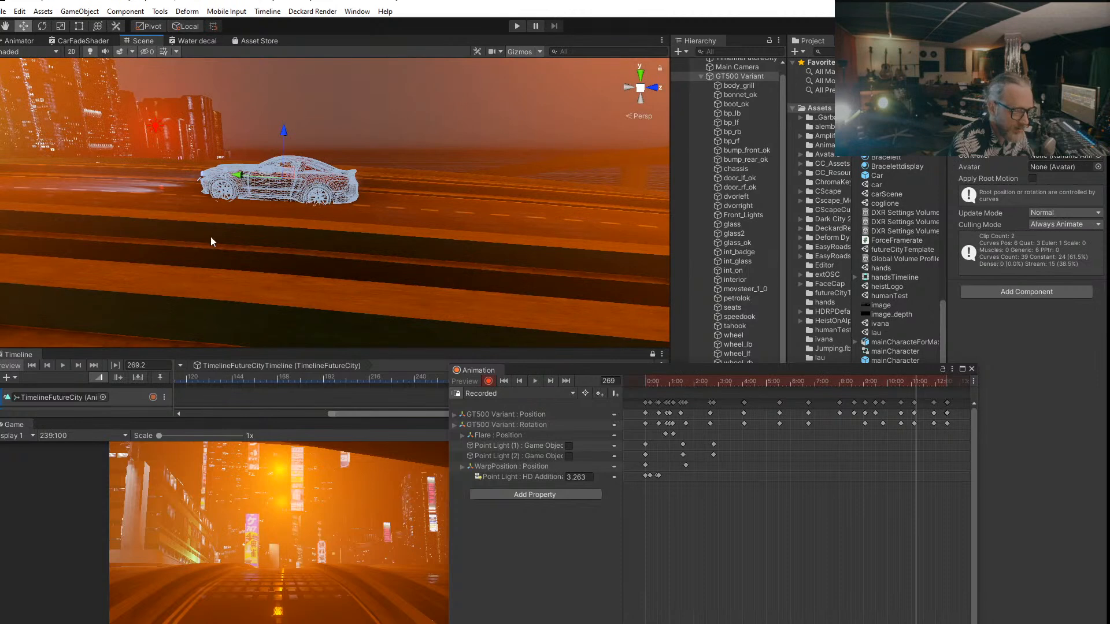
middle_drag(210, 237, 665, 278)
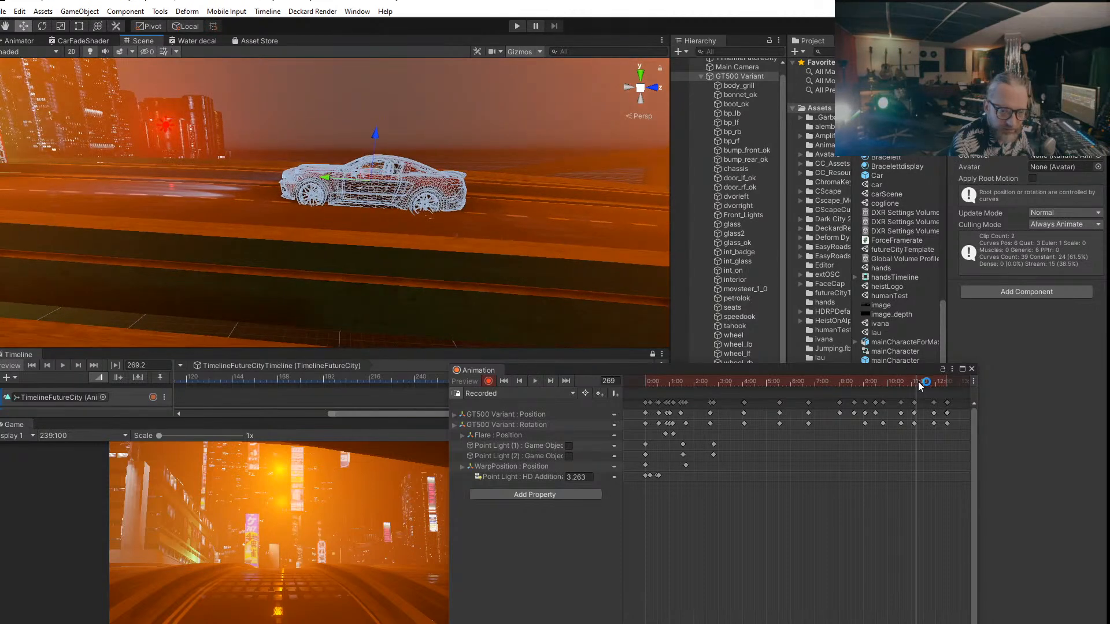
Step: Go to the car's keyframe at frame 299, locate GT500 Variant and lower it onto the road
drag(918, 381, 934, 383)
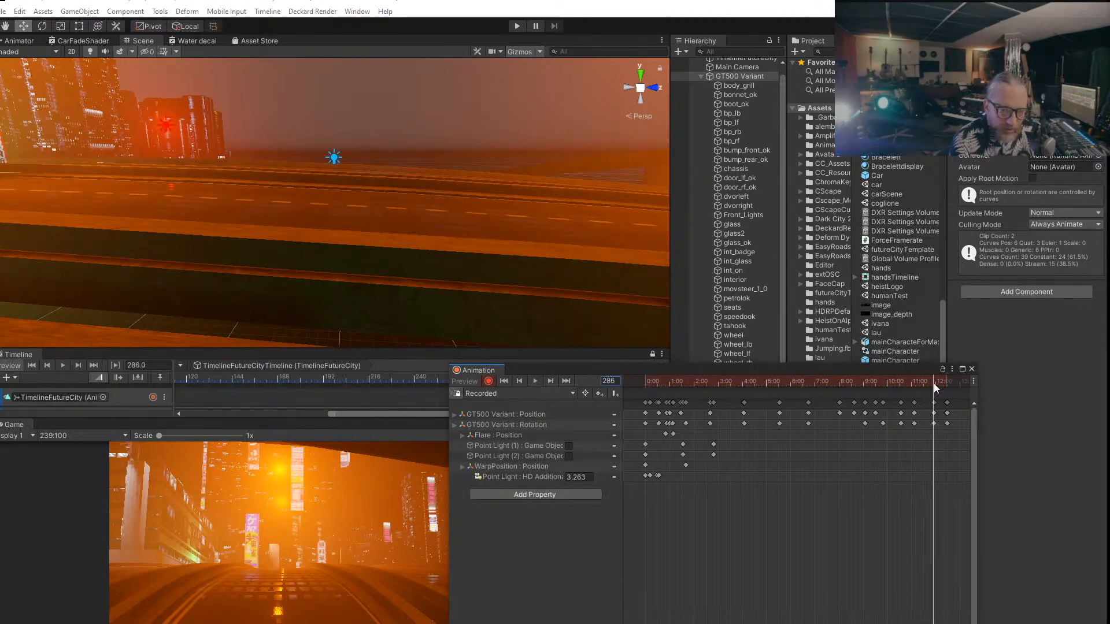
click(550, 381)
double_click(737, 76)
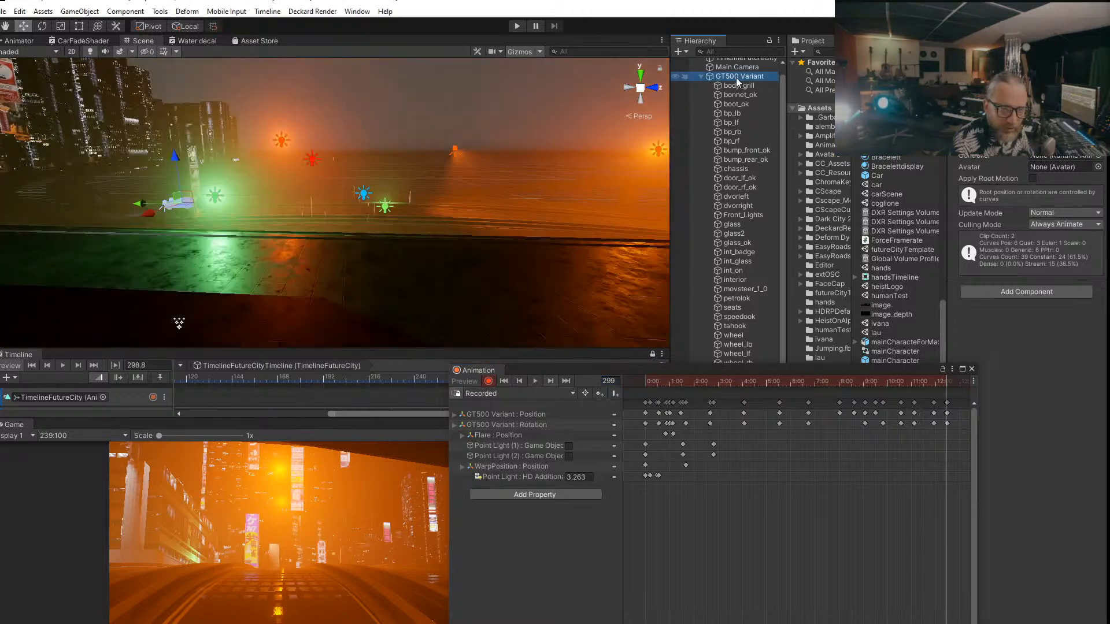
key(f)
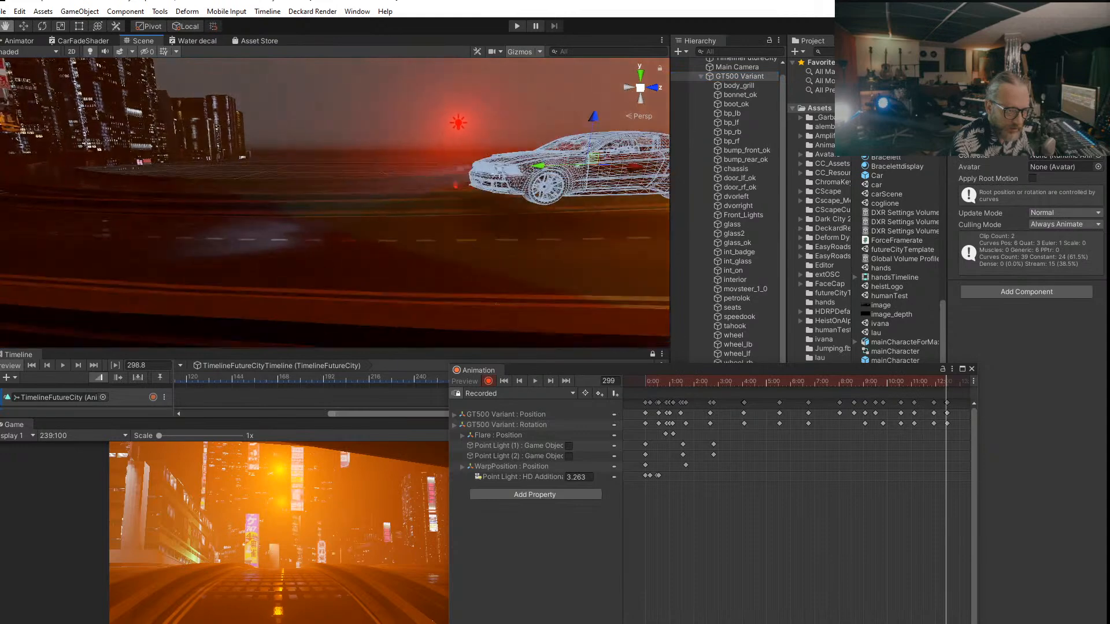
alt+drag(394, 185, 386, 144)
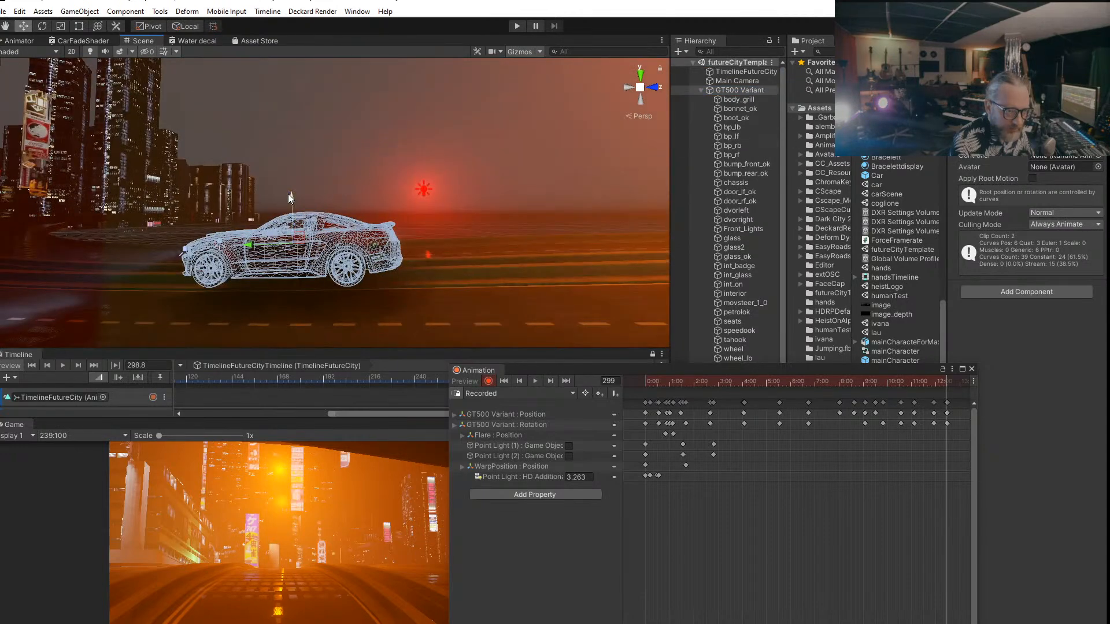
drag(290, 194, 298, 238)
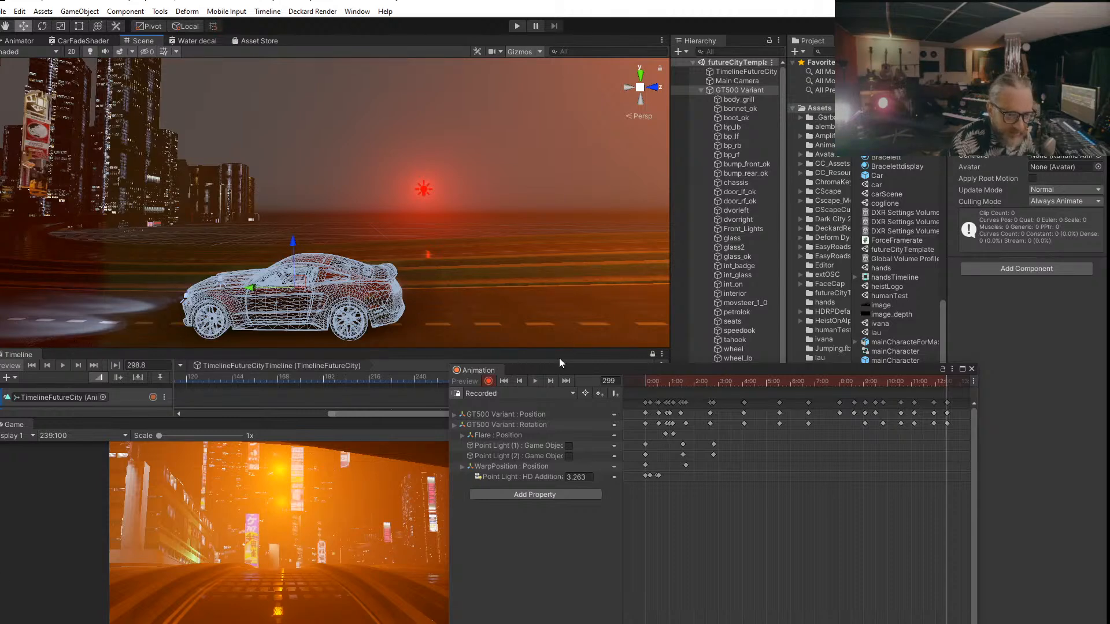
Step: Clear the Animation window from the Timeline and inspect the car's wheels against the road at frame 286
drag(564, 366, 768, 363)
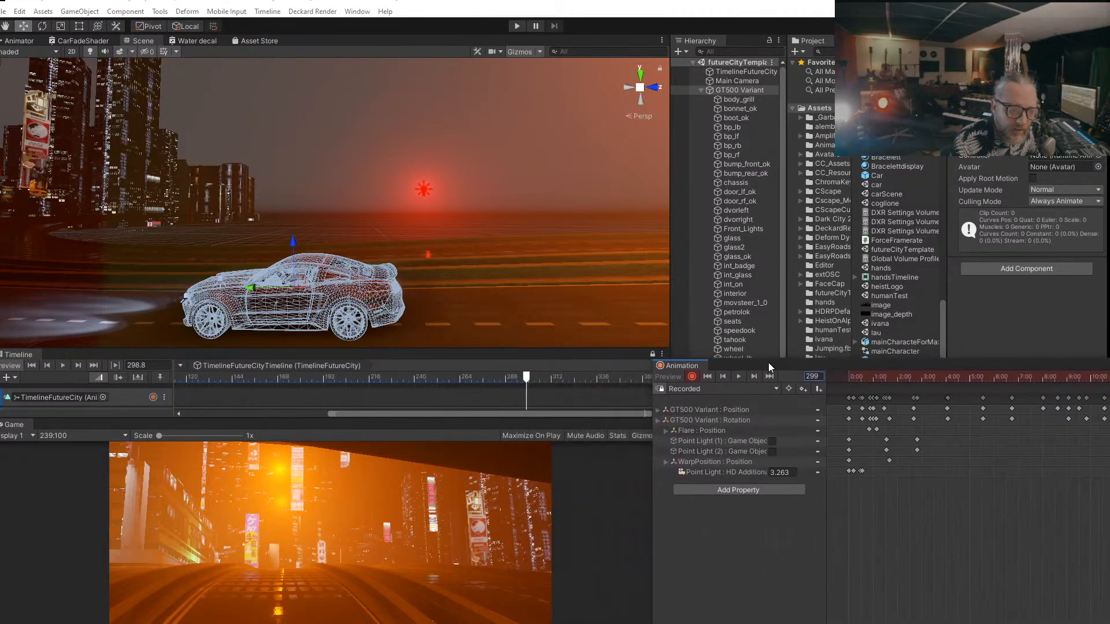
drag(528, 382, 502, 382)
right_drag(542, 284, 513, 287)
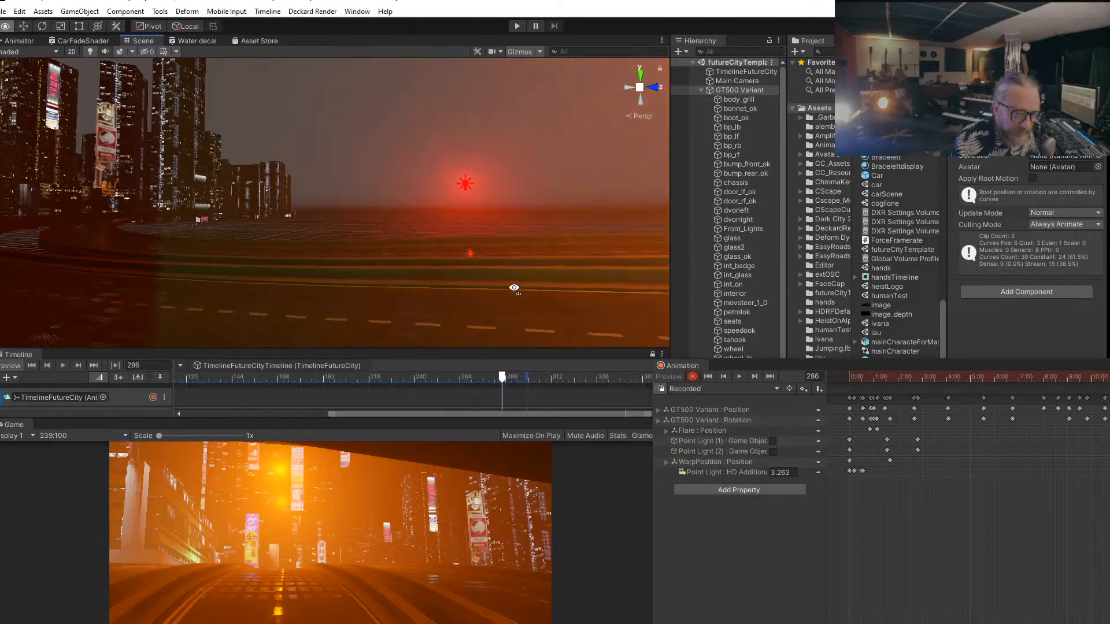
middle_drag(504, 281, 17, 253)
scroll(155, 230, down, 10)
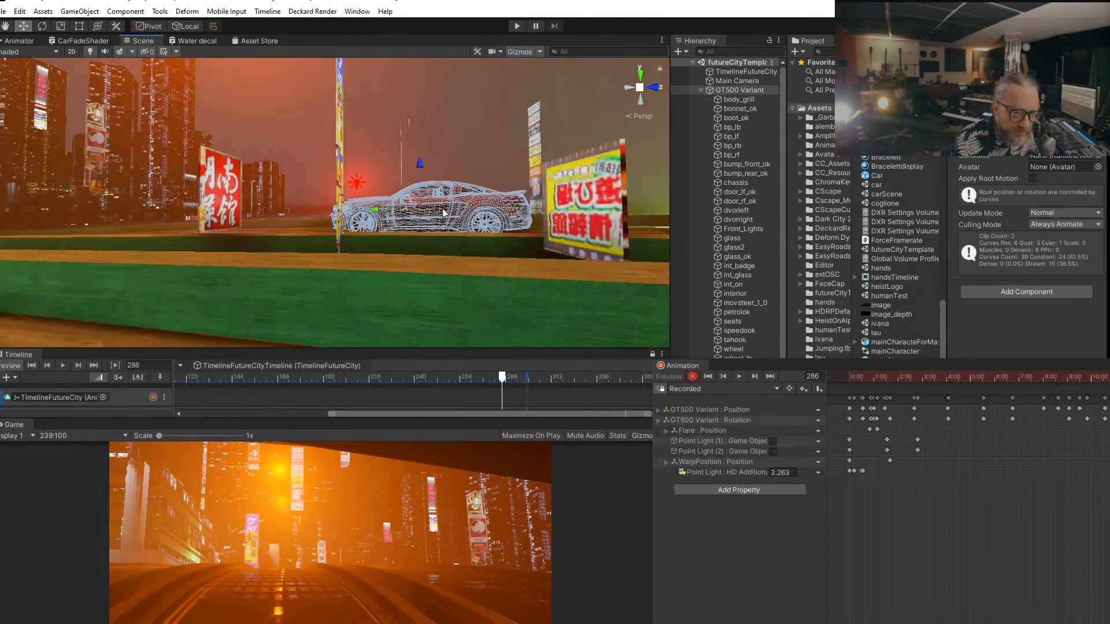
middle_drag(443, 208, 333, 255)
scroll(328, 291, up, 4)
scroll(338, 262, up, 6)
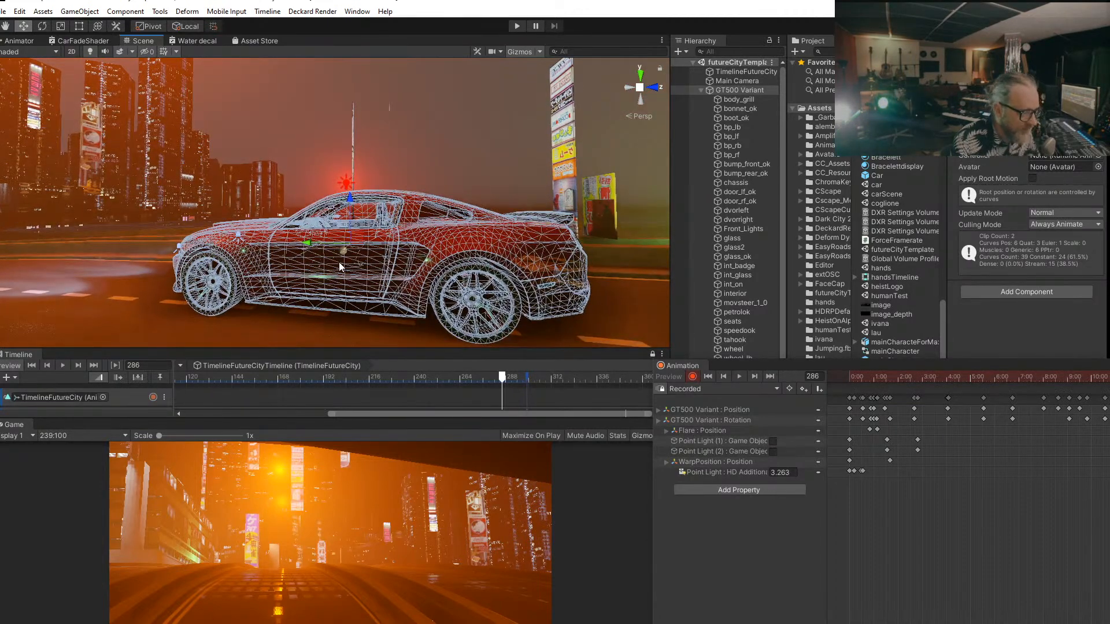
scroll(436, 281, down, 3)
middle_drag(437, 281, 416, 260)
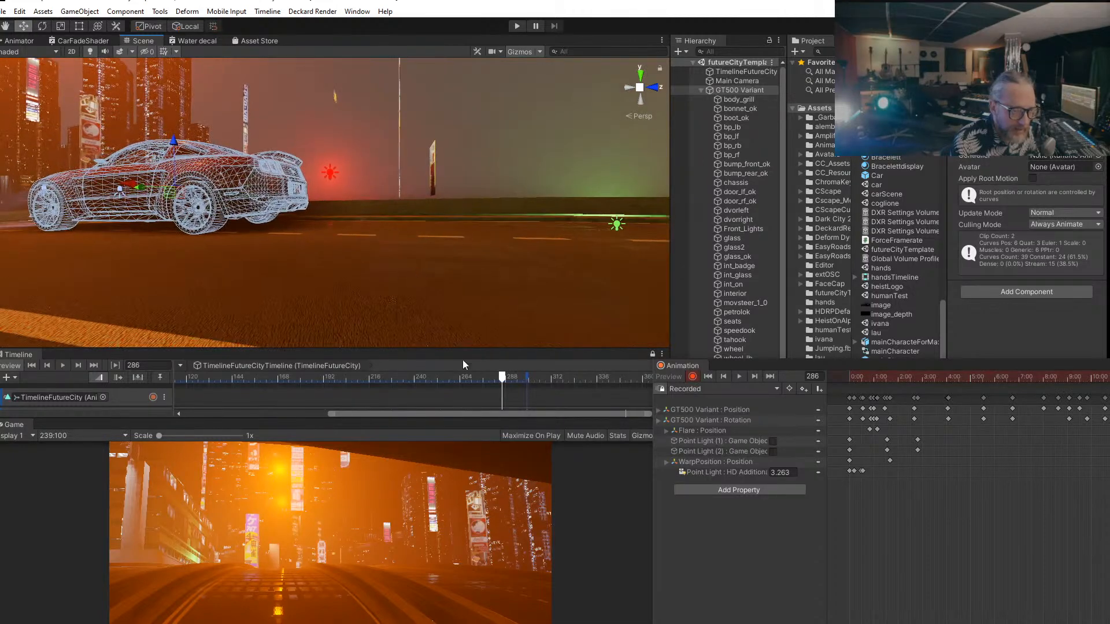
Step: Go to frame 279 and raise the car slightly so its wheels sit on the road surface
drag(502, 378, 488, 379)
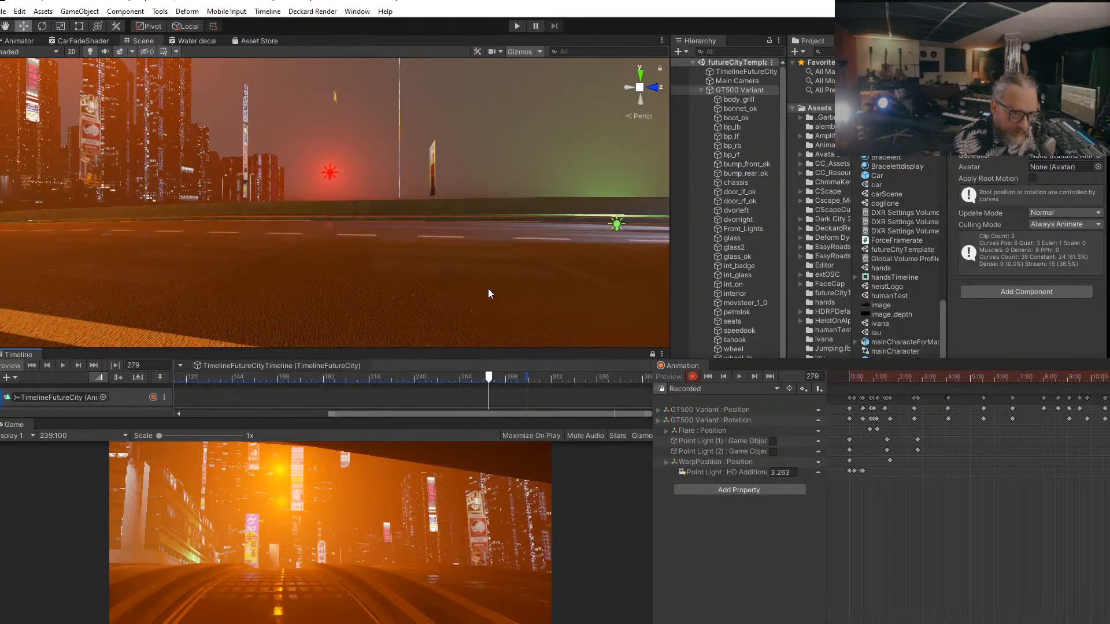
middle_drag(488, 293, 348, 293)
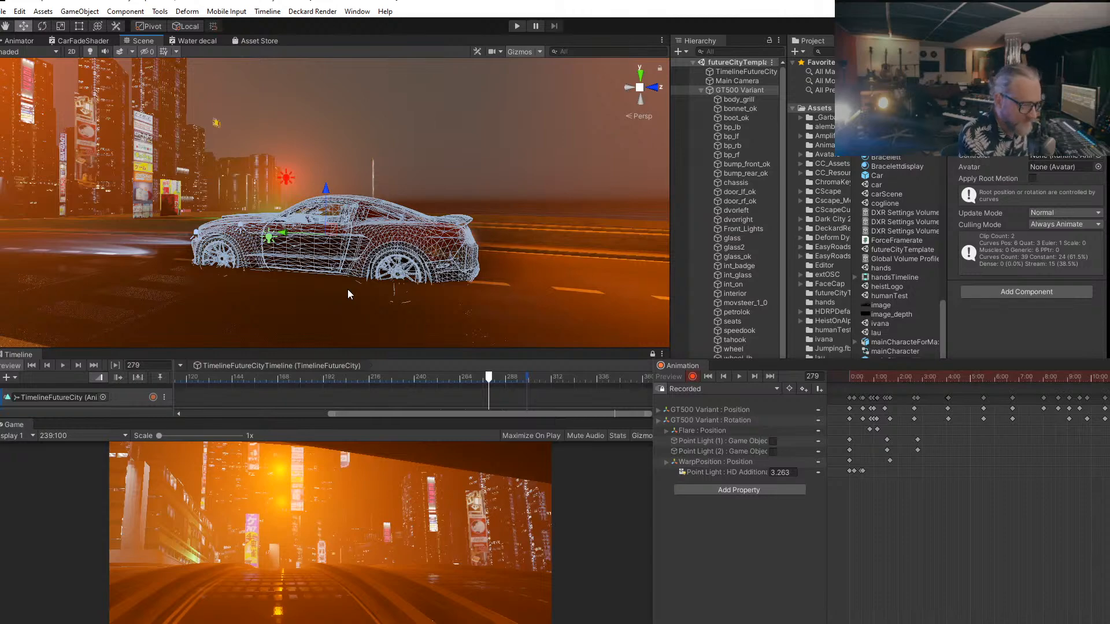
drag(328, 190, 327, 179)
alt+drag(273, 293, 421, 293)
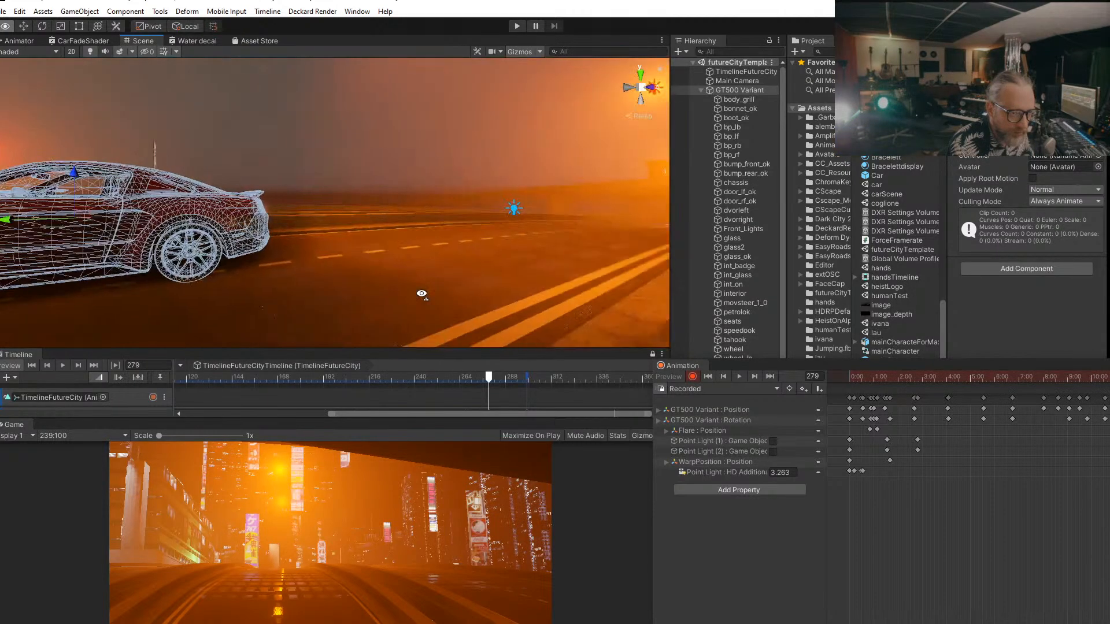
scroll(355, 288, down, 5)
scroll(355, 288, up, 5)
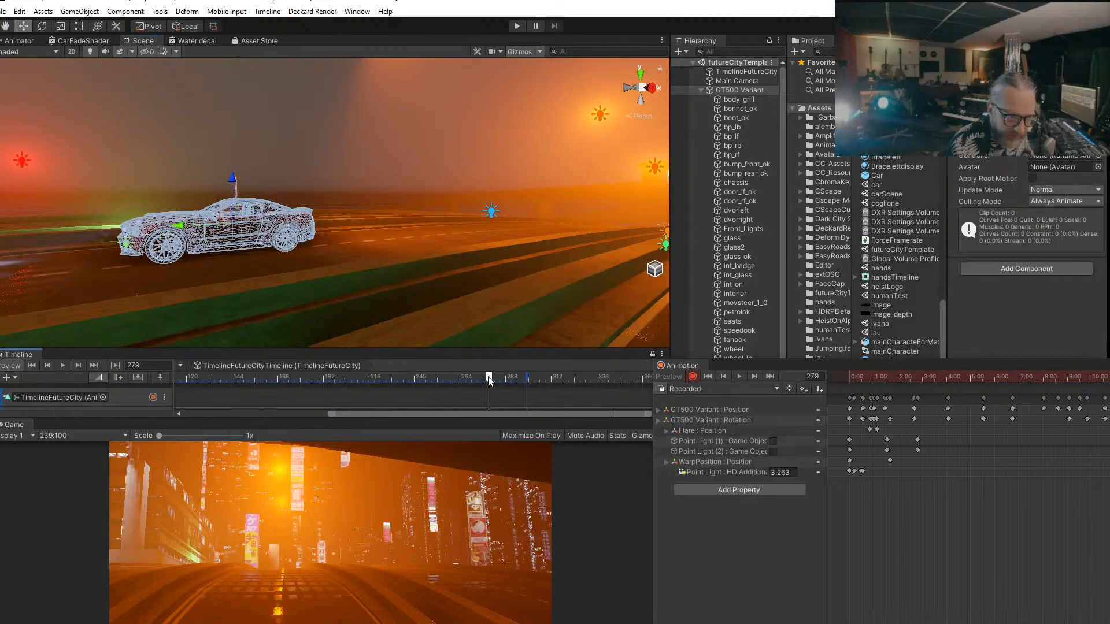
Step: Go to frame 273 and raise the car slightly to correct its height above the road
drag(488, 379, 477, 379)
scroll(437, 224, up, 5)
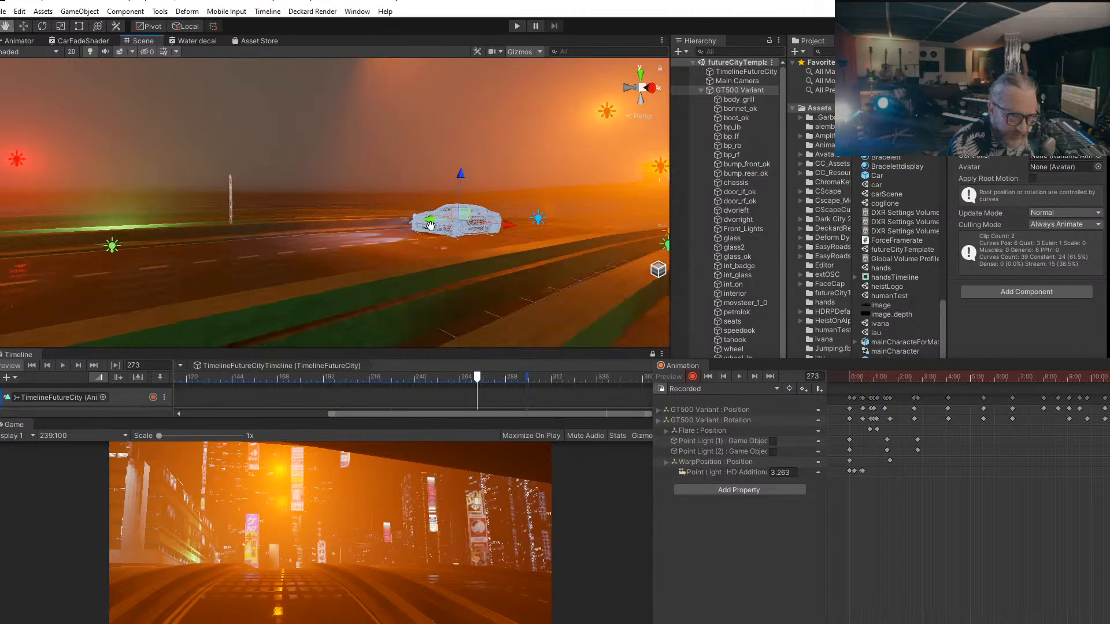
middle_drag(441, 253, 356, 255)
scroll(344, 285, up, 5)
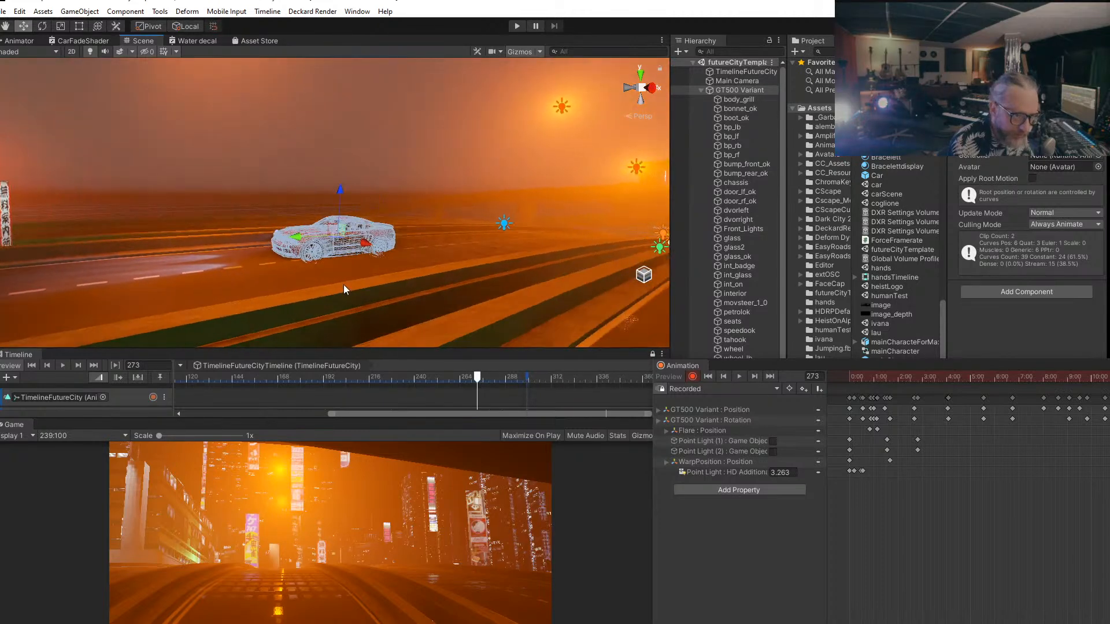
drag(350, 242, 350, 236)
middle_drag(362, 269, 360, 212)
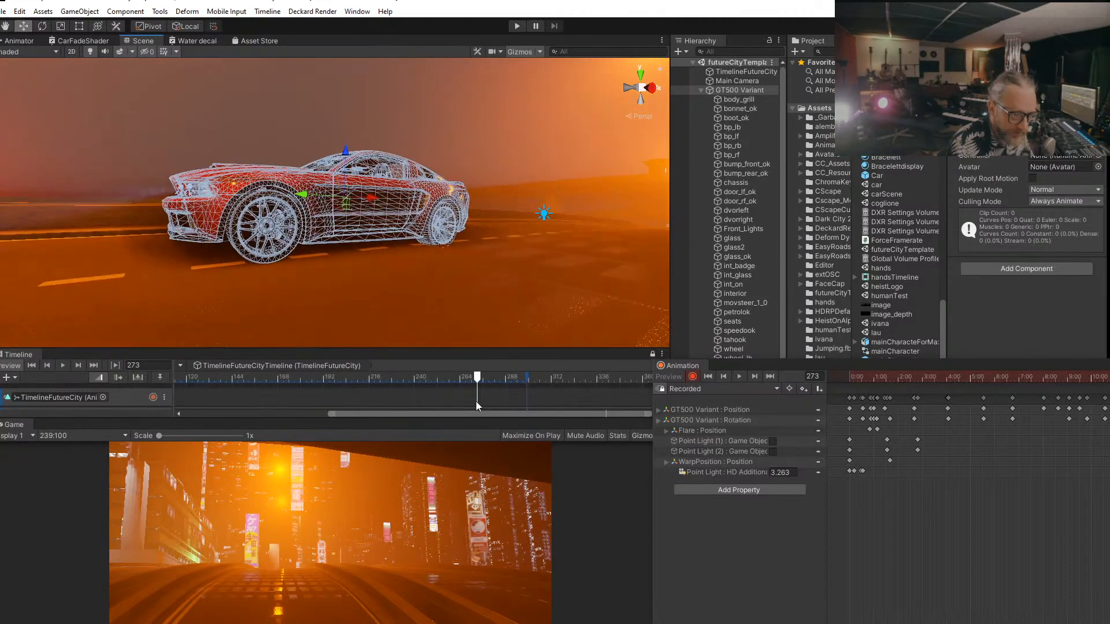
Step: Return to frame 279 and check the corrected car's placement on the road
mouse_move(477, 378)
mouse_down()
mouse_move(461, 379)
mouse_move(488, 382)
mouse_up()
right_drag(306, 243, 113, 224)
middle_drag(113, 225, 490, 297)
scroll(464, 297, up, 3)
scroll(463, 295, up, 3)
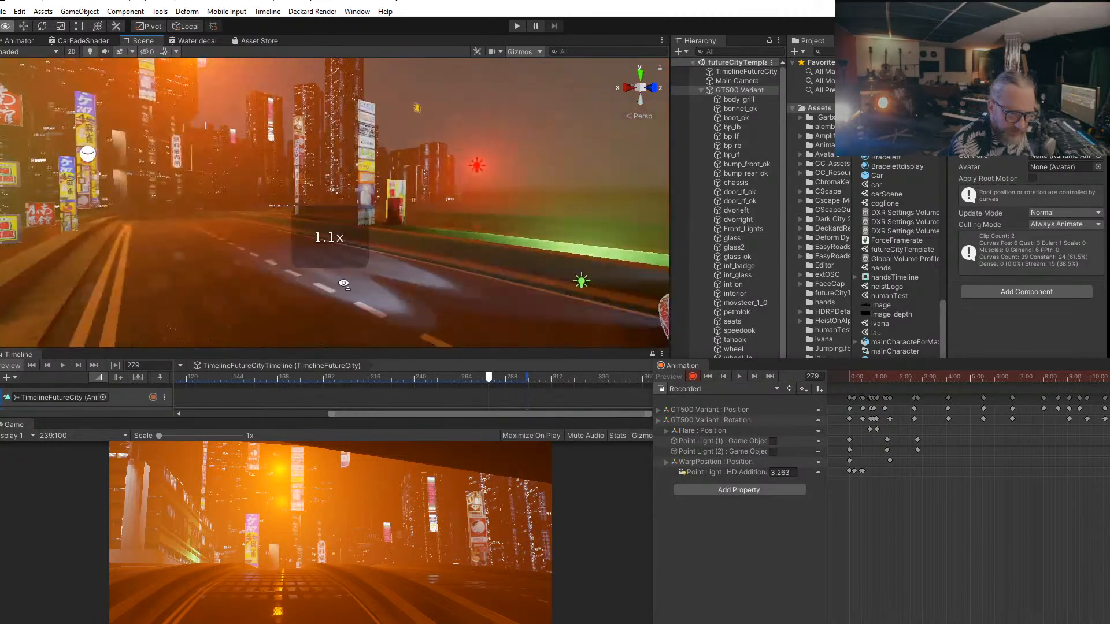
right_drag(428, 293, 562, 297)
scroll(439, 267, down, 4)
middle_drag(439, 268, 437, 249)
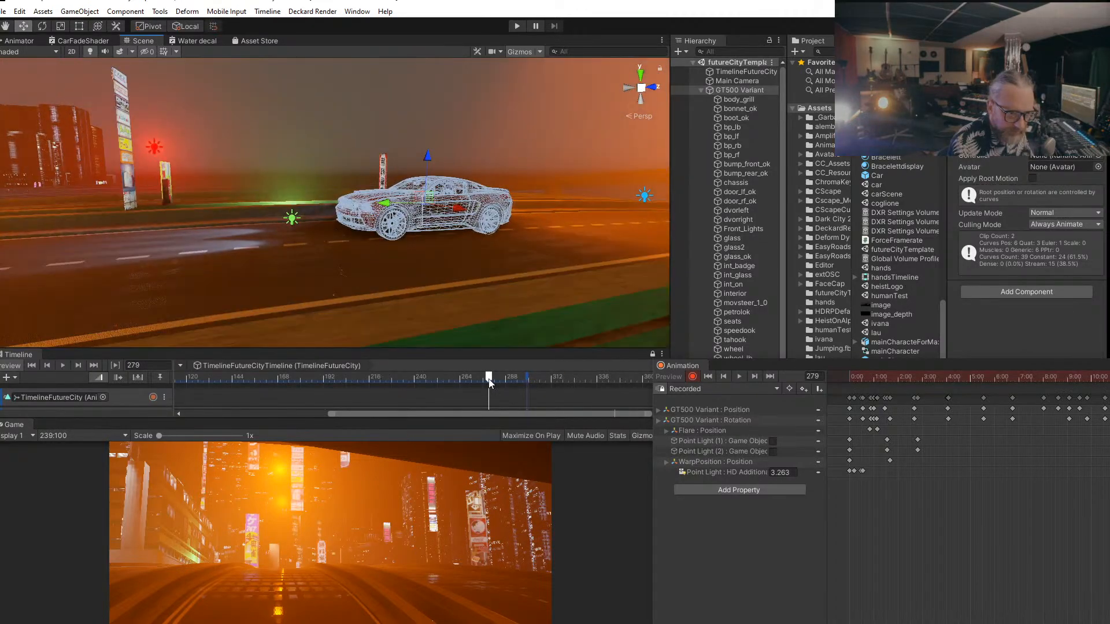
Step: Go to frame 285 and examine the car's placement beside the roadside billboards from both directions
drag(489, 379, 501, 380)
right_drag(283, 284, 139, 251)
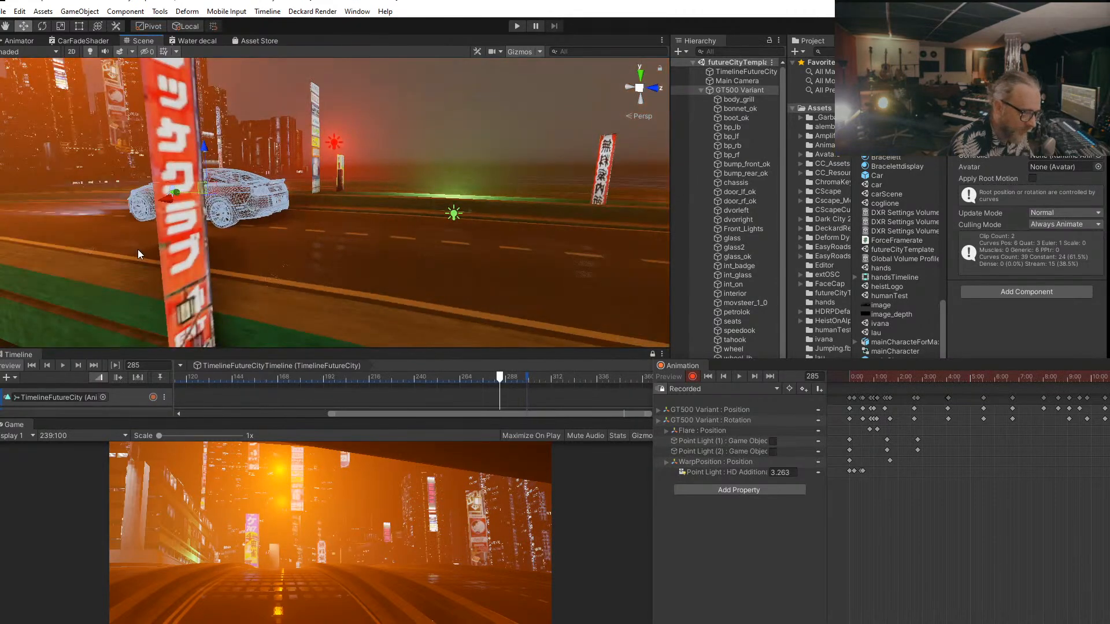
middle_drag(139, 250, 529, 289)
scroll(530, 289, up, 4)
right_drag(411, 285, 561, 283)
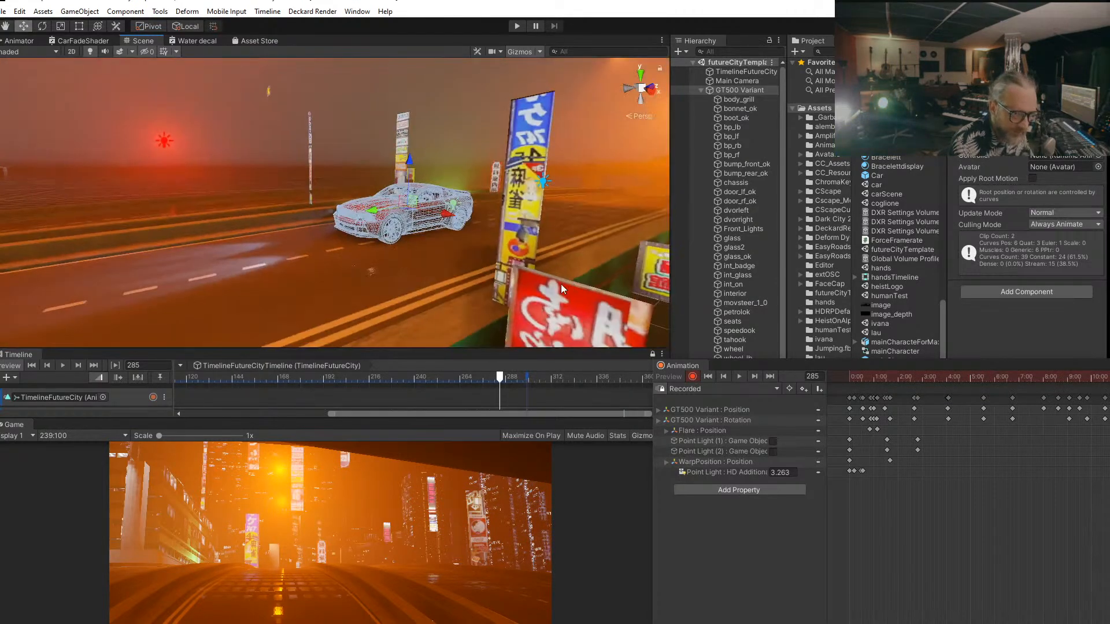
scroll(560, 283, down, 2)
middle_drag(561, 284, 570, 245)
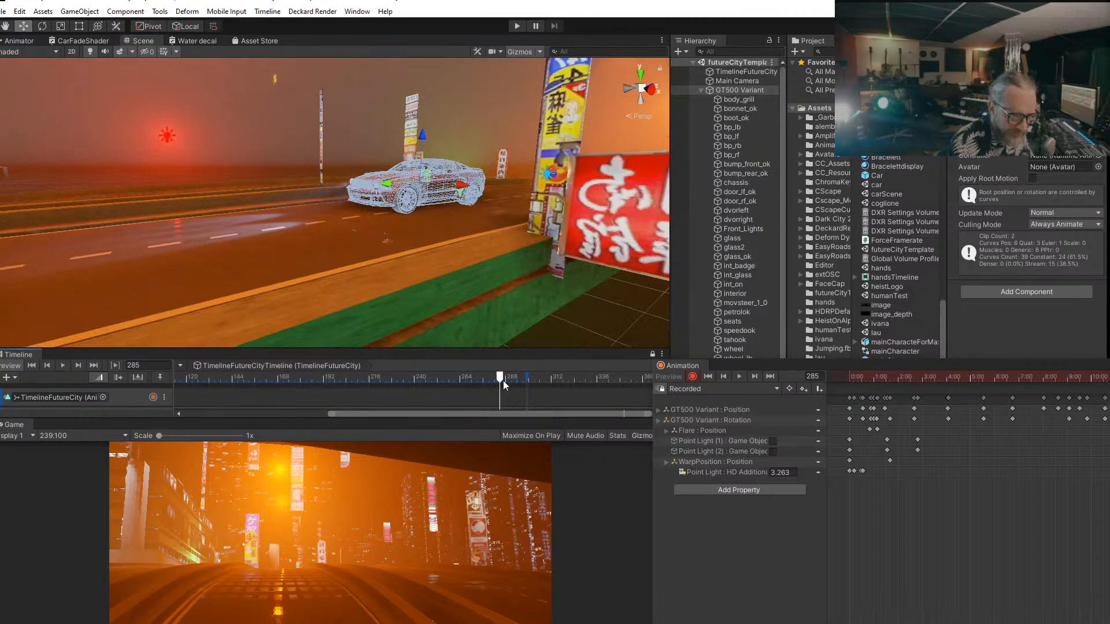
Step: Go to frame 297 and examine the car's wheels against the road from a close side view
drag(504, 381, 523, 385)
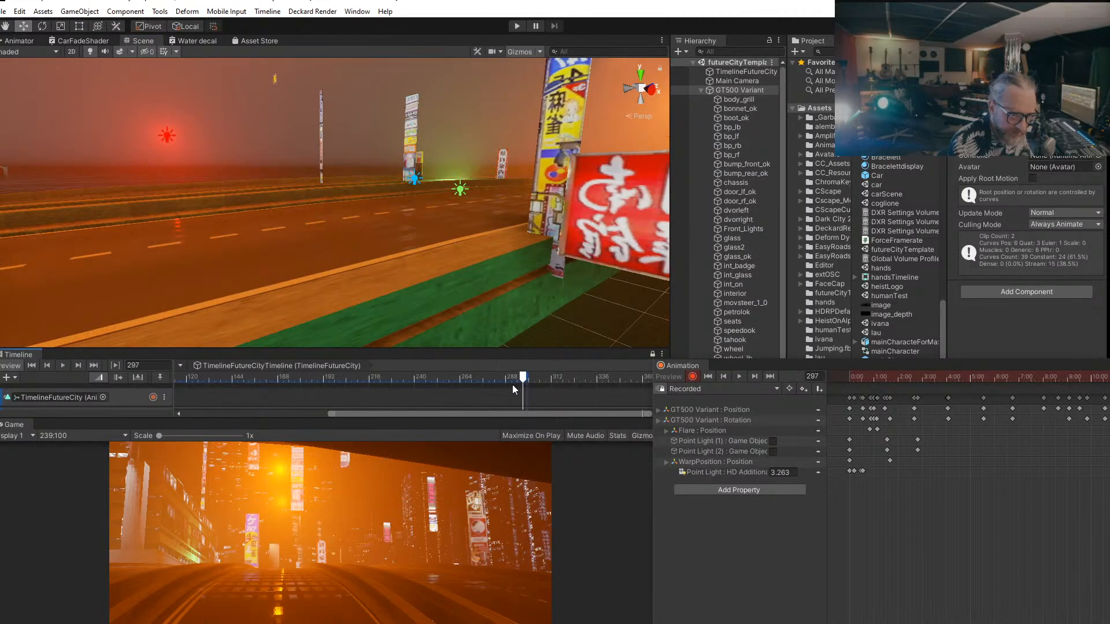
right_drag(319, 244, 200, 248)
middle_drag(110, 223, 572, 247)
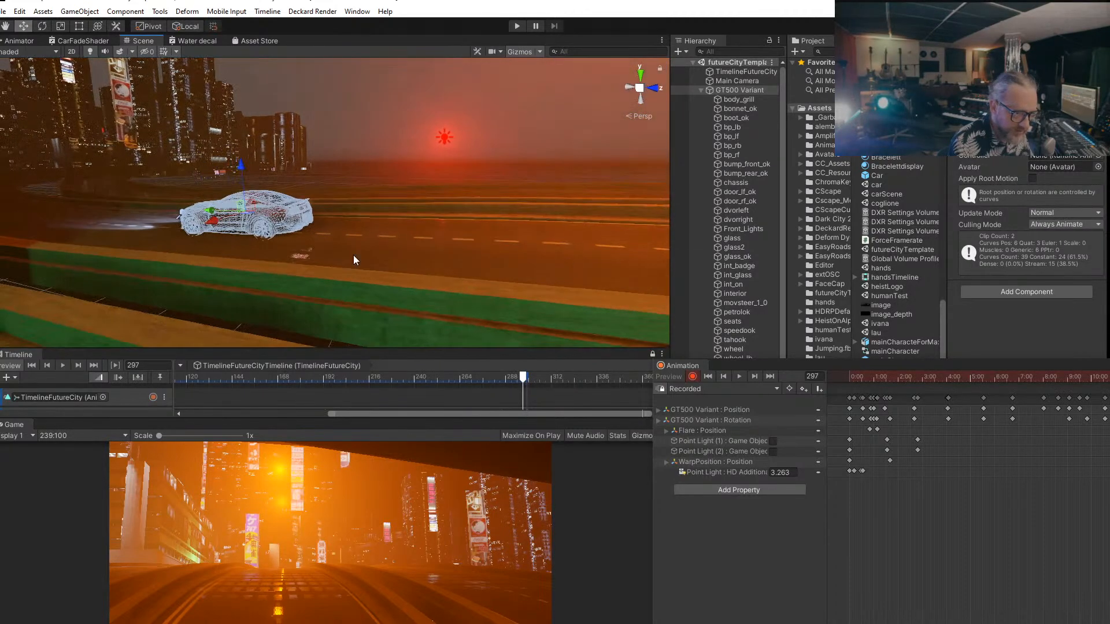
scroll(254, 254, up, 5)
middle_drag(254, 254, 363, 269)
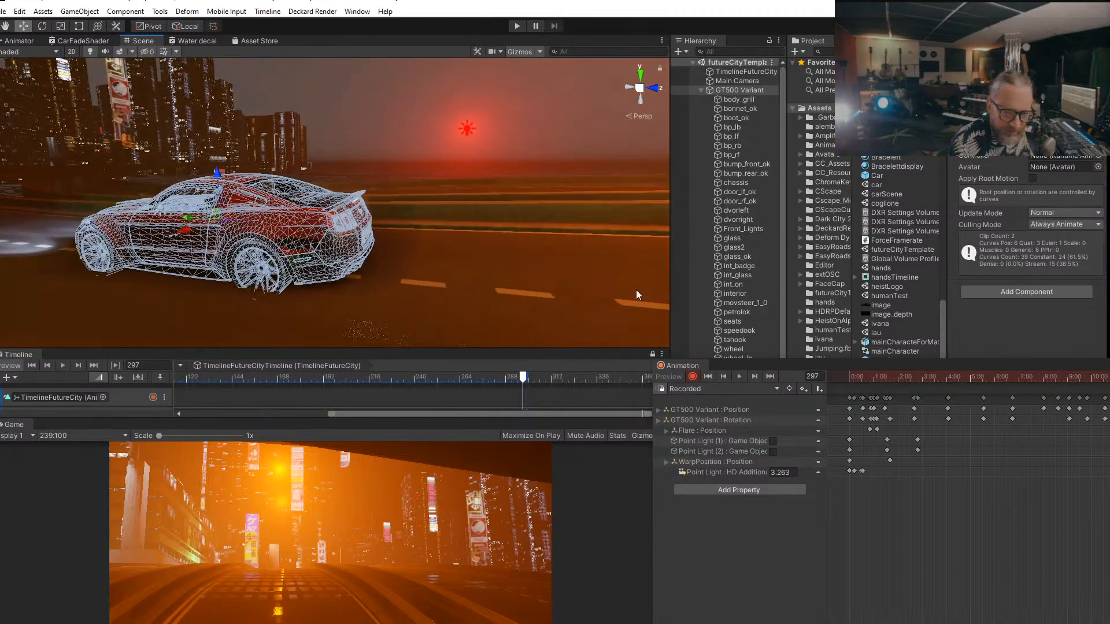
Step: Move the Animation window clear of the keyframes, go to frame 295 and raise the car slightly to correct its height above the road
drag(939, 366, 543, 465)
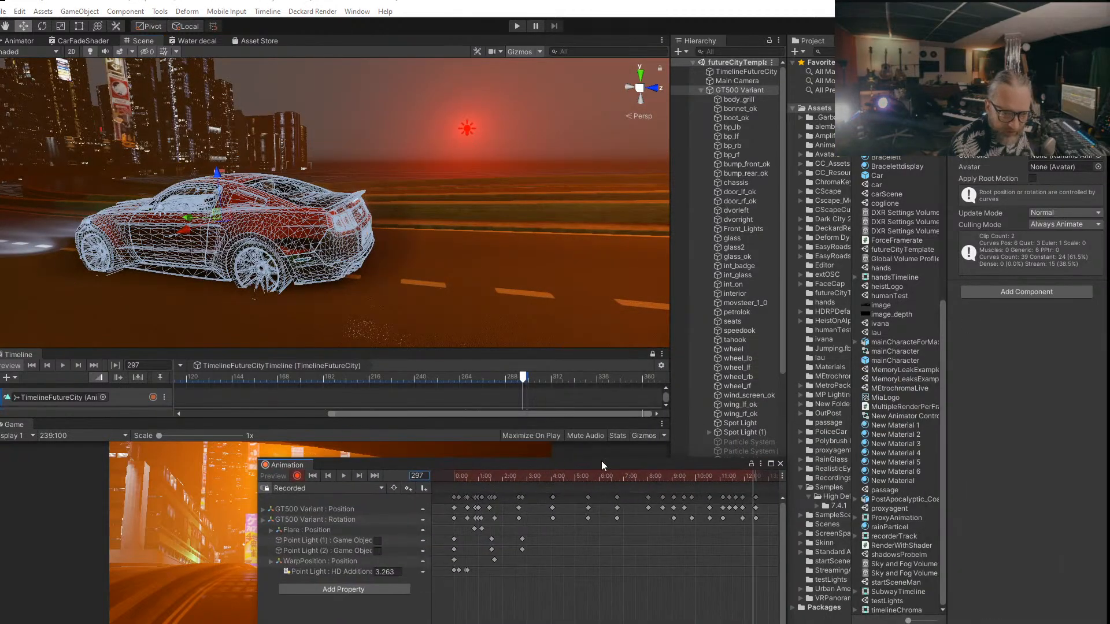
click(359, 475)
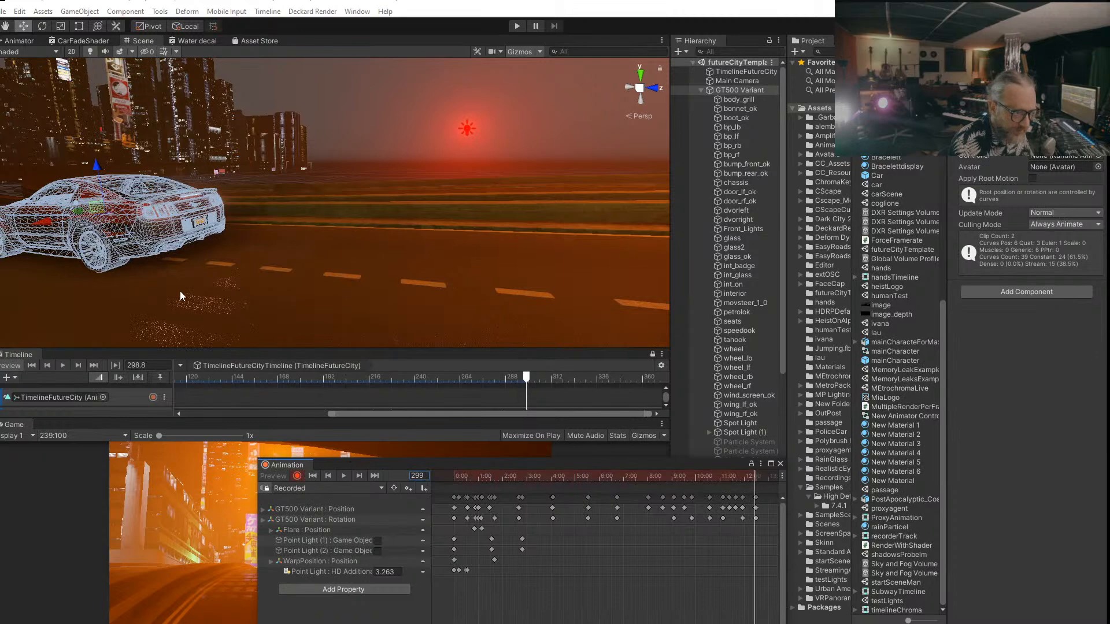
drag(754, 475, 750, 476)
click(586, 174)
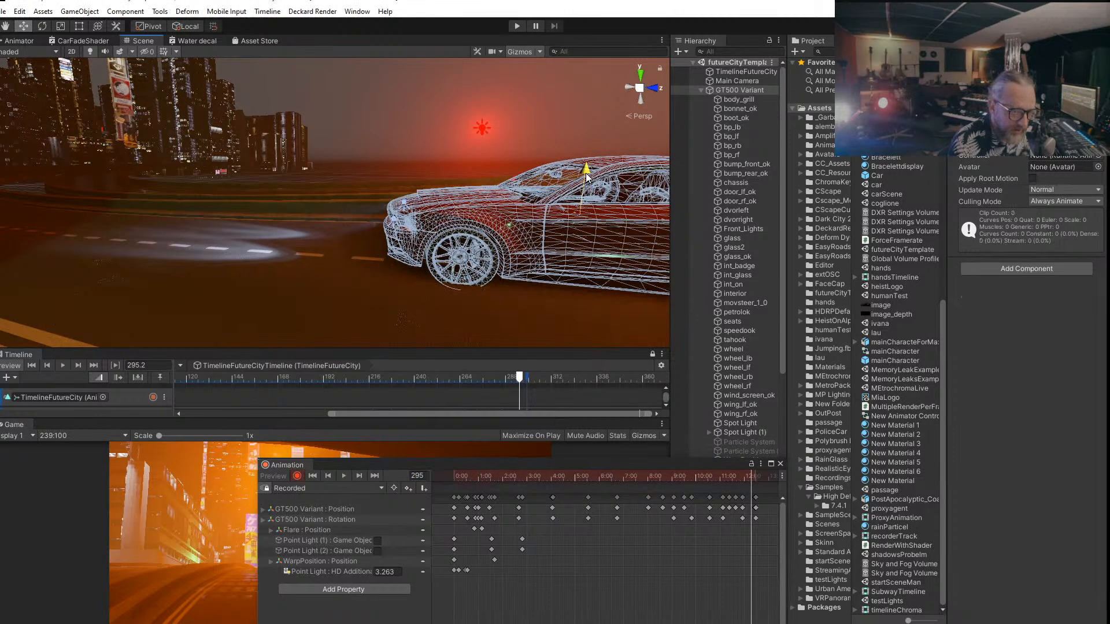
click(357, 107)
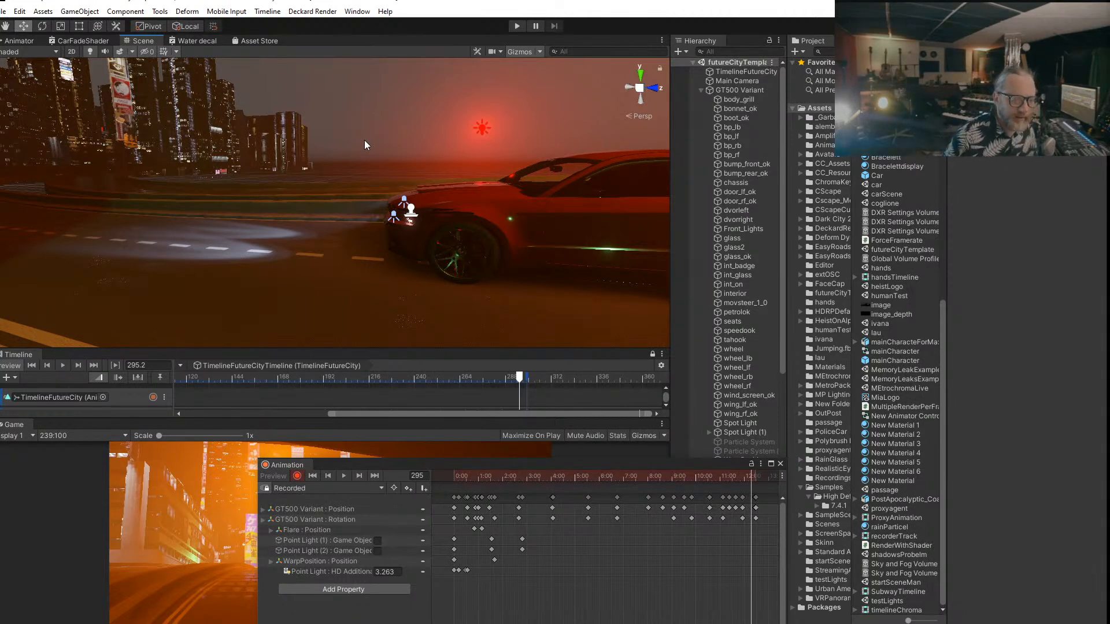
Step: Review the car's motion along the road between frames 286 and 249 from an elevated view
drag(753, 477, 742, 477)
right_drag(277, 225, 590, 222)
middle_drag(220, 243, 259, 251)
scroll(301, 193, down, 6)
middle_drag(300, 196, 323, 278)
right_drag(406, 228, 492, 421)
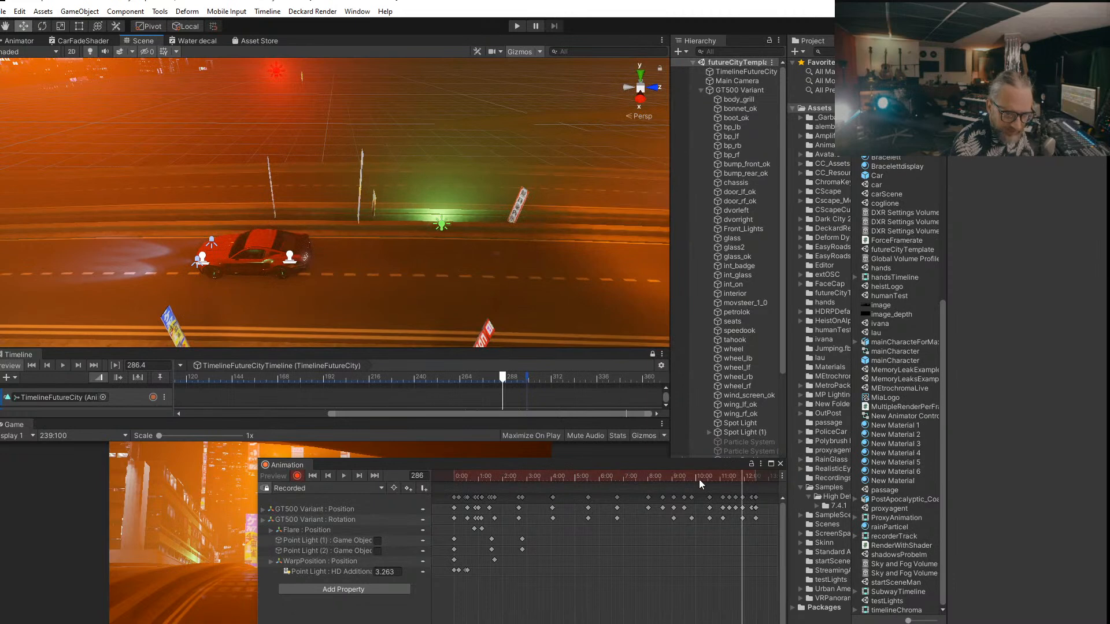
drag(699, 484, 935, 303)
click(659, 299)
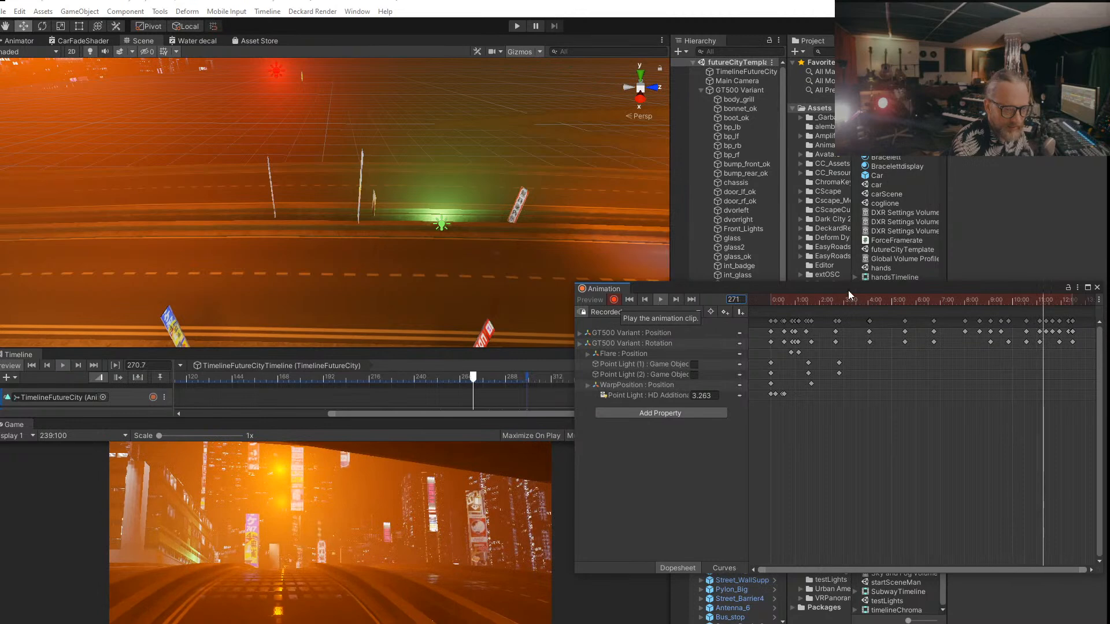
drag(1034, 300, 960, 283)
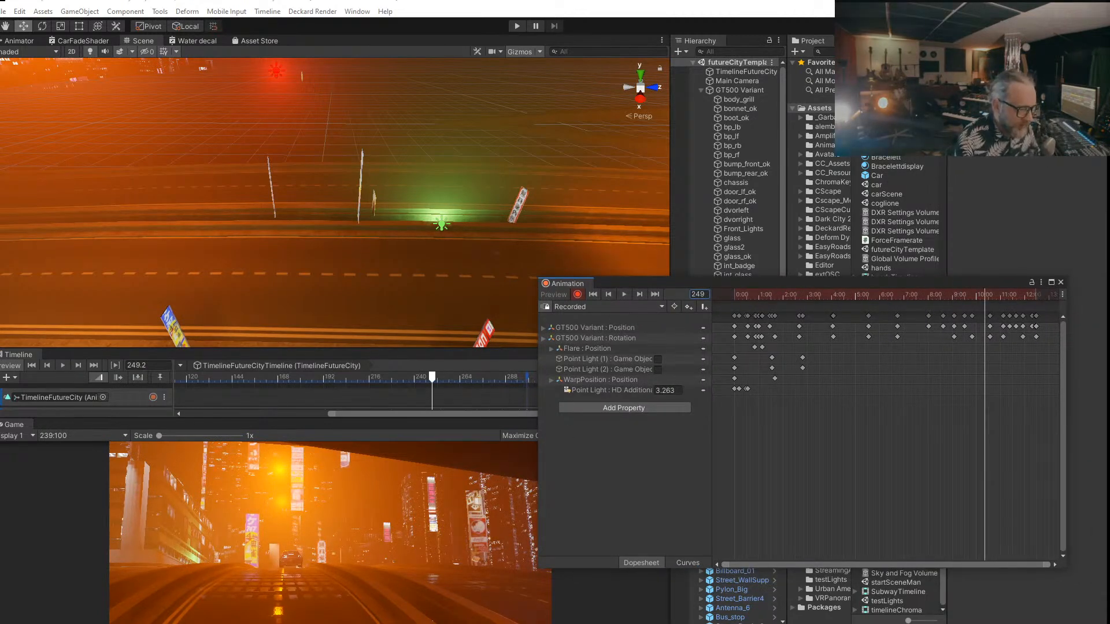
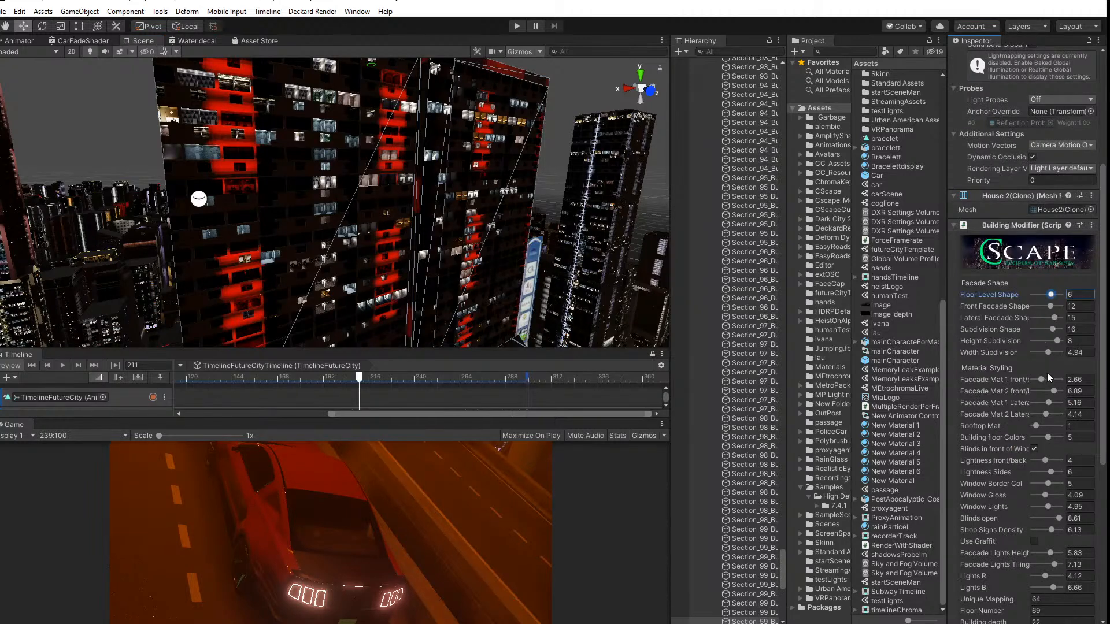
Step: On the selected building, set the front materials to 4.2 and 6.3, lateral material 1 to 4.2, and both front and lateral facade shapes to 10
drag(1041, 379, 1033, 403)
mouse_move(1054, 317)
mouse_down()
mouse_move(1040, 317)
mouse_move(1049, 318)
mouse_move(1044, 307)
mouse_up()
click(1052, 307)
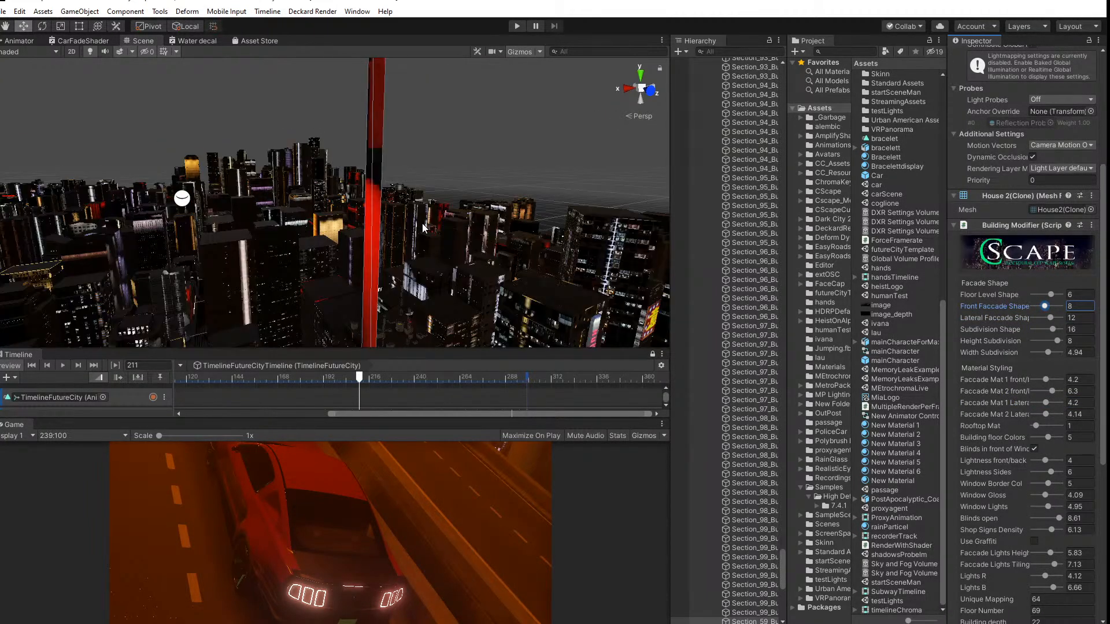
mouse_move(1047, 308)
mouse_down()
mouse_move(1057, 307)
mouse_move(1047, 318)
mouse_up()
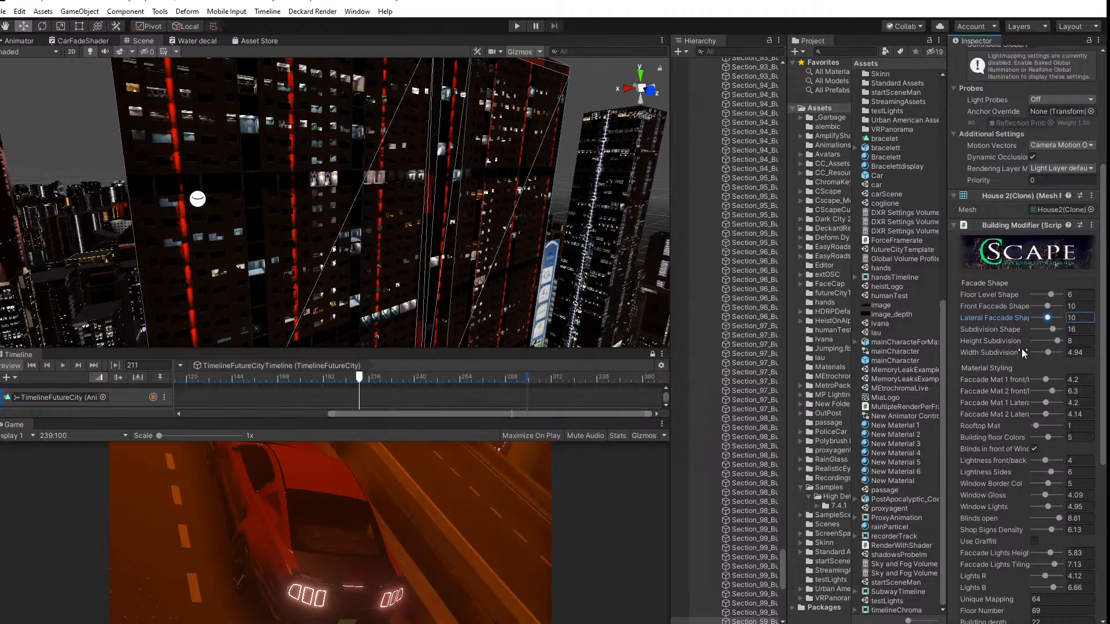
Step: Set the building's front facade shape to 15 and deselect the building
click(1050, 296)
click(1050, 304)
drag(1050, 307, 1056, 304)
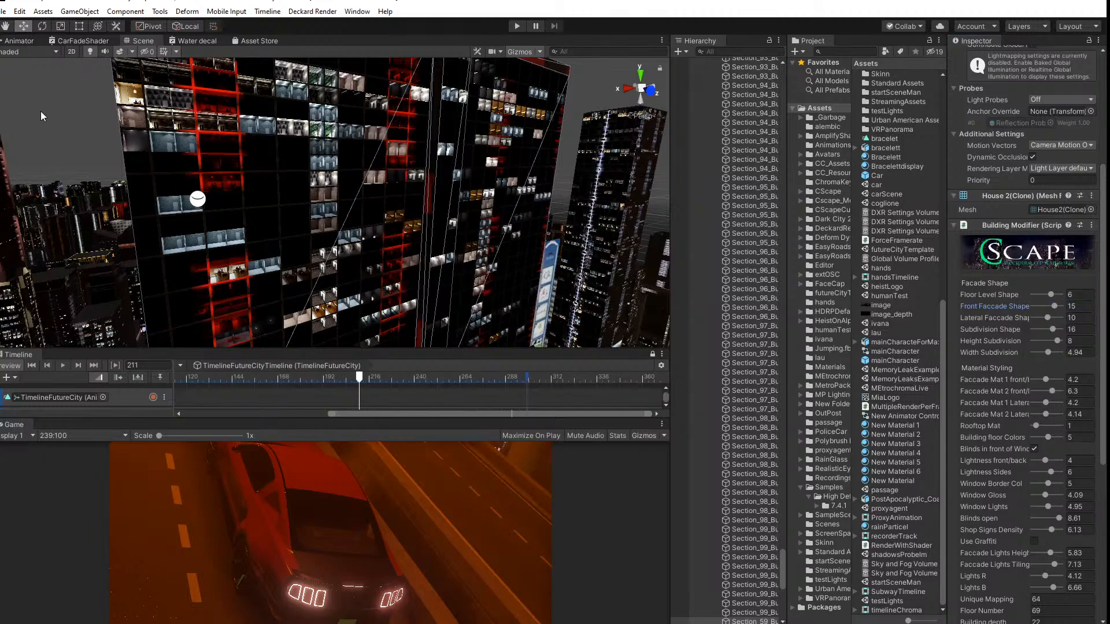
click(40, 116)
Step: Examine the surrounding city buildings up close and select the building with the pale lit facade
scroll(292, 168, down, 5)
right_drag(295, 162, 222, 229)
scroll(321, 155, up, 3)
scroll(270, 199, up, 5)
right_drag(274, 203, 441, 196)
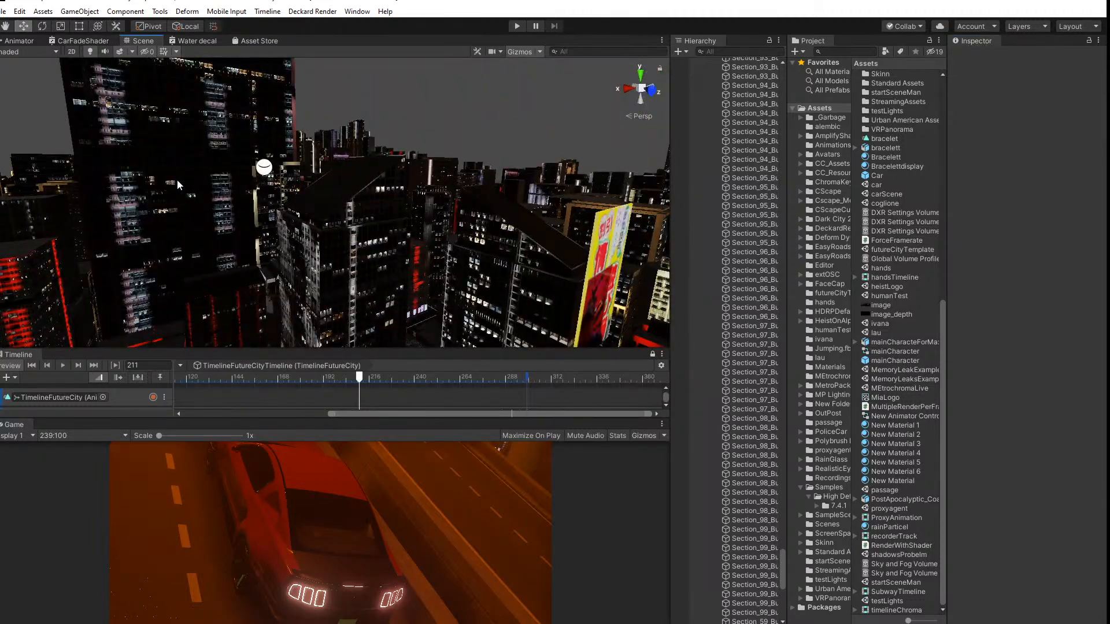
click(182, 193)
scroll(502, 213, up, 3)
middle_drag(501, 213, 467, 204)
scroll(478, 215, up, 4)
right_drag(360, 213, 417, 214)
scroll(290, 214, up, 3)
middle_drag(290, 214, 293, 213)
scroll(290, 215, down, 4)
right_drag(409, 191, 372, 159)
click(407, 123)
middle_drag(475, 124, 474, 126)
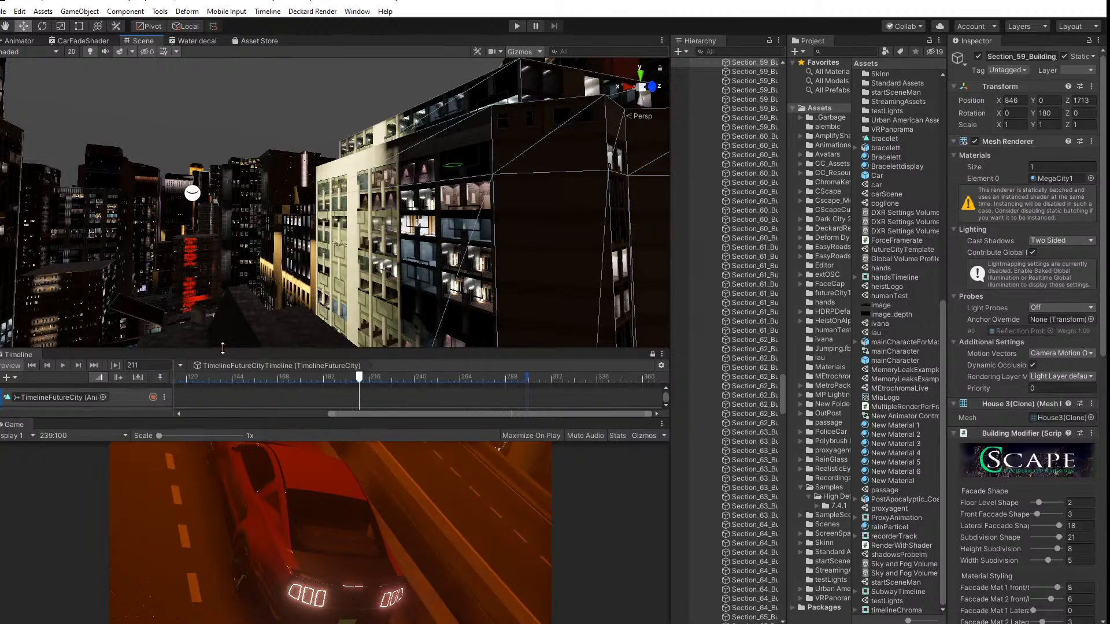
Step: Collapse the CScape City hierarchy and select CScape City to view its City Randomizer settings
click(202, 119)
drag(784, 392, 823, 75)
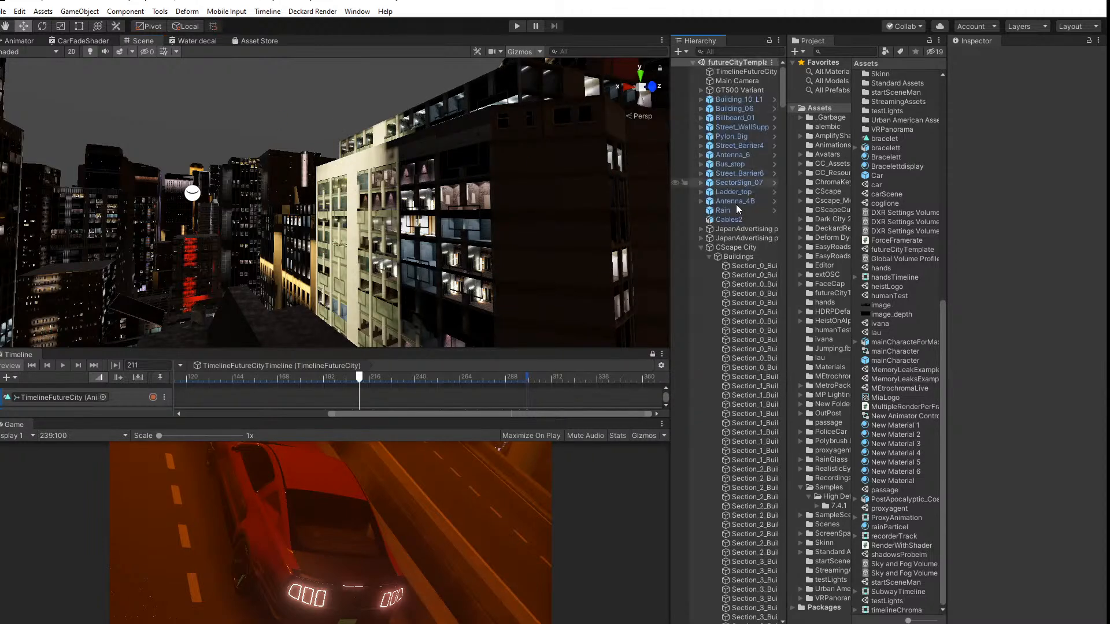
click(702, 248)
click(756, 247)
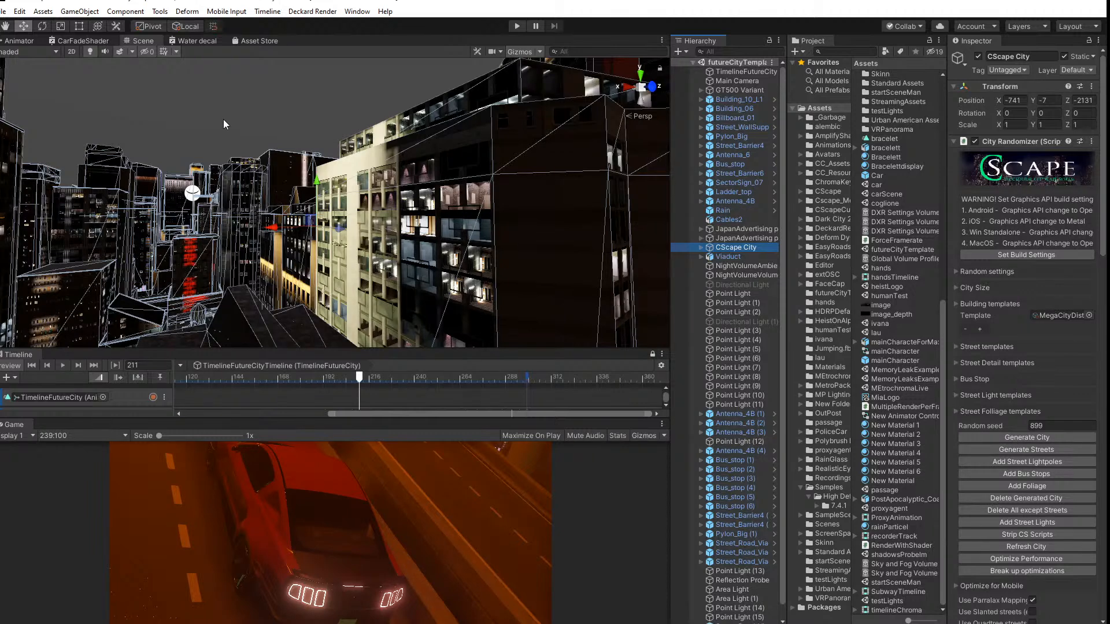
Step: Select the pale-facade building again and review its Building Modifier options
click(365, 103)
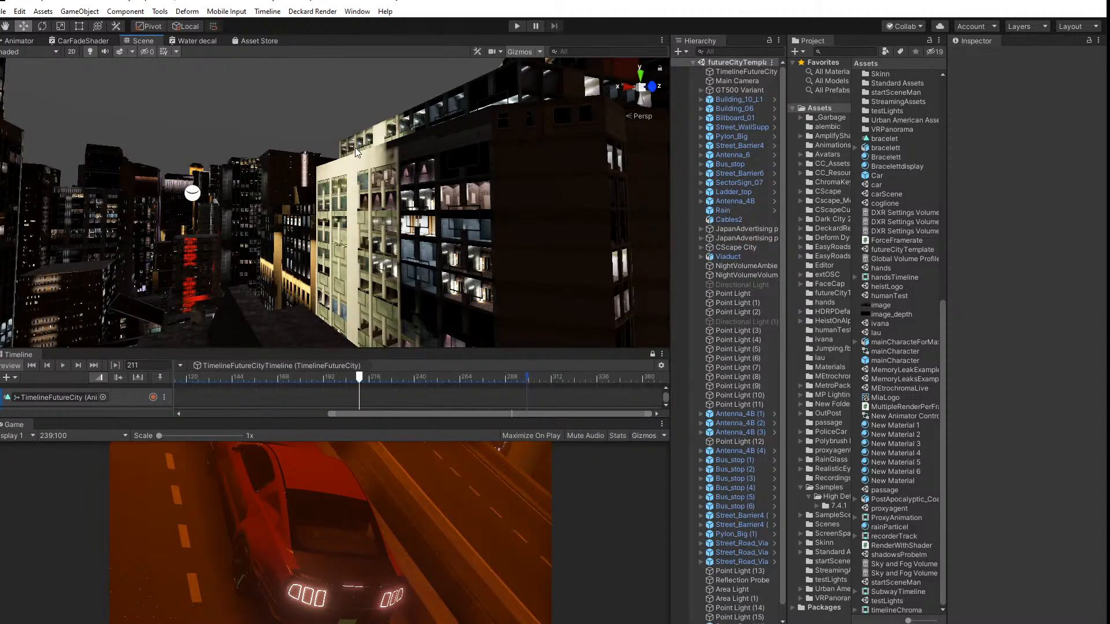
click(357, 151)
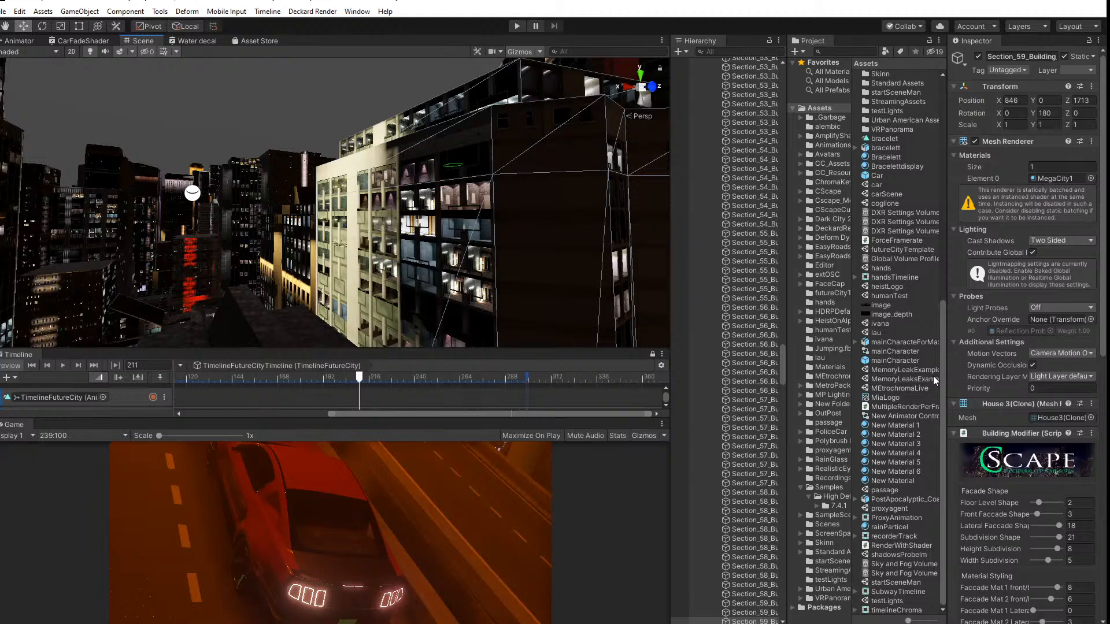
scroll(1012, 460, down, 8)
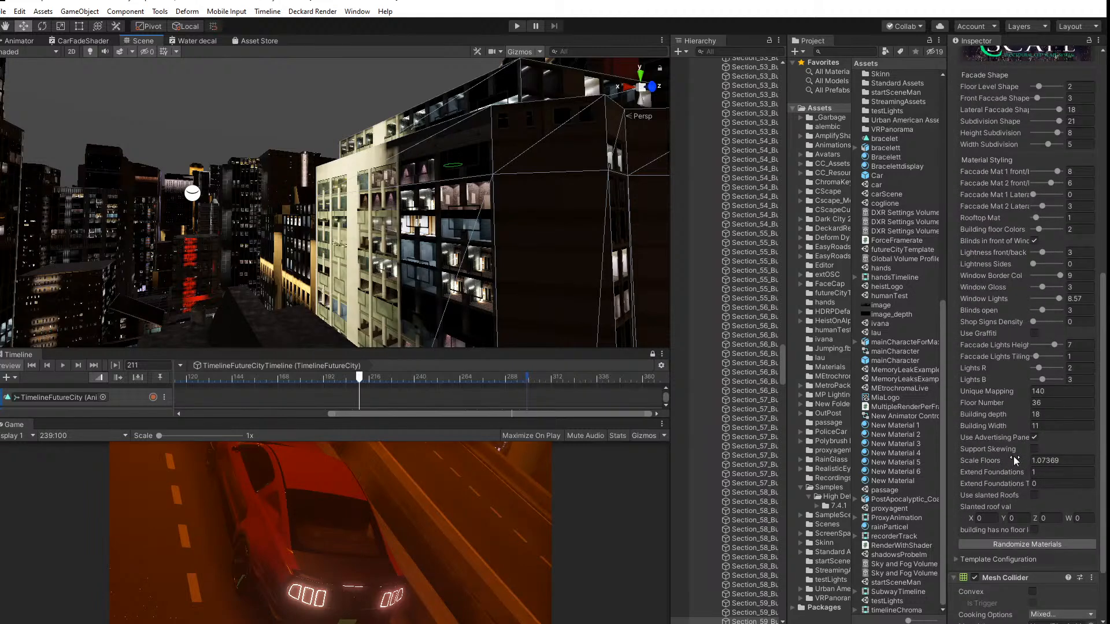
scroll(1014, 456, up, 8)
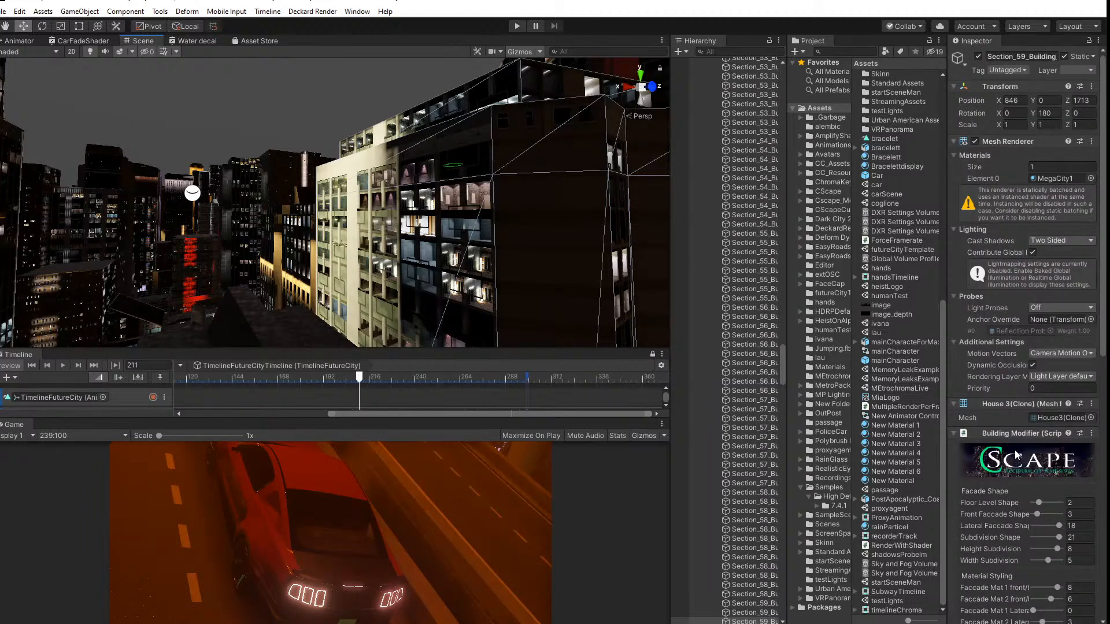
Step: Return to the parent CScape City object and collapse its expanded list of buildings
scroll(738, 127, up, 10)
scroll(746, 85, up, 15)
click(738, 247)
scroll(862, 228, up, 10)
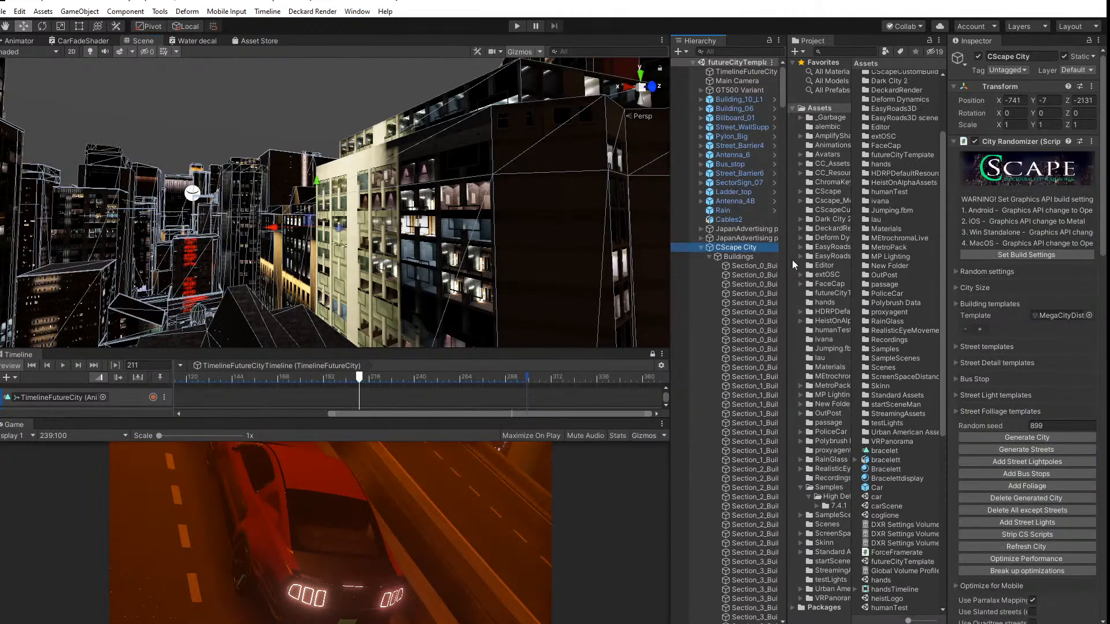
click(699, 248)
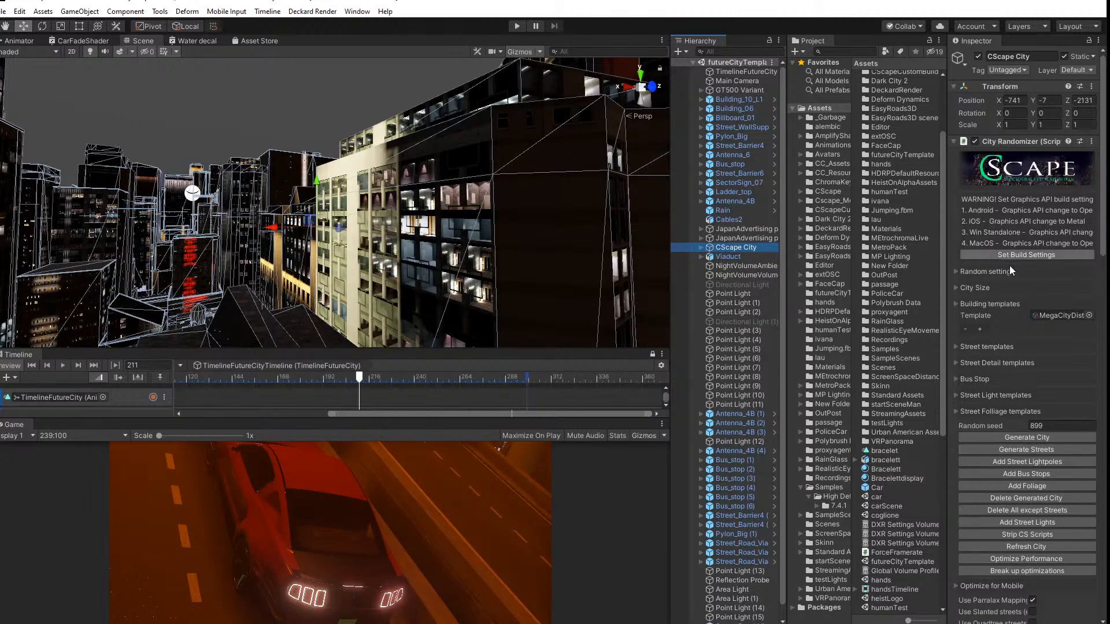
Step: Run Organize Buildings on the Buildings group inside CScape City and collapse the city hierarchy
click(701, 248)
click(712, 255)
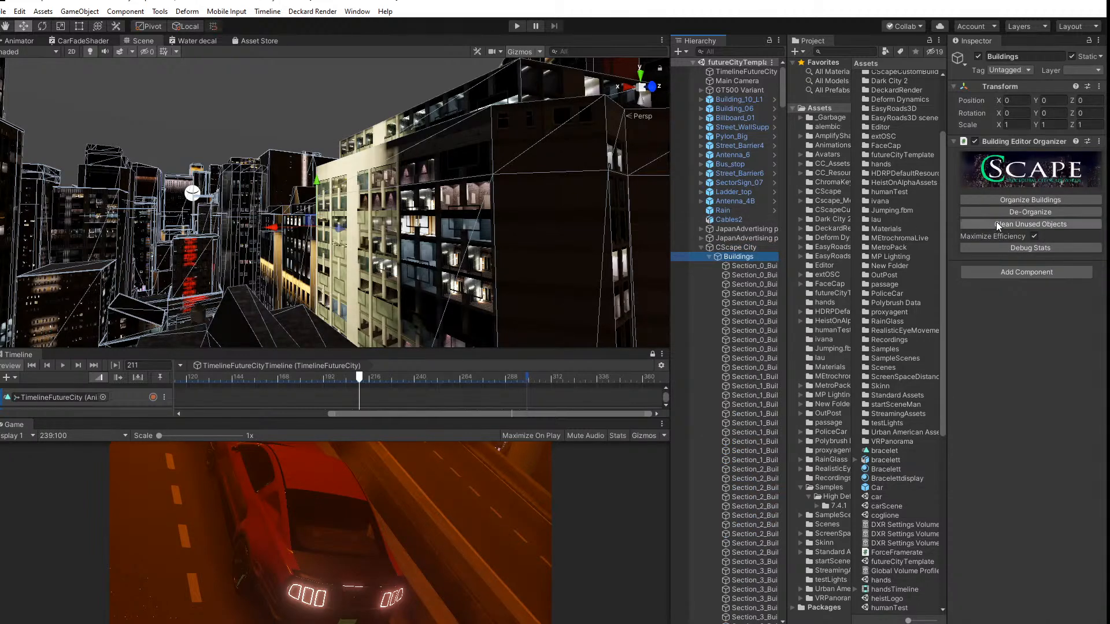
click(1025, 200)
click(700, 249)
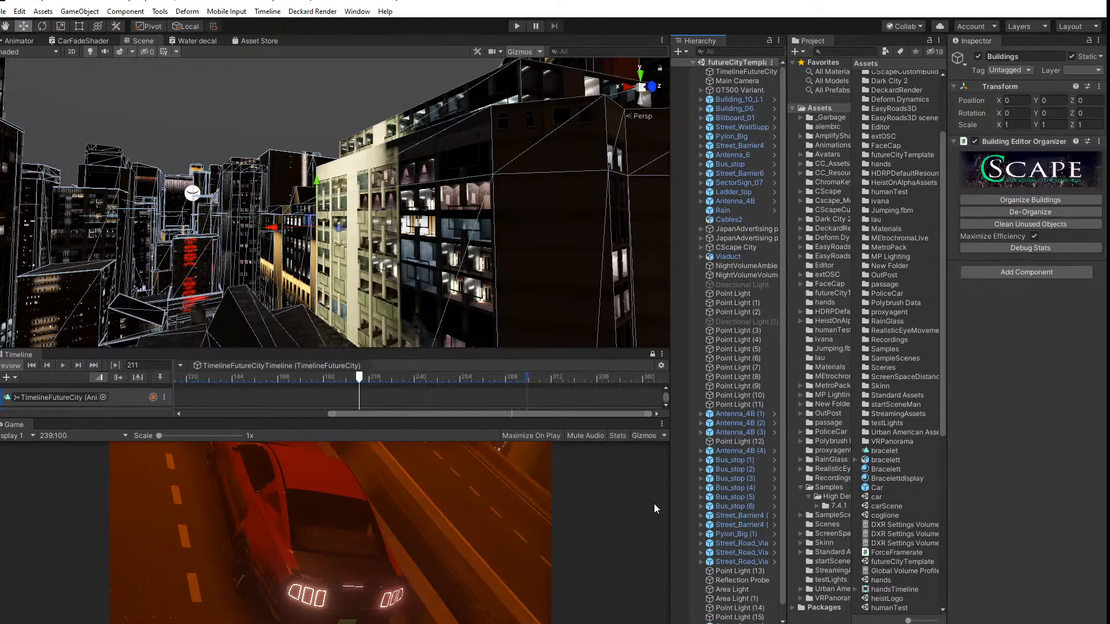
Step: Enlarge the Timeline area to show all its tracks and move the playhead to frame 247
drag(349, 417, 357, 338)
drag(362, 296, 418, 302)
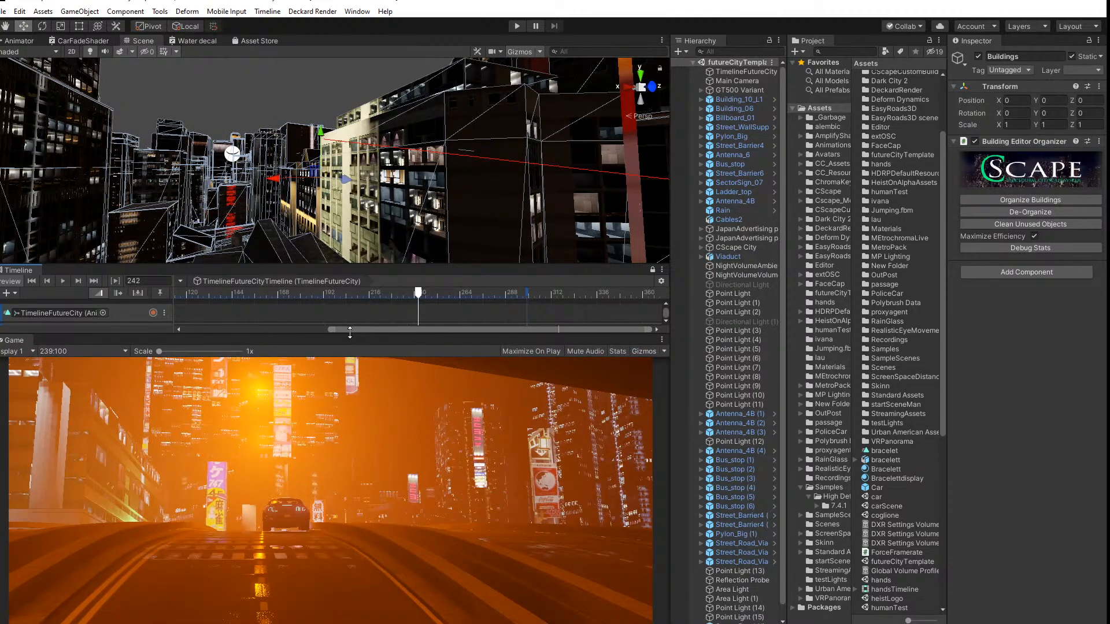
drag(350, 333, 349, 424)
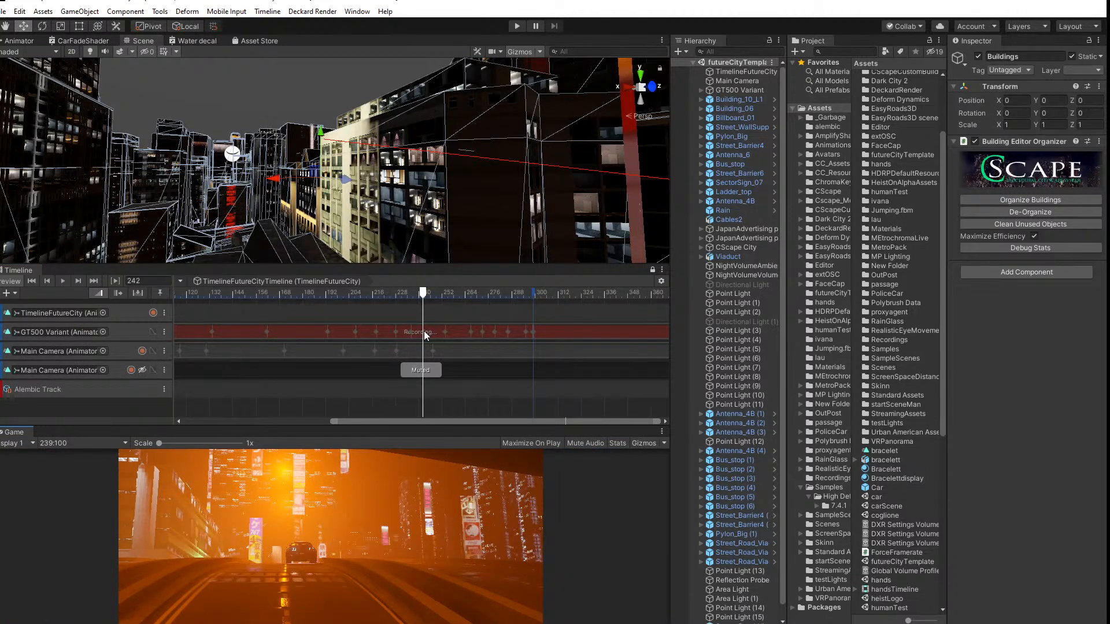
drag(423, 297, 435, 299)
Step: Stop recording on the GT500 Variant track and select the Main Camera from its active animation track
click(121, 350)
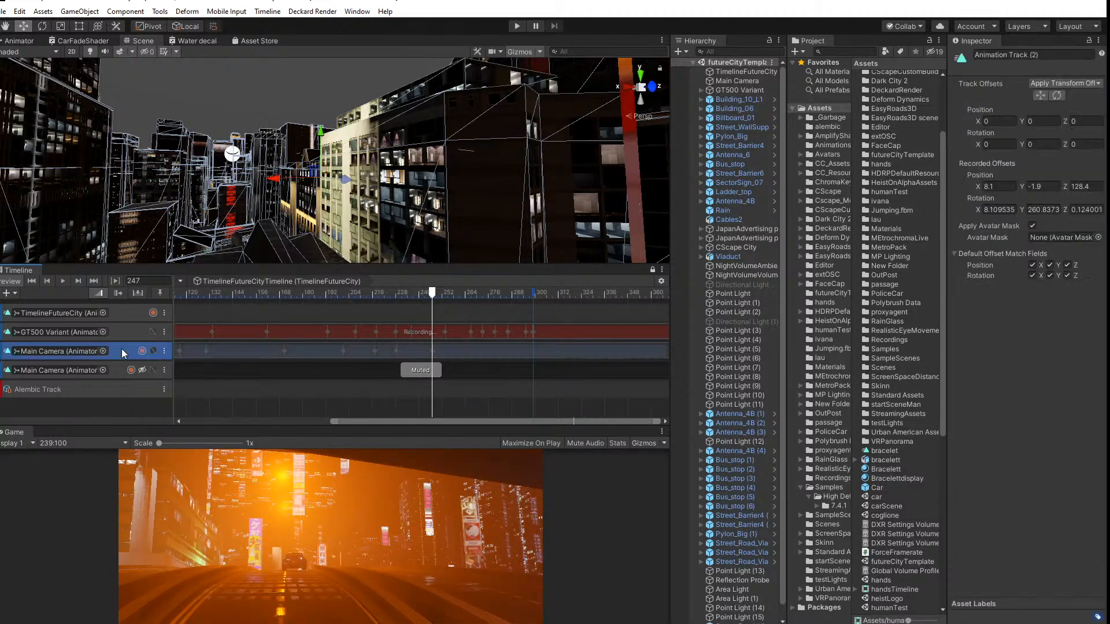
click(141, 333)
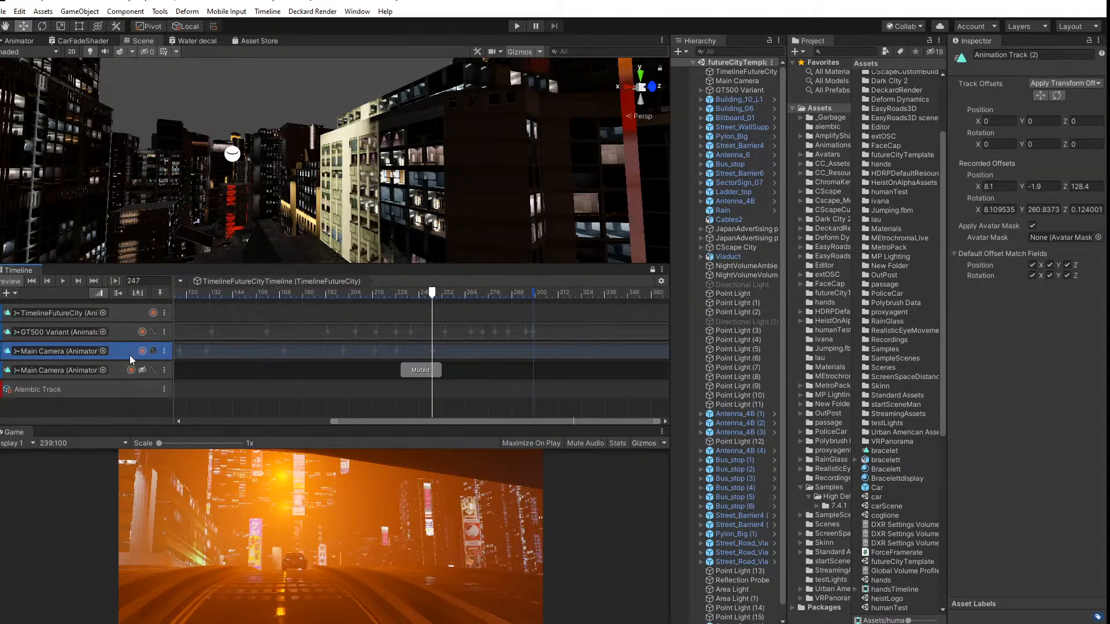
double_click(78, 355)
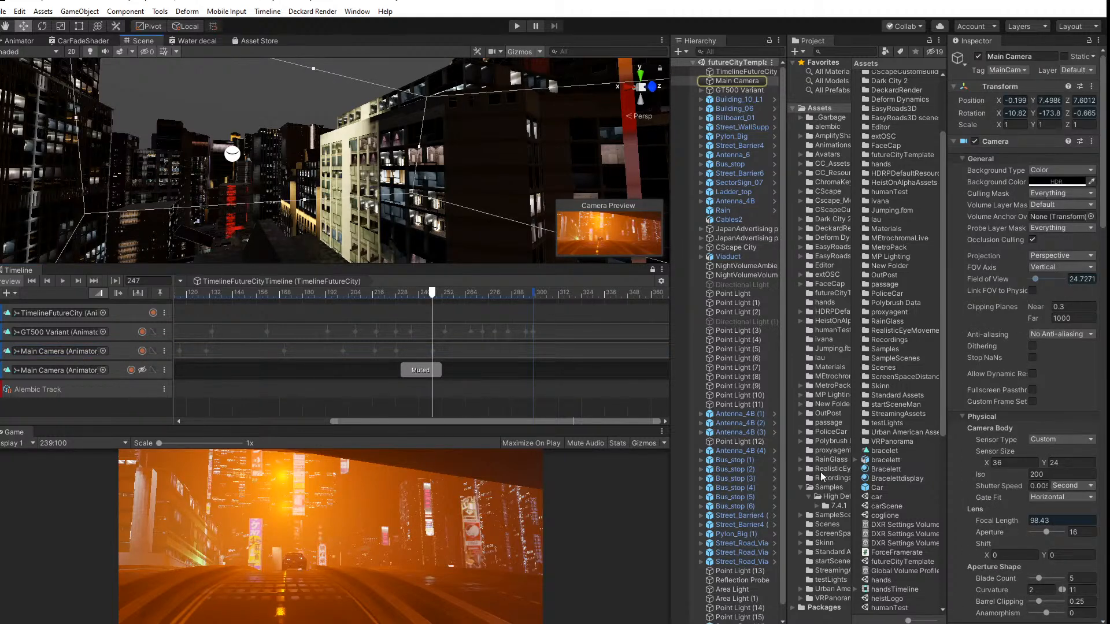
Step: Play the timeline from frame 0 in an enlarged Game view with the rendering statistics displayed
drag(433, 300, 3, 314)
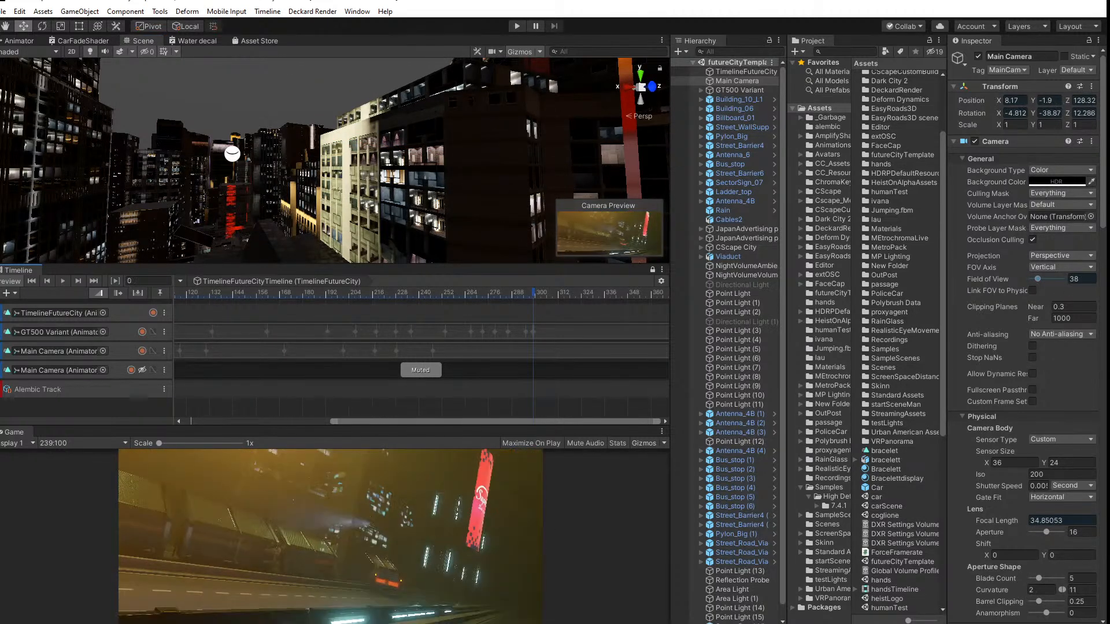
drag(158, 430, 158, 223)
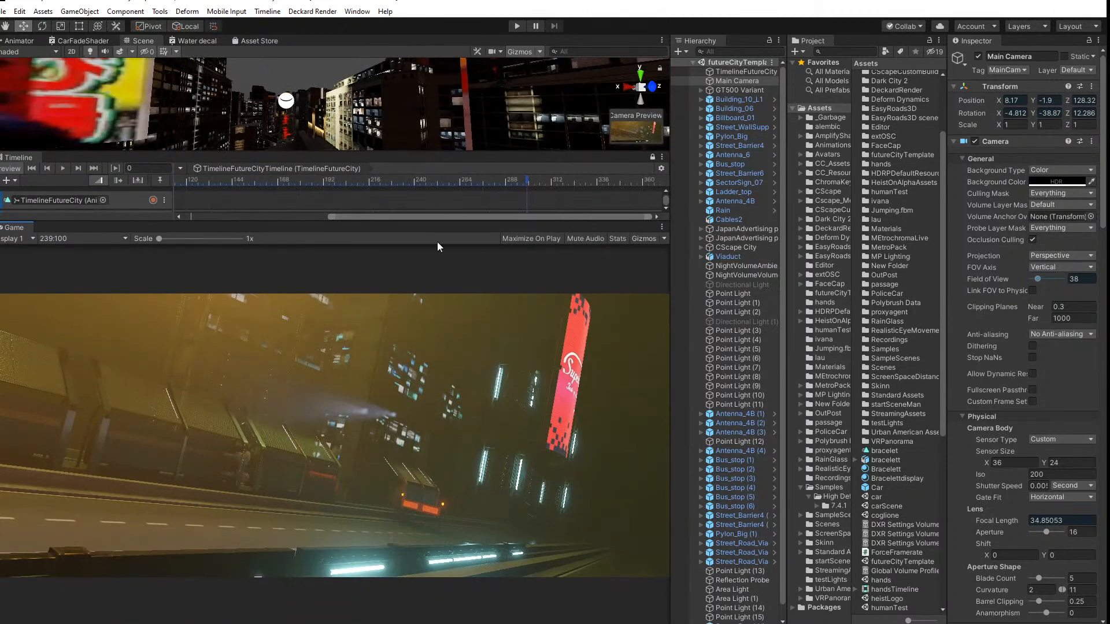
click(617, 238)
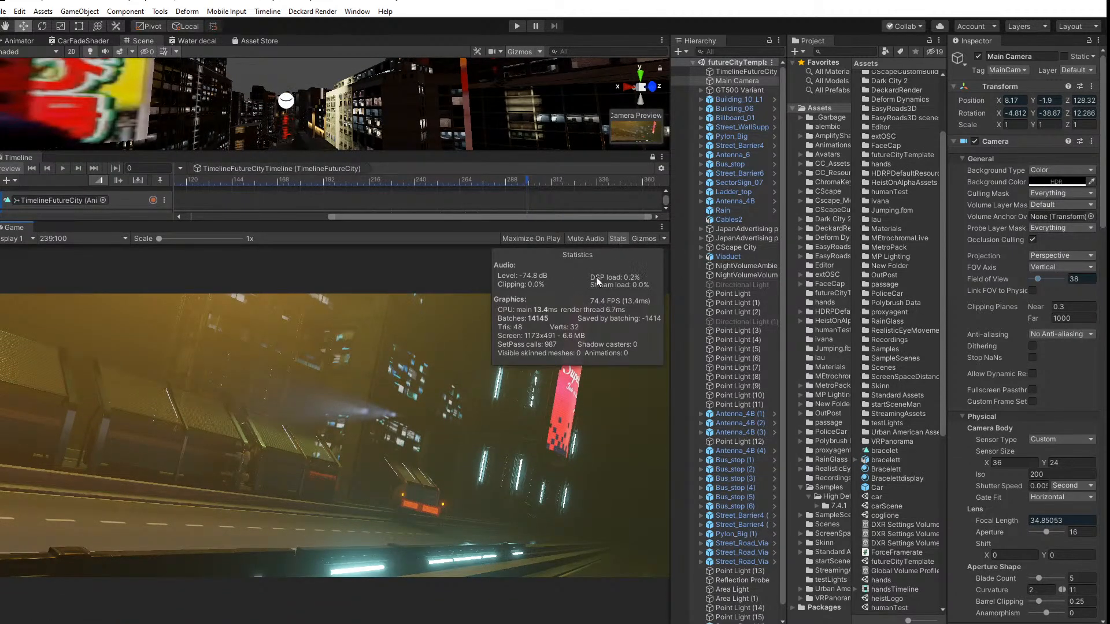
click(60, 168)
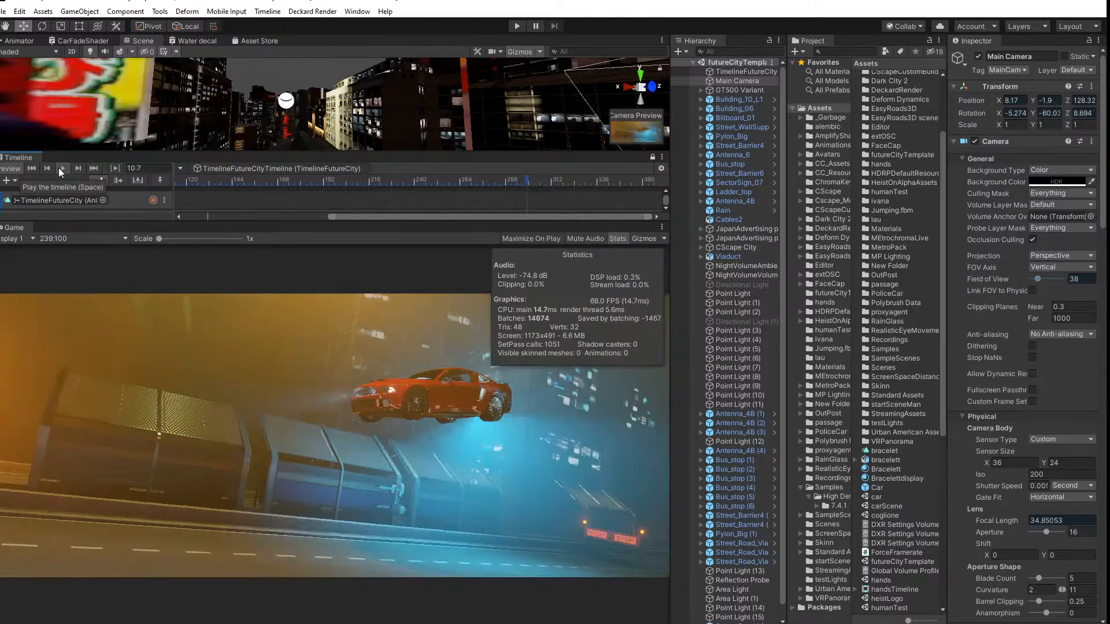
Step: Hide the Game view's rendering statistics and scrub the timeline back to an earlier part of the shot
click(617, 238)
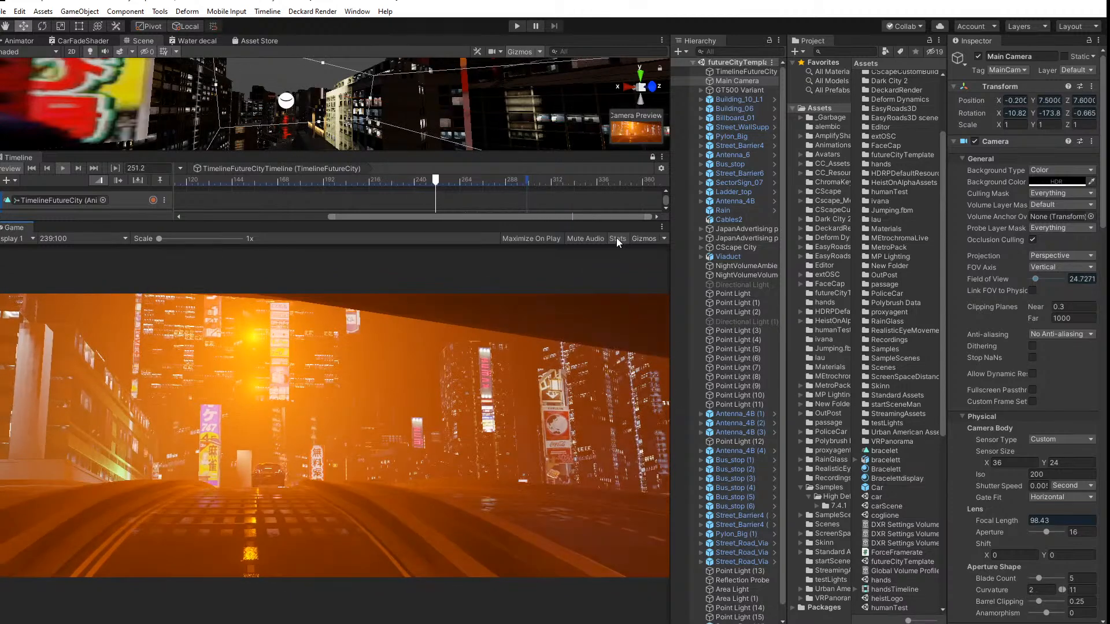
drag(498, 189, 104, 196)
click(313, 181)
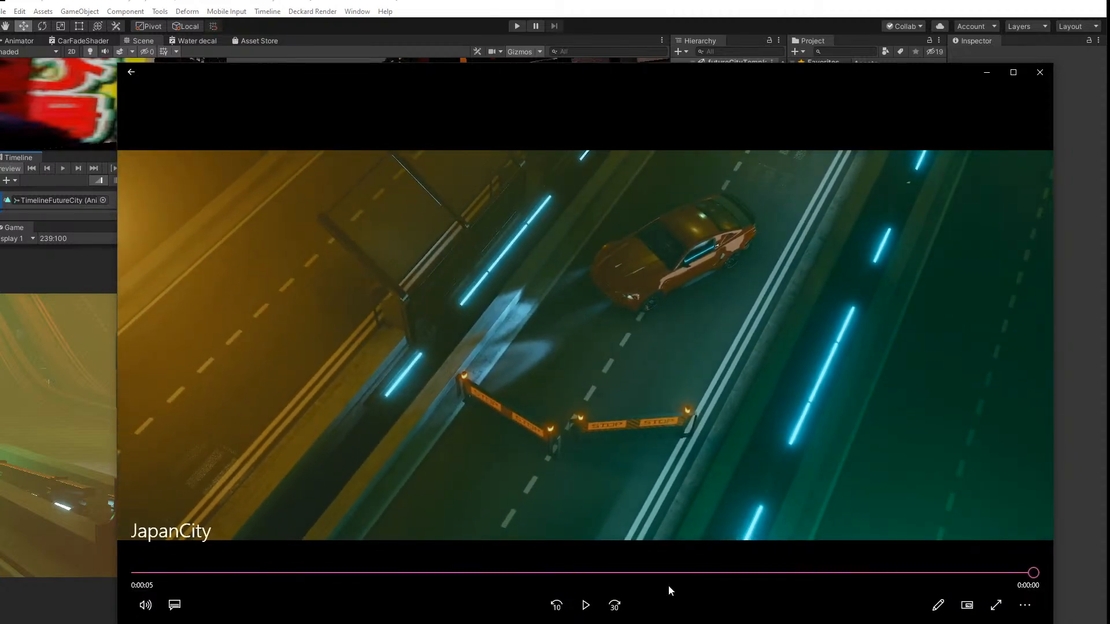
Step: Play the rendered JapanCity clip to review the car passing the stop barriers, pause it and close the video player
click(585, 605)
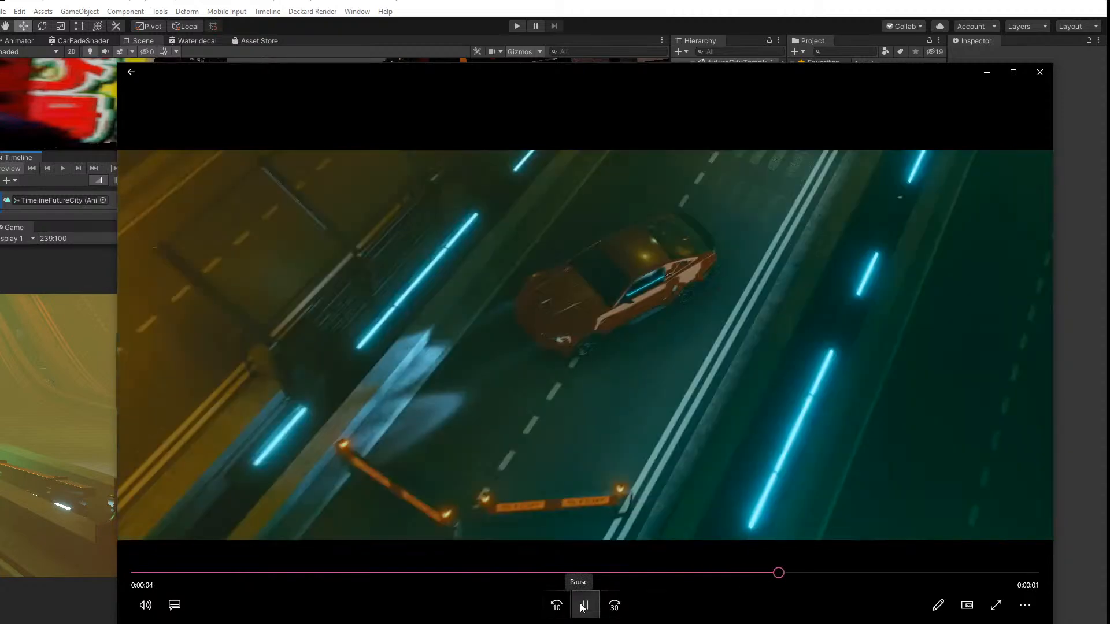
click(583, 605)
click(1040, 73)
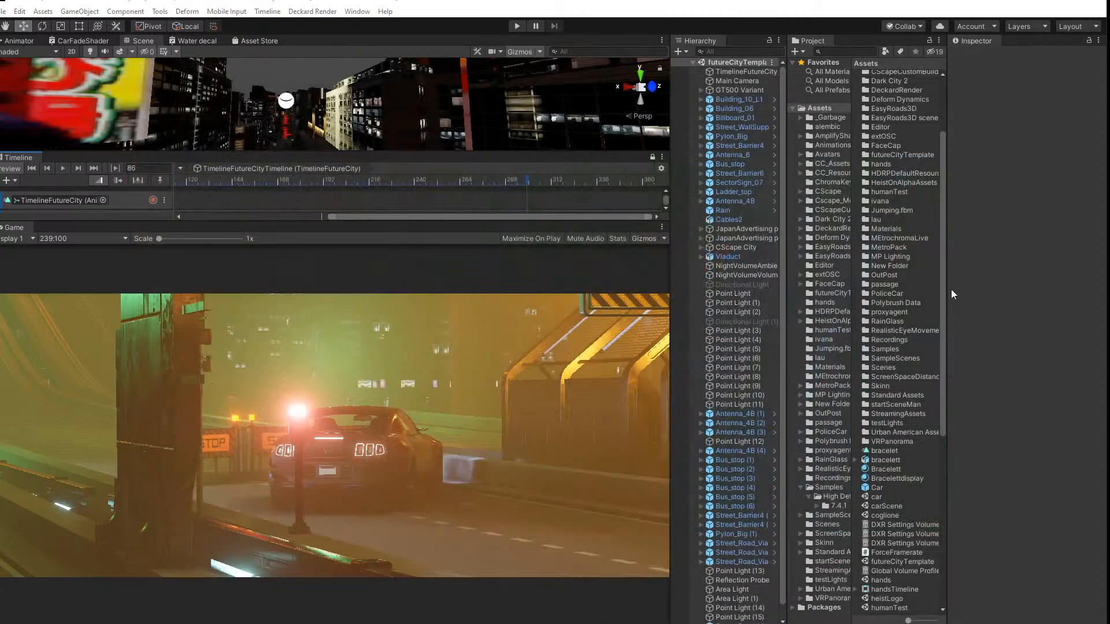
Step: Scrub the playhead to frame 132, where the car reaches the barriers, and enlarge the Timeline area to show all its tracks
click(386, 183)
drag(381, 183, 208, 189)
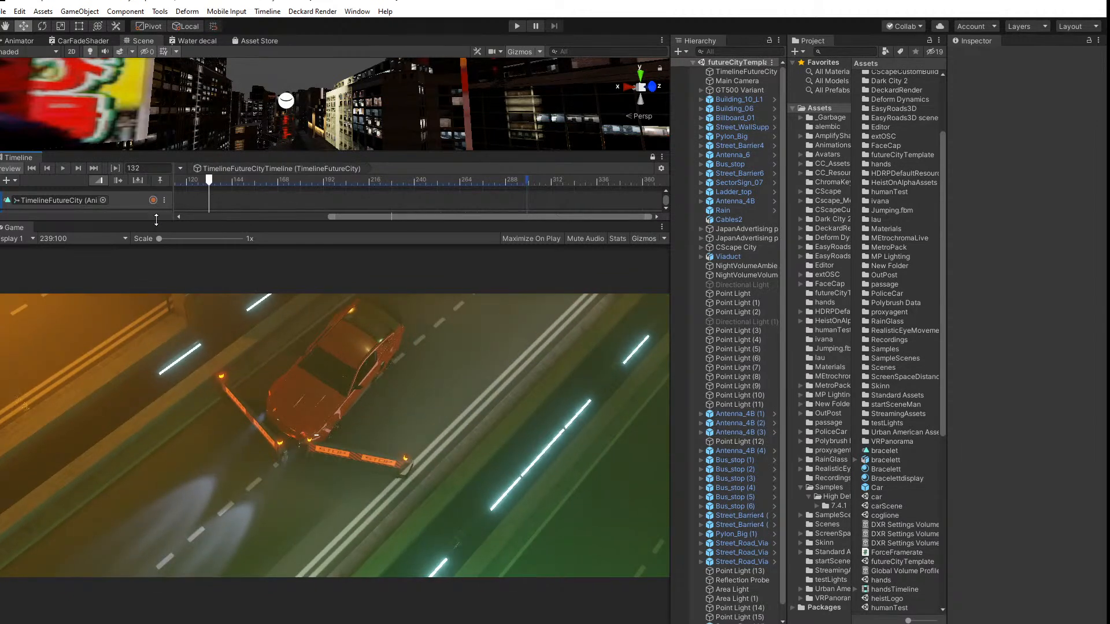
drag(156, 222, 159, 337)
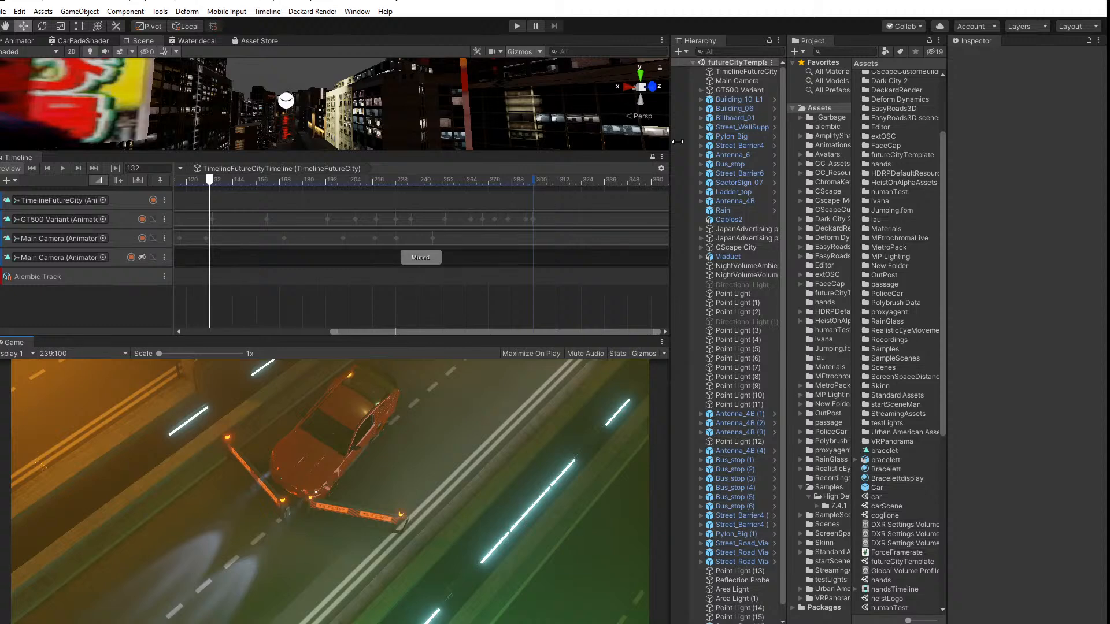
Step: Focus the Scene view on the GT500 Variant, select the Street_Barrier4 in front of it and add an animation track for it
right_drag(324, 110, 355, 145)
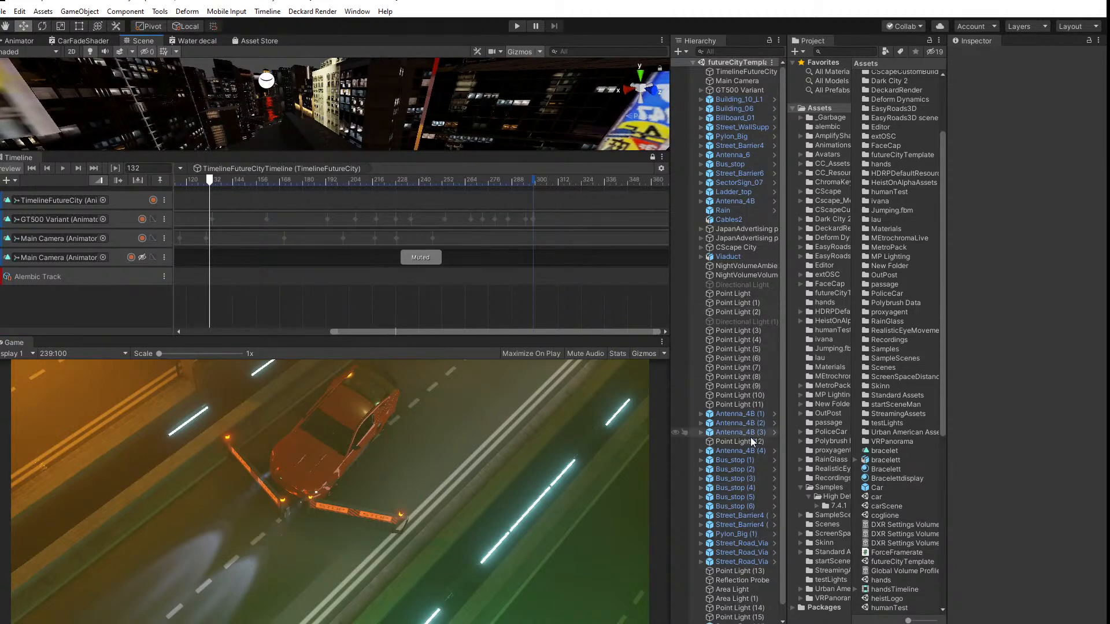
scroll(746, 445, down, 1)
scroll(733, 107, up, 1)
double_click(734, 90)
scroll(314, 95, up, 10)
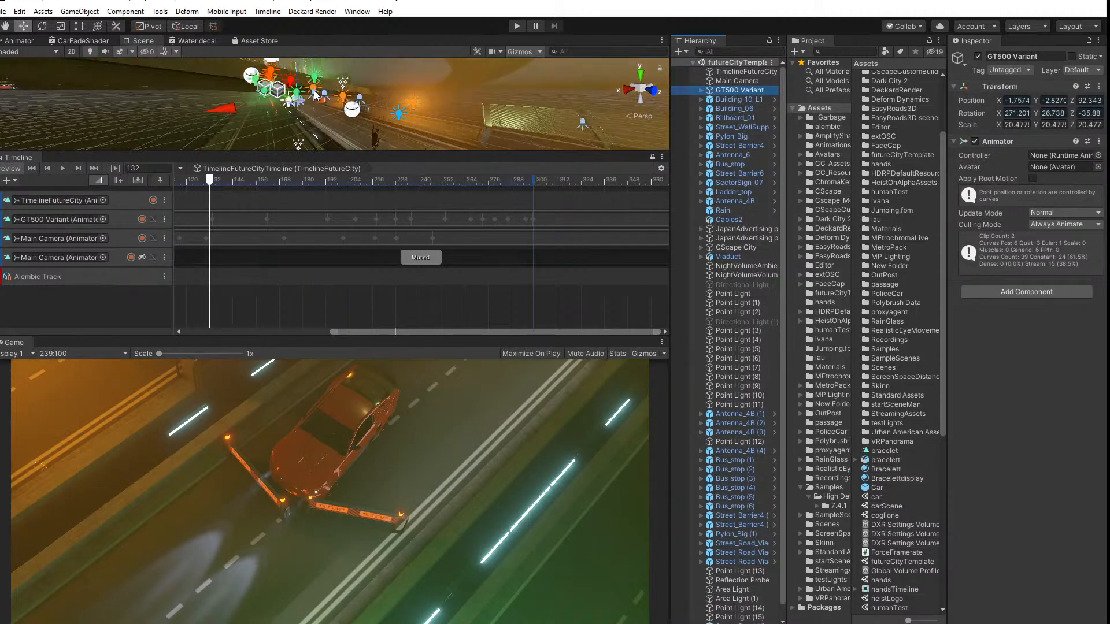
mouse_move(314, 95)
right_down()
mouse_move(402, 135)
mouse_move(222, 102)
mouse_move(397, 161)
mouse_move(335, 98)
right_up()
click(335, 98)
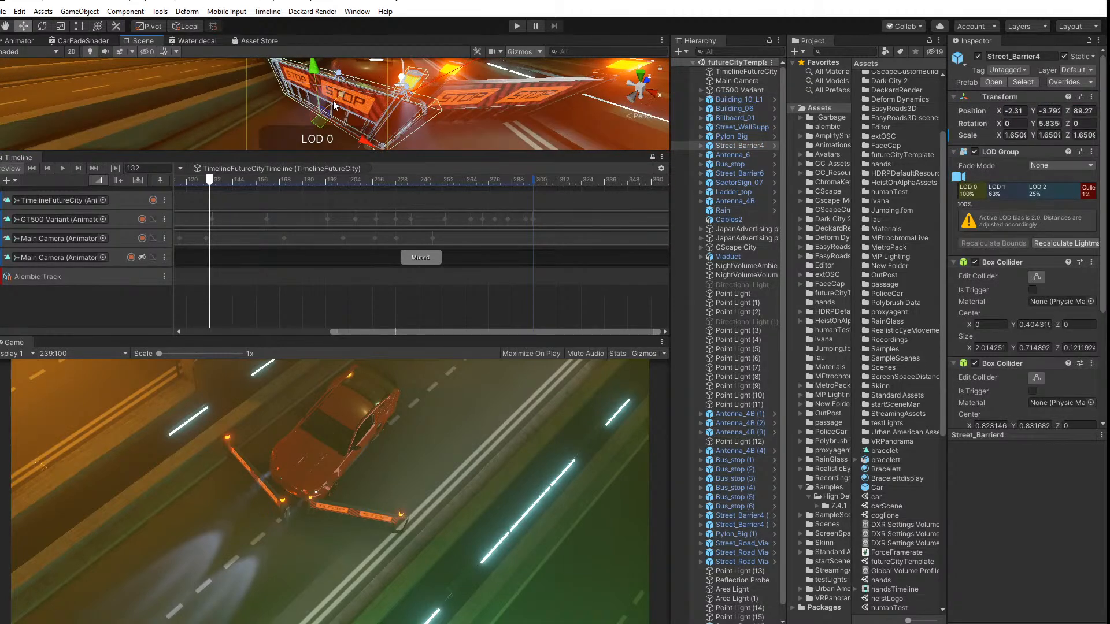
drag(741, 143, 110, 269)
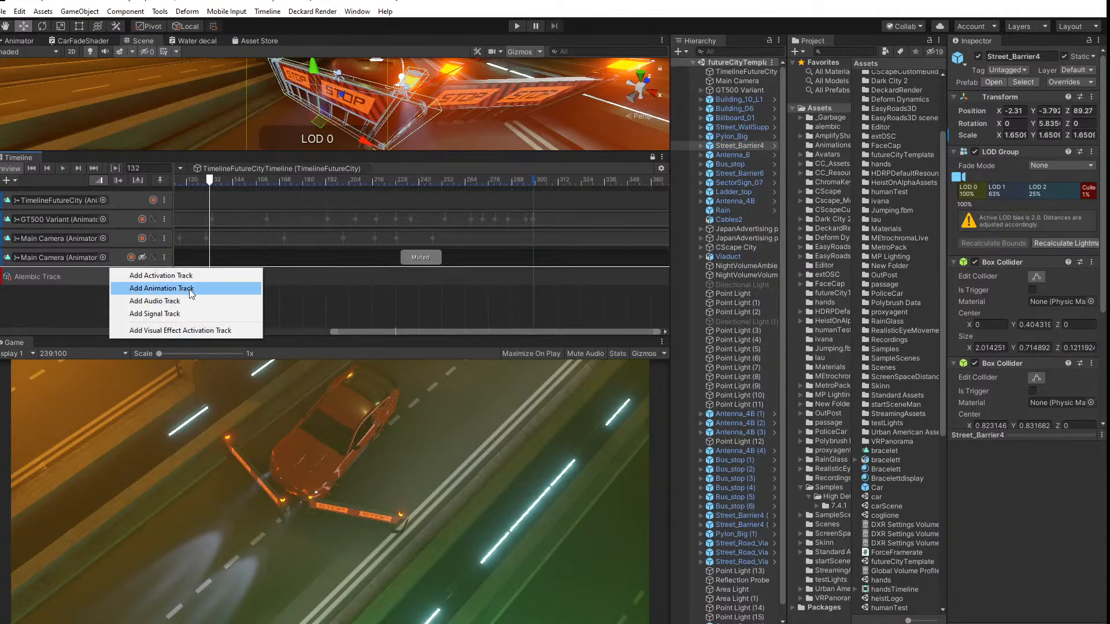
click(189, 289)
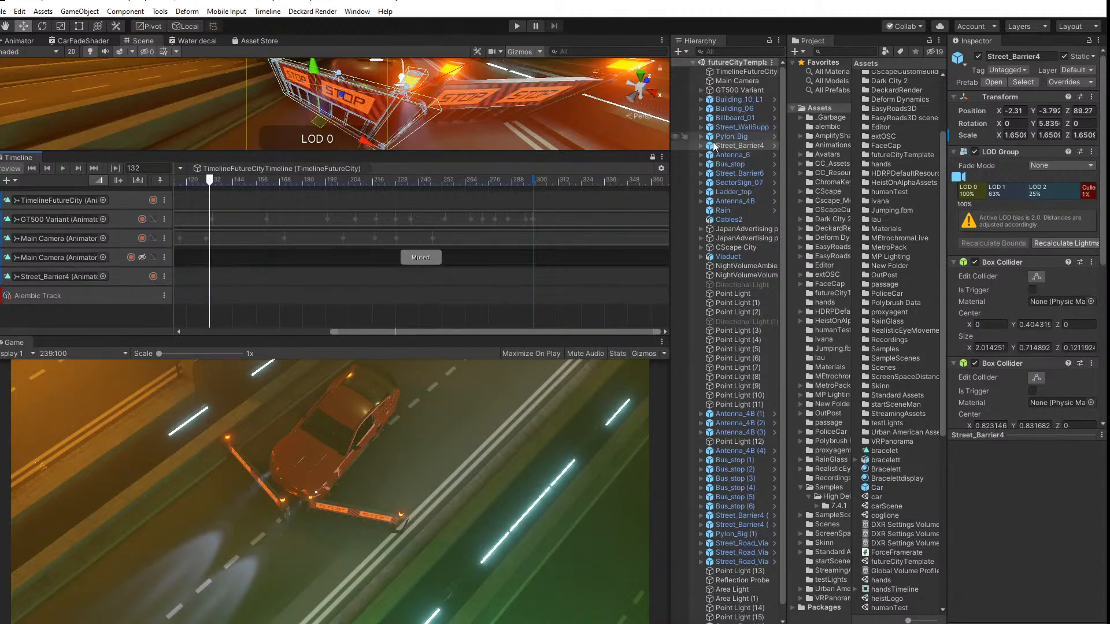
Step: Select the second stop barrier, Street_Barrier4 (1), and add an animation track for it to the timeline
click(478, 91)
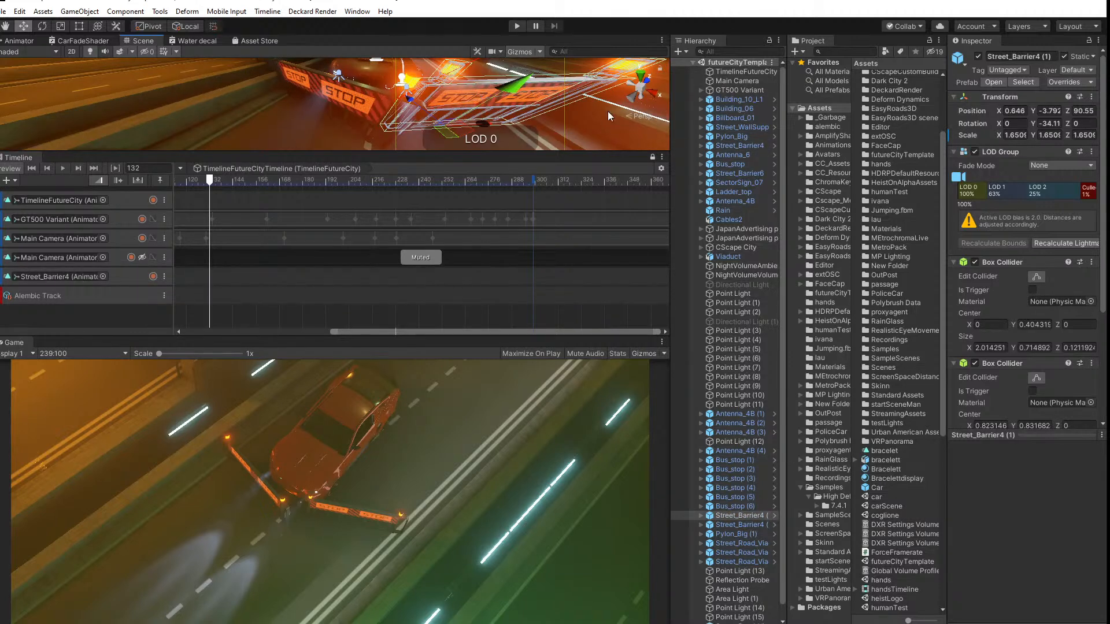
drag(721, 514, 45, 269)
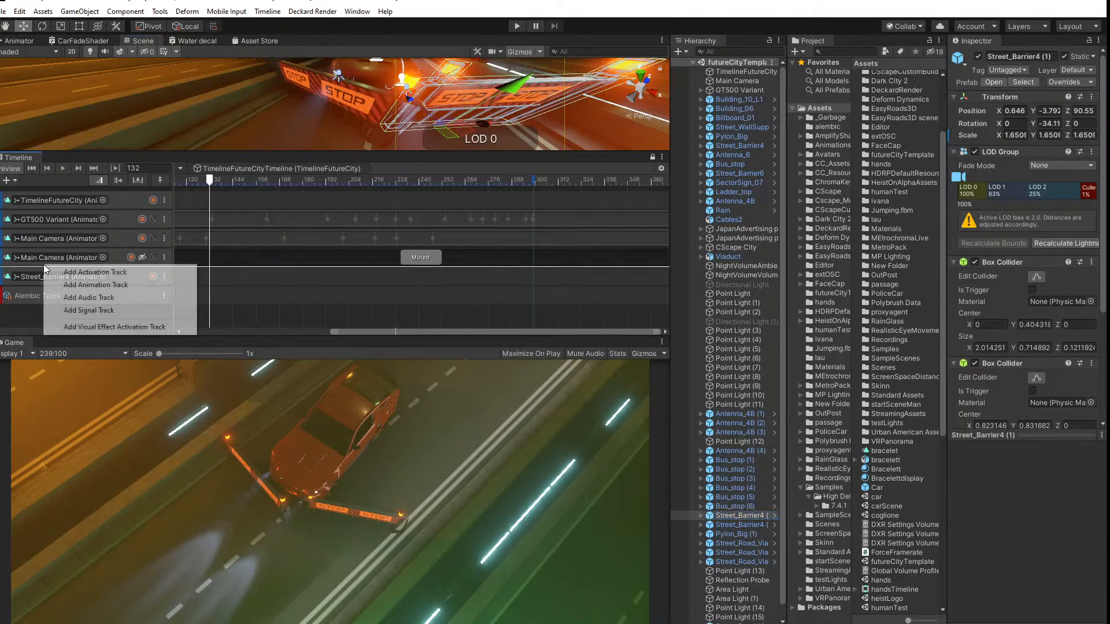
click(107, 285)
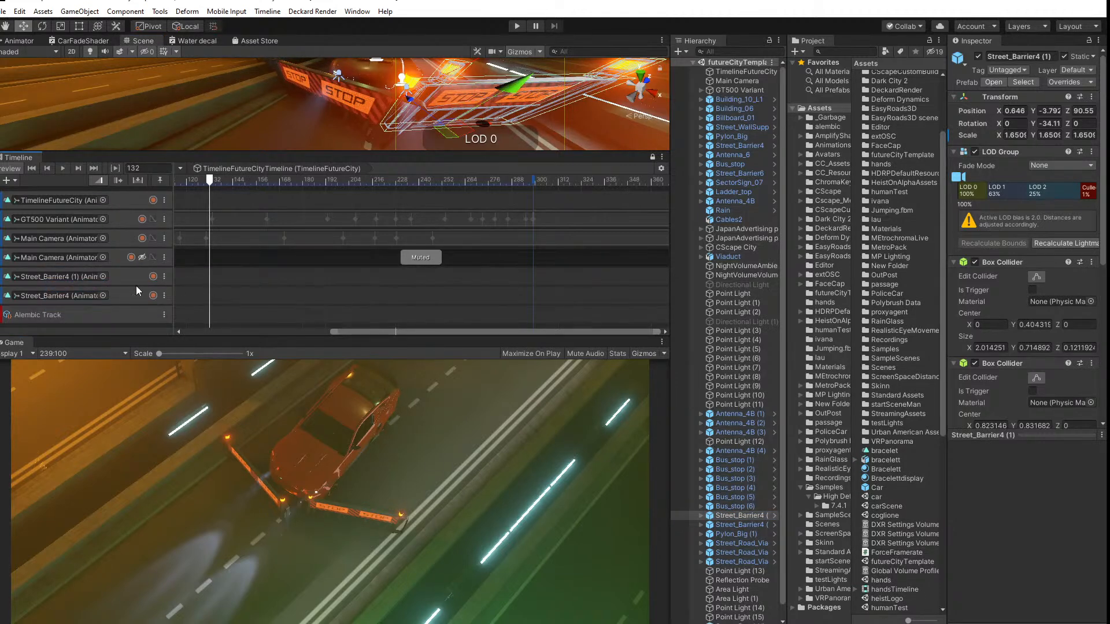
Step: Start recording on both Street_Barrier4 tracks and place the playhead at frame 133
click(153, 276)
mouse_move(207, 183)
mouse_down()
mouse_move(196, 182)
mouse_move(212, 184)
mouse_up()
right_drag(389, 100, 345, 112)
key(s)
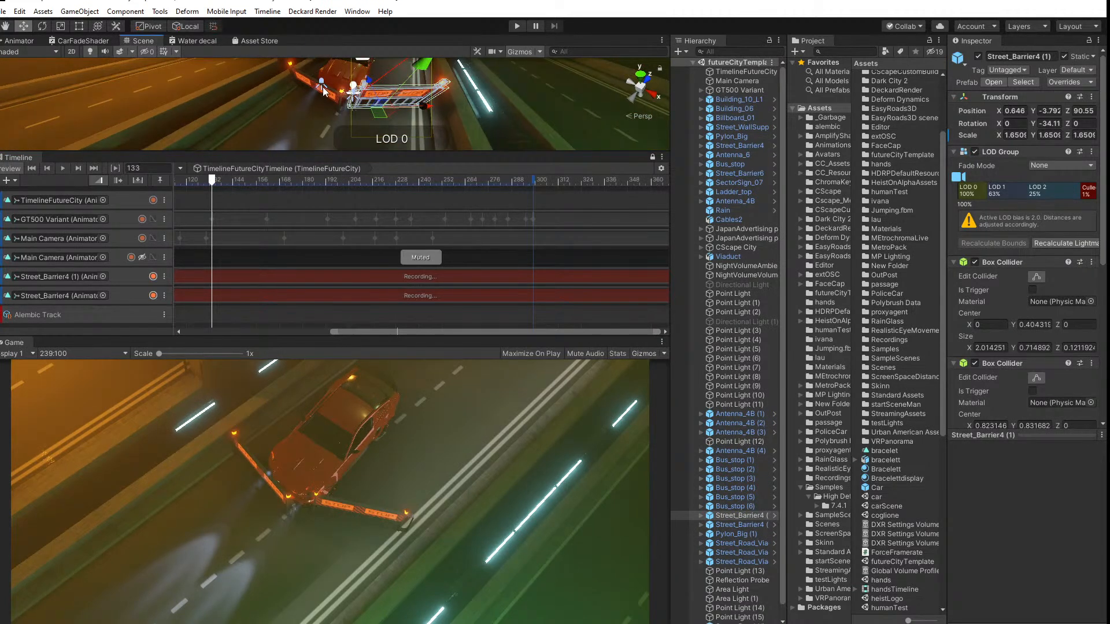
Step: Nudge Street_Barrier4's rotation at frame 133 to key its starting pose, and undo the last small move
click(323, 113)
click(42, 26)
drag(269, 137, 272, 138)
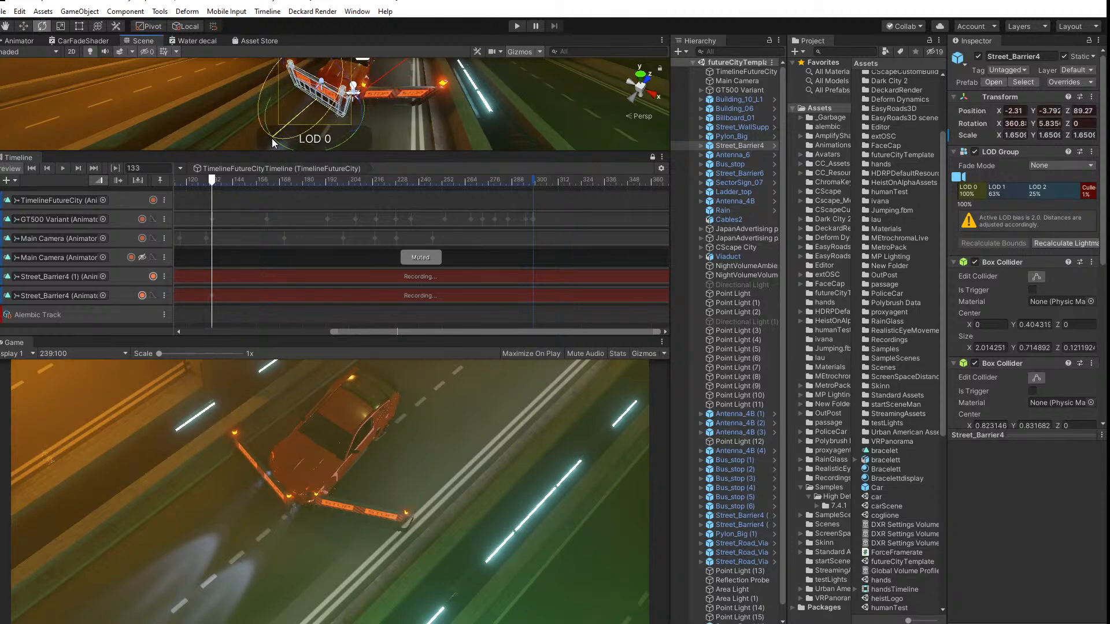
click(24, 27)
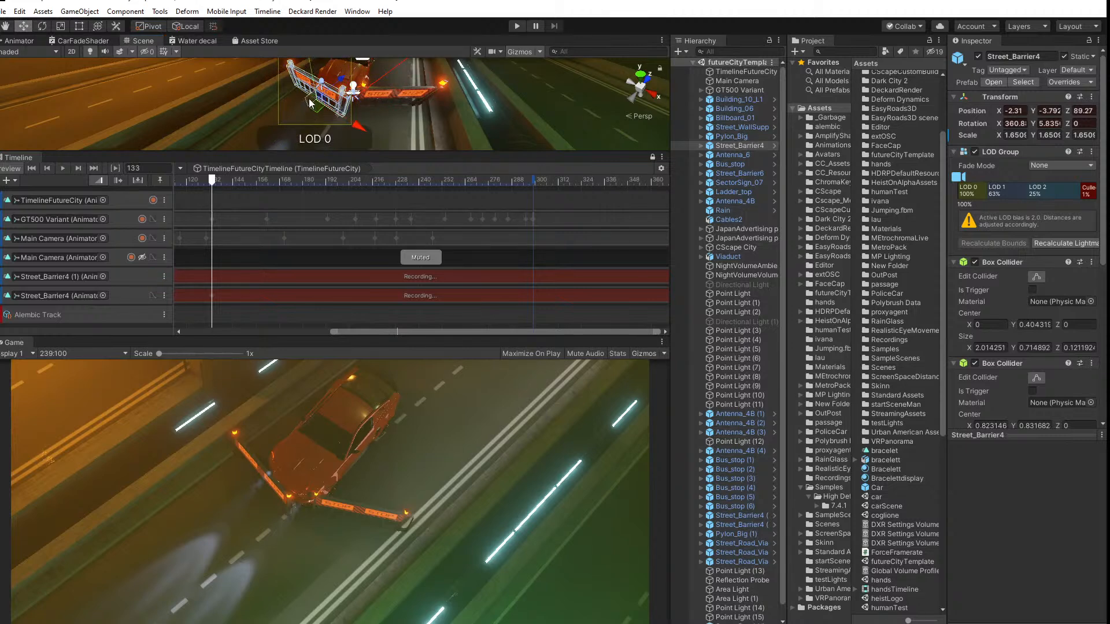
middle_drag(344, 120, 310, 111)
drag(234, 113, 254, 116)
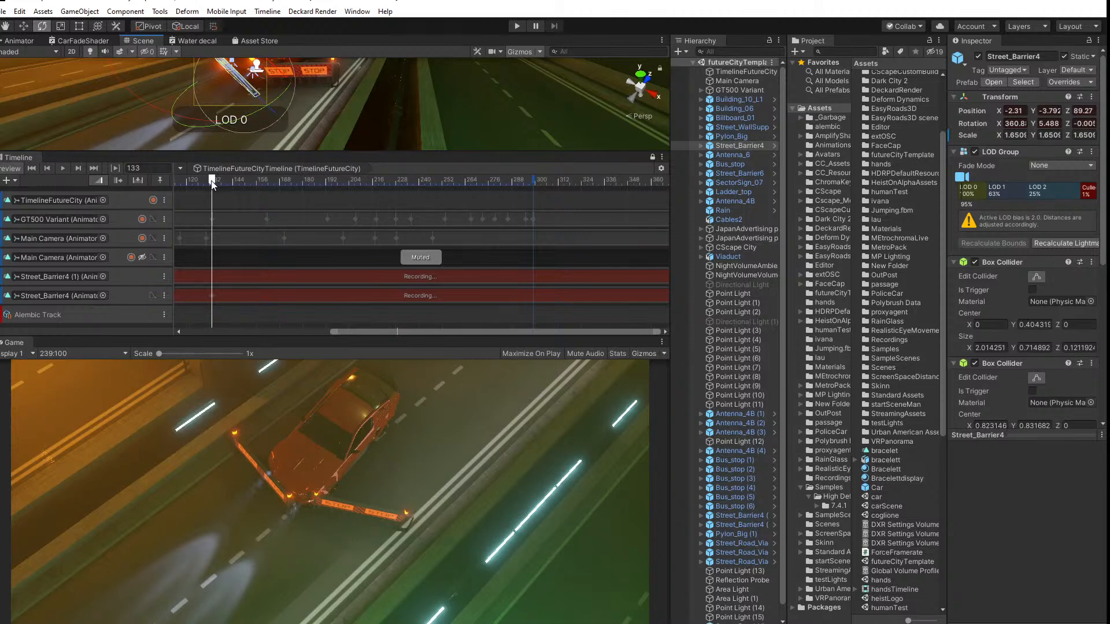
click(29, 27)
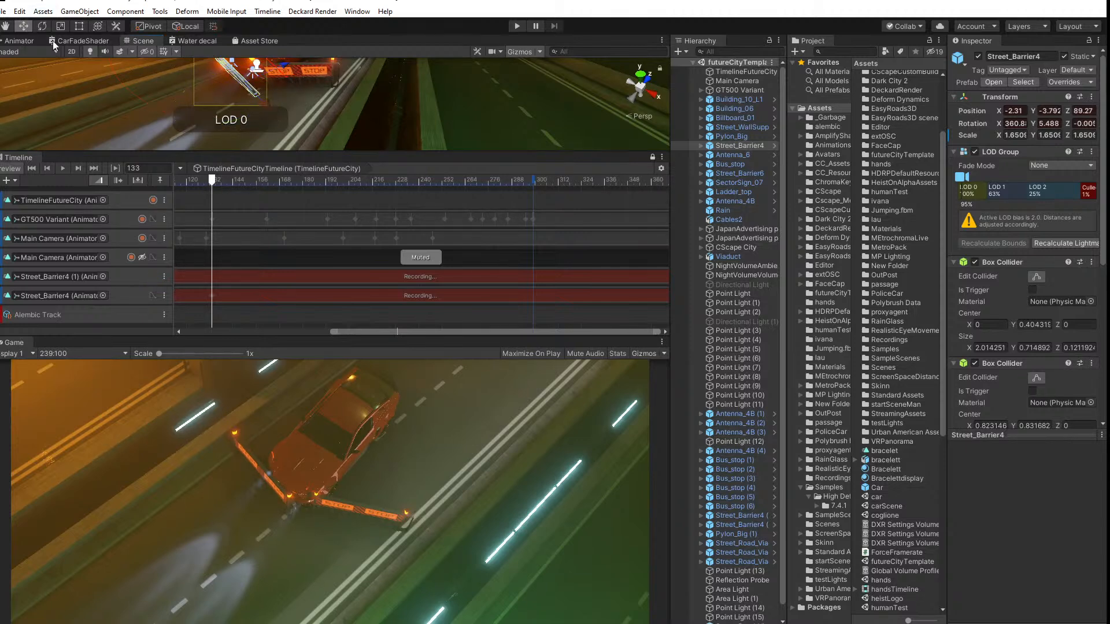
mouse_move(265, 98)
middle_down()
mouse_move(279, 137)
mouse_move(282, 98)
middle_up()
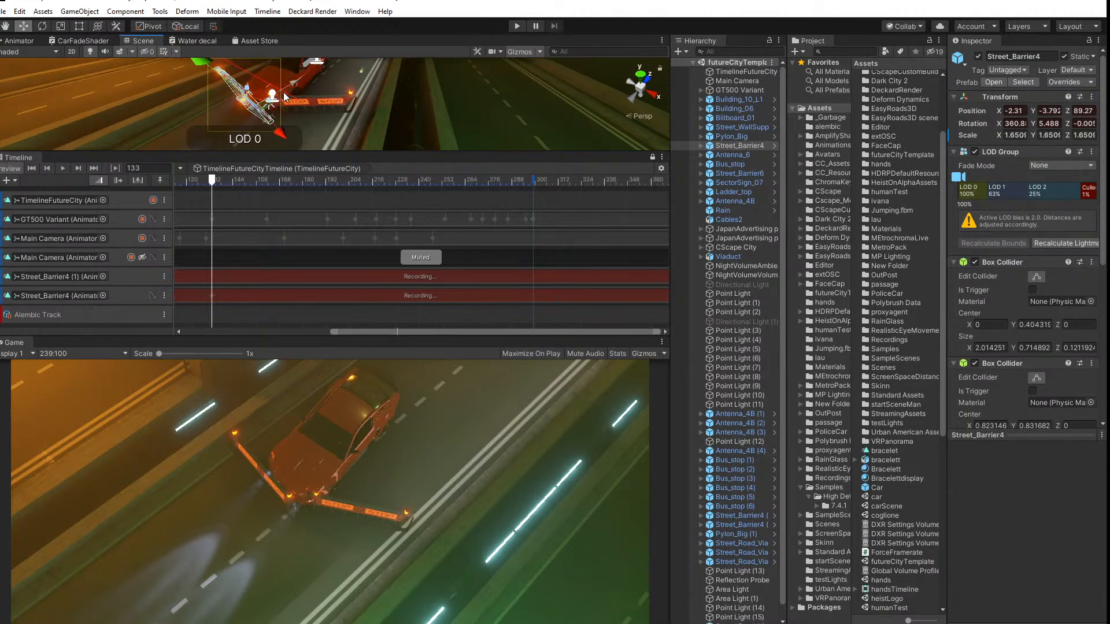
drag(285, 93, 287, 94)
key(ctrl+z)
Step: Nudge Street_Barrier4 (1)'s position and rotation slightly at frame 133 to key its starting pose
click(309, 107)
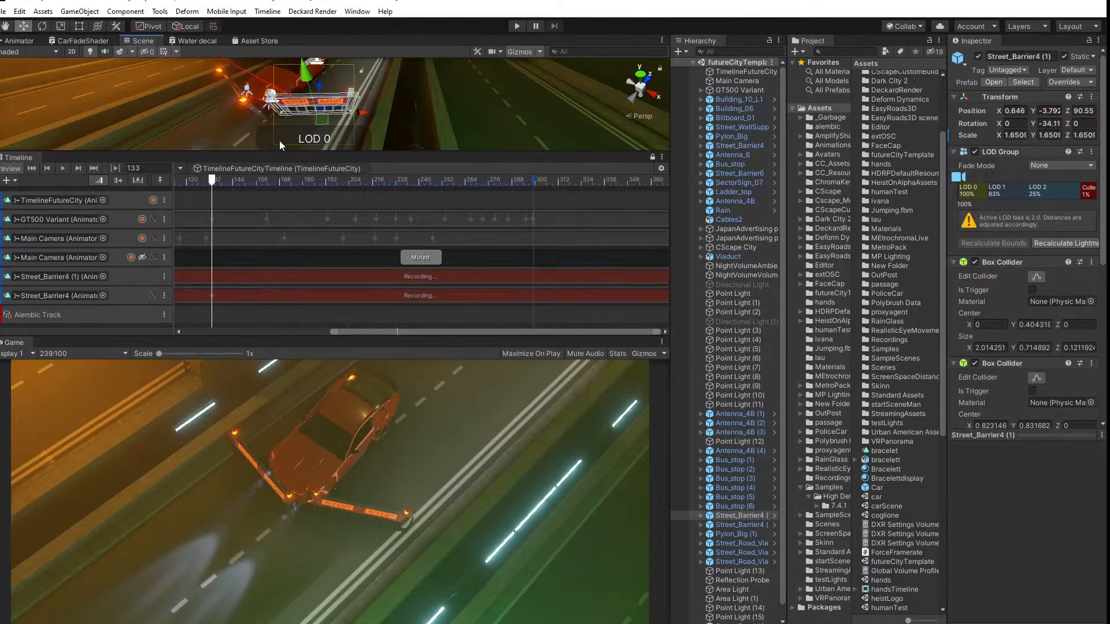
drag(318, 120, 318, 120)
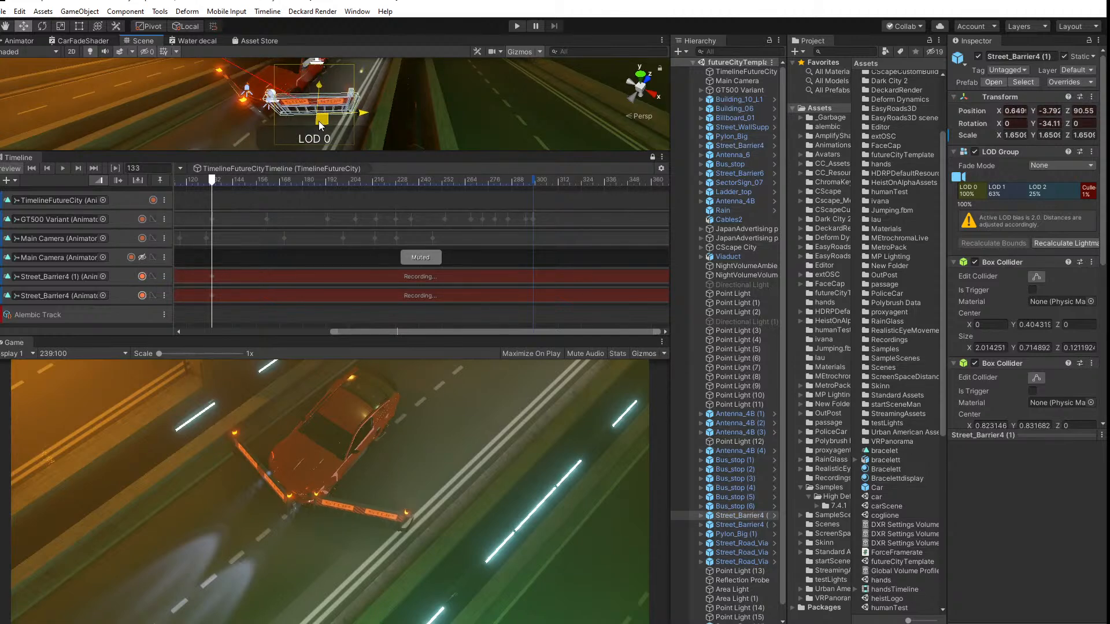
click(42, 27)
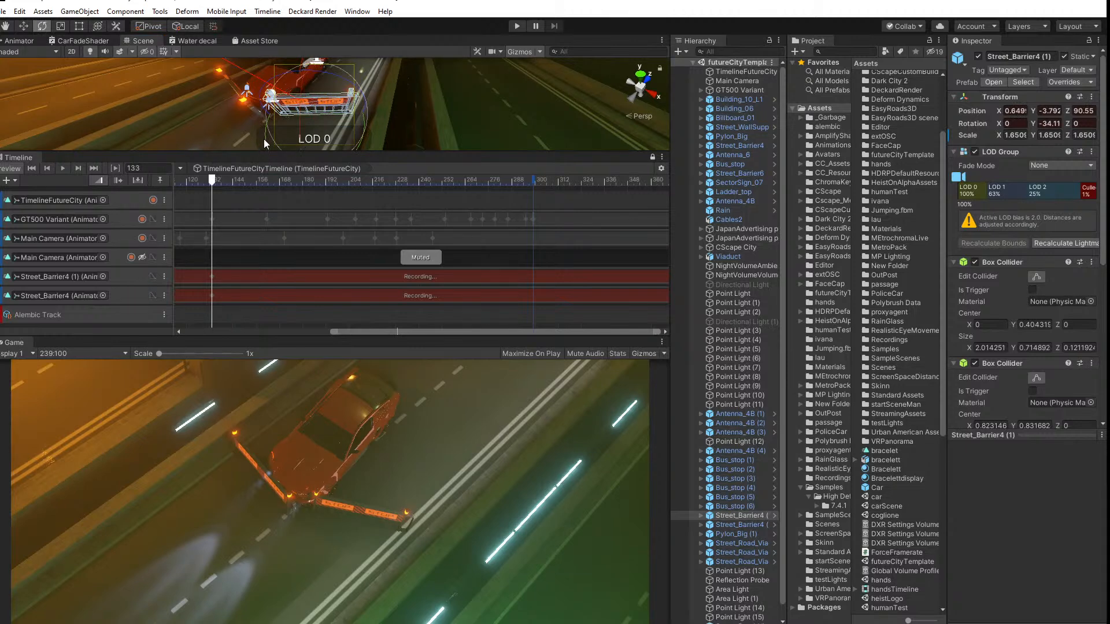
drag(266, 141, 267, 142)
Step: At frame 136, rotate Street_Barrier4 to about 29.9° on Y and move it away from the car to about X -2.78, Y -3.78, Z 88.45
drag(214, 183, 219, 184)
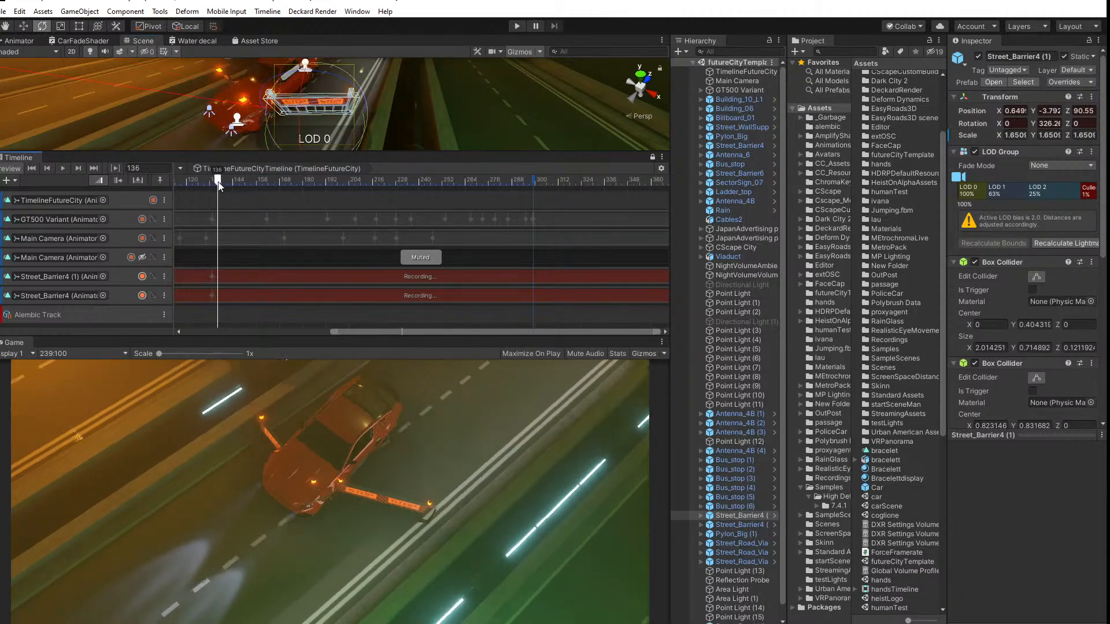
click(23, 26)
click(42, 26)
scroll(226, 117, up, 5)
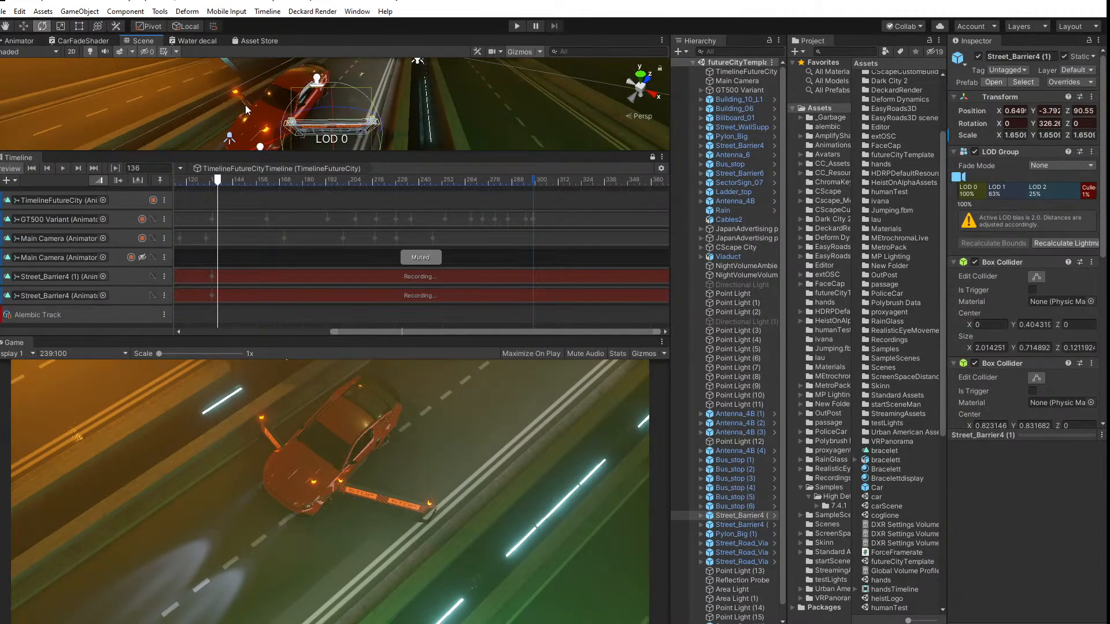
click(248, 116)
click(247, 124)
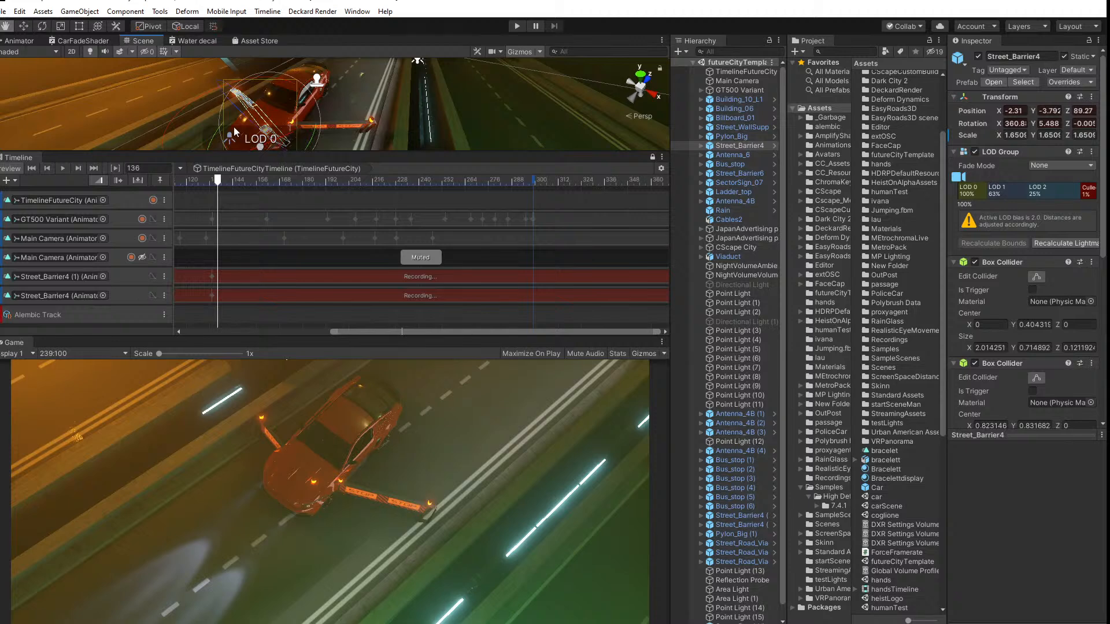
alt+drag(234, 130, 240, 87)
drag(255, 127, 195, 135)
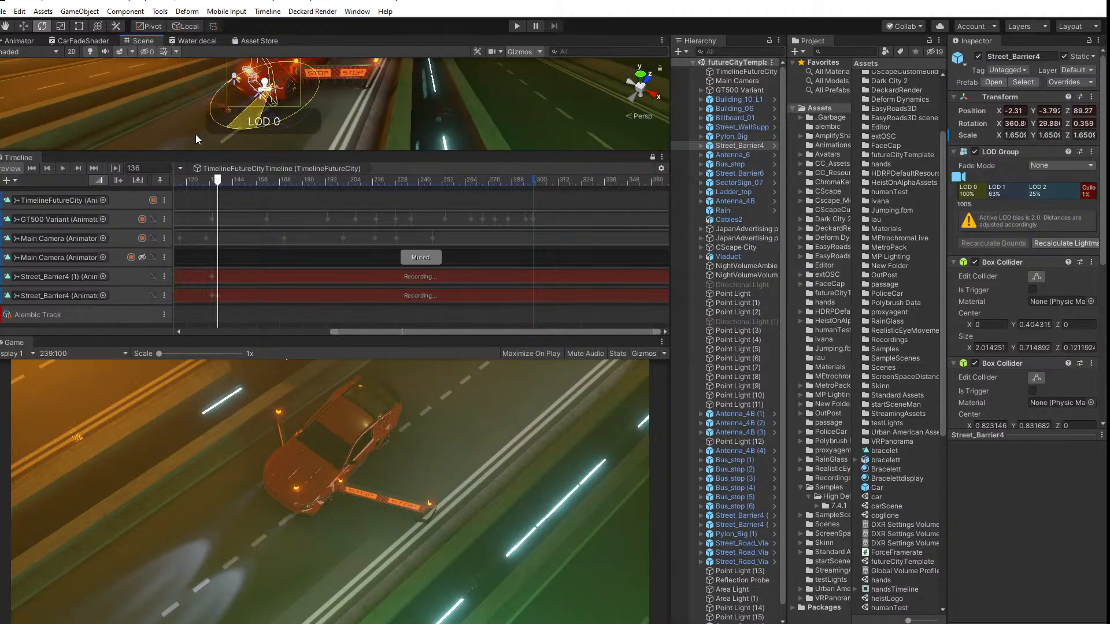
click(23, 26)
drag(301, 79, 285, 82)
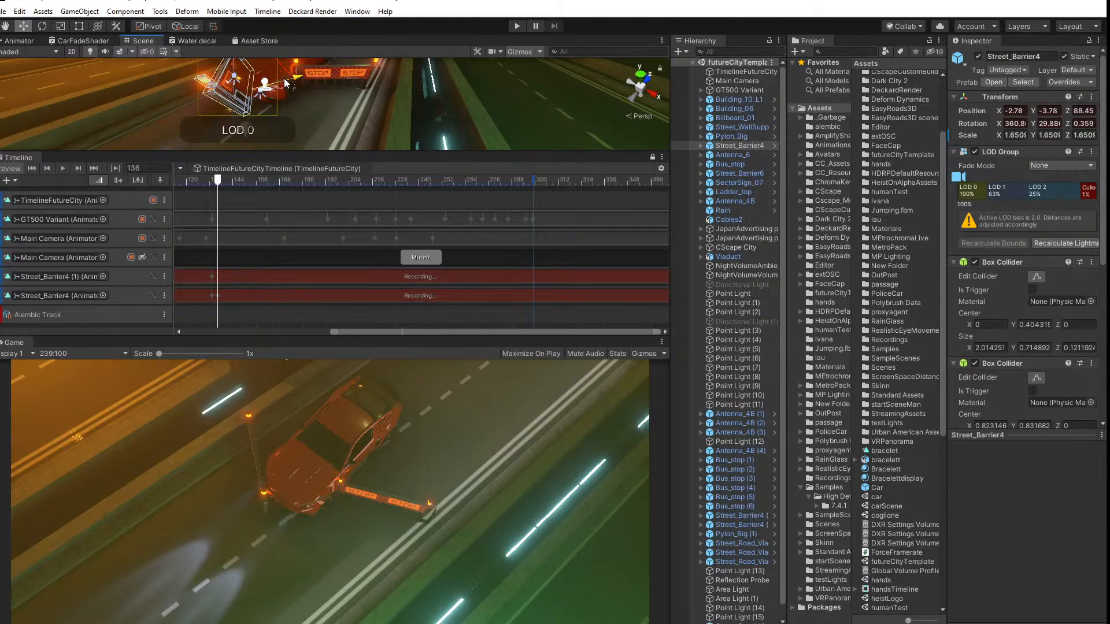
Step: Tilt Street_Barrier4 to about 344.5° on X at frame 136 and raise it to about Y -3.41
click(42, 27)
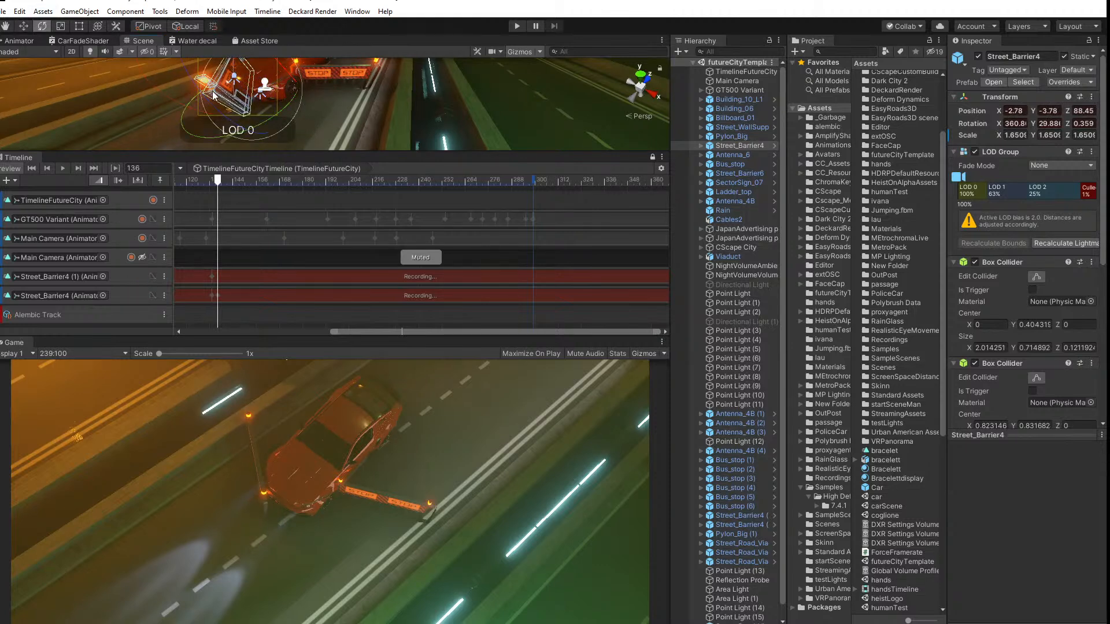
alt+drag(212, 90, 221, 65)
middle_drag(221, 64, 226, 77)
drag(210, 66, 186, 85)
click(22, 26)
drag(258, 81, 254, 78)
Step: Raise Street_Barrier4 (1) at frame 136 to about X 0.94, Y -3.3, Z 89.72 and rotate it to about 309.9° on Y
right_drag(293, 106, 346, 114)
middle_drag(305, 116, 324, 118)
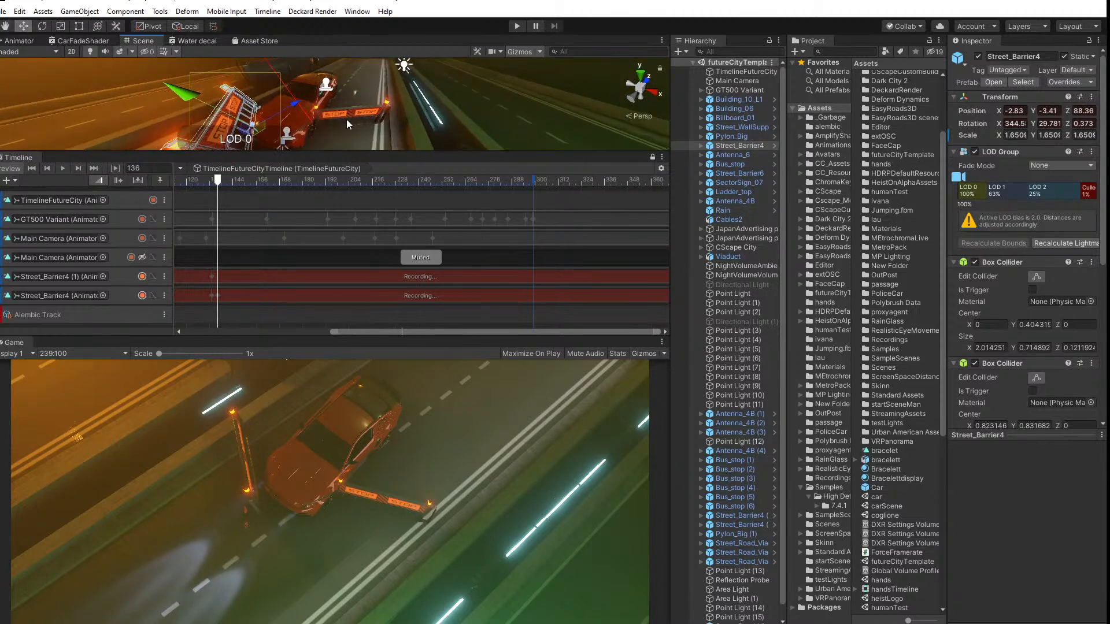
click(352, 116)
mouse_move(323, 133)
right_down()
mouse_move(341, 148)
mouse_move(341, 132)
right_up()
drag(322, 91, 332, 151)
click(42, 26)
drag(273, 80, 327, 71)
click(23, 27)
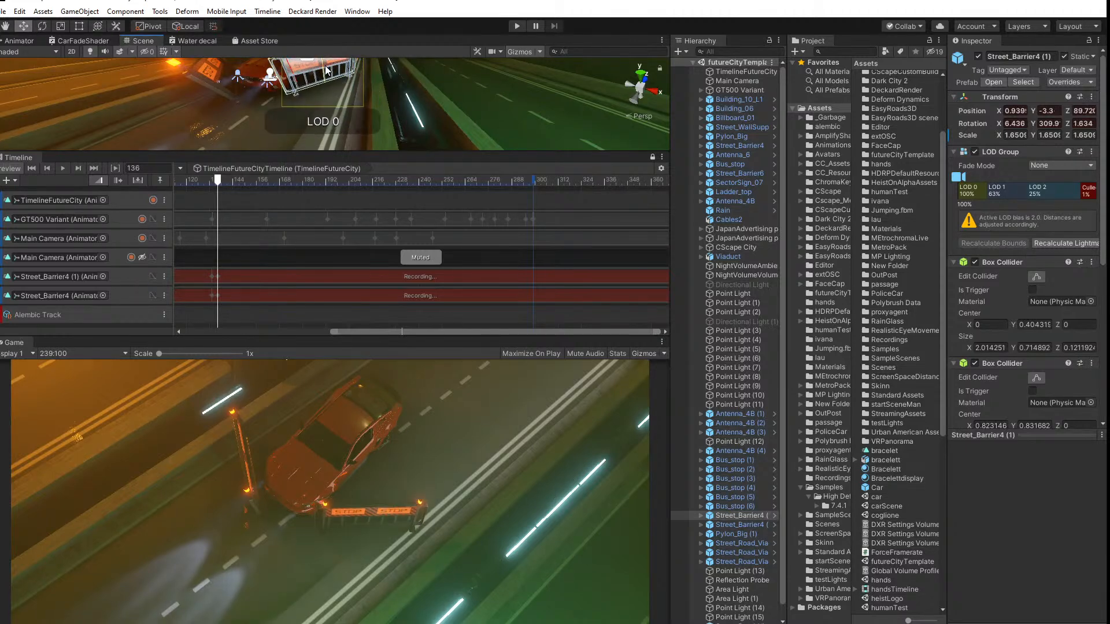
Step: At frame 143, rotate Street_Barrier4 to about 62.2° on Y and 5.3° on Z
mouse_move(219, 182)
mouse_down()
mouse_move(206, 181)
mouse_move(232, 185)
mouse_up()
alt+drag(248, 98, 260, 107)
scroll(263, 110, down, 4)
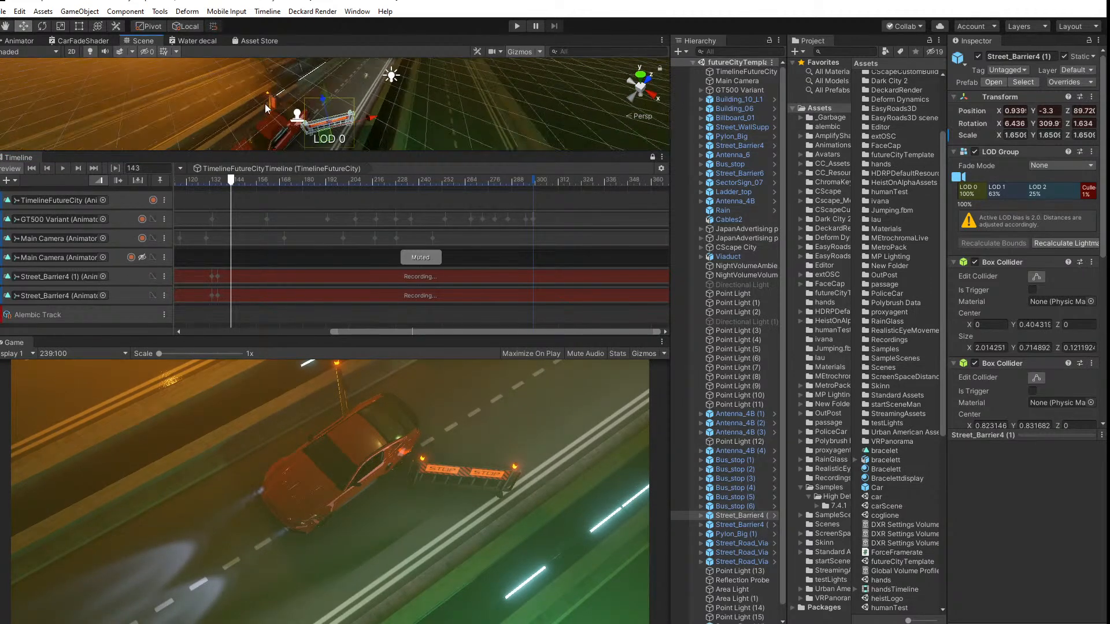
click(272, 105)
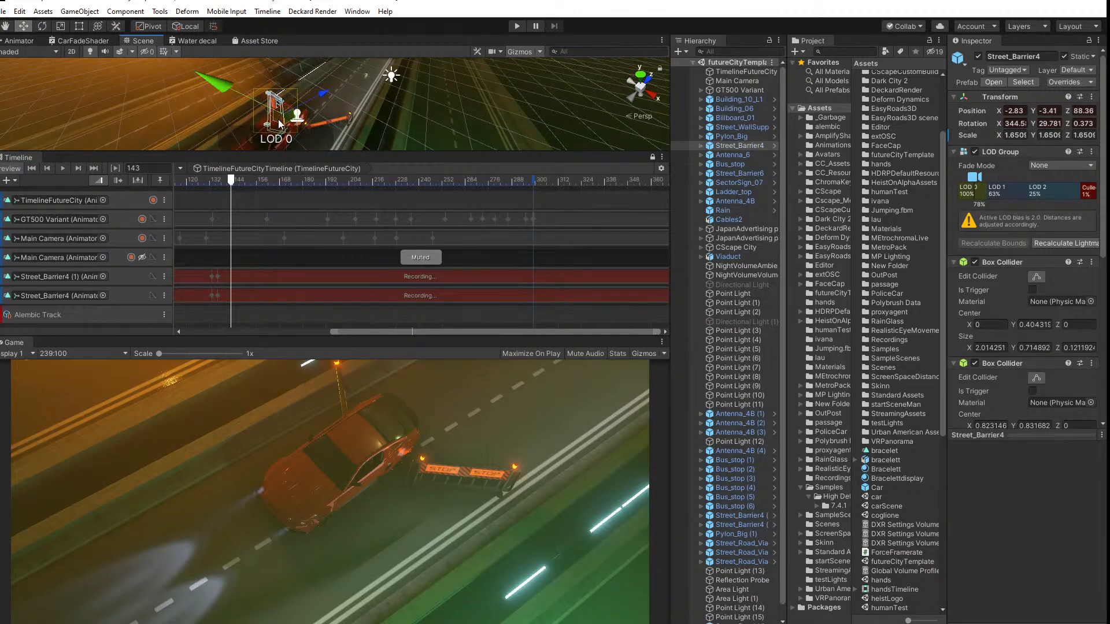
click(42, 27)
alt+drag(296, 101, 274, 105)
mouse_move(276, 93)
middle_down()
mouse_move(256, 100)
mouse_move(280, 111)
middle_up()
drag(304, 130, 240, 162)
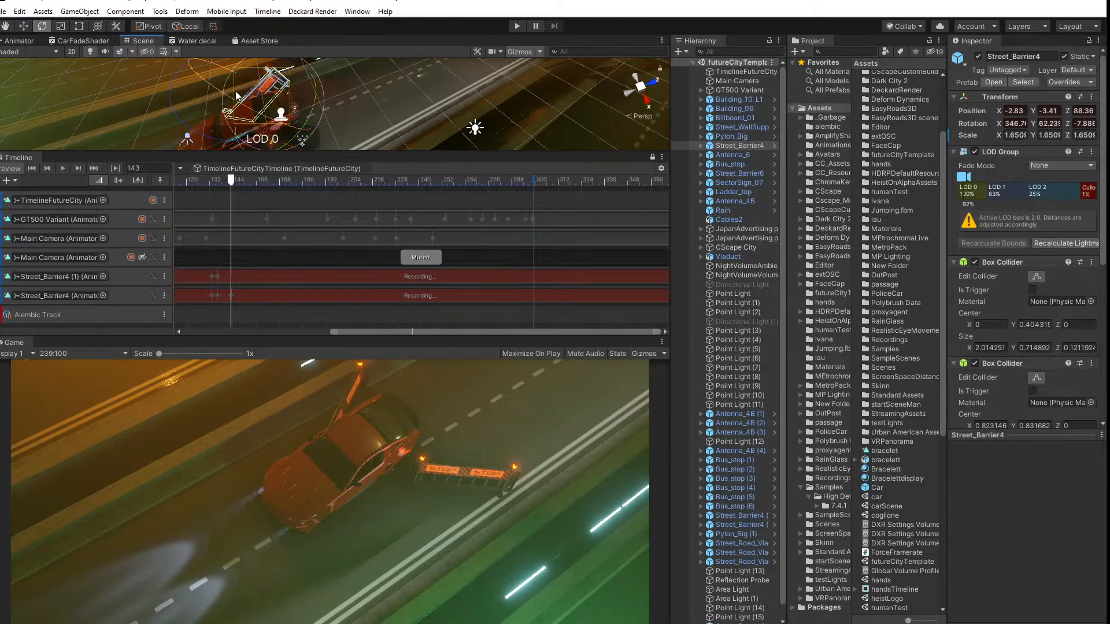
drag(175, 85, 137, 42)
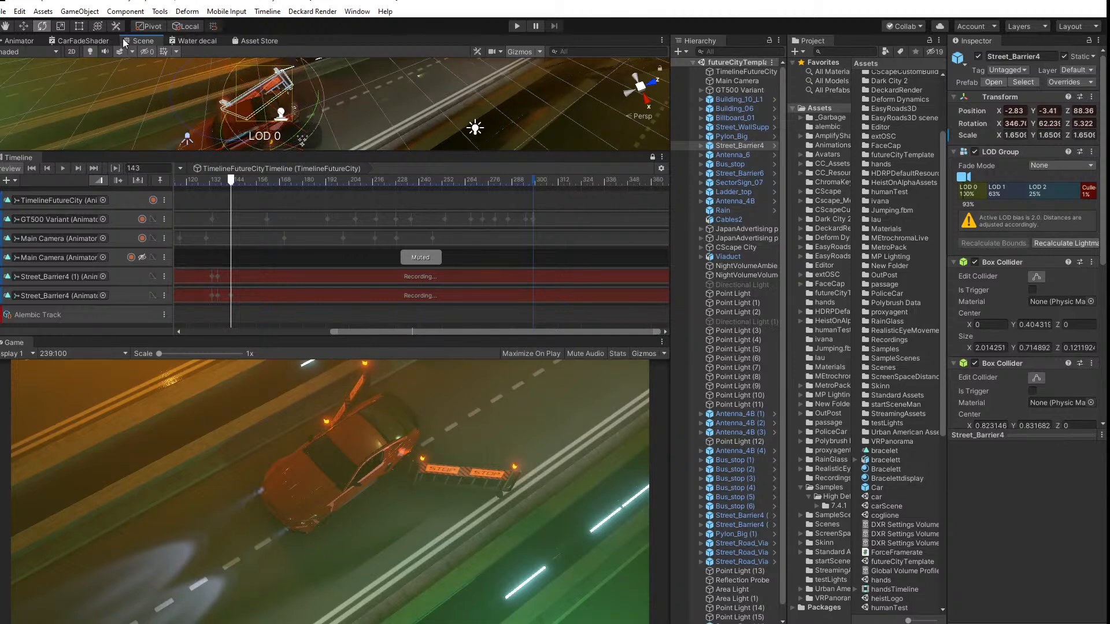
Step: Move Street_Barrier4 at frame 143 to about X -3.19, Y -3.58, Z 85.06 and rotate it to about 310.5°, 76.1°, 3.1°
click(24, 27)
drag(282, 104, 199, 86)
click(42, 26)
Step: At frame 149, move Street_Barrier4 to about X -3.43, Y -3.38, Z 85.02 and rotate it to about 313.4°, 102.8°, -5.1°
drag(230, 182, 241, 207)
middle_drag(209, 117, 235, 106)
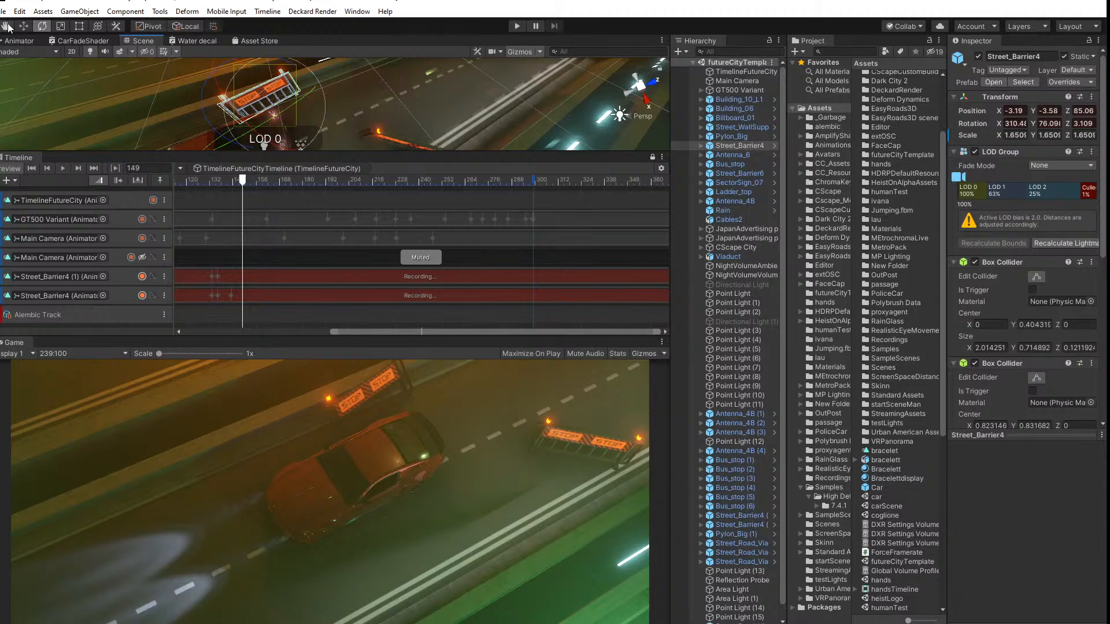
drag(248, 74, 263, 114)
drag(203, 83, 218, 101)
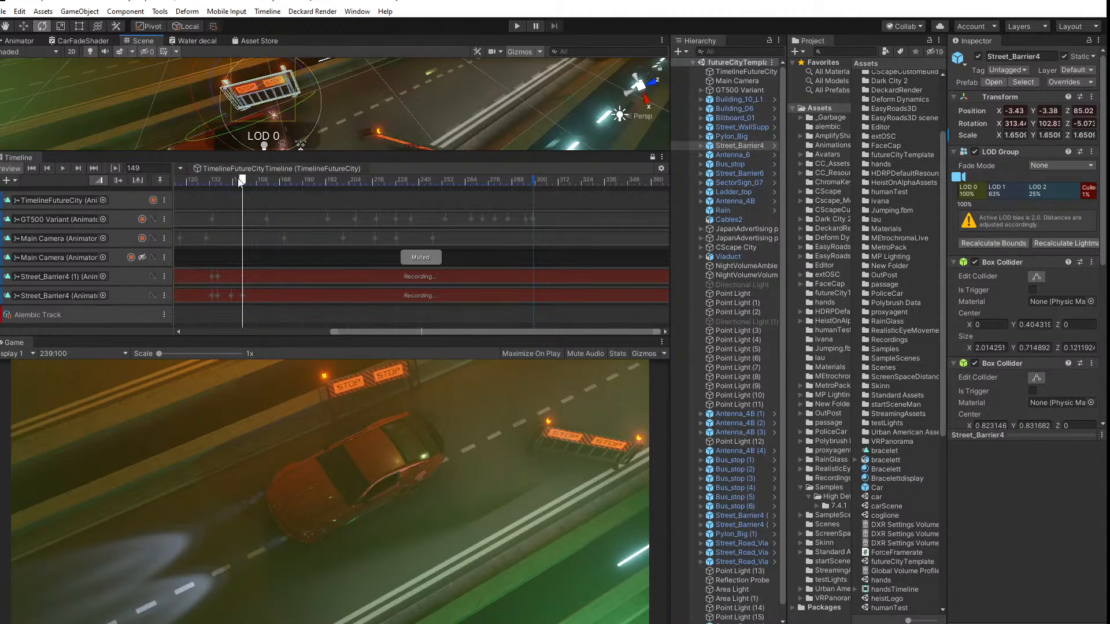
Step: Play back the timeline through the barrier impact to check how Street_Barrier4 moves
drag(243, 180, 152, 192)
click(61, 166)
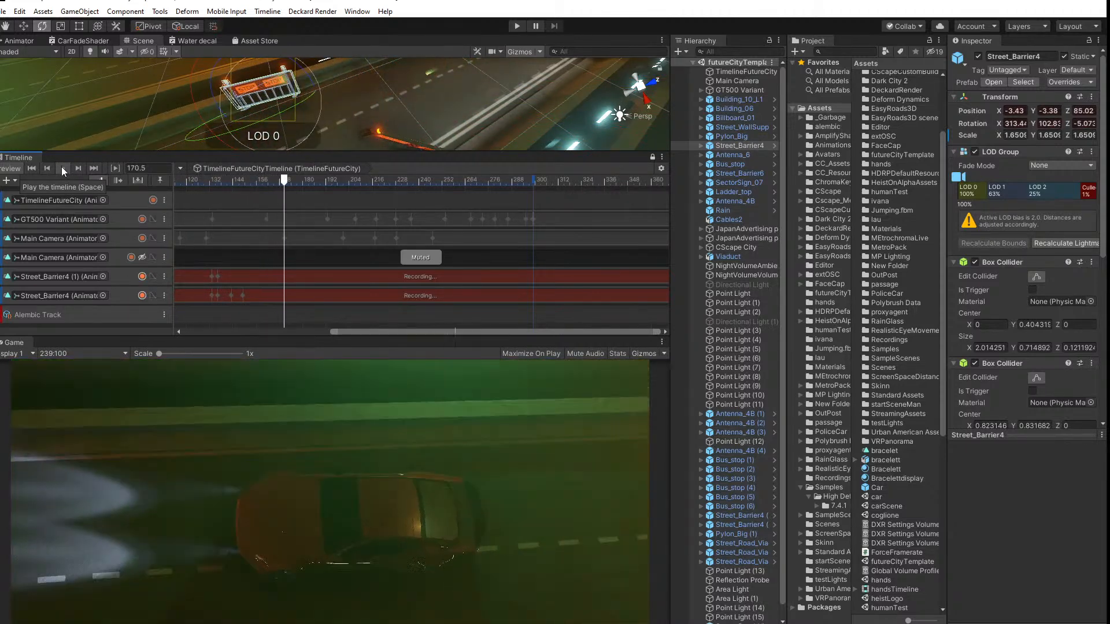
click(62, 166)
Step: At frame 140, rotate Street_Barrier4 (1) to about -31° on X, 287.4° on Y and 10.7° on Z
drag(277, 178, 230, 196)
right_drag(283, 105, 353, 107)
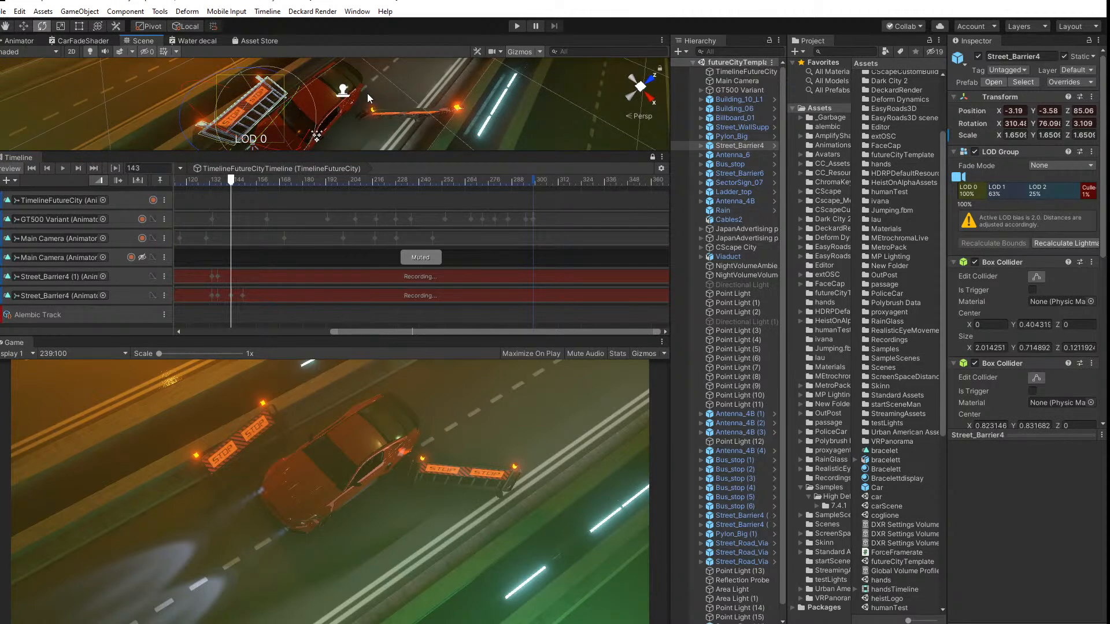
click(373, 112)
right_drag(359, 122, 324, 55)
scroll(306, 86, down, 5)
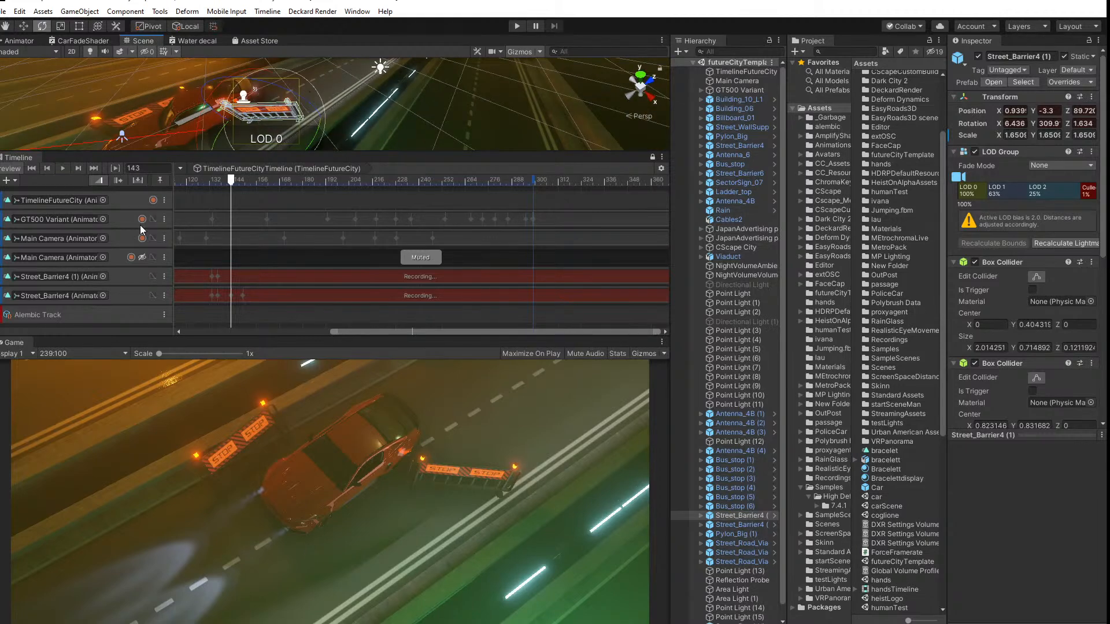
mouse_move(230, 182)
mouse_down()
mouse_move(212, 183)
mouse_move(225, 185)
mouse_up()
right_drag(216, 87, 274, 123)
drag(285, 144, 323, 136)
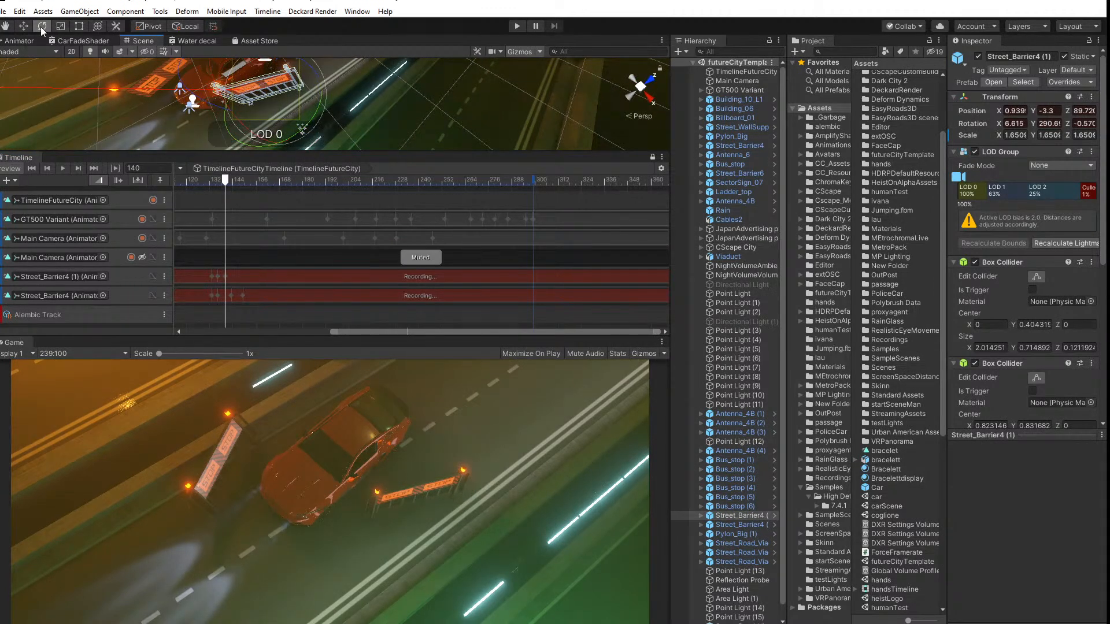
drag(277, 81, 279, 98)
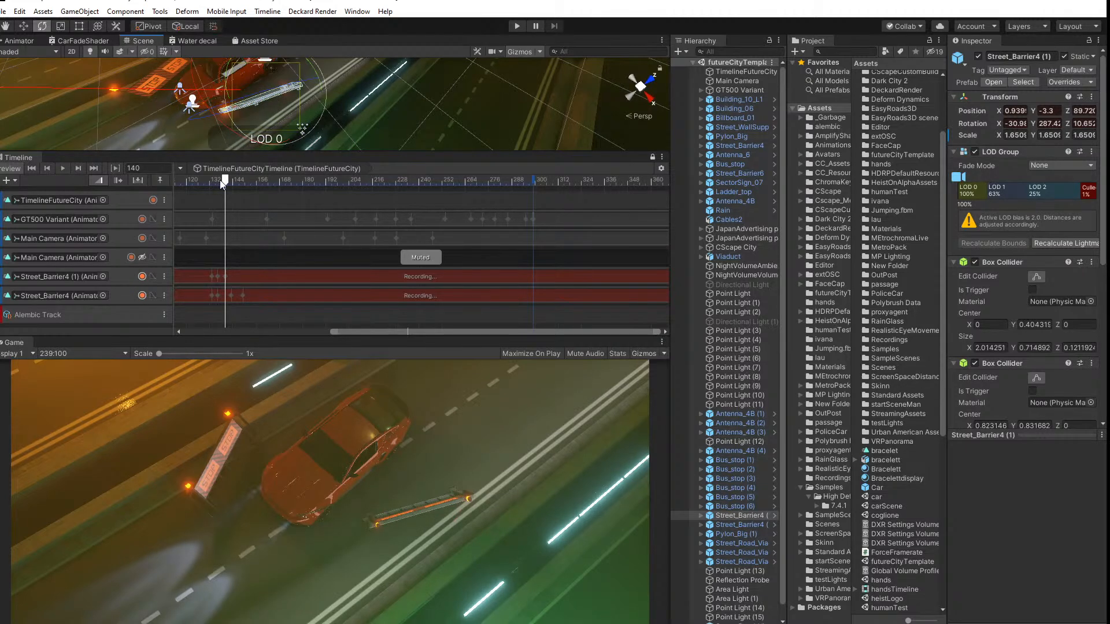
Step: Play back the shot from its earlier frames and scrub to frame 247 to review the impact and the closing camera view
drag(225, 183, 115, 183)
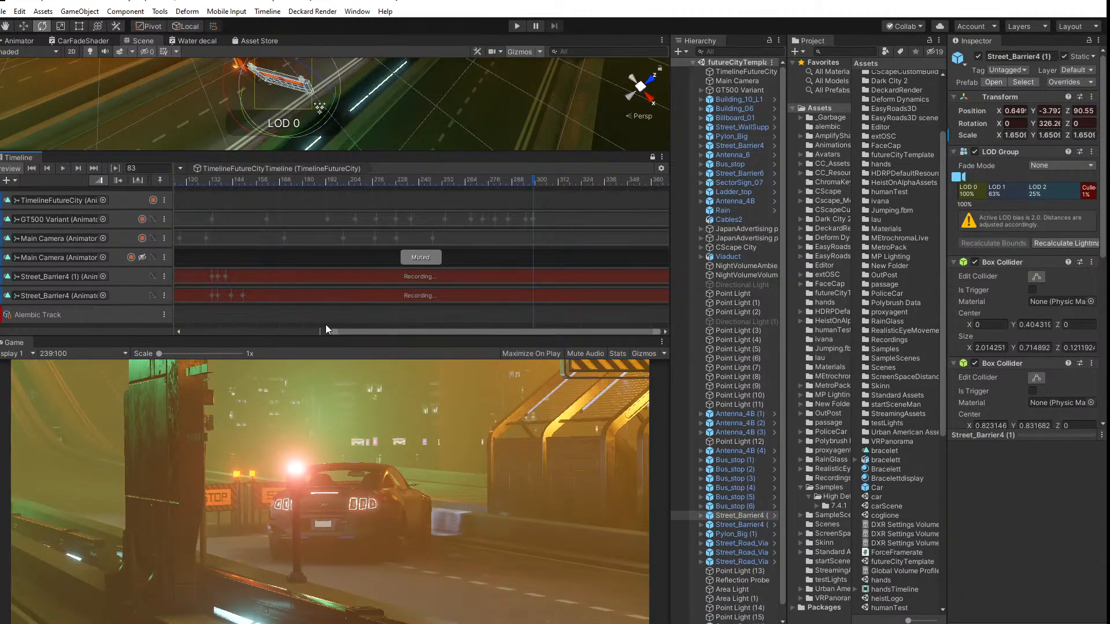
drag(332, 332, 110, 357)
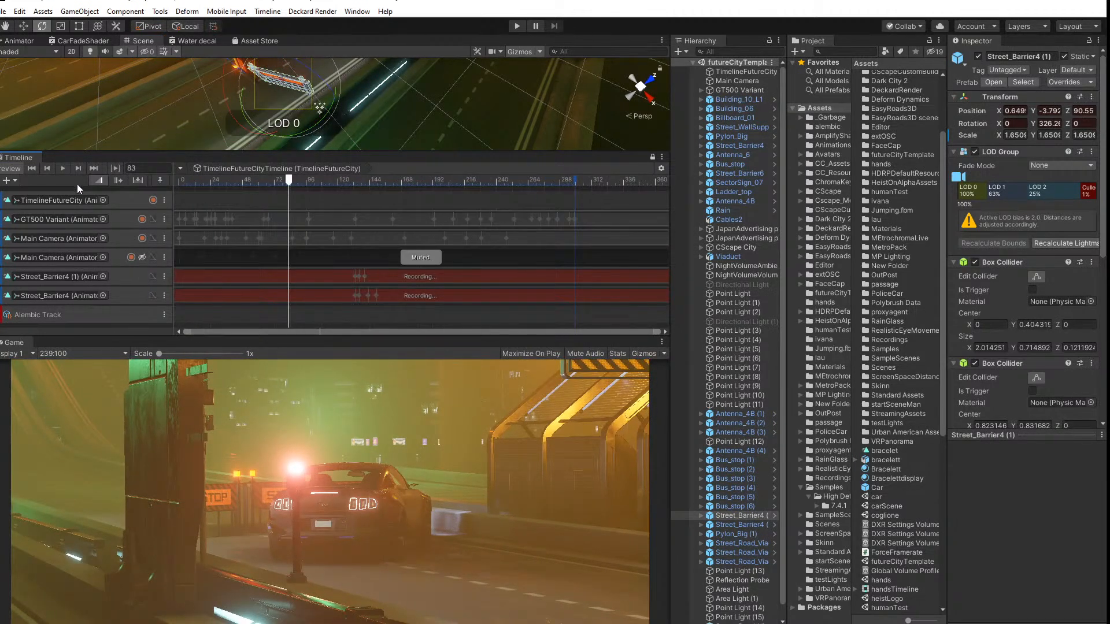
click(64, 167)
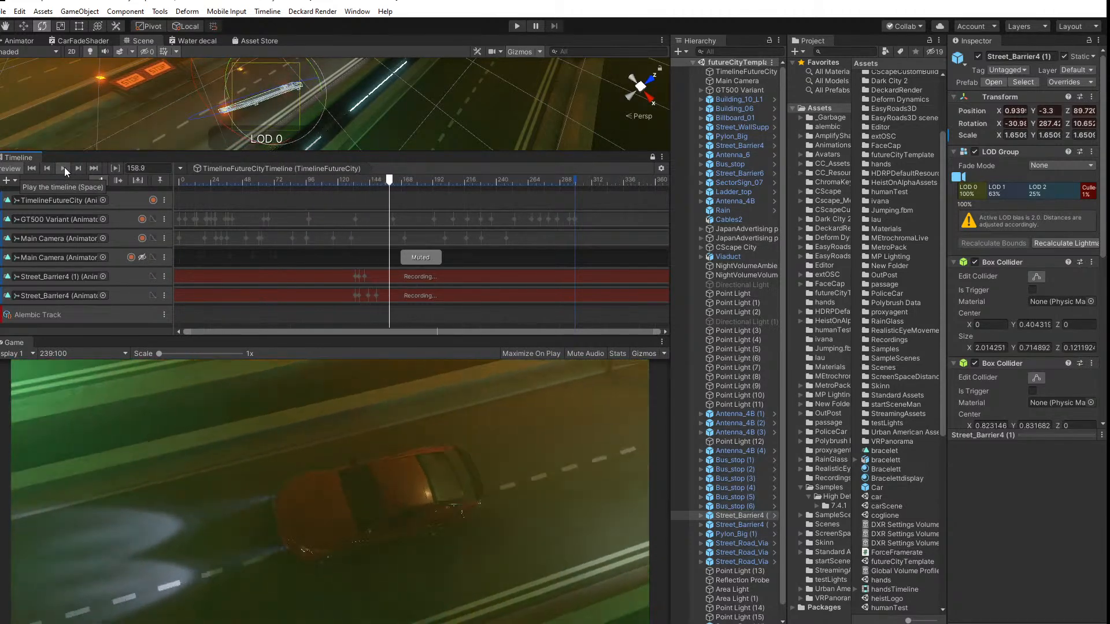
click(65, 168)
drag(332, 180, 175, 182)
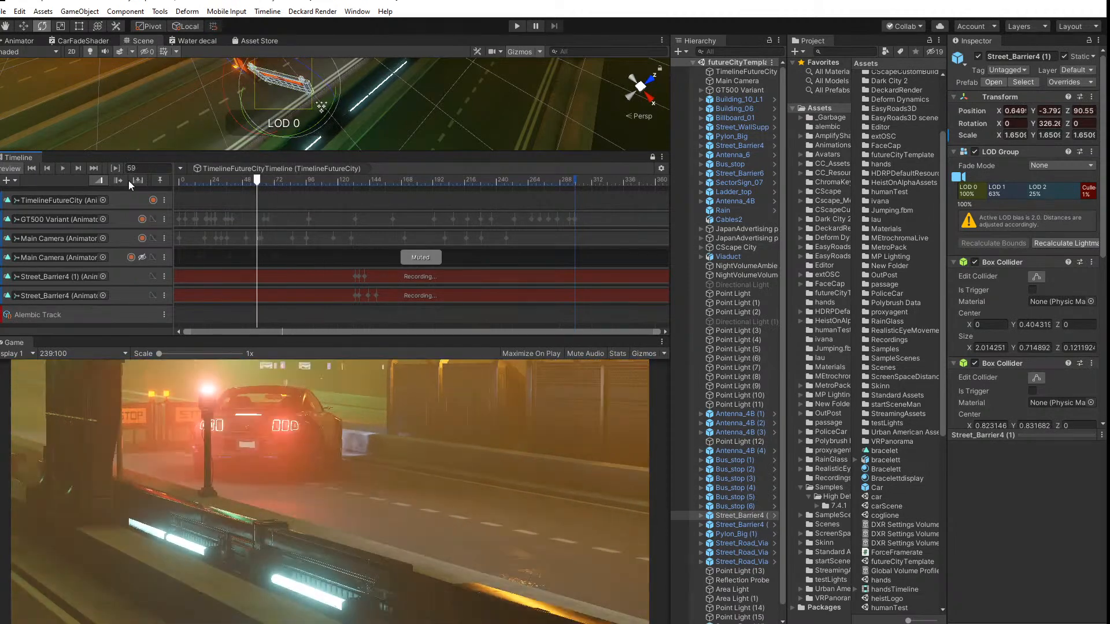
click(65, 167)
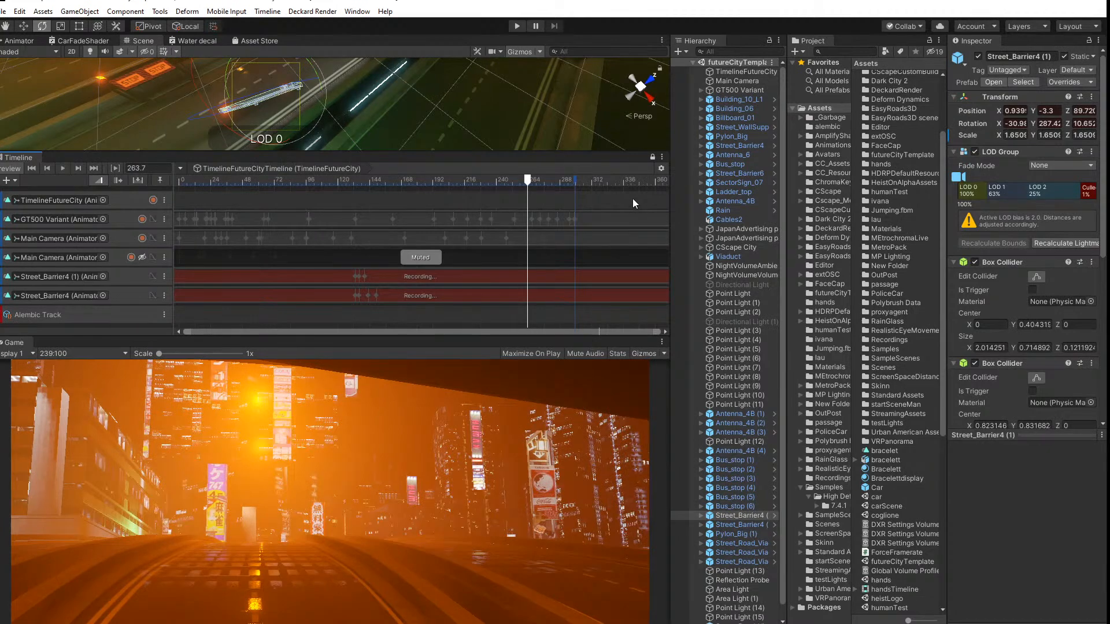
drag(535, 181, 507, 200)
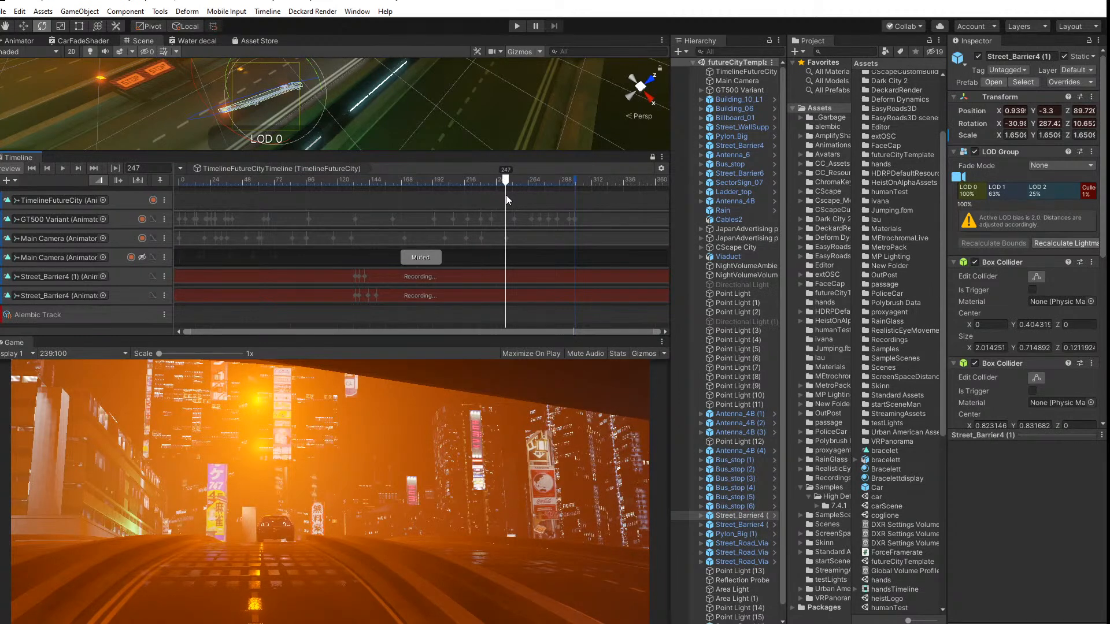
Step: Stop recording on both Street_Barrier4 tracks and start recording on the unmuted Main Camera track
click(119, 275)
click(142, 276)
click(142, 295)
click(118, 263)
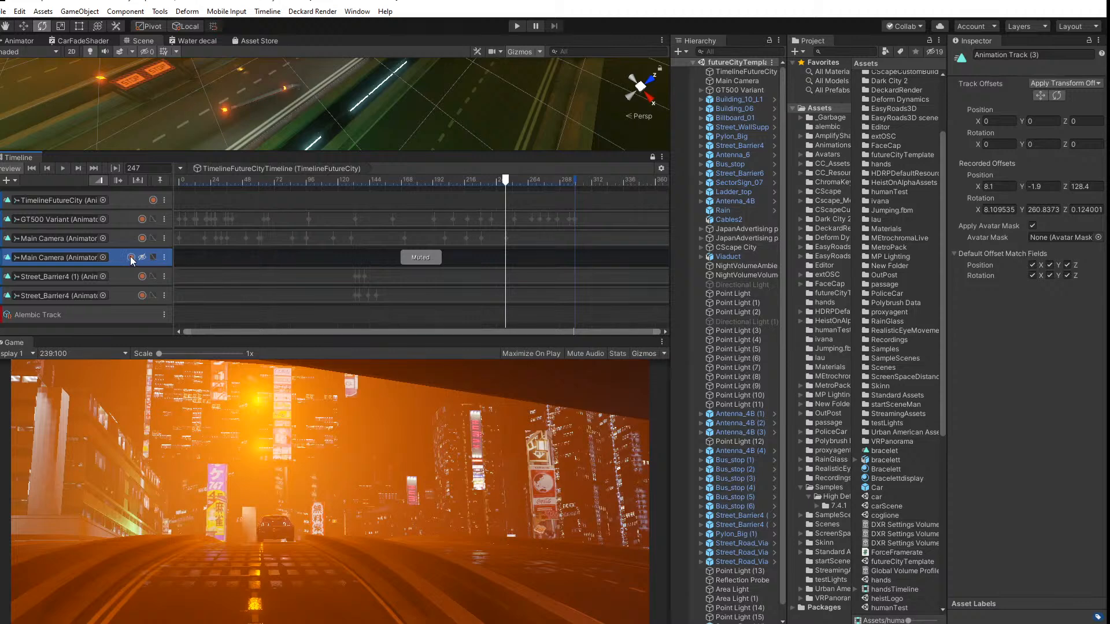
click(142, 239)
click(419, 239)
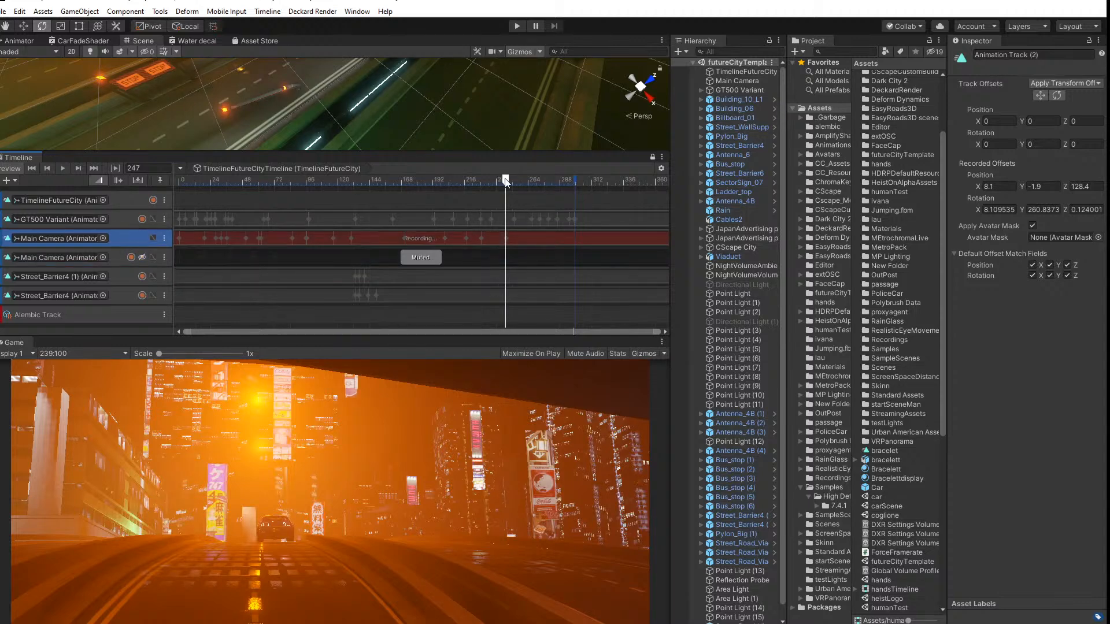
Step: Enlarge the Scene view and reposition Main Camera along the road at frame 277 to key a continued camera move
drag(532, 184, 544, 187)
right_drag(217, 104, 113, 43)
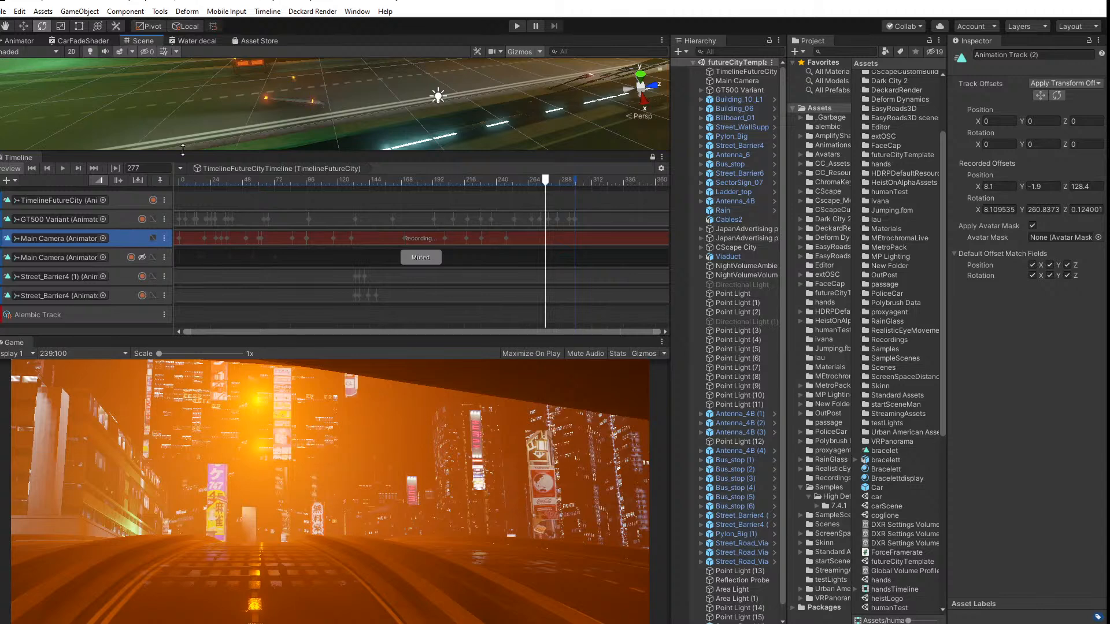
drag(192, 154, 192, 216)
double_click(57, 301)
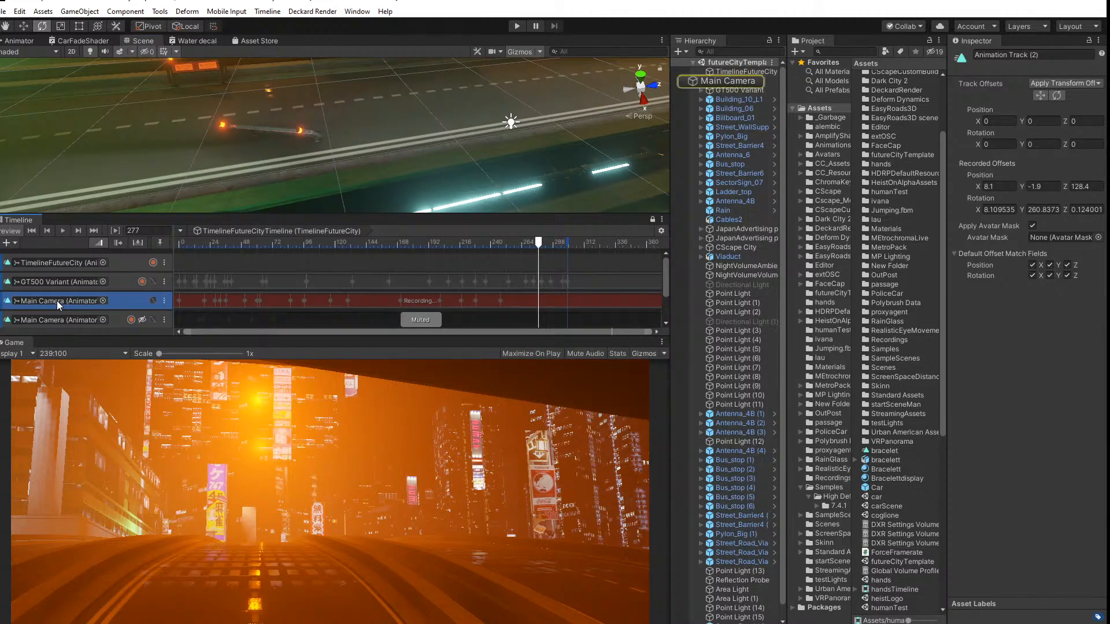
double_click(746, 81)
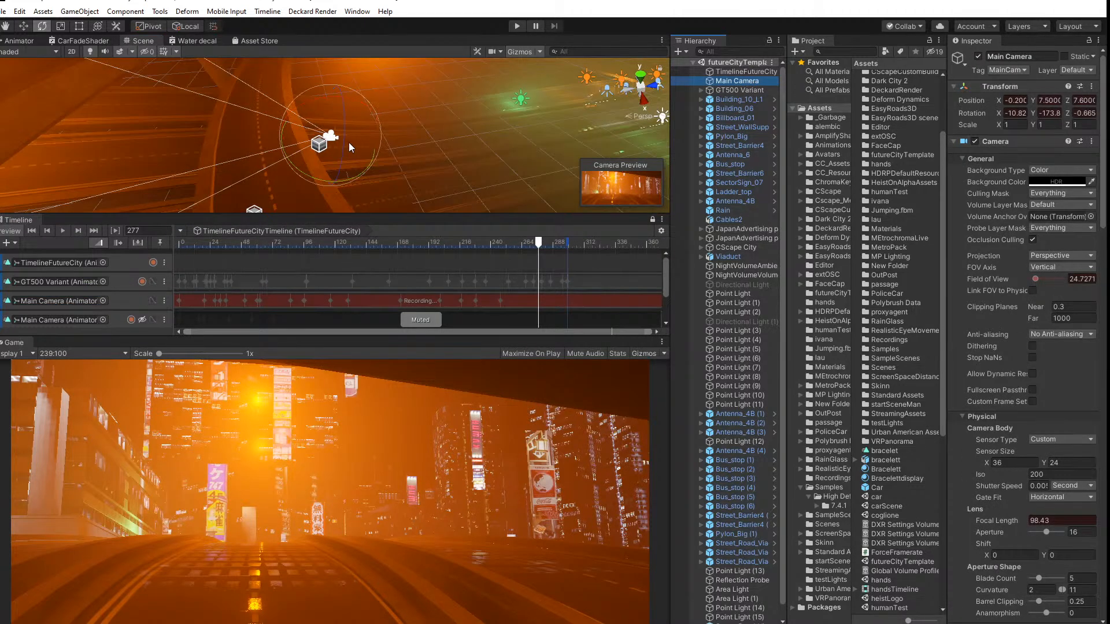
middle_drag(143, 86, 394, 115)
drag(462, 140, 134, 117)
drag(193, 99, 161, 114)
right_drag(281, 157, 203, 148)
middle_drag(203, 148, 321, 231)
drag(366, 175, 266, 164)
right_drag(274, 162, 238, 161)
drag(406, 148, 397, 140)
Step: Play back the camera animation and scrub back to frame 231 to review how it follows the car
drag(539, 245, 295, 245)
key(space)
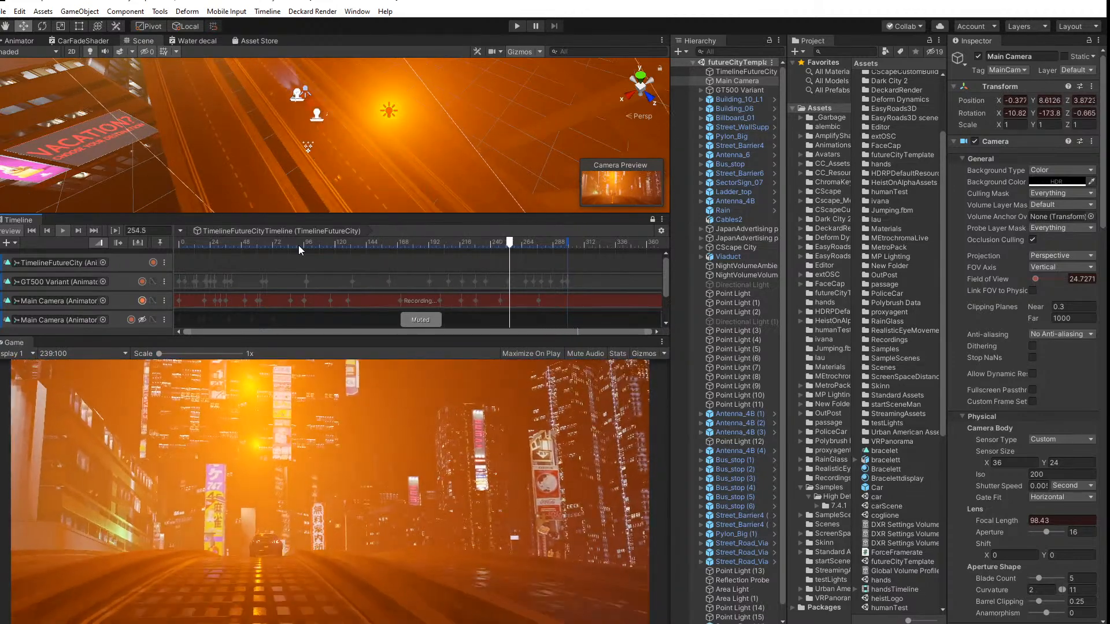
key(space)
click(496, 246)
mouse_move(496, 245)
mouse_down()
mouse_move(452, 248)
mouse_move(482, 261)
mouse_up()
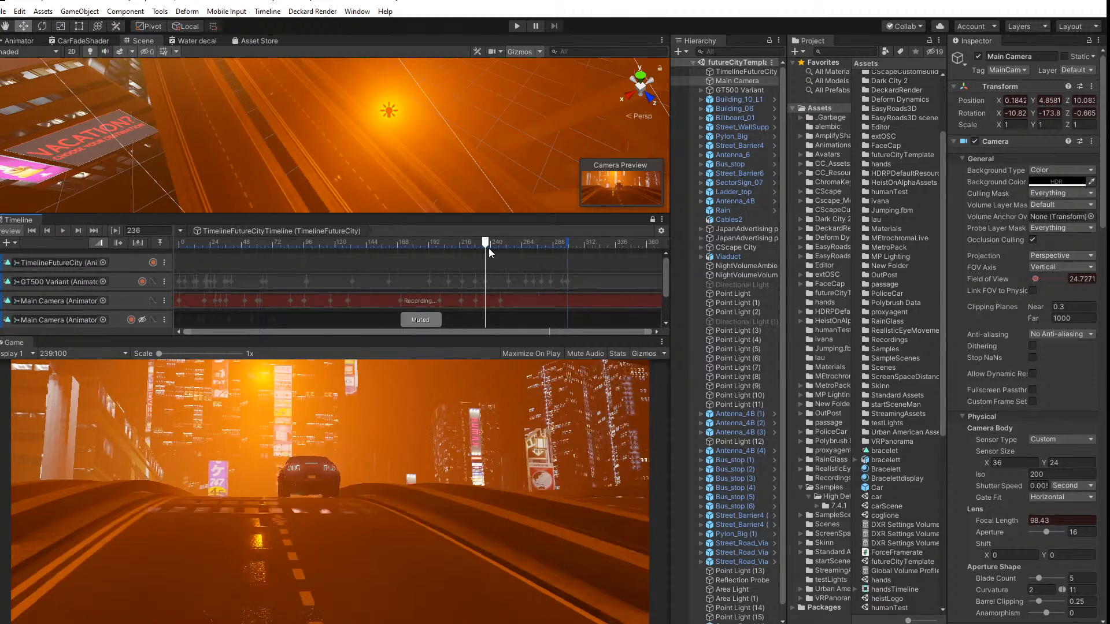
mouse_move(488, 248)
mouse_down()
mouse_move(462, 245)
mouse_move(510, 249)
mouse_move(480, 251)
mouse_up()
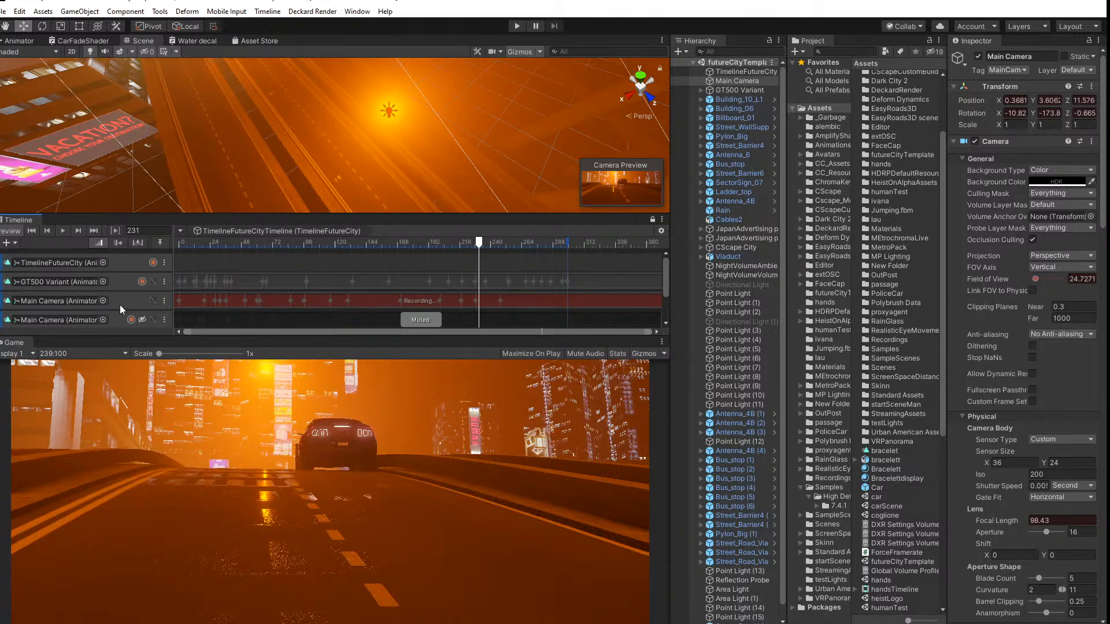
Step: Open Main Camera's recorded animation, expand its rotation keys and go to about frame 228
double_click(268, 300)
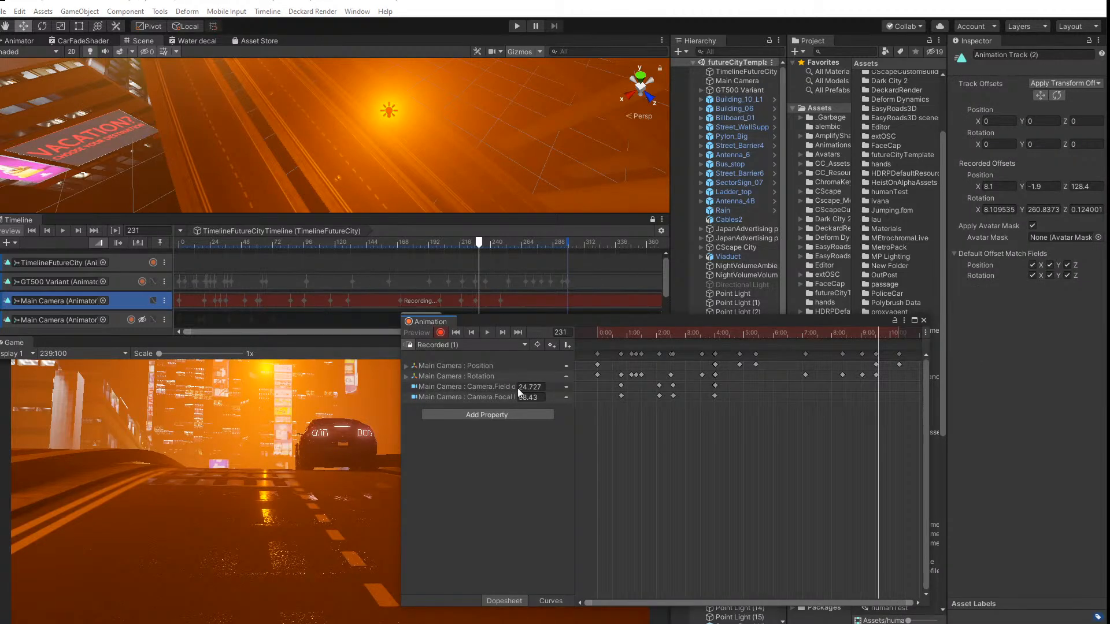
click(407, 377)
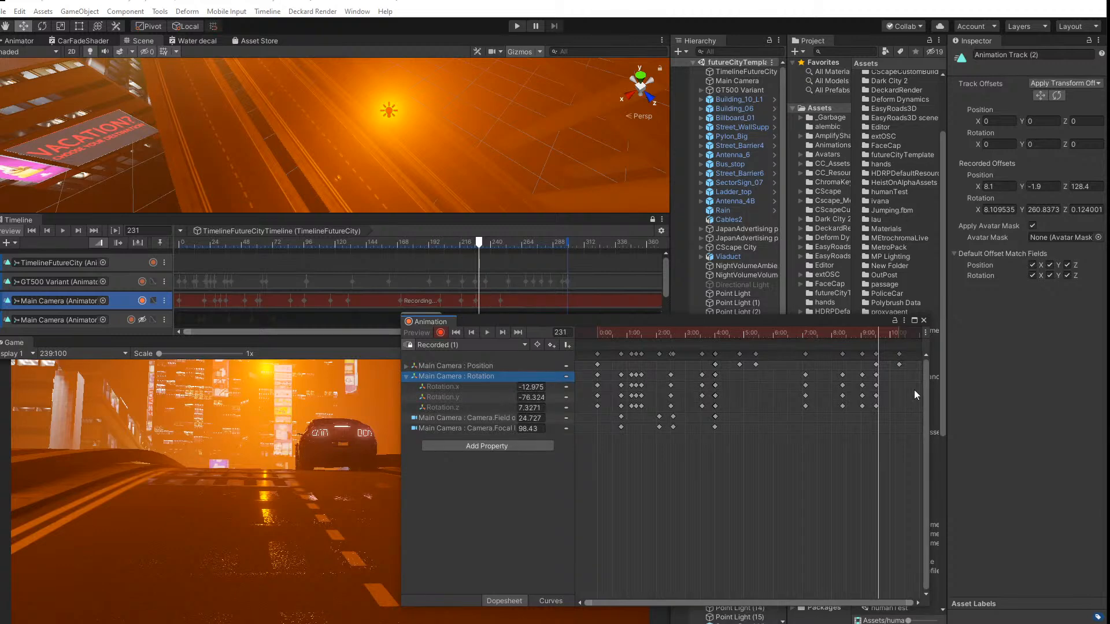
drag(879, 339, 886, 355)
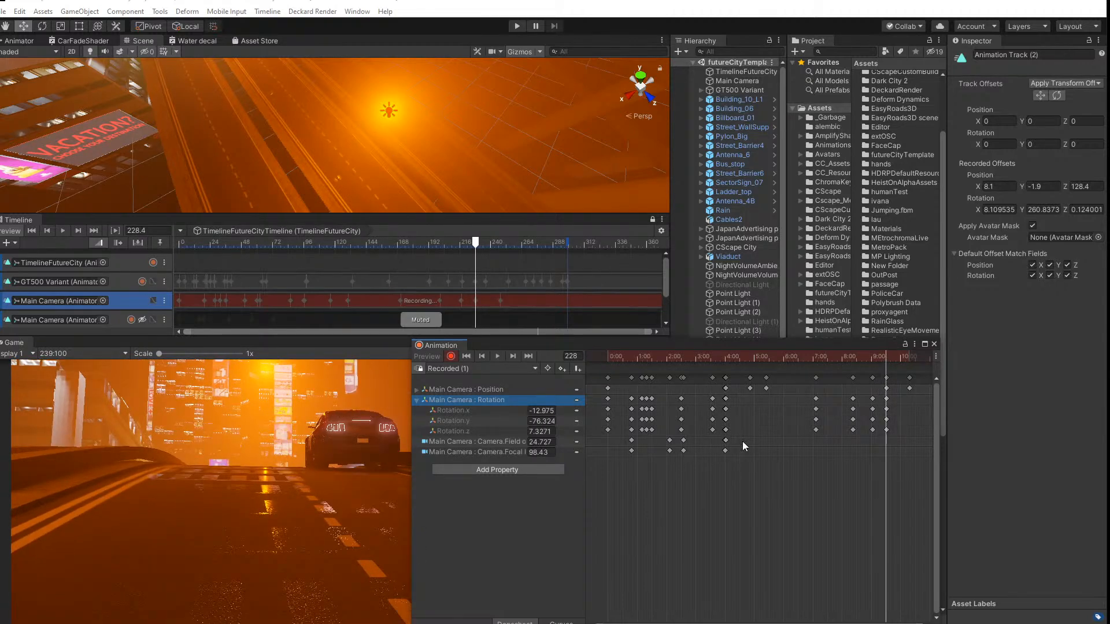
Step: Copy Main Camera's Field of View and Focal Length keys from about 4:00 to about frame 228, and go to frame 240
drag(742, 437, 713, 456)
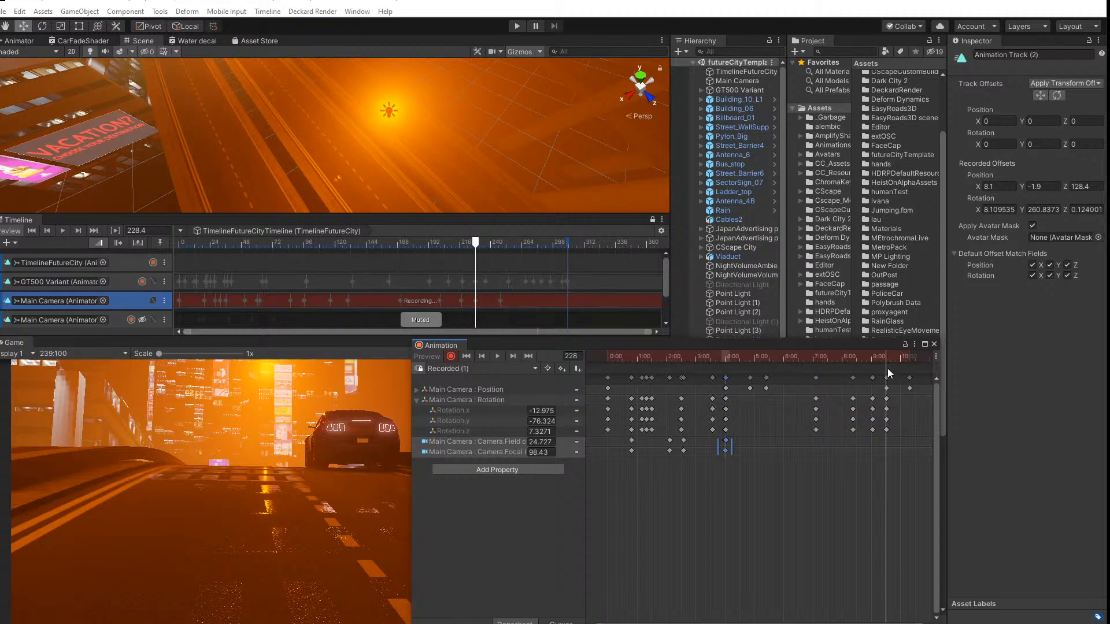
drag(886, 360, 901, 362)
key(ctrl+v)
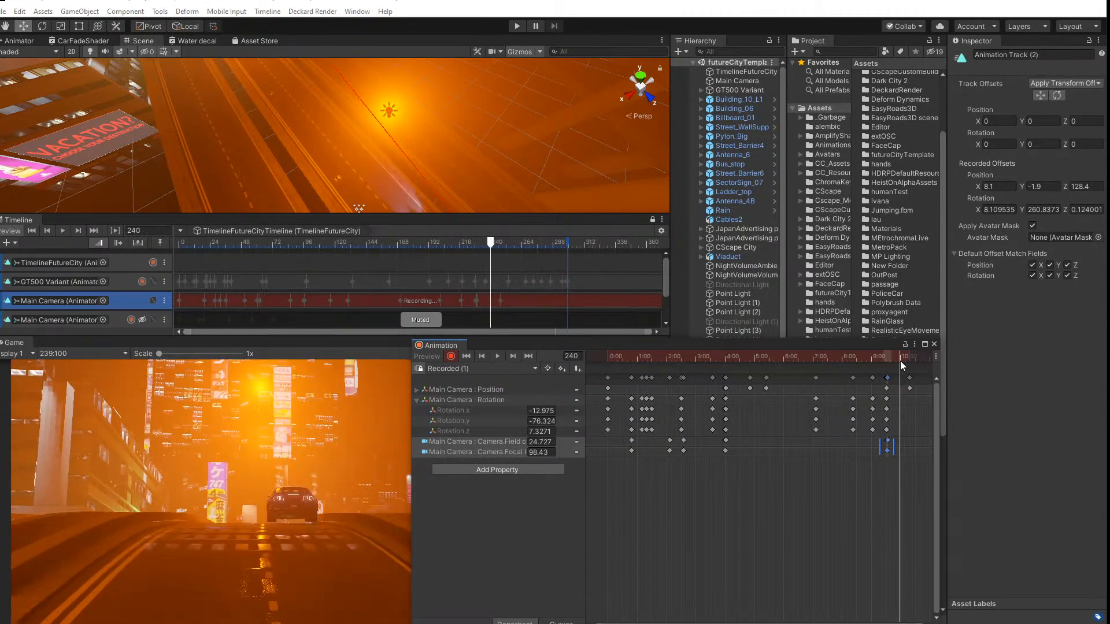
Step: Set Main Camera's Field of View to about 11.69 at frame 240 and play back the zoom
right_drag(414, 140, 428, 102)
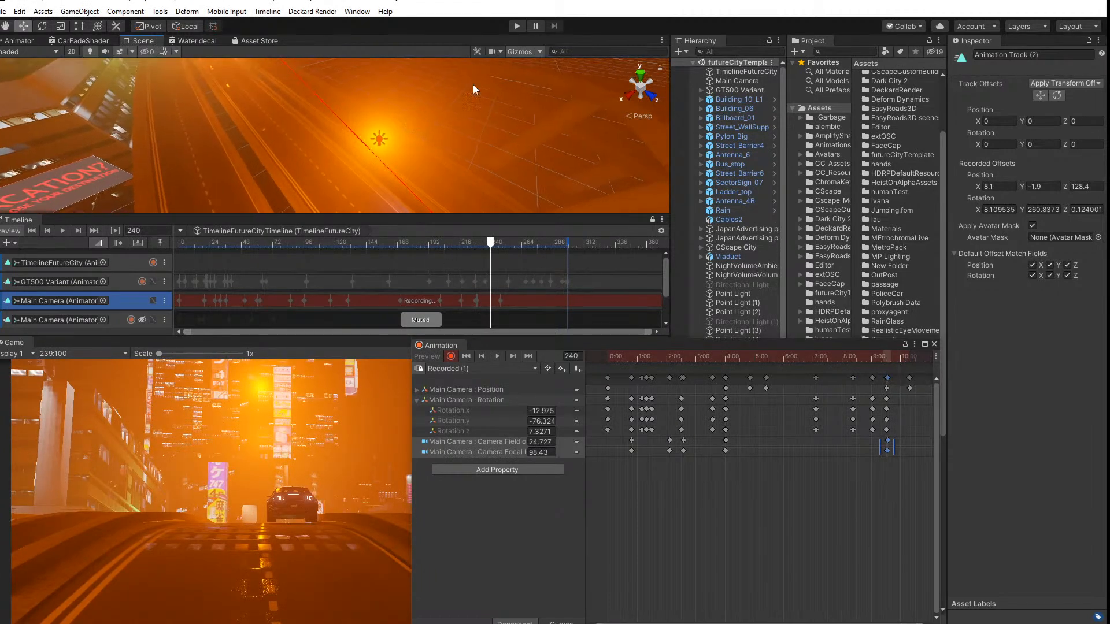
click(748, 85)
key(f)
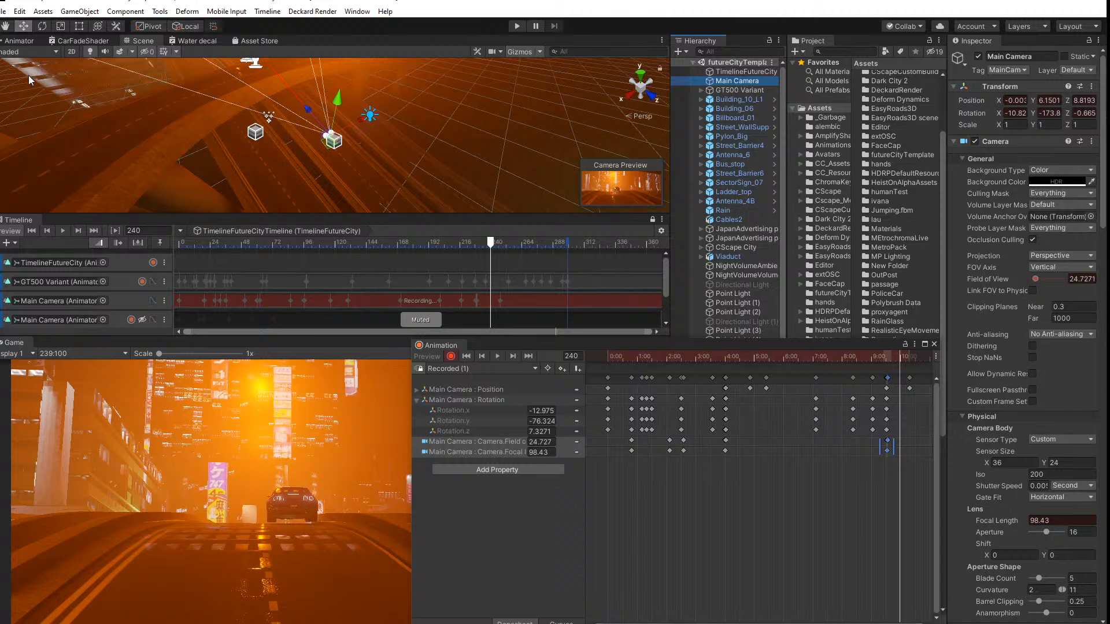
right_drag(241, 140, 206, 27)
drag(337, 100, 307, 104)
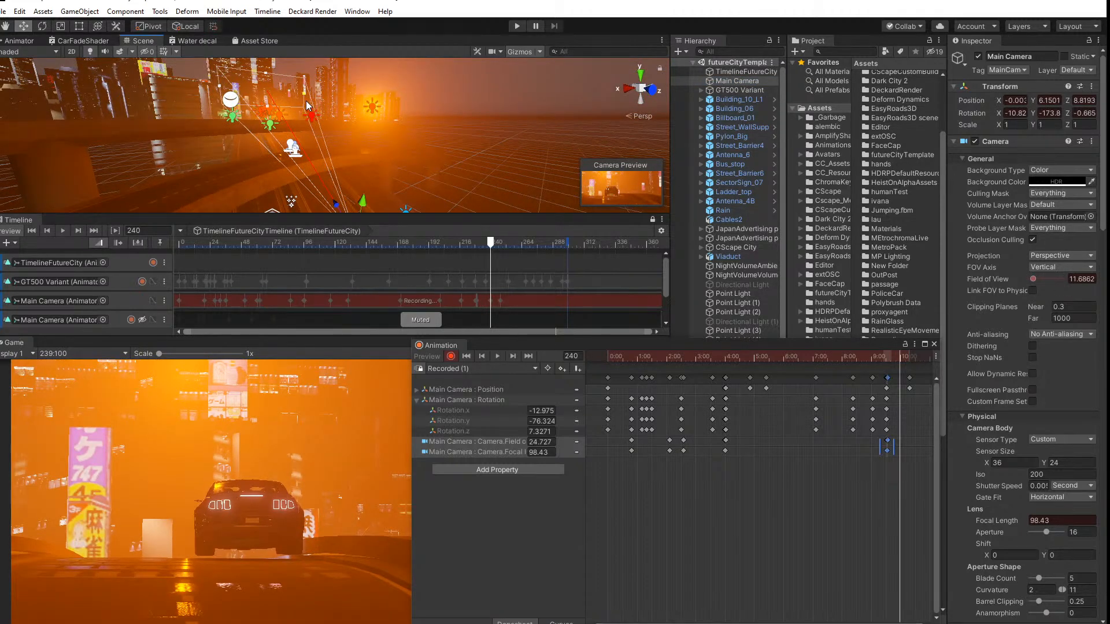
drag(492, 244, 446, 241)
key(space)
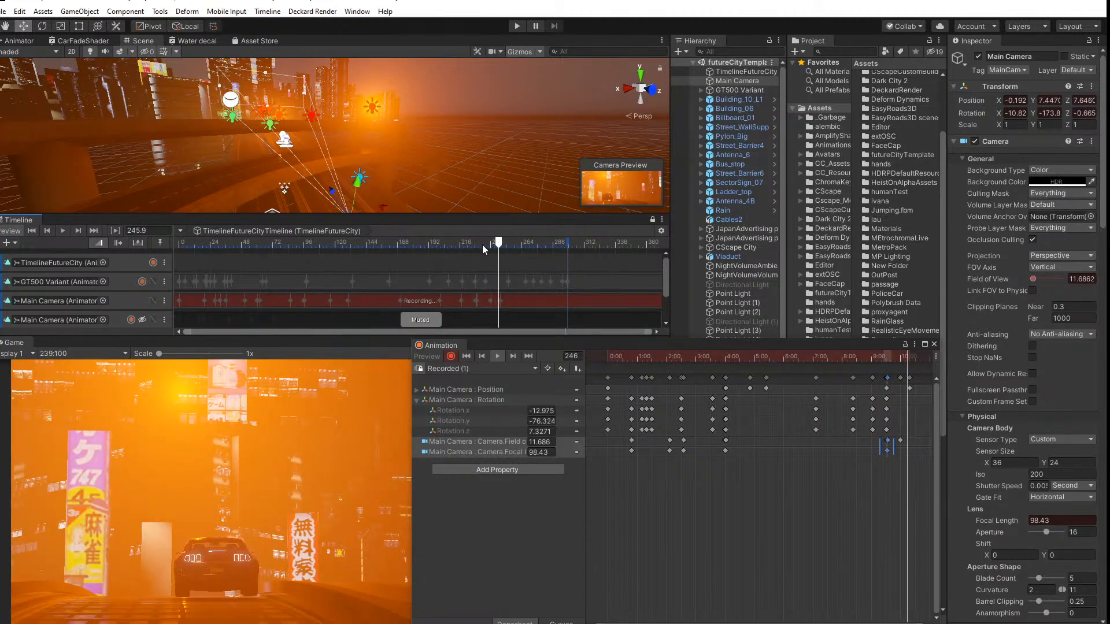
Step: Undo the Field of View change at frame 240 and the pasted Field of View and Focal Length keys
key(ctrl+z)
drag(881, 355, 899, 385)
key(ctrl+z)
key(ctrl+z)
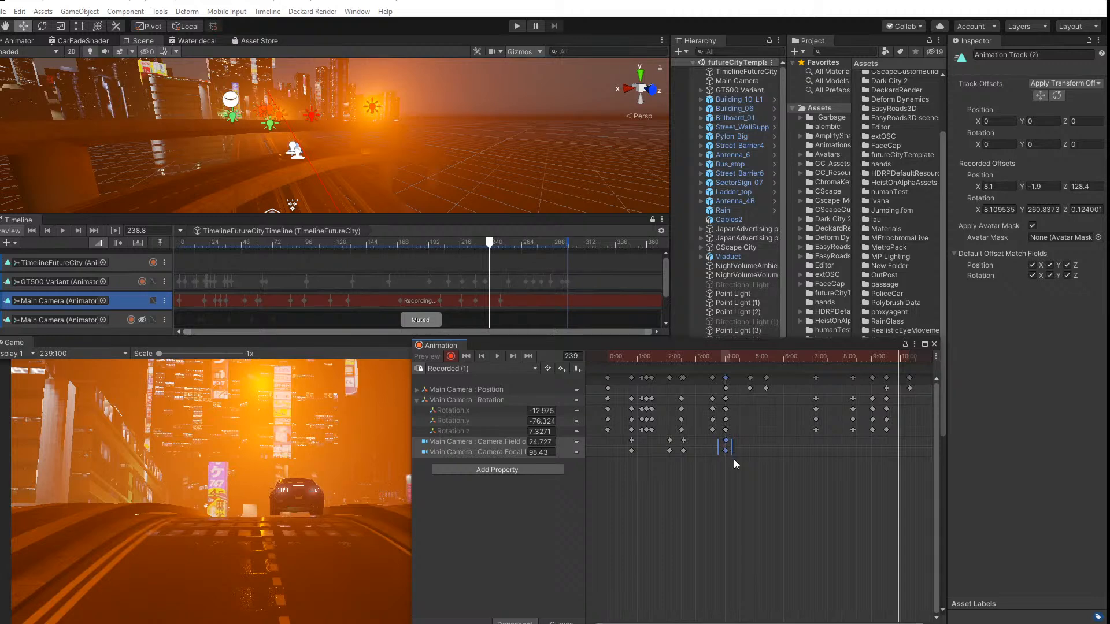
Step: Copy only Main Camera's Field of View key from about 4:00 to the keys near frame 229, and go to frame 243
click(781, 479)
scroll(716, 447, up, 15)
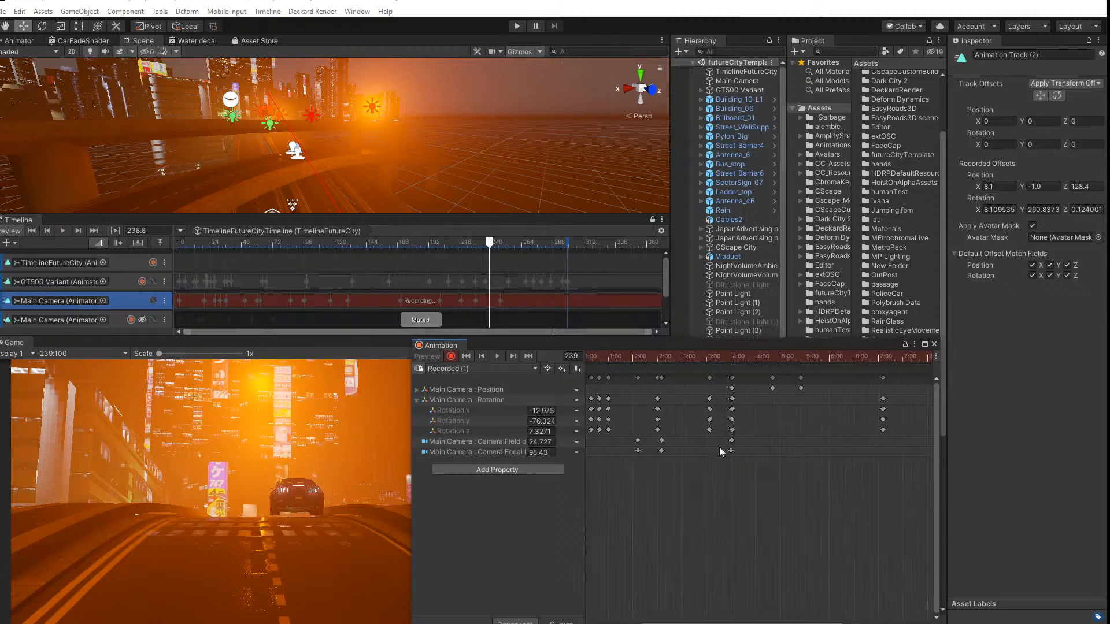
middle_drag(662, 457, 793, 469)
click(753, 441)
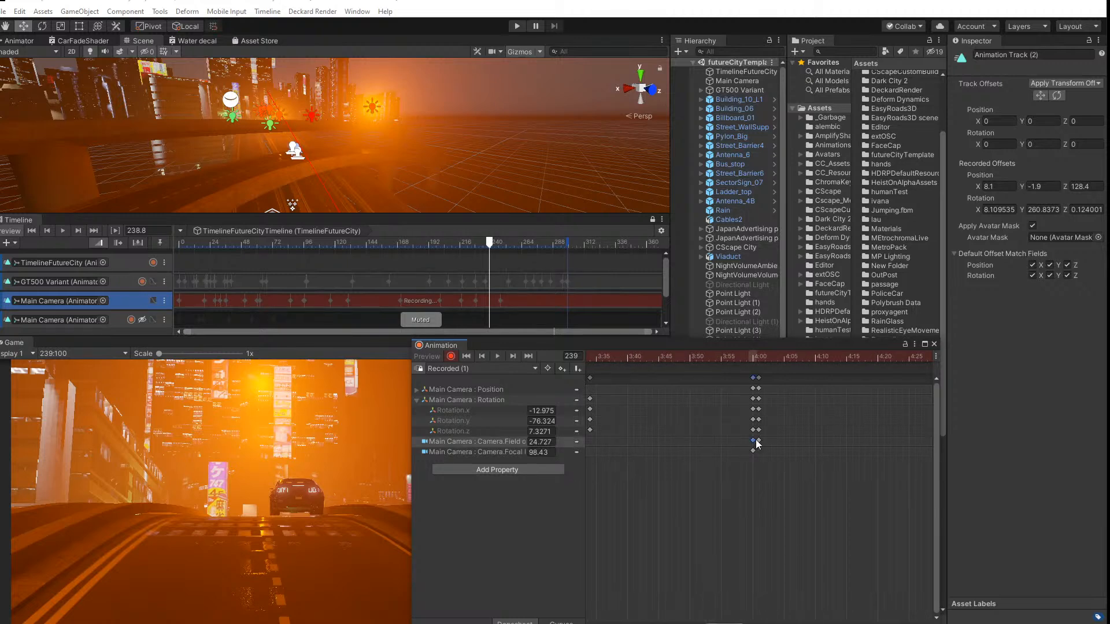
click(752, 358)
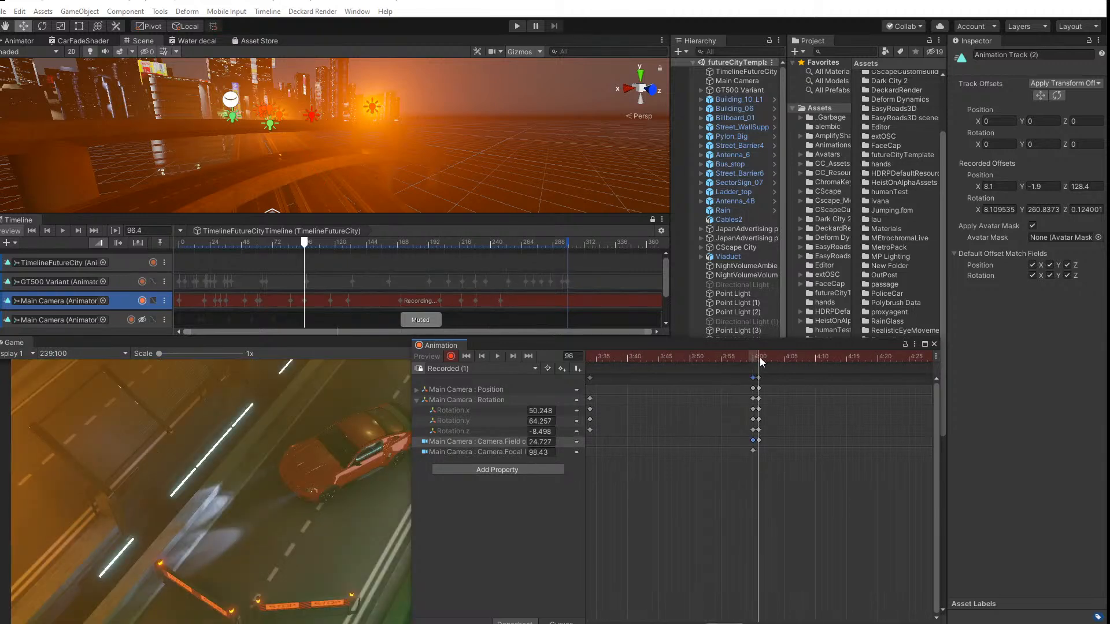
click(757, 358)
scroll(823, 486, down, 6)
middle_drag(658, 515, 611, 503)
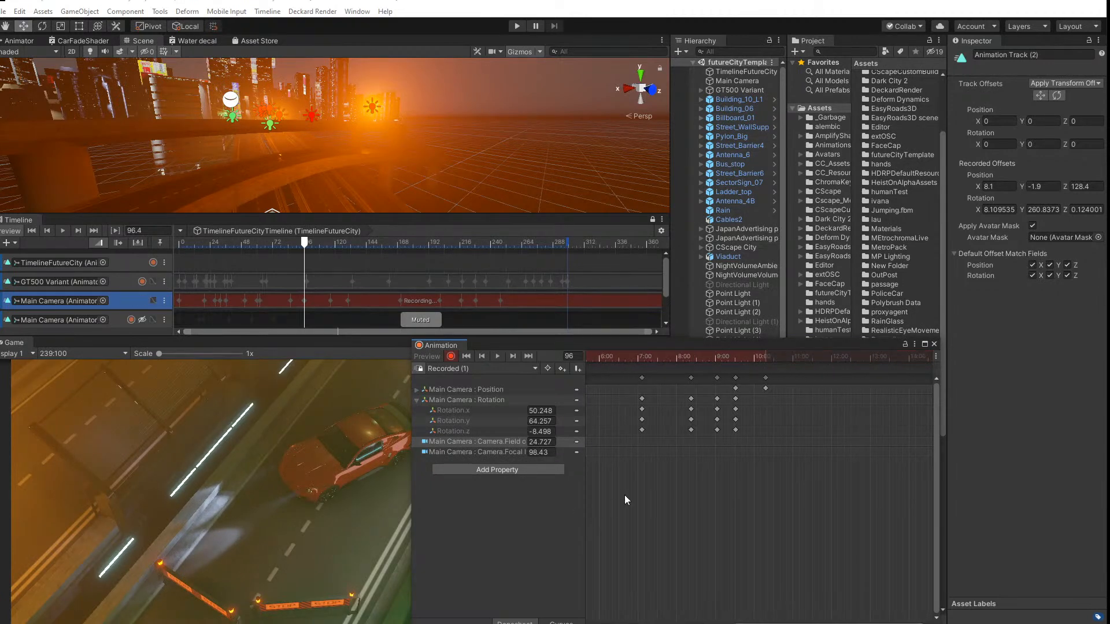
drag(726, 361, 761, 363)
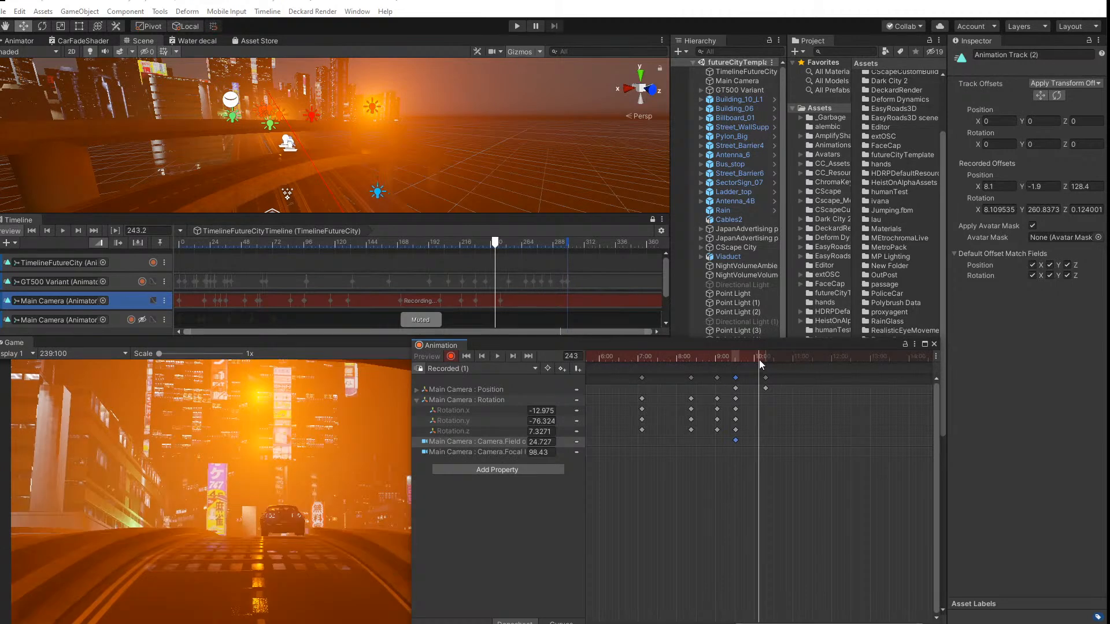
Step: Try a closing zoom at frame 243 with Main Camera's Field of View at about 8.95 and its rotation adjusted to frame the car
click(737, 81)
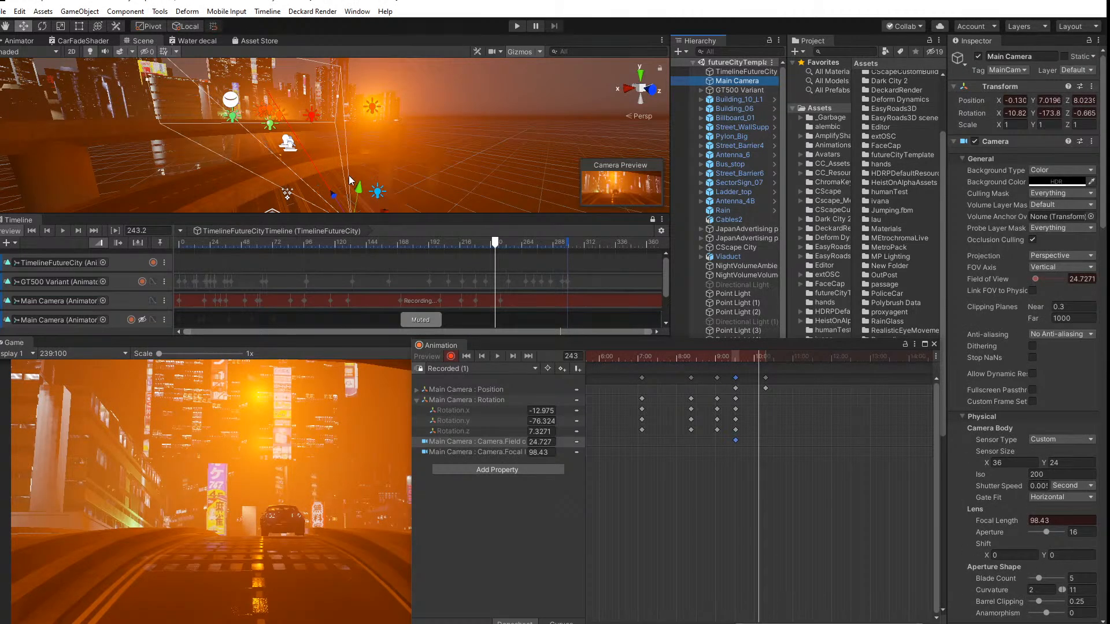
drag(339, 101, 302, 104)
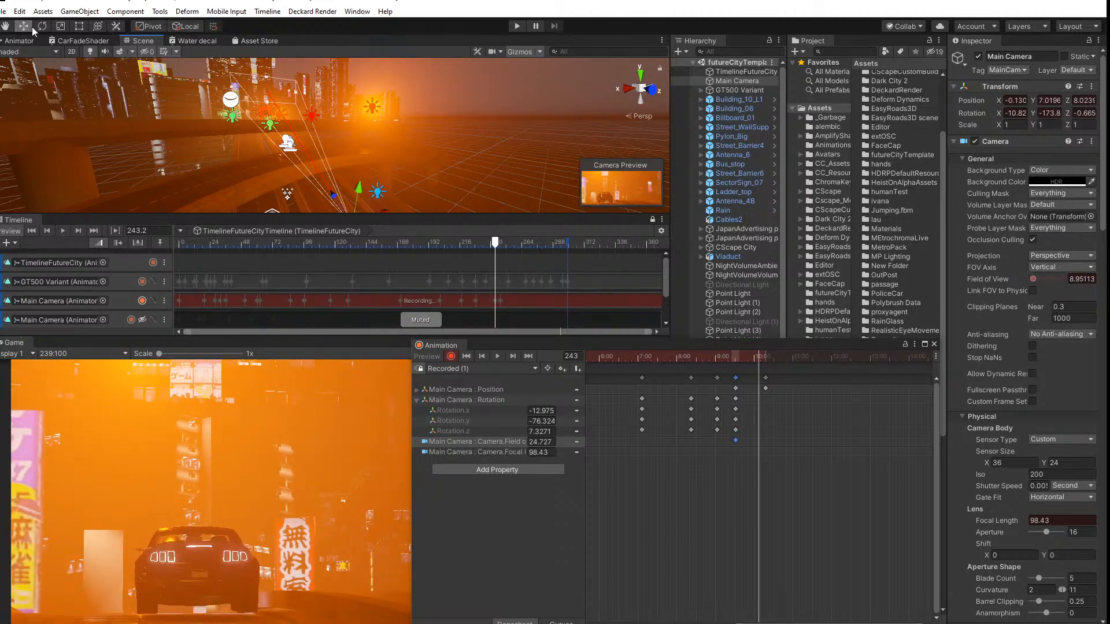
drag(364, 193, 364, 192)
middle_drag(322, 200, 313, 123)
drag(322, 178, 327, 180)
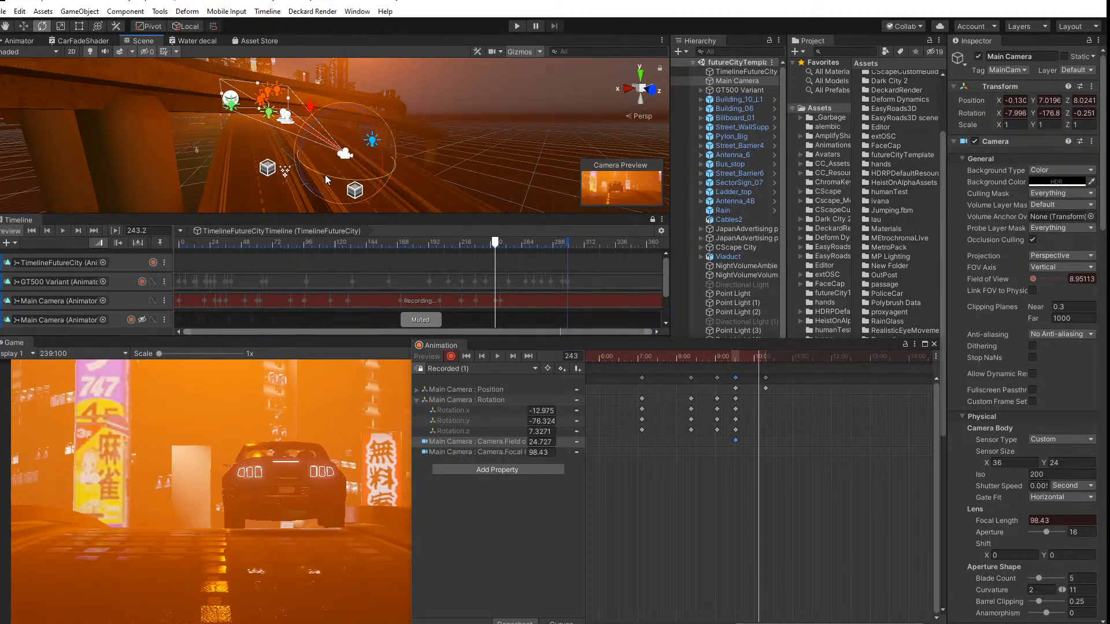
drag(373, 139, 372, 132)
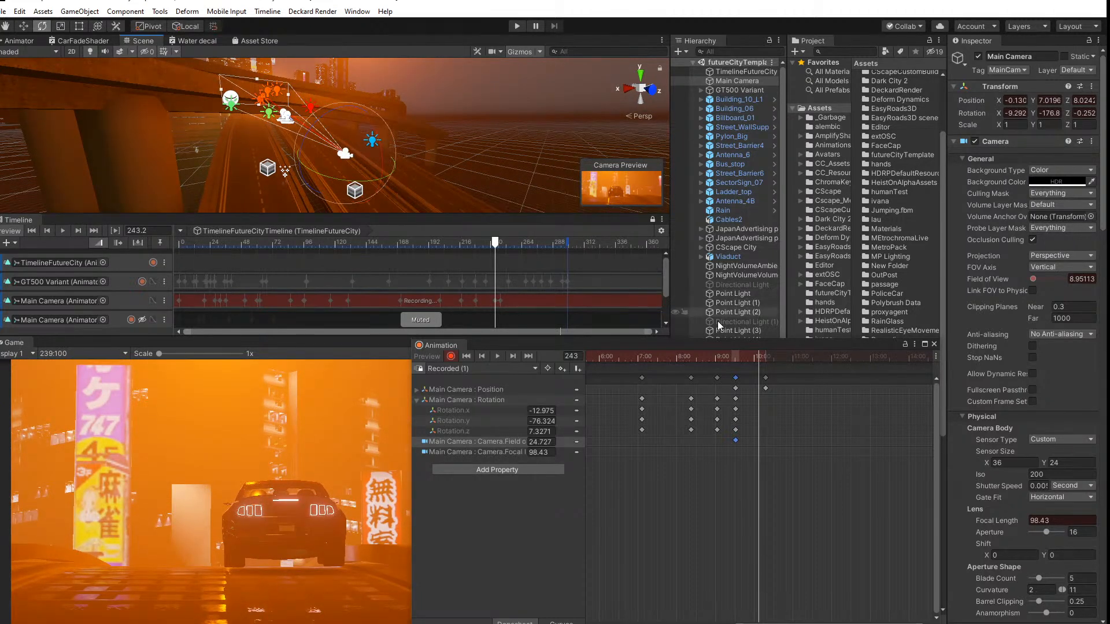
drag(763, 358, 678, 359)
key(space)
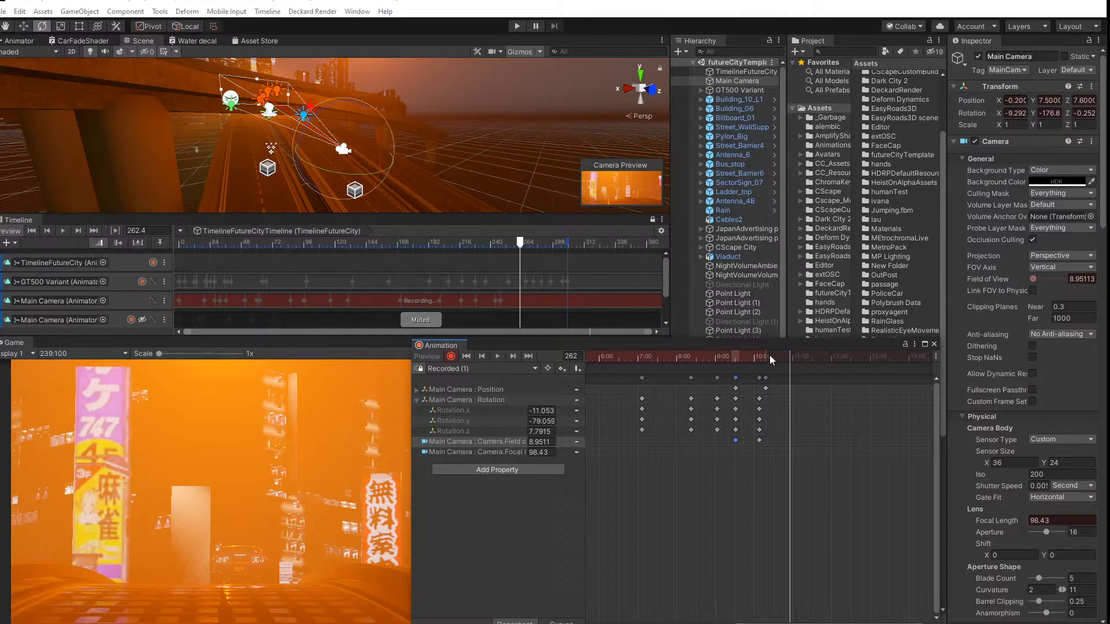
drag(769, 360, 739, 359)
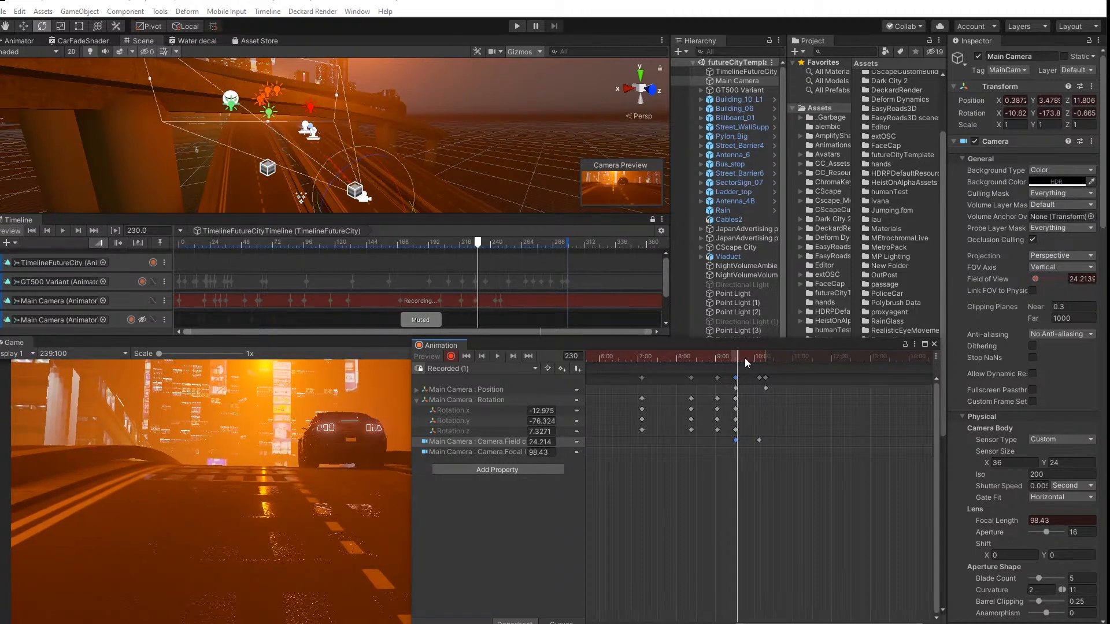
Step: Undo Main Camera's Field of View and rotation changes at frame 243 and play back the closing move
drag(740, 358, 765, 387)
key(ctrl+z)
key(space)
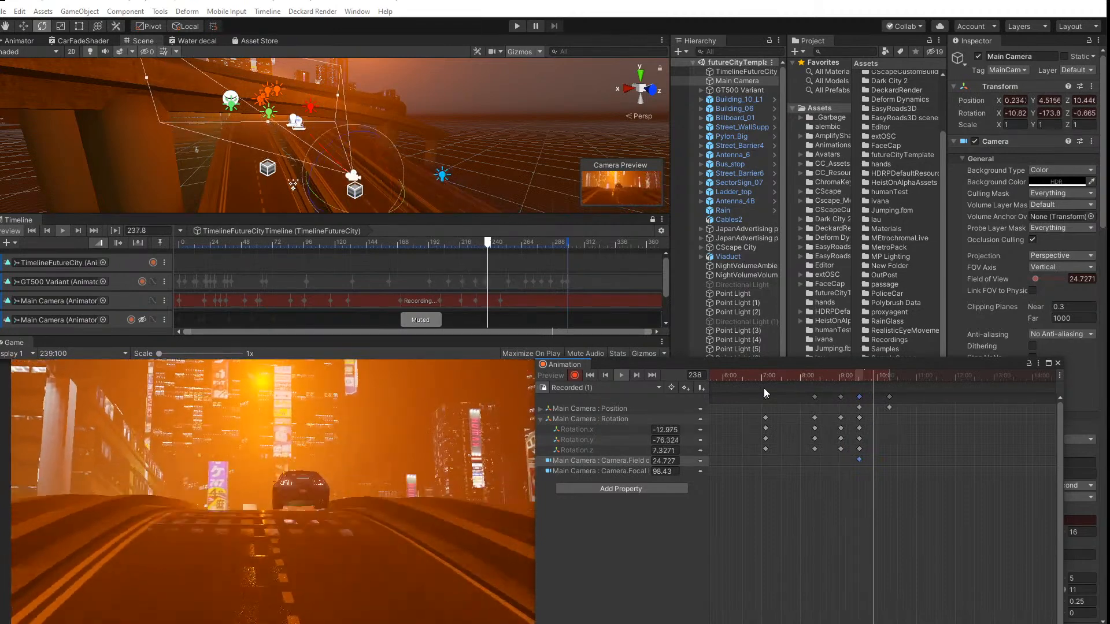
Step: Move Main Camera's last position key to about frame 322, review the slower move and go to frame 322
drag(885, 414, 1011, 407)
drag(911, 377, 855, 380)
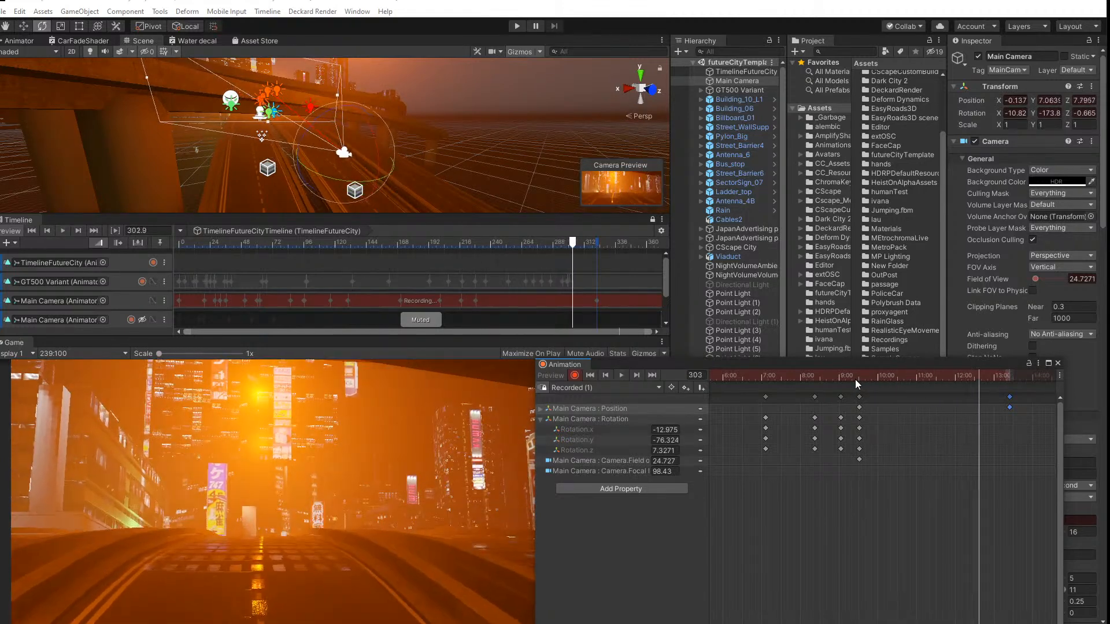
drag(906, 377, 748, 382)
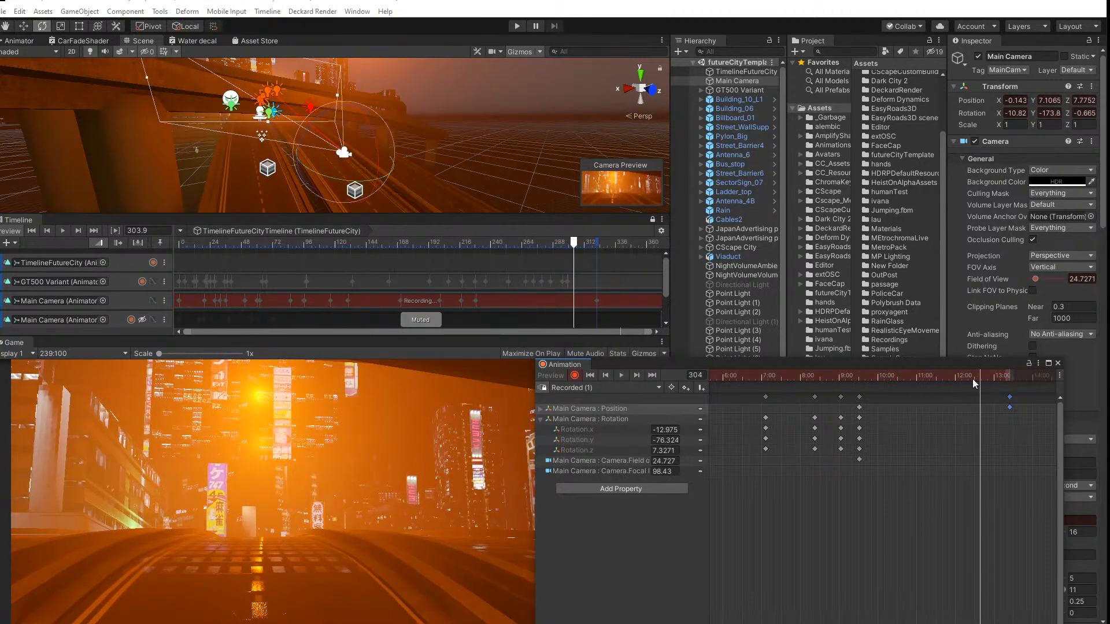
drag(984, 374, 1010, 376)
click(638, 417)
click(640, 409)
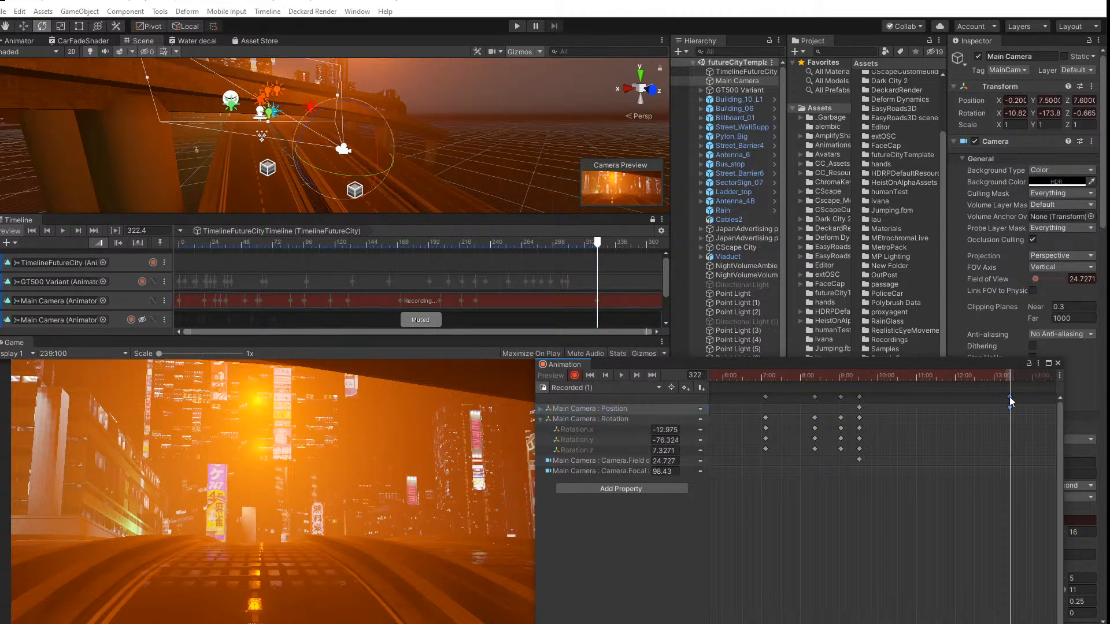
Step: Adjust the final keys of Main Camera's position curves near frame 322 in the curve view and play back the move
click(691, 623)
scroll(911, 497, down, 15)
middle_drag(910, 495, 913, 458)
scroll(876, 480, up, 5)
click(911, 413)
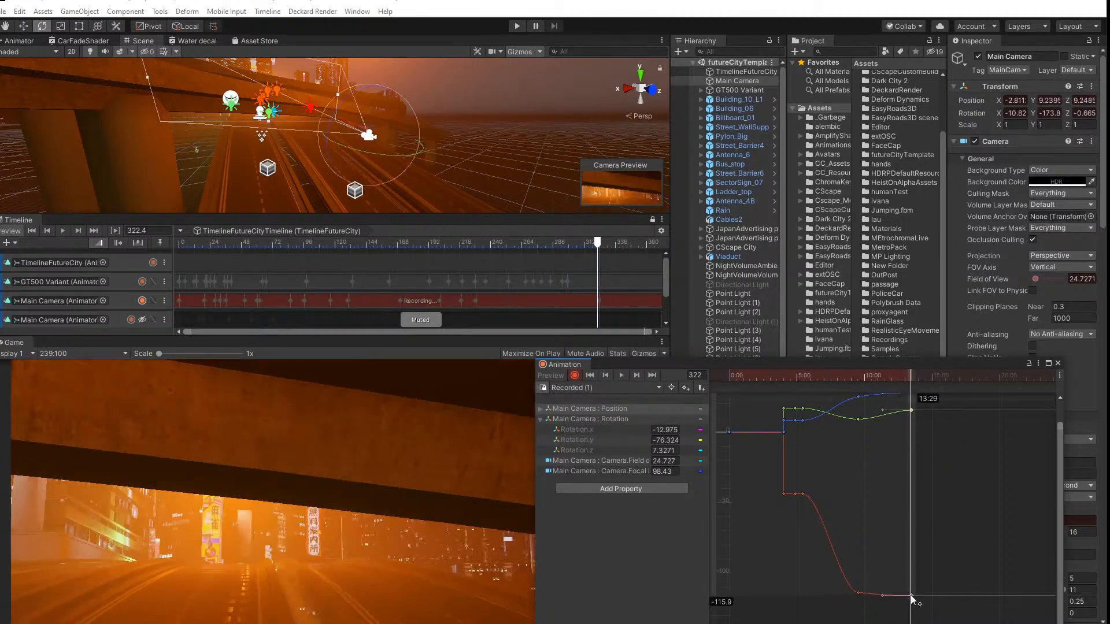
middle_drag(904, 397, 906, 445)
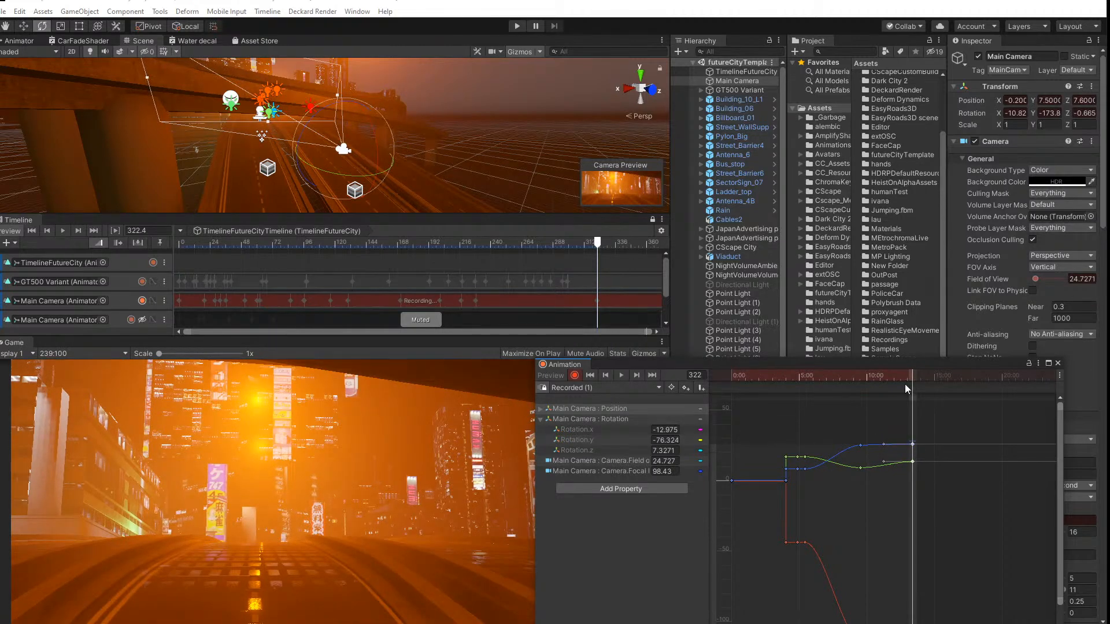
drag(910, 373, 855, 373)
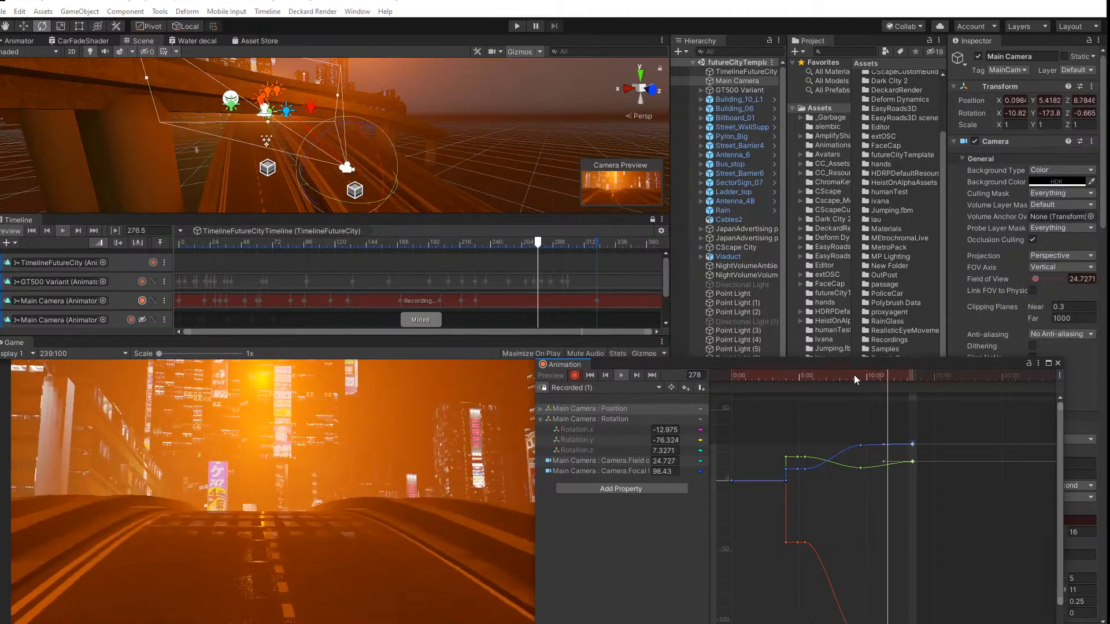
drag(886, 375, 686, 383)
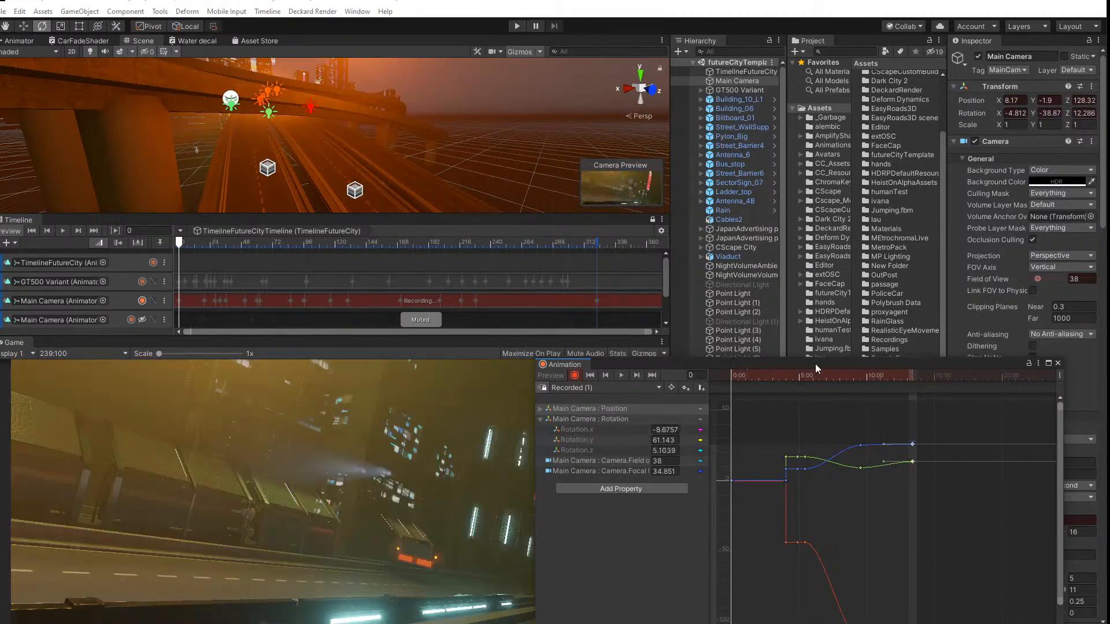
Step: Close the animation editor, start a Play mode render of the shot, and cancel it to return to editing
click(1058, 363)
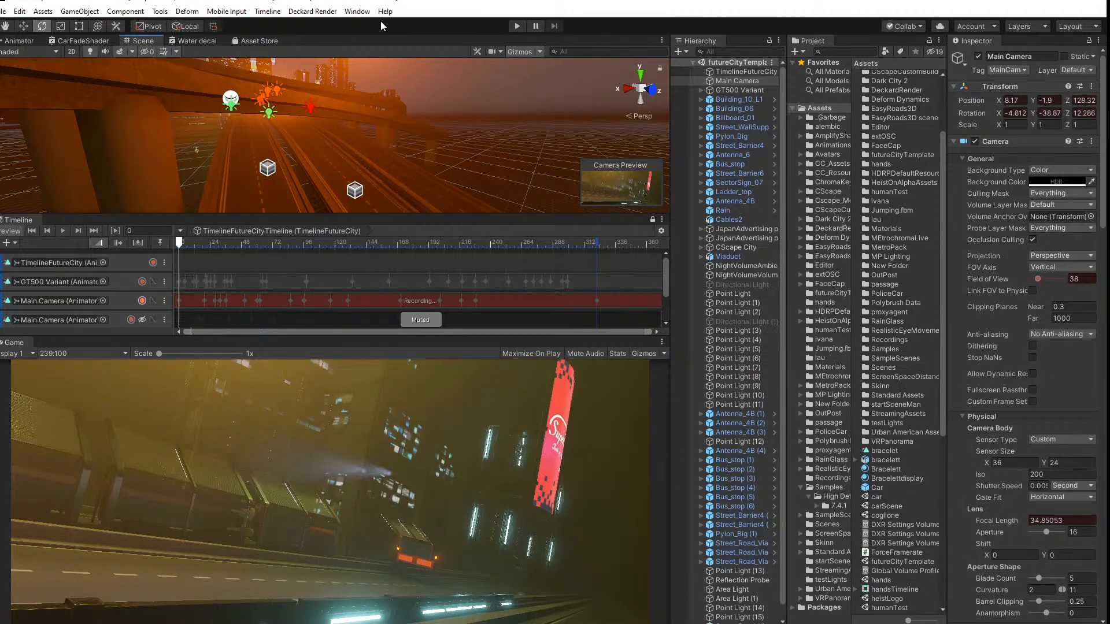
click(516, 26)
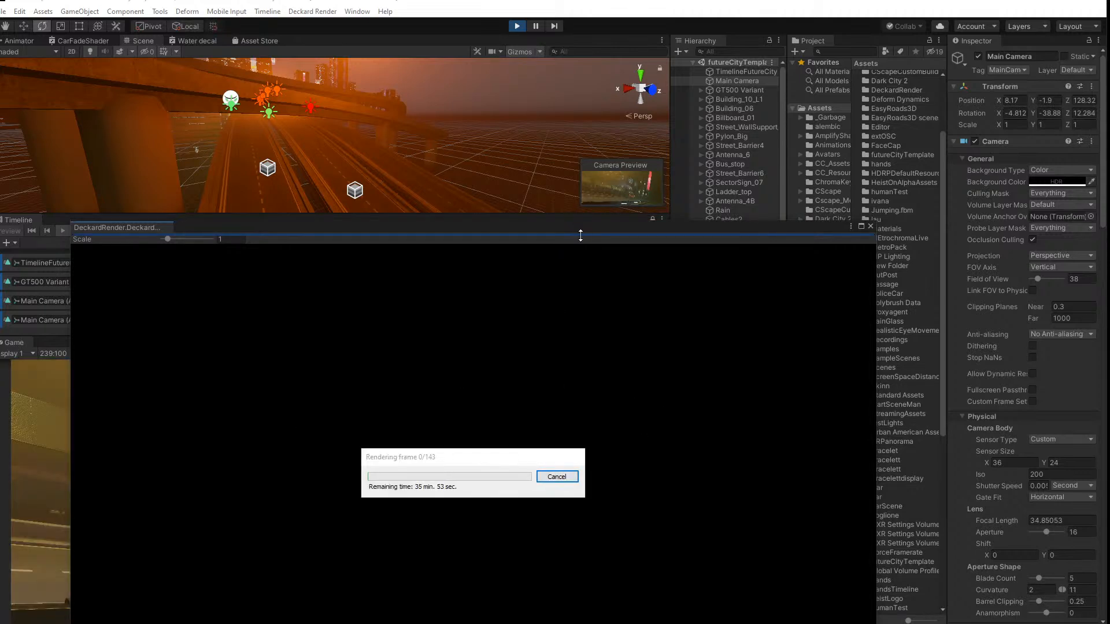
click(557, 478)
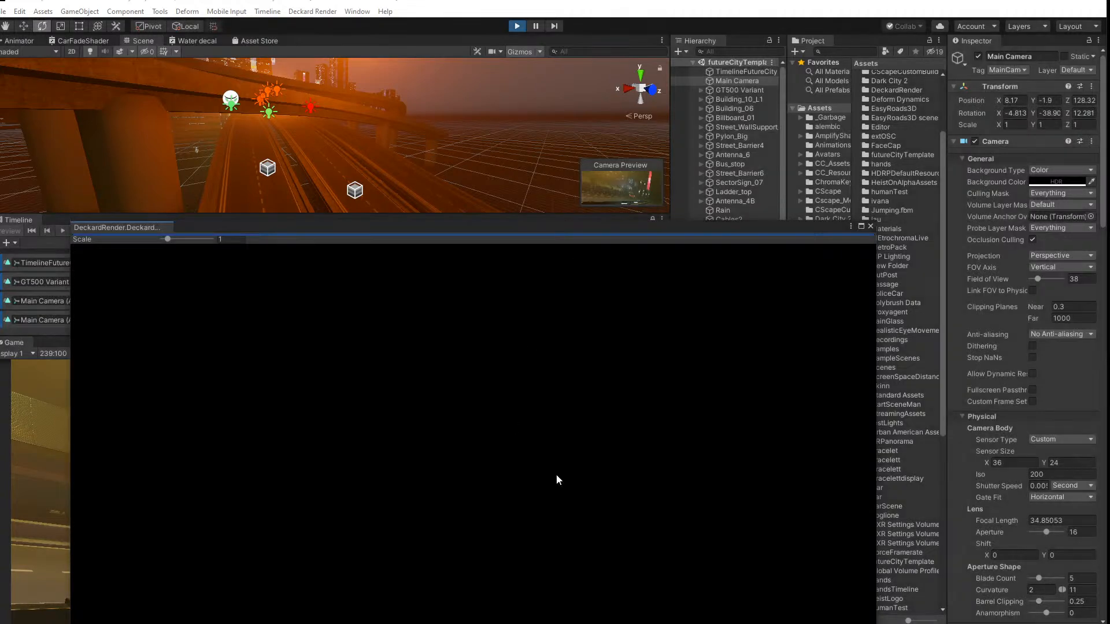
click(870, 226)
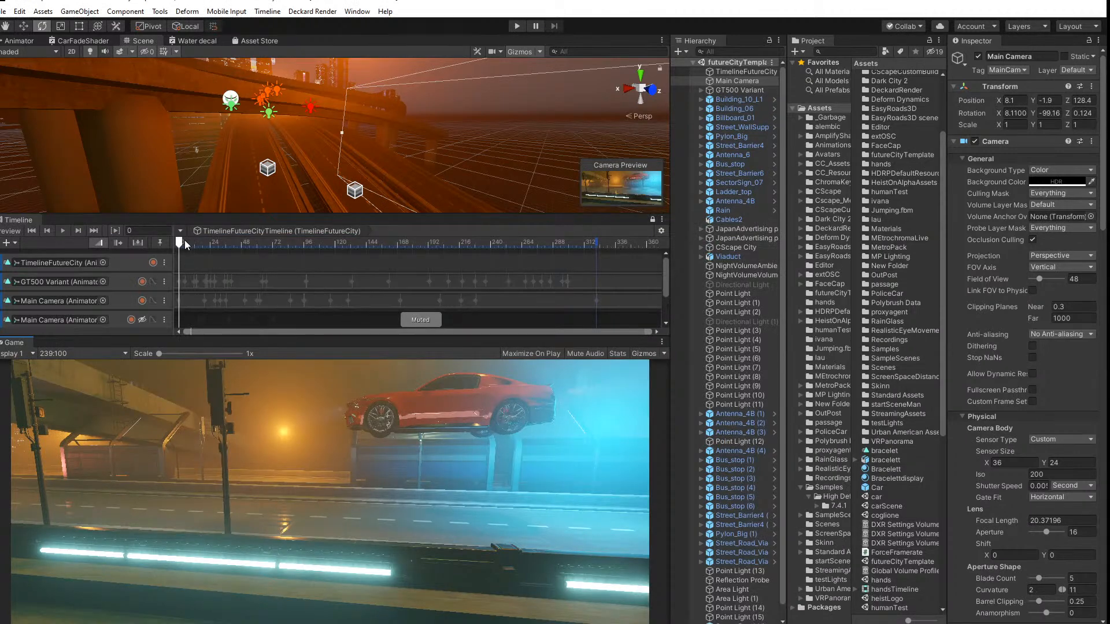
Step: Play back the whole shot from frame 0 in an enlarged Game view and scrub to its ending
drag(185, 240, 127, 244)
click(70, 230)
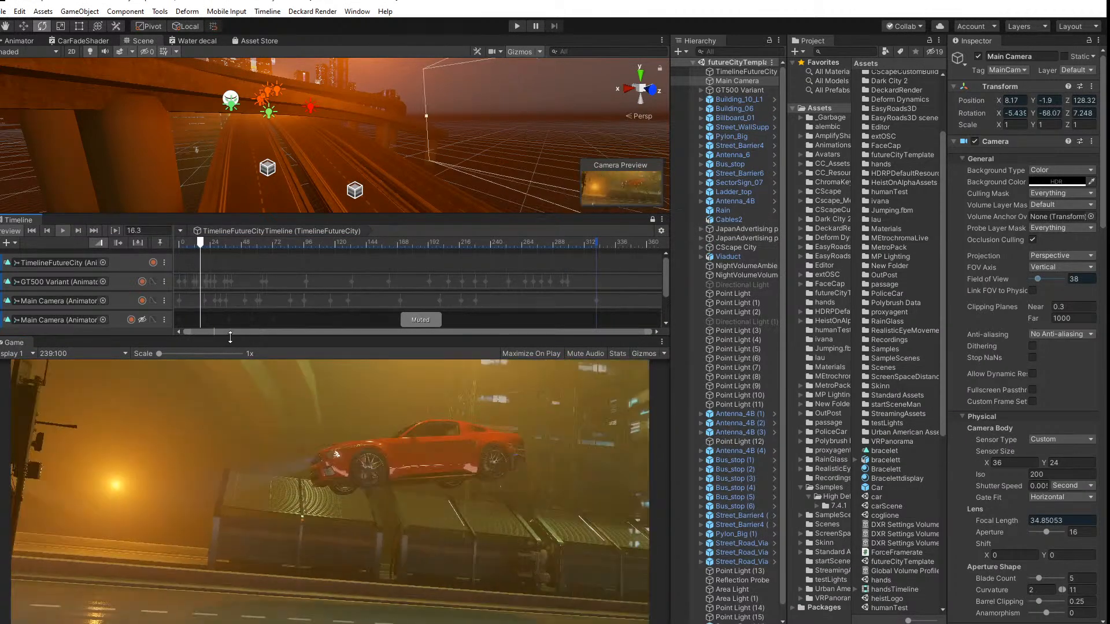
drag(228, 338, 231, 234)
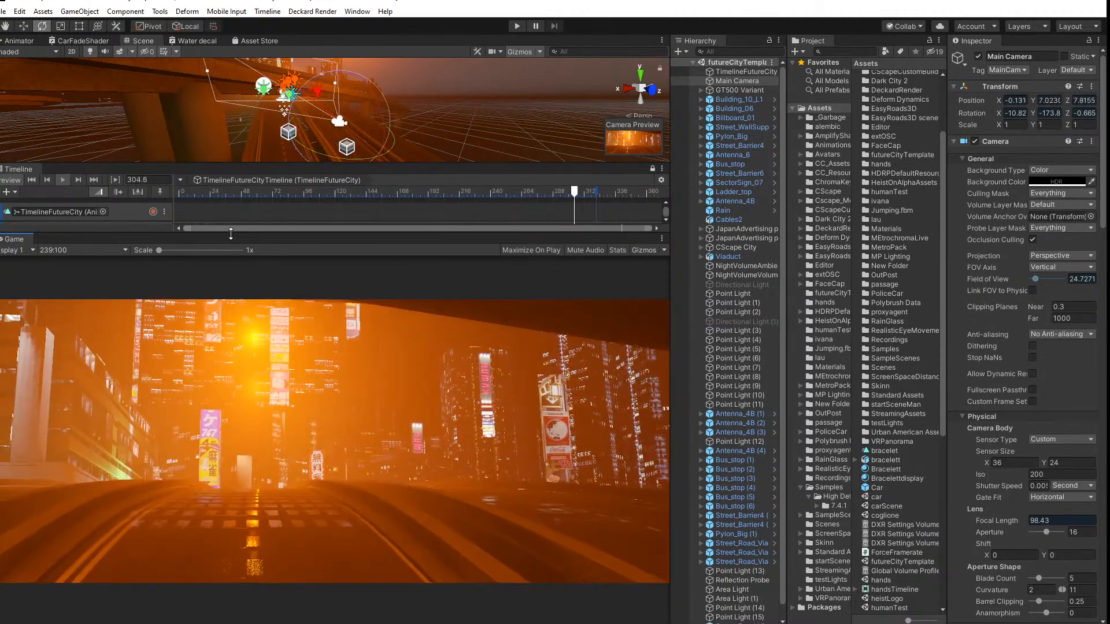
drag(190, 193, 595, 194)
Step: Make the timeline tracks visible again, open Main Camera's recorded animation and go to its last key at frame 322
drag(113, 233, 112, 323)
click(68, 248)
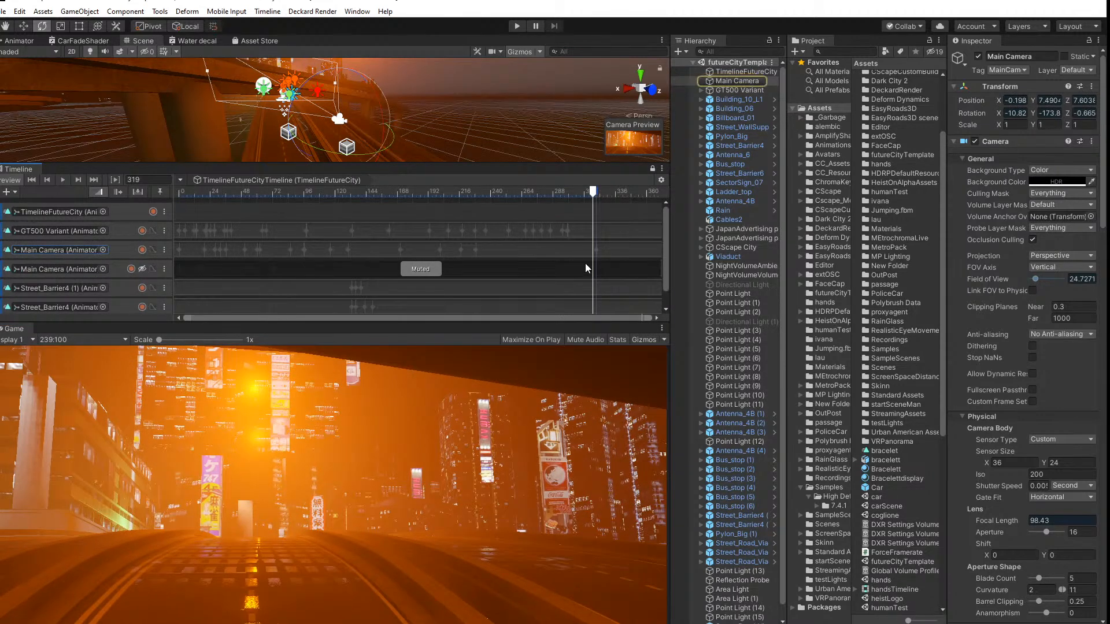
double_click(595, 249)
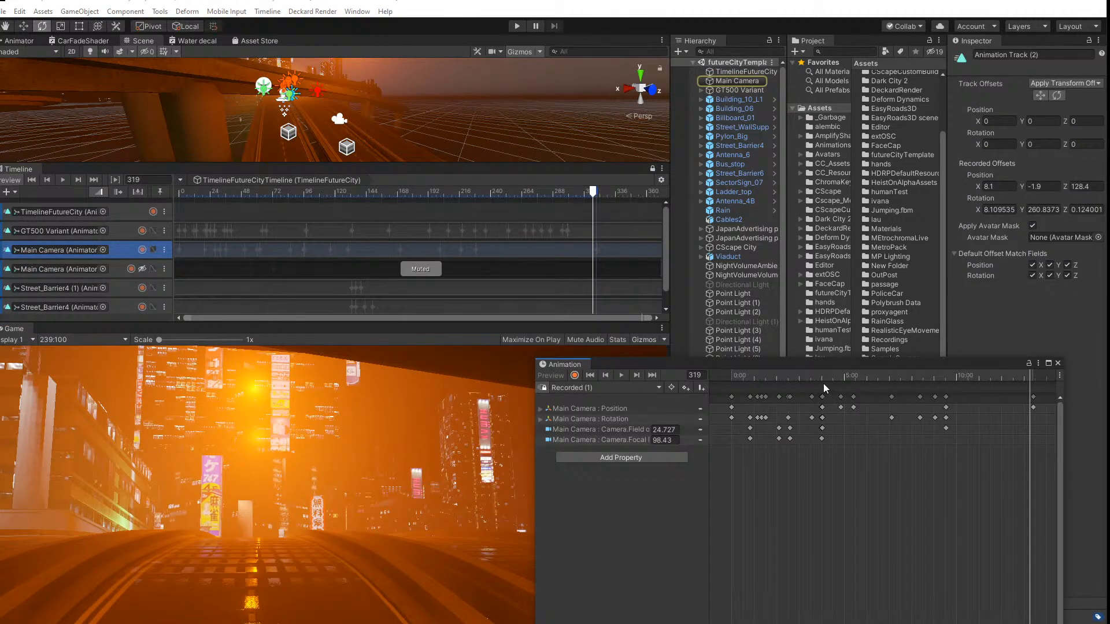
drag(1029, 375, 1034, 375)
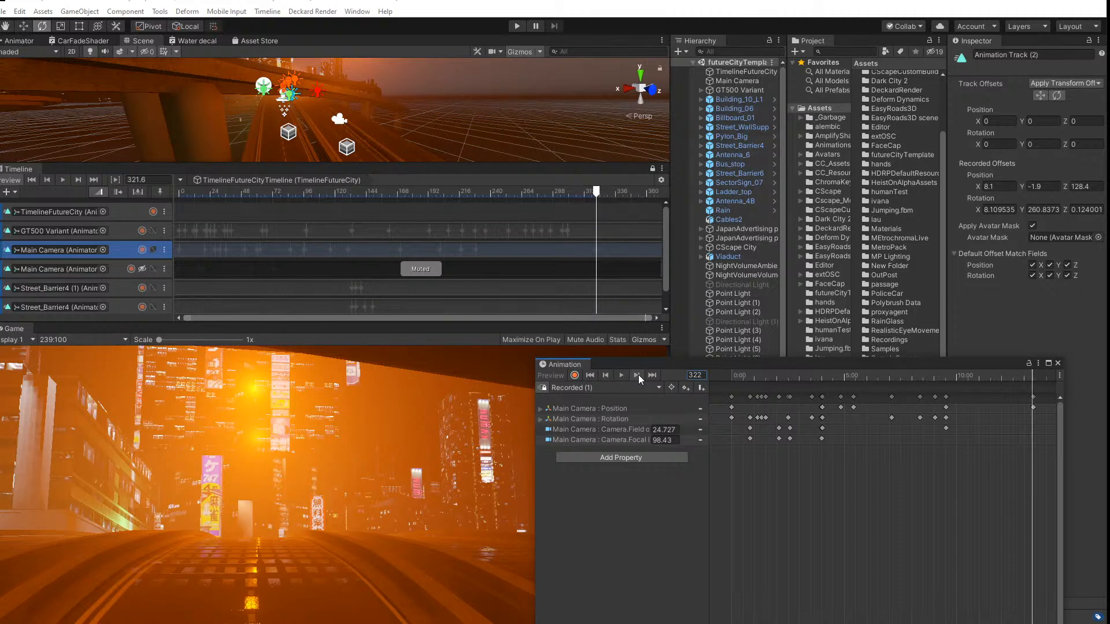
Step: Try moving Main Camera to about position 1.3, 14.8, -30.8 at frame 322 without recording, and scrub the ending
middle_drag(310, 108, 154, 81)
click(734, 83)
alt+drag(154, 81, 382, 109)
scroll(381, 101, down, 4)
key(w)
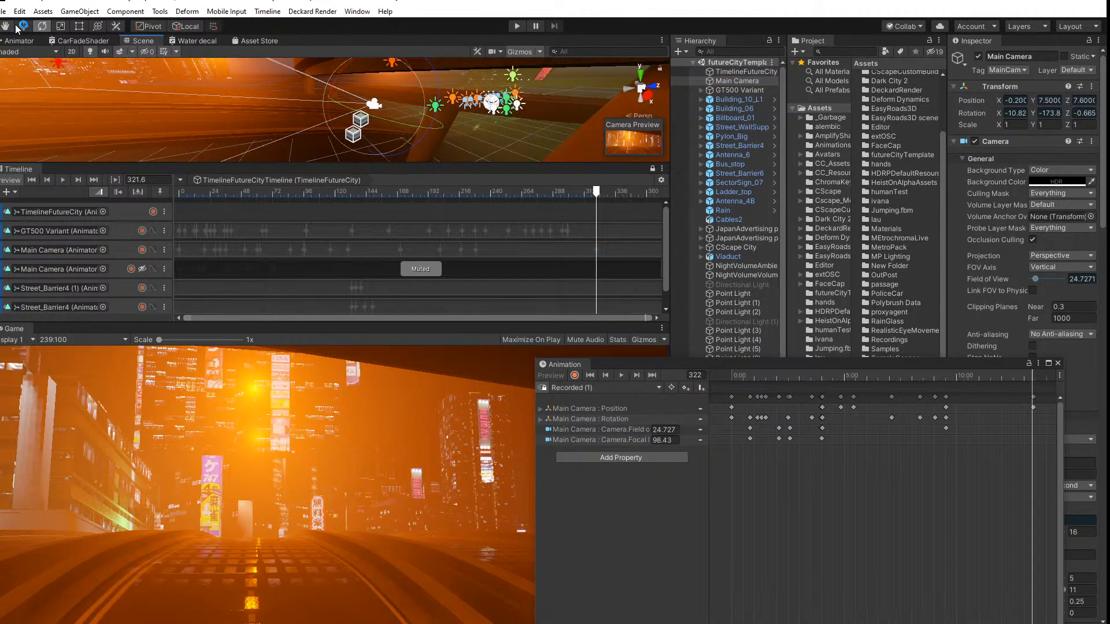
drag(334, 96, 269, 95)
mouse_move(274, 112)
right_down()
mouse_move(261, 127)
mouse_move(259, 101)
right_up()
alt+drag(259, 102, 309, 113)
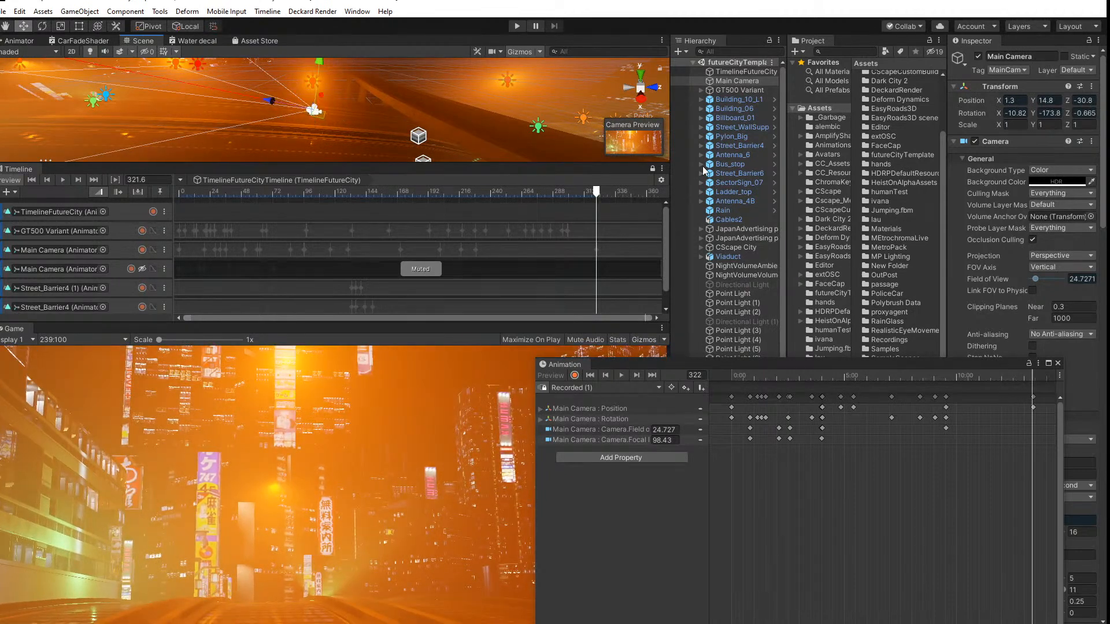
drag(1021, 374, 936, 376)
click(1031, 379)
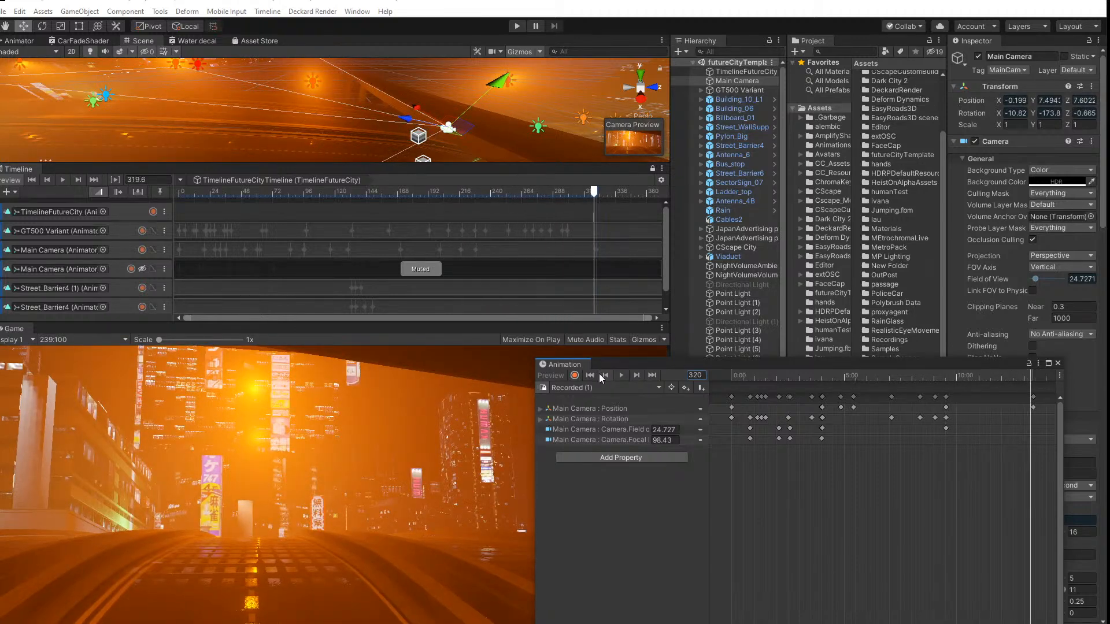
Step: Turn on recording and key Main Camera at frame 322 at about position 1, 12.7, -19.79 with a slight rotation
click(573, 376)
click(636, 376)
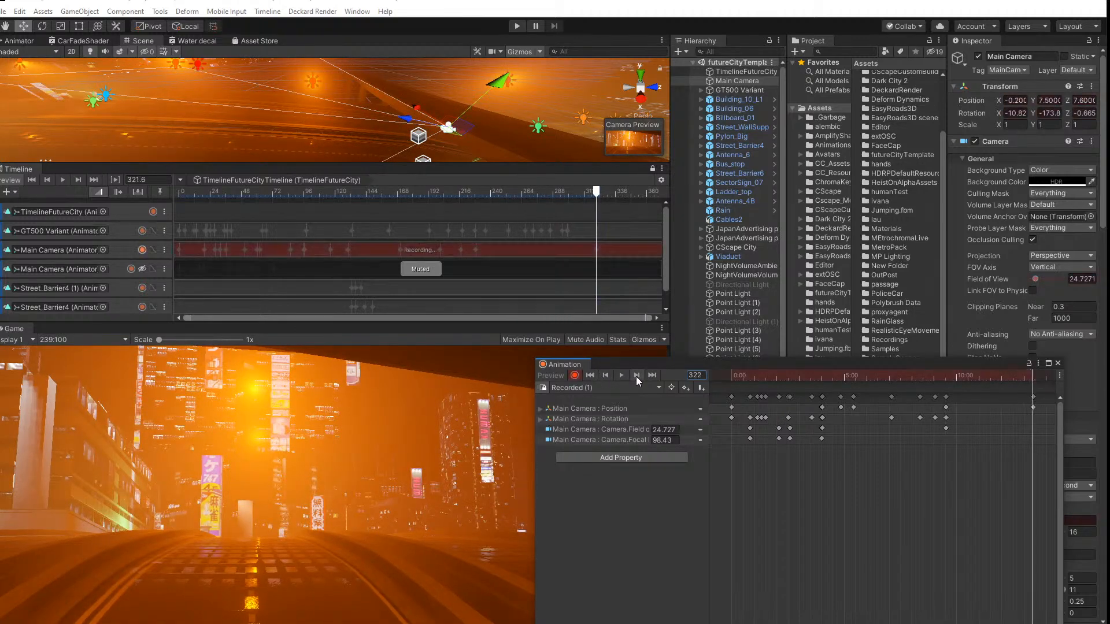
drag(414, 130, 355, 124)
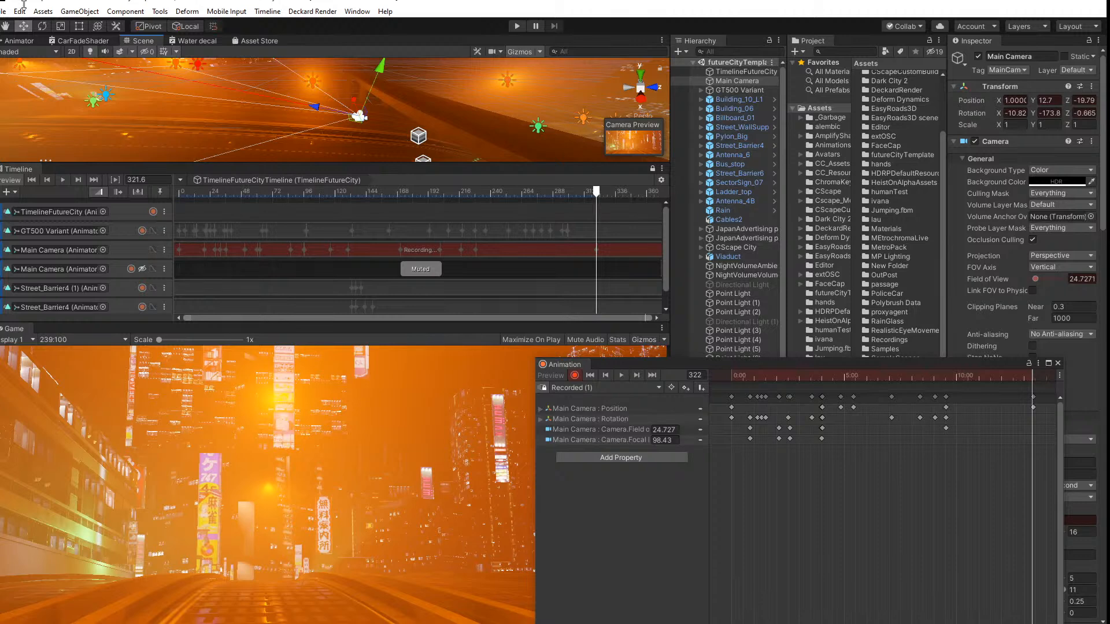
drag(403, 80, 403, 81)
Step: Play back Main Camera's extended closing move and go to frame 252
drag(1023, 373, 849, 359)
key(space)
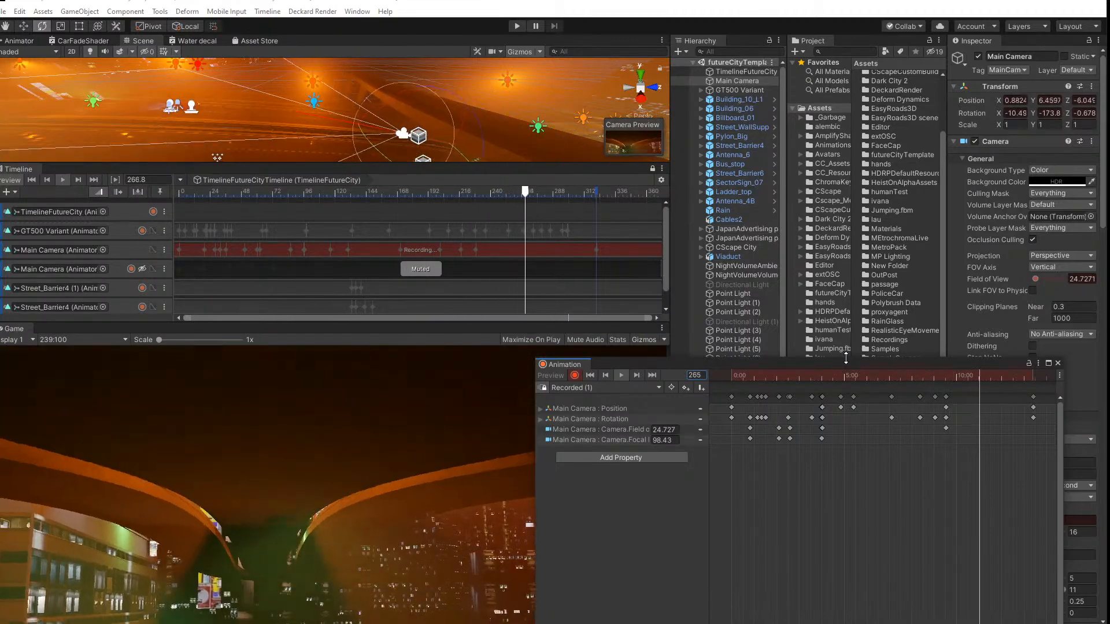
drag(991, 376, 968, 376)
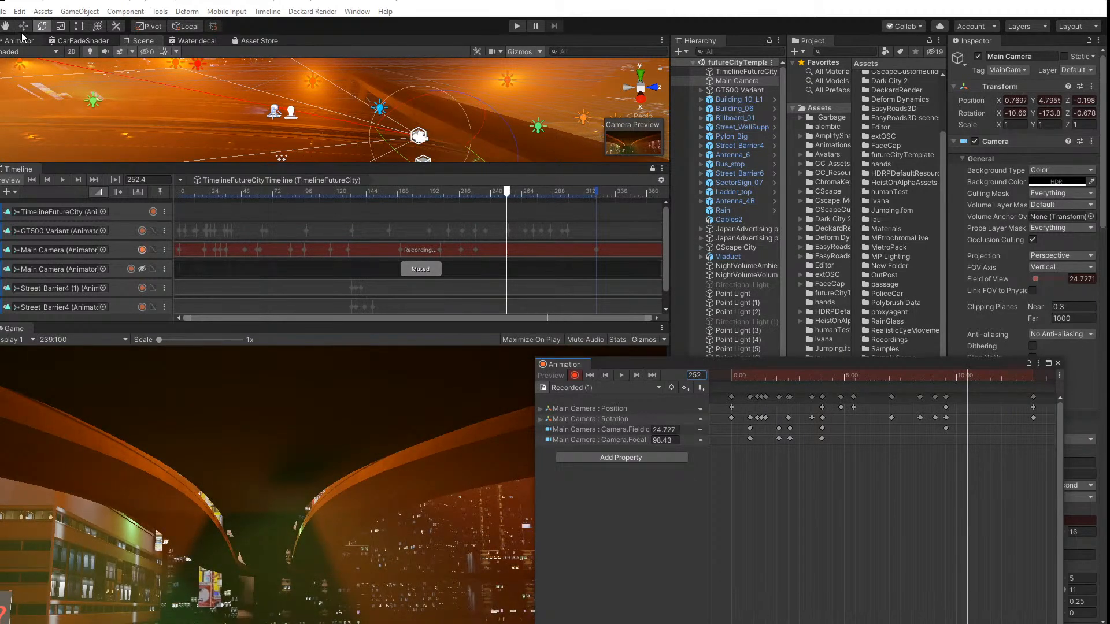
Step: Move Main Camera at frame 252 to about position -0.9, 8.4, 0.7 and play back the closing move
drag(453, 99, 457, 88)
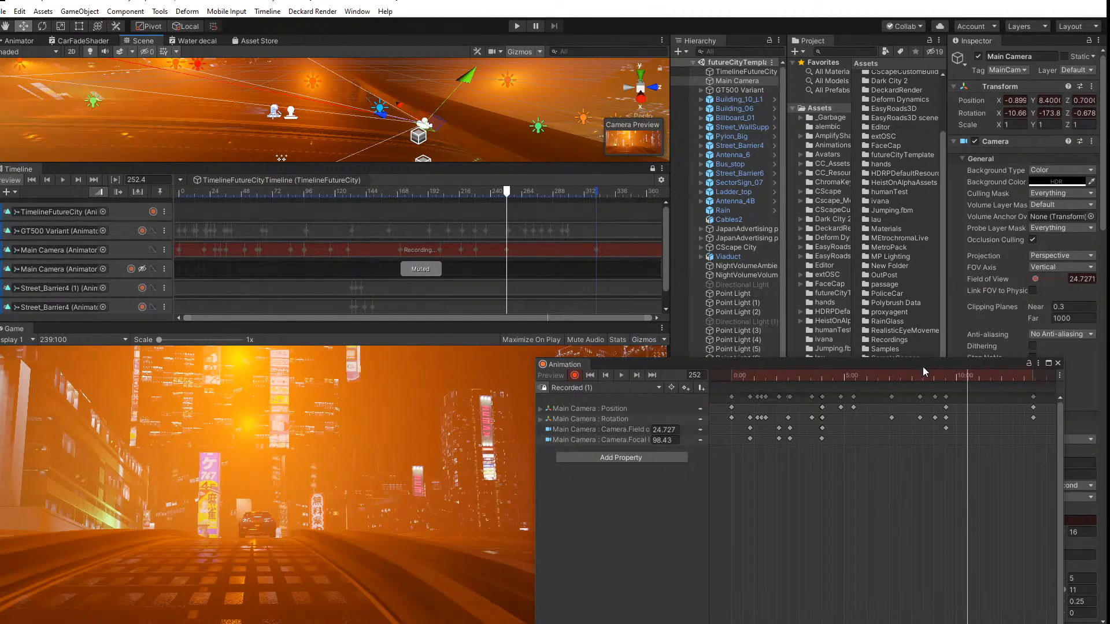
drag(965, 376, 897, 374)
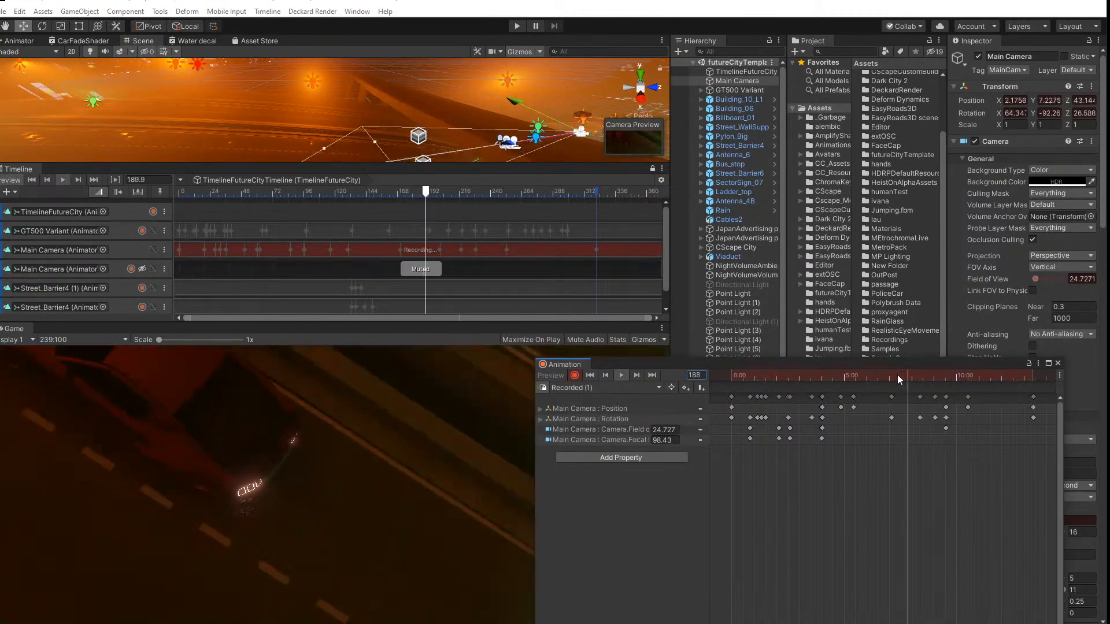
key(space)
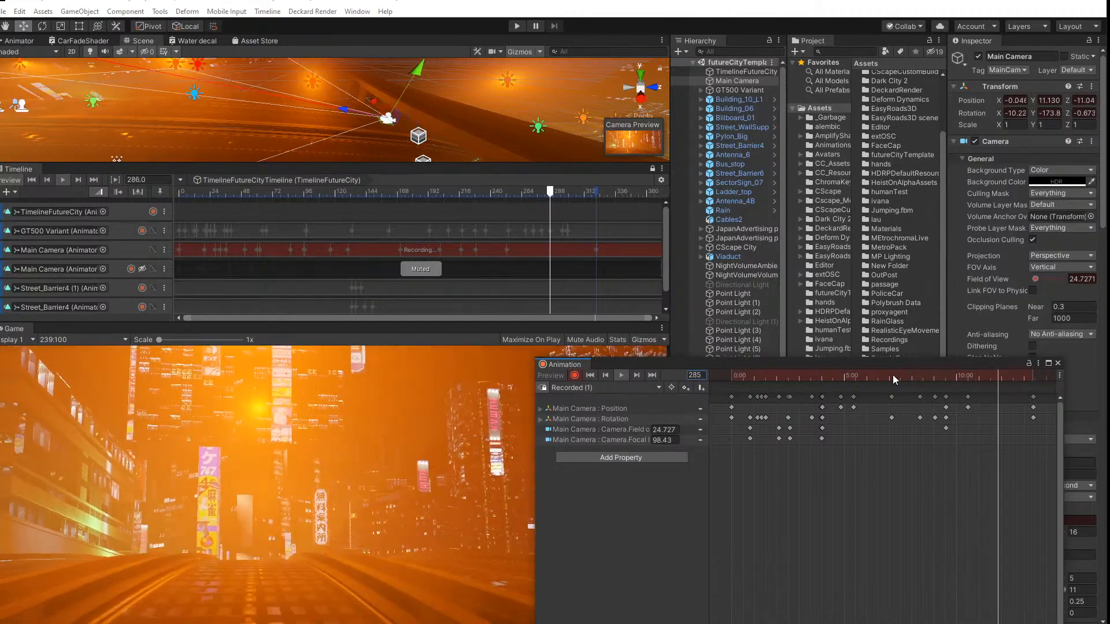
drag(1004, 373, 817, 366)
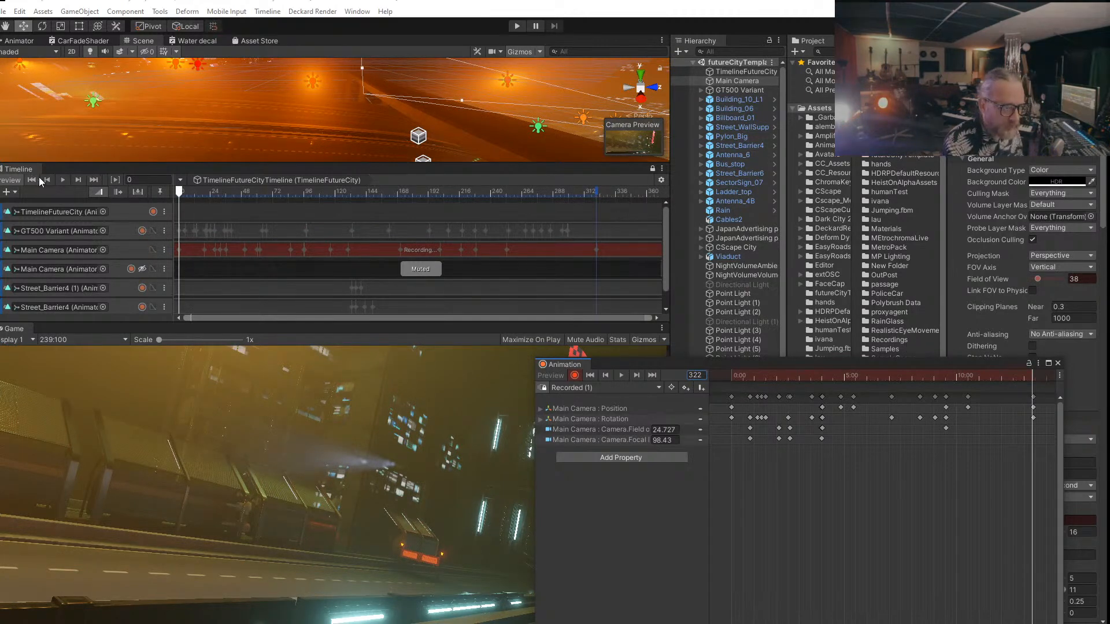
drag(761, 363, 904, 421)
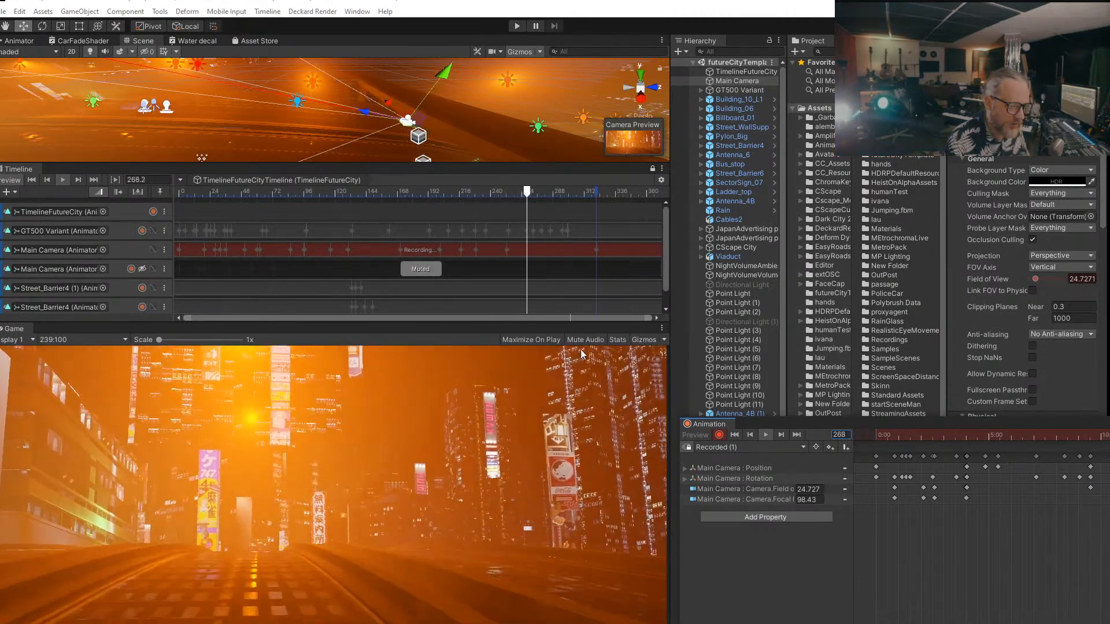
Step: Expand Main Camera's rotation keys and rotate the camera at frame 228 so the car sits lower and closer to the centre
drag(452, 200, 478, 206)
drag(829, 420, 517, 306)
drag(770, 314, 827, 338)
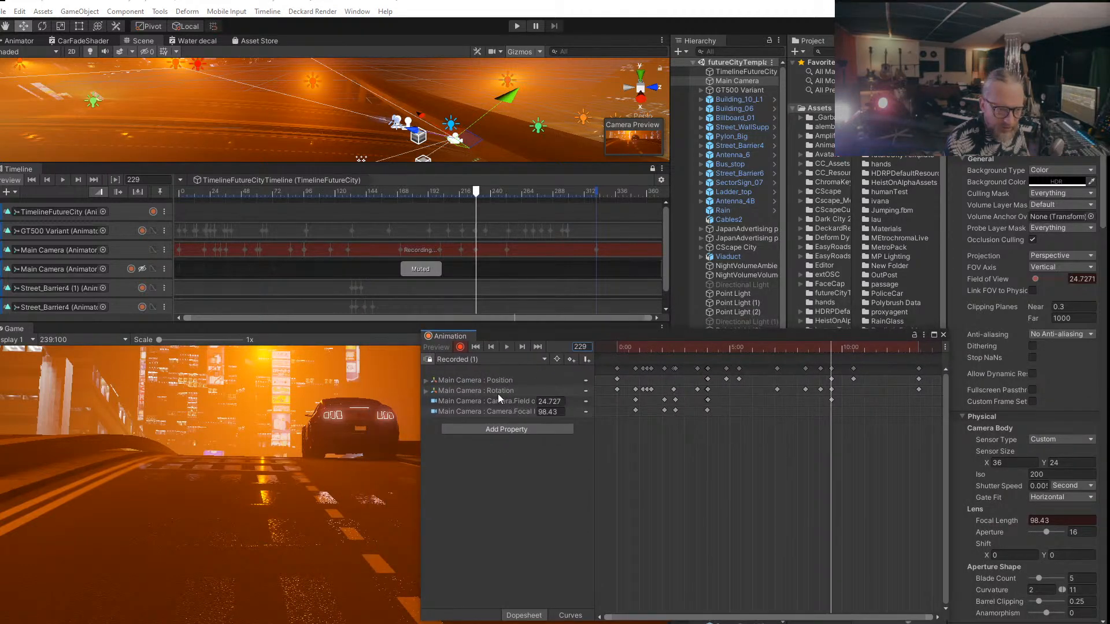
click(427, 391)
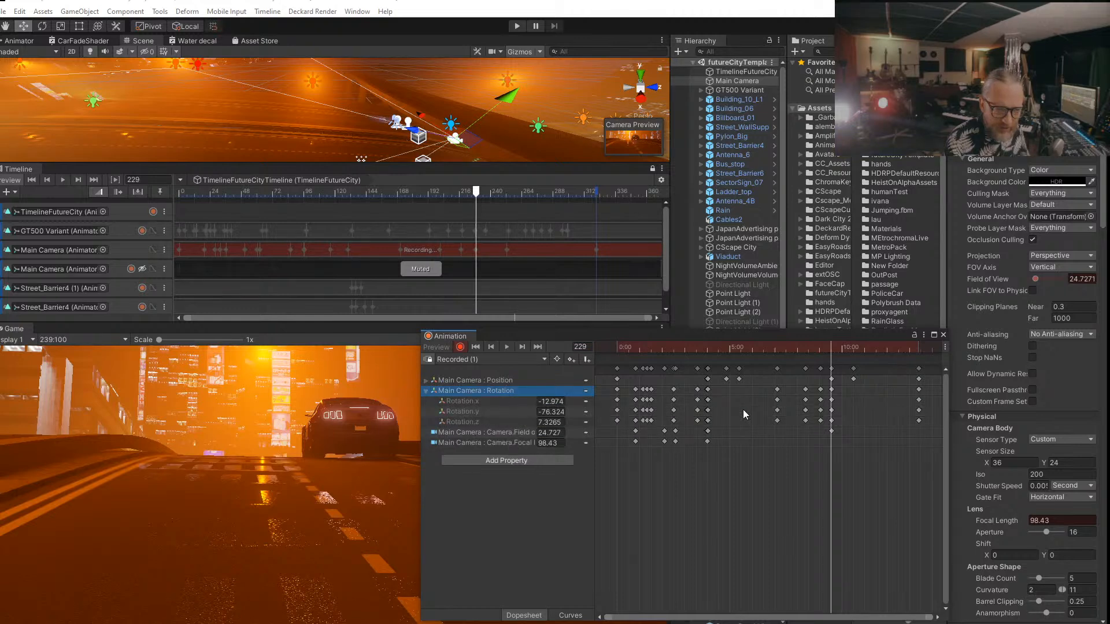
click(526, 346)
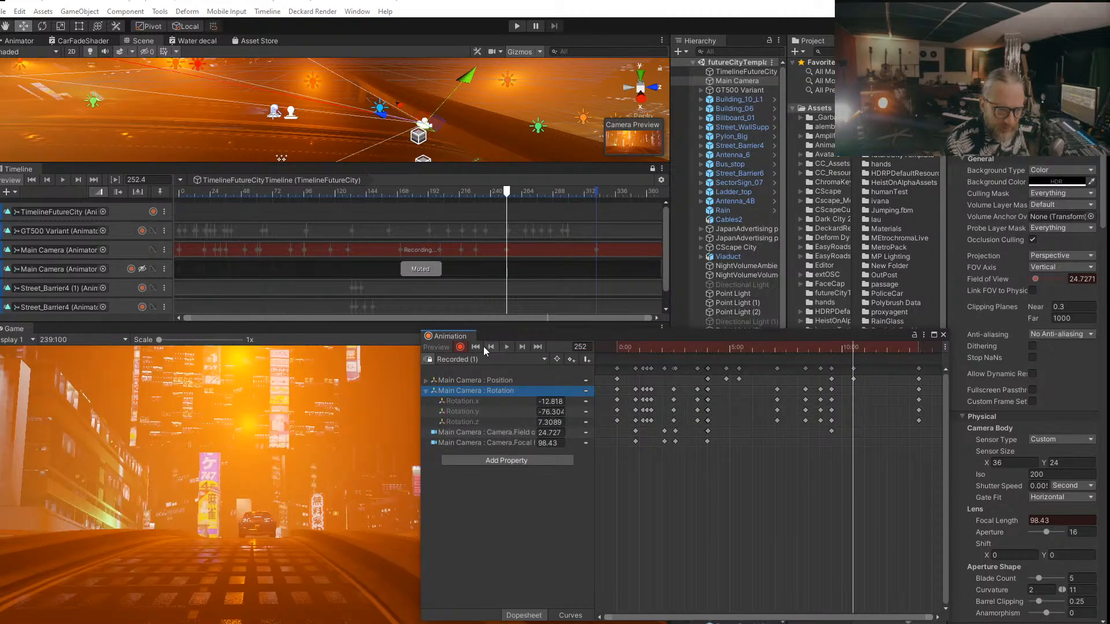
click(491, 347)
drag(619, 339, 673, 393)
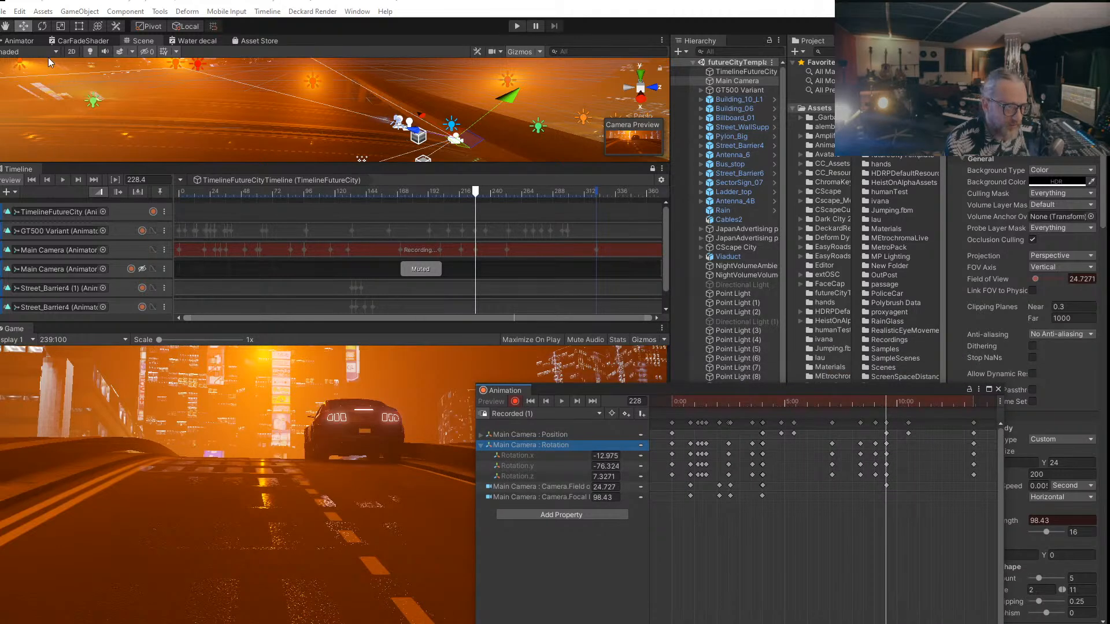
drag(464, 99, 454, 141)
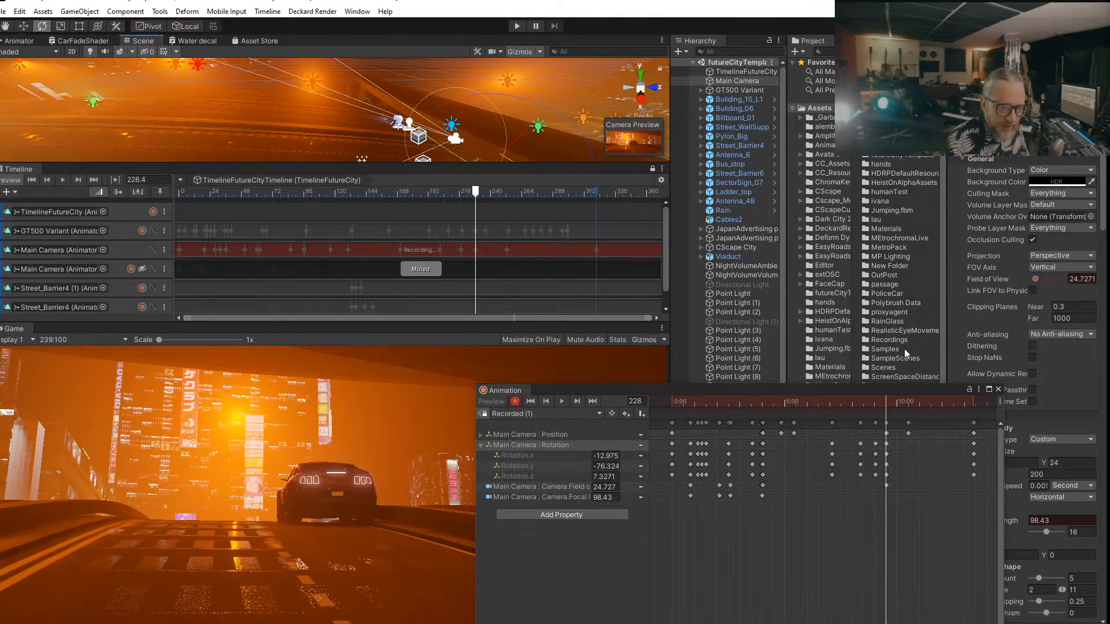
Step: Rotate Main Camera at frame 201 to bring the whole red car into the shot
drag(887, 404, 861, 403)
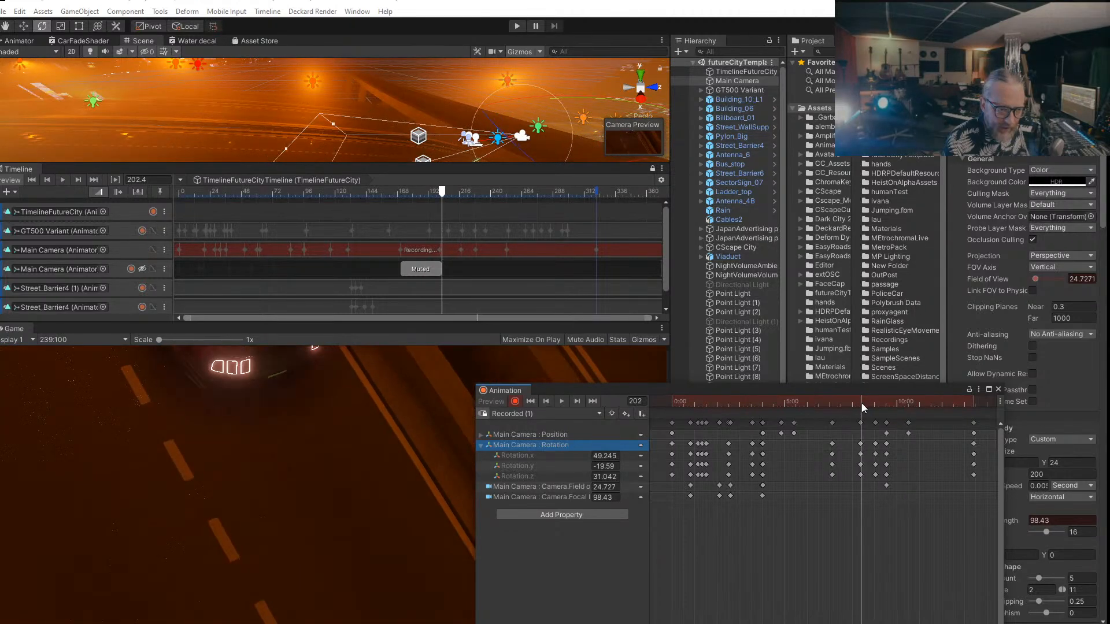
click(546, 402)
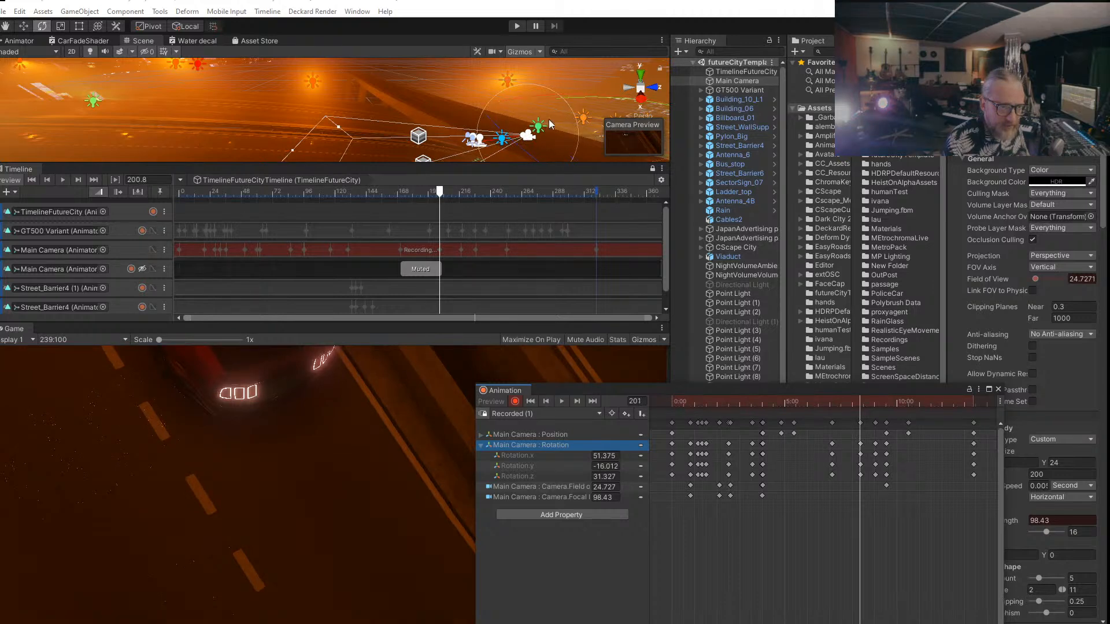
middle_drag(407, 80, 330, 89)
drag(371, 71, 413, 94)
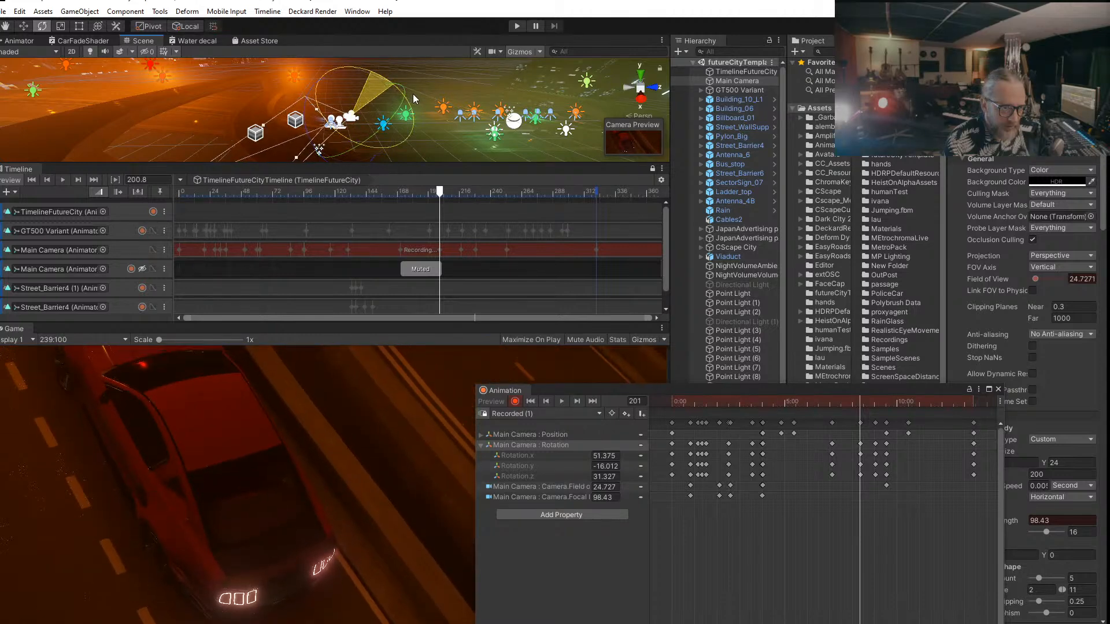
drag(403, 141, 399, 145)
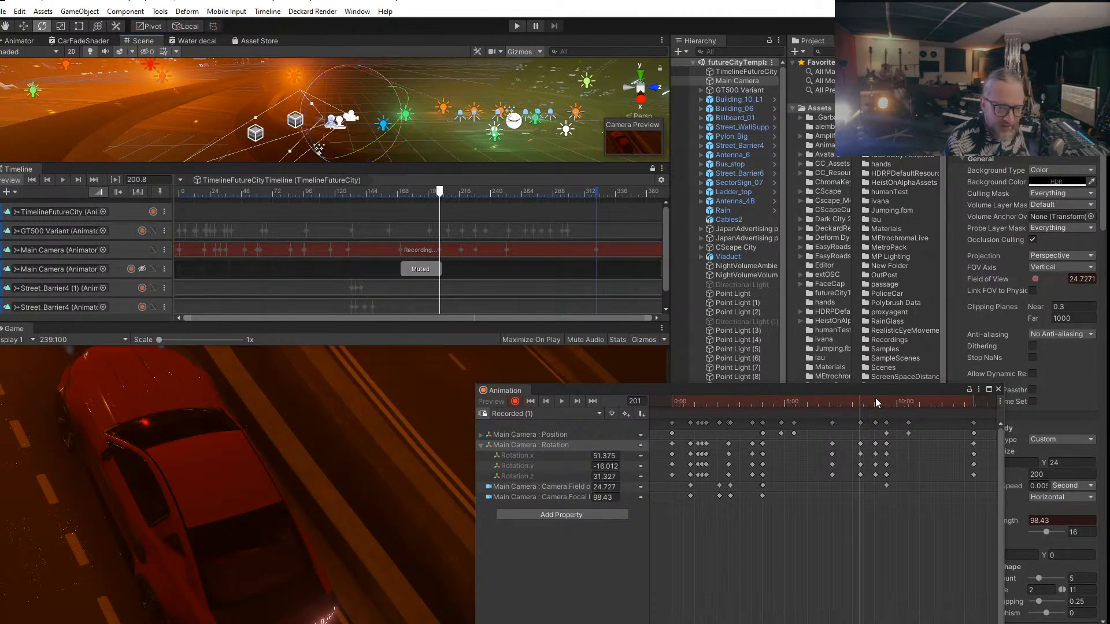
Step: Rotate Main Camera at frame 266 to frame more of the road surface
drag(862, 402, 920, 425)
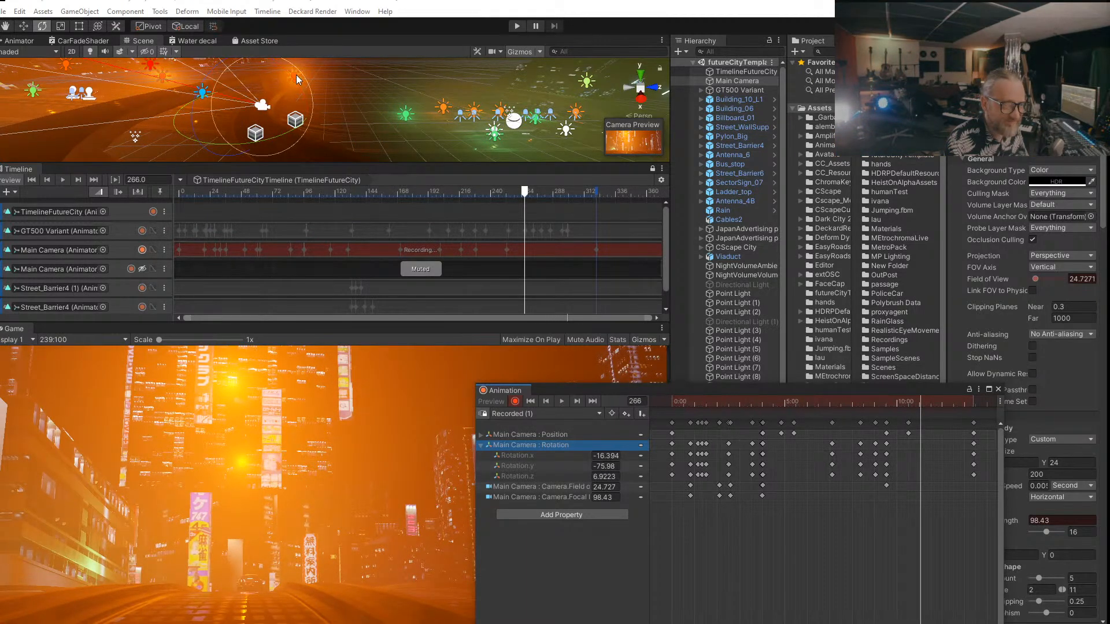
drag(288, 74, 245, 86)
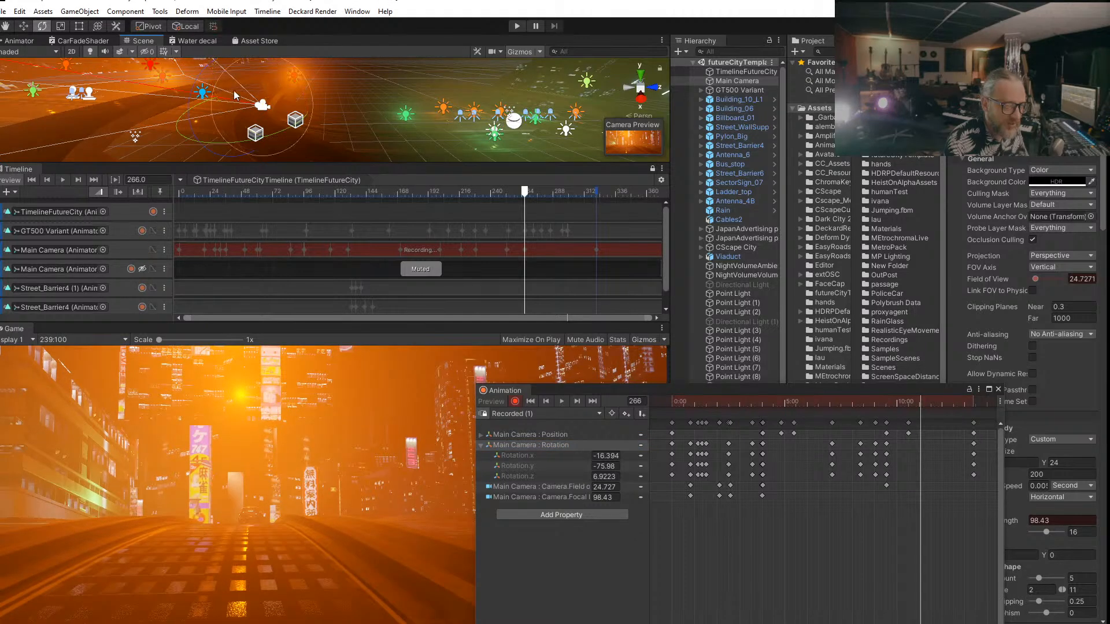
drag(207, 141, 257, 161)
Step: Play back the camera move, close the Animation window, and replay the timeline with Main Camera's recording turned off
drag(924, 403, 794, 397)
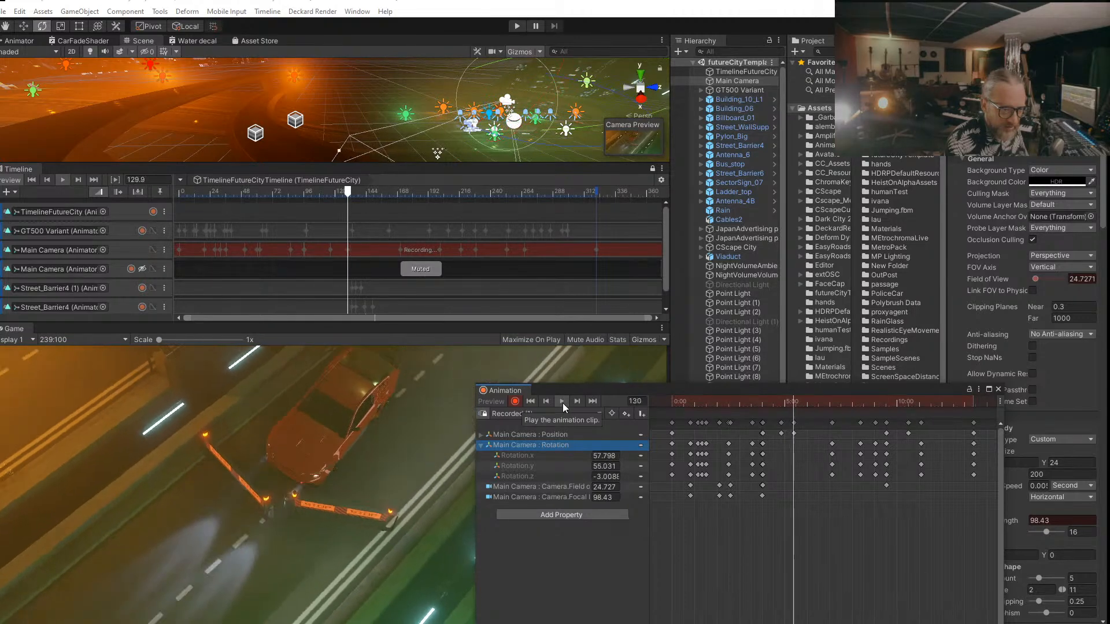
click(563, 404)
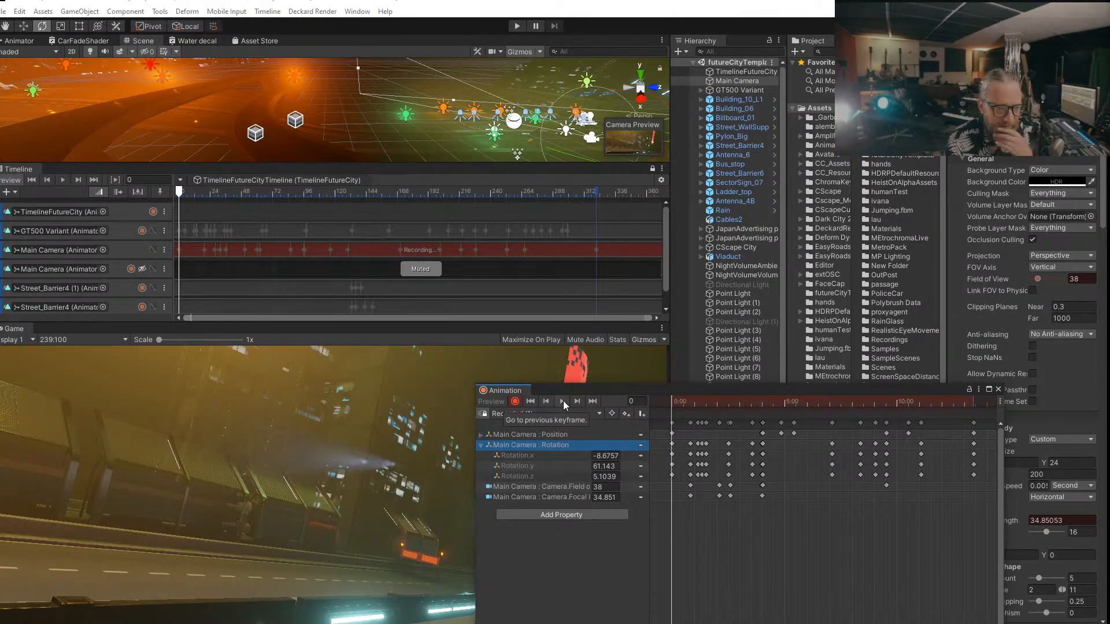
click(565, 401)
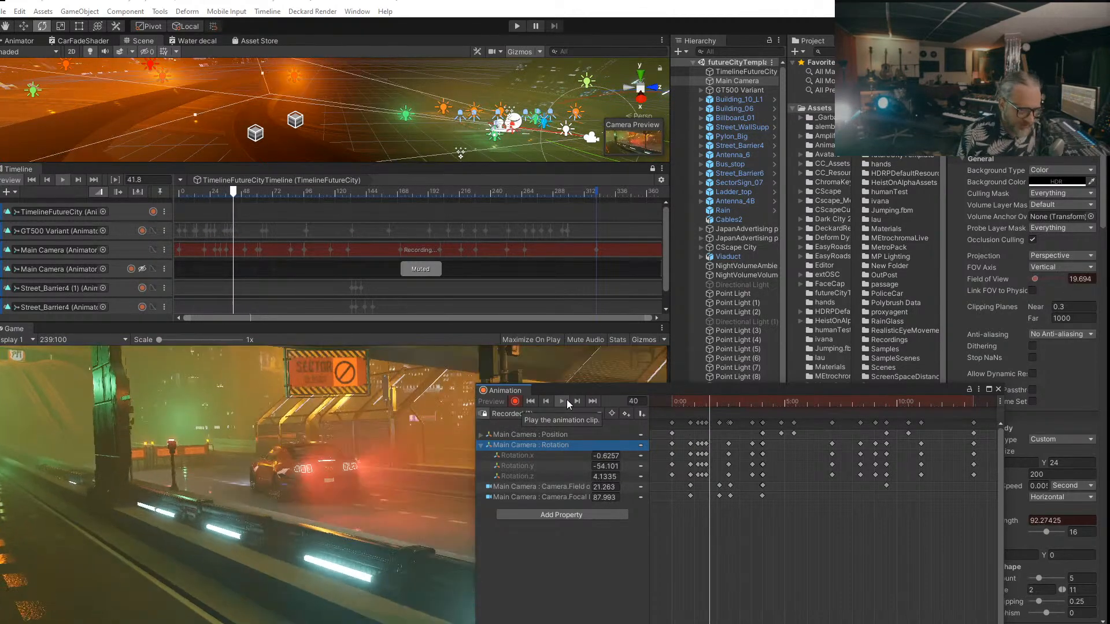
click(998, 391)
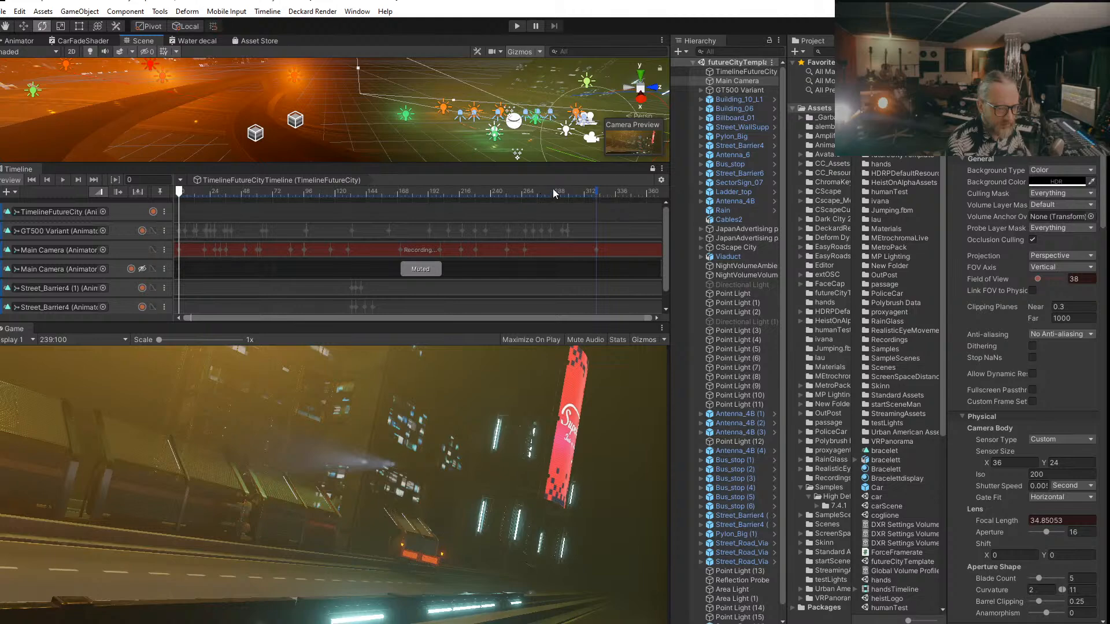
click(65, 183)
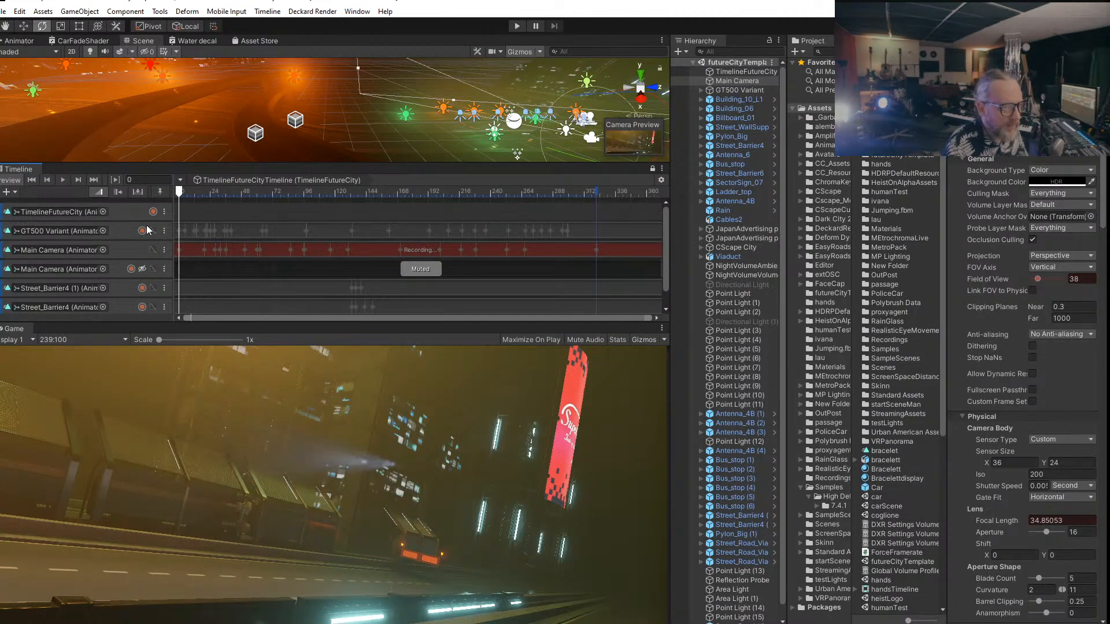
click(65, 180)
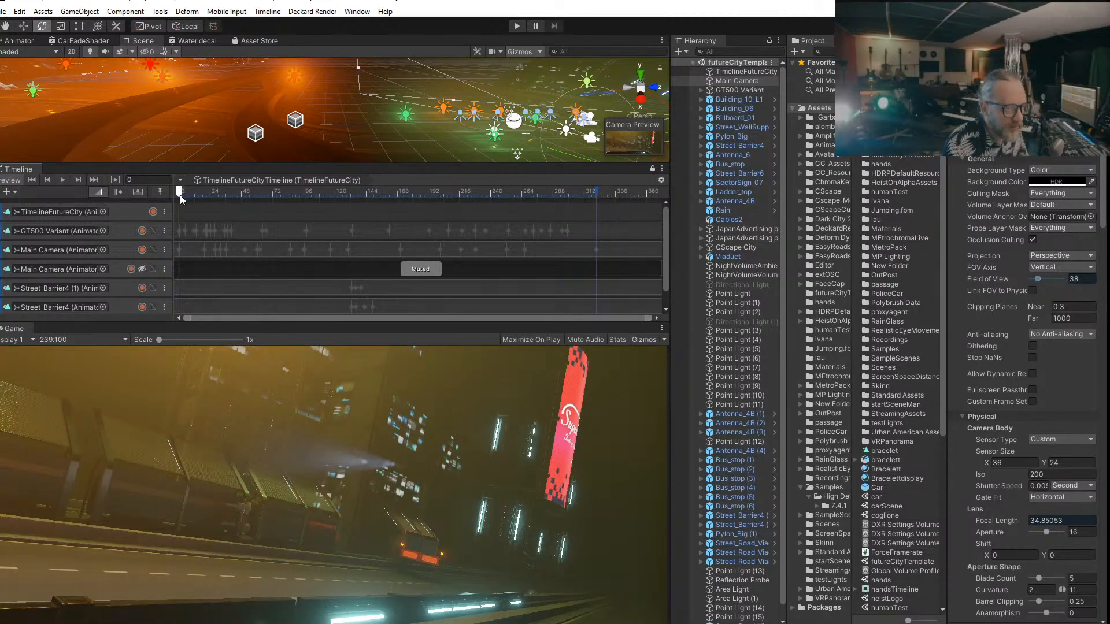
drag(252, 199, 221, 213)
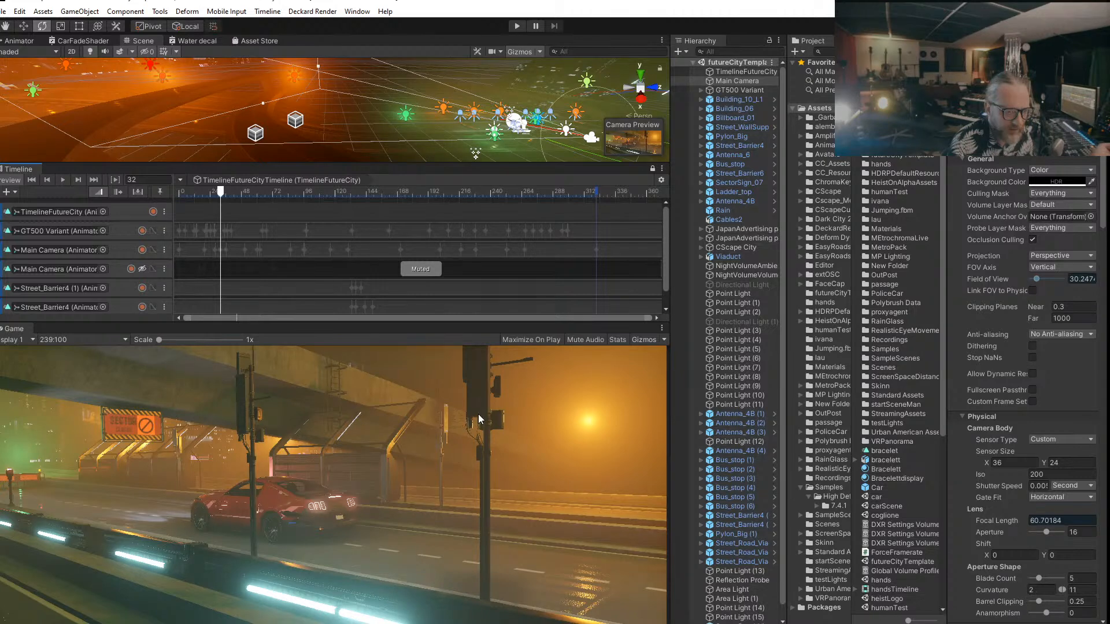
Step: Enlarge the Scene view, fit the Timeline and Game views beneath it, and scrub the shot to frame 185
drag(276, 164, 277, 230)
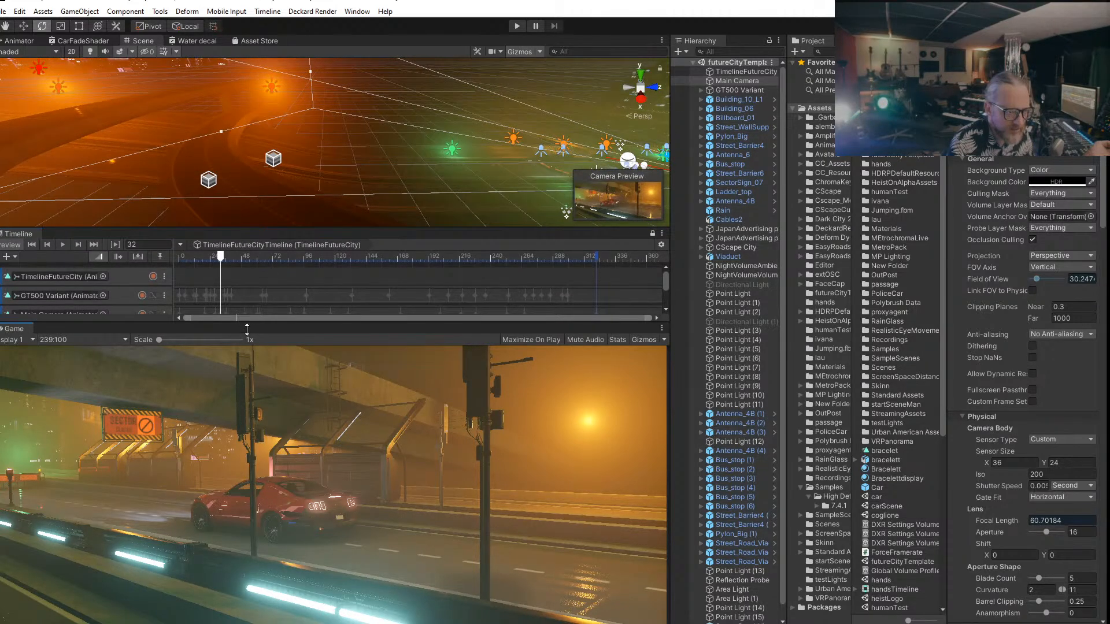
drag(247, 325, 247, 344)
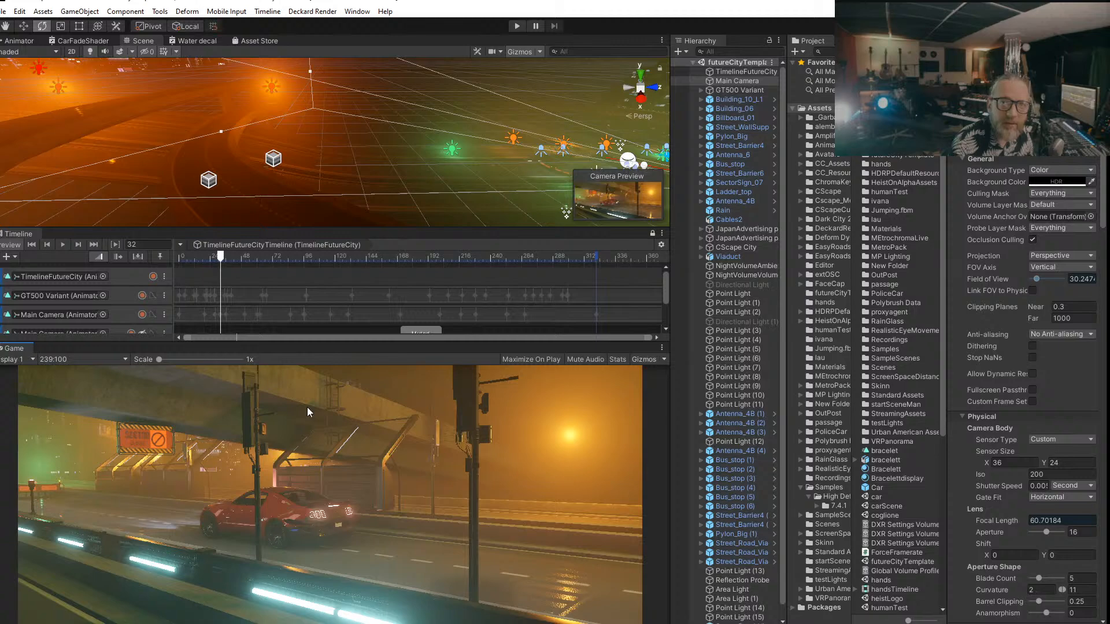
drag(223, 258, 420, 285)
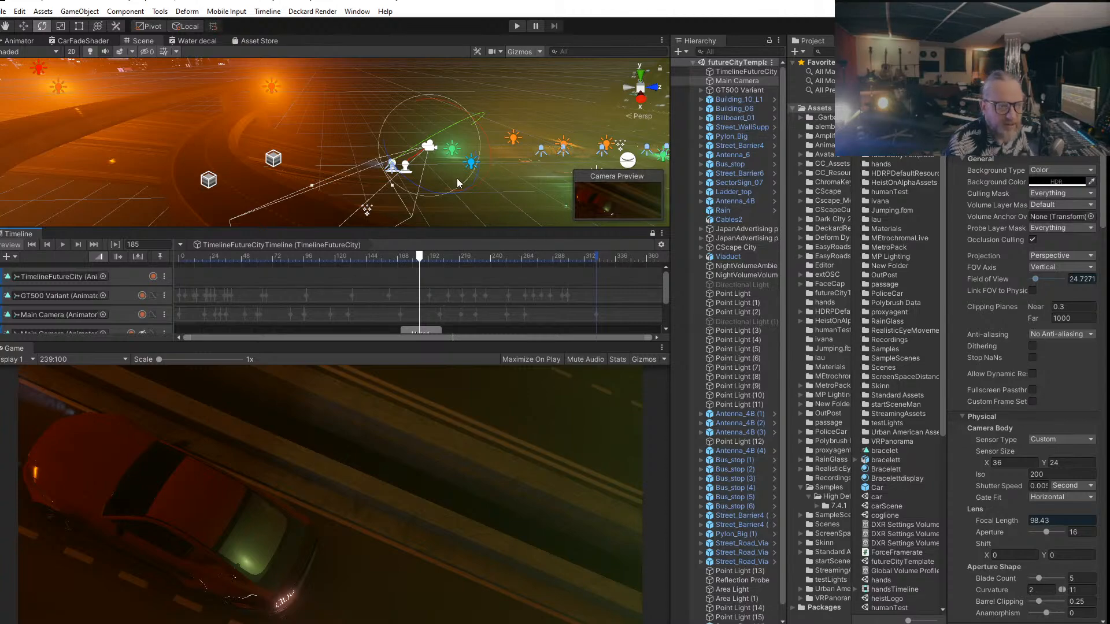
Step: Go to frame 188, locate the lit Street_Road_Viaduct_Edge piece beside the viaduct, and duplicate it
alt+drag(279, 180, 310, 108)
scroll(310, 108, down, 2)
middle_drag(310, 107, 245, 99)
scroll(245, 99, up, 8)
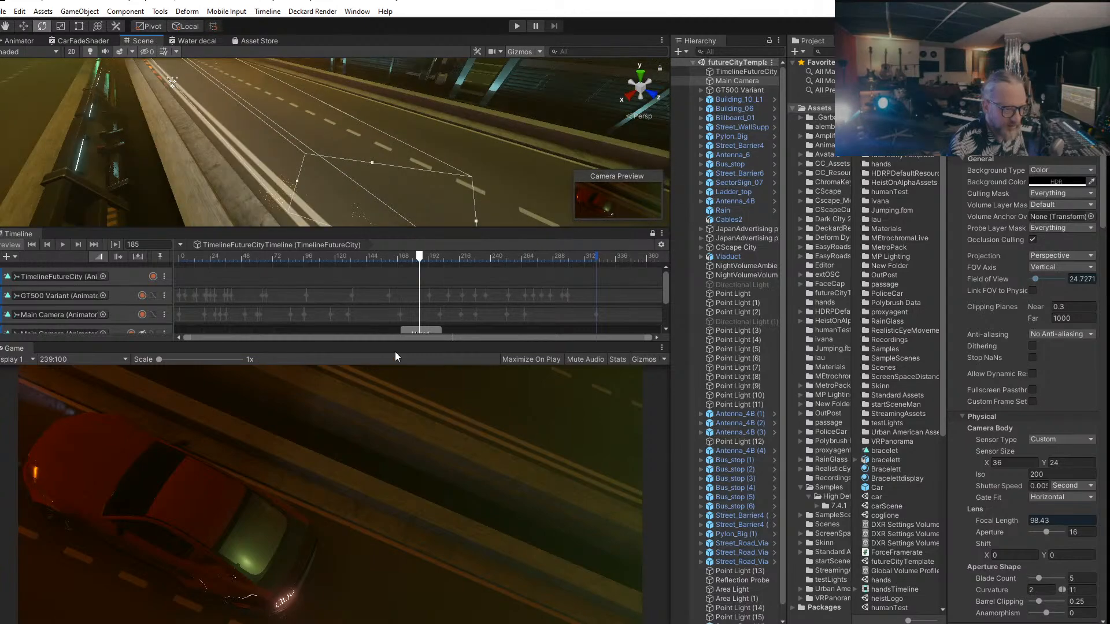
mouse_move(420, 259)
mouse_down()
mouse_move(342, 263)
mouse_move(460, 268)
mouse_move(404, 274)
mouse_move(422, 277)
mouse_up()
right_drag(345, 133, 301, 104)
middle_drag(301, 104, 353, 191)
alt+drag(276, 162, 401, 185)
middle_drag(401, 185, 432, 180)
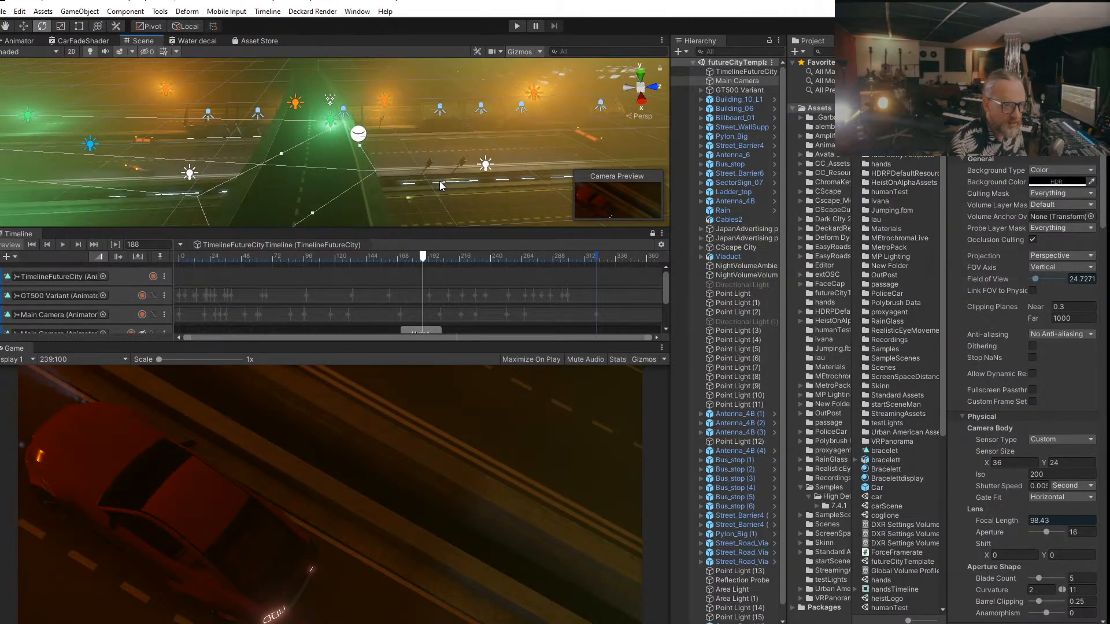
click(438, 186)
key(ctrl+d)
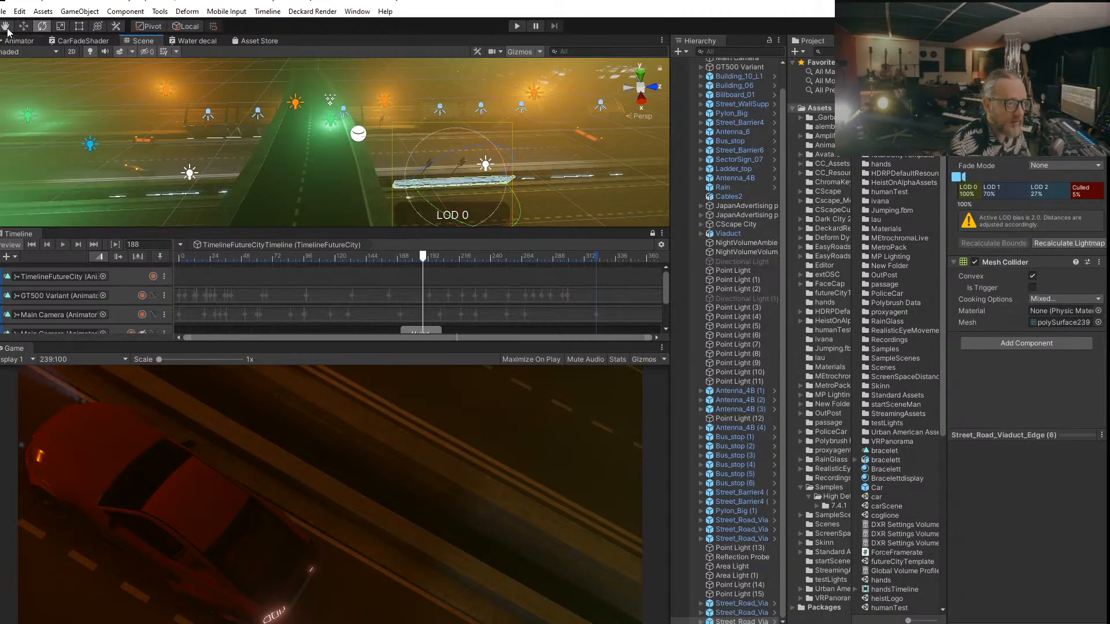
Step: Move the copied viaduct edge along the road until its light strips show beside the car in the camera shot
drag(488, 178, 39, 183)
middle_drag(79, 197, 364, 177)
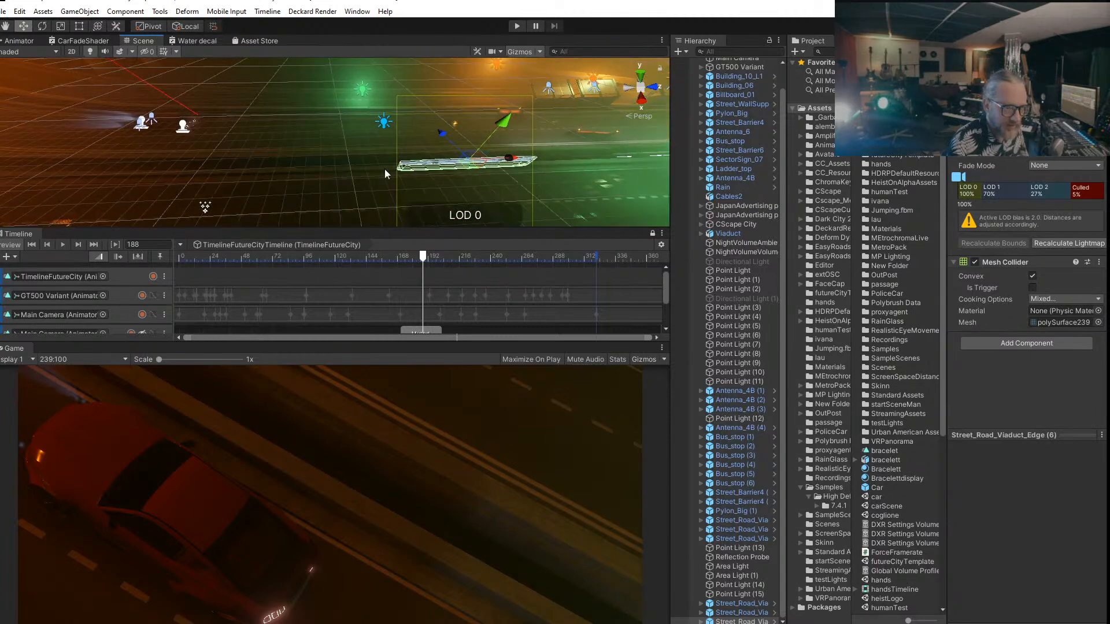
drag(509, 160, 110, 174)
middle_drag(110, 173, 325, 191)
drag(363, 167, 349, 68)
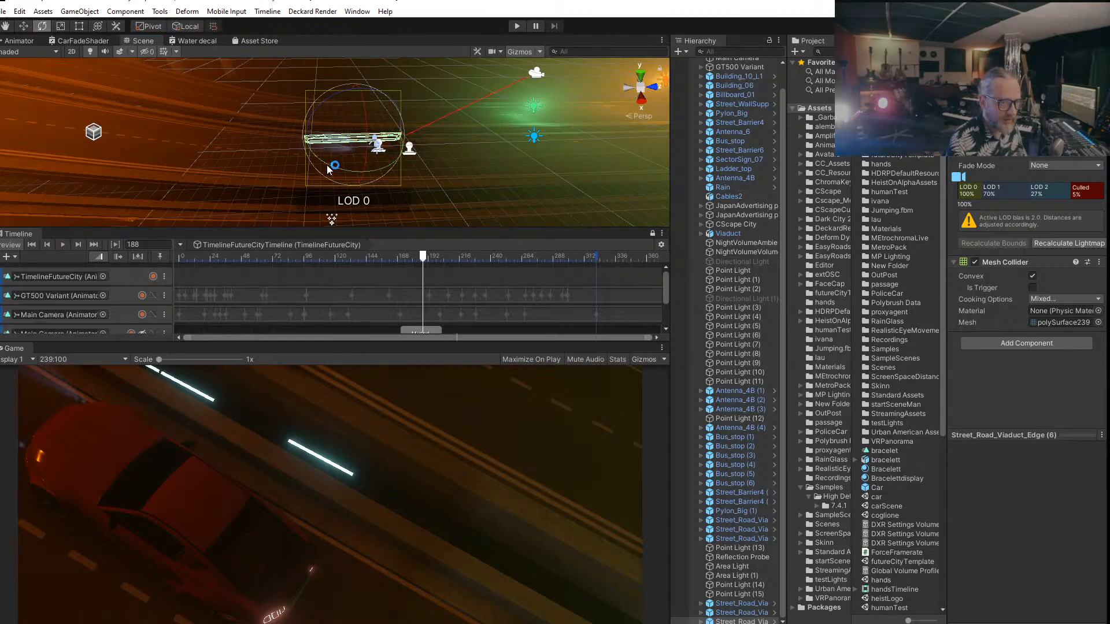
Step: Rotate and move the copied viaduct edge so its row of light strips runs parallel to the road beside the car
drag(328, 168, 459, 195)
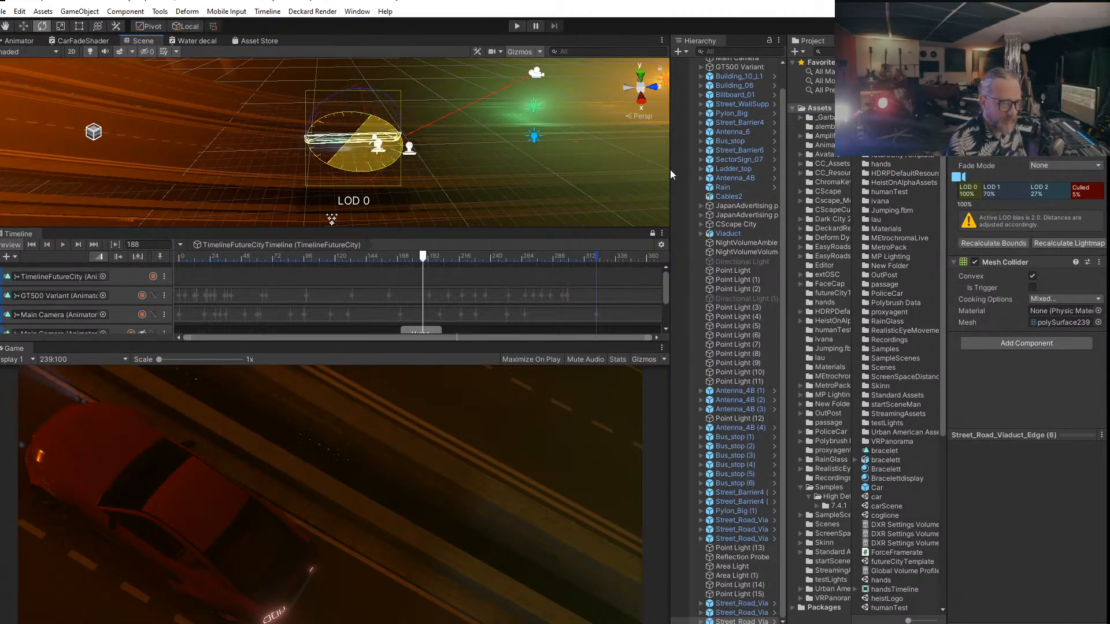
drag(664, 172, 664, 172)
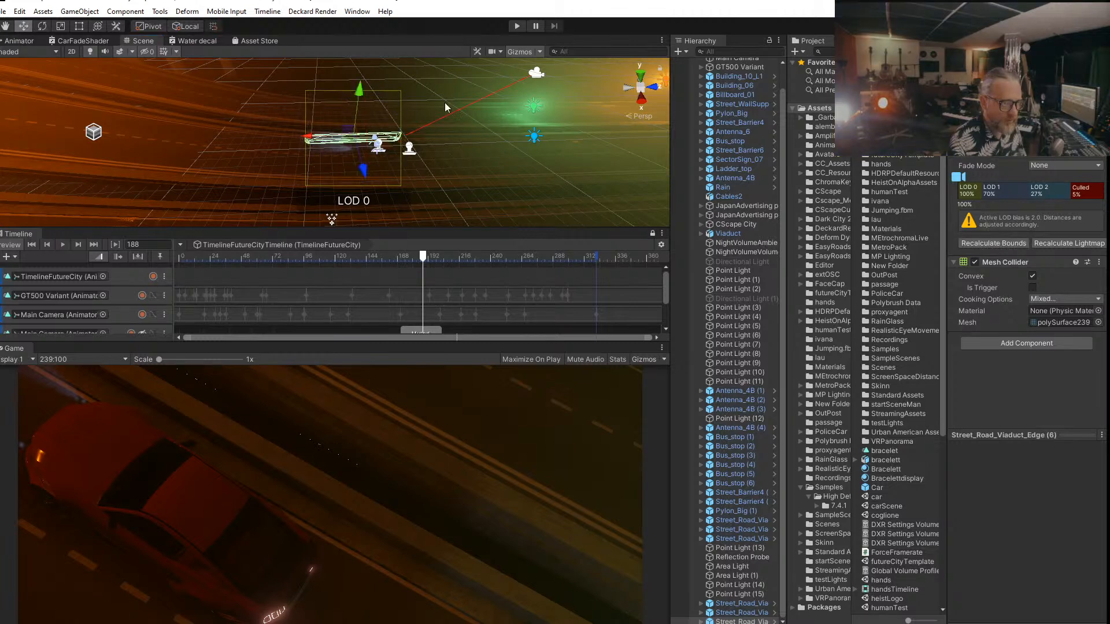
drag(361, 99, 384, 488)
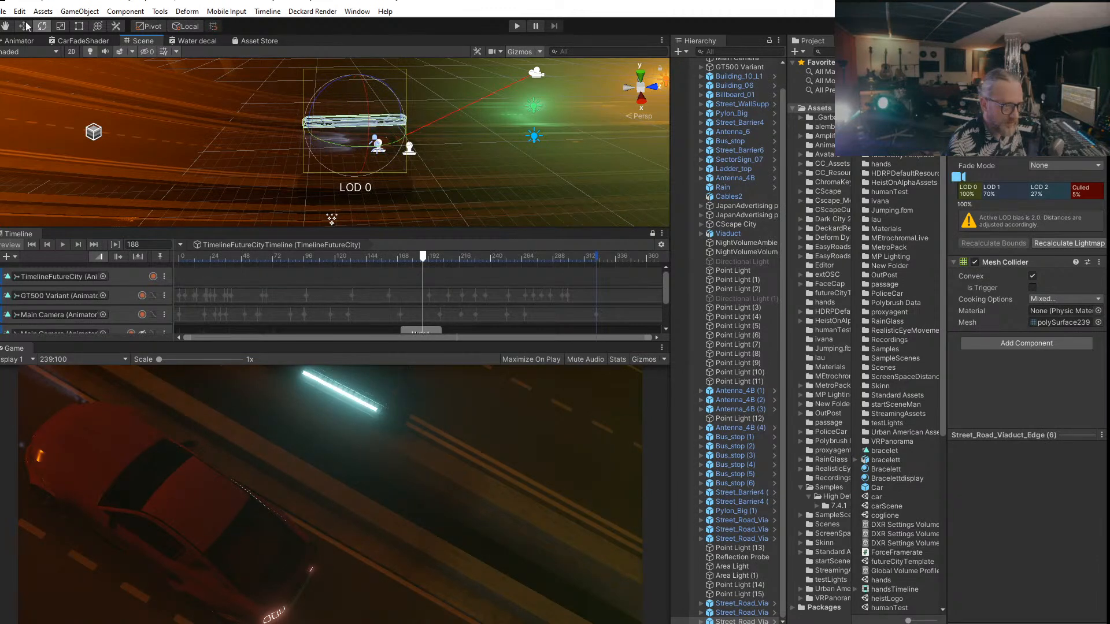
drag(354, 165, 350, 176)
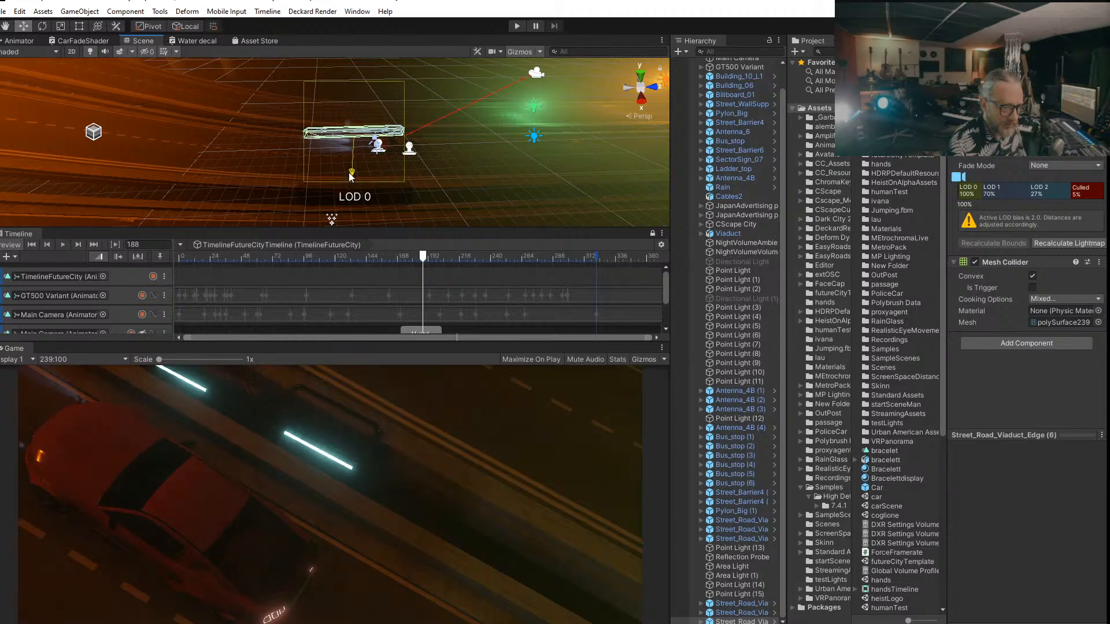
drag(307, 140, 346, 139)
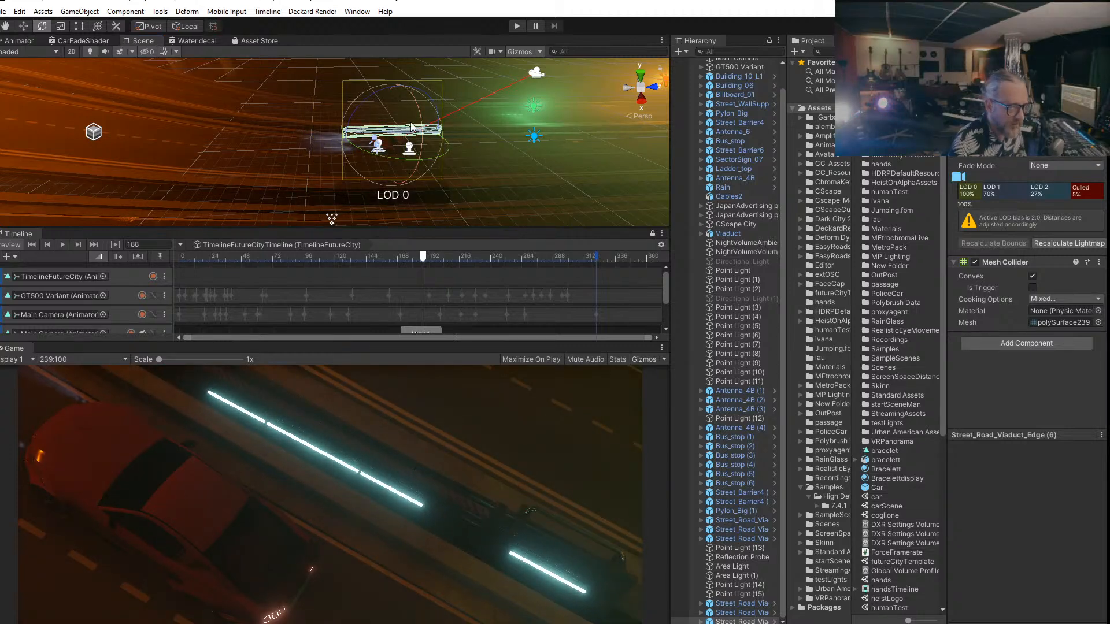
drag(373, 98, 377, 97)
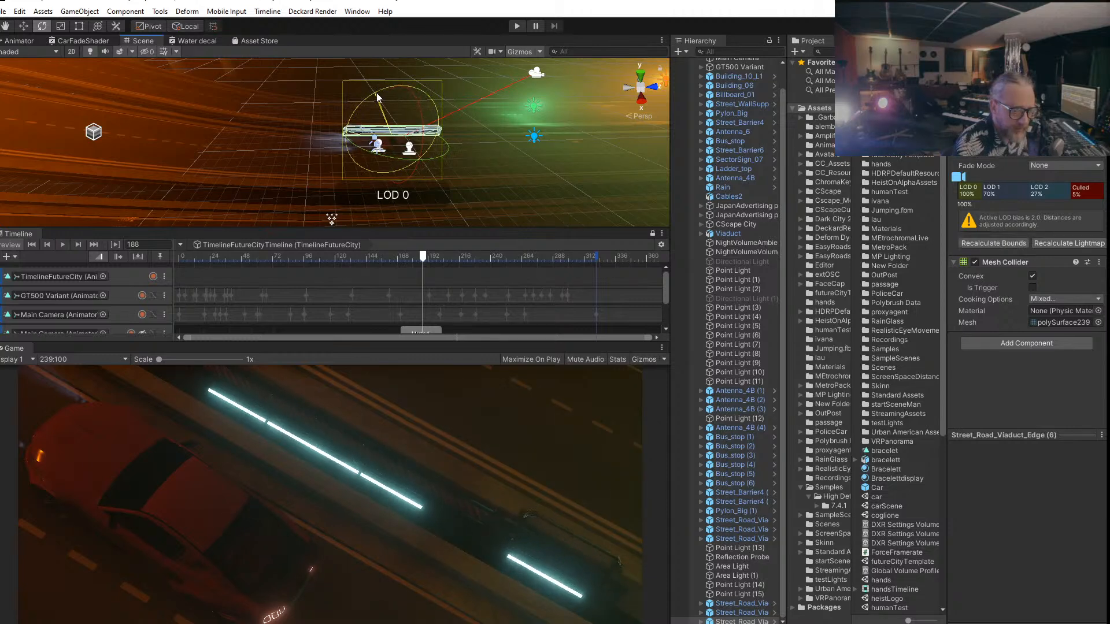
Step: Rewind the timeline and play the shot past the new viaduct edge, stopping around frame 211
drag(423, 259, 359, 262)
key(space)
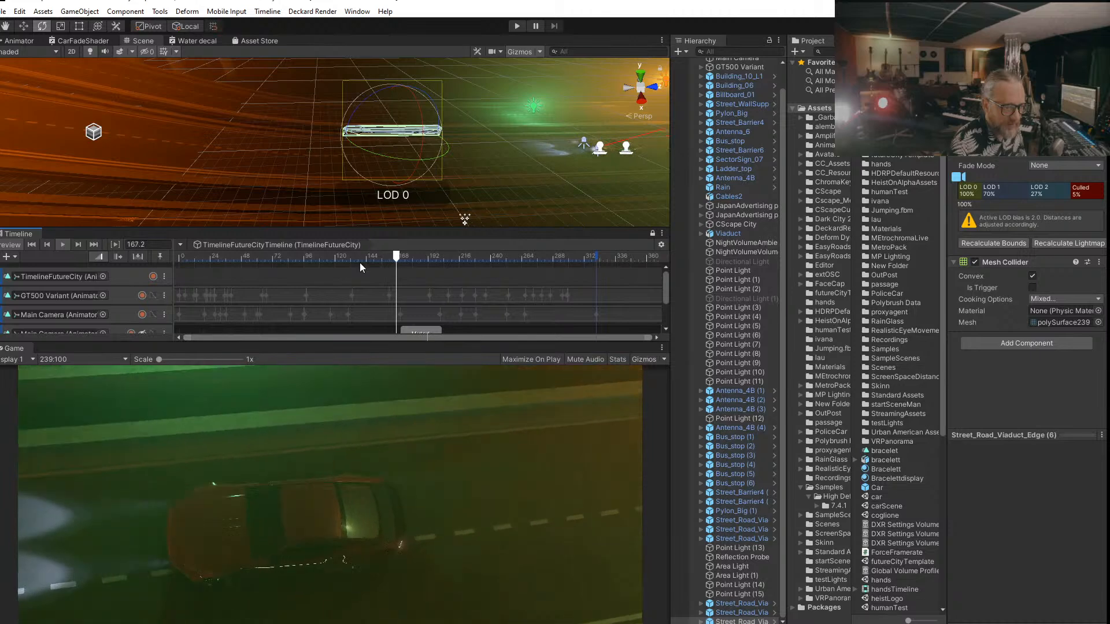
key(space)
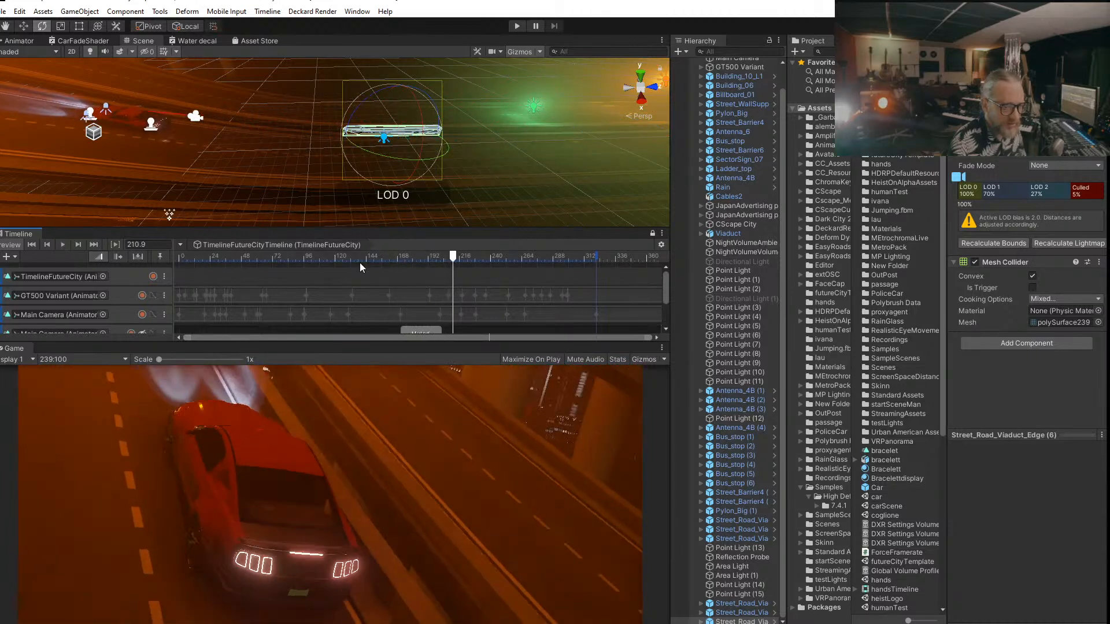
Step: Duplicate the viaduct edge again and move the copy along the road to the car's position at frame 211
middle_drag(301, 157, 373, 176)
key(ctrl+d)
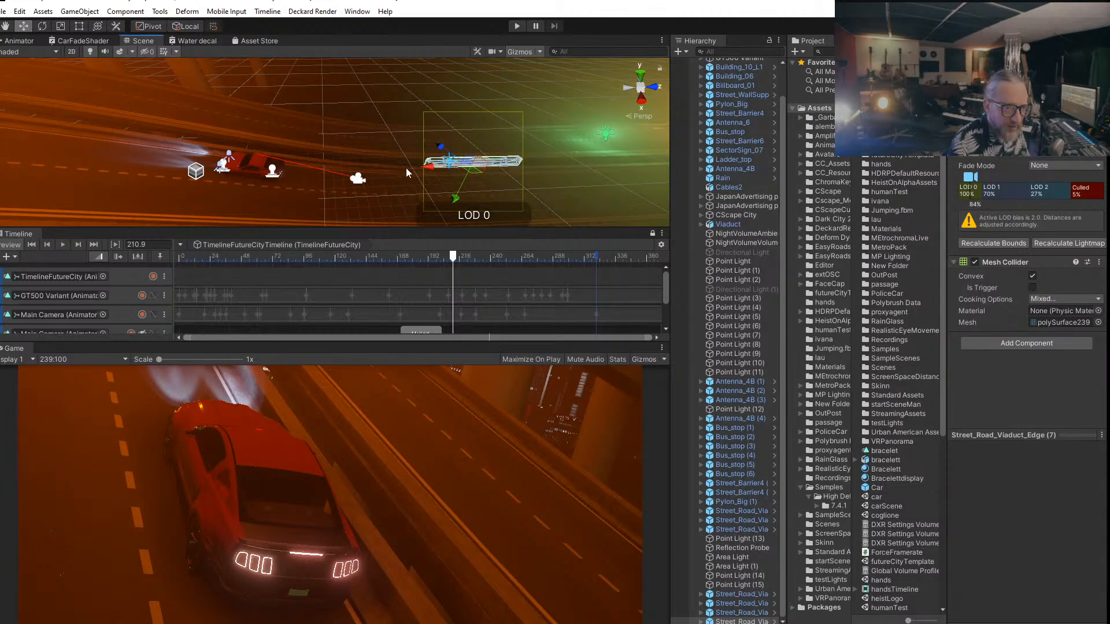
drag(430, 171, 189, 151)
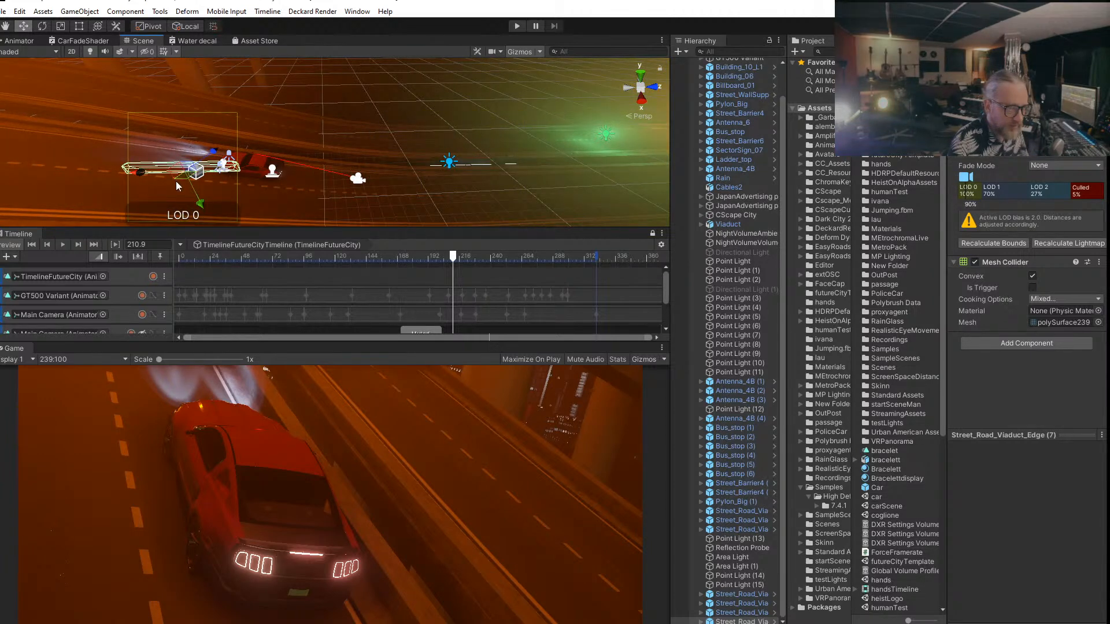
drag(203, 213, 187, 167)
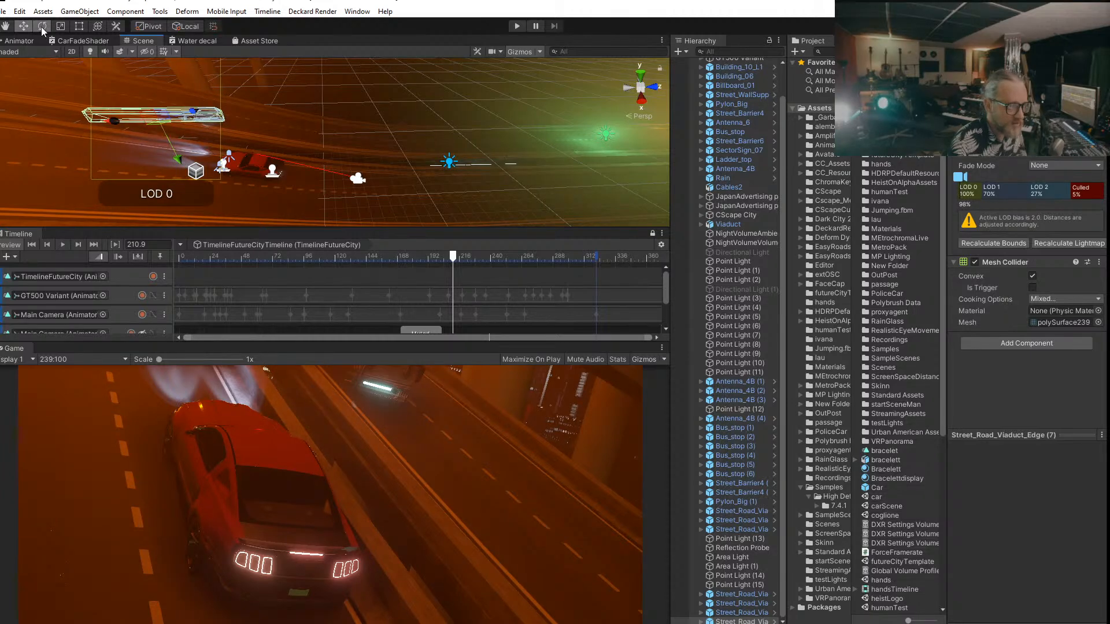
Step: Rotate and reposition the new viaduct edge so it follows the road's curve beside the car
drag(163, 124, 169, 136)
drag(177, 91, 203, 128)
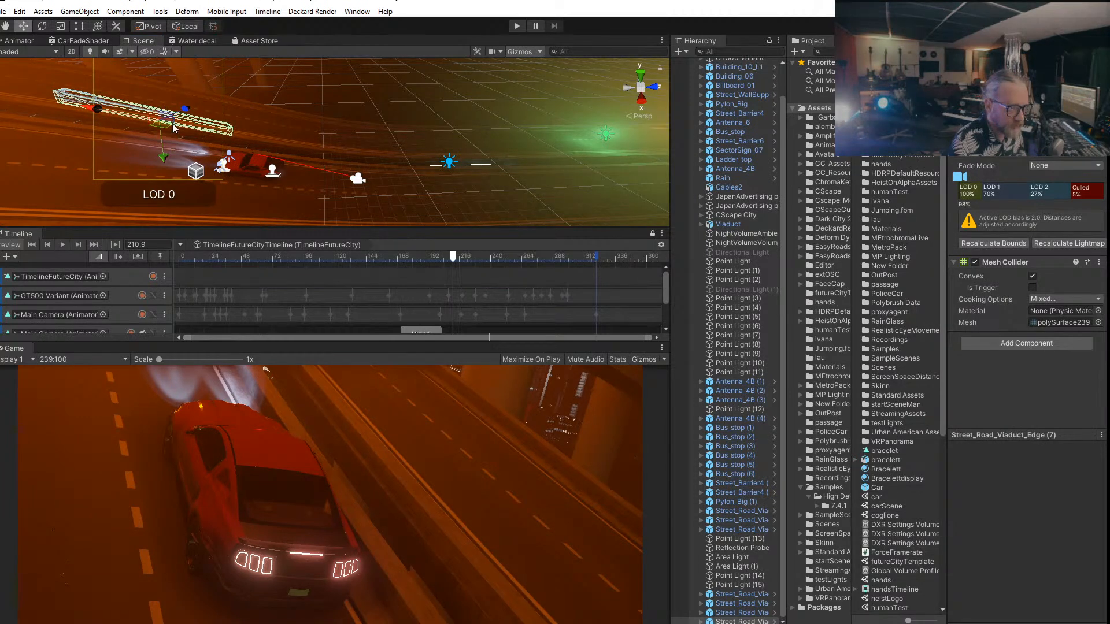
drag(105, 114, 275, 185)
drag(295, 131, 293, 124)
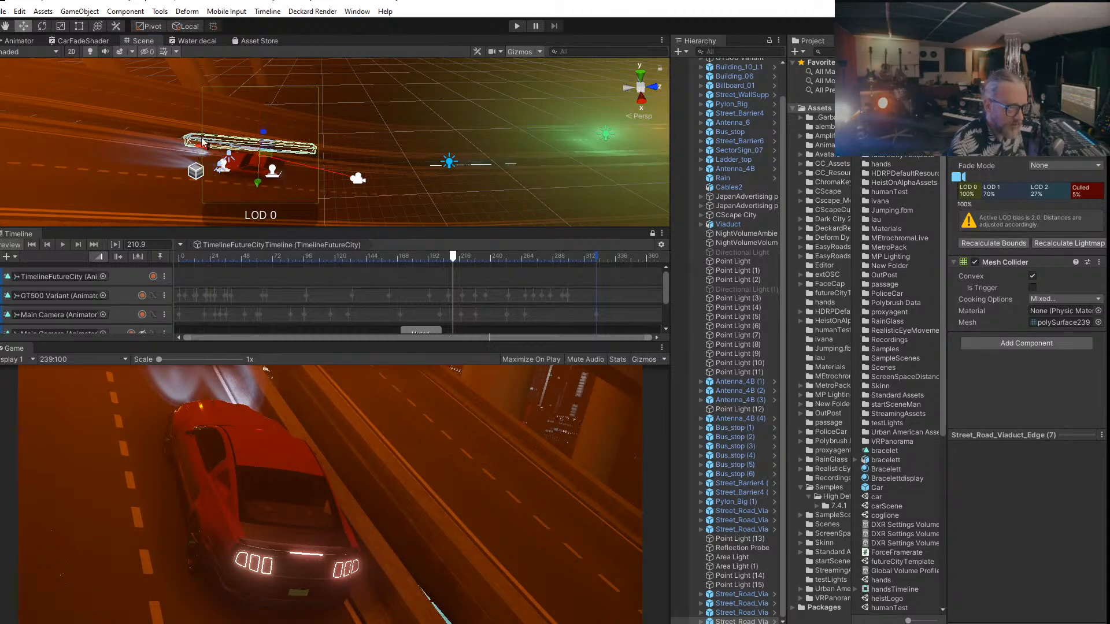
drag(258, 185, 256, 178)
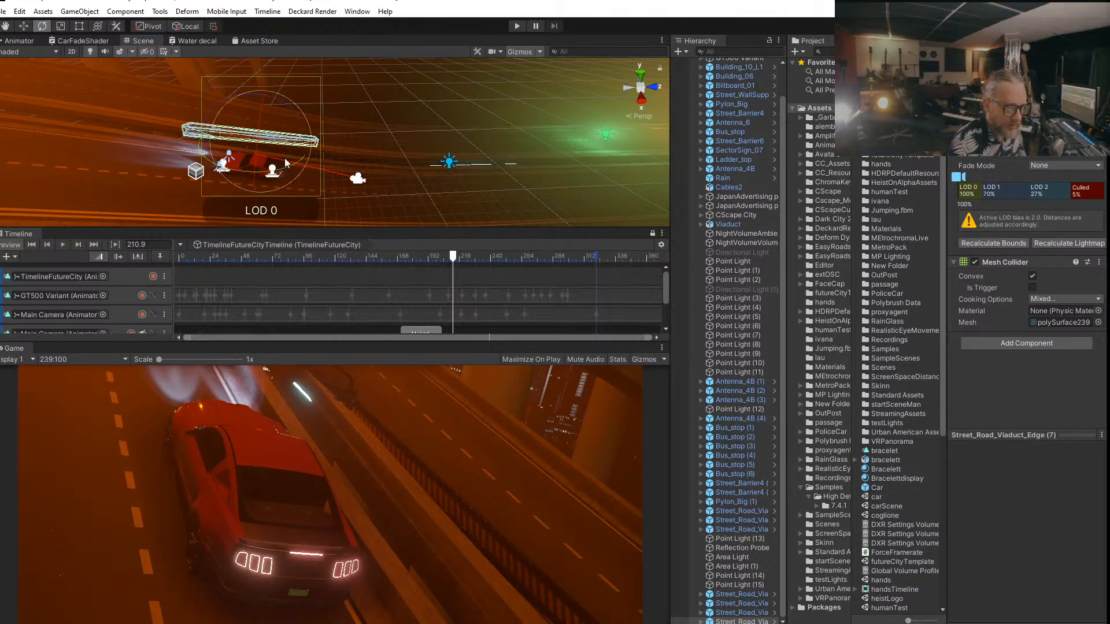
drag(284, 173, 275, 175)
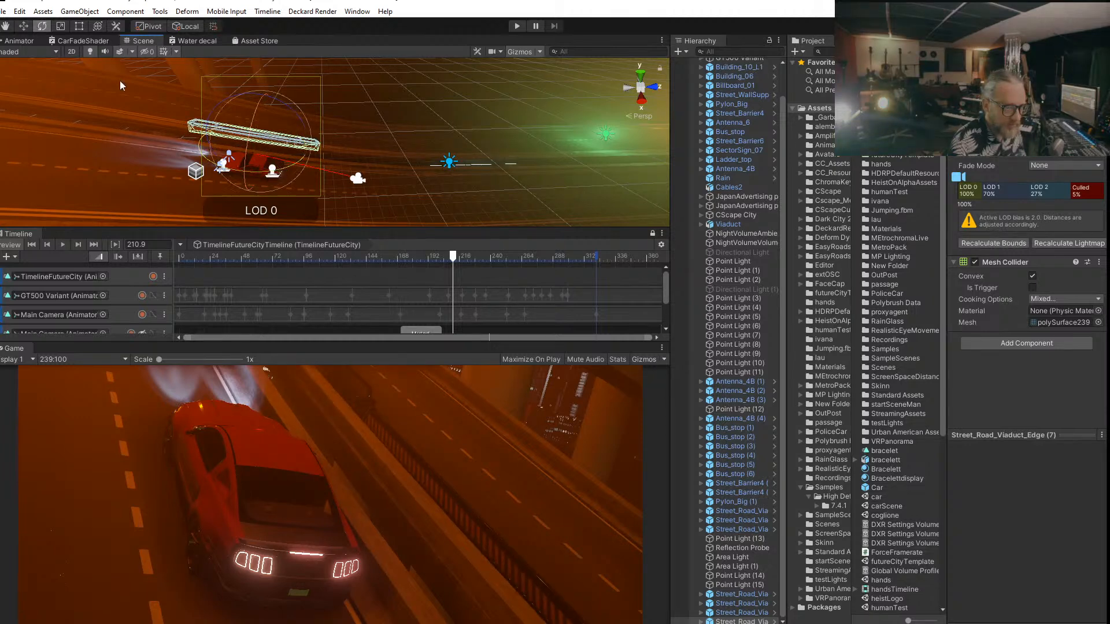
drag(267, 127, 265, 131)
Step: Replay the shot from an earlier frame to check the viaduct edges, and park the timeline at frame 223
drag(454, 260, 314, 262)
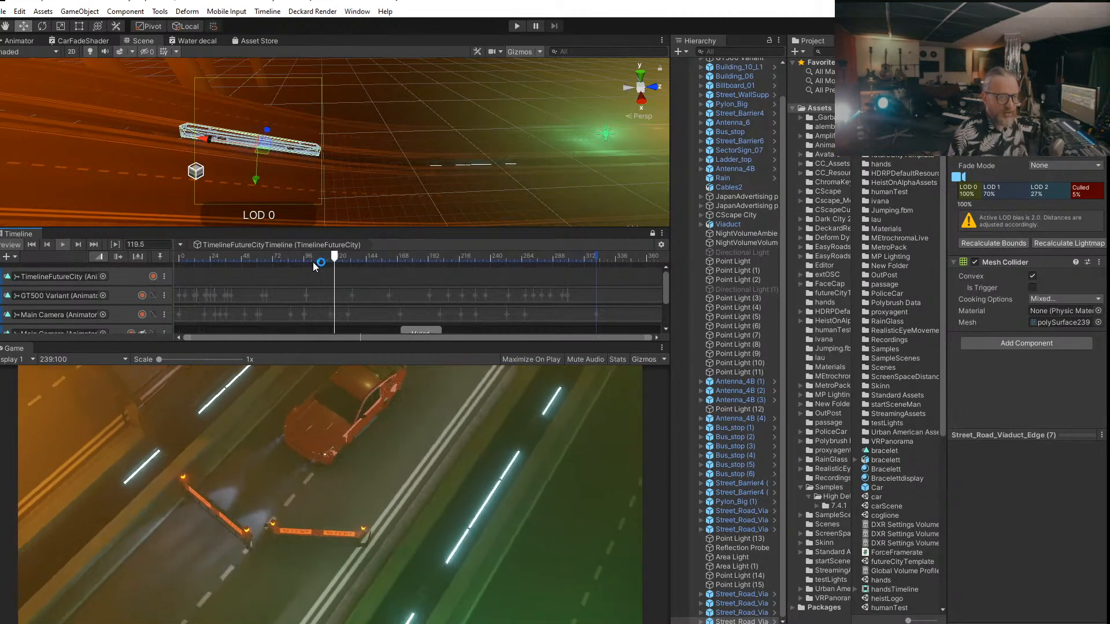
key(space)
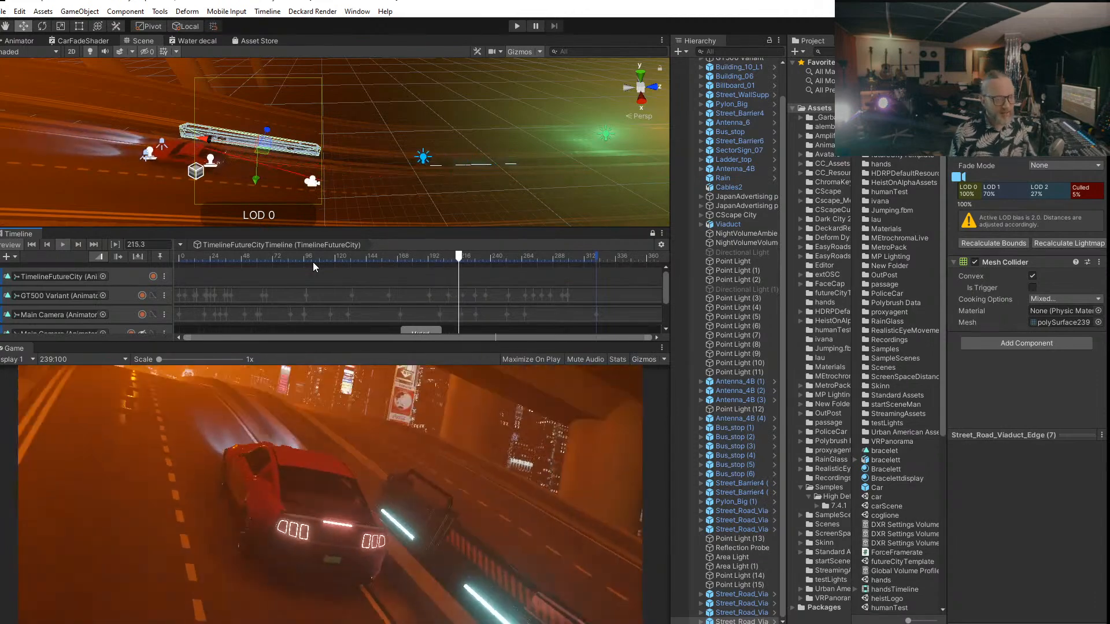
key(space)
mouse_move(471, 263)
mouse_down()
mouse_move(461, 259)
mouse_move(469, 263)
mouse_up()
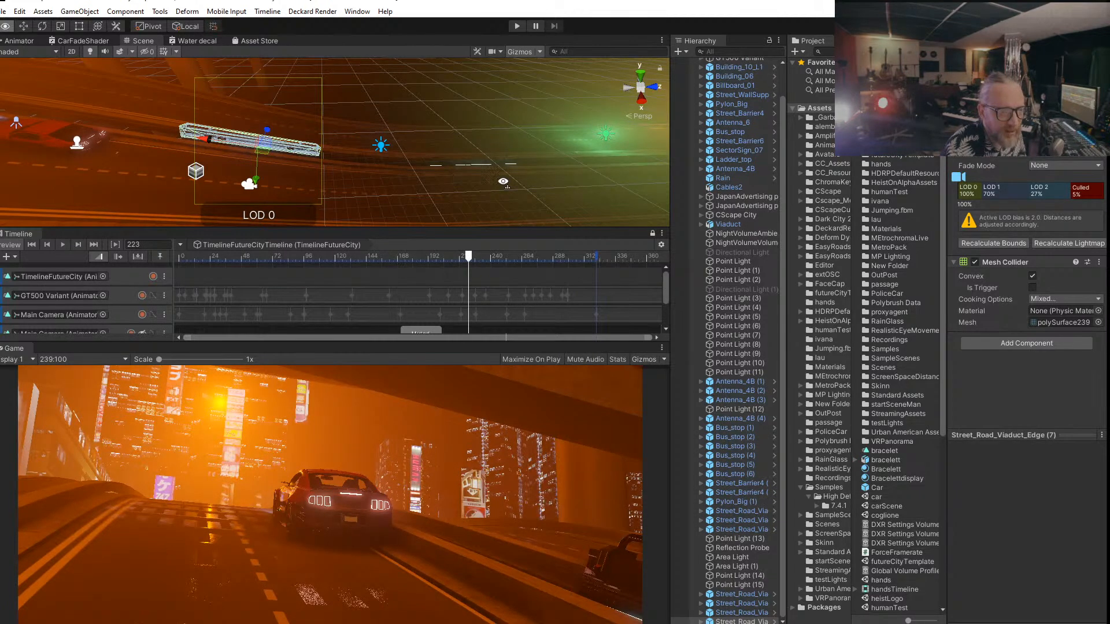
Step: Duplicate the green Point Light (12) and place the copy by the far curve of the viaduct to tint the city background
alt+drag(484, 179, 573, 159)
alt+right_drag(573, 158, 400, 156)
alt+drag(400, 156, 325, 153)
middle_drag(383, 164, 444, 177)
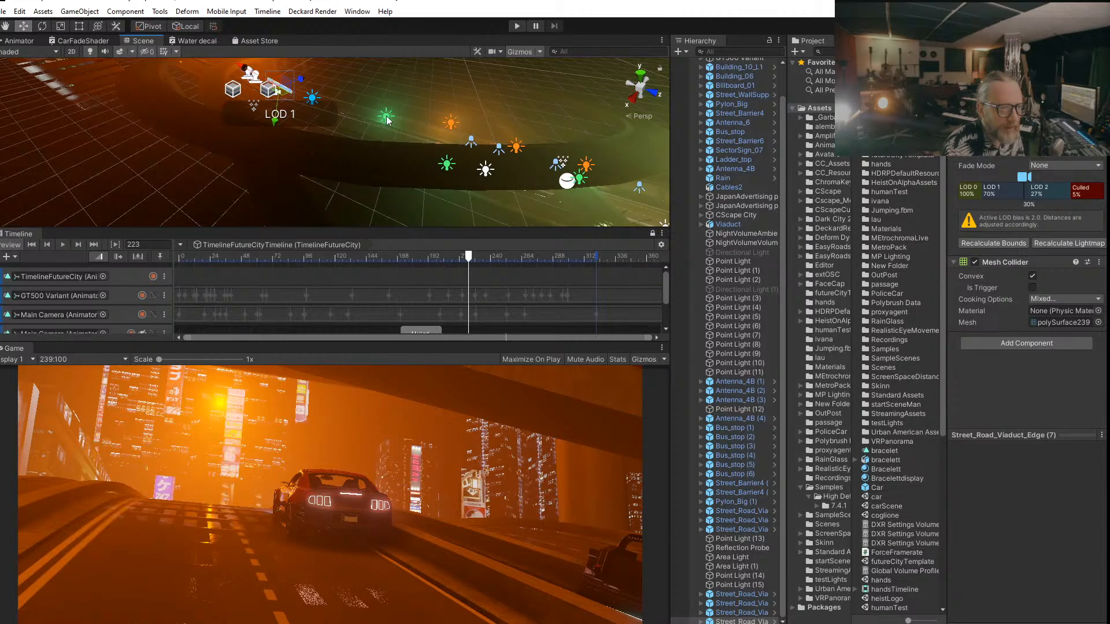
click(386, 119)
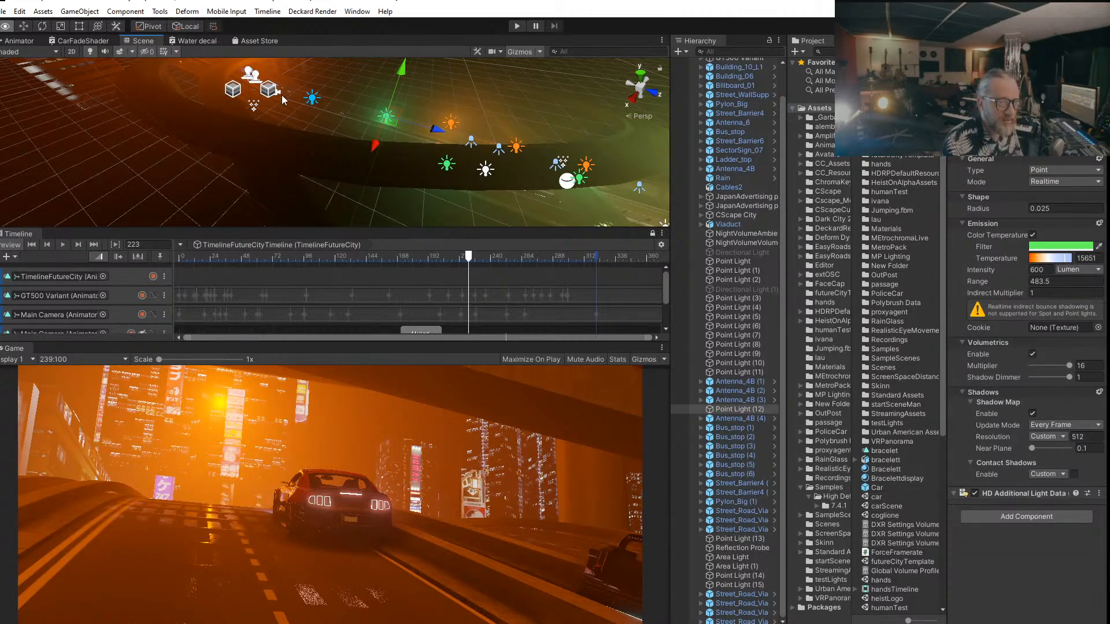
alt+drag(300, 74, 389, 136)
middle_drag(379, 143, 450, 182)
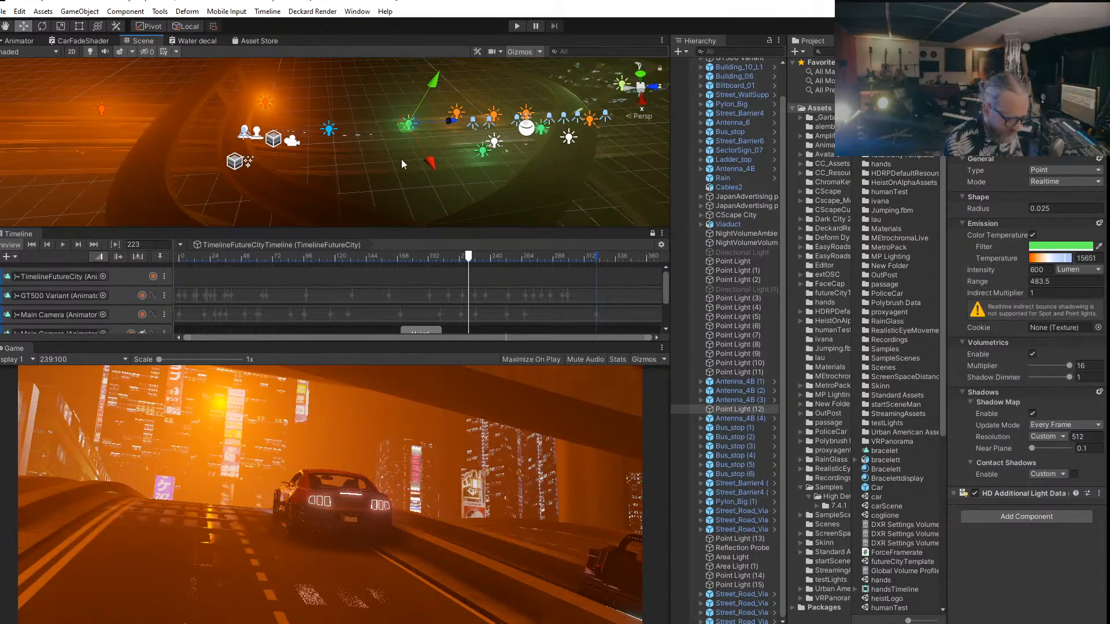
key(ctrl+d)
drag(407, 126, 192, 113)
drag(59, 56, 201, 98)
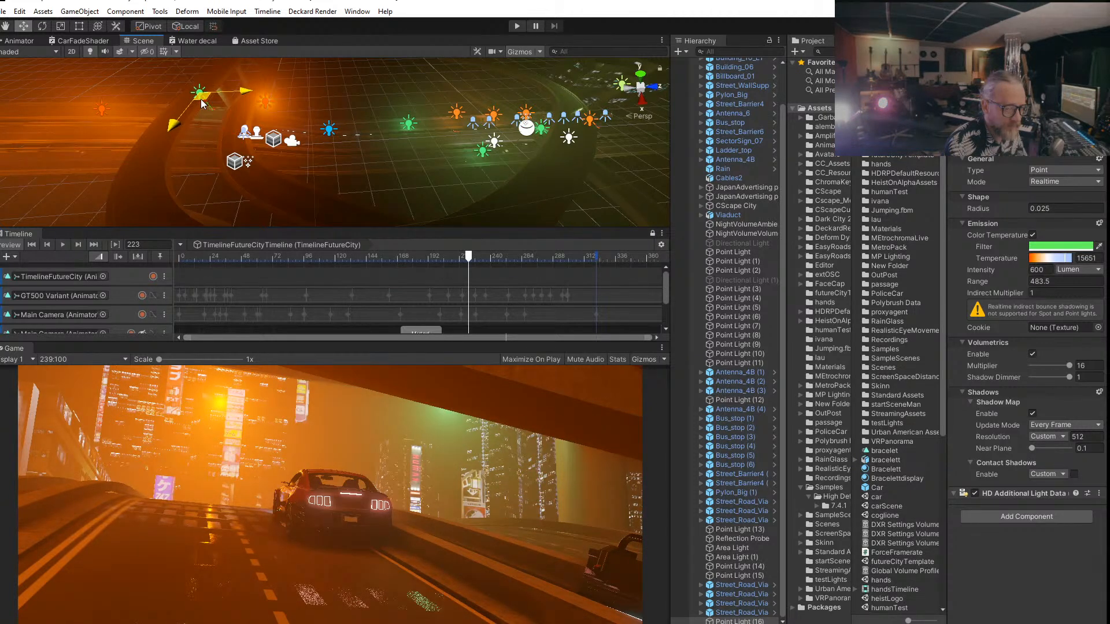
Step: Go to frame 219, locate the original Bus_stop in the green-lit street, and duplicate it
mouse_move(468, 255)
mouse_down()
mouse_move(454, 253)
mouse_move(553, 265)
mouse_move(334, 258)
mouse_move(465, 267)
mouse_up()
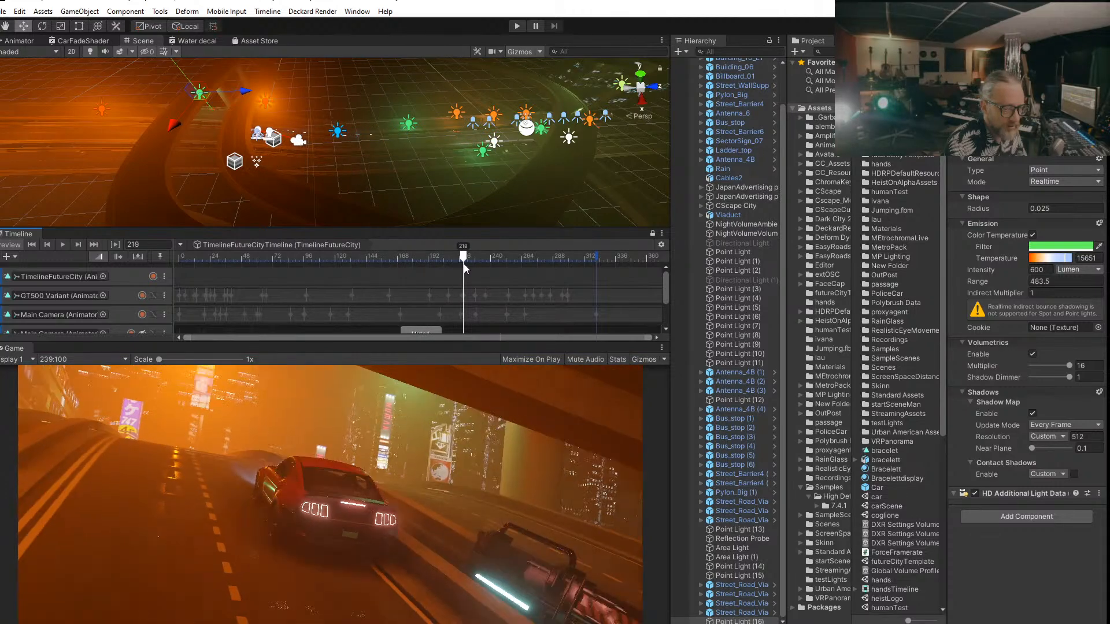
alt+drag(548, 157, 212, 118)
right_drag(212, 118, 267, 100)
scroll(269, 98, up, 10)
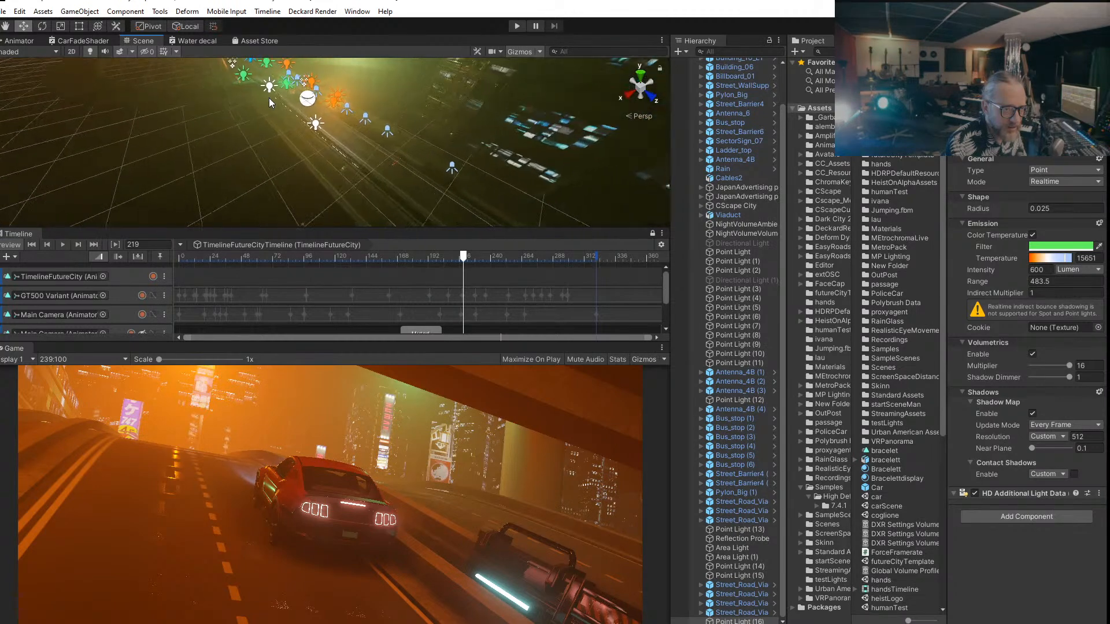
scroll(280, 105, up, 3)
middle_drag(281, 106, 180, 58)
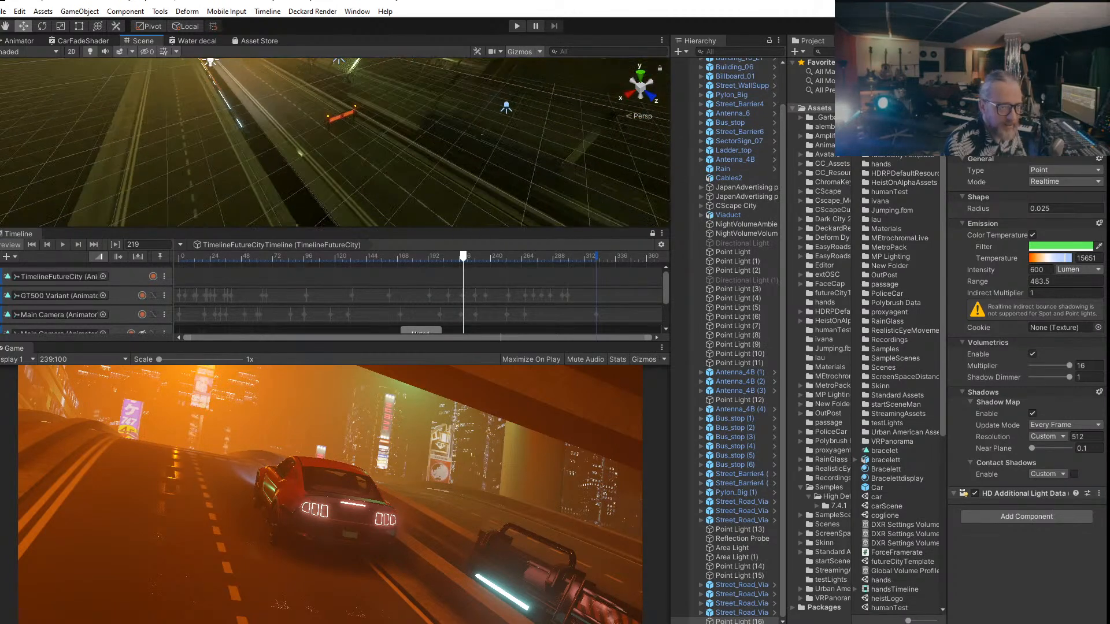
right_drag(472, 211, 484, 162)
scroll(415, 139, down, 3)
middle_drag(415, 139, 345, 192)
alt+drag(344, 193, 730, 319)
alt+drag(130, 177, 278, 165)
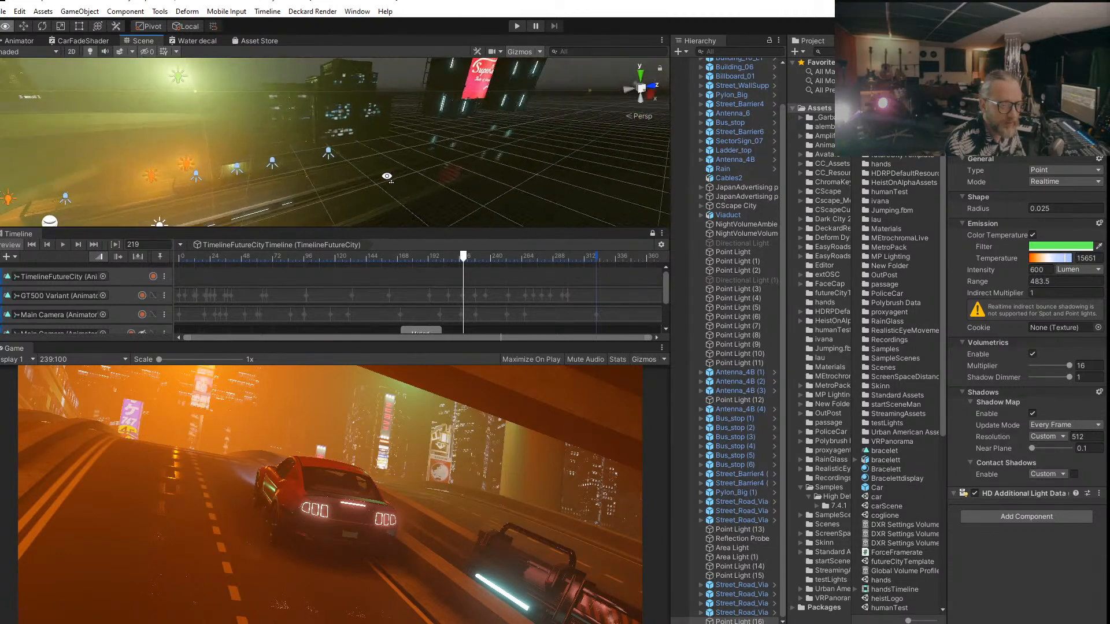
click(63, 218)
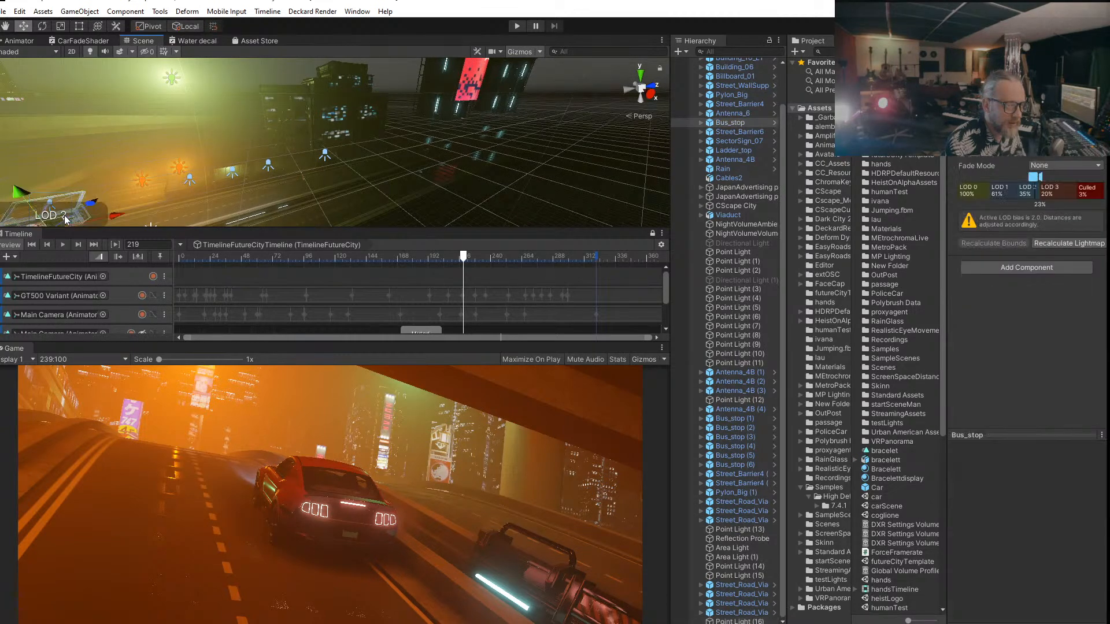
key(f)
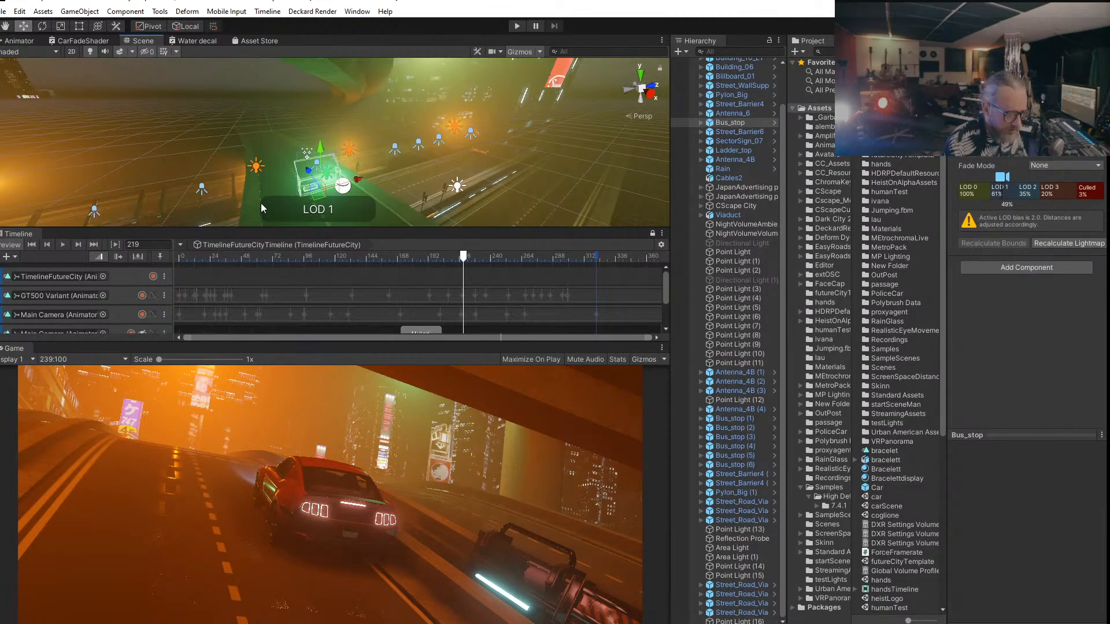
key(ctrl+d)
Step: Move the copied bus stop across the scene to the roadside ahead of the car and raise it
drag(289, 198, 52, 232)
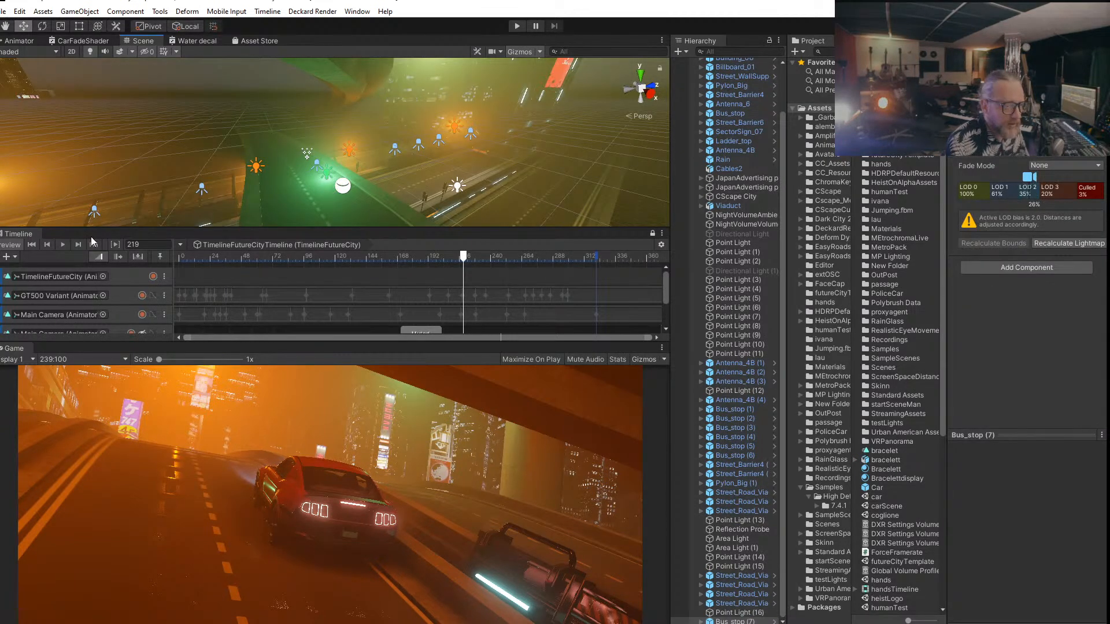
alt+drag(301, 156, 133, 188)
middle_drag(162, 147, 537, 289)
drag(495, 205, 142, 109)
middle_drag(182, 129, 1012, 422)
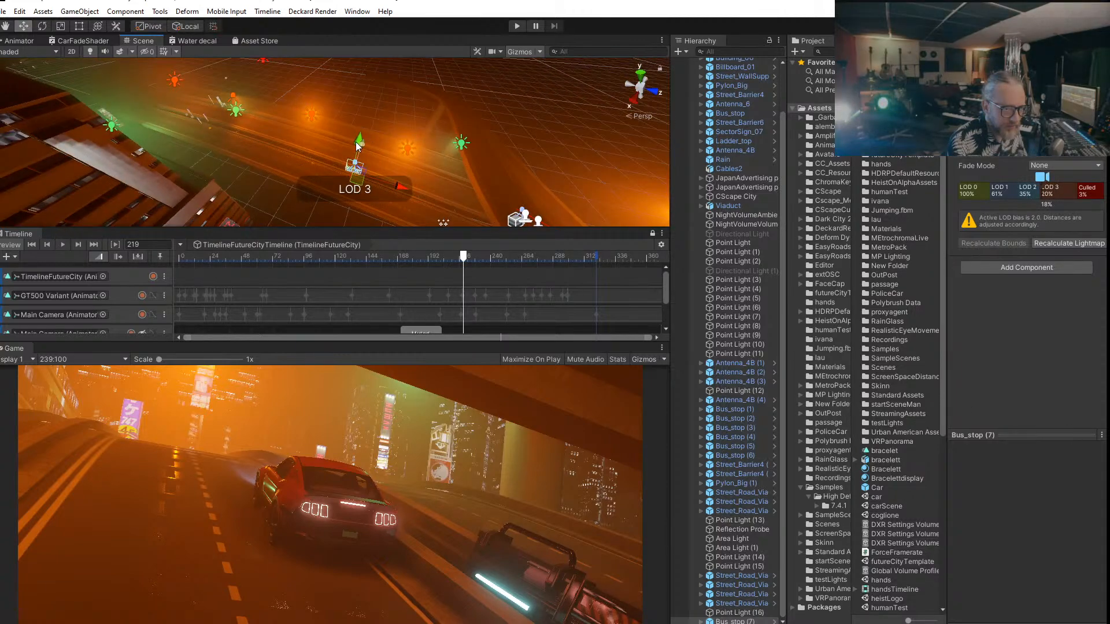
alt+drag(319, 175, 464, 167)
middle_drag(231, 162, 324, 145)
drag(382, 136, 386, 107)
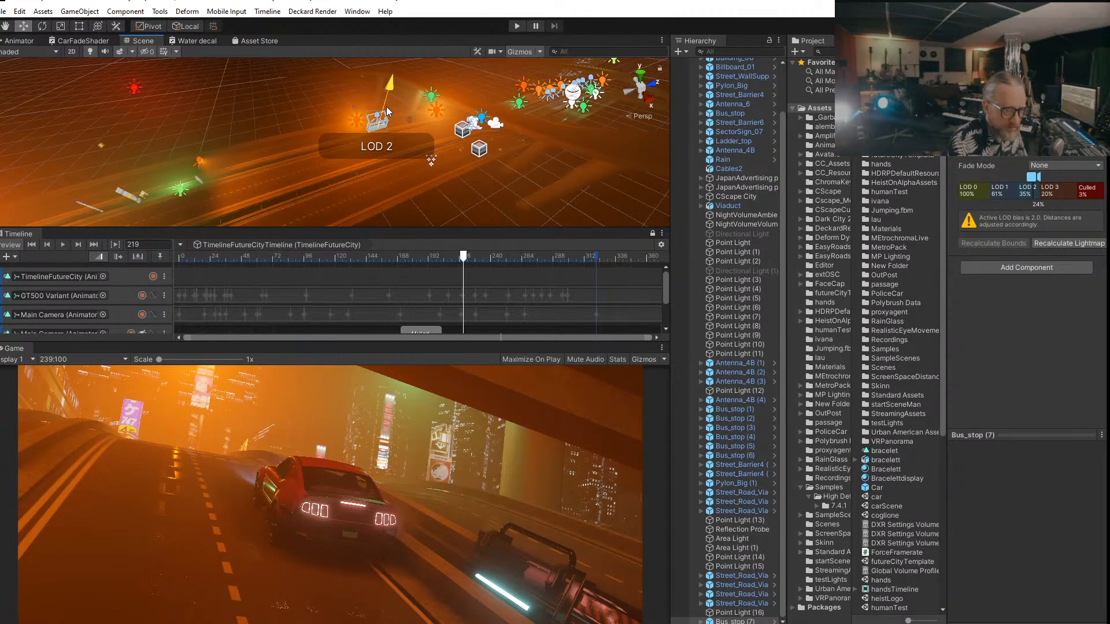
Step: Go to frame 310 and rotate the copied bus stop beside the road
drag(466, 258, 582, 270)
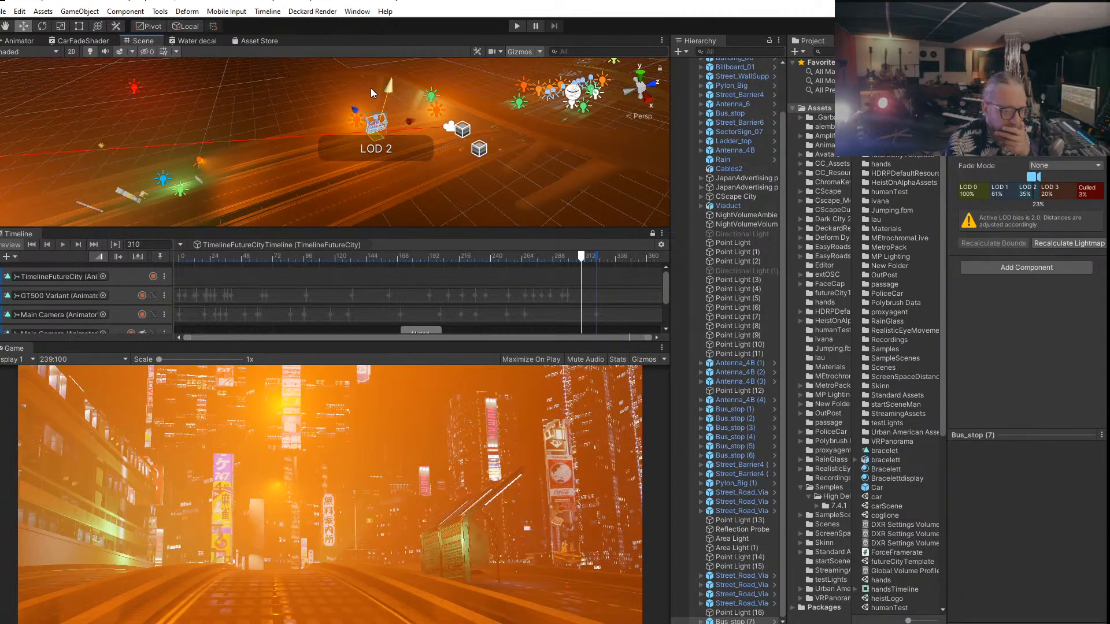
key(e)
drag(376, 90, 360, 110)
click(23, 26)
Step: Go to frame 264, locate the Plane002 advertising panel beside the road, and duplicate it
drag(581, 258, 522, 271)
alt+drag(254, 108, 385, 164)
scroll(200, 108, up, 4)
click(317, 144)
click(383, 164)
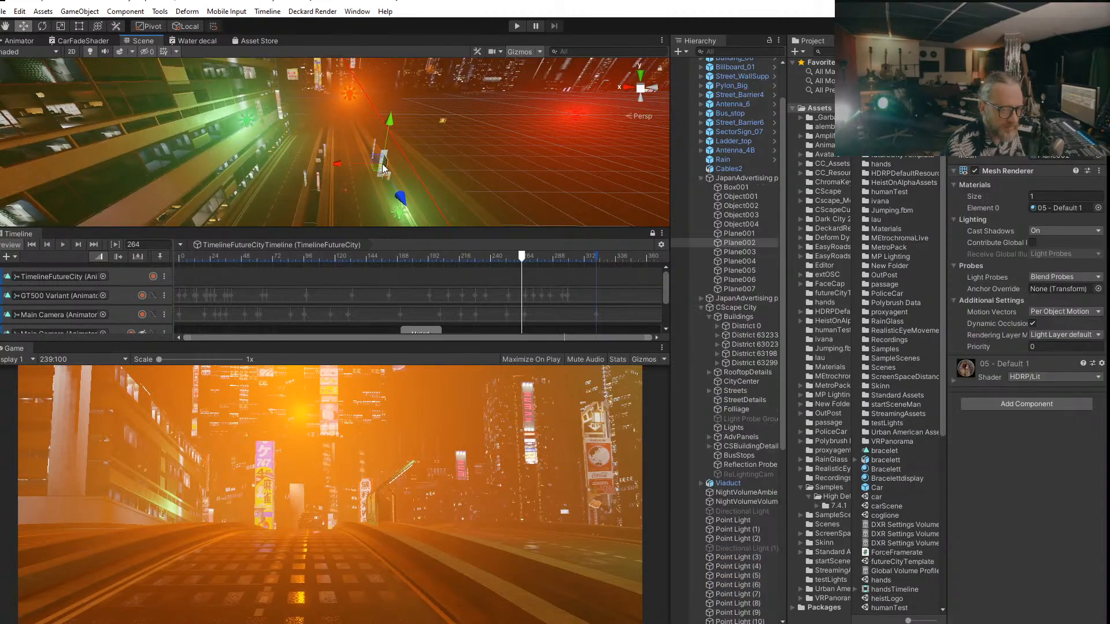
key(ctrl+d)
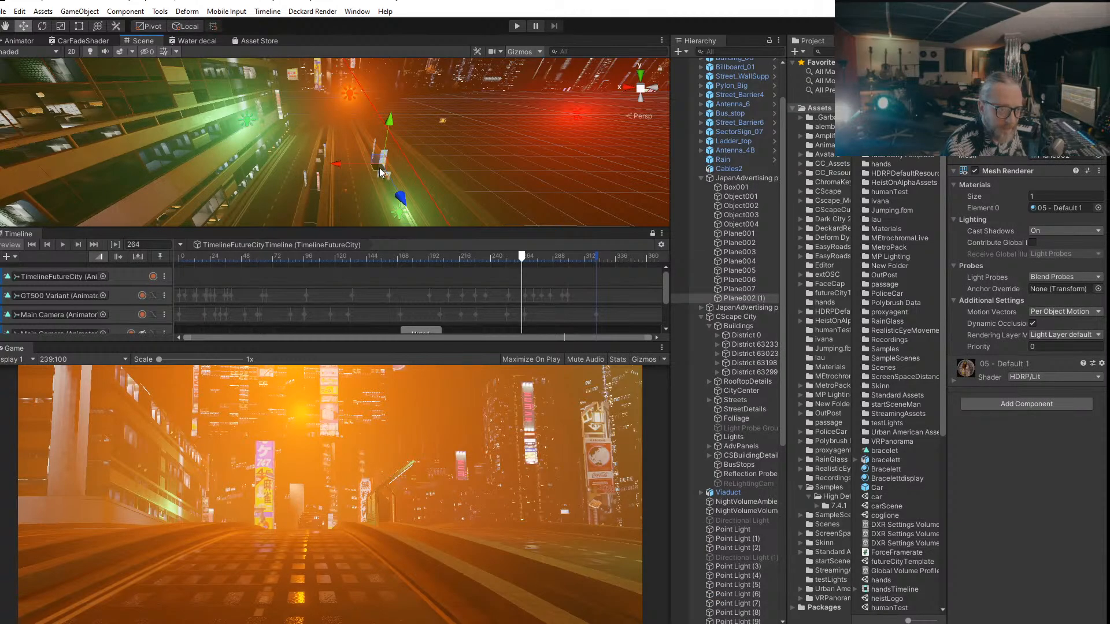
Step: Move the copied advertising panel to the corner of the near roadside building and enlarge it
scroll(213, 217, down, 7)
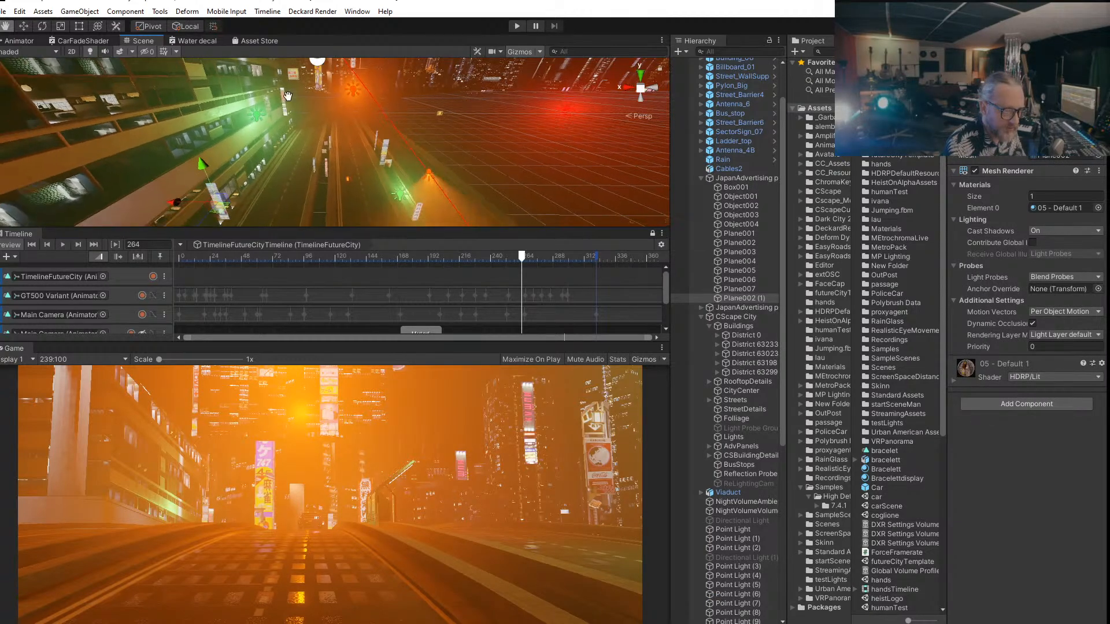
middle_drag(307, 142, 333, 128)
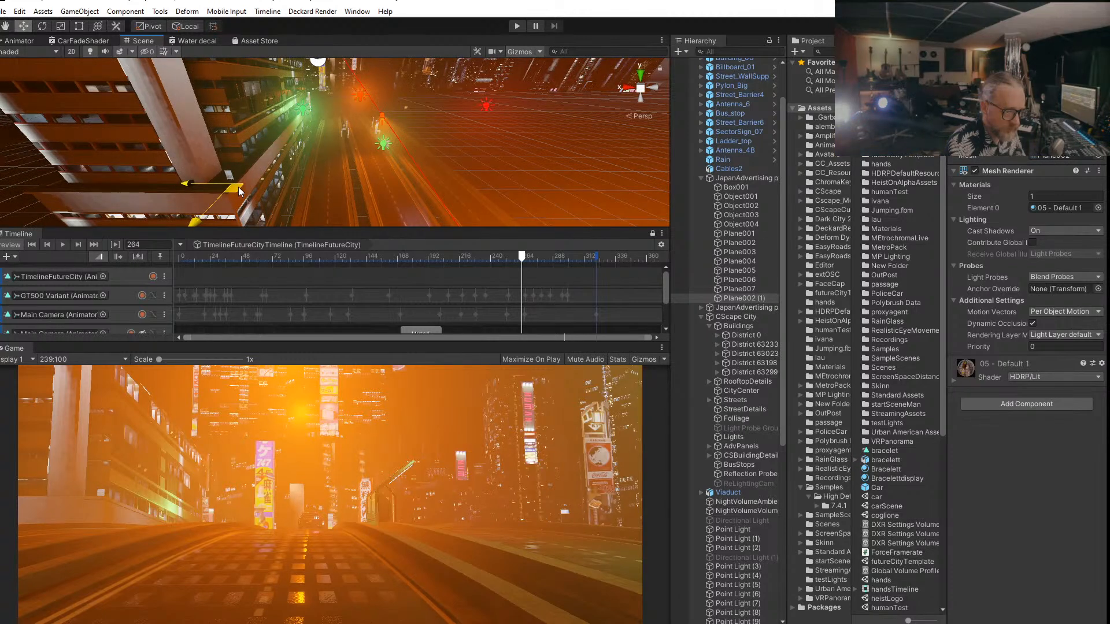
click(61, 26)
drag(230, 190, 242, 183)
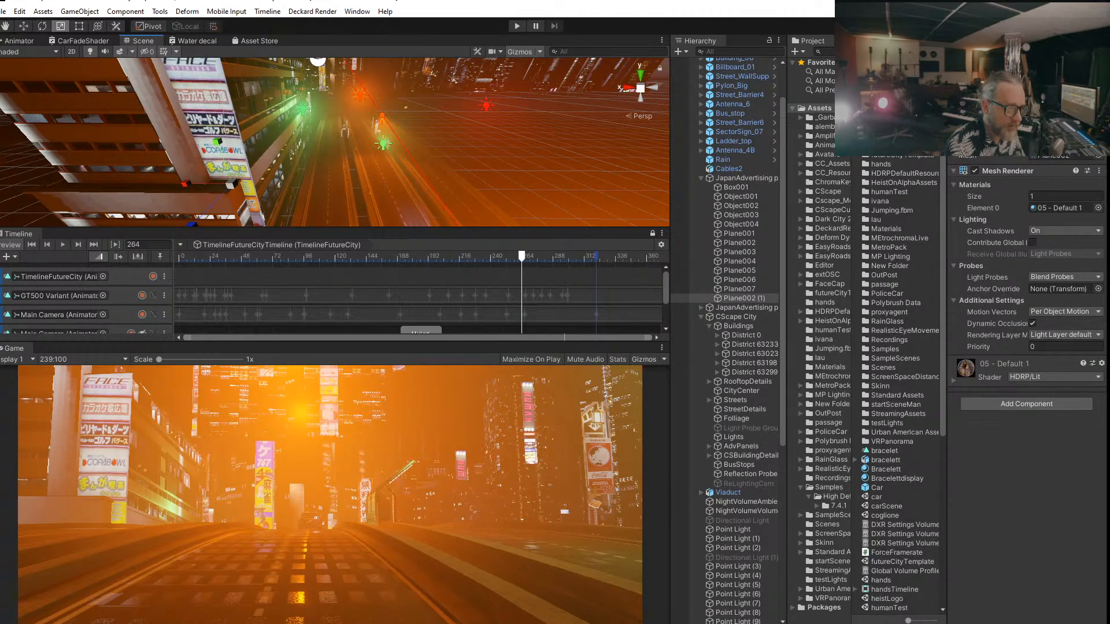
click(27, 27)
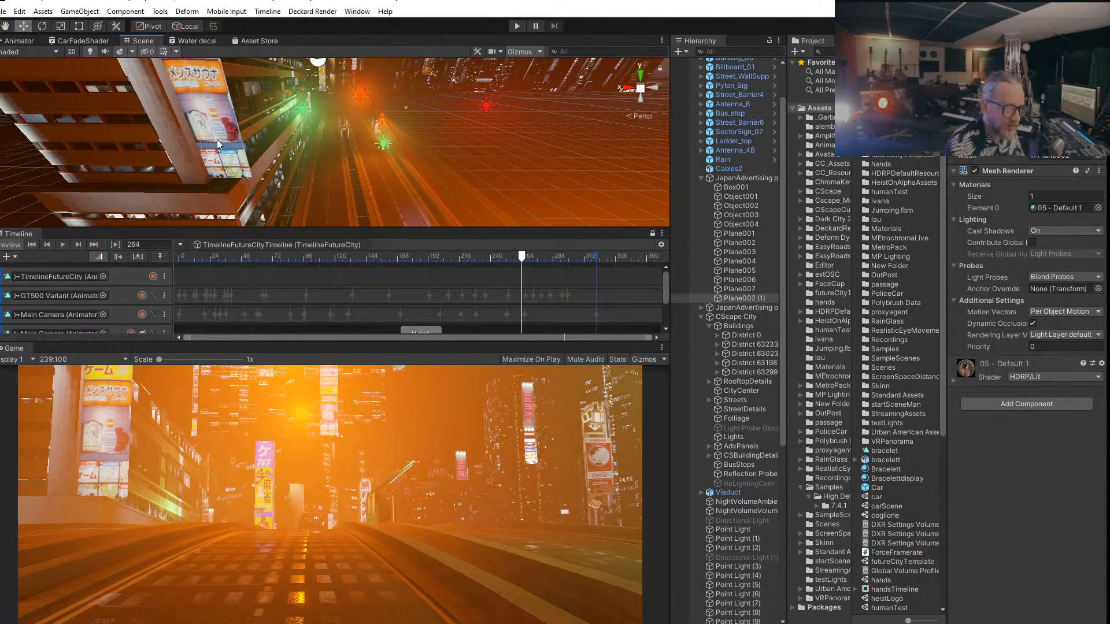
Step: Rescale the copied panel and lower it along the corner of the near building
click(64, 31)
scroll(203, 112, down, 3)
middle_drag(202, 112, 215, 139)
scroll(215, 139, down, 2)
drag(256, 140, 243, 163)
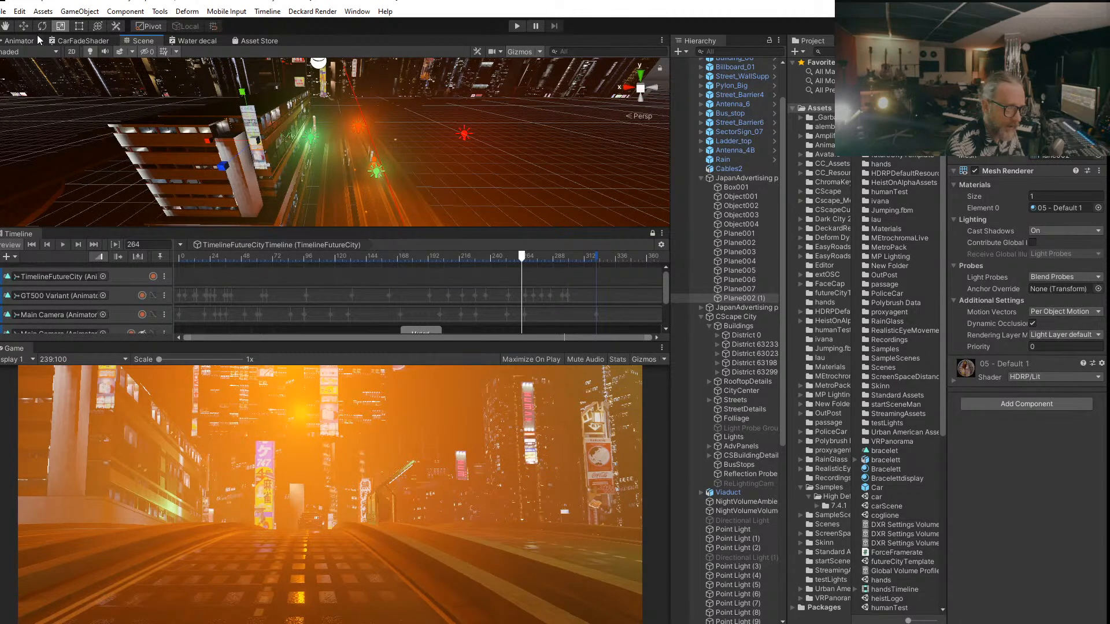
key(w)
drag(245, 93, 250, 152)
drag(225, 191, 231, 196)
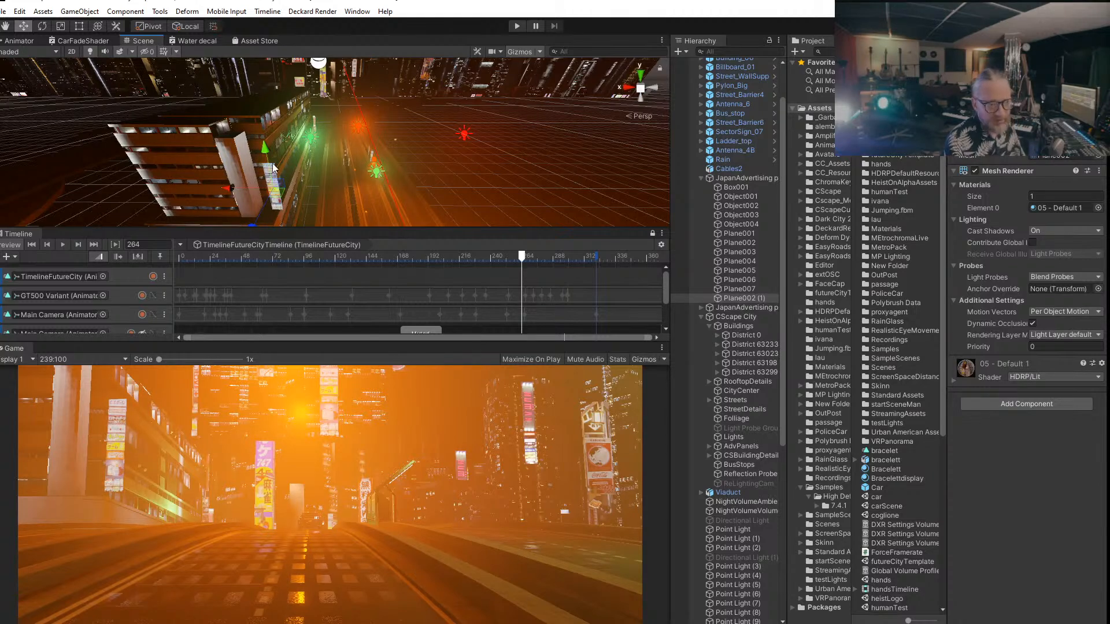
Step: Enlarge the copied panel to a scale of about 4.3 and shift it out from the building towards the road
click(61, 26)
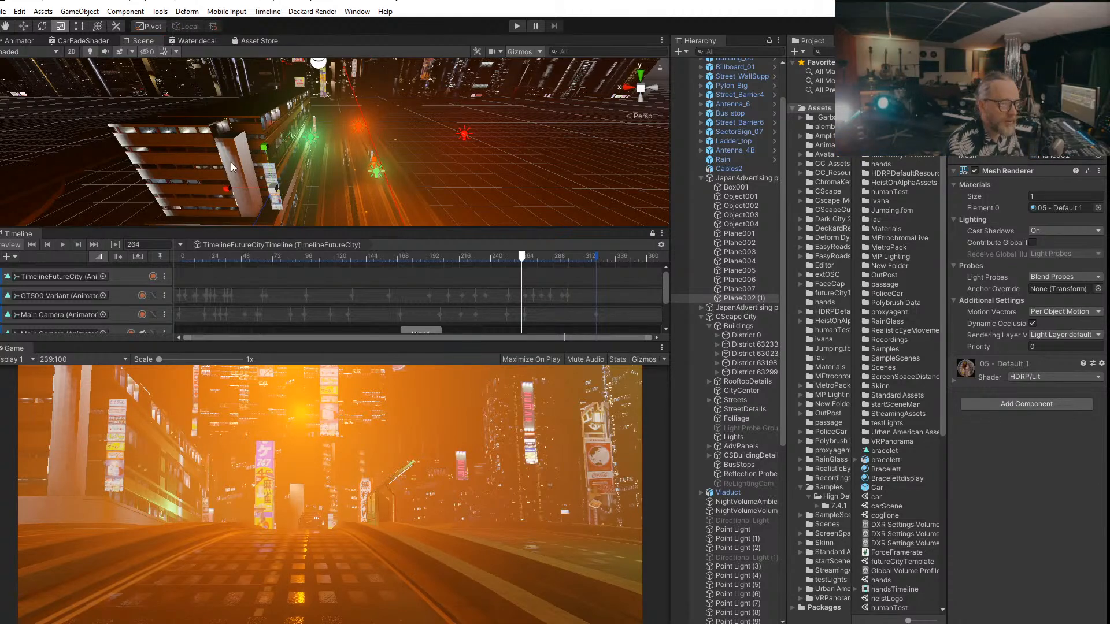
drag(273, 192, 275, 153)
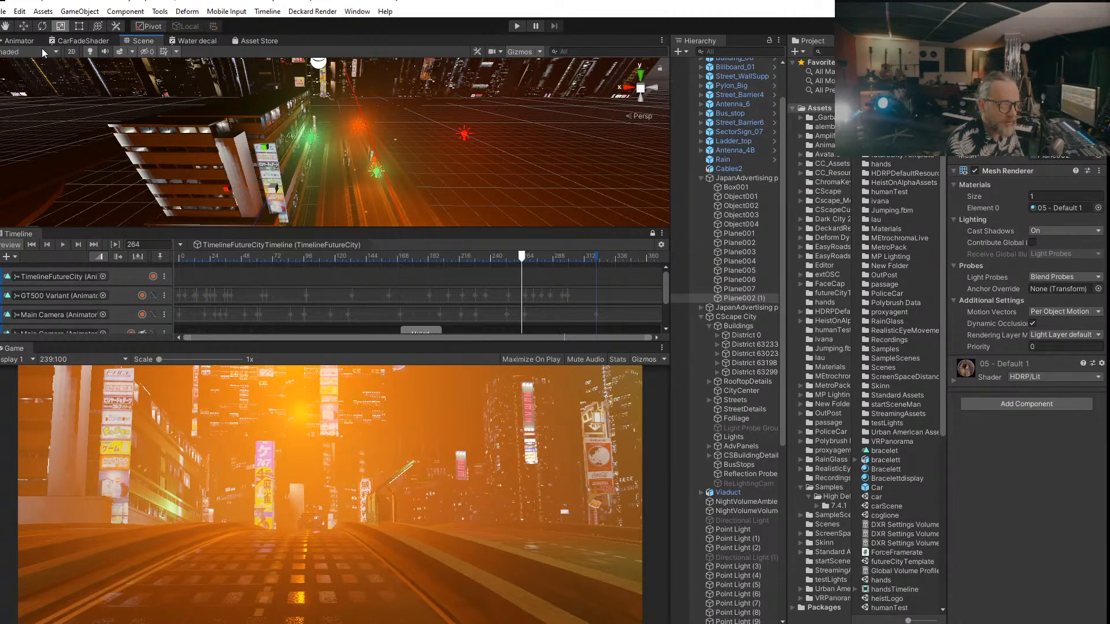
click(21, 28)
drag(227, 190, 242, 191)
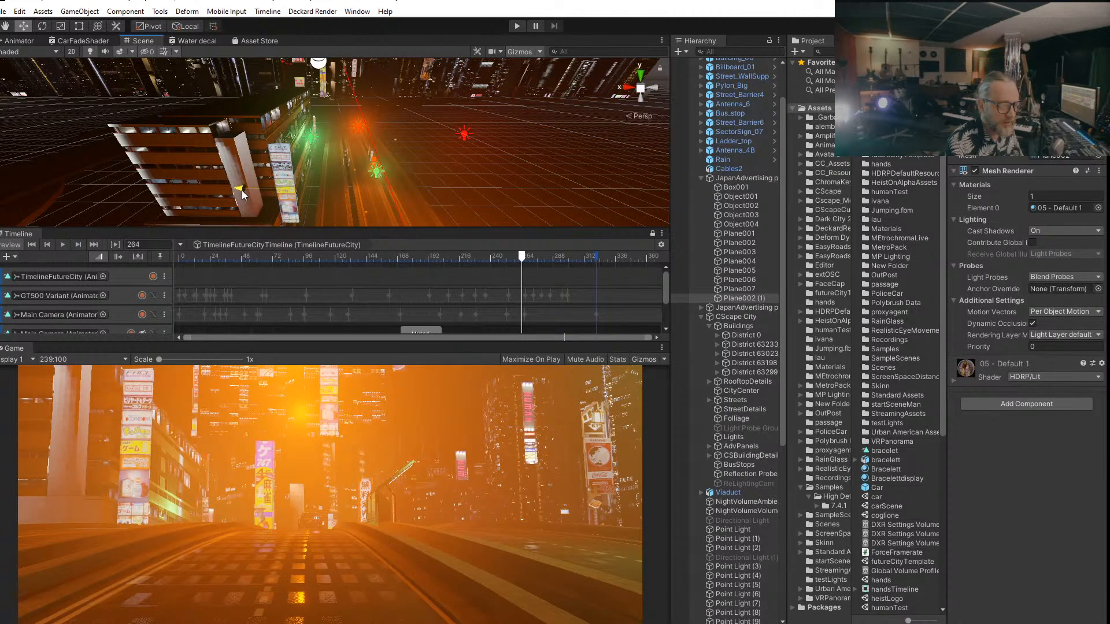
drag(275, 225, 256, 172)
Step: Play the sequence from frame 0 and enlarge the Game view to review the dressed route
drag(525, 255, 242, 266)
key(space)
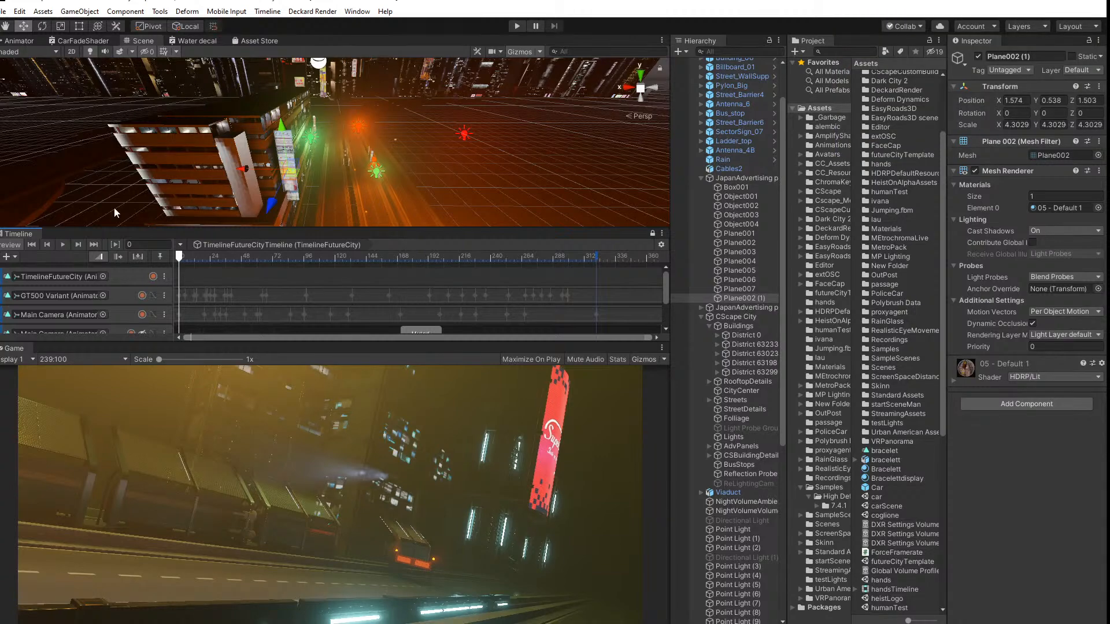
click(65, 247)
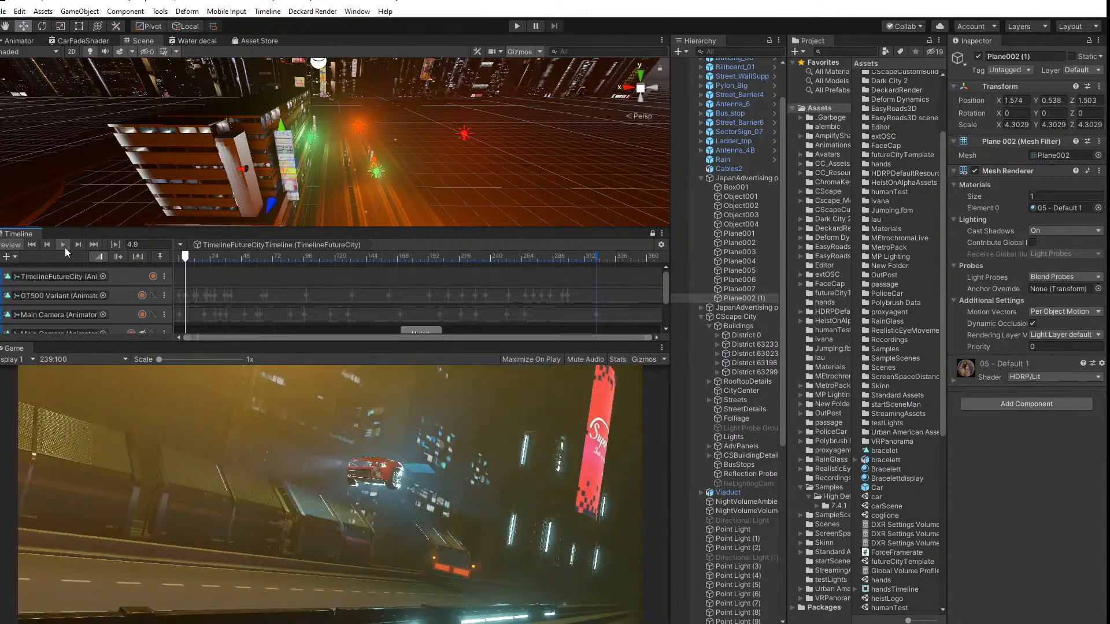
drag(169, 344, 170, 237)
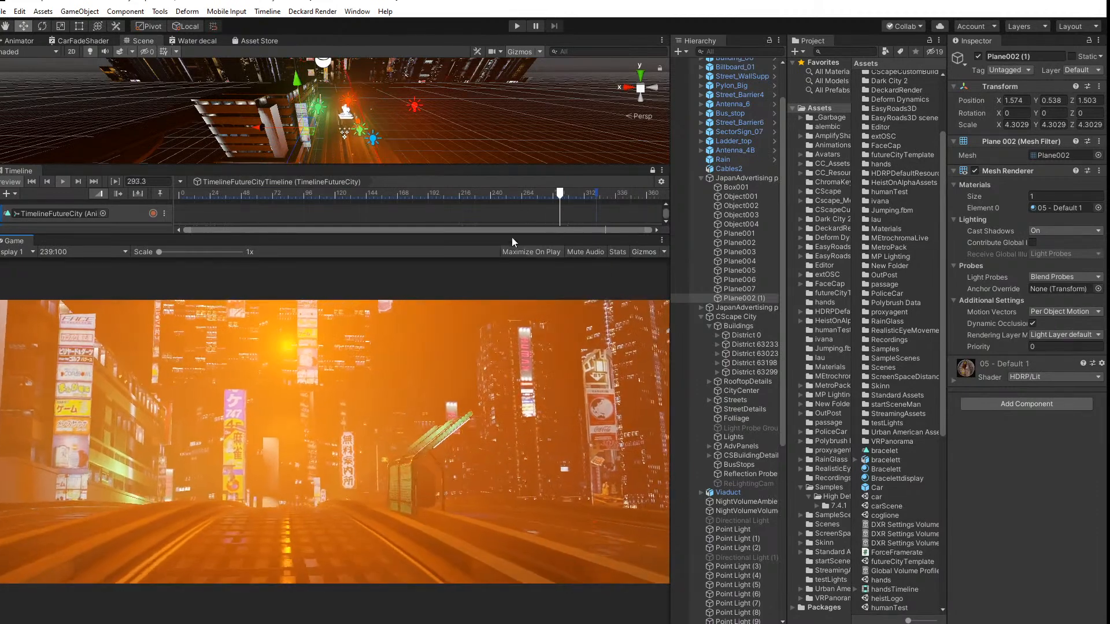
Step: Open the Main Camera track's recorded clip in the Animation window at frame 217 and select the Main Camera
drag(523, 192, 463, 374)
click(122, 255)
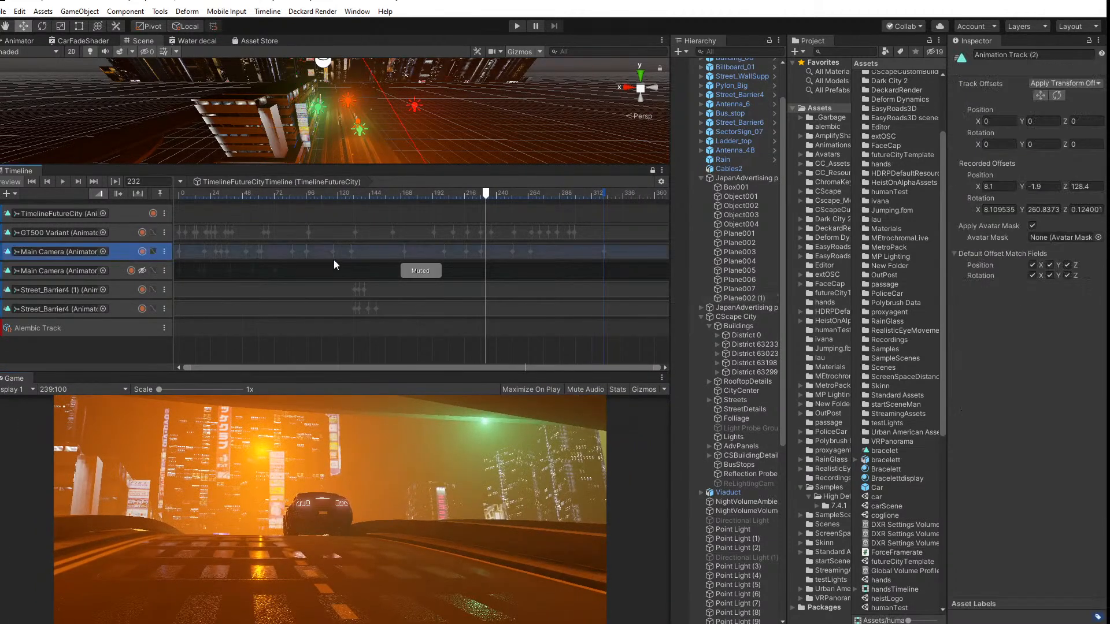
double_click(477, 251)
mouse_move(890, 405)
mouse_down()
mouse_move(863, 403)
mouse_move(876, 407)
mouse_up()
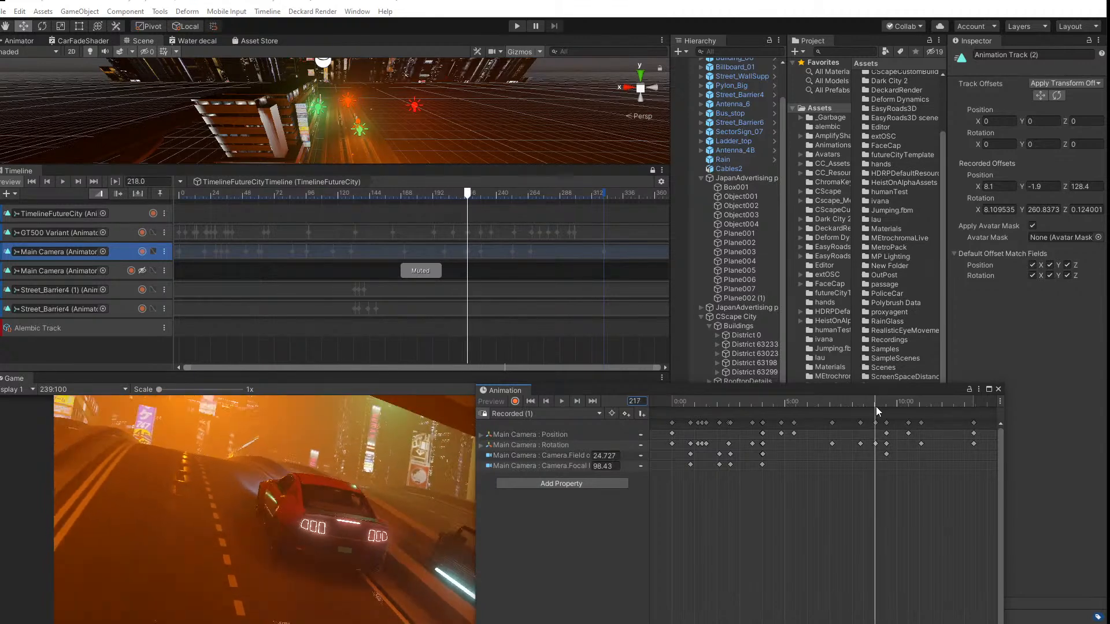
click(576, 401)
click(546, 401)
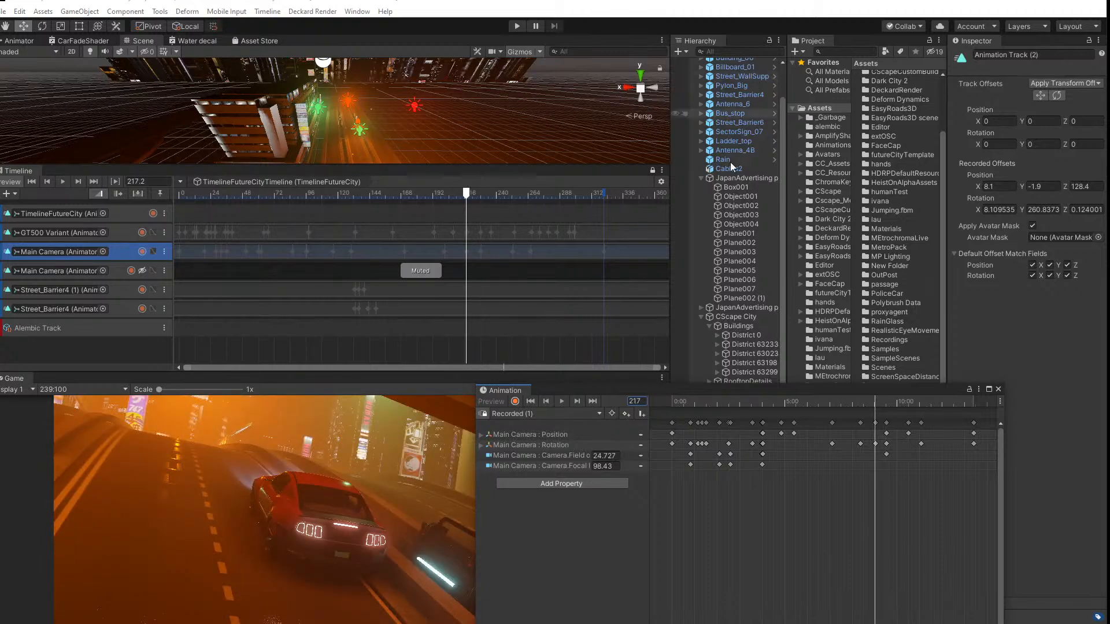
scroll(742, 266, down, 3)
scroll(727, 225, up, 8)
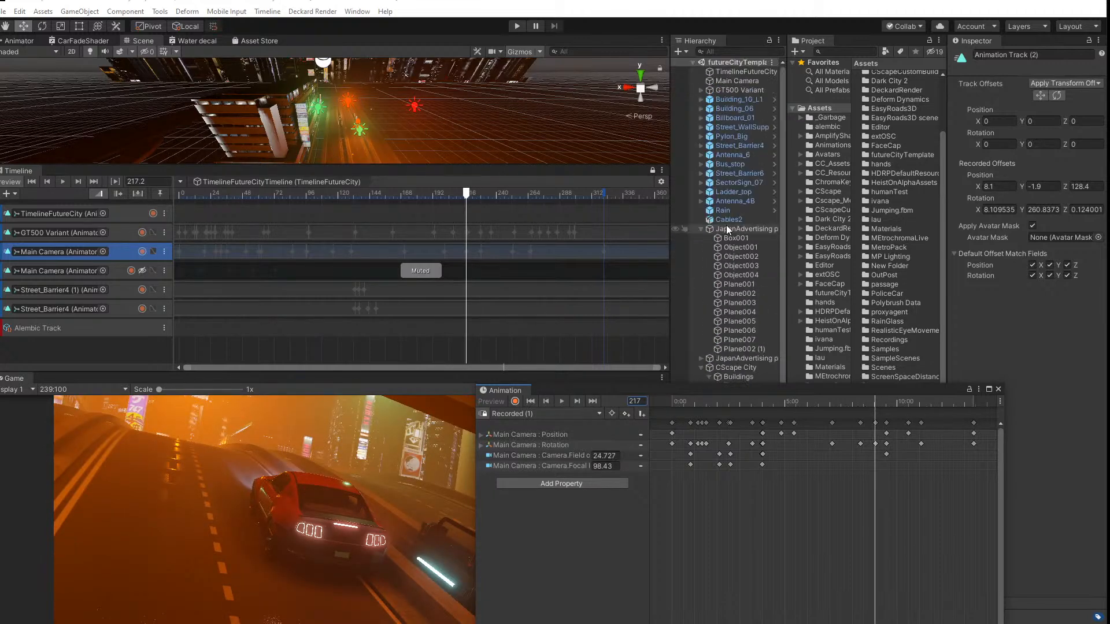
double_click(737, 81)
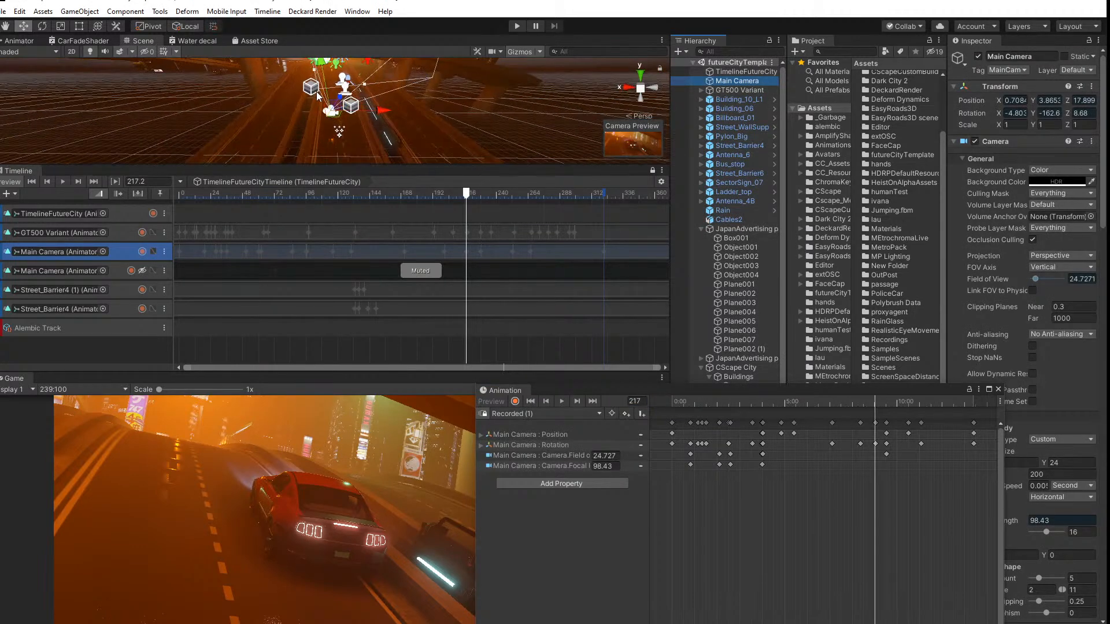
Step: Try to tilt the Main Camera upwards behind the car at frame 217
scroll(434, 81, up, 2)
right_drag(441, 72, 74, 4)
click(42, 26)
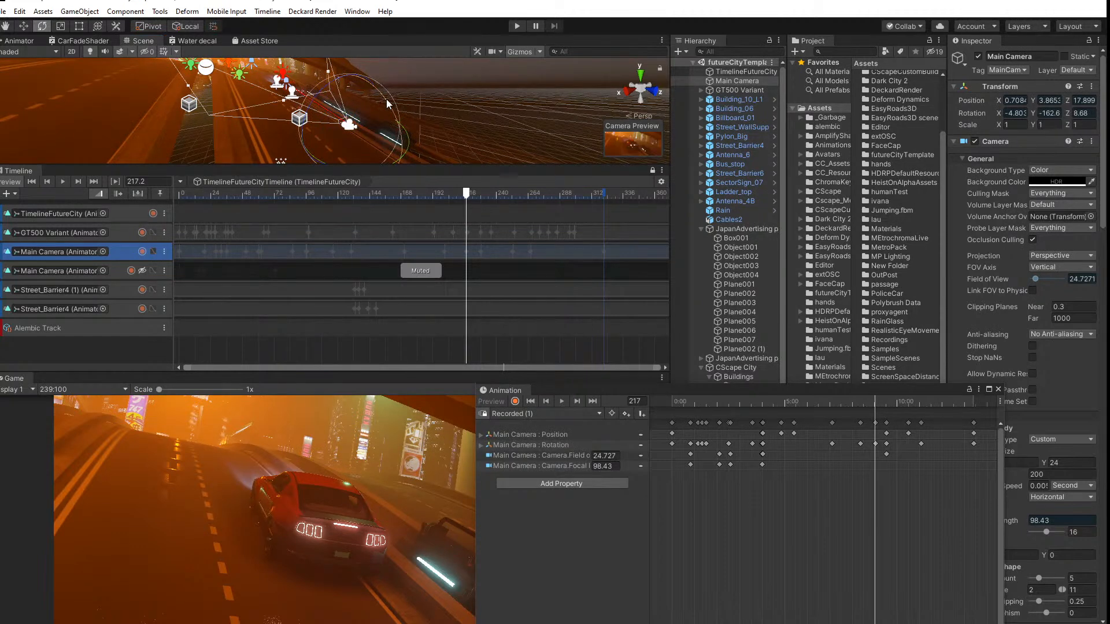
drag(386, 104, 388, 106)
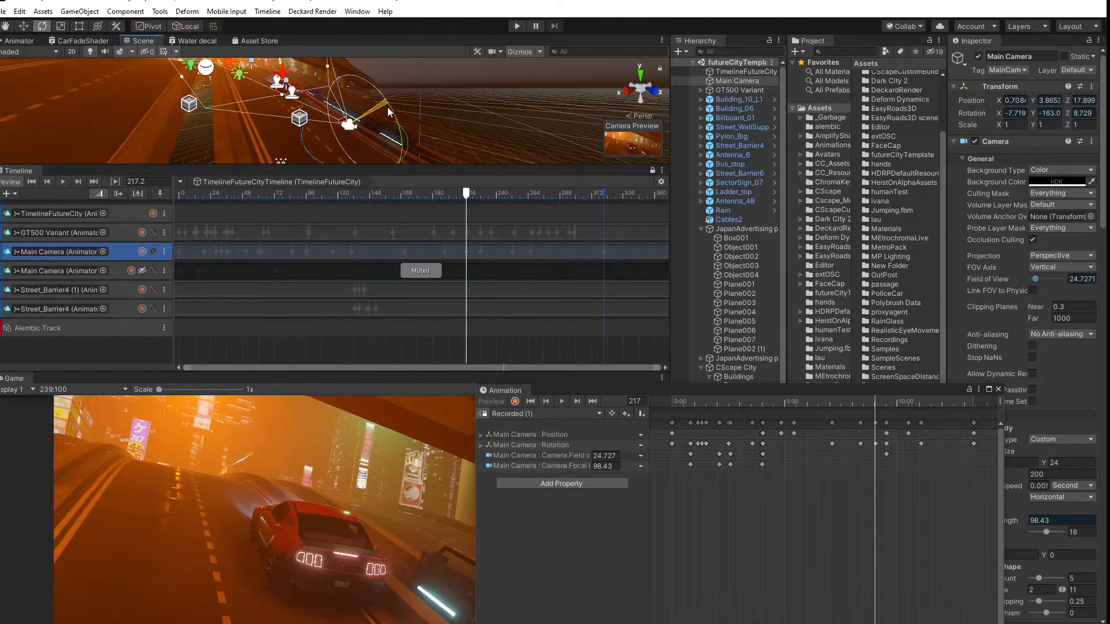
drag(308, 97, 314, 88)
Step: Try to move the Main Camera higher and farther from the car at frame 201
mouse_move(876, 404)
mouse_down()
mouse_move(813, 398)
mouse_move(861, 407)
mouse_up()
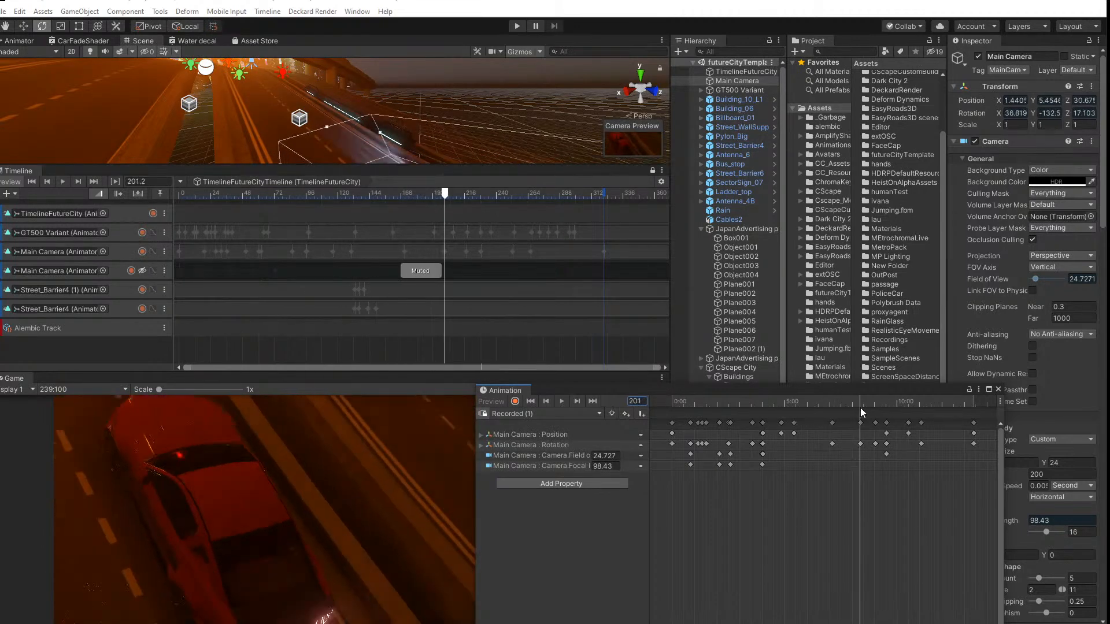
click(578, 401)
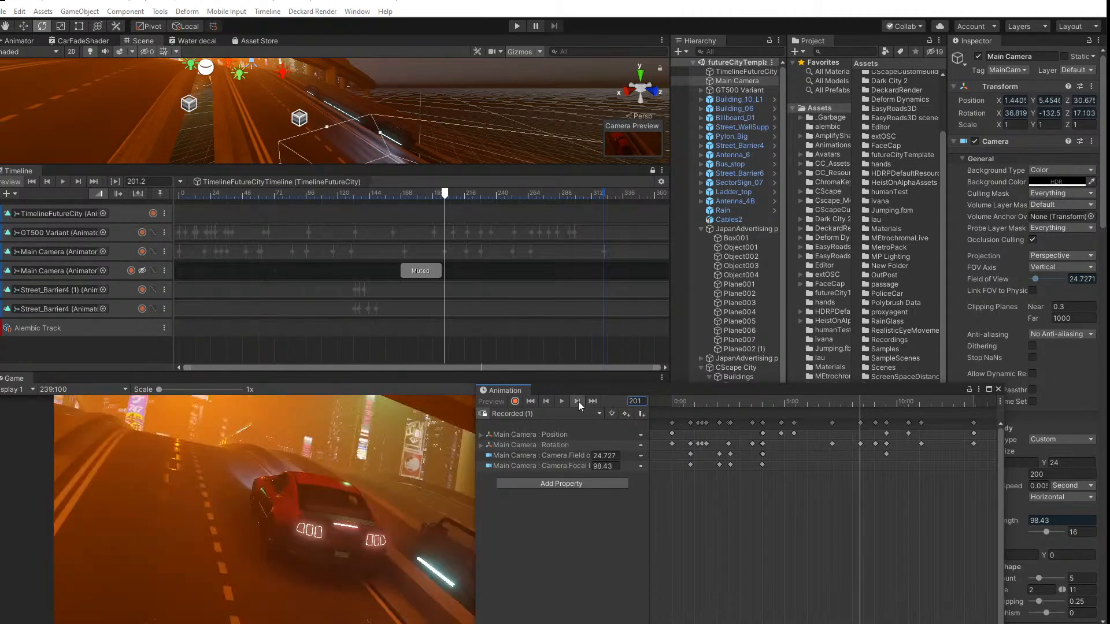
click(546, 400)
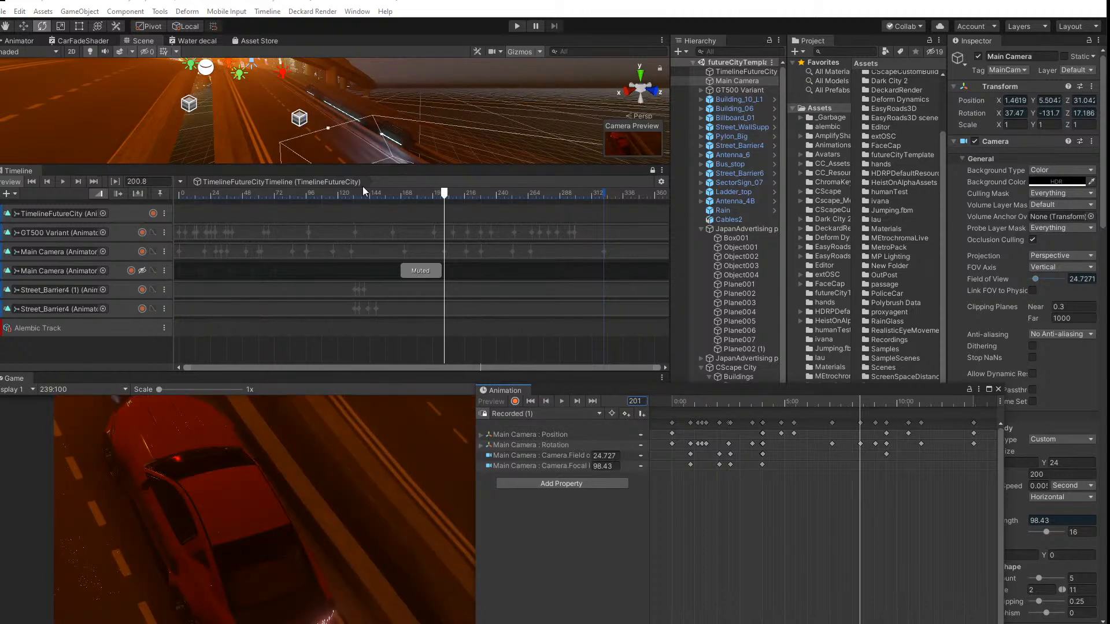
click(25, 28)
right_drag(149, 75, 330, 136)
middle_drag(338, 142, 221, 178)
drag(309, 122, 353, 92)
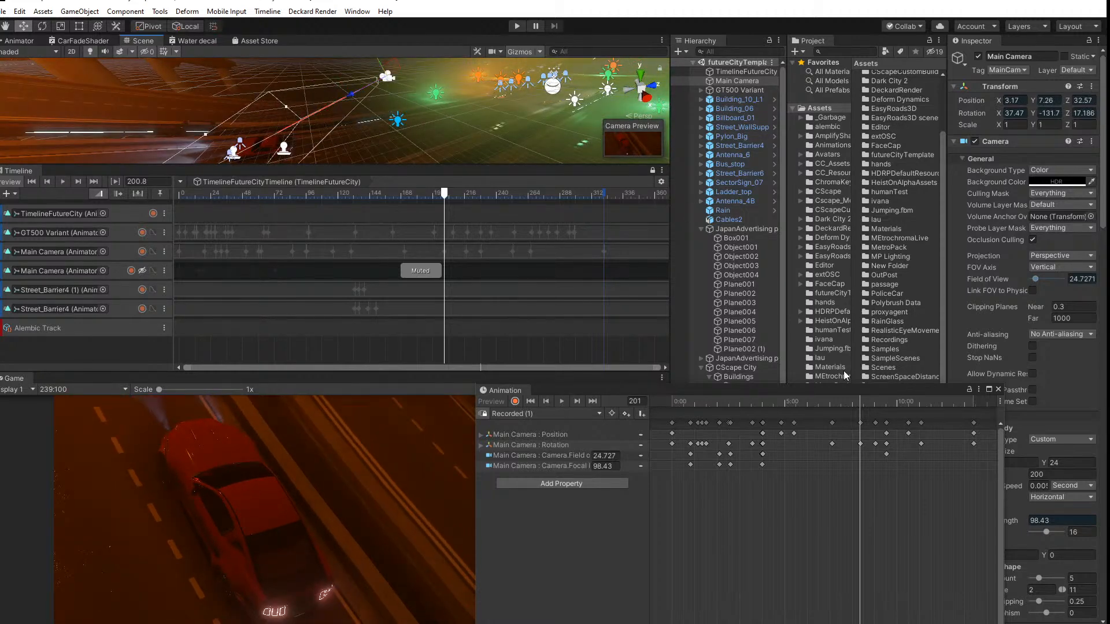
Step: Enable recording, raise the Main Camera away from the car to about 2.44, 6.51, 31.91 at frame 201, and replay the shot
mouse_move(862, 401)
mouse_down()
mouse_move(824, 398)
mouse_move(851, 401)
mouse_up()
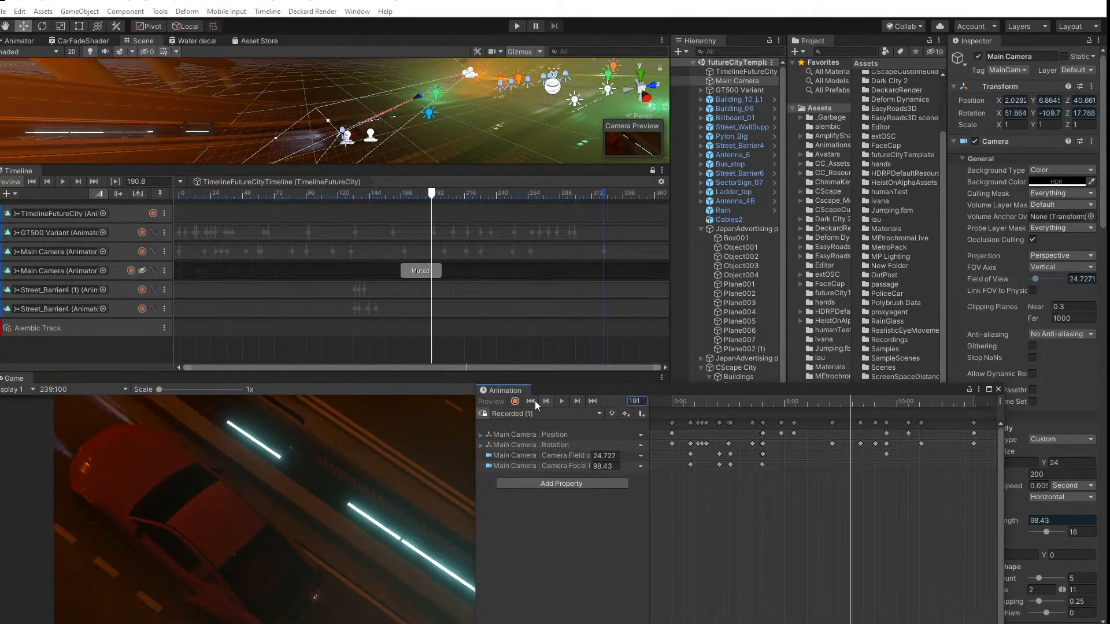
click(515, 402)
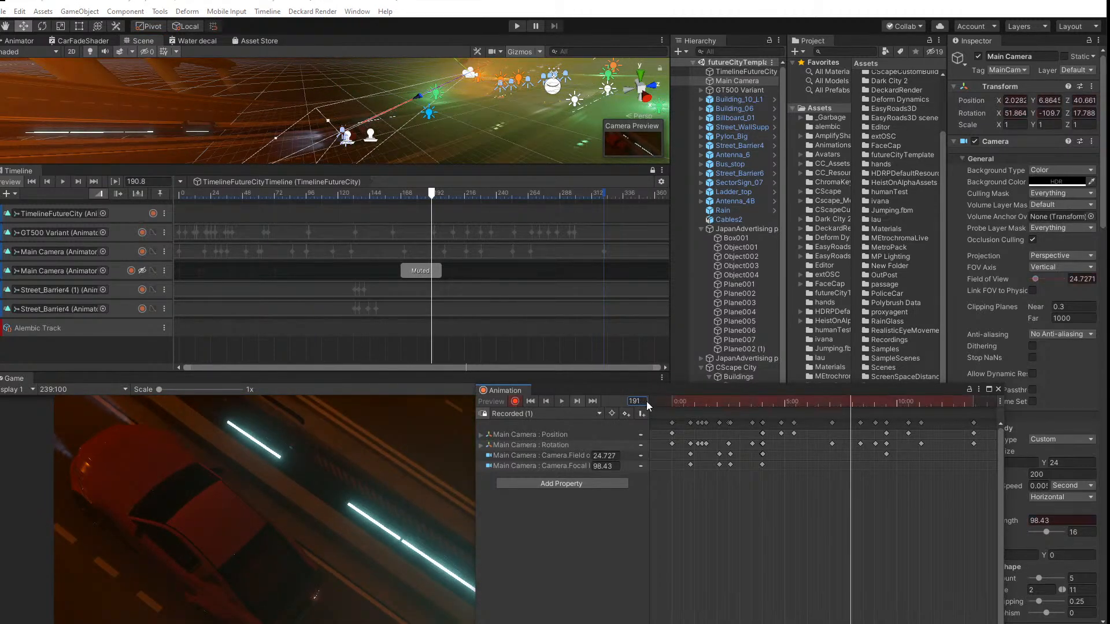
click(576, 401)
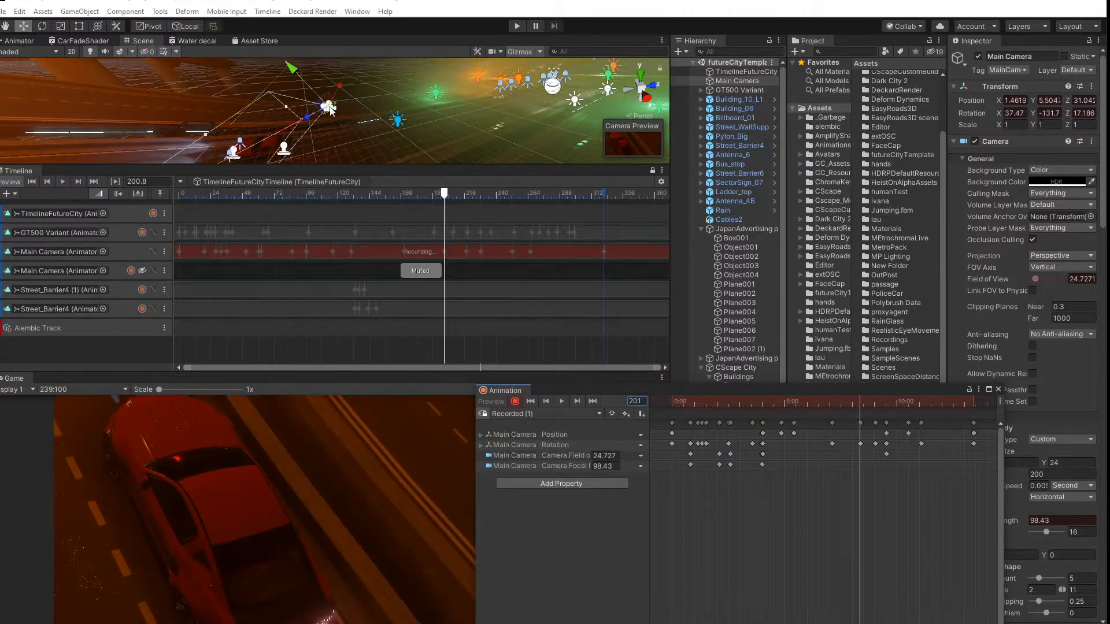
drag(307, 120, 332, 106)
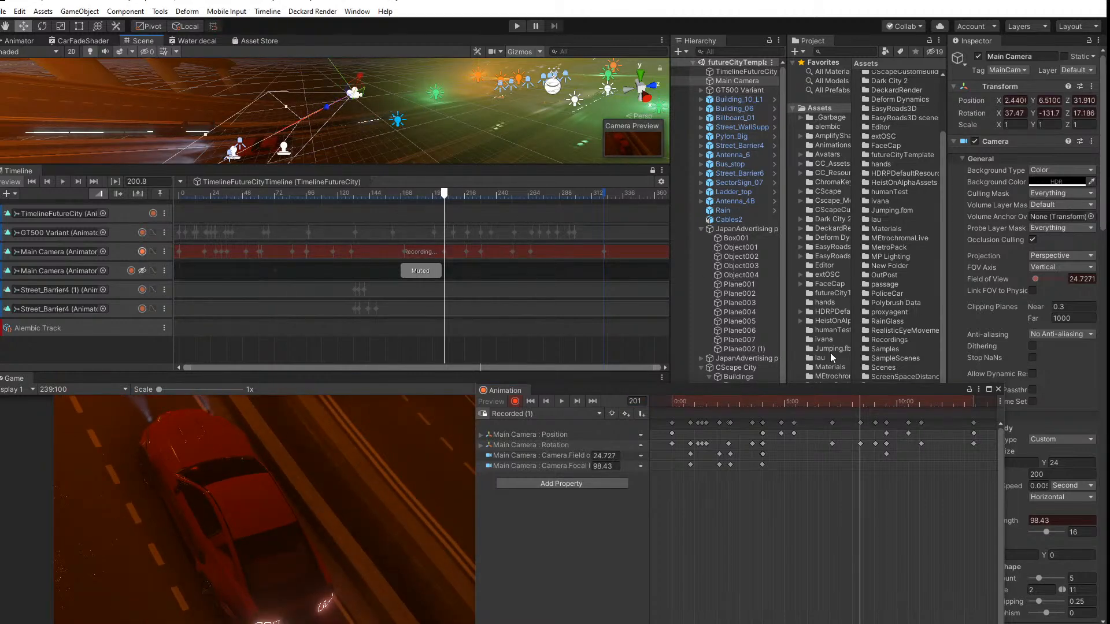
drag(859, 404, 775, 397)
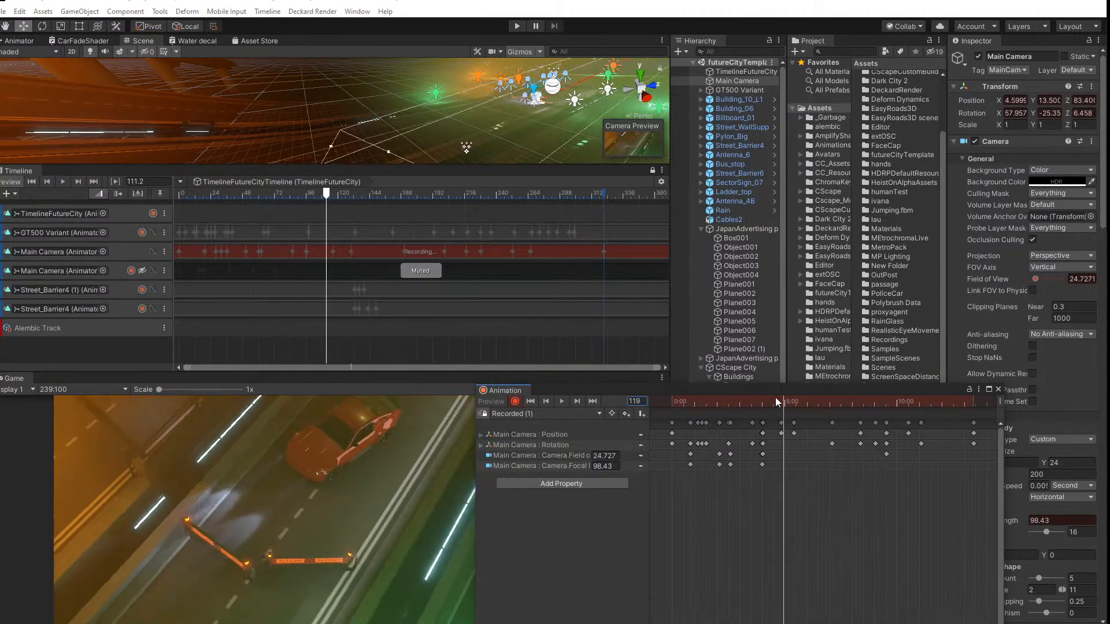
click(561, 401)
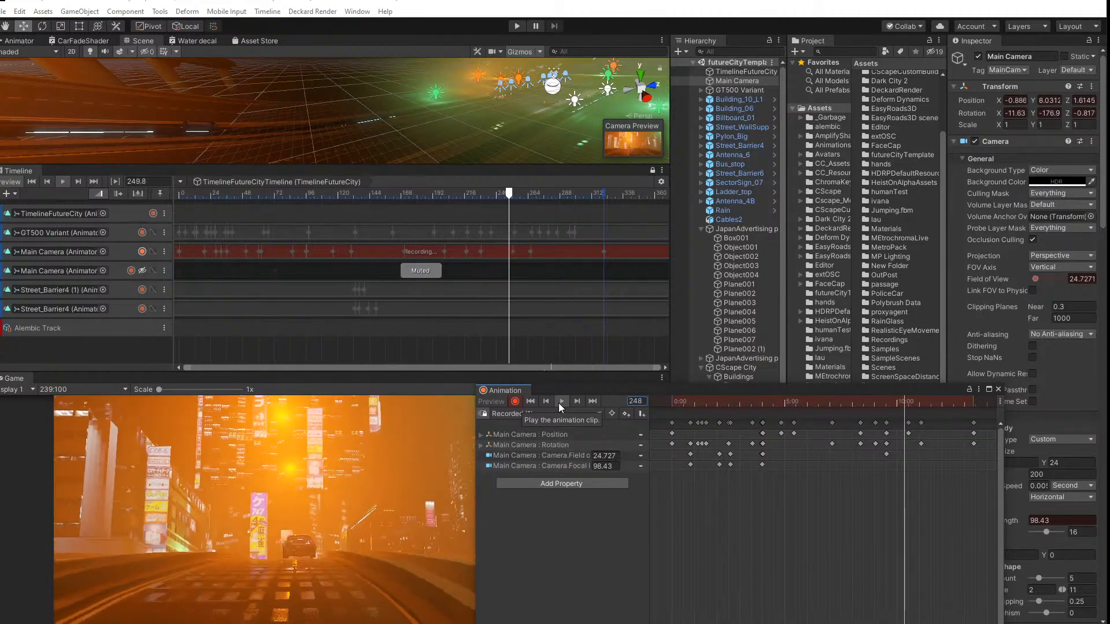
Step: Lower the Main Camera at its frame 252 keyframe and replay the approach to it
mouse_move(917, 407)
mouse_down()
mouse_move(838, 400)
mouse_move(907, 410)
mouse_up()
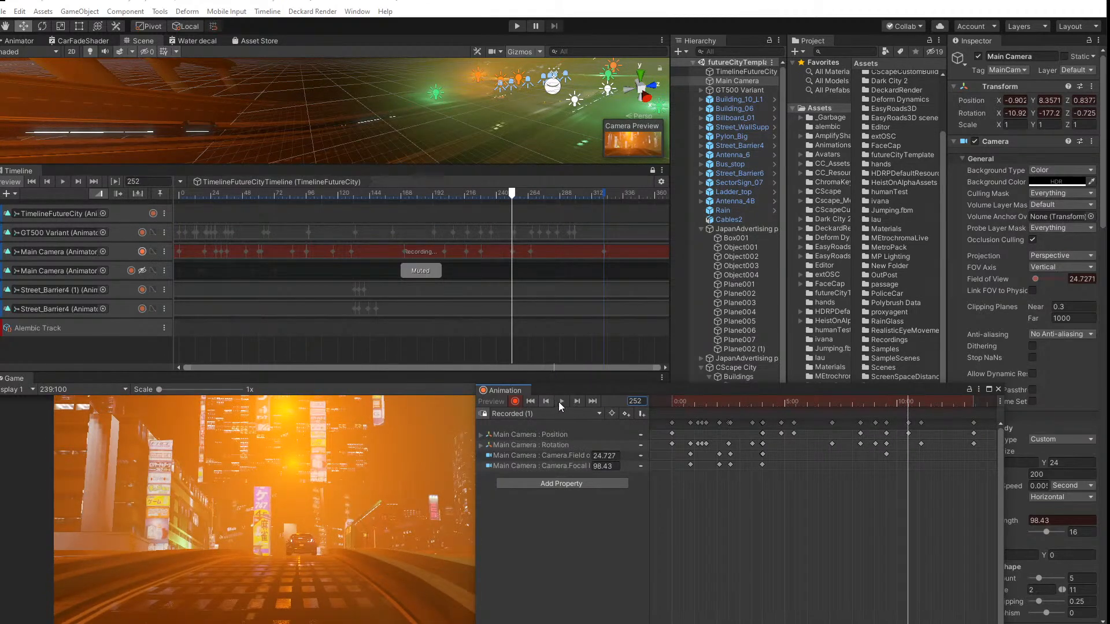
click(578, 400)
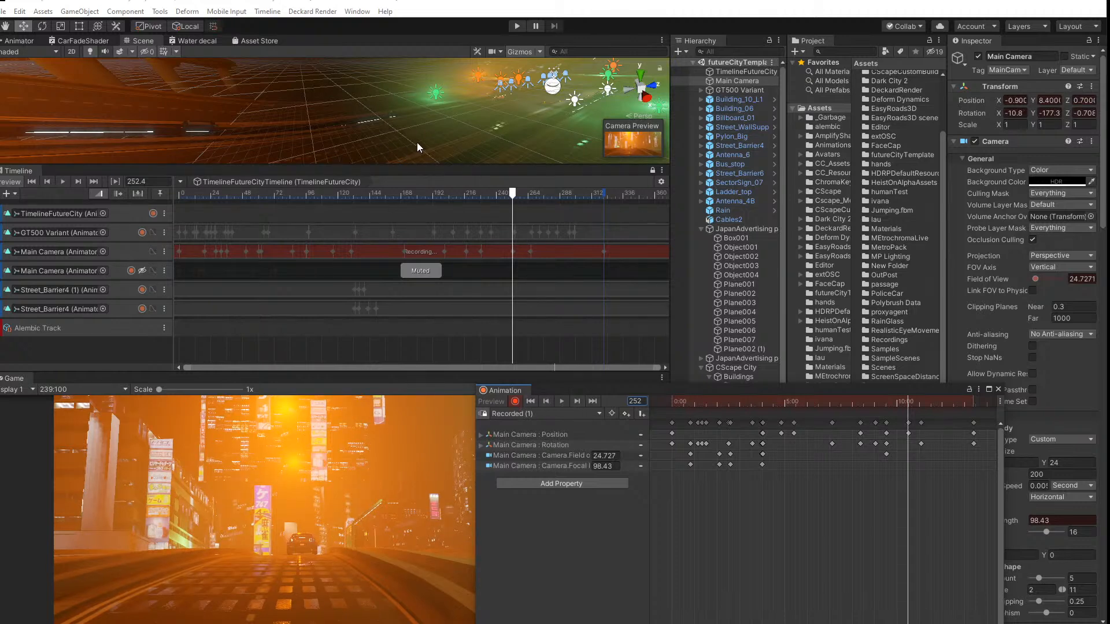
middle_drag(362, 110, 331, 118)
scroll(341, 117, up, 6)
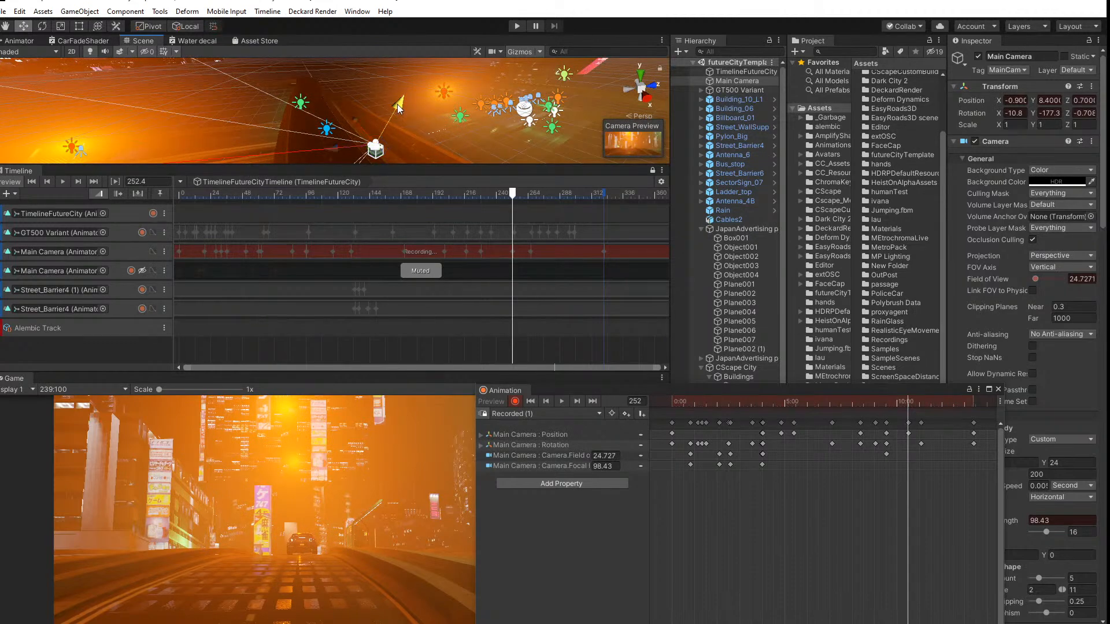
drag(398, 102, 398, 110)
drag(912, 403, 883, 402)
key(space)
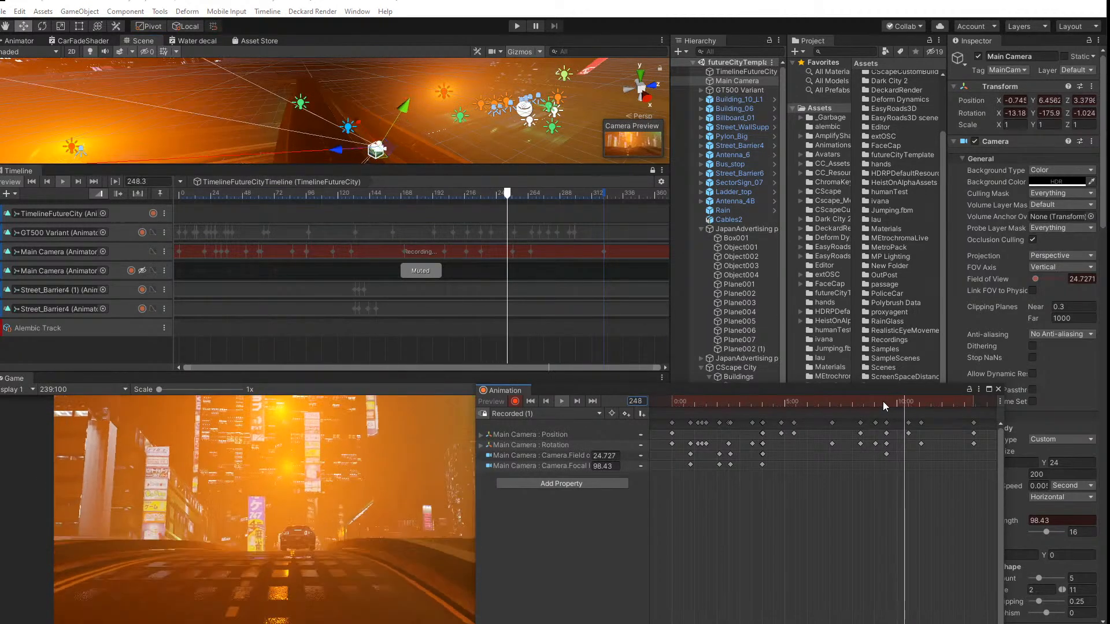
Step: Tilt and roll the Main Camera at frame 252 to a rotation of about -9.65 on X and 1.83 on Z
mouse_move(900, 401)
mouse_down()
mouse_move(839, 404)
mouse_move(908, 411)
mouse_up()
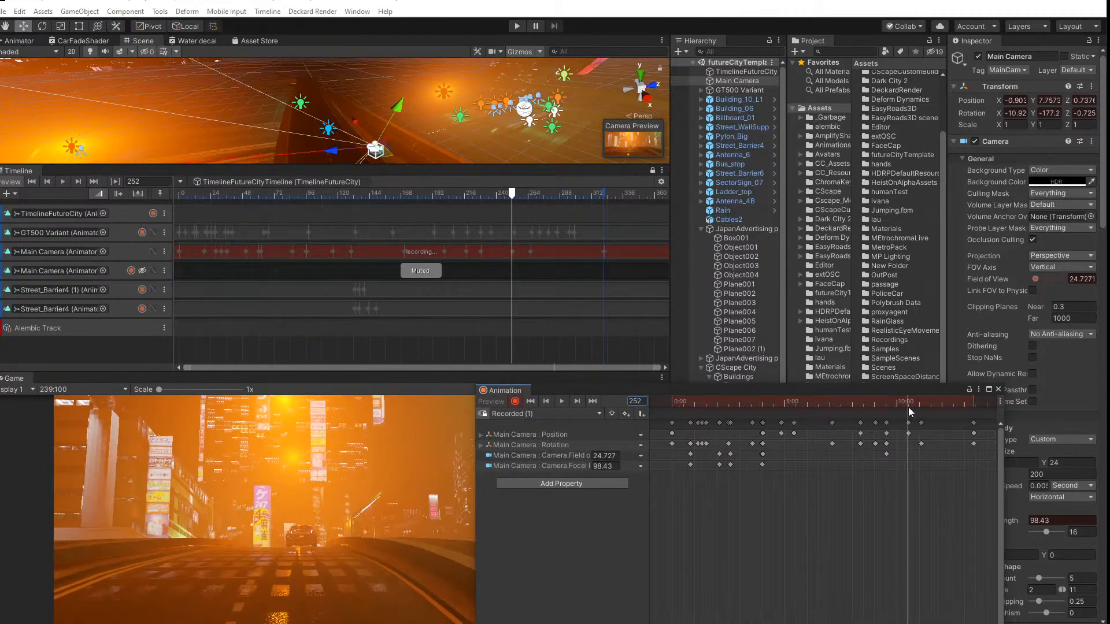
click(579, 404)
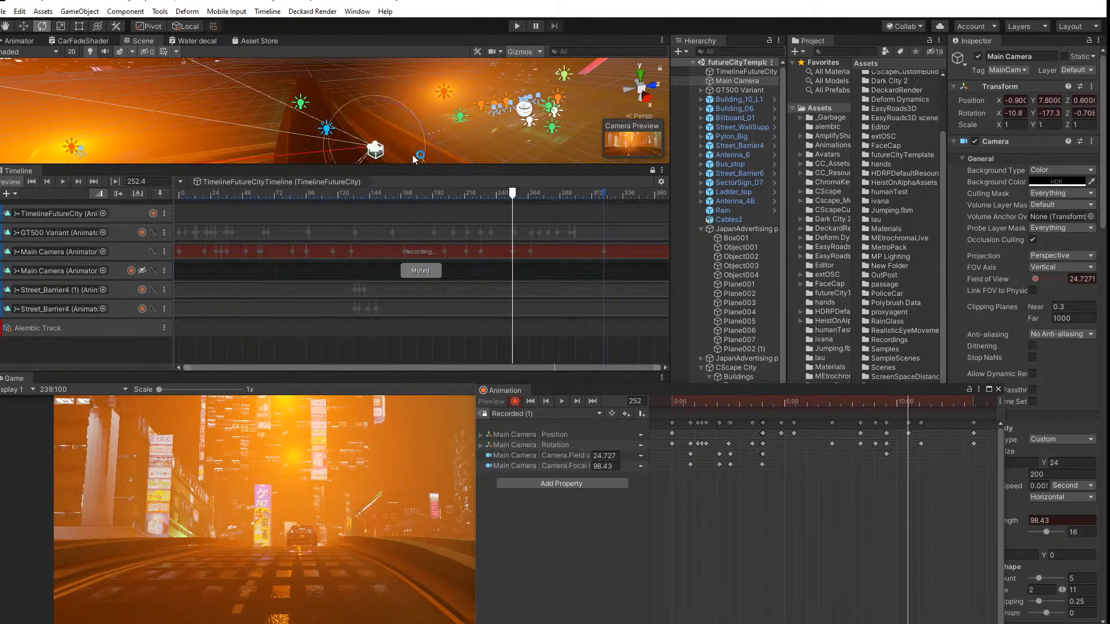
drag(360, 116, 358, 117)
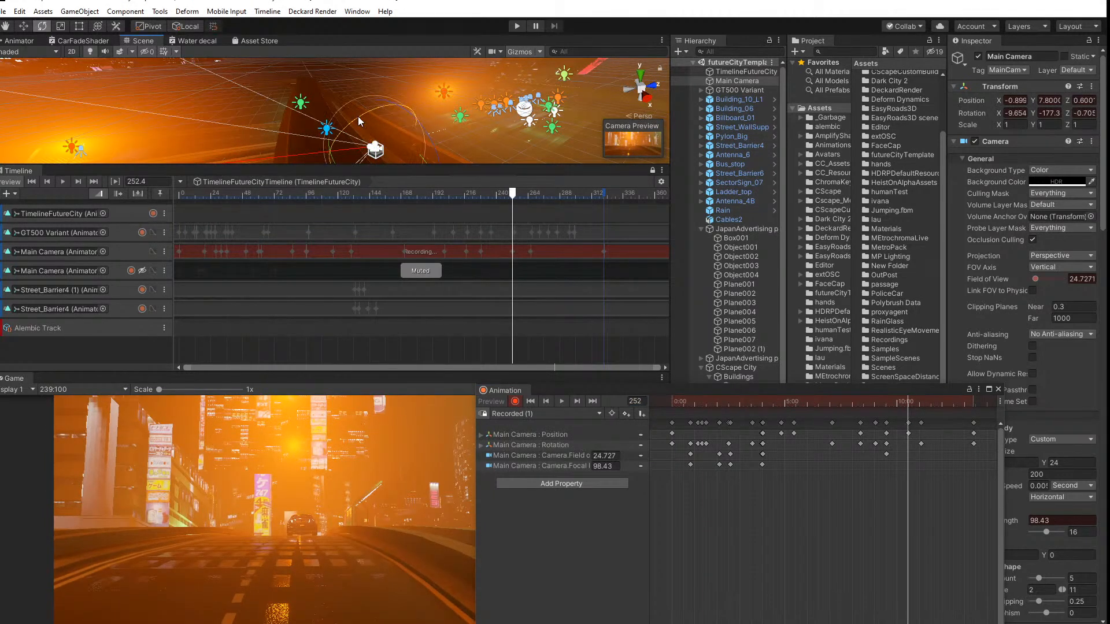
drag(426, 129, 430, 137)
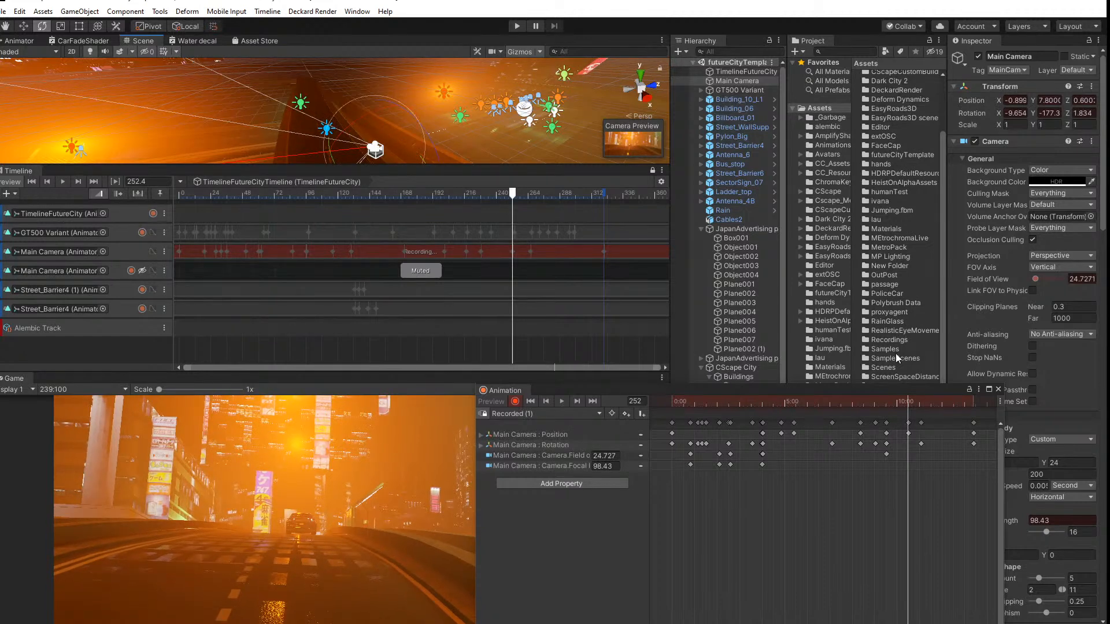
Step: Rotate the Main Camera behind the car at frames 241 and 215, and replay the adjusted section
drag(909, 400, 898, 397)
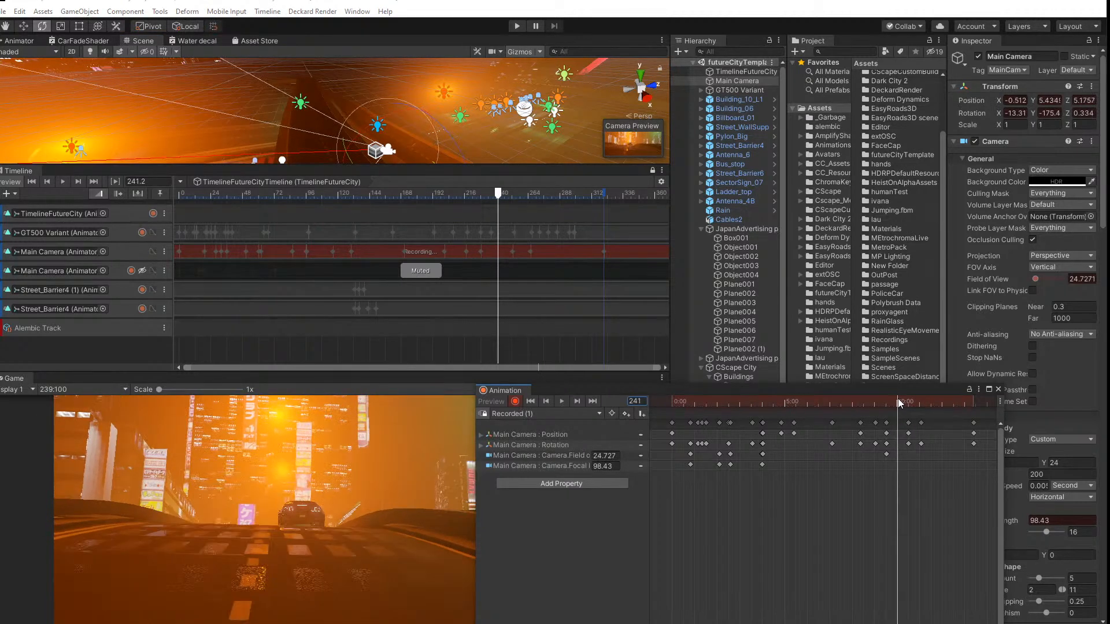
drag(443, 131, 389, 119)
drag(898, 402, 873, 401)
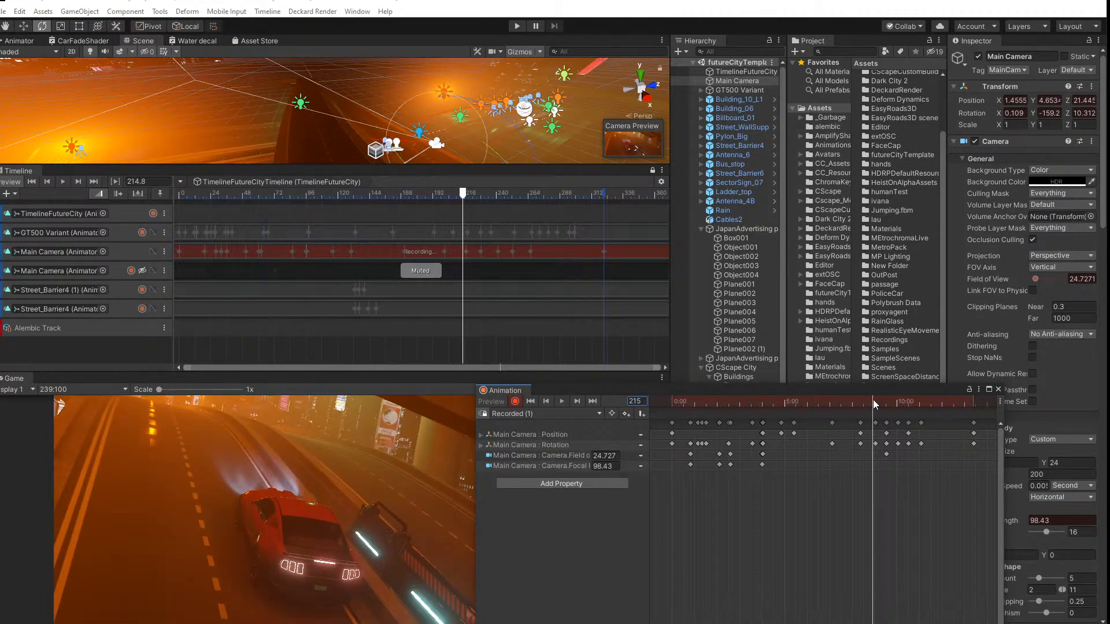
drag(428, 120, 434, 119)
drag(873, 400, 855, 400)
key(space)
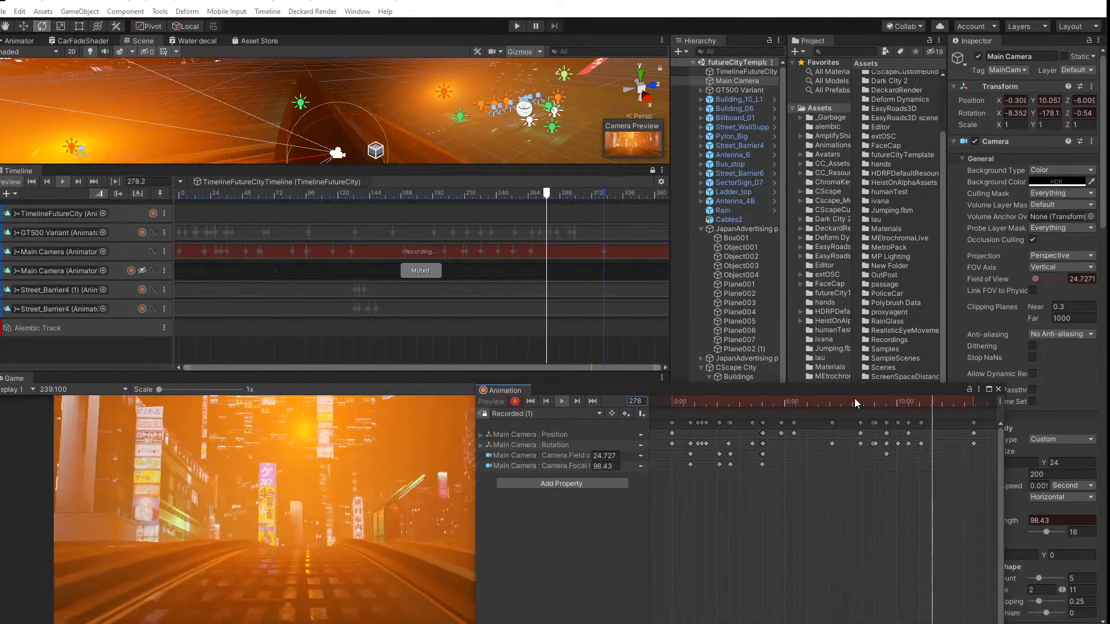
Step: Rotate the Main Camera near frame 290 and review the shot with the Animation window moved clear of the view
drag(922, 398, 945, 400)
drag(332, 127, 315, 138)
drag(948, 407, 915, 405)
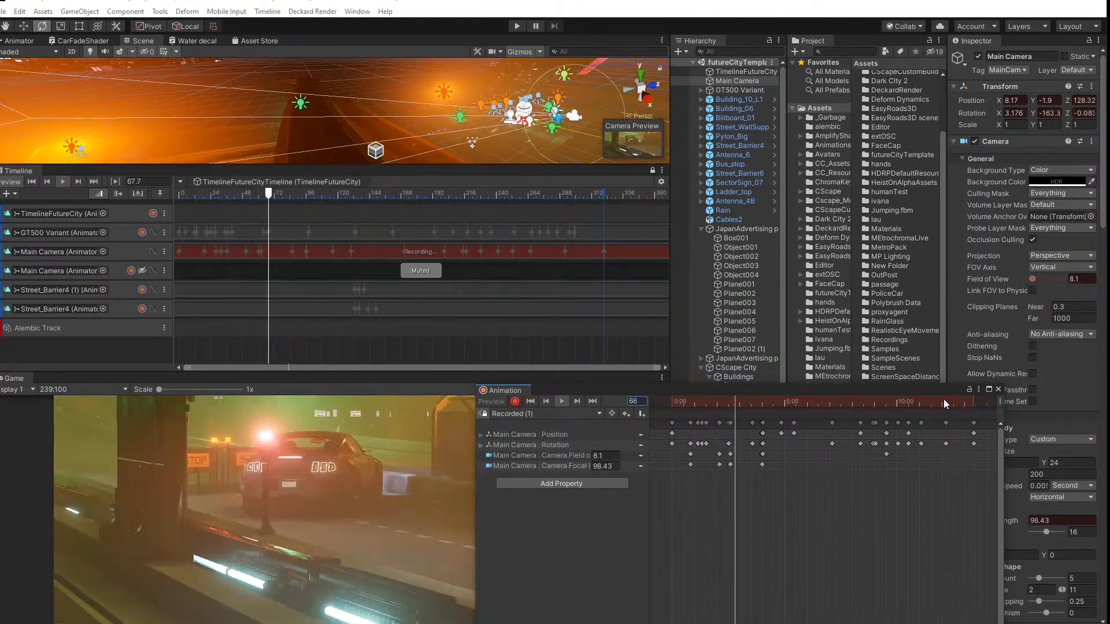
drag(731, 388, 803, 78)
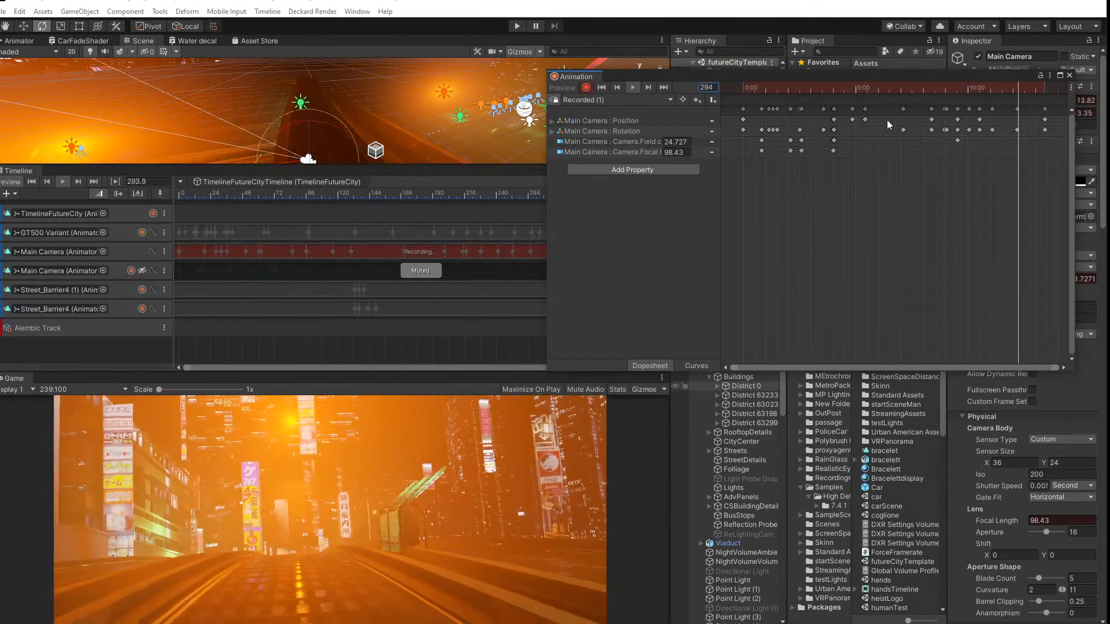
drag(878, 81, 749, 94)
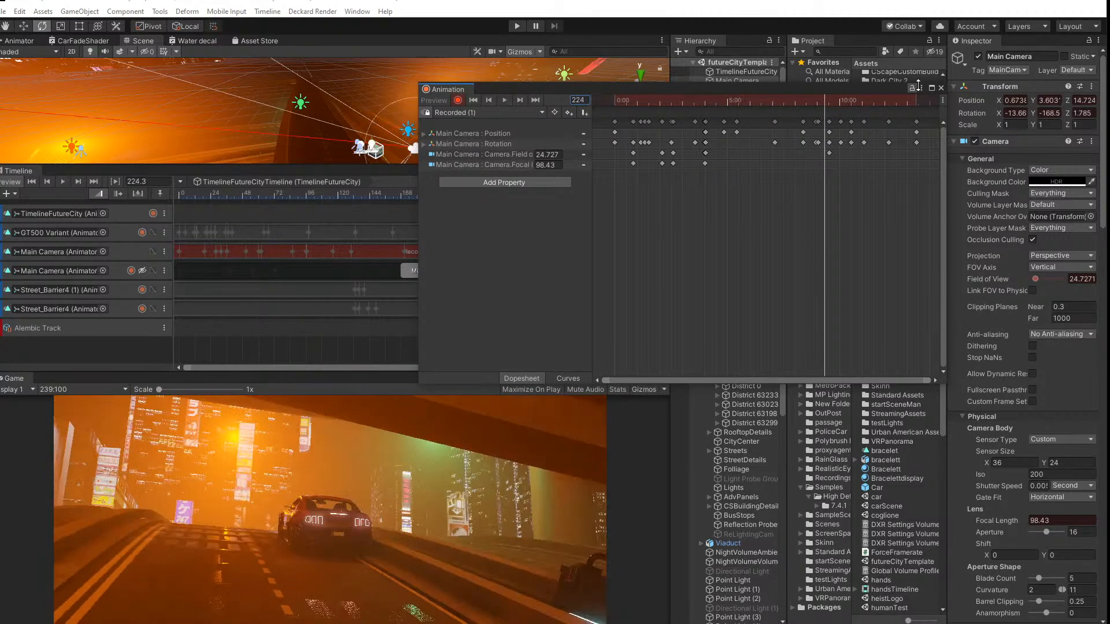
drag(707, 105, 752, 110)
drag(679, 86, 830, 176)
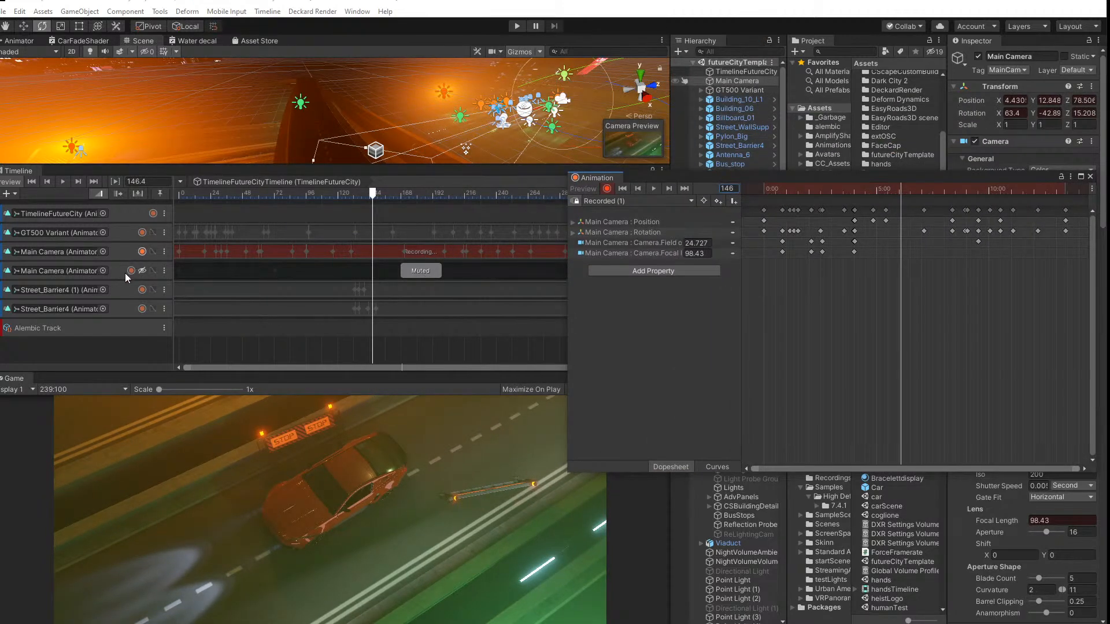
Step: Stop recording on the Main Camera track and enable recording on both Street_Barrier4 tracks at frame 147
click(142, 252)
click(128, 287)
click(142, 290)
click(142, 309)
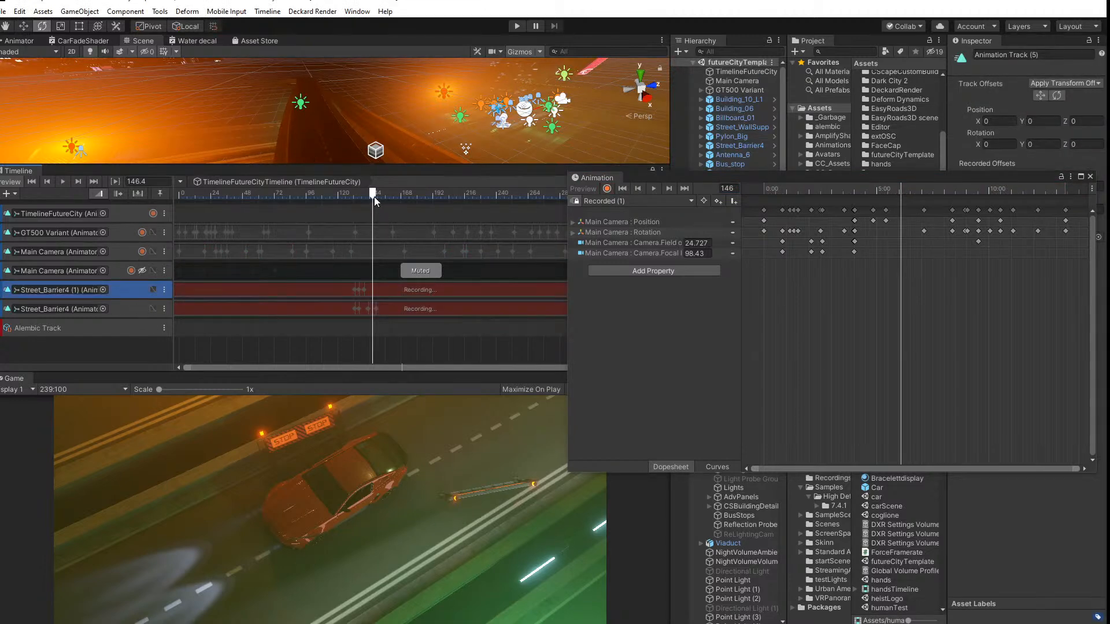
mouse_move(373, 196)
mouse_down()
mouse_move(363, 200)
mouse_move(374, 202)
mouse_up()
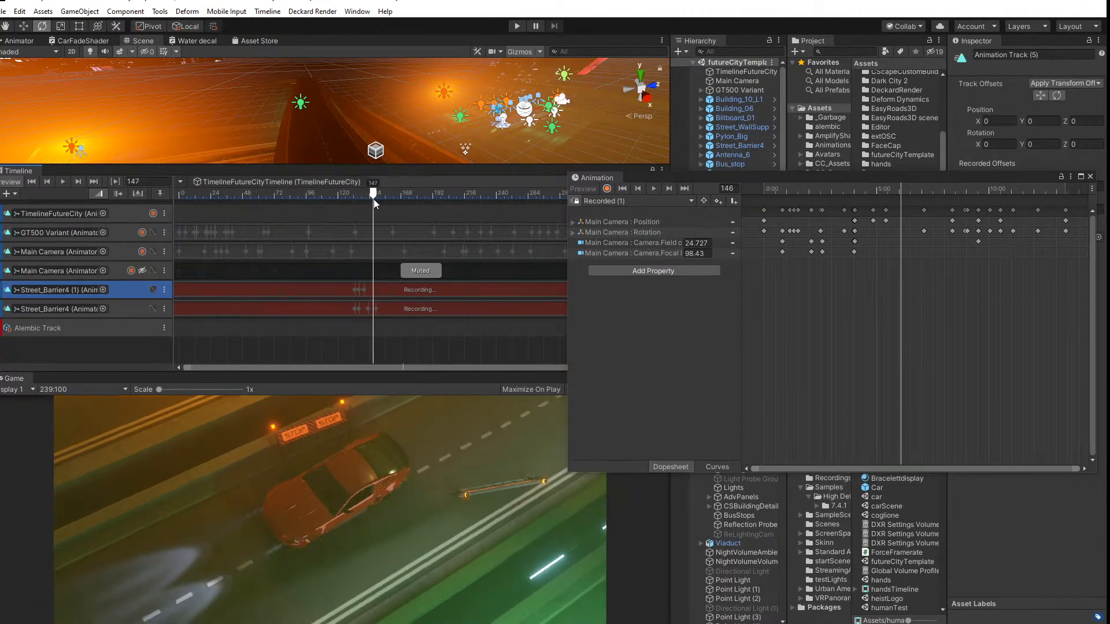
Step: Frame the barriers in the Scene view, rotate Street_Barrier4 at frame 147, and replay the collision with the car
right_drag(420, 119, 615, 199)
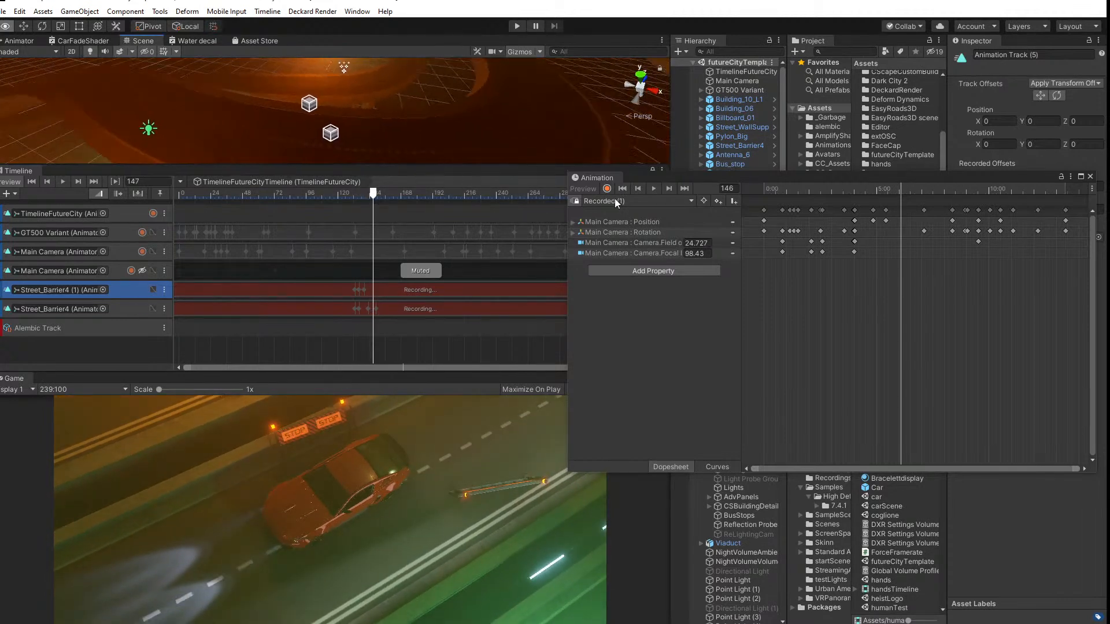
double_click(81, 290)
drag(660, 179, 896, 330)
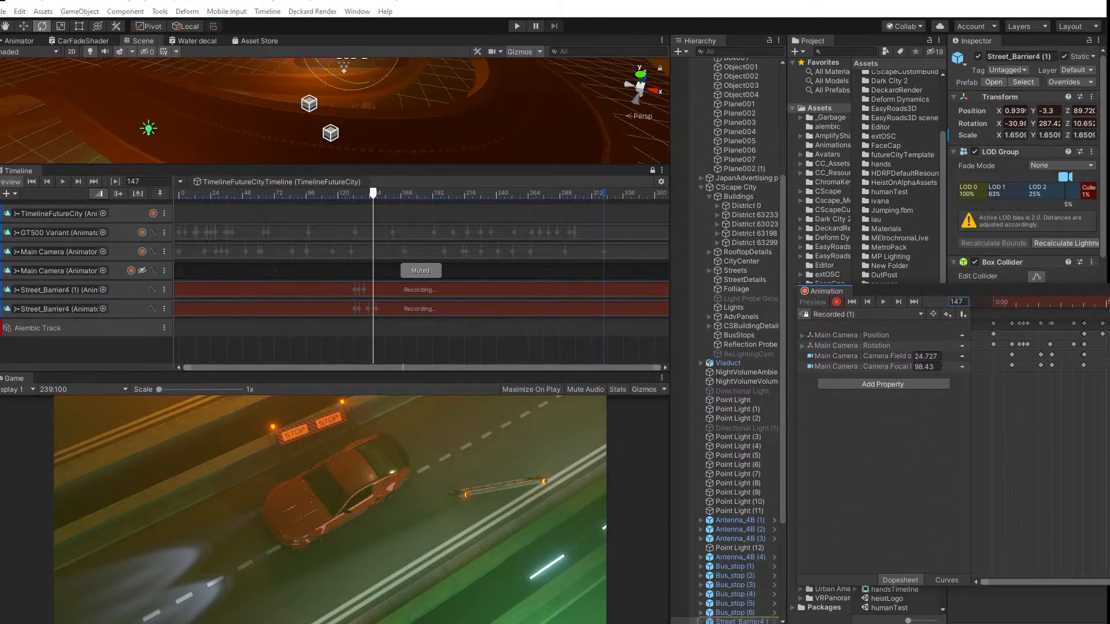
key(f)
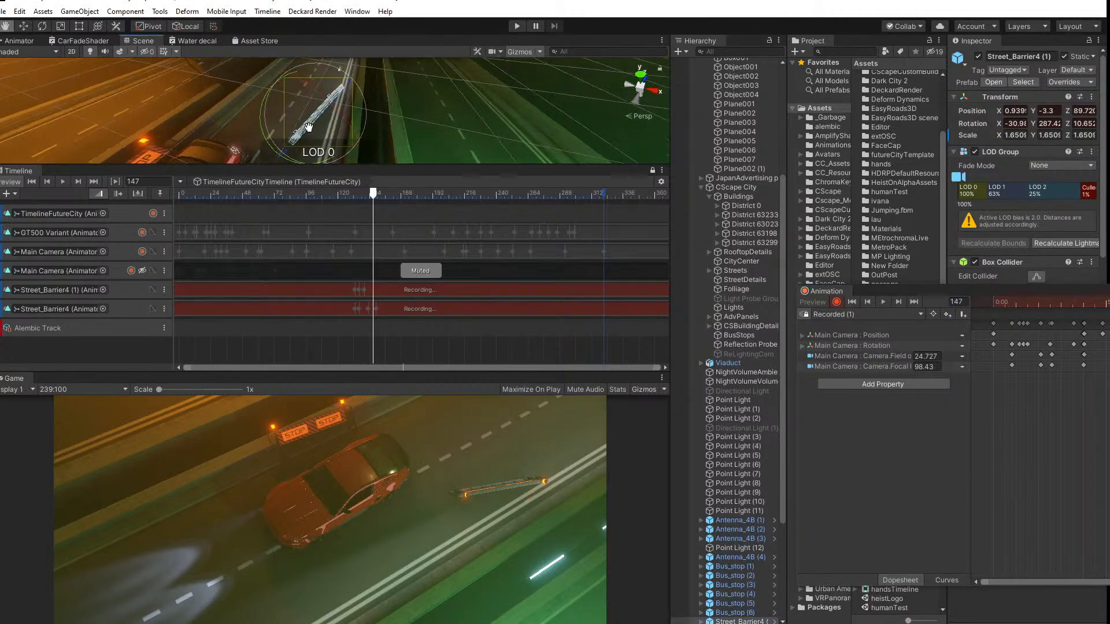
drag(315, 130, 279, 77)
middle_drag(191, 115, 296, 144)
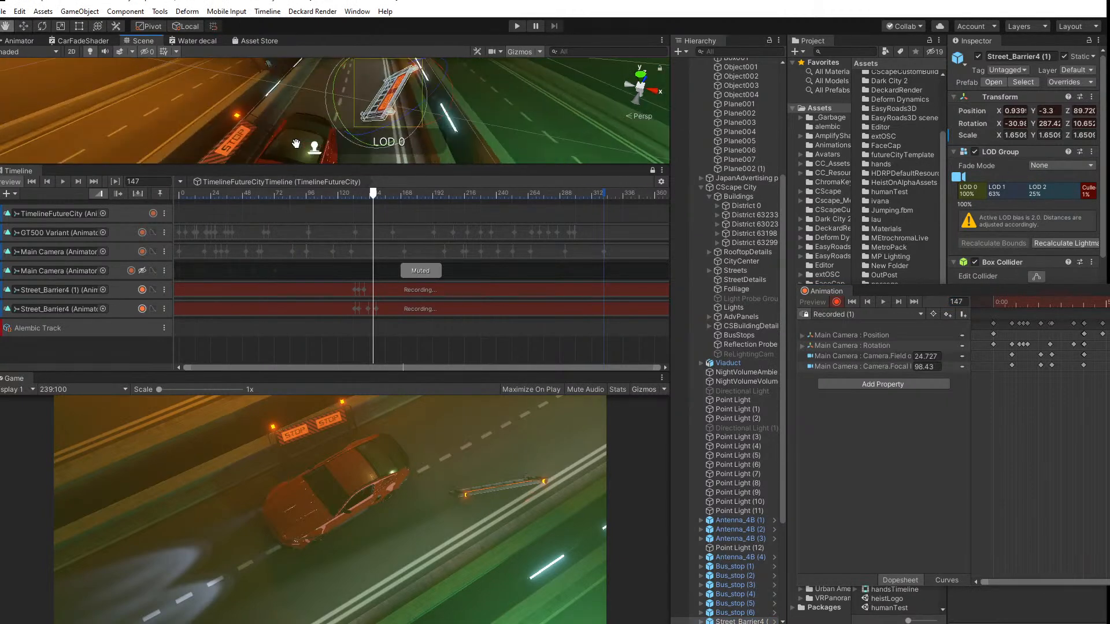
click(236, 142)
alt+drag(236, 141, 301, 138)
drag(372, 193, 337, 194)
key(space)
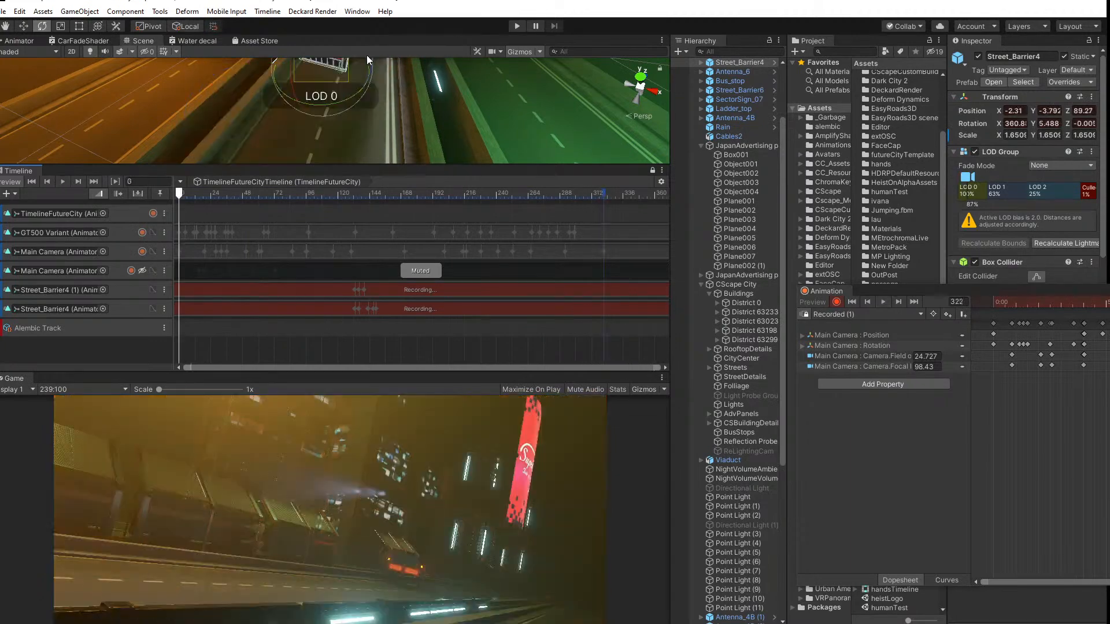
click(64, 181)
click(64, 185)
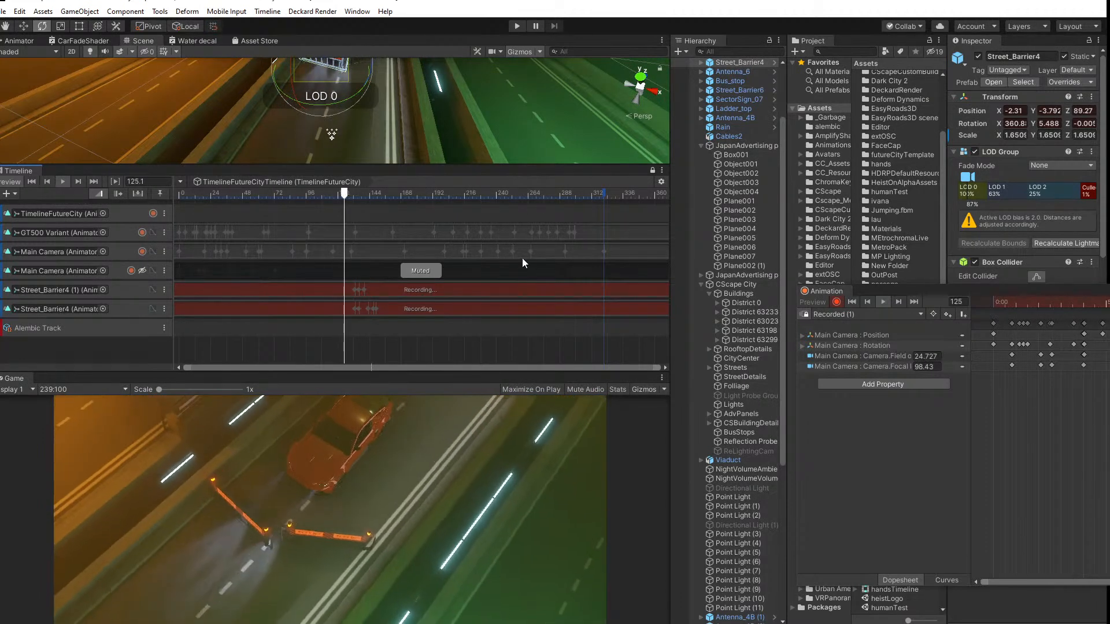
Step: Close the Animation window and stop recording on both Street_Barrier4 tracks
drag(966, 291, 573, 316)
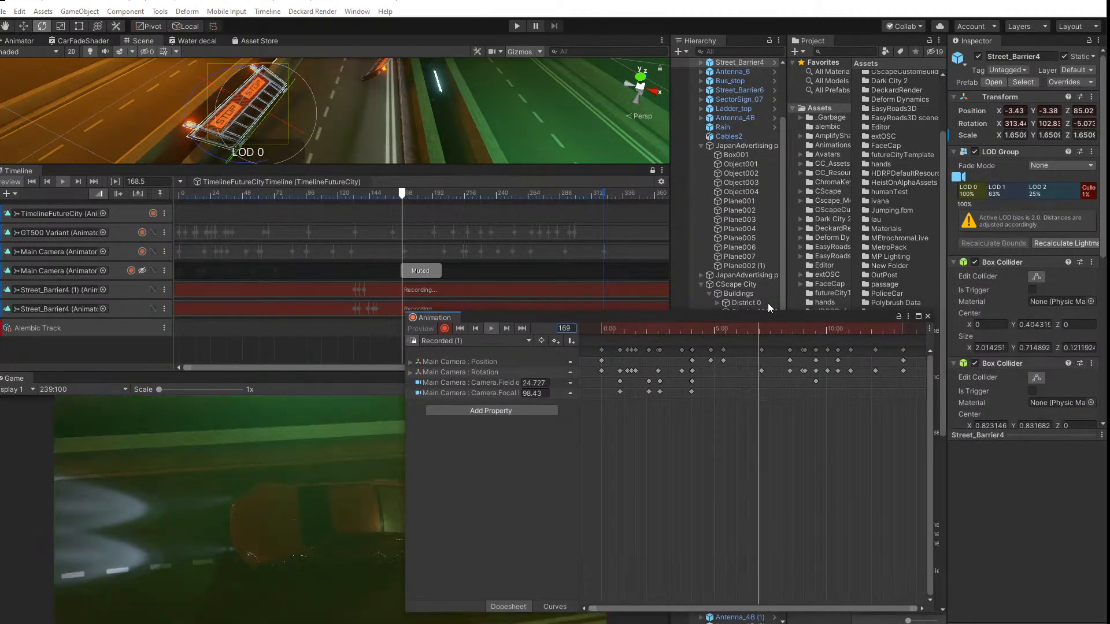
click(928, 316)
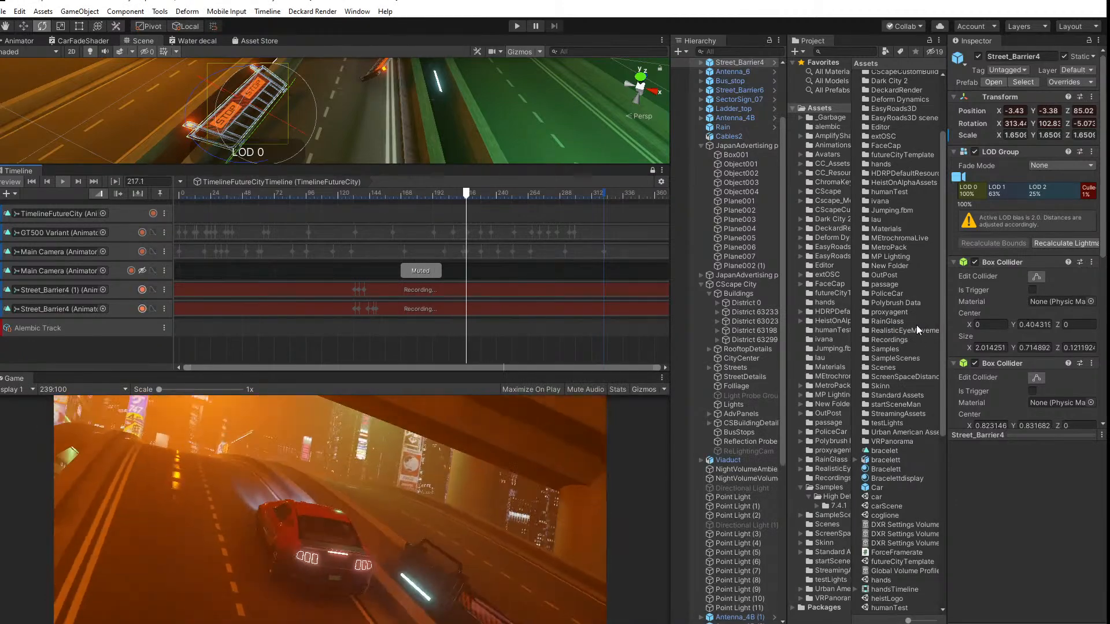
click(142, 289)
click(142, 309)
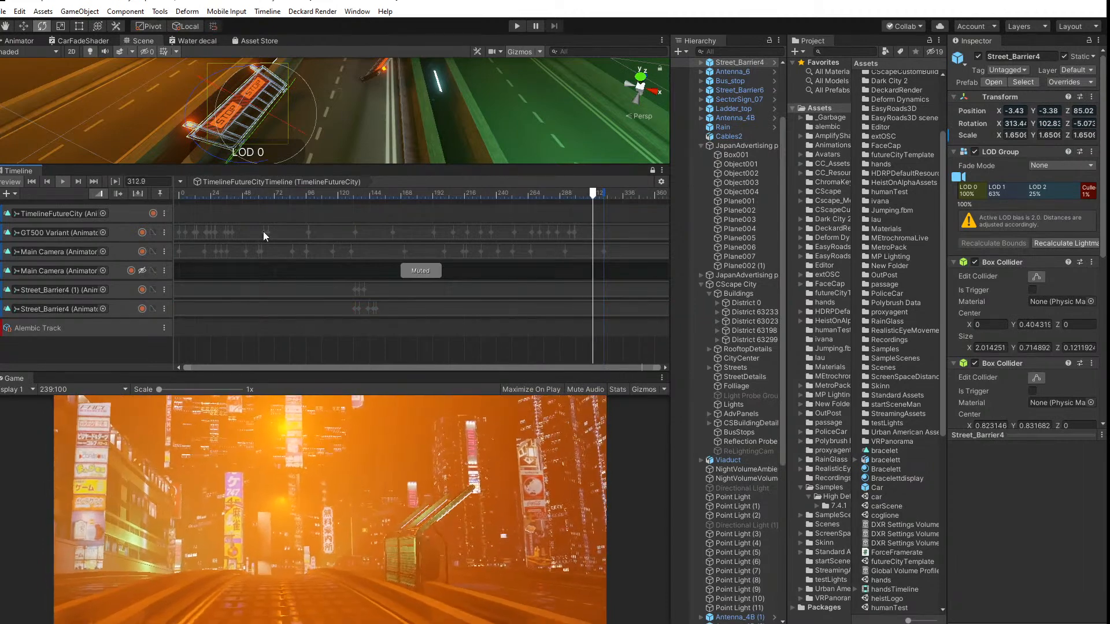
Step: Replay the whole shot from the beginning and return the playhead to frame 0
click(190, 192)
key(space)
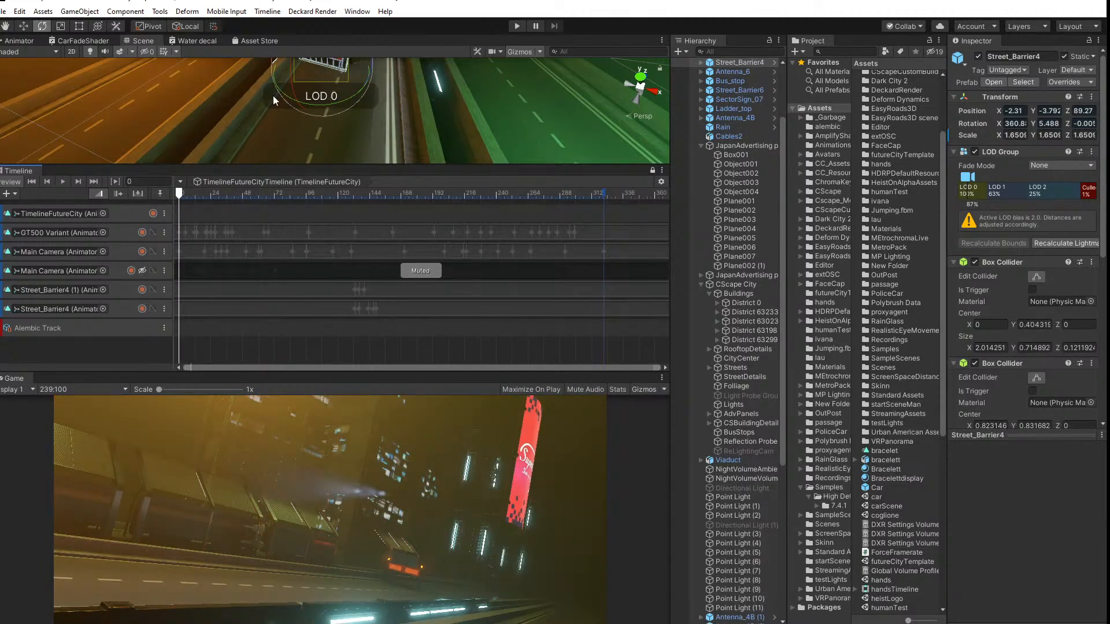
click(61, 182)
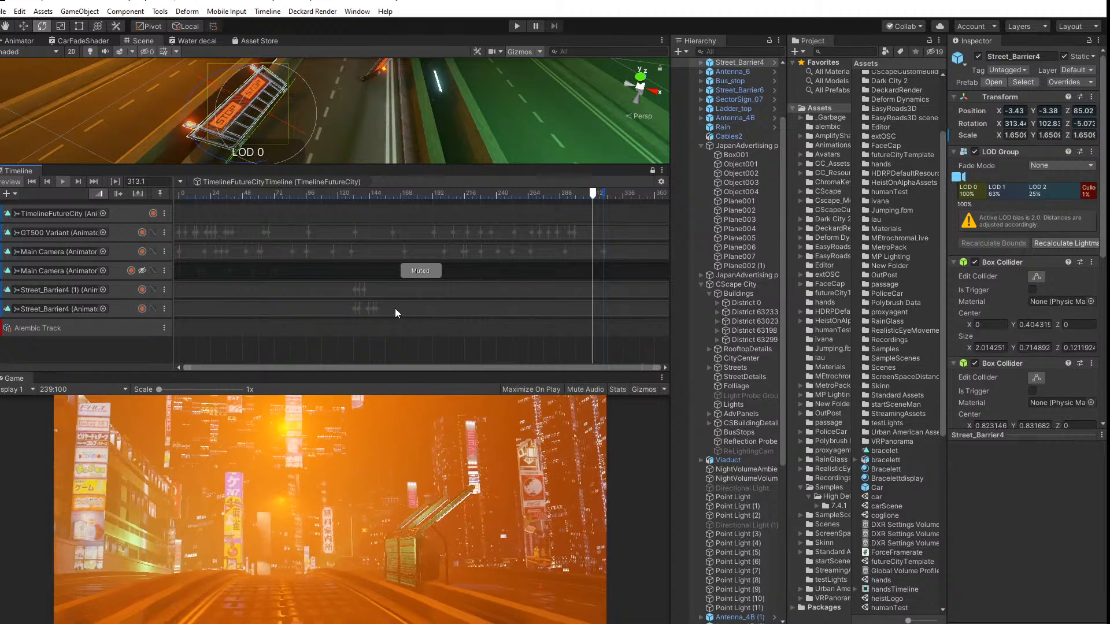
drag(201, 194, 135, 195)
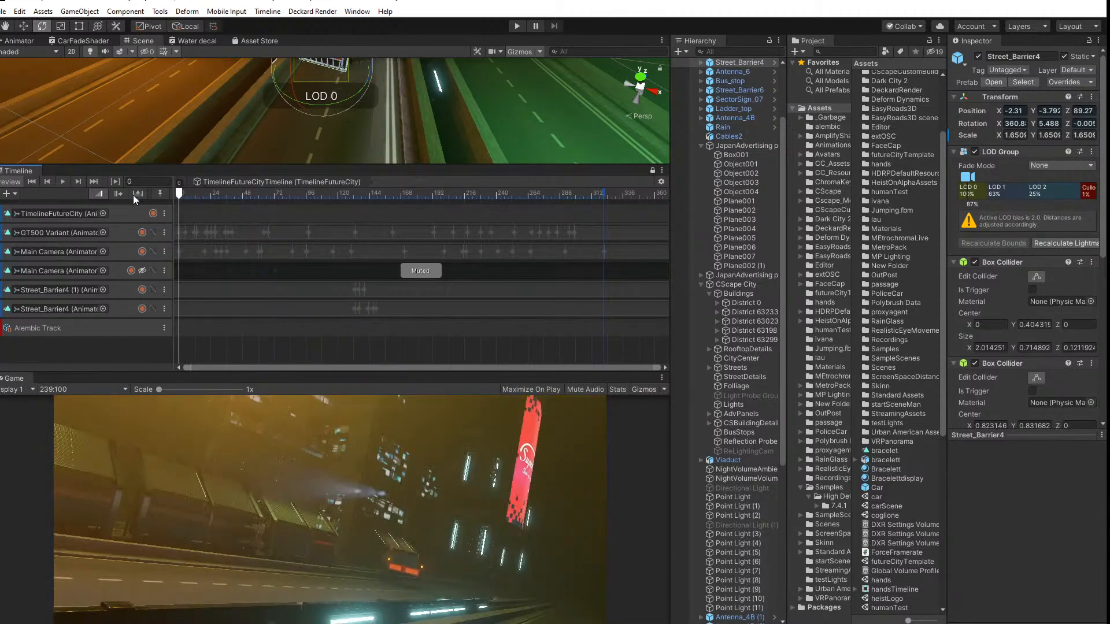
Step: Check the shot's end frame on the timeline and set the Main Camera's Deckard Render number of frames to 320
scroll(736, 116, up, 5)
click(739, 81)
scroll(902, 278, up, 3)
scroll(987, 390, down, 20)
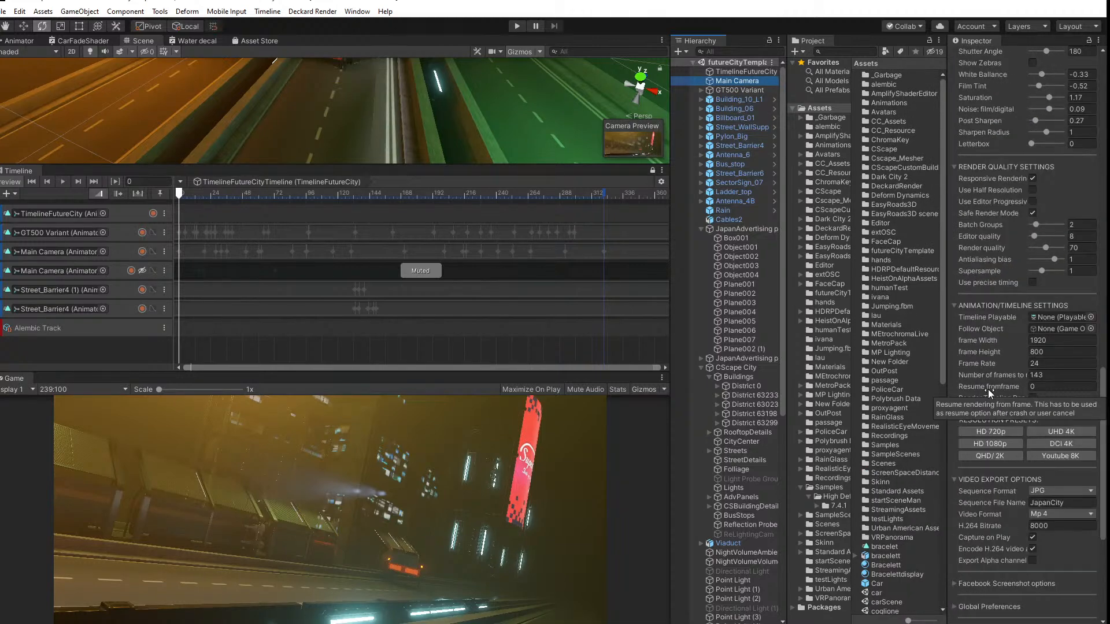
drag(384, 192, 600, 200)
scroll(1017, 451, down, 5)
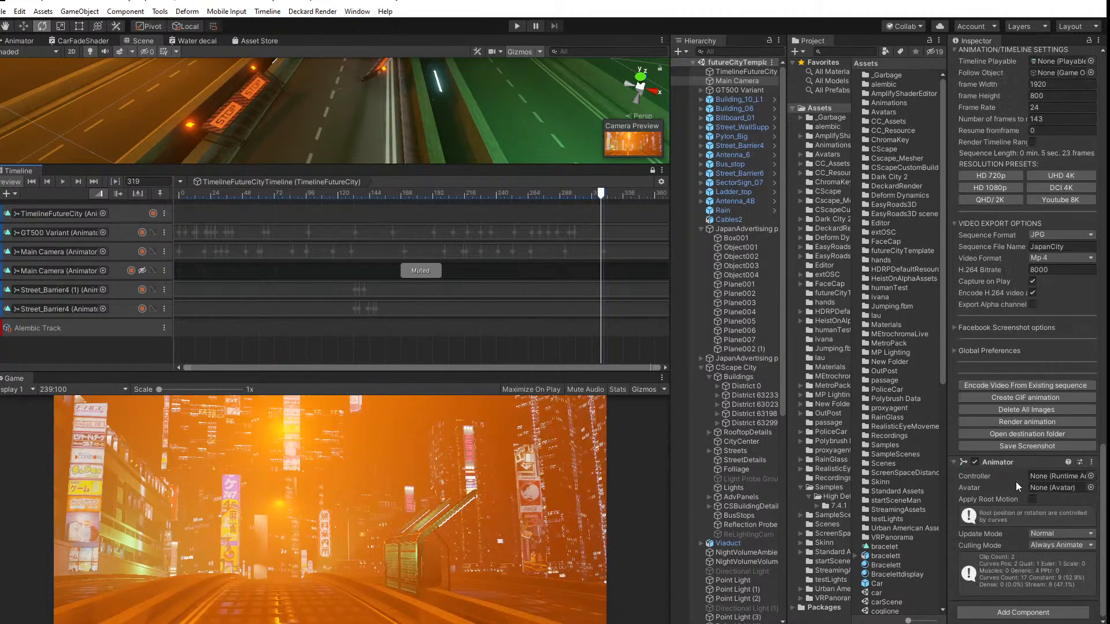
scroll(1015, 360, up, 12)
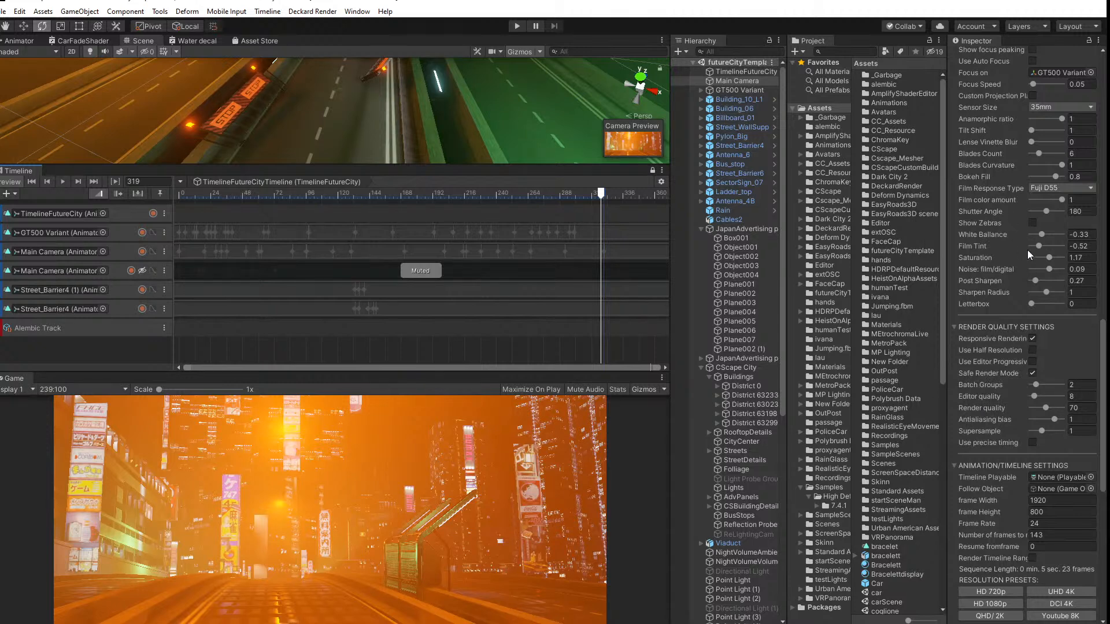
scroll(1028, 250, up, 6)
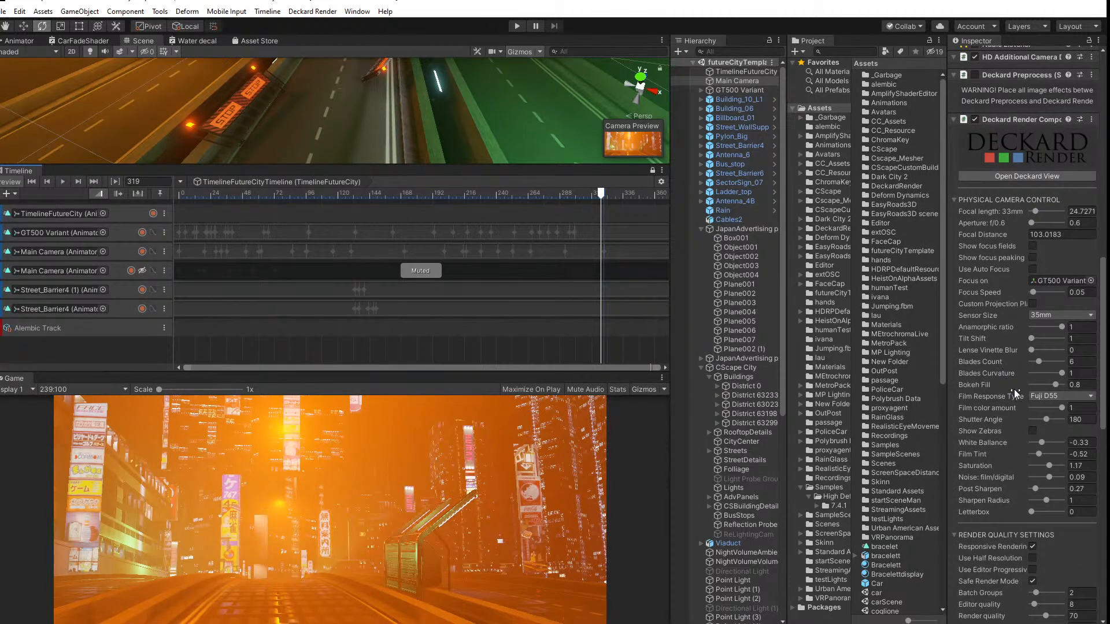
scroll(1016, 393, down, 6)
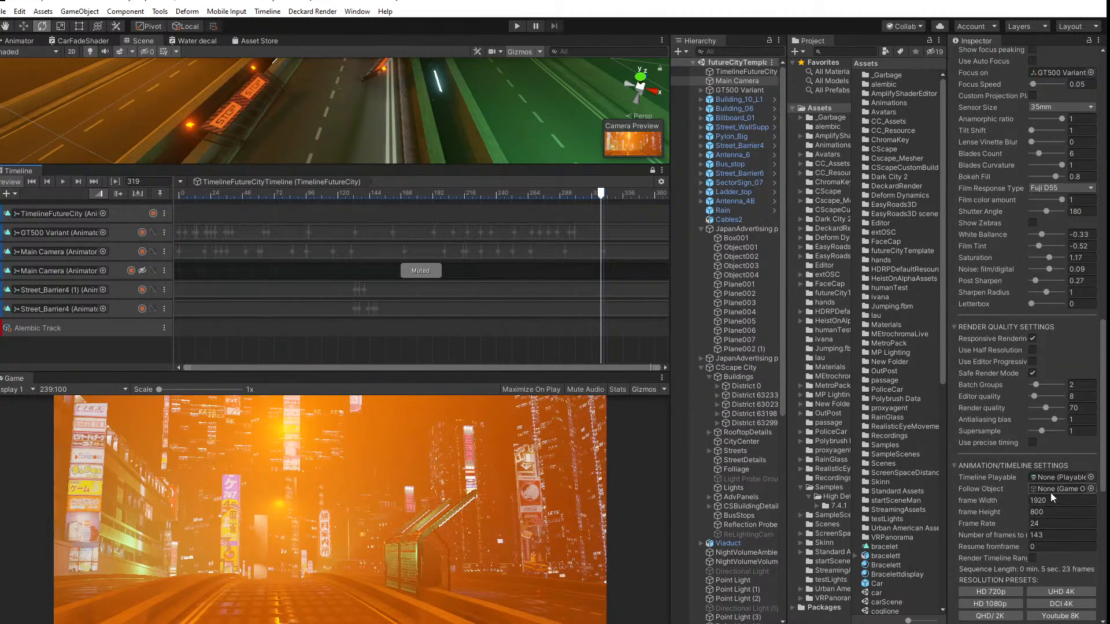
click(1052, 535)
text(320)
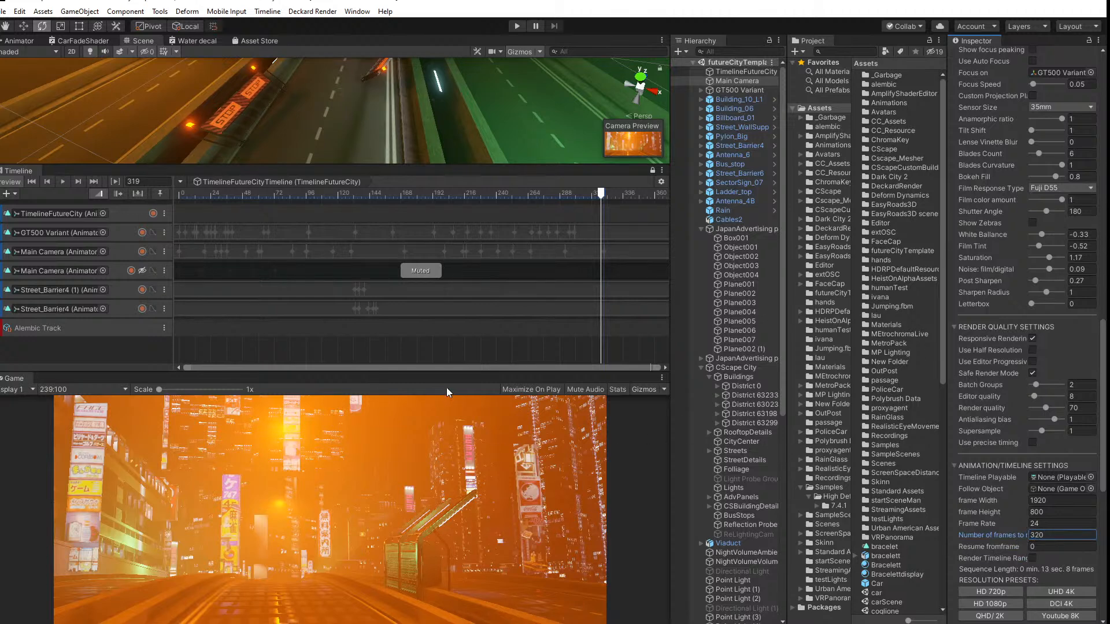
Step: Enlarge the Game view slightly, and briefly open the Deckard View window and close it again
drag(444, 374, 444, 352)
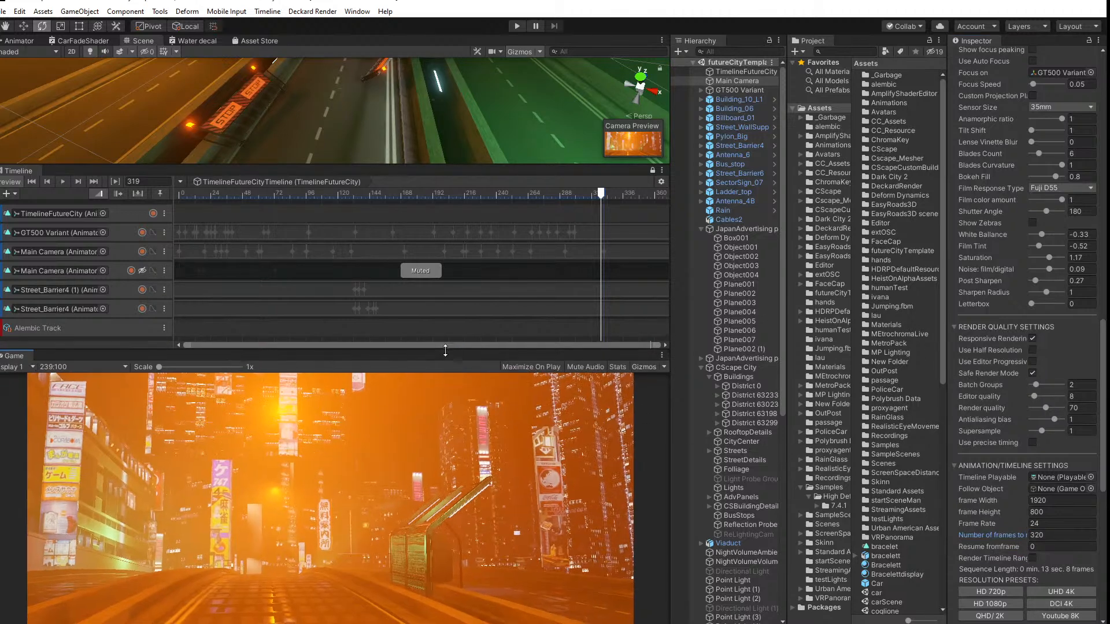
click(292, 12)
click(312, 24)
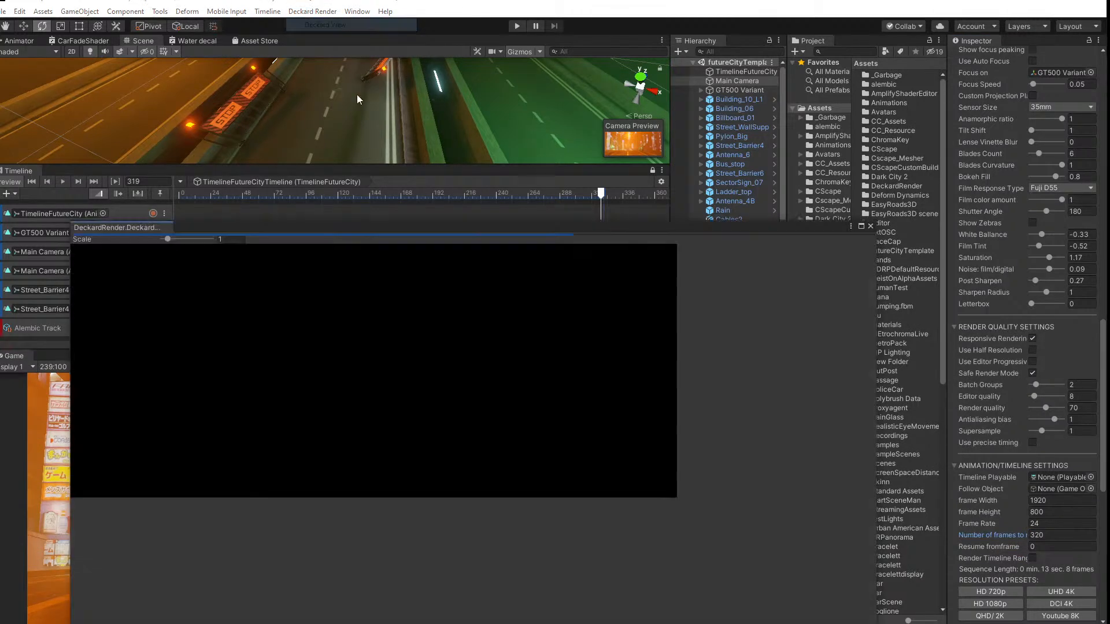
drag(167, 237, 166, 238)
click(870, 227)
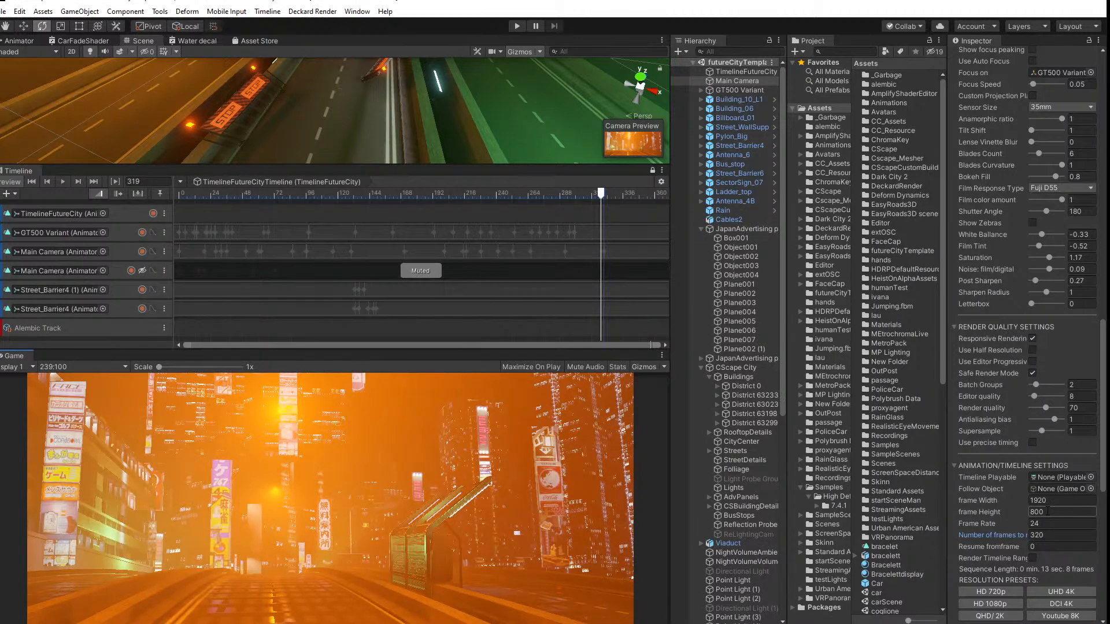
Step: Apply the HD 1080p resolution preset to render the animation at 1920 by 1080
click(1000, 605)
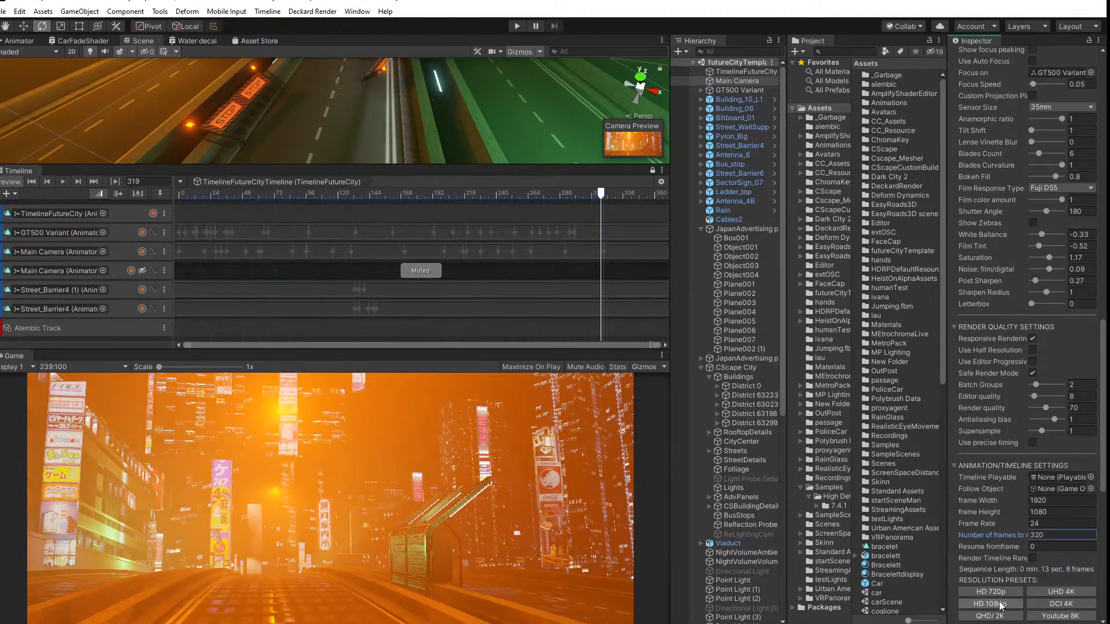
Step: Set the Game view resolution to 1920x1080 and scrub the timeline back to about frame 31
click(39, 365)
click(67, 487)
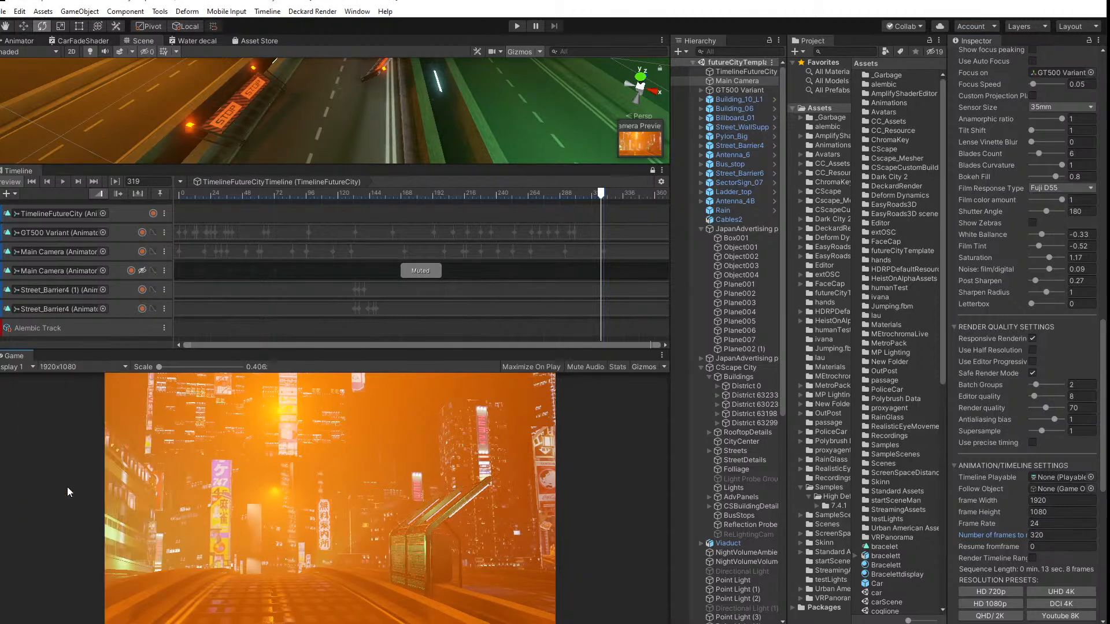
drag(601, 193, 220, 224)
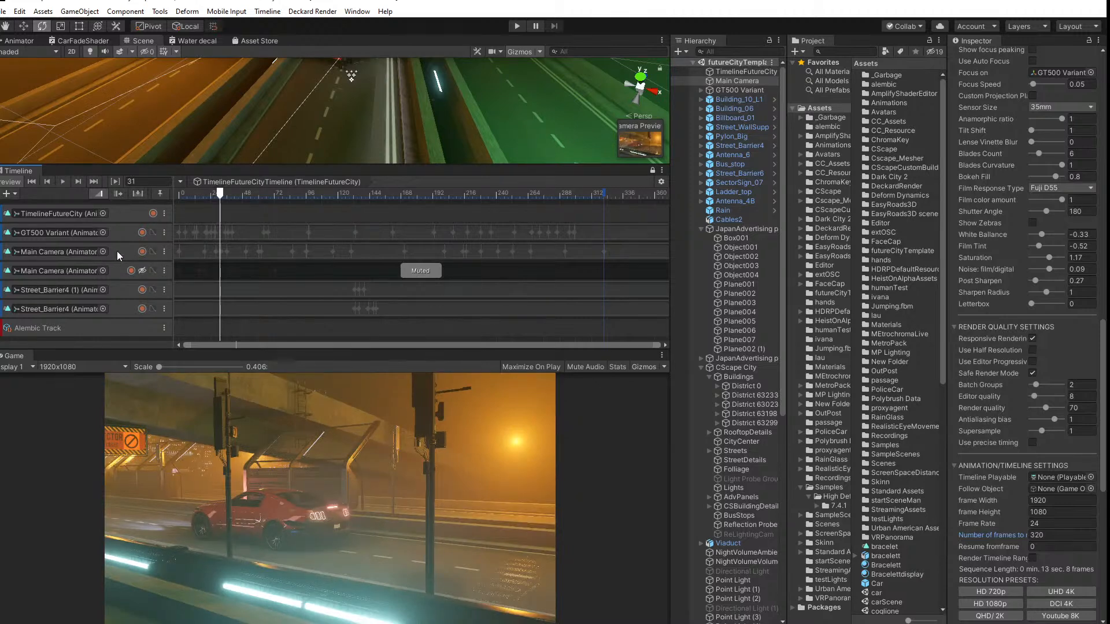
Step: Open the unmuted Main Camera track's recorded animation and delete all its camera focal length keyframes
click(118, 255)
double_click(207, 248)
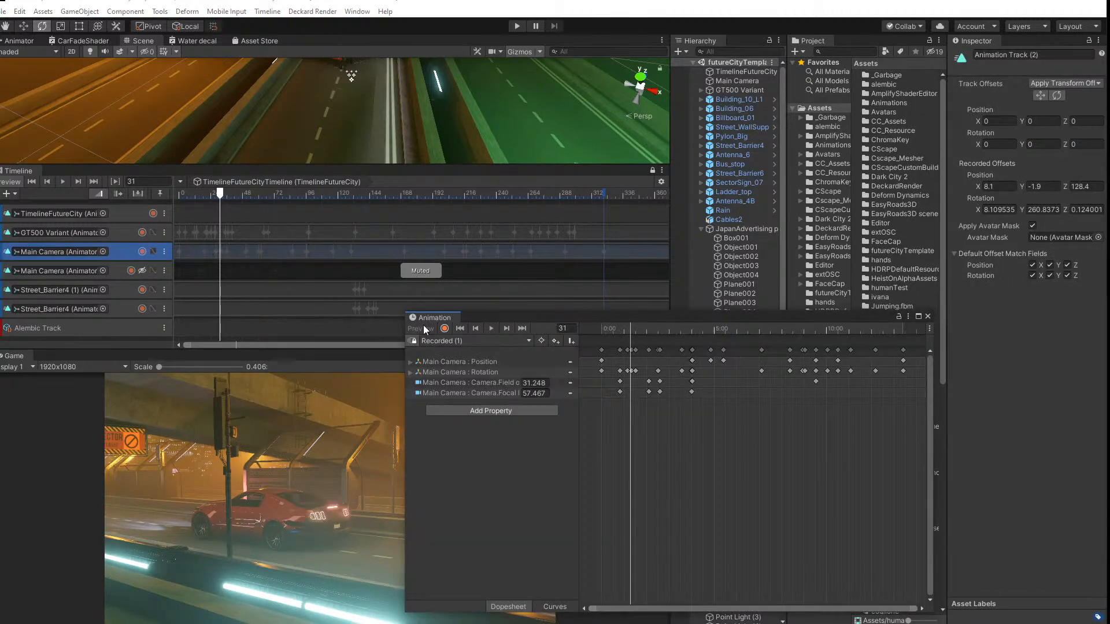
click(496, 382)
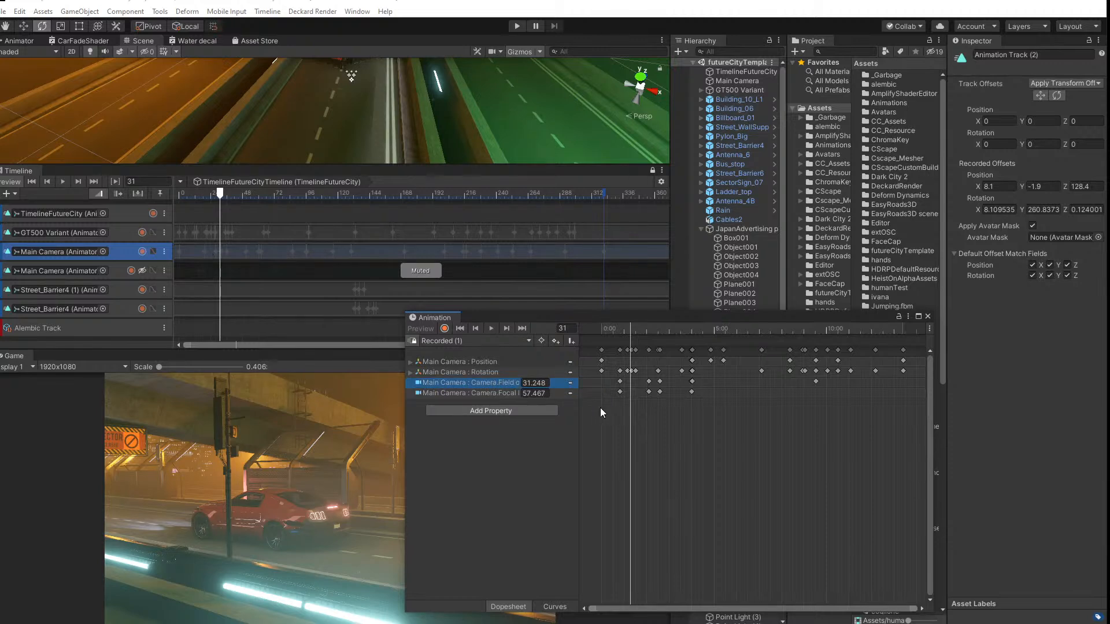
drag(605, 418, 752, 397)
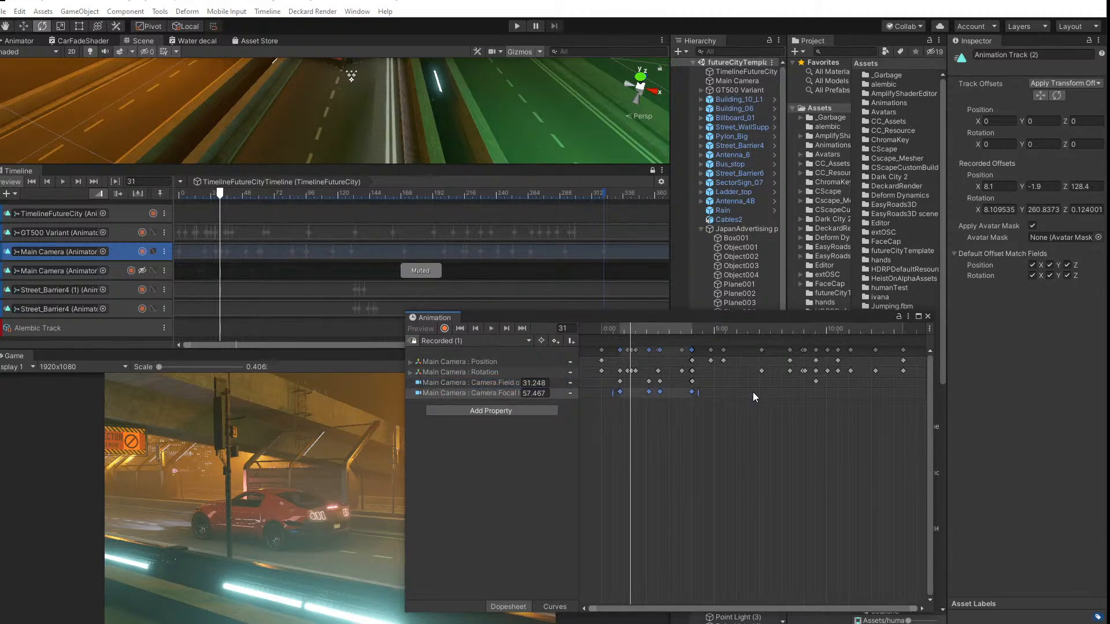
key(Delete)
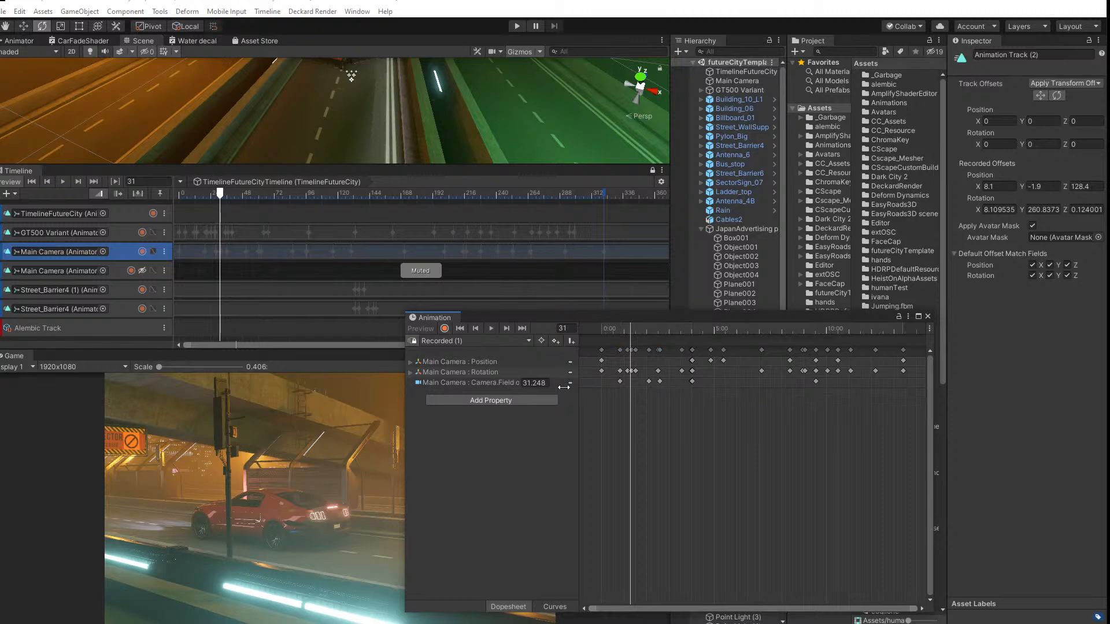
Step: Show the Main Camera's field of view as an animation curve and select all of its keyframes
click(461, 384)
click(548, 607)
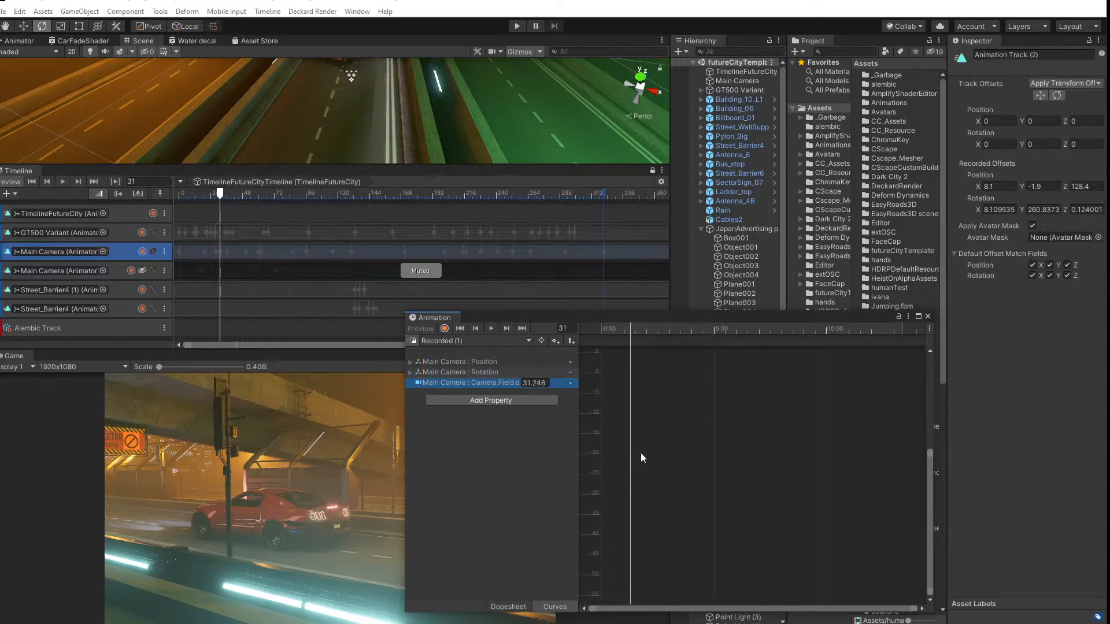
drag(929, 454, 929, 350)
drag(602, 351, 873, 515)
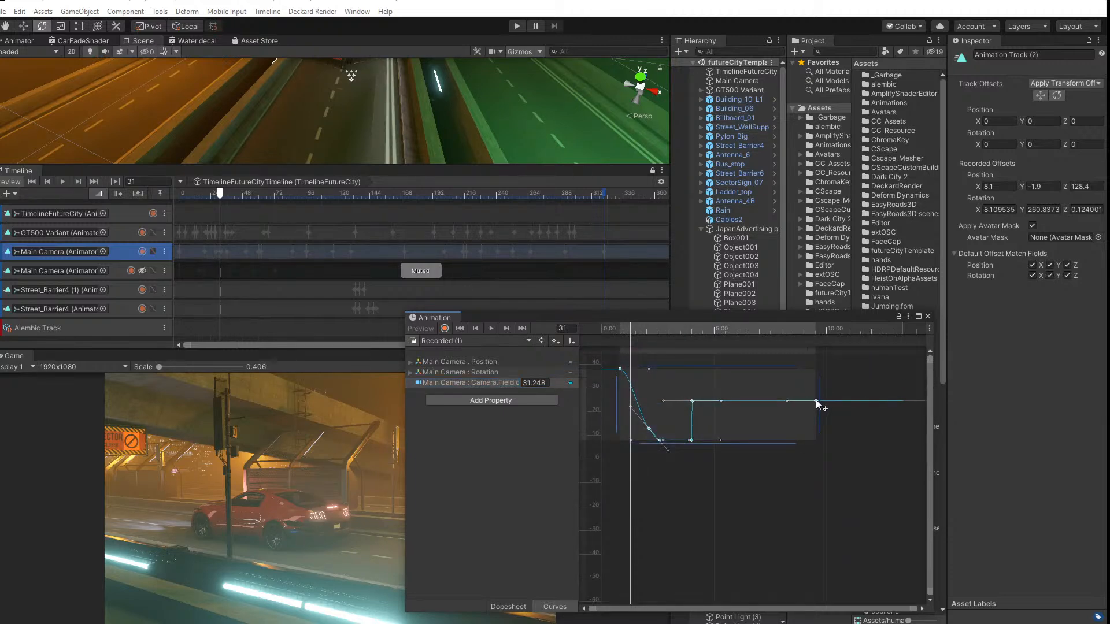
Step: Try to raise the selected field of view keyframes together
drag(817, 403, 817, 391)
key(ctrl+z)
key(ctrl+z)
key(alt)
alt+drag(817, 401, 817, 440)
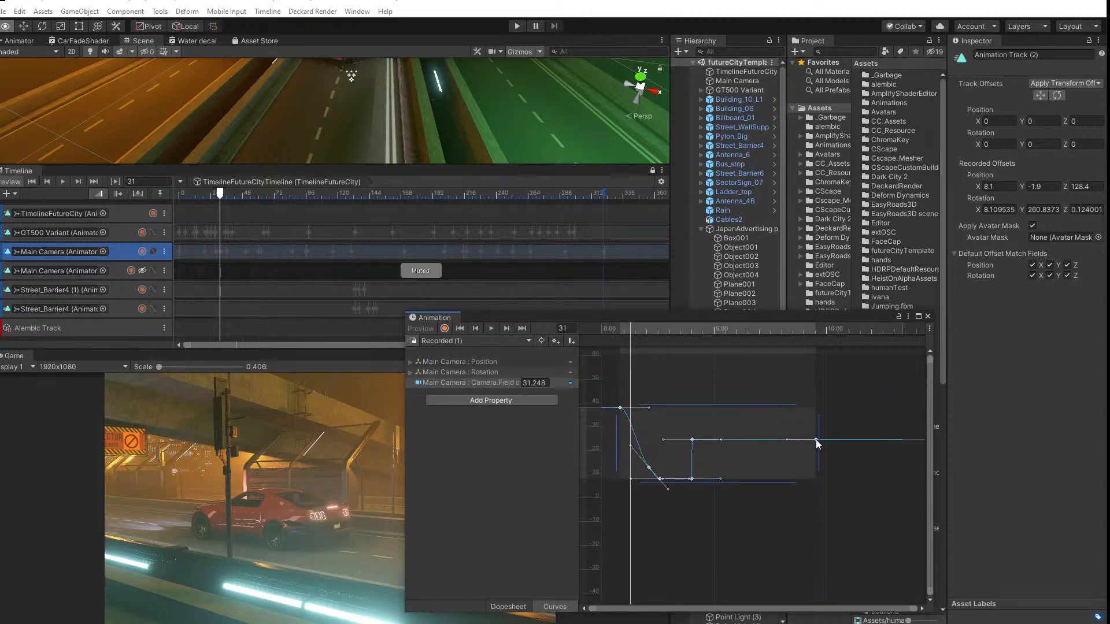
ctrl+click(816, 440)
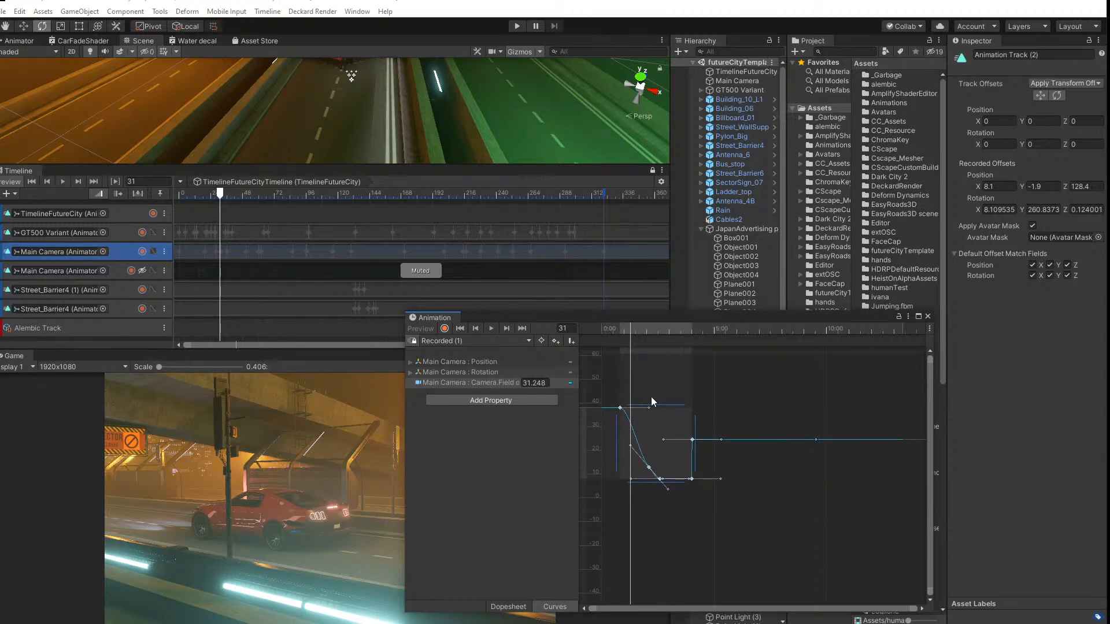
drag(615, 386, 857, 510)
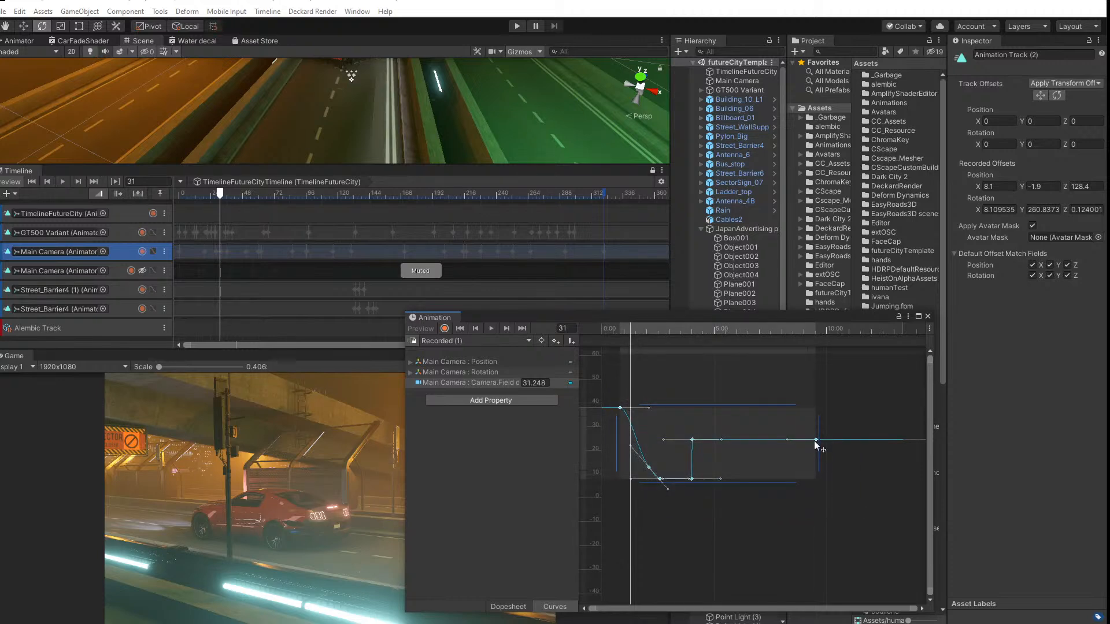
shift+drag(816, 440, 816, 438)
shift+click(815, 442)
Step: Select all field of view keyframes and raise the whole curve so that it starts at about 43
mouse_move(606, 391)
mouse_down()
mouse_move(741, 473)
mouse_move(849, 515)
mouse_up()
drag(622, 411, 623, 399)
Step: Play the shot, move the Animation window clear of the Game view, replay from the beginning, and close the window
click(629, 331)
click(492, 327)
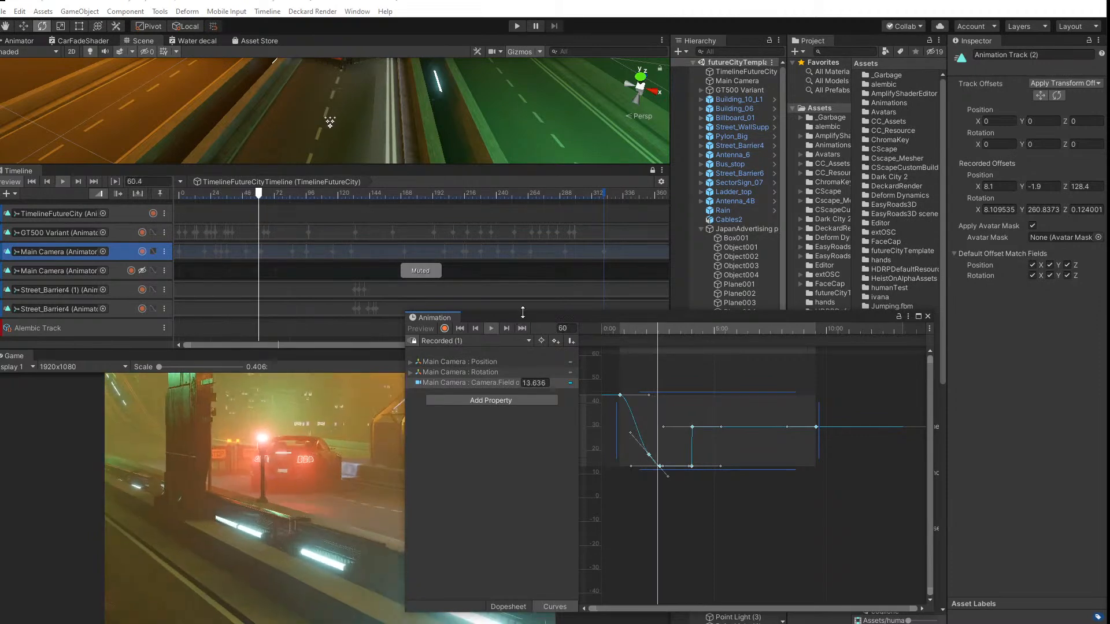
drag(525, 317, 605, 209)
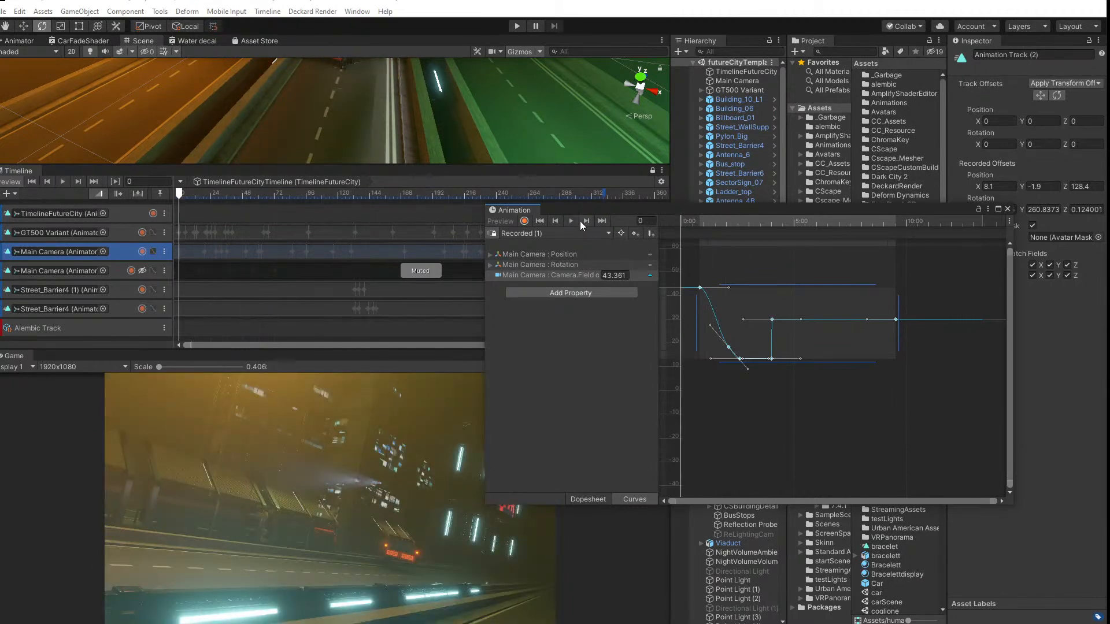
click(576, 221)
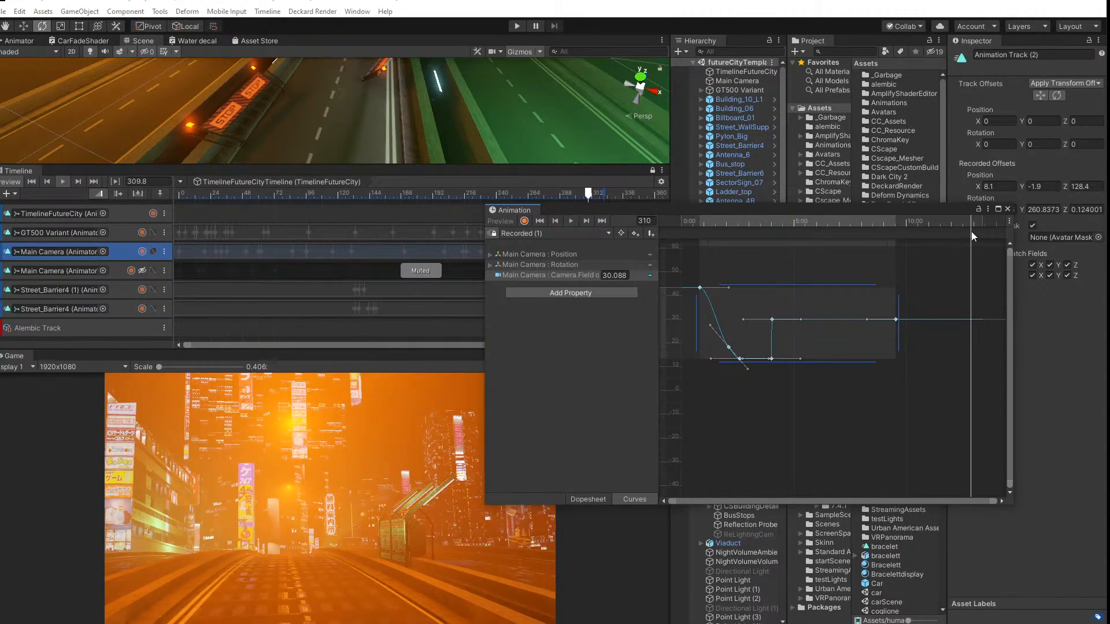
click(1007, 209)
Step: Select the Main Camera and collapse the expanded JapanAdvertising and CScape City groups in the Hierarchy
click(743, 81)
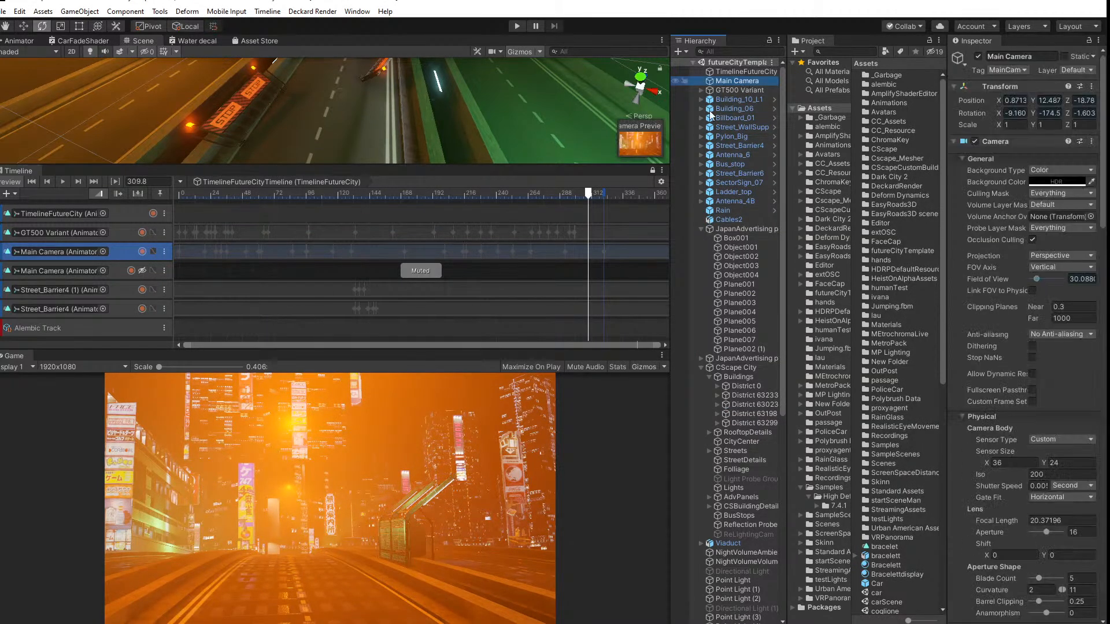
click(701, 230)
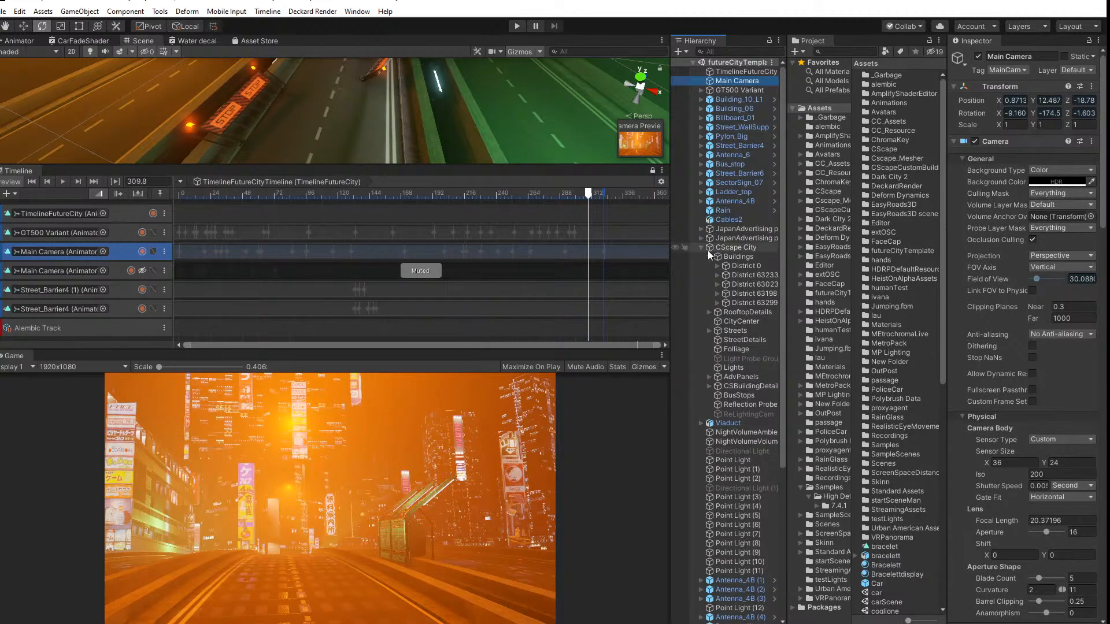
click(702, 248)
Step: Return the playhead to frame 0 and start the Main Camera's Deckard Render animation, moving the render window up clear of the timeline tracks
drag(572, 201, 150, 199)
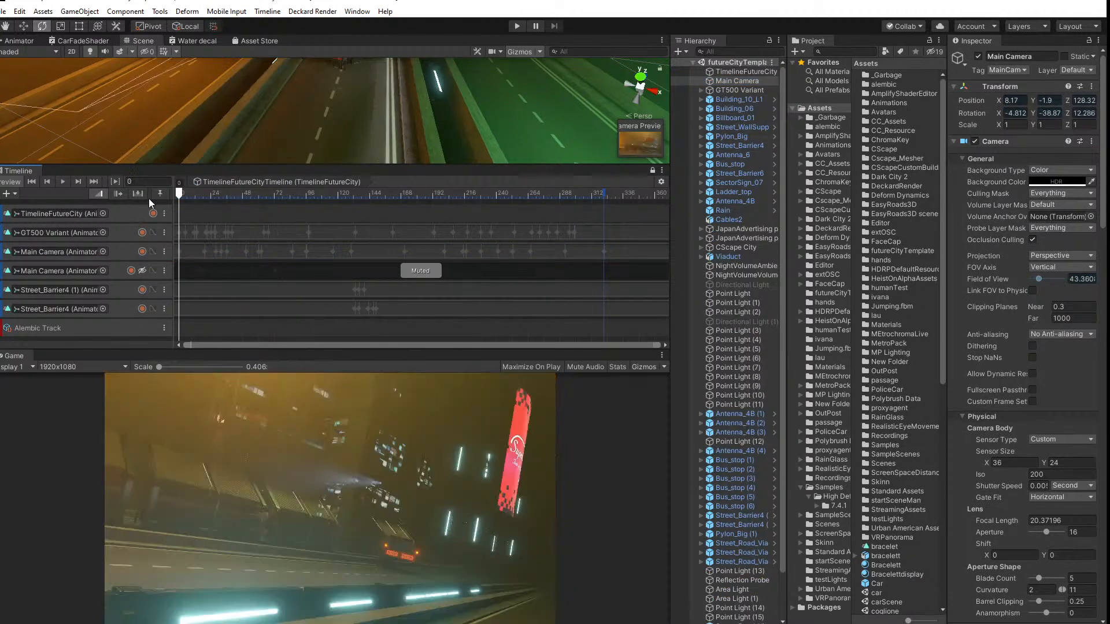
scroll(1082, 493, down, 15)
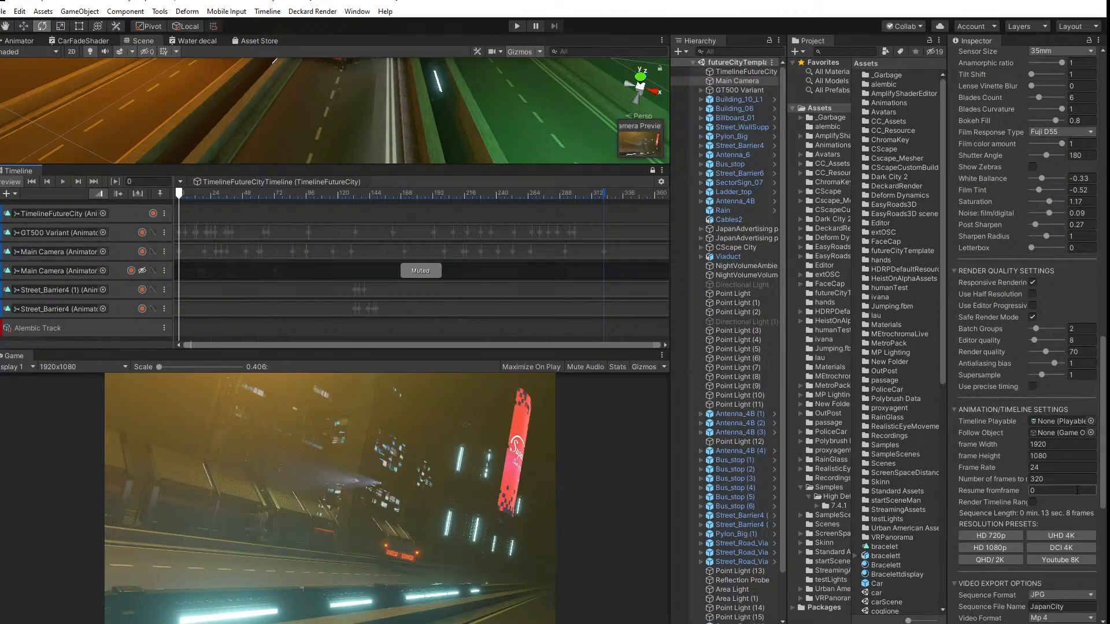
scroll(1004, 493, down, 5)
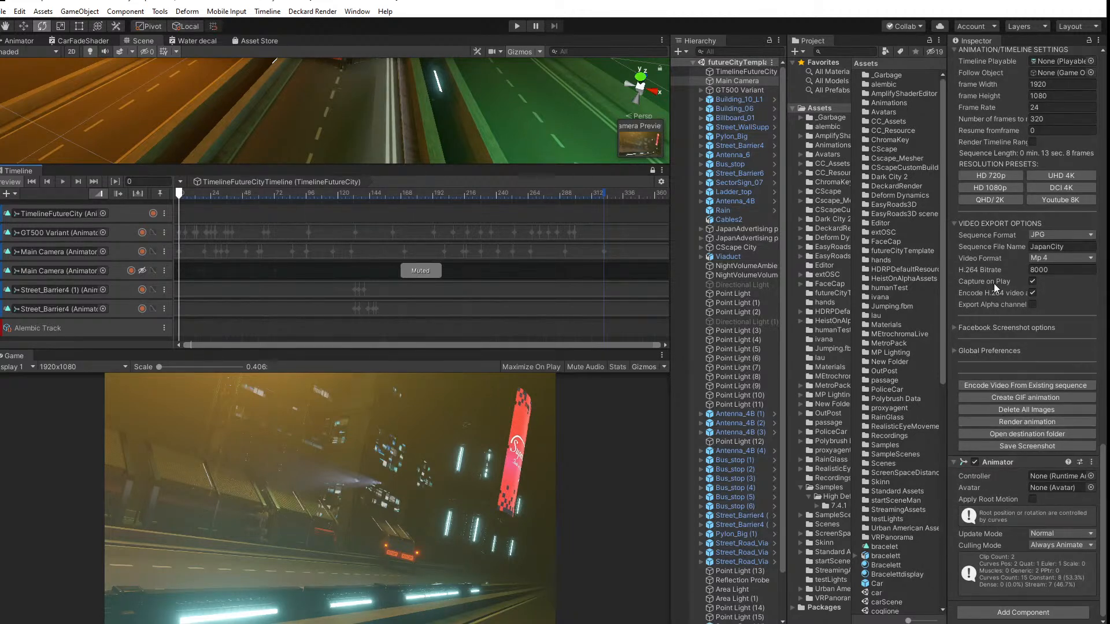
click(1031, 422)
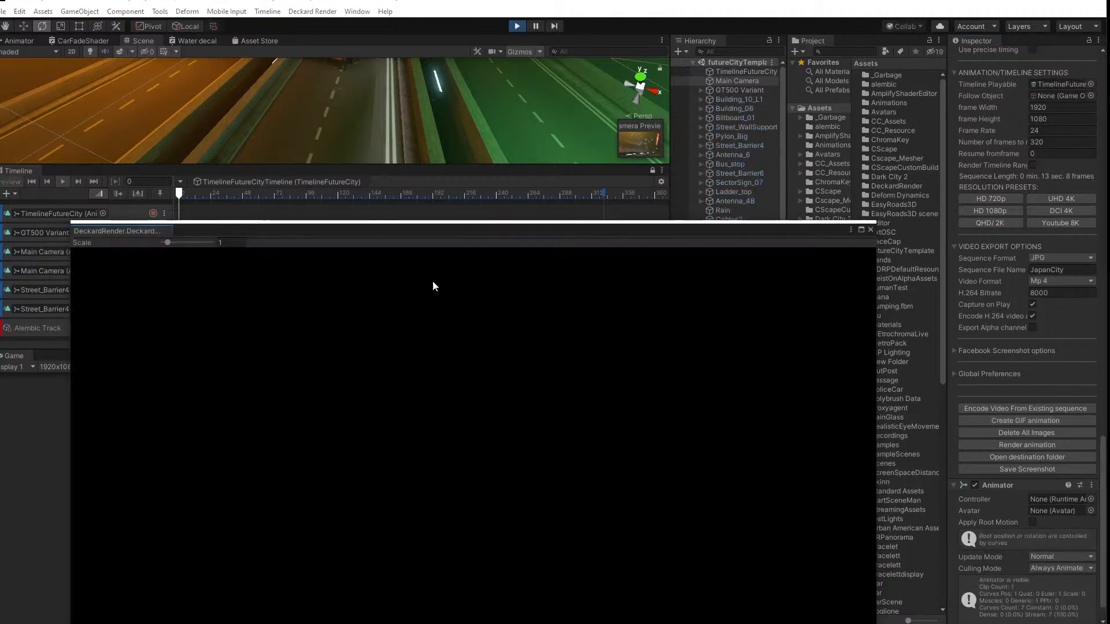
drag(425, 230, 567, 121)
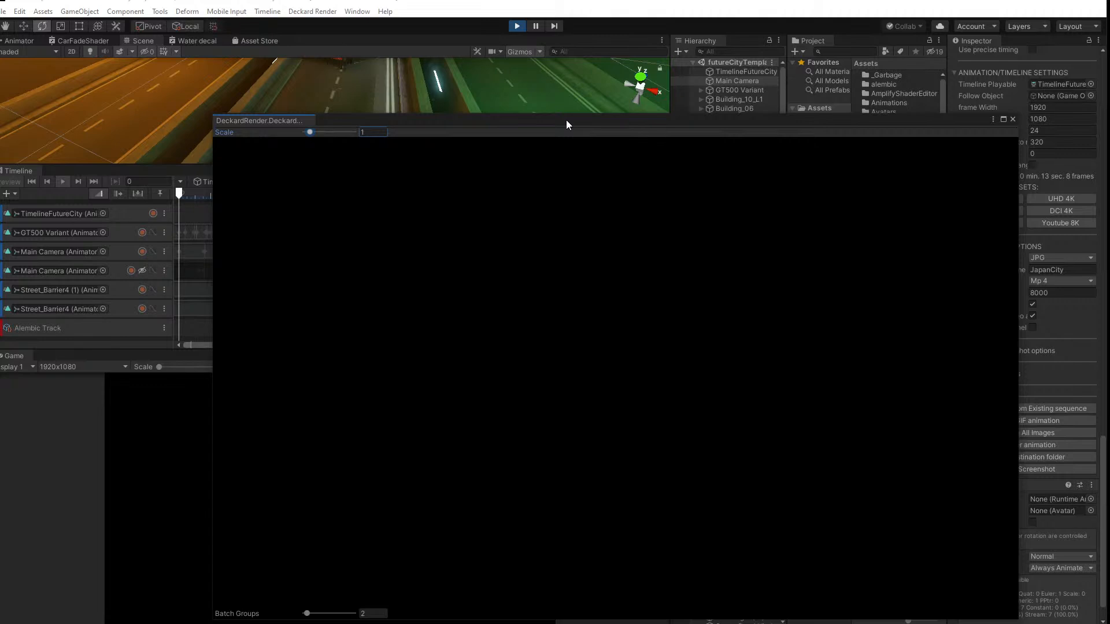